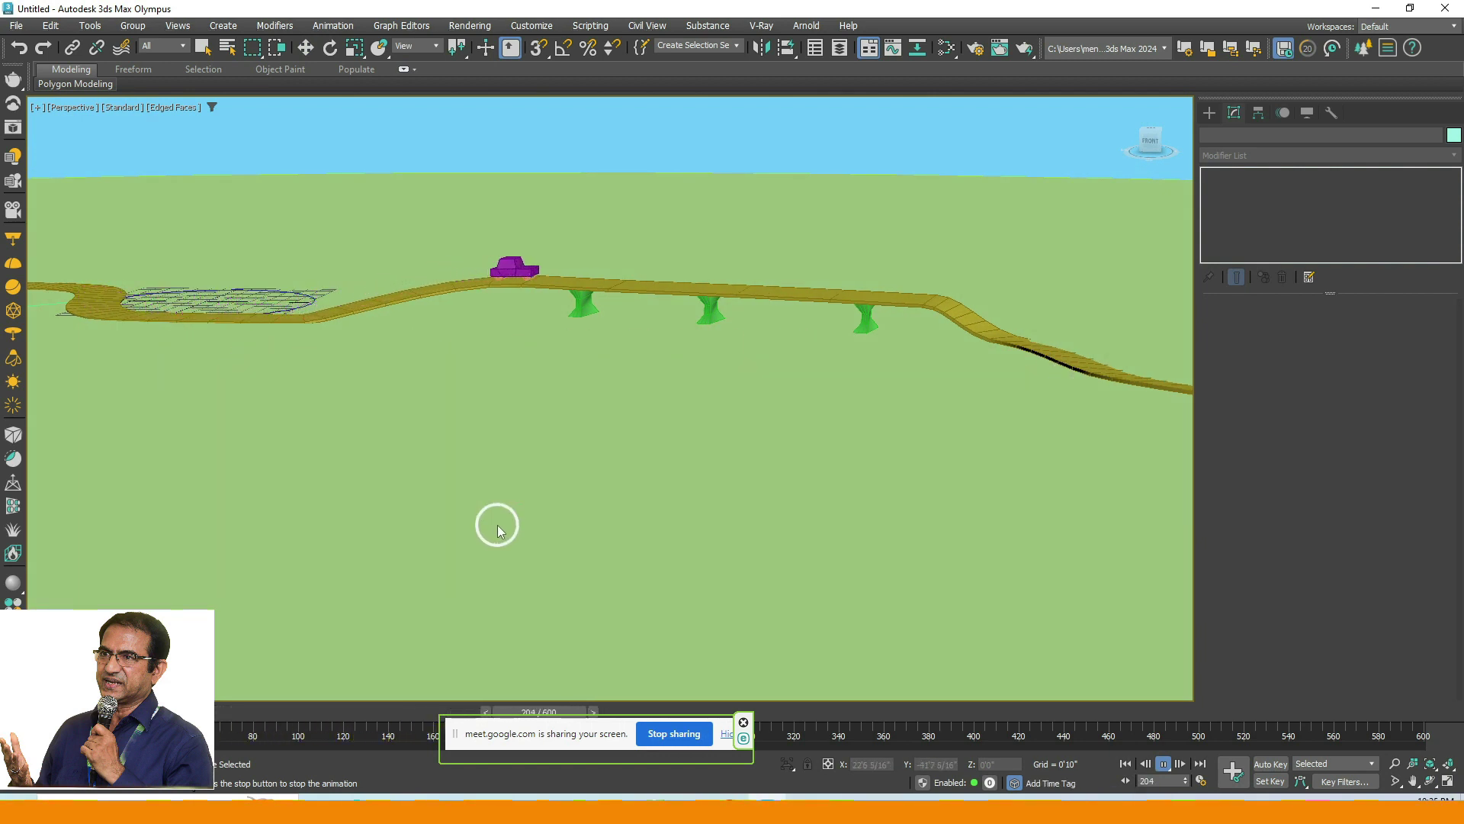
Orbit the Perspective view lower to watch the purple car drive along the raised yellow road.
{"action": "middle_click_drag", "start_coordinate": [497, 525], "coordinate": [519, 476], "text": "alt"}
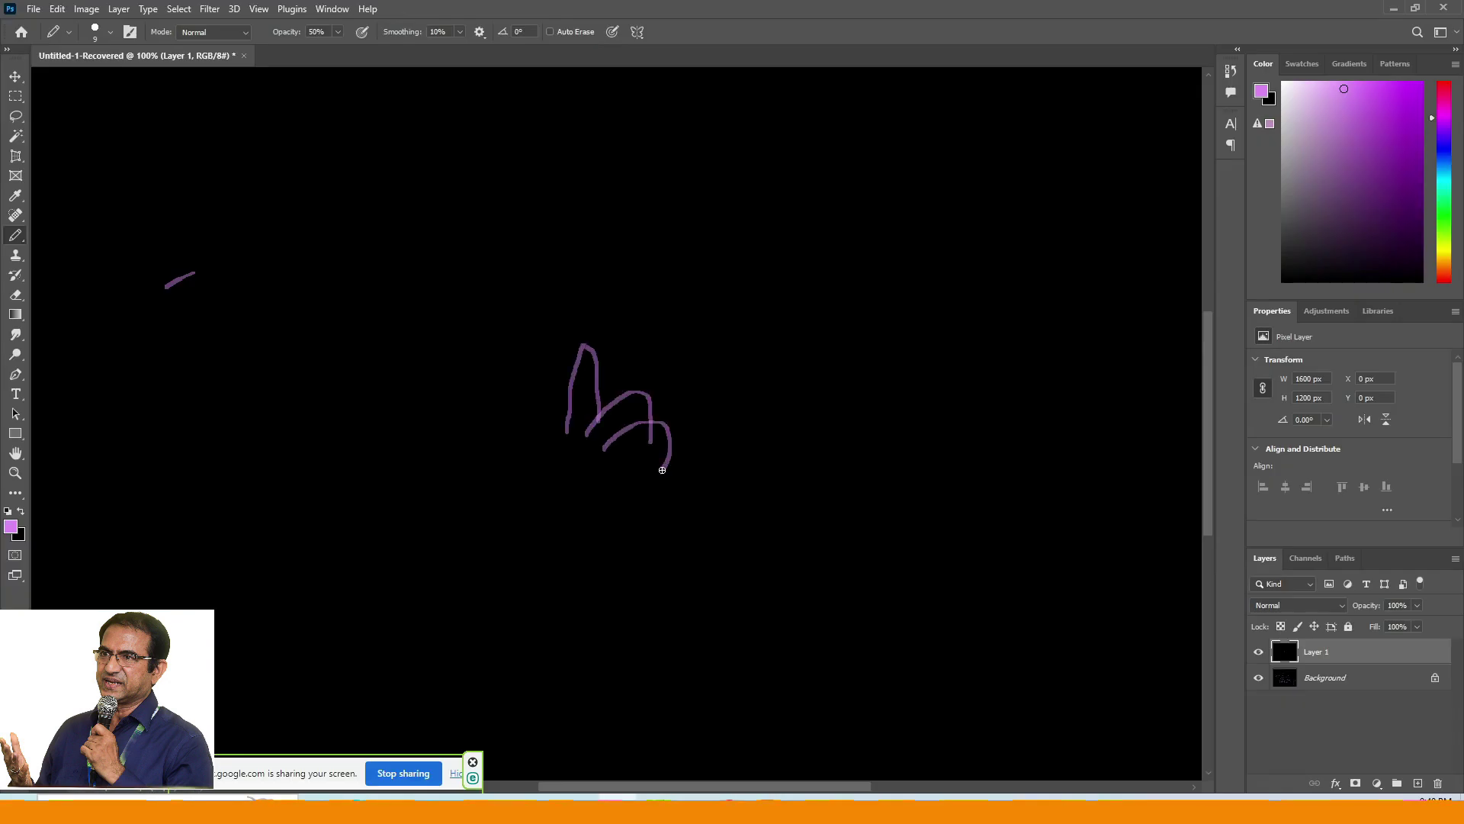
Sketch a hand swinging a string on a circular path, with force arrows and a 90° tangent mark.
{"action": "left_click_drag", "start_coordinate": [572, 386], "coordinate": [883, 271]}
{"action": "left_click_drag", "start_coordinate": [545, 245], "coordinate": [858, 473]}
{"action": "left_click_drag", "start_coordinate": [1010, 229], "coordinate": [1014, 267]}
{"action": "left_click_drag", "start_coordinate": [808, 172], "coordinate": [682, 162]}
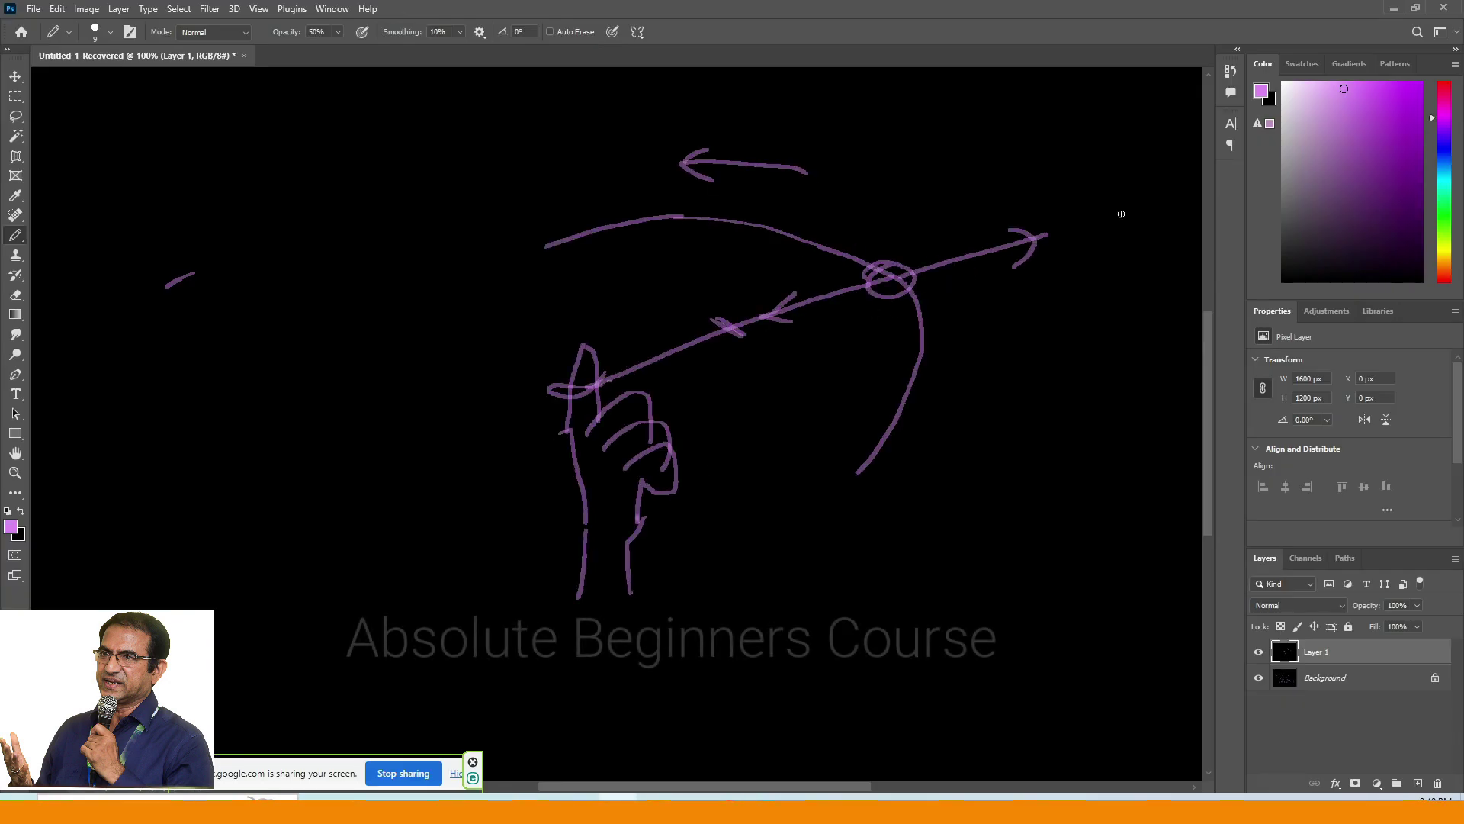
{"action": "left_click_drag", "start_coordinate": [877, 263], "coordinate": [793, 267]}
Label the diagram 'Centrifugal Force' and 'Centripetal Force', add word-origin notes and the formula F = mv²/r.
{"action": "mouse_move", "coordinate": [541, 118]}
{"action": "left_mouse_down"}
{"action": "mouse_move", "coordinate": [808, 87]}
{"action": "mouse_move", "coordinate": [957, 114]}
{"action": "left_mouse_up"}
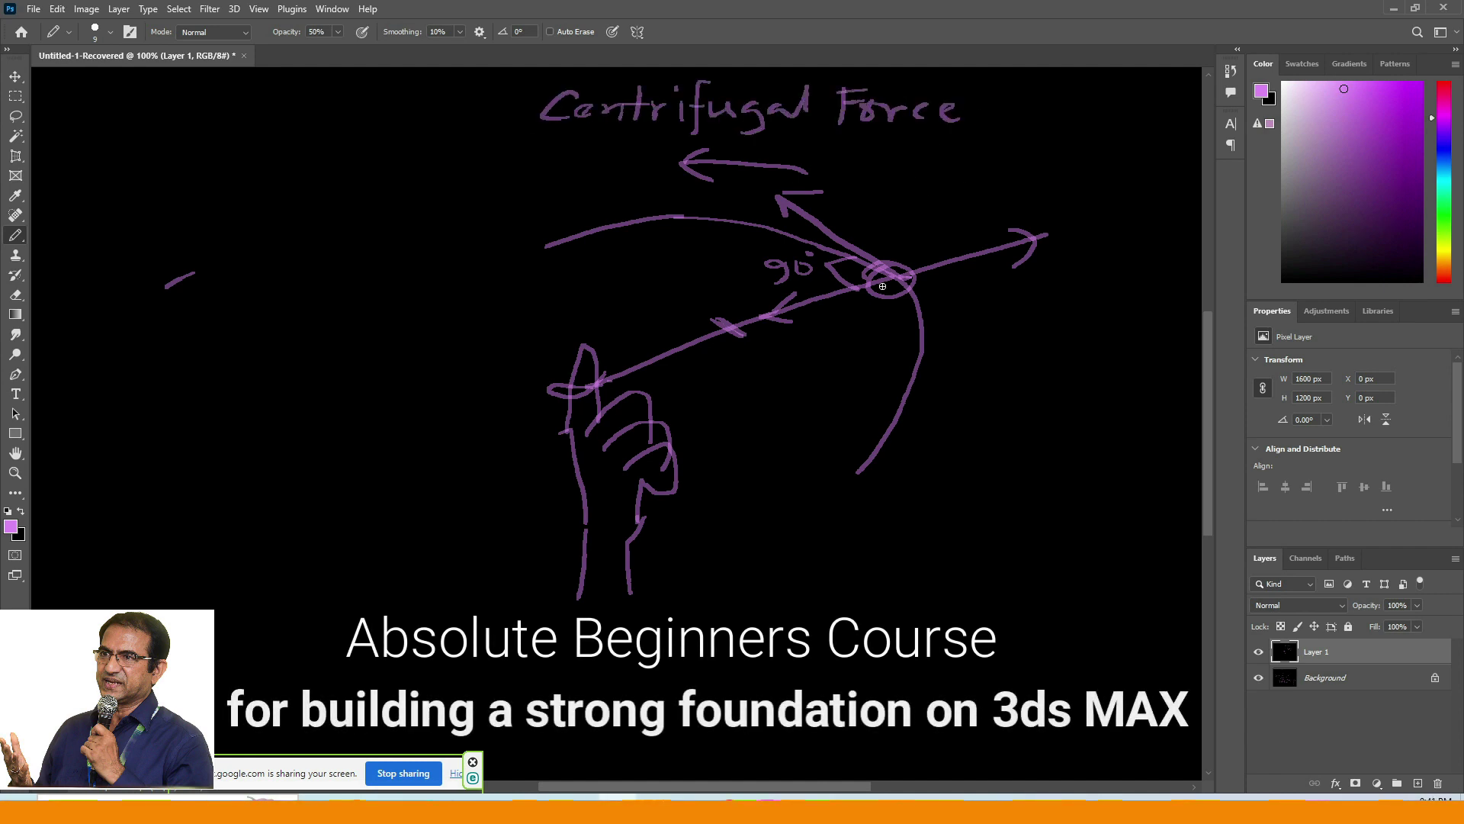
{"action": "mouse_move", "coordinate": [781, 486]}
{"action": "left_mouse_down"}
{"action": "mouse_move", "coordinate": [793, 534]}
{"action": "mouse_move", "coordinate": [1185, 511]}
{"action": "left_mouse_up"}
{"action": "left_click_drag", "start_coordinate": [534, 148], "coordinate": [648, 172]}
{"action": "mouse_move", "coordinate": [496, 221]}
{"action": "left_mouse_down"}
{"action": "mouse_move", "coordinate": [549, 228]}
{"action": "mouse_move", "coordinate": [603, 270]}
{"action": "left_mouse_up"}
{"action": "left_click_drag", "start_coordinate": [759, 568], "coordinate": [907, 545]}
{"action": "mouse_move", "coordinate": [824, 599]}
{"action": "left_mouse_down"}
{"action": "mouse_move", "coordinate": [853, 615]}
{"action": "mouse_move", "coordinate": [949, 610]}
{"action": "left_mouse_up"}
{"action": "left_click_drag", "start_coordinate": [930, 664], "coordinate": [1064, 697]}
{"action": "left_click_drag", "start_coordinate": [892, 229], "coordinate": [933, 240]}
{"action": "mouse_move", "coordinate": [1033, 153]}
{"action": "left_mouse_down"}
{"action": "mouse_move", "coordinate": [1158, 160]}
{"action": "mouse_move", "coordinate": [1144, 206]}
{"action": "left_mouse_up"}
On a new black-filled layer, sketch a leaning rider on a bike rounding a curved road.
{"action": "key", "text": "ctrl+shift+alt+n"}
{"action": "key", "text": "ctrl+BackSpace"}
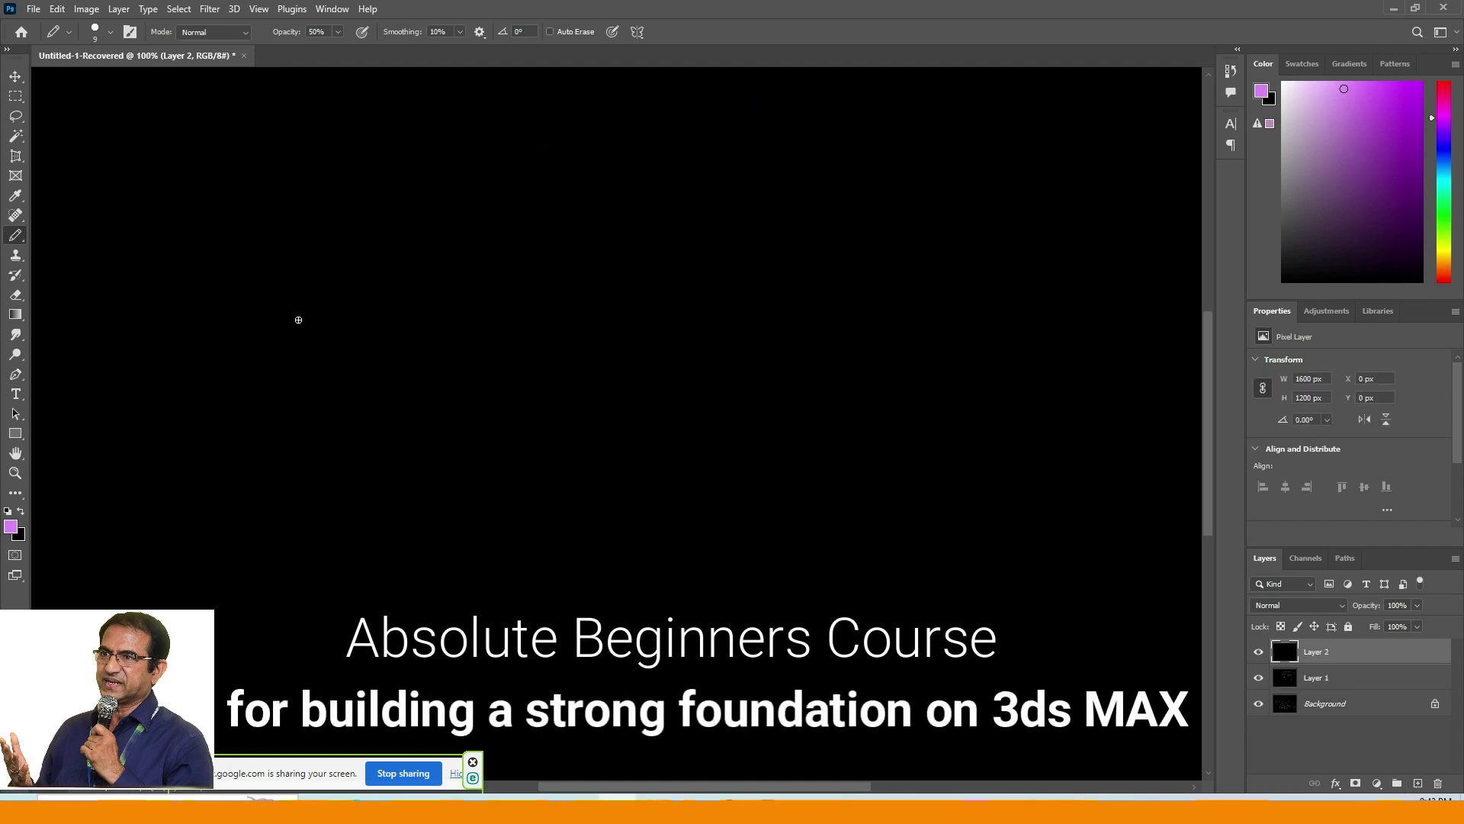
{"action": "left_click_drag", "start_coordinate": [298, 319], "coordinate": [328, 644]}
{"action": "mouse_move", "coordinate": [592, 360]}
{"action": "left_mouse_down"}
{"action": "mouse_move", "coordinate": [603, 401]}
{"action": "mouse_move", "coordinate": [640, 423]}
{"action": "left_mouse_up"}
{"action": "mouse_move", "coordinate": [534, 321]}
{"action": "left_mouse_down"}
{"action": "mouse_move", "coordinate": [610, 332]}
{"action": "mouse_move", "coordinate": [679, 252]}
{"action": "left_mouse_up"}
{"action": "left_click_drag", "start_coordinate": [454, 339], "coordinate": [549, 305]}
{"action": "mouse_move", "coordinate": [598, 381]}
{"action": "left_mouse_down"}
{"action": "mouse_move", "coordinate": [623, 401]}
{"action": "mouse_move", "coordinate": [500, 221]}
{"action": "mouse_move", "coordinate": [477, 335]}
{"action": "mouse_move", "coordinate": [664, 263]}
{"action": "mouse_move", "coordinate": [505, 189]}
{"action": "mouse_move", "coordinate": [549, 297]}
{"action": "left_mouse_up"}
{"action": "left_click_drag", "start_coordinate": [365, 245], "coordinate": [495, 255]}
{"action": "left_click_drag", "start_coordinate": [639, 285], "coordinate": [928, 589]}
{"action": "left_click_drag", "start_coordinate": [623, 441], "coordinate": [644, 664]}
{"action": "left_click_drag", "start_coordinate": [335, 462], "coordinate": [958, 389]}
{"action": "left_click_drag", "start_coordinate": [931, 375], "coordinate": [917, 423]}
In blue, mark the rider's lean angle θ and write tanθ = v²/rg with r, v and θ labels.
{"action": "right_click_drag", "start_coordinate": [587, 311], "coordinate": [588, 310], "text": "alt+shift"}
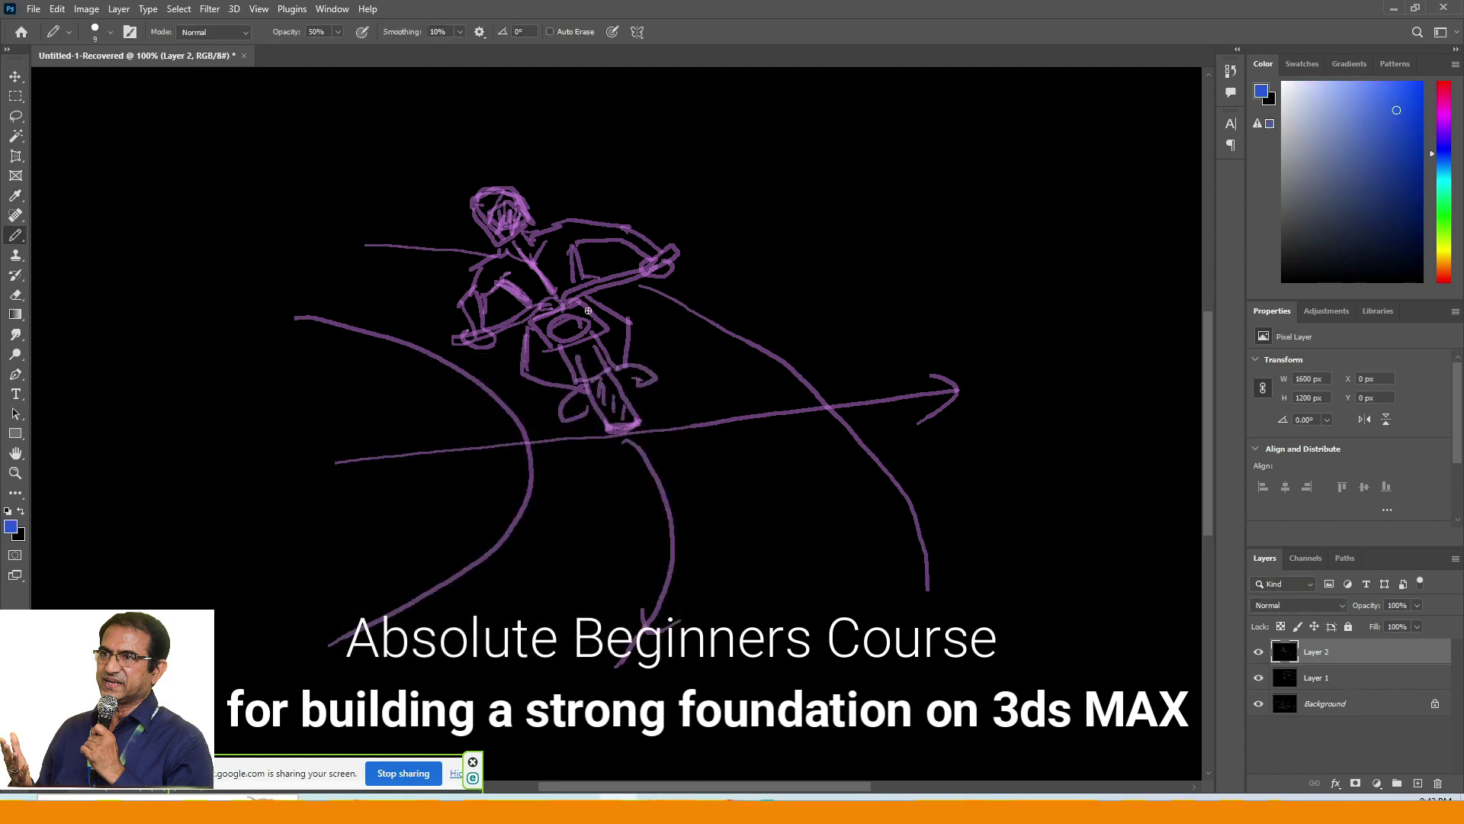
{"action": "left_click_drag", "start_coordinate": [624, 424], "coordinate": [607, 95]}
{"action": "mouse_move", "coordinate": [474, 155]}
{"action": "left_mouse_down"}
{"action": "mouse_move", "coordinate": [623, 423]}
{"action": "mouse_move", "coordinate": [616, 145]}
{"action": "left_mouse_up"}
{"action": "left_click_drag", "start_coordinate": [540, 108], "coordinate": [533, 123]}
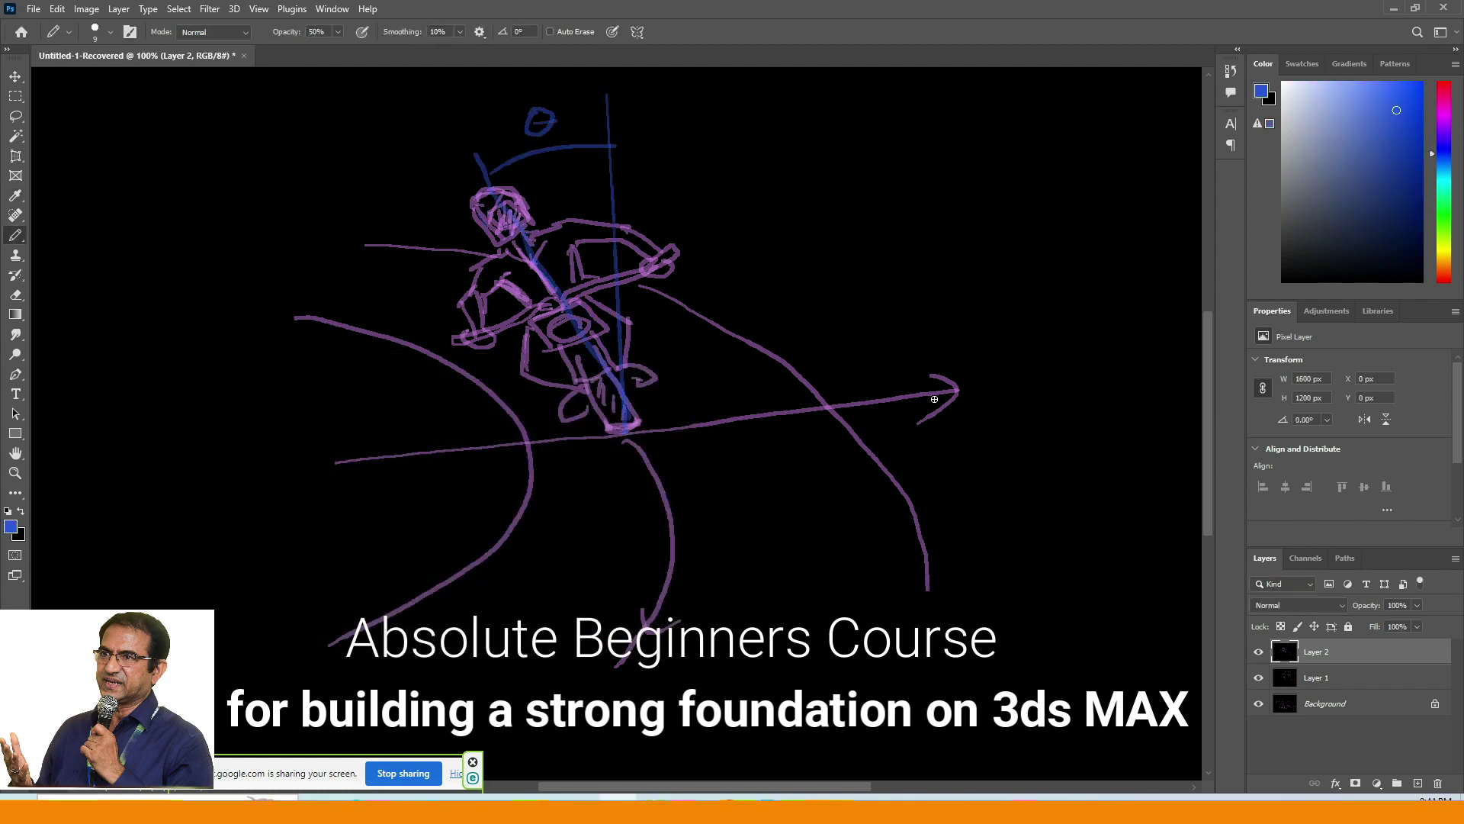
{"action": "mouse_move", "coordinate": [743, 179]}
{"action": "left_mouse_down"}
{"action": "mouse_move", "coordinate": [991, 194]}
{"action": "mouse_move", "coordinate": [999, 267]}
{"action": "left_mouse_up"}
{"action": "left_click_drag", "start_coordinate": [526, 450], "coordinate": [130, 494]}
{"action": "left_click_drag", "start_coordinate": [252, 419], "coordinate": [309, 416]}
{"action": "left_click_drag", "start_coordinate": [995, 415], "coordinate": [1189, 385]}
{"action": "left_click_drag", "start_coordinate": [1030, 511], "coordinate": [1144, 489]}
{"action": "left_click_drag", "start_coordinate": [366, 221], "coordinate": [606, 114]}
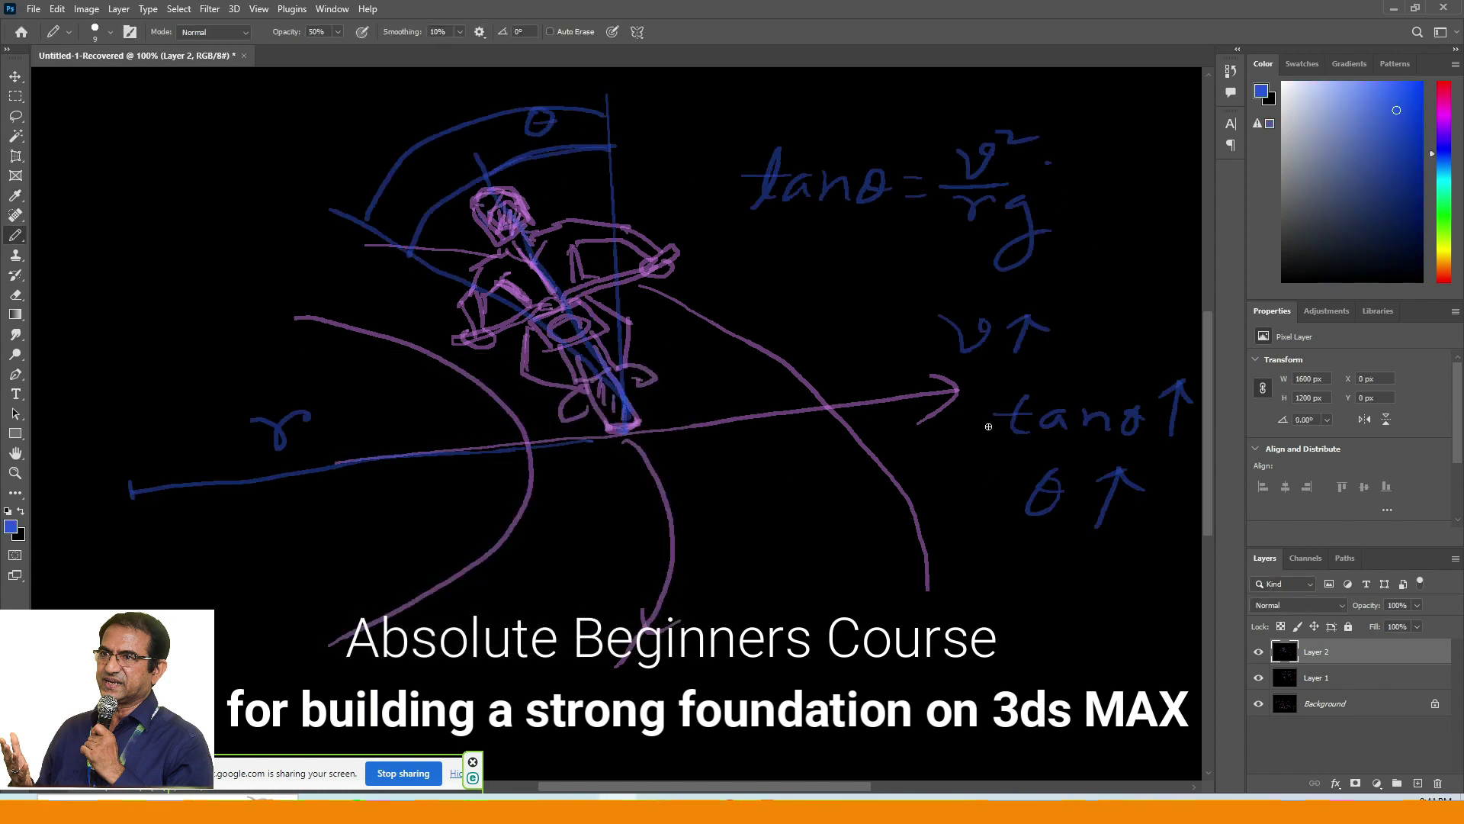
On another black-filled layer, sketch a truck with windows and wheels on a banked triangular ramp.
{"action": "key", "text": "ctrl+shift+alt+n"}
{"action": "key", "text": "ctrl+BackSpace"}
{"action": "mouse_move", "coordinate": [354, 281]}
{"action": "left_mouse_down"}
{"action": "mouse_move", "coordinate": [477, 360]}
{"action": "mouse_move", "coordinate": [301, 624]}
{"action": "left_mouse_up"}
{"action": "mouse_move", "coordinate": [509, 438]}
{"action": "left_mouse_down"}
{"action": "mouse_move", "coordinate": [837, 353]}
{"action": "mouse_move", "coordinate": [509, 439]}
{"action": "left_mouse_up"}
{"action": "left_click_drag", "start_coordinate": [583, 368], "coordinate": [779, 317]}
{"action": "left_click_drag", "start_coordinate": [553, 204], "coordinate": [585, 265]}
{"action": "left_click_drag", "start_coordinate": [599, 366], "coordinate": [637, 351]}
{"action": "mouse_move", "coordinate": [736, 324]}
{"action": "left_mouse_down"}
{"action": "mouse_move", "coordinate": [767, 339]}
{"action": "mouse_move", "coordinate": [1047, 657]}
{"action": "left_mouse_up"}
{"action": "left_click_drag", "start_coordinate": [688, 408], "coordinate": [715, 418]}
{"action": "left_click", "coordinate": [1444, 114]}
In pink, mark the bank angle θ on the truck and ramp and annotate it 'Bank'.
{"action": "left_click", "coordinate": [1355, 96]}
{"action": "left_click_drag", "start_coordinate": [560, 105], "coordinate": [715, 389]}
{"action": "left_click_drag", "start_coordinate": [712, 90], "coordinate": [710, 391]}
{"action": "left_click_drag", "start_coordinate": [655, 186], "coordinate": [675, 198]}
{"action": "left_click_drag", "start_coordinate": [638, 233], "coordinate": [711, 223]}
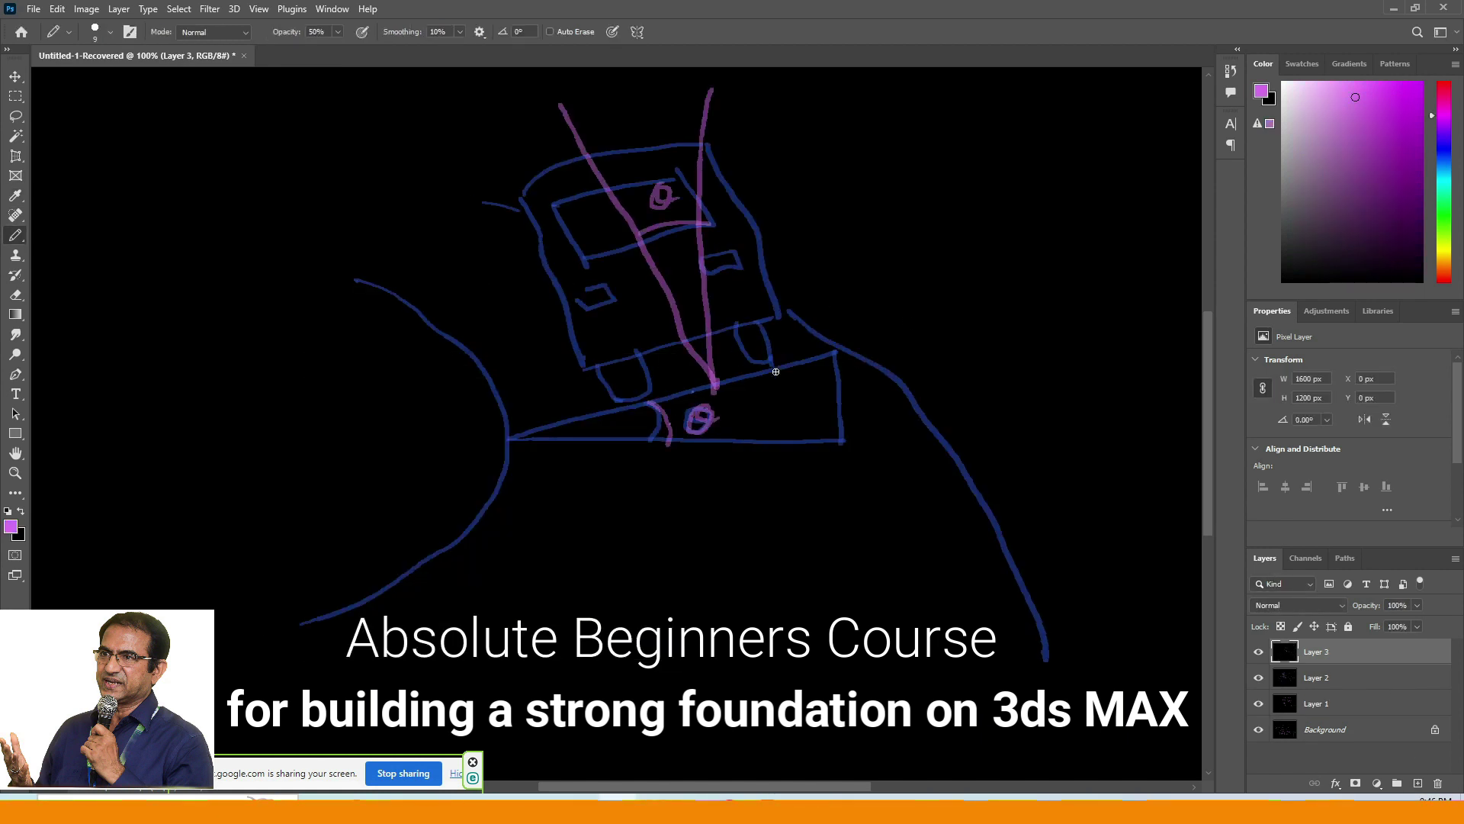
{"action": "left_click_drag", "start_coordinate": [974, 352], "coordinate": [847, 396]}
{"action": "left_click_drag", "start_coordinate": [984, 305], "coordinate": [1025, 352]}
{"action": "left_click_drag", "start_coordinate": [1121, 305], "coordinate": [1161, 351]}
{"action": "left_click_drag", "start_coordinate": [980, 385], "coordinate": [1156, 388]}
{"action": "left_click", "coordinate": [1258, 652]}
{"action": "left_click", "coordinate": [1259, 651]}
{"action": "left_click_drag", "start_coordinate": [1069, 420], "coordinate": [1071, 496]}
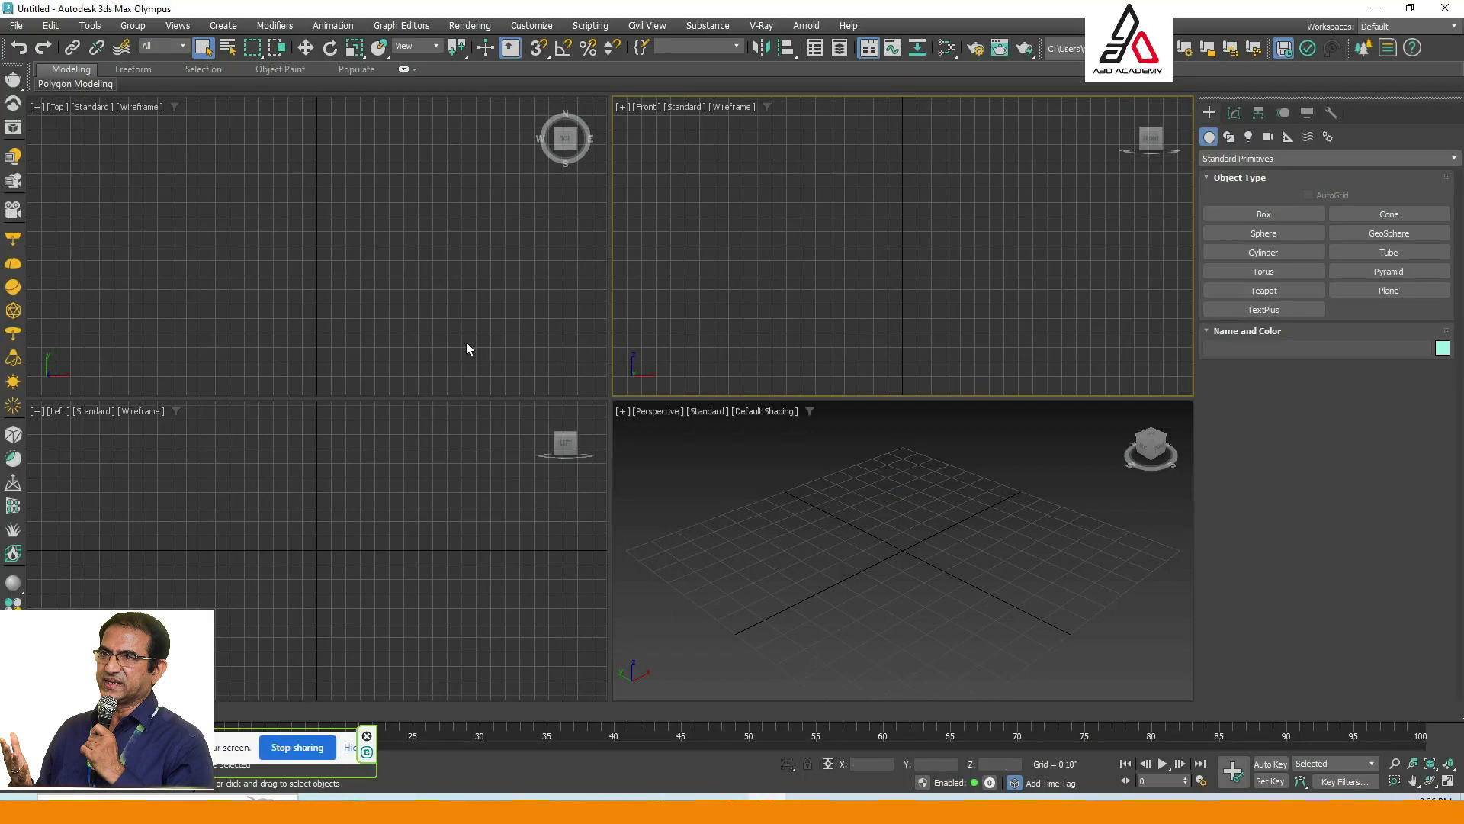
{"action": "left_click", "coordinate": [467, 348]}
{"action": "left_click", "coordinate": [306, 685]}
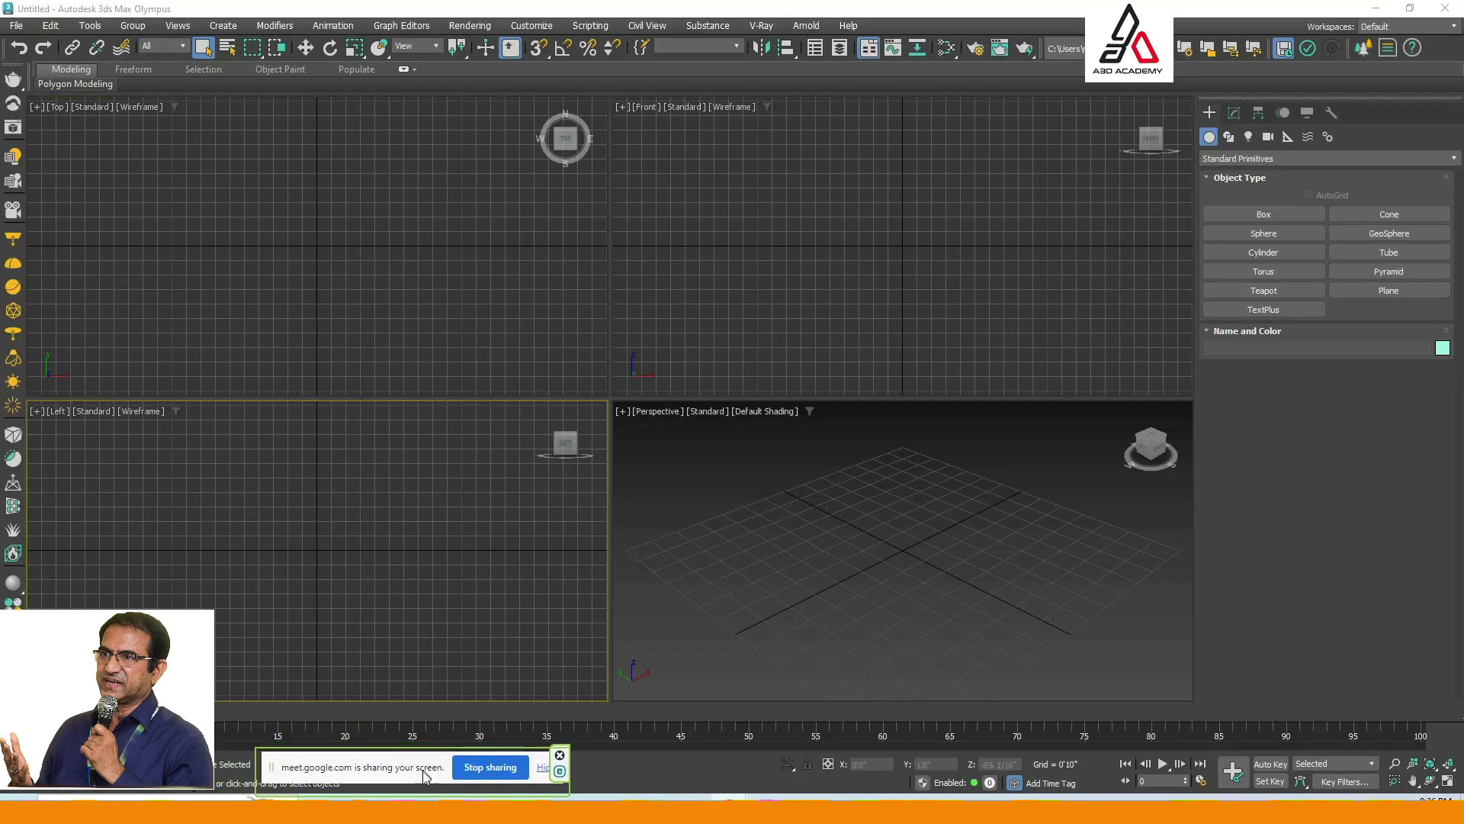
{"action": "left_click_drag", "start_coordinate": [425, 775], "coordinate": [338, 781]}
{"action": "left_click", "coordinate": [712, 541]}
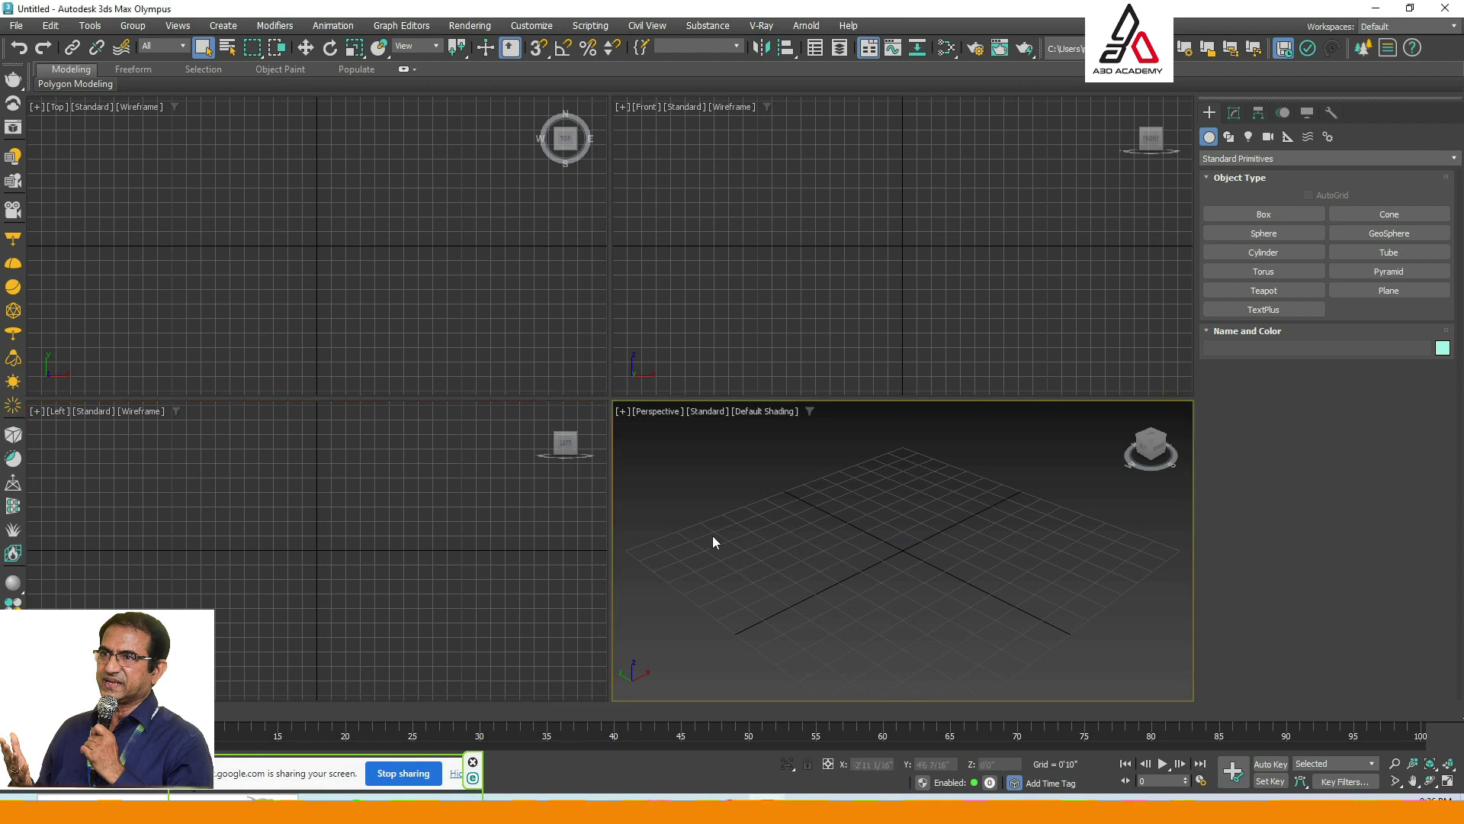
{"action": "left_click", "coordinate": [391, 537]}
{"action": "left_click", "coordinate": [641, 314]}
{"action": "left_click", "coordinate": [572, 368]}
{"action": "left_click", "coordinate": [376, 526]}
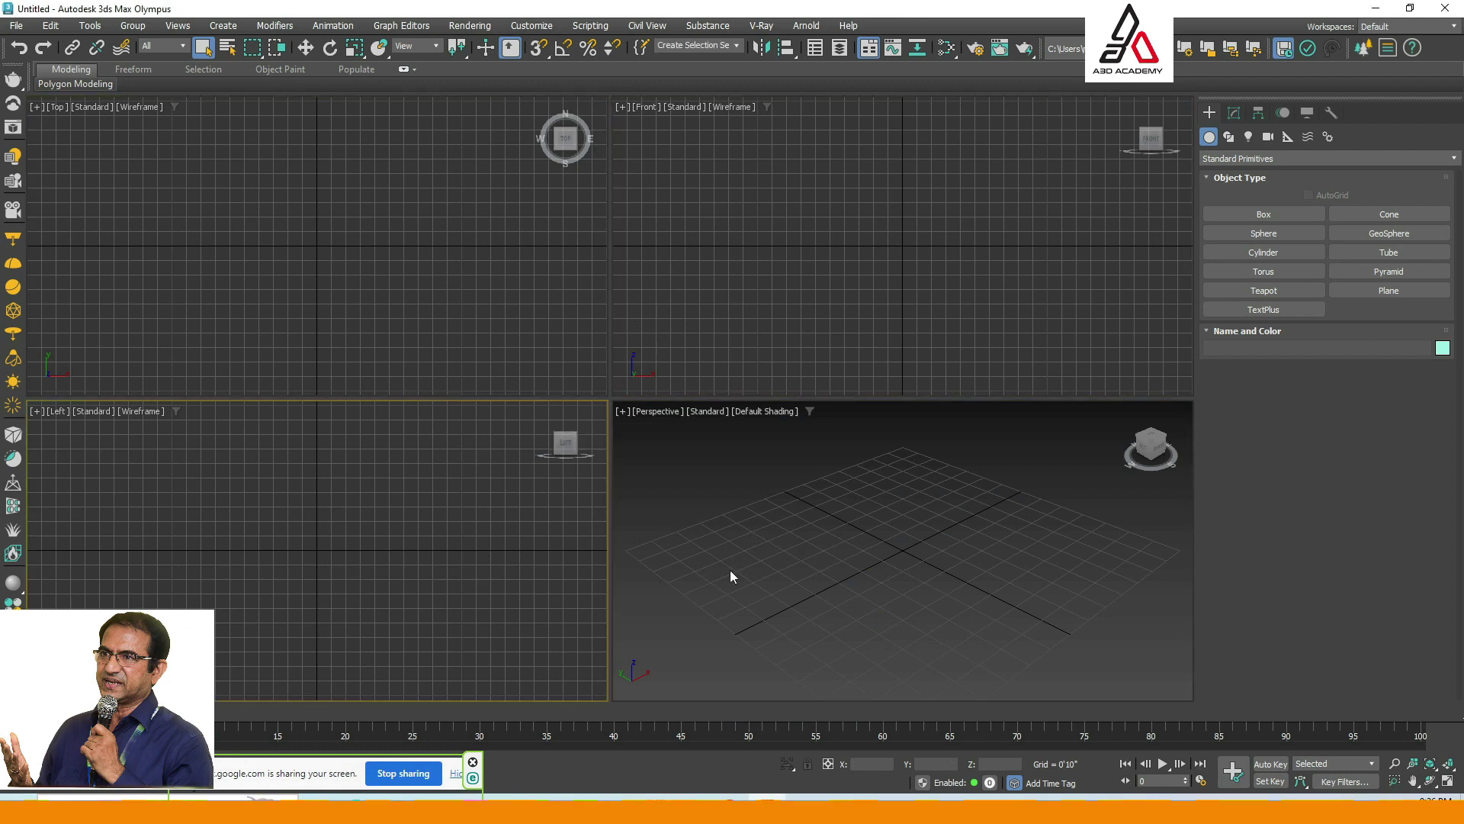
{"action": "left_click", "coordinate": [747, 575]}
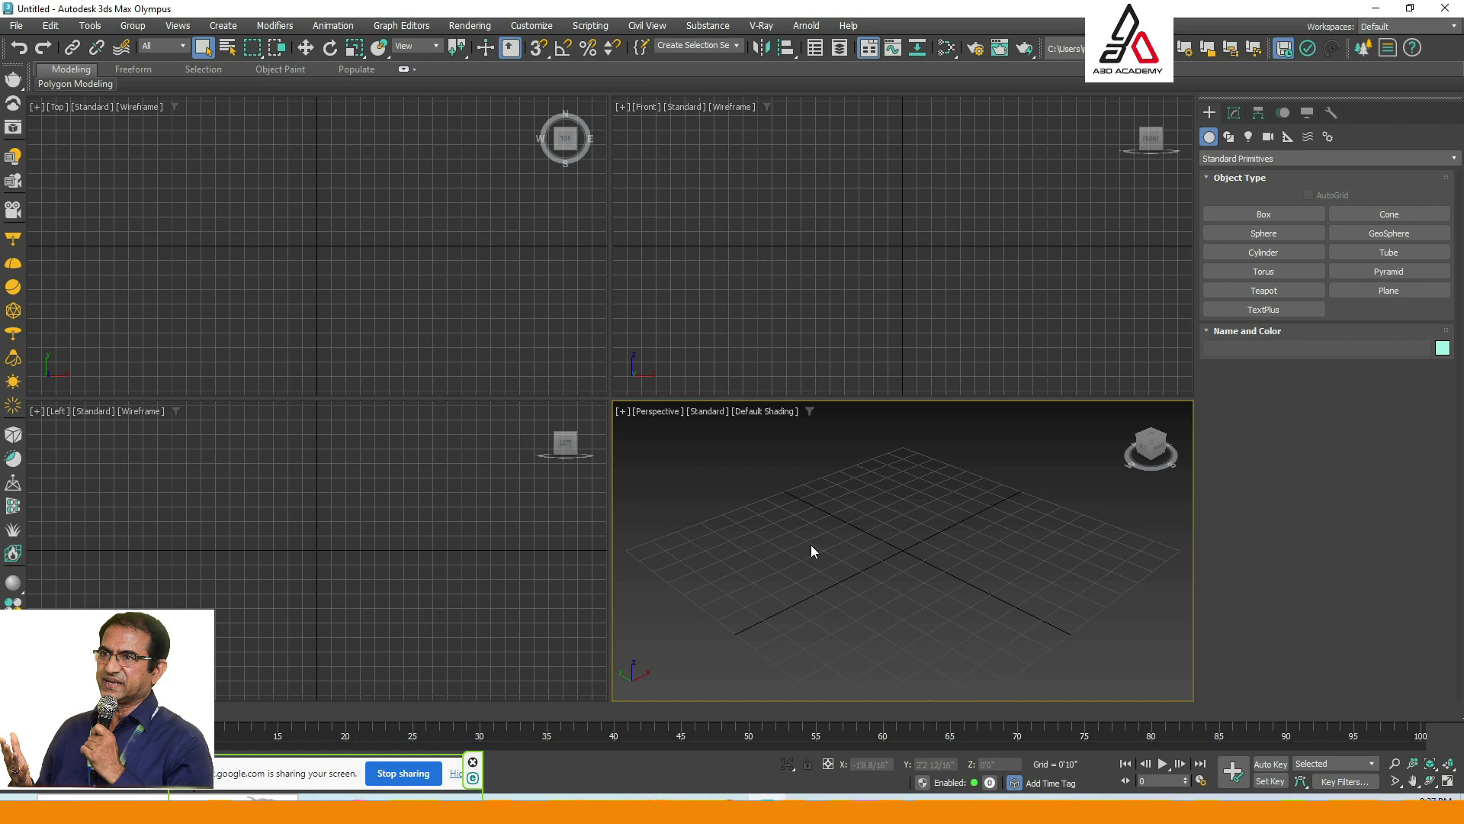
{"action": "left_click", "coordinate": [978, 252]}
{"action": "left_click", "coordinate": [367, 500]}
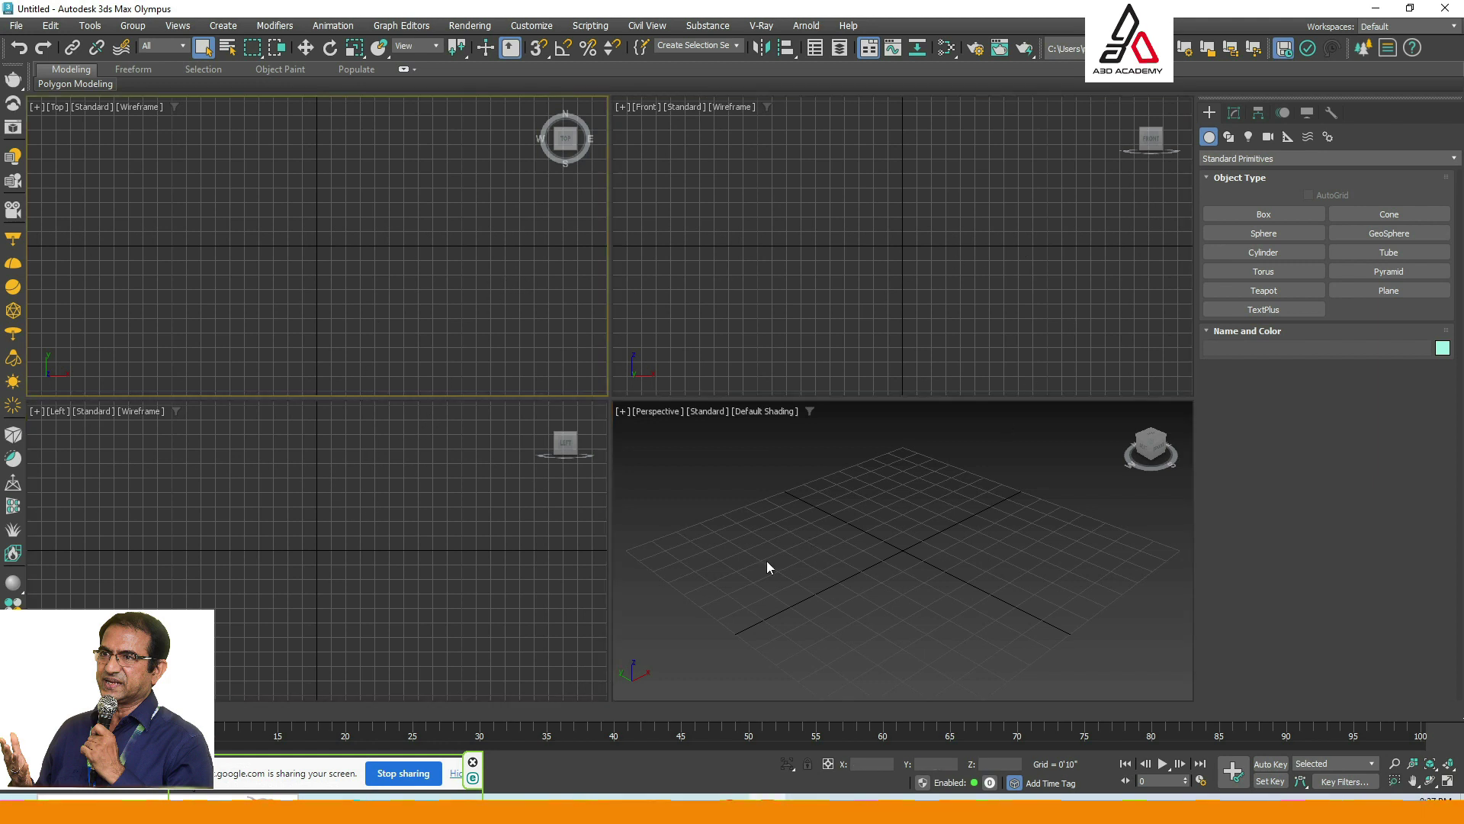
{"action": "left_click", "coordinate": [834, 570]}
{"action": "left_click", "coordinate": [546, 595]}
{"action": "left_click", "coordinate": [724, 603]}
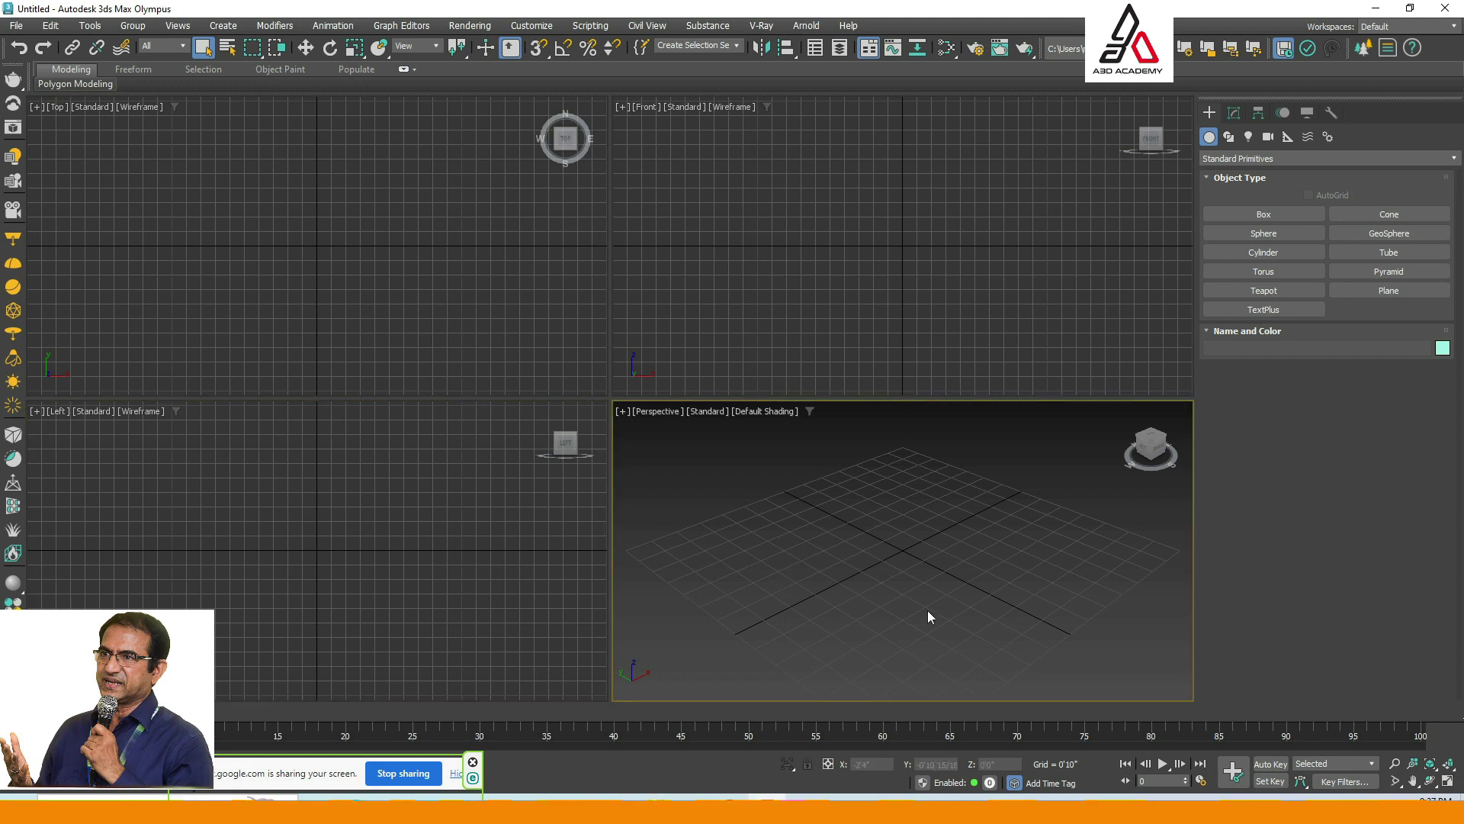
{"action": "left_click", "coordinate": [1190, 215]}
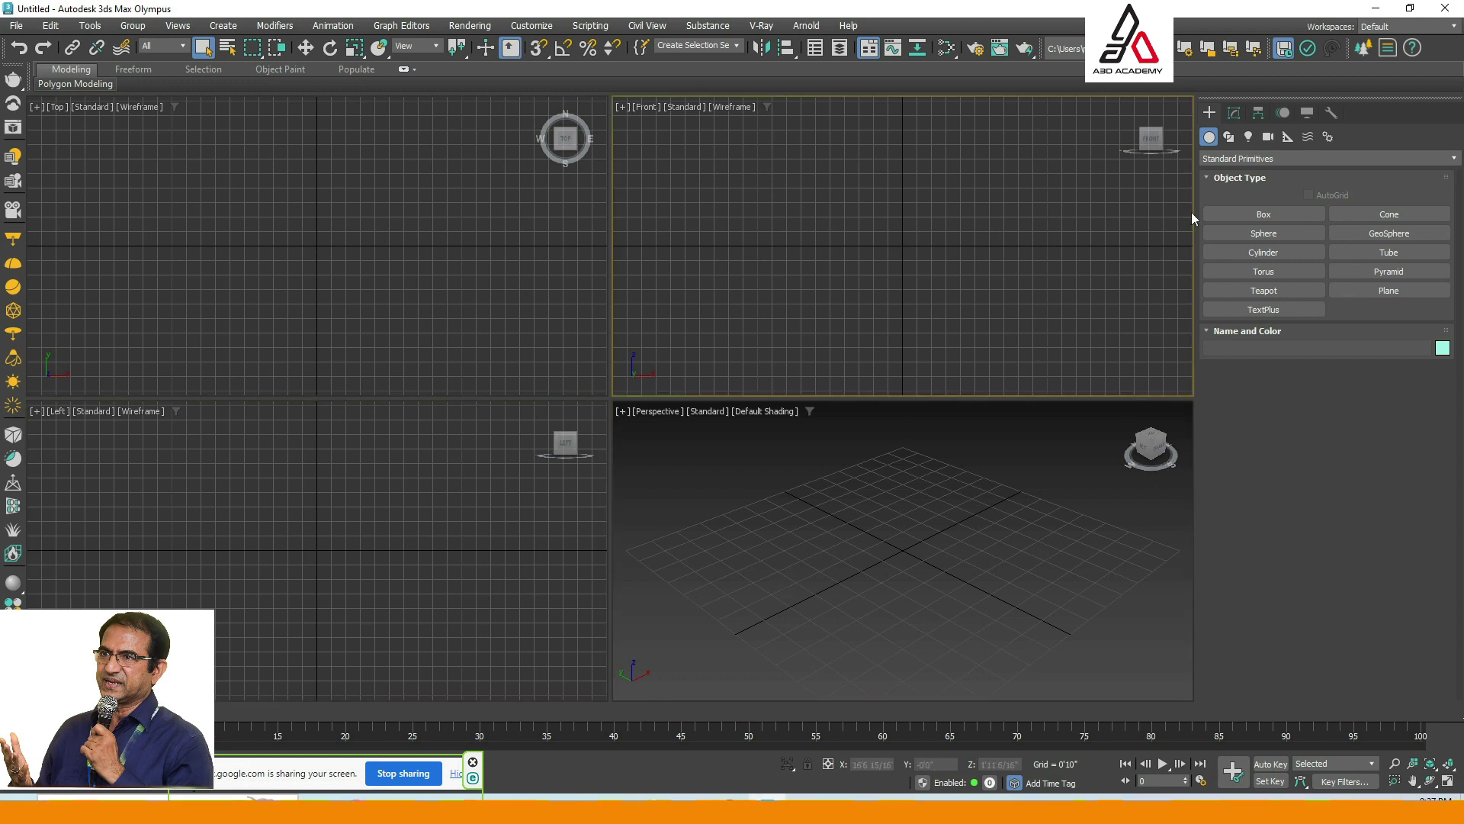
Draw the S-shaped road as a six-point Line spline in the Top view and open the Modify panel.
{"action": "left_click", "coordinate": [1229, 136]}
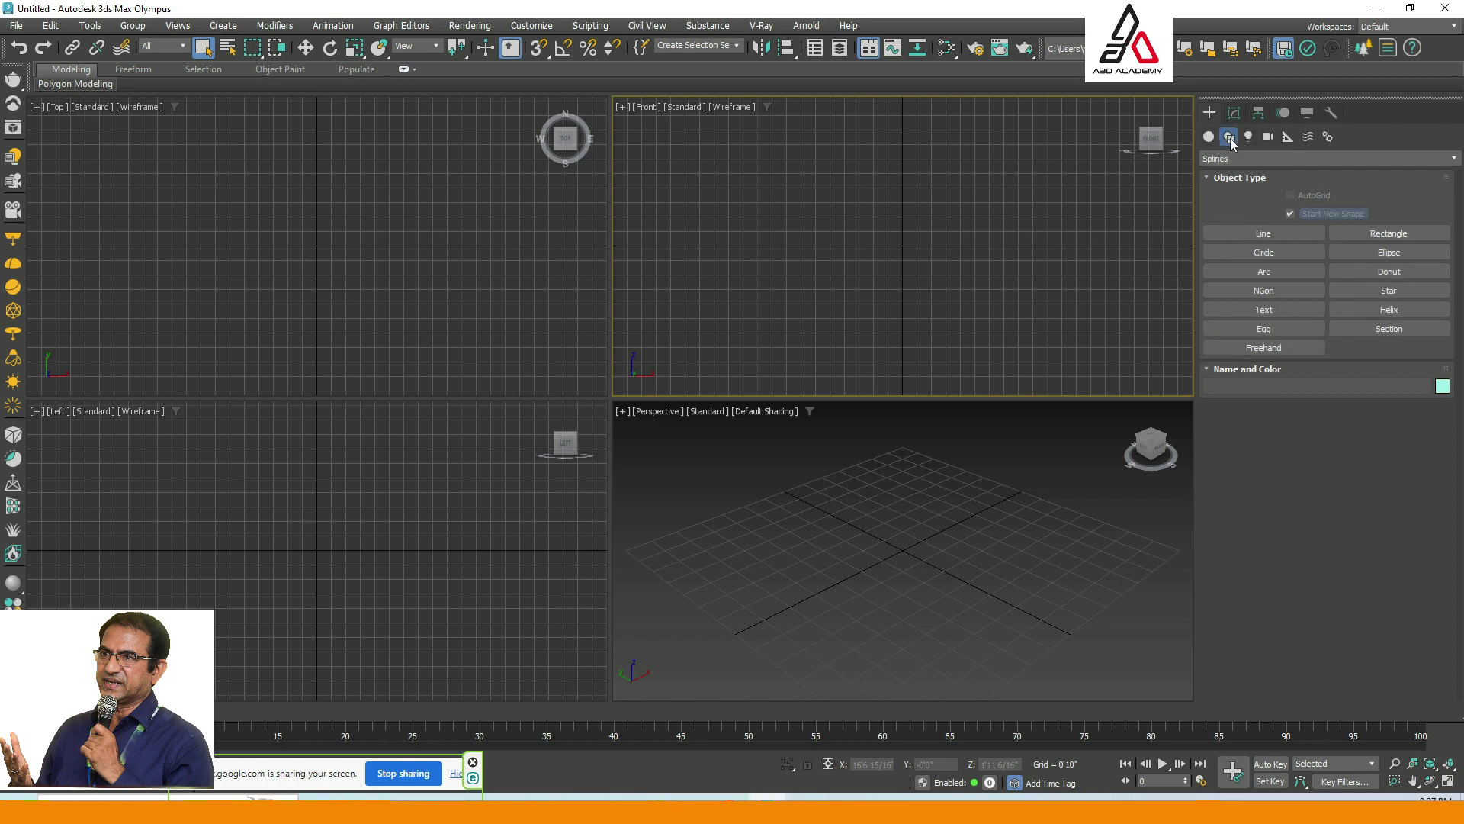
{"action": "left_click", "coordinate": [1267, 233]}
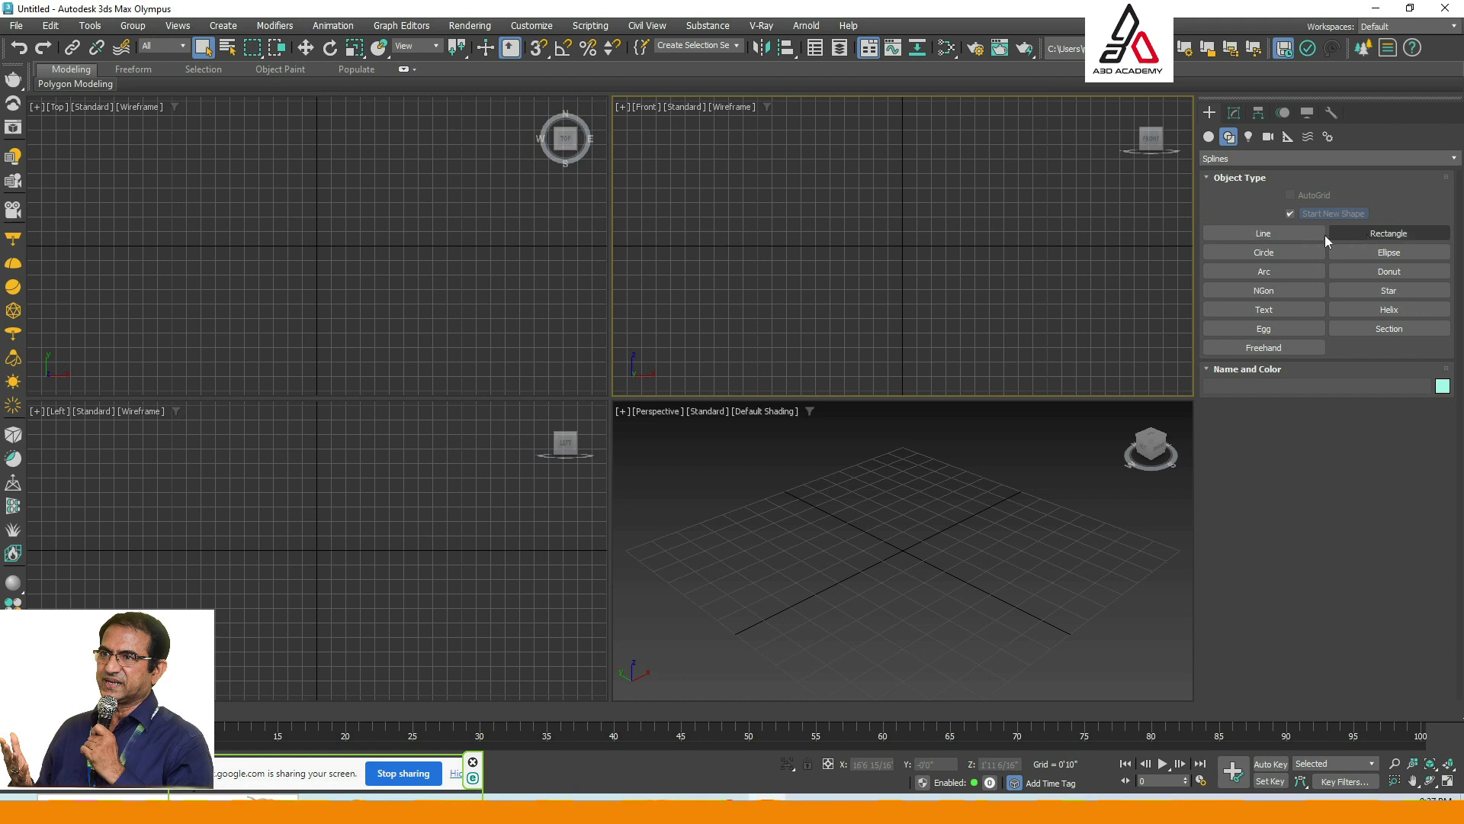
{"action": "left_click", "coordinate": [1263, 235]}
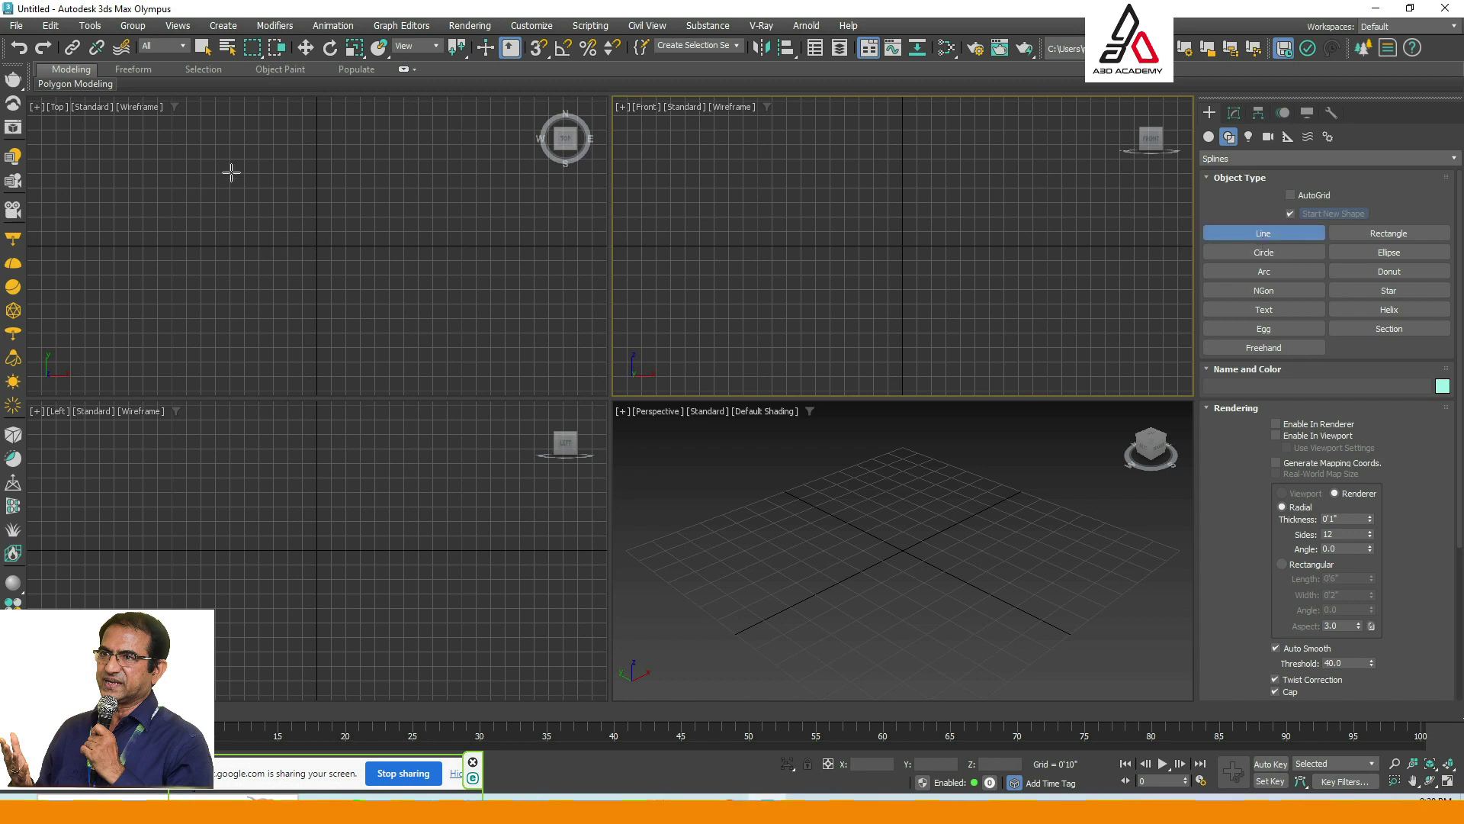
{"action": "left_click", "coordinate": [69, 144]}
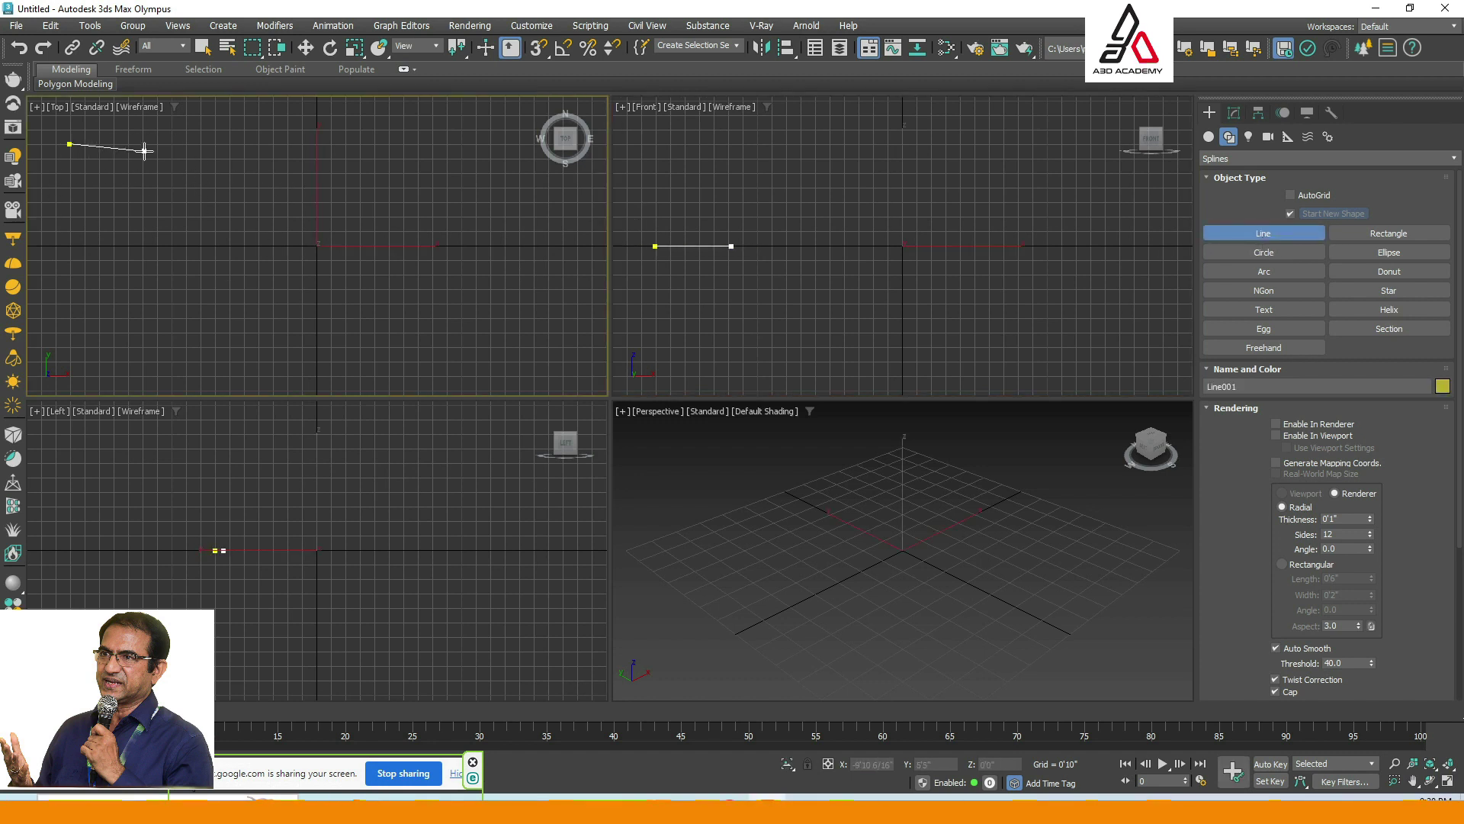
{"action": "left_click_drag", "start_coordinate": [156, 157], "coordinate": [186, 170]}
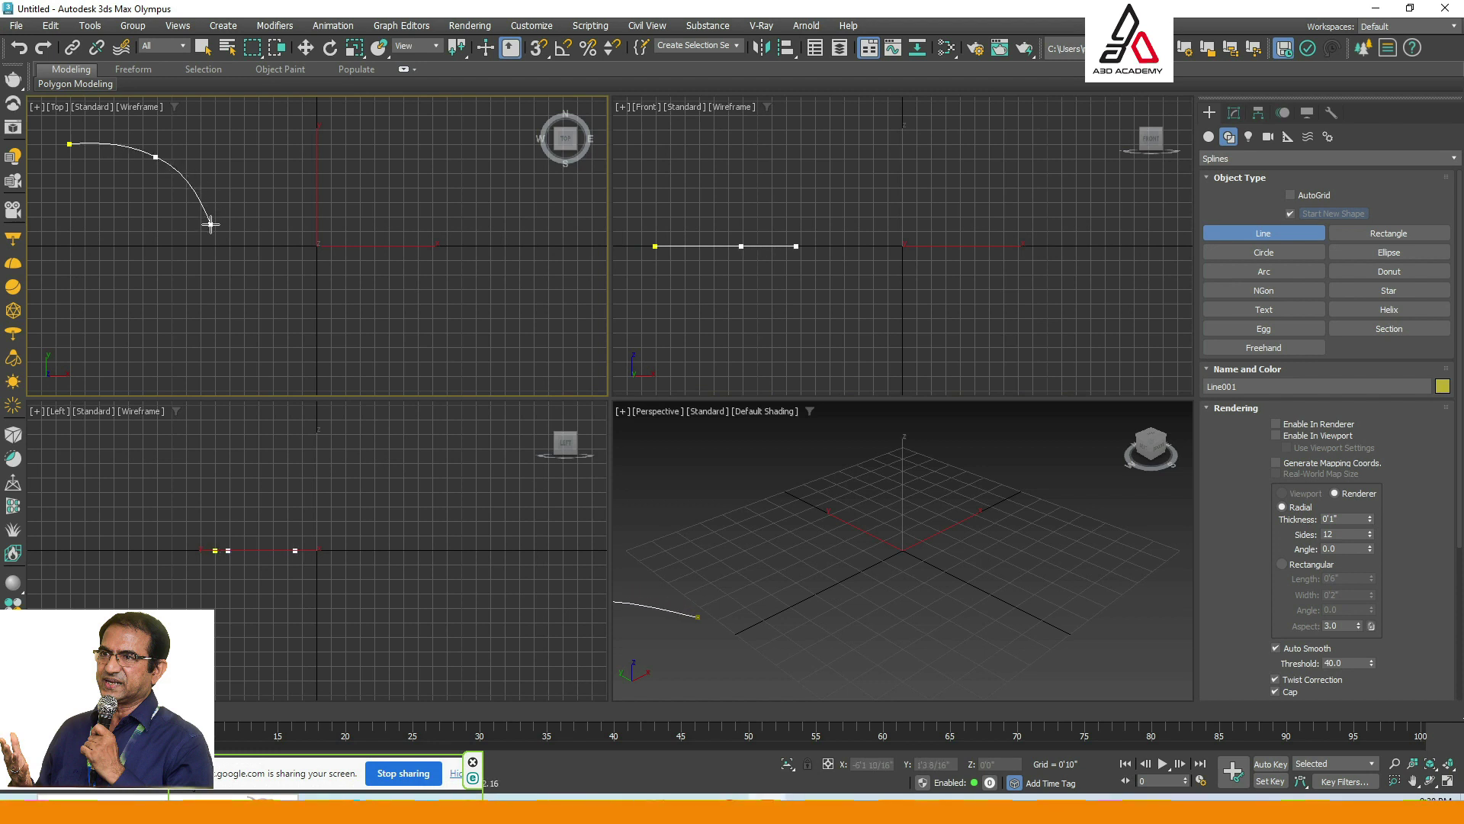
{"action": "left_click", "coordinate": [207, 258]}
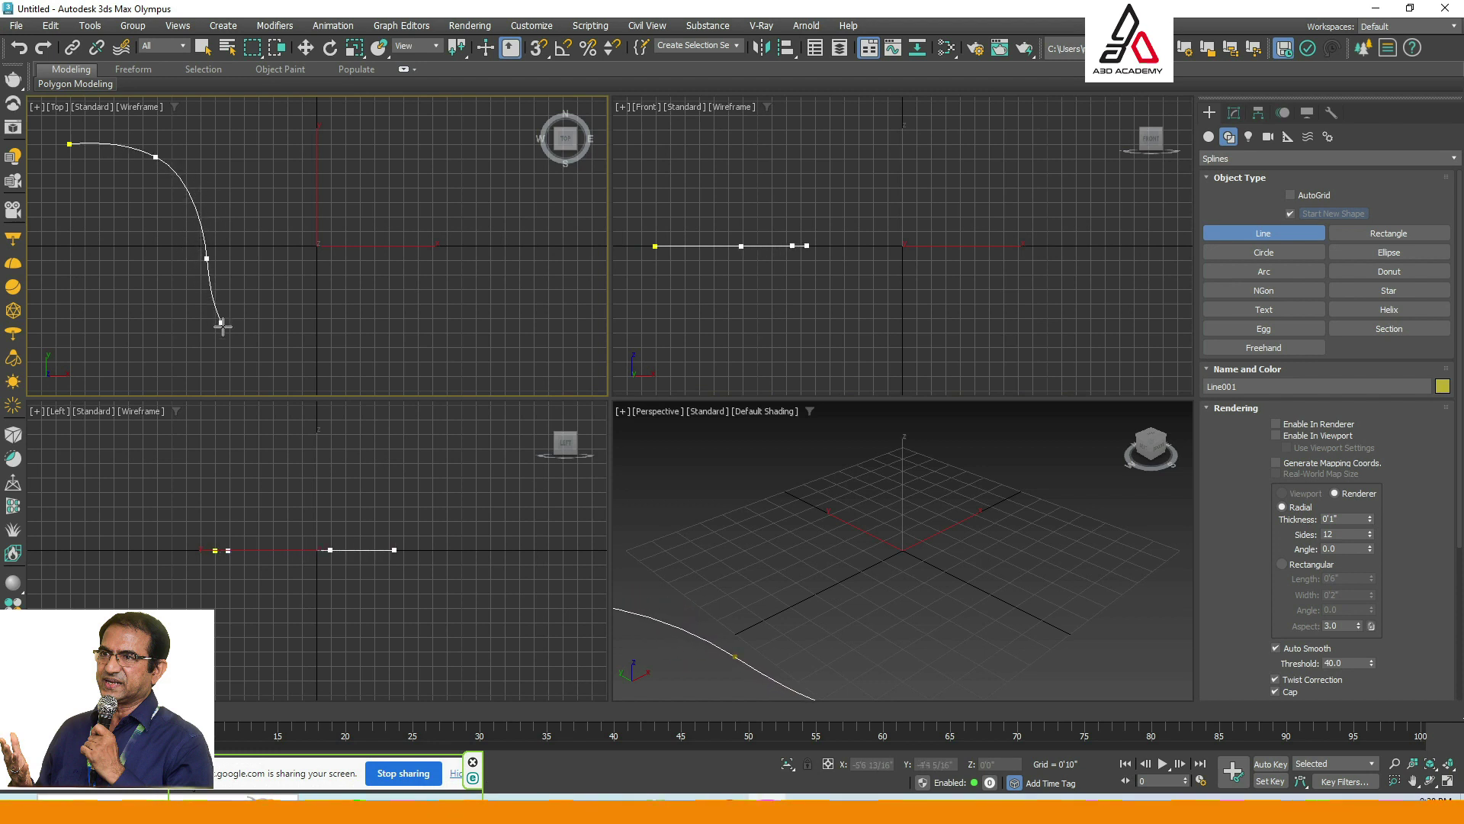
{"action": "left_click", "coordinate": [273, 358]}
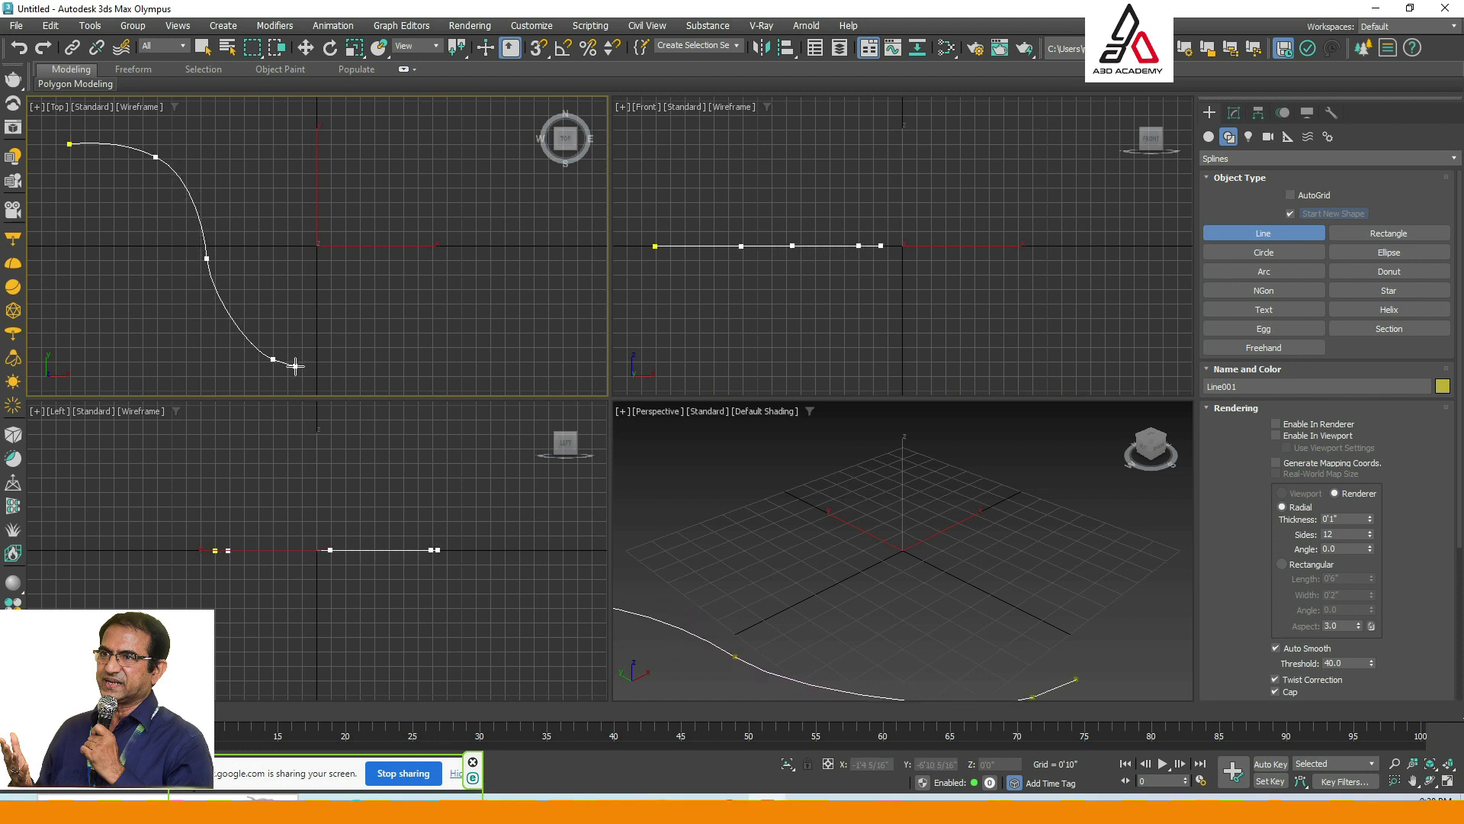
{"action": "left_click", "coordinate": [446, 356]}
{"action": "left_click", "coordinate": [552, 371]}
{"action": "right_click", "coordinate": [534, 328]}
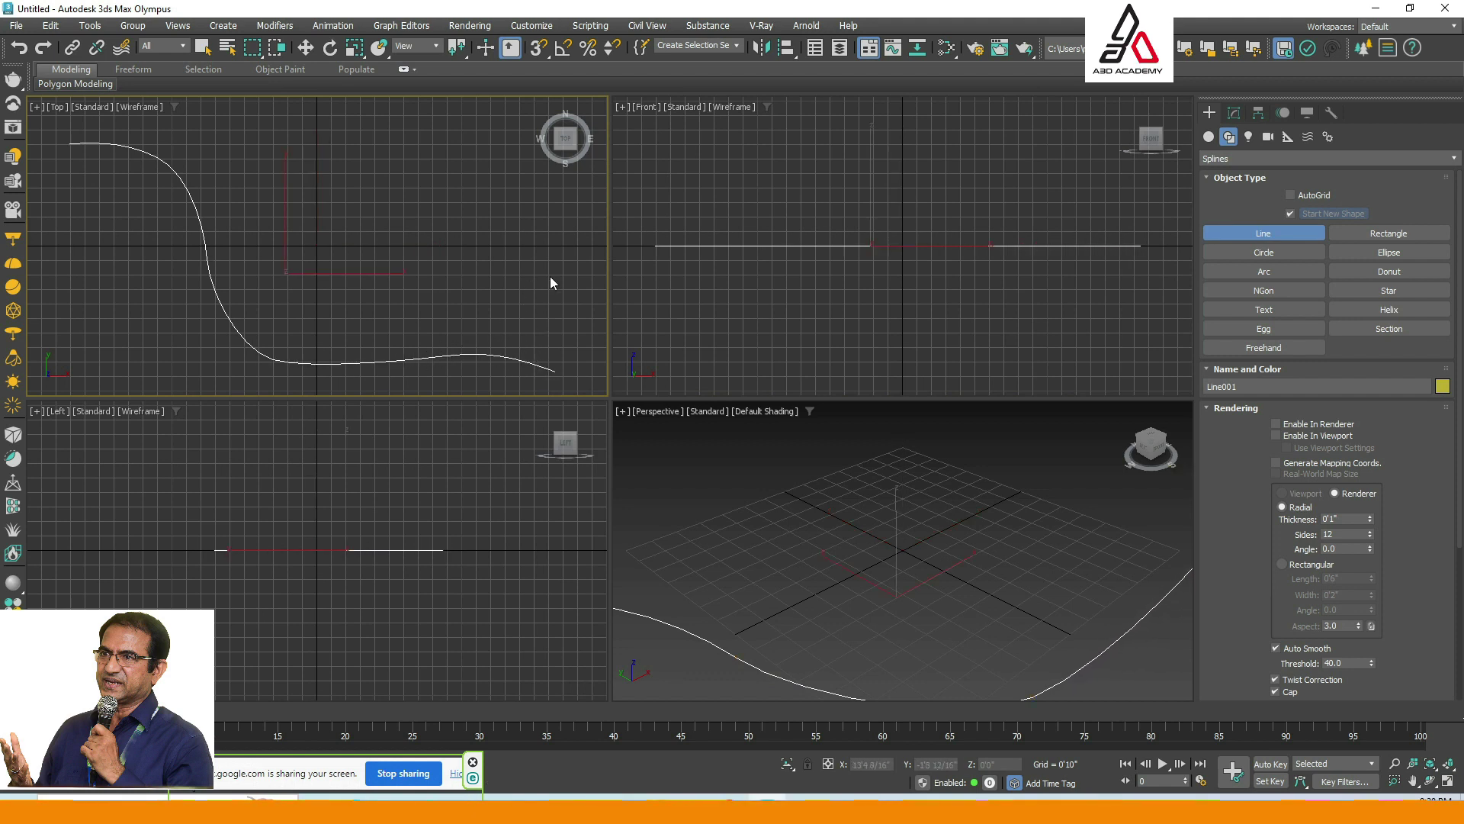
{"action": "right_click", "coordinate": [551, 276]}
{"action": "left_click", "coordinate": [1235, 113]}
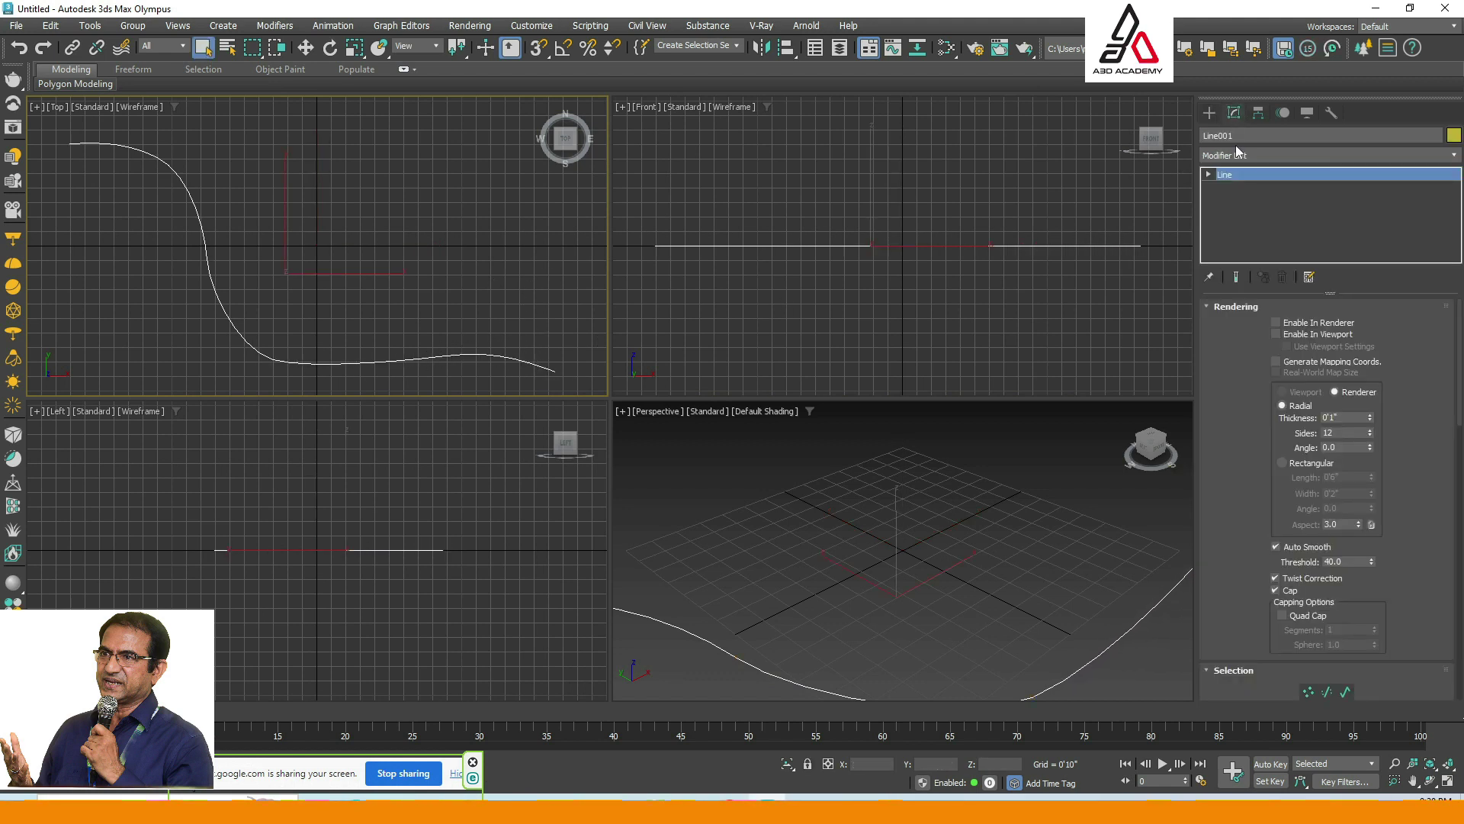
At Vertex level, move Line001's middle vertex to reshape the curve's bend.
{"action": "left_click", "coordinate": [1208, 176]}
{"action": "left_click", "coordinate": [1237, 188]}
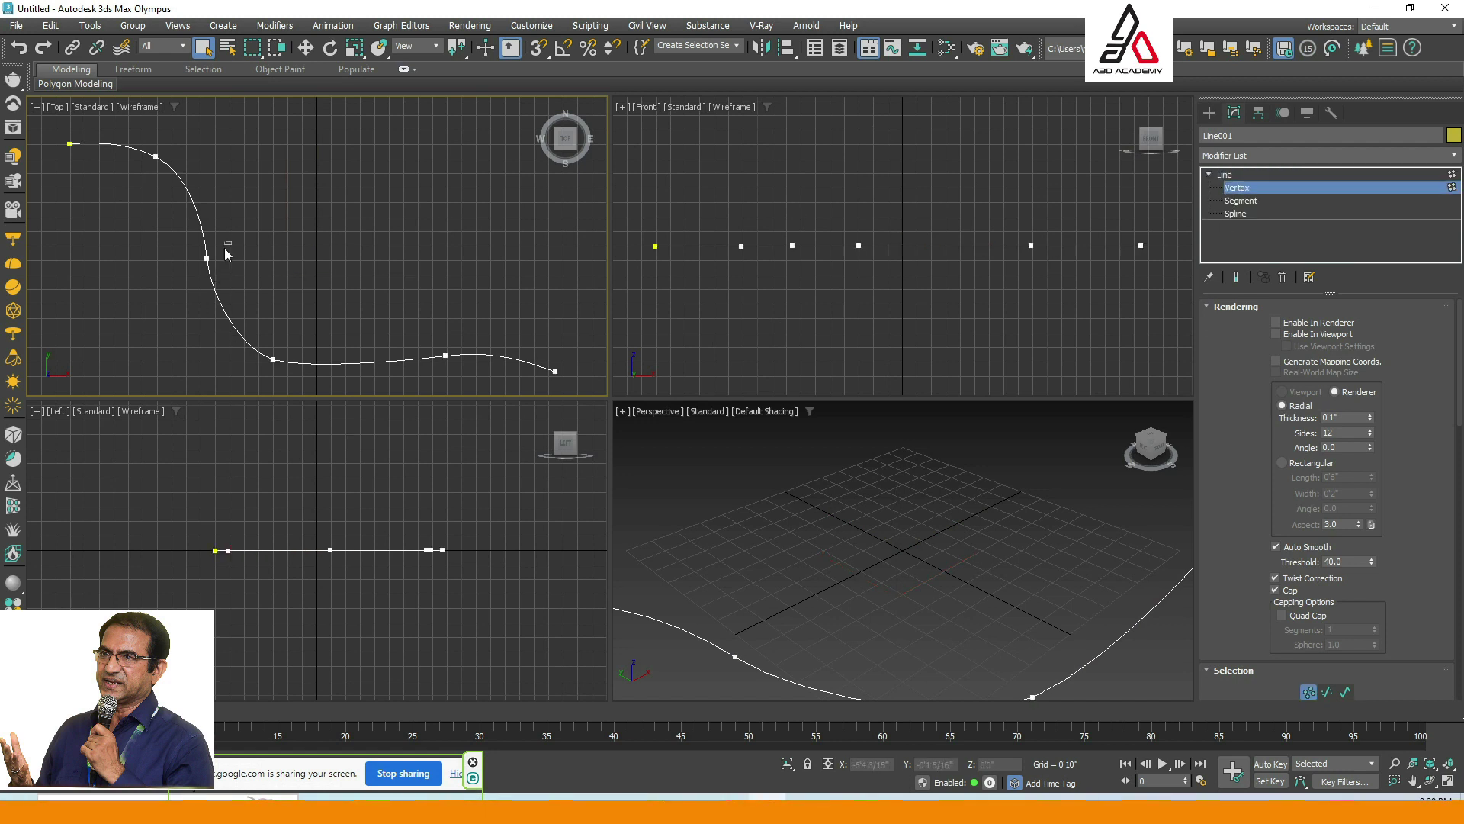
{"action": "left_click", "coordinate": [207, 258]}
{"action": "left_click_drag", "start_coordinate": [140, 175], "coordinate": [142, 177]}
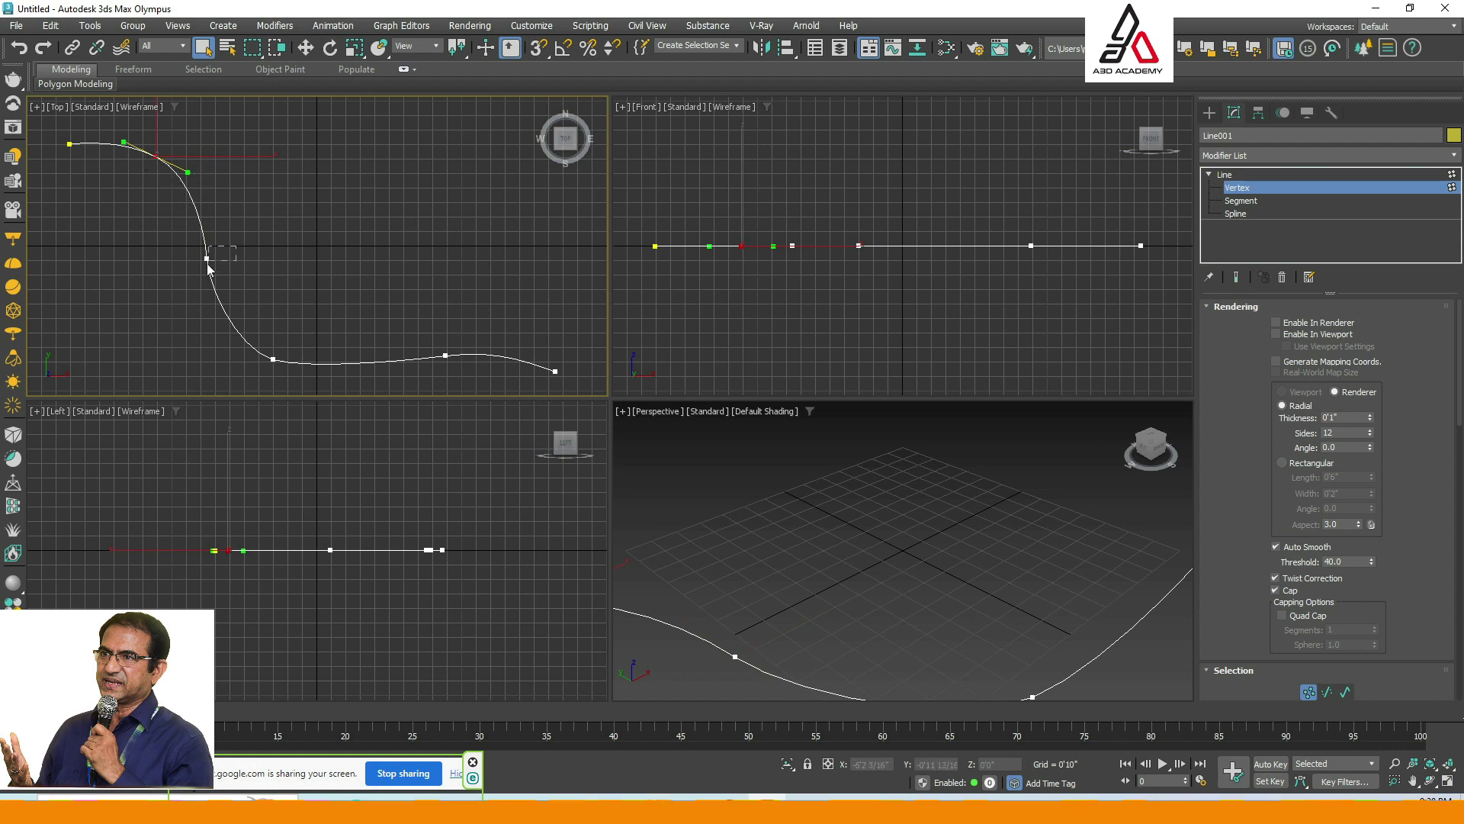
{"action": "left_click_drag", "start_coordinate": [208, 264], "coordinate": [208, 264]}
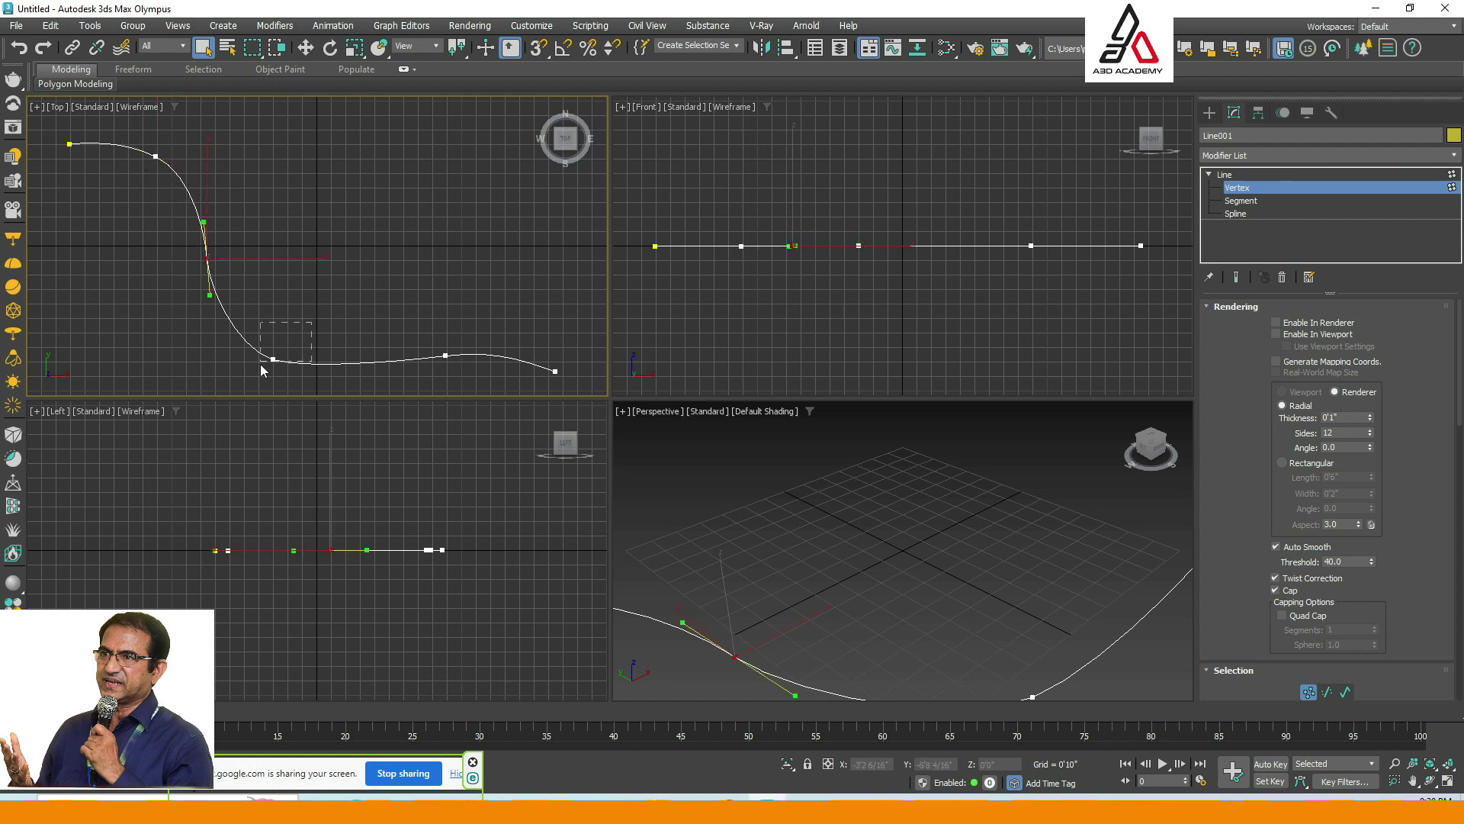
{"action": "left_click_drag", "start_coordinate": [266, 368], "coordinate": [286, 353]}
{"action": "left_click", "coordinate": [210, 258]}
{"action": "left_click_drag", "start_coordinate": [131, 172], "coordinate": [131, 172]}
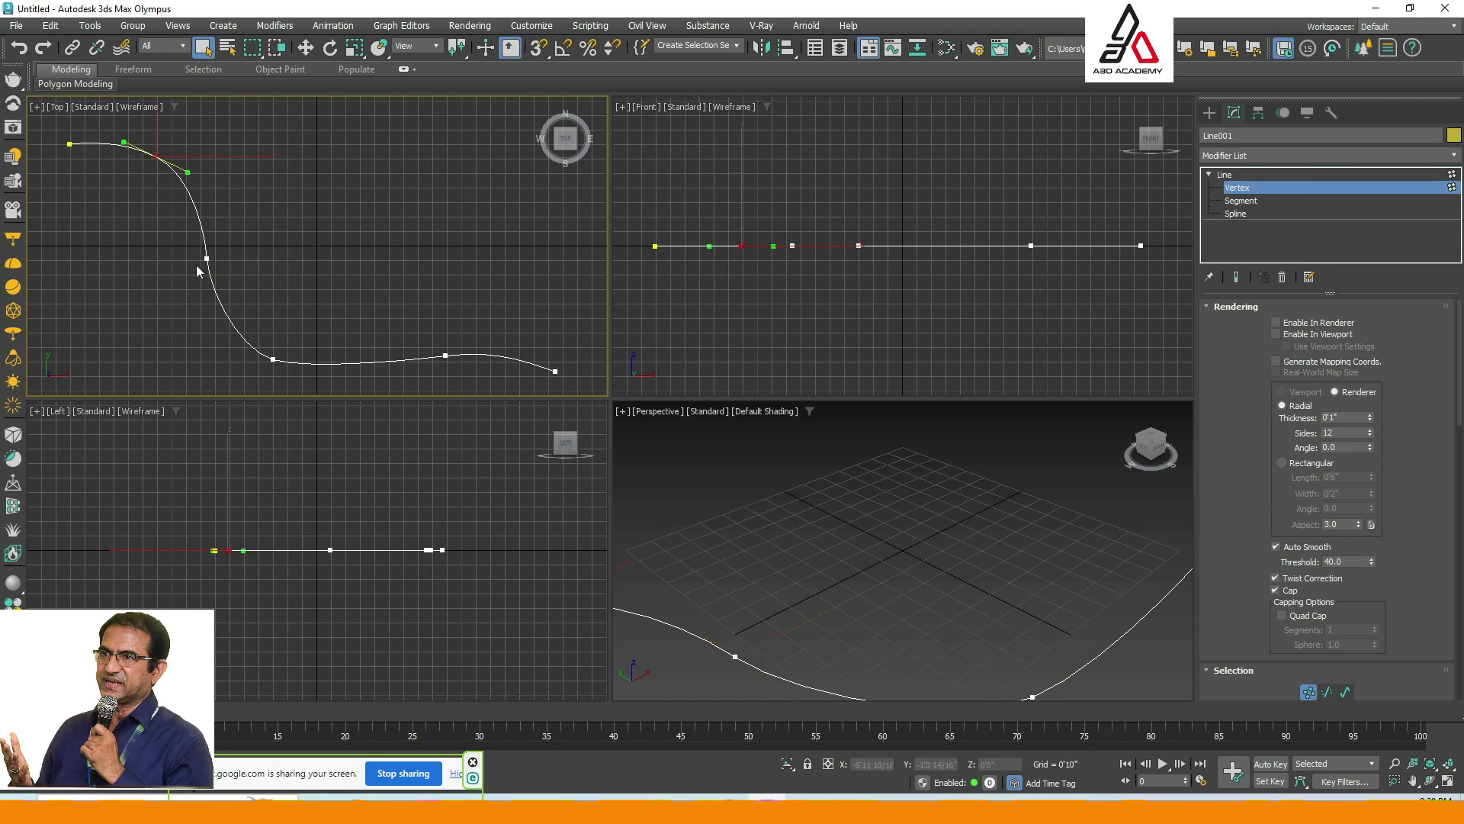
{"action": "left_click_drag", "start_coordinate": [211, 274], "coordinate": [211, 276]}
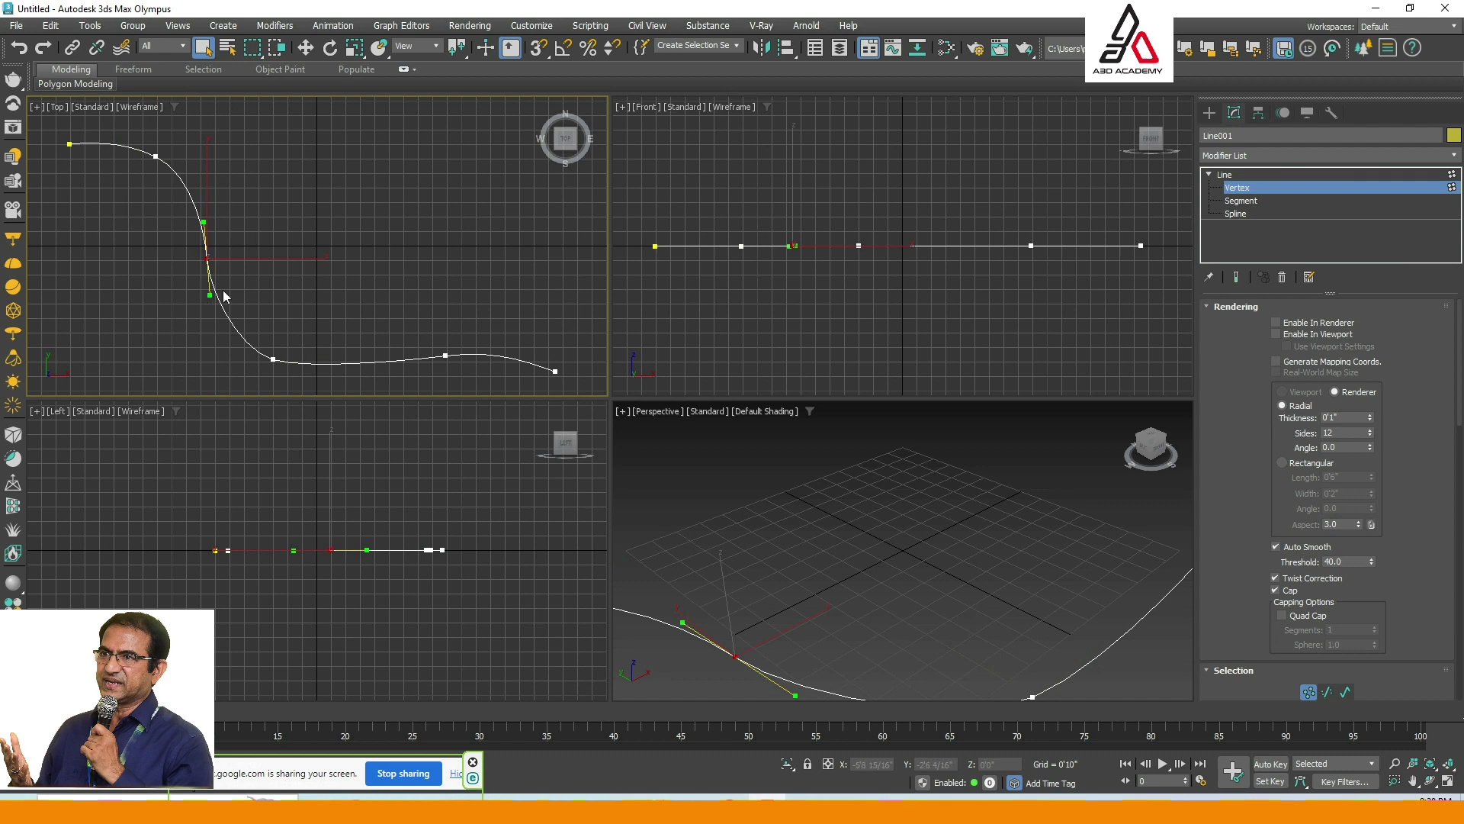
{"action": "left_click", "coordinate": [307, 47]}
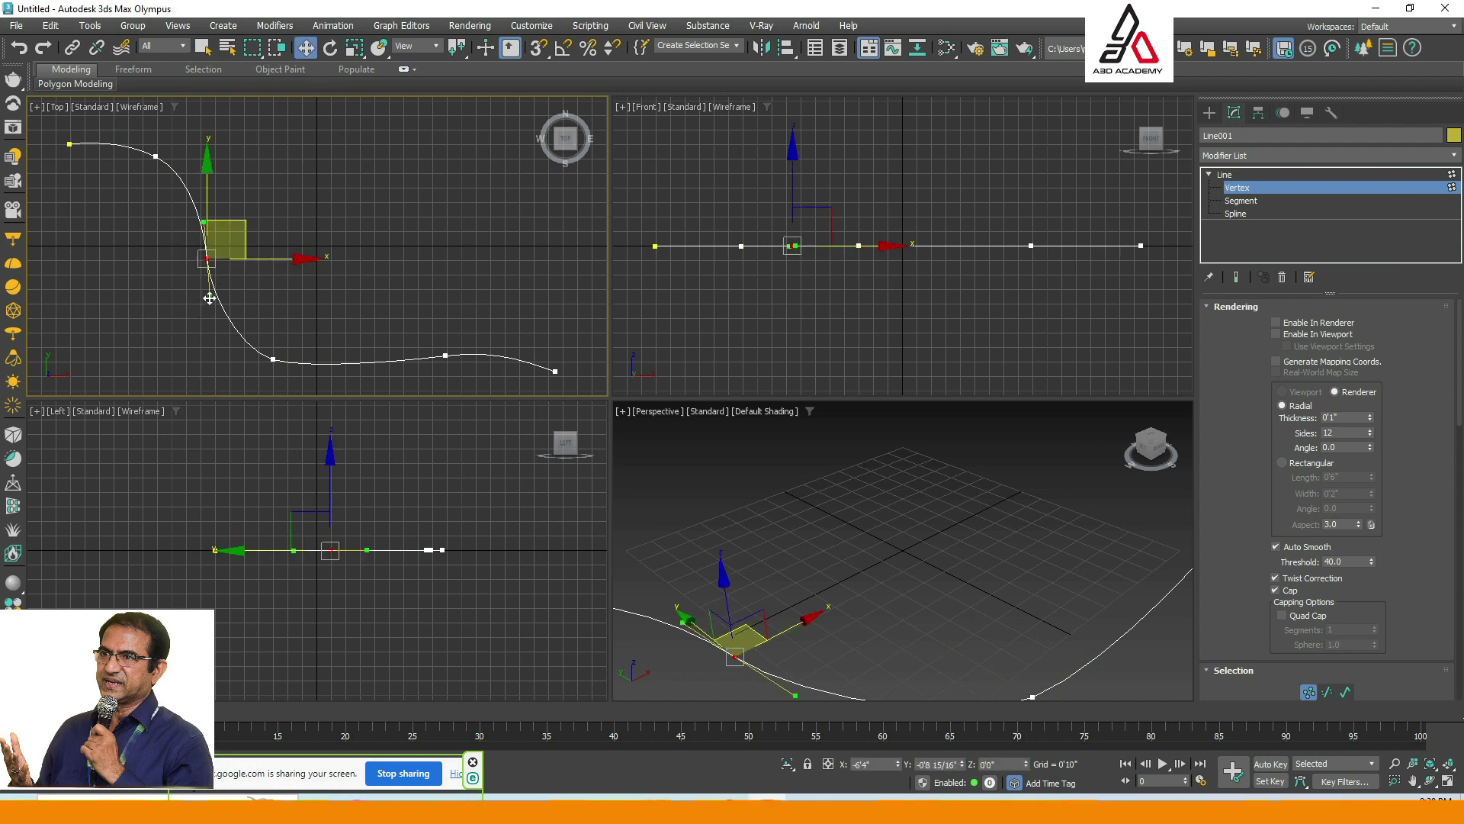
{"action": "left_click_drag", "start_coordinate": [209, 298], "coordinate": [213, 254]}
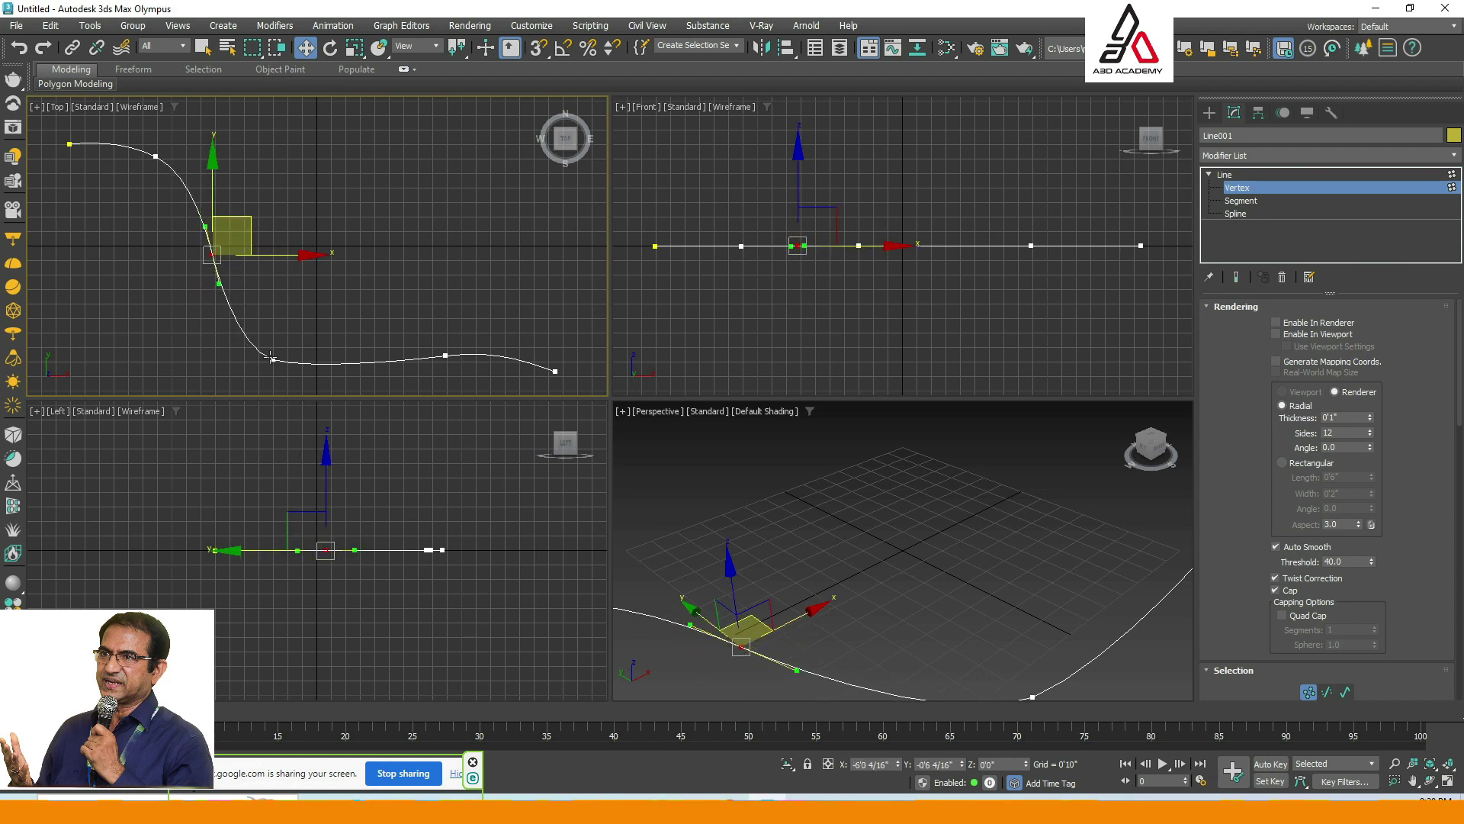
Check the flat S-curve in Perspective and return to Line001's top Line level.
{"action": "left_click", "coordinate": [272, 358]}
{"action": "left_click", "coordinate": [501, 230]}
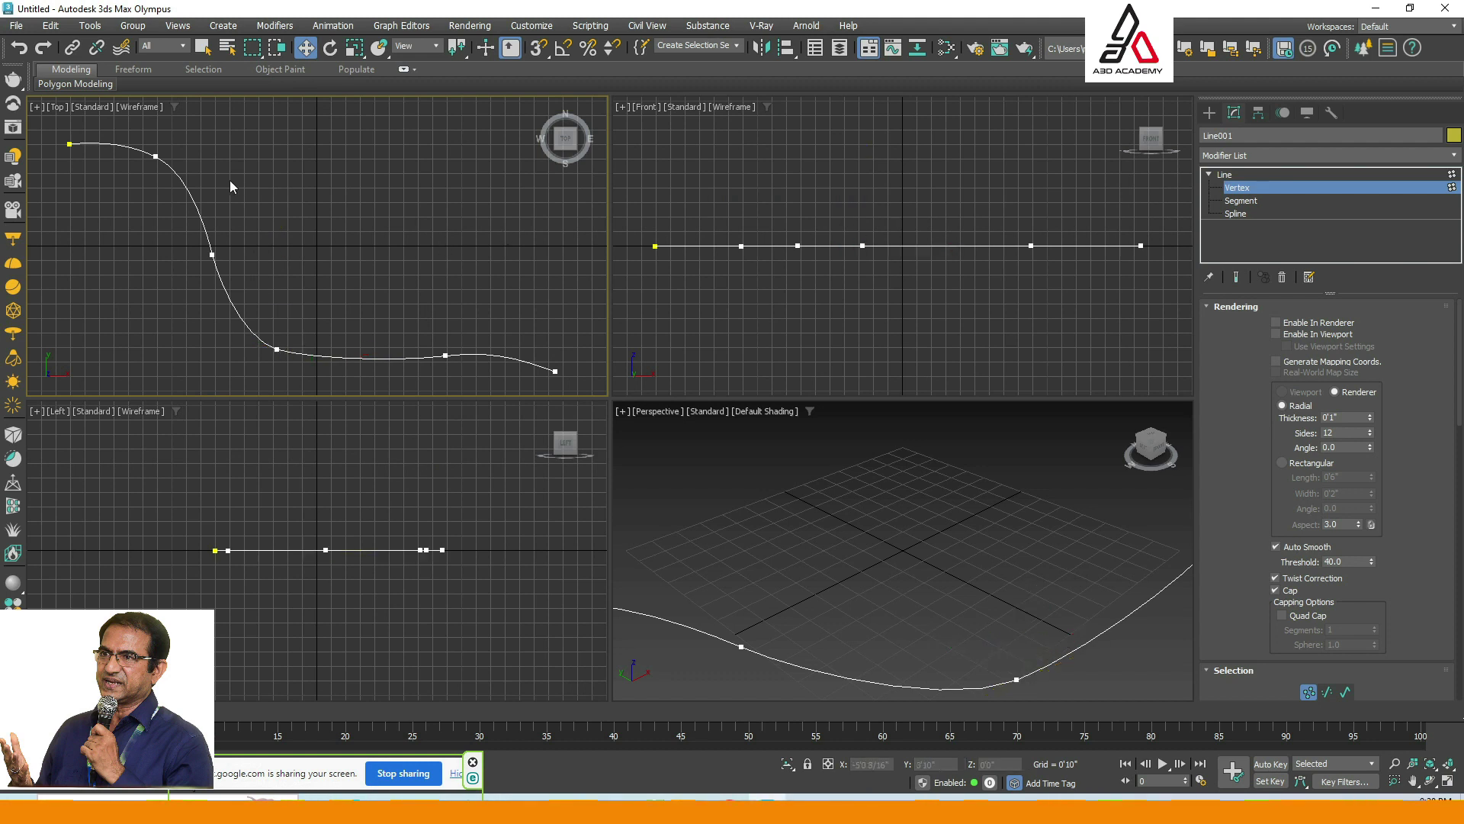
{"action": "scroll", "coordinate": [804, 514], "scroll_direction": "down", "scroll_amount": 5}
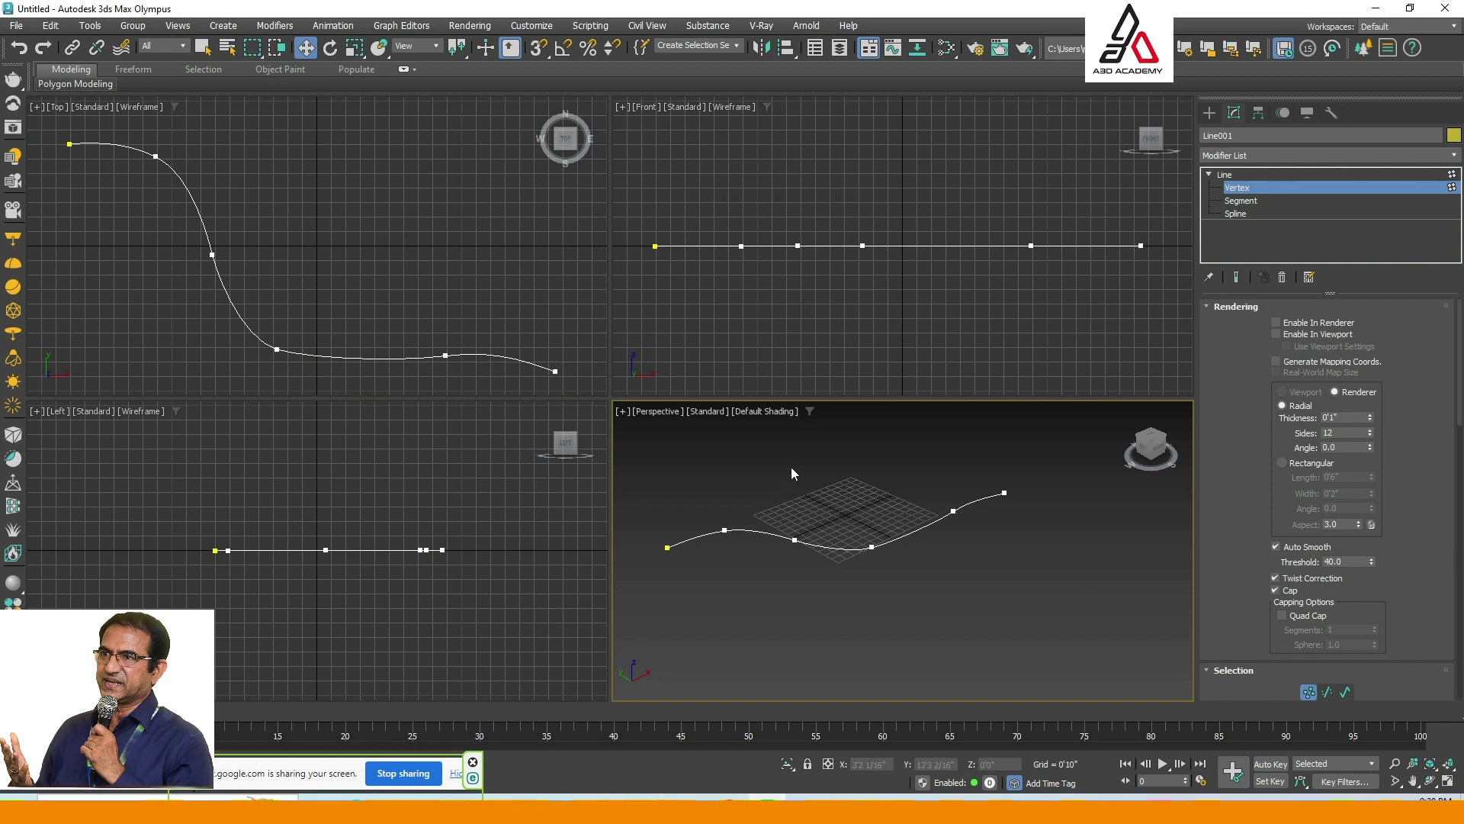
{"action": "middle_click_drag", "start_coordinate": [887, 551], "coordinate": [920, 508], "text": "alt"}
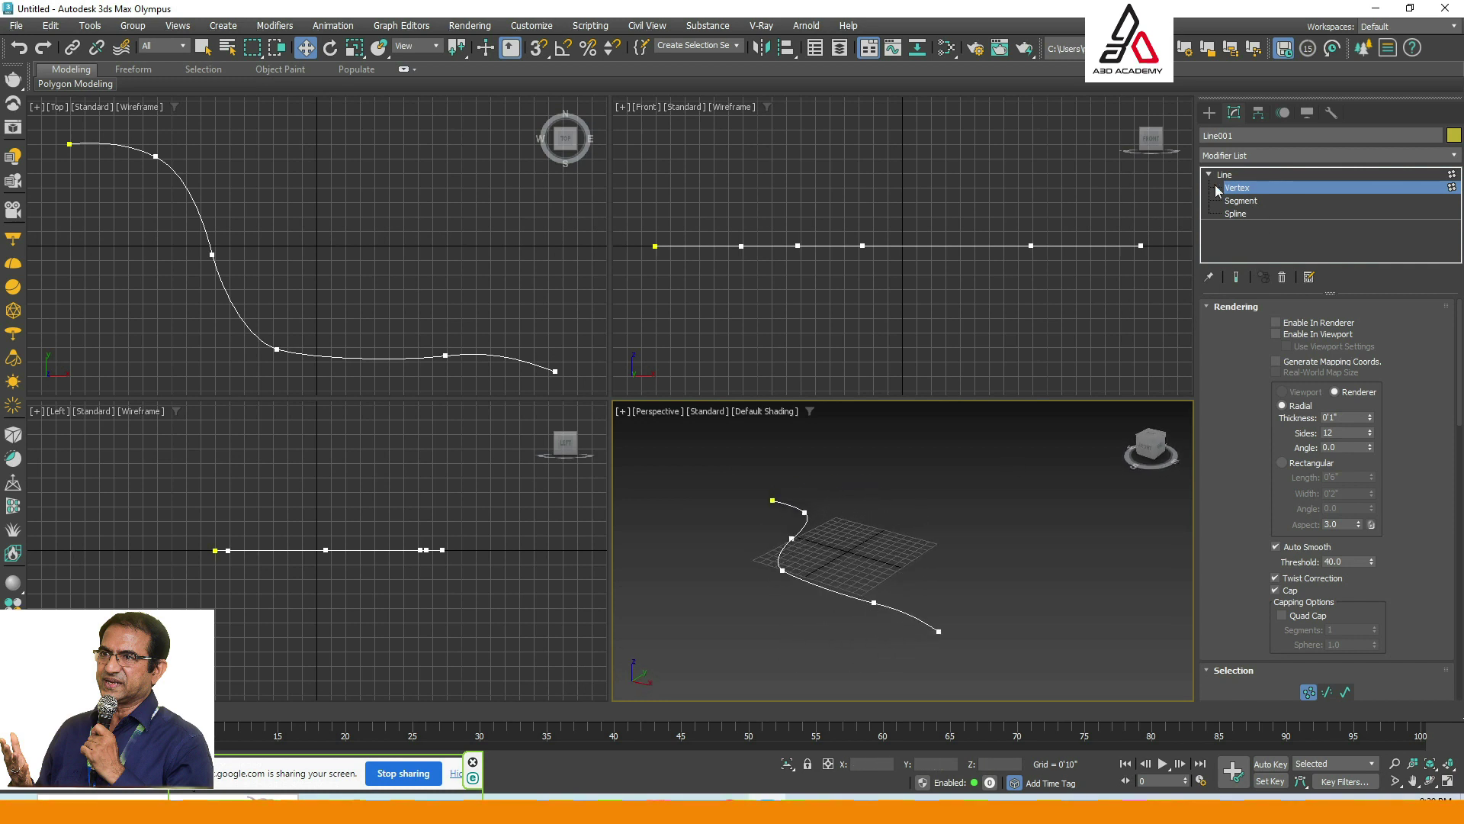
{"action": "left_click", "coordinate": [1223, 175]}
{"action": "left_click", "coordinate": [919, 538]}
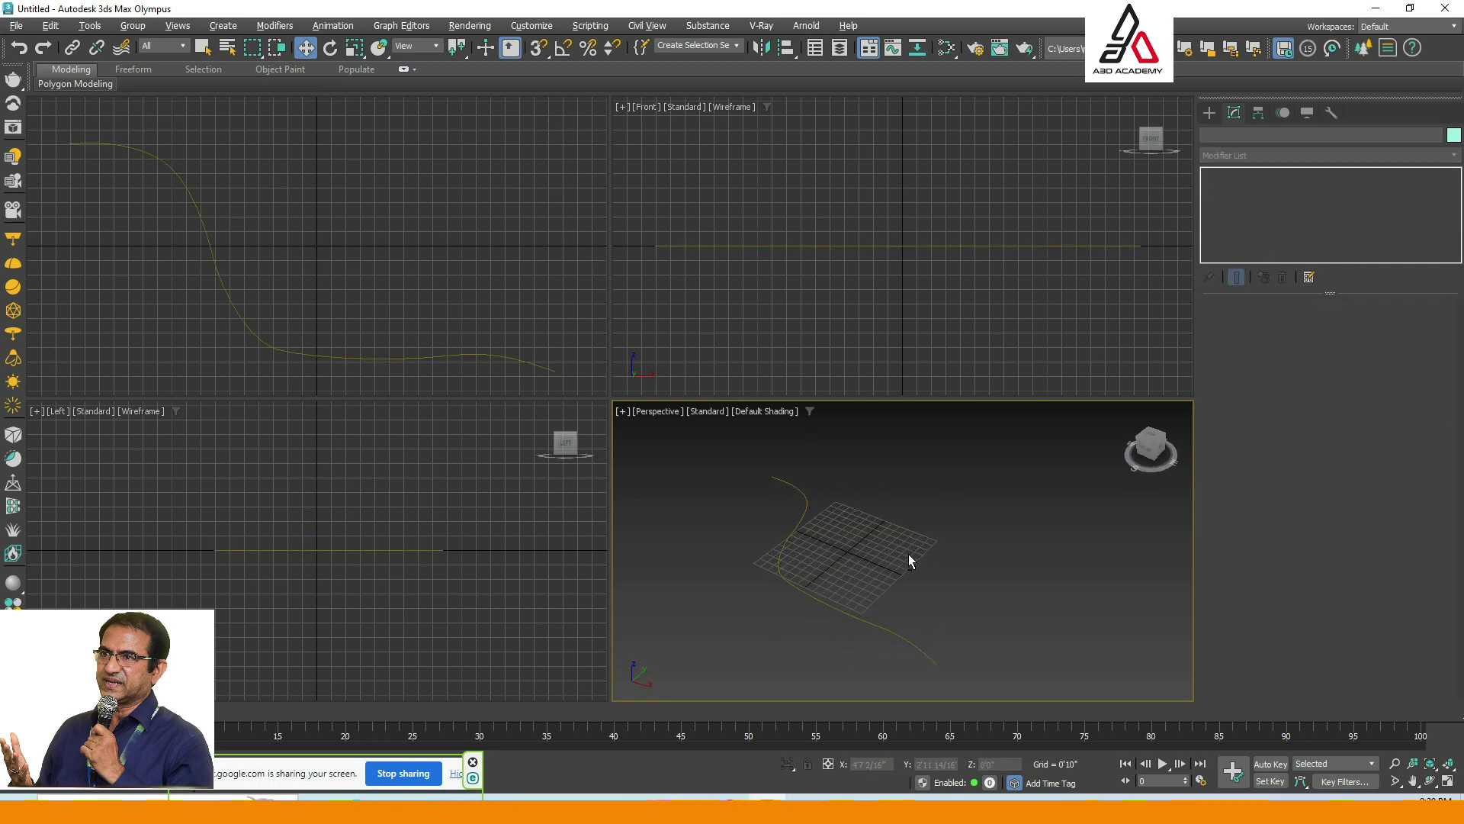
Create Box001, a tall thin standard-primitive box at the grid centre beside the road curve.
{"action": "left_click_drag", "start_coordinate": [908, 554], "coordinate": [755, 604]}
{"action": "middle_click_drag", "start_coordinate": [742, 609], "coordinate": [757, 577], "text": "alt"}
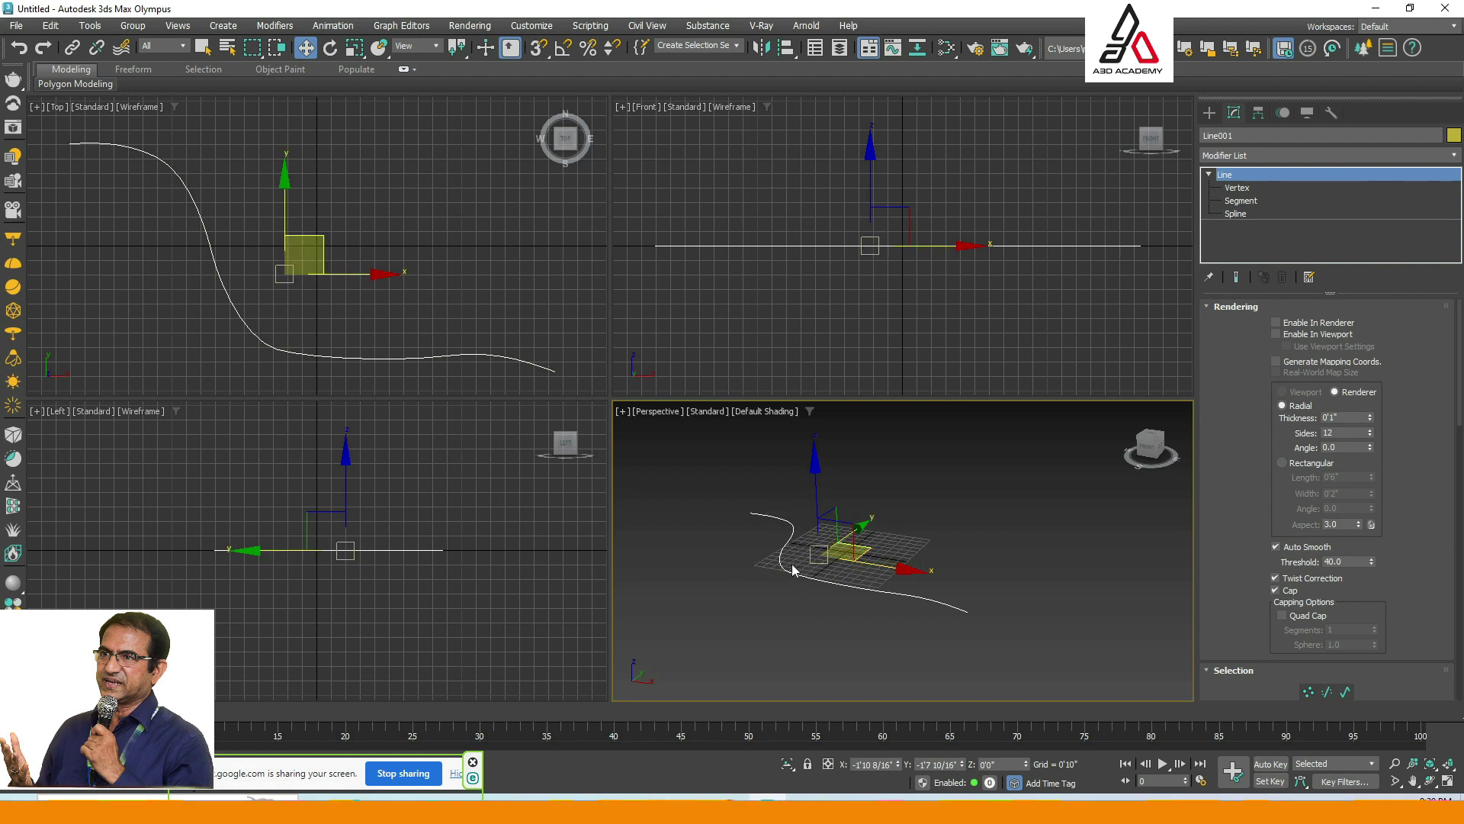
{"action": "left_click", "coordinate": [1210, 113]}
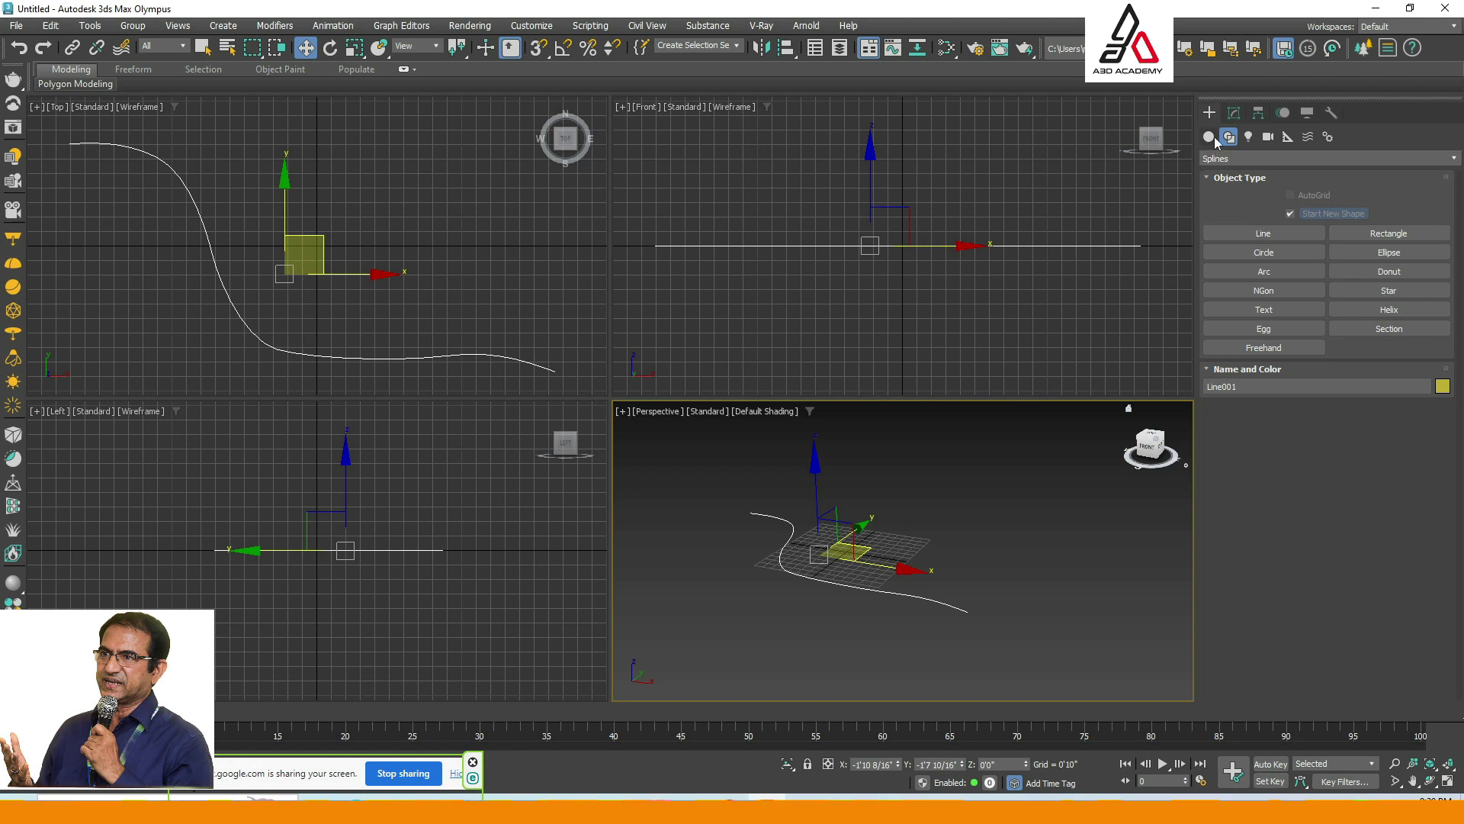
{"action": "left_click", "coordinate": [1211, 137]}
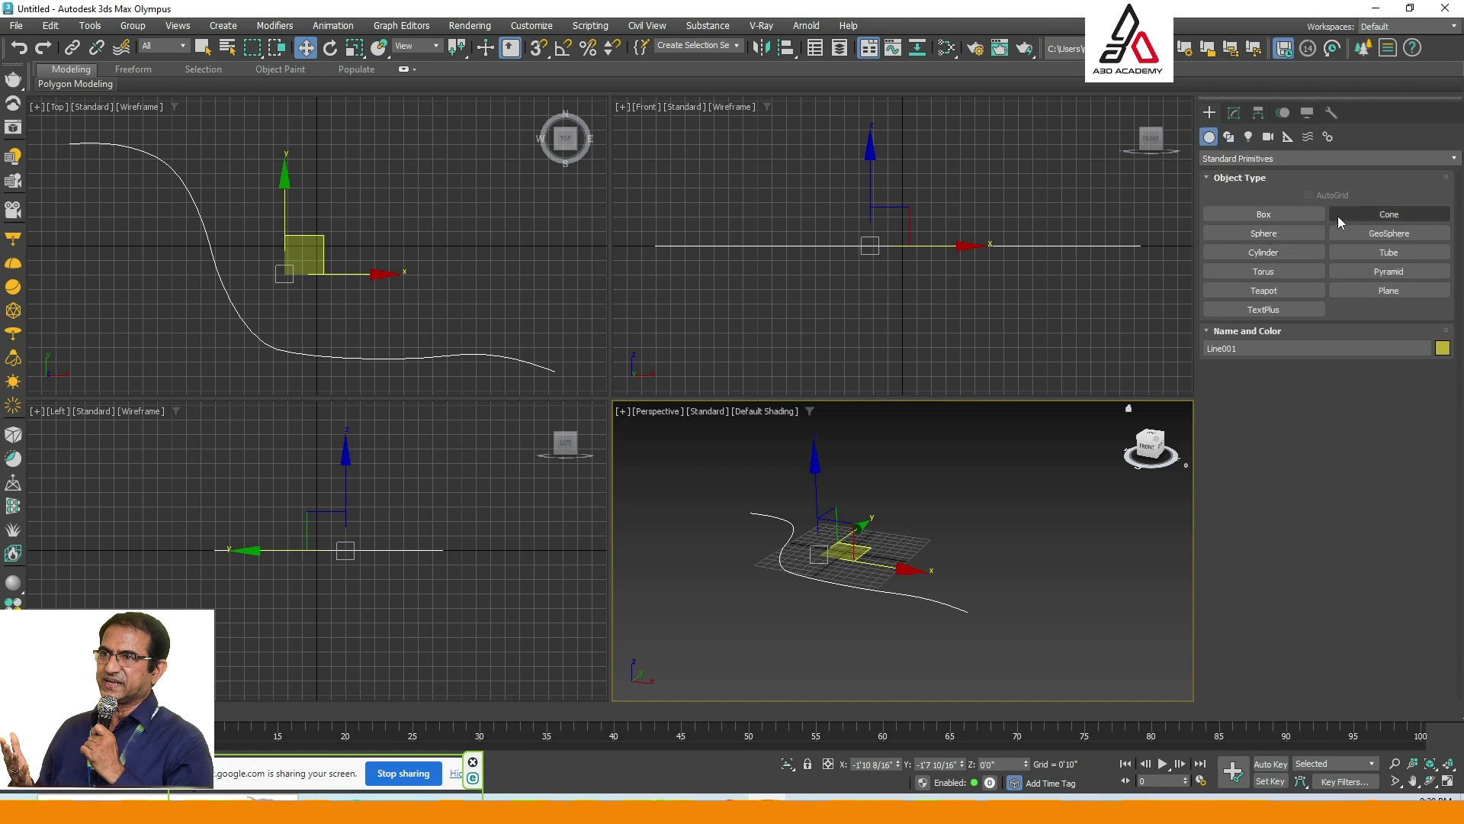
{"action": "left_click", "coordinate": [1245, 214]}
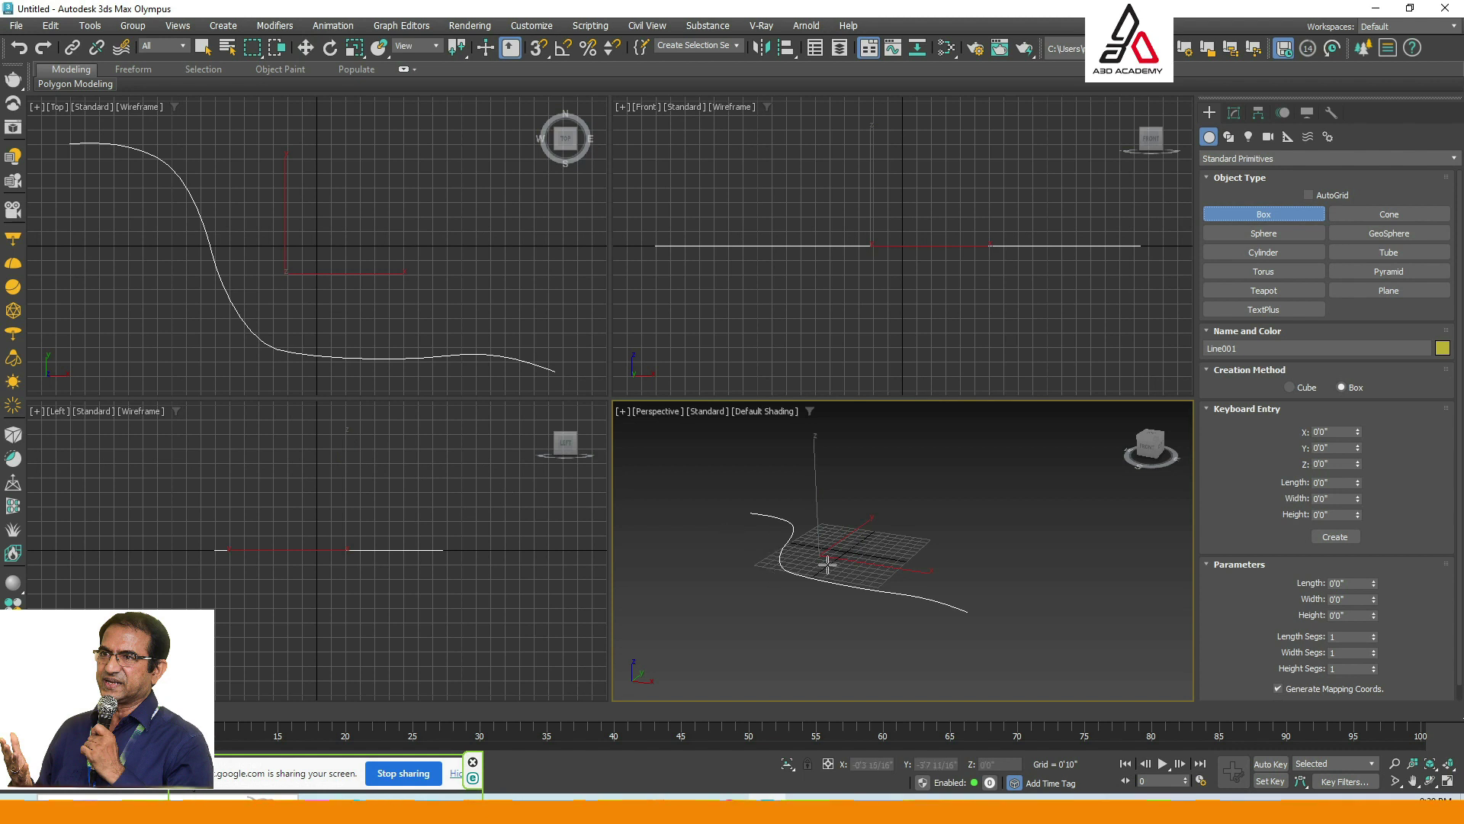
{"action": "left_click_drag", "start_coordinate": [842, 543], "coordinate": [857, 549]}
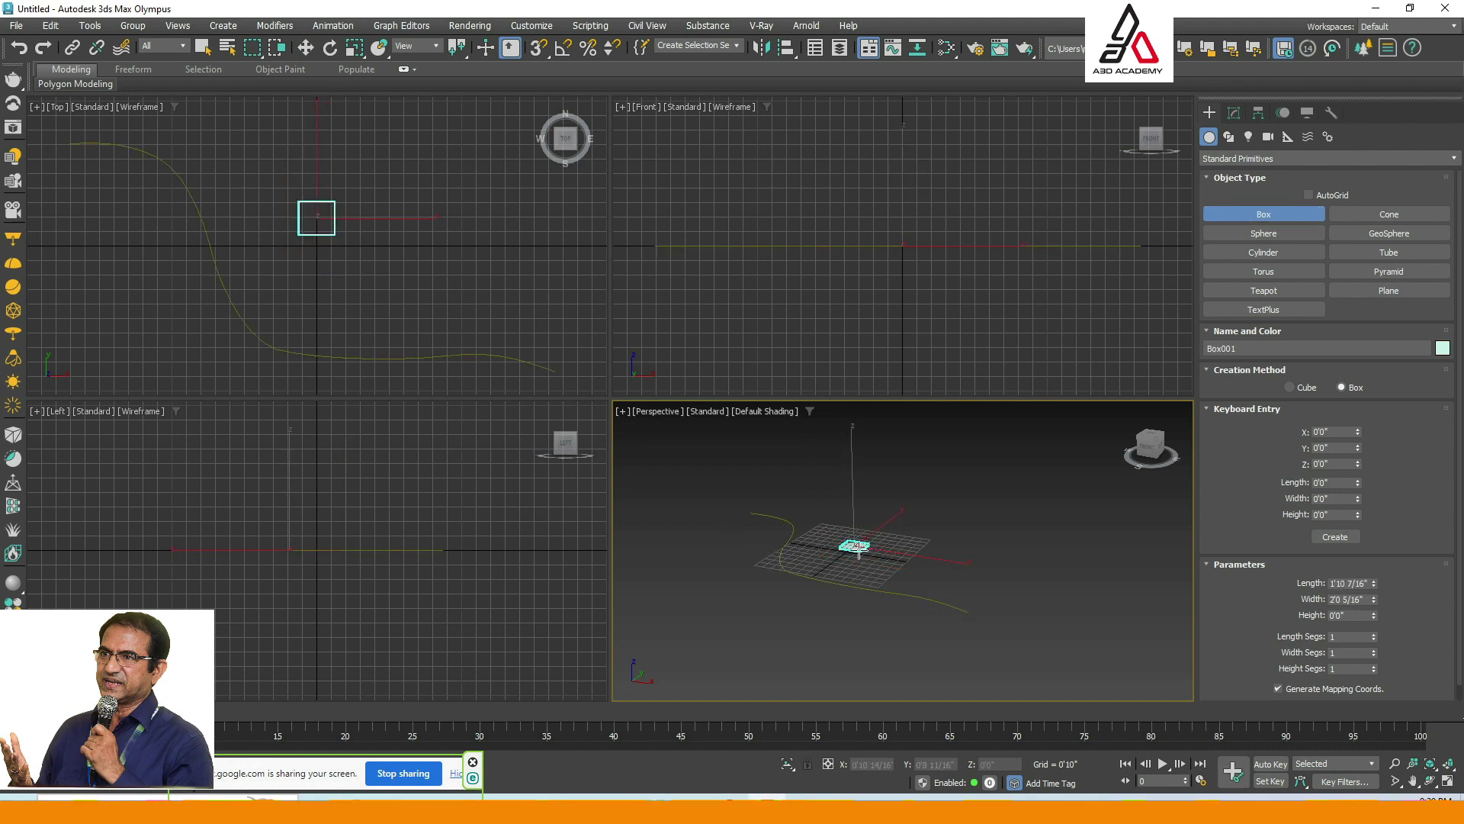
{"action": "left_click", "coordinate": [863, 467]}
{"action": "key", "text": "w"}
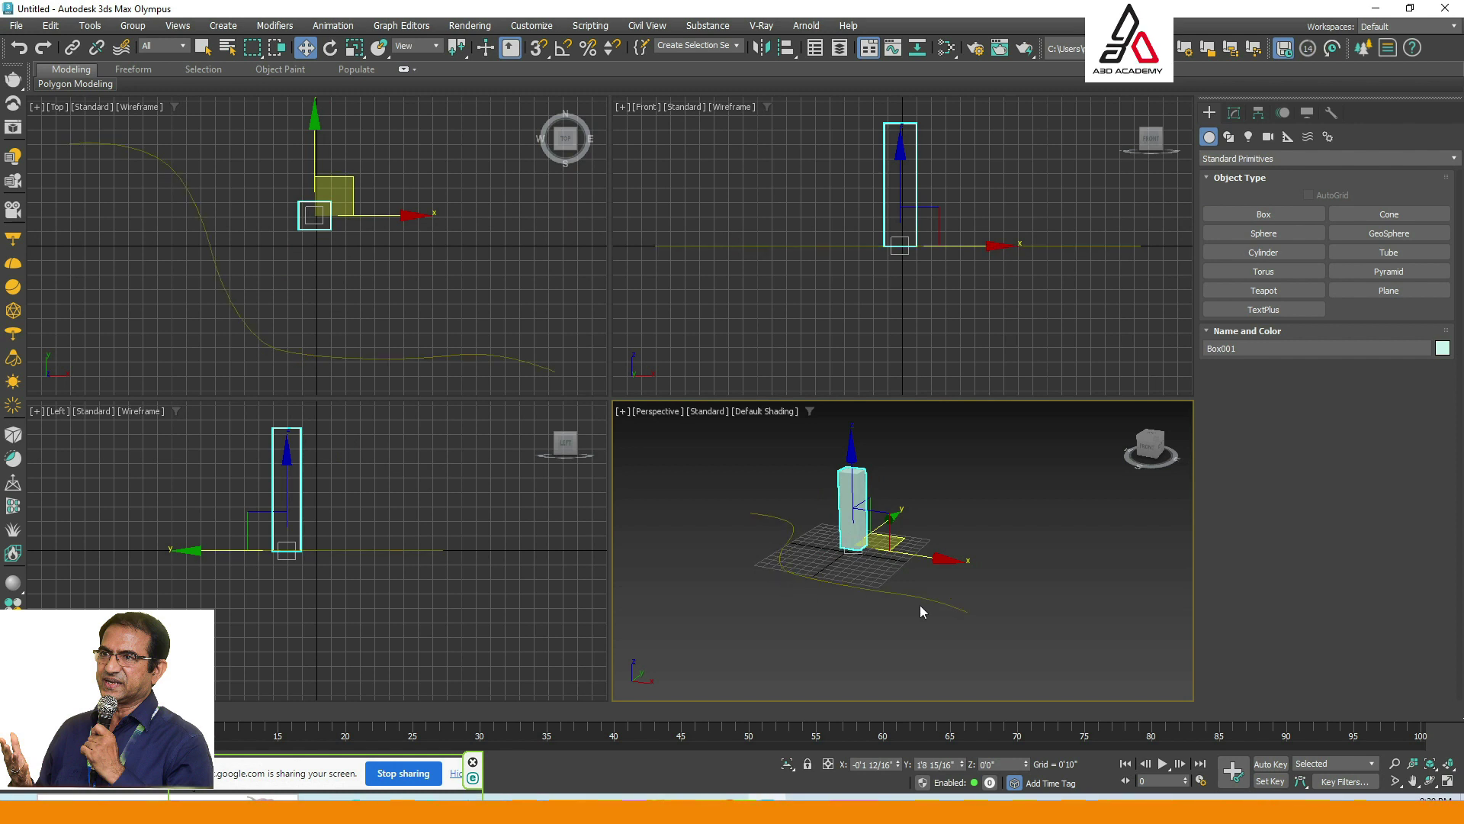
{"action": "left_click", "coordinate": [936, 496]}
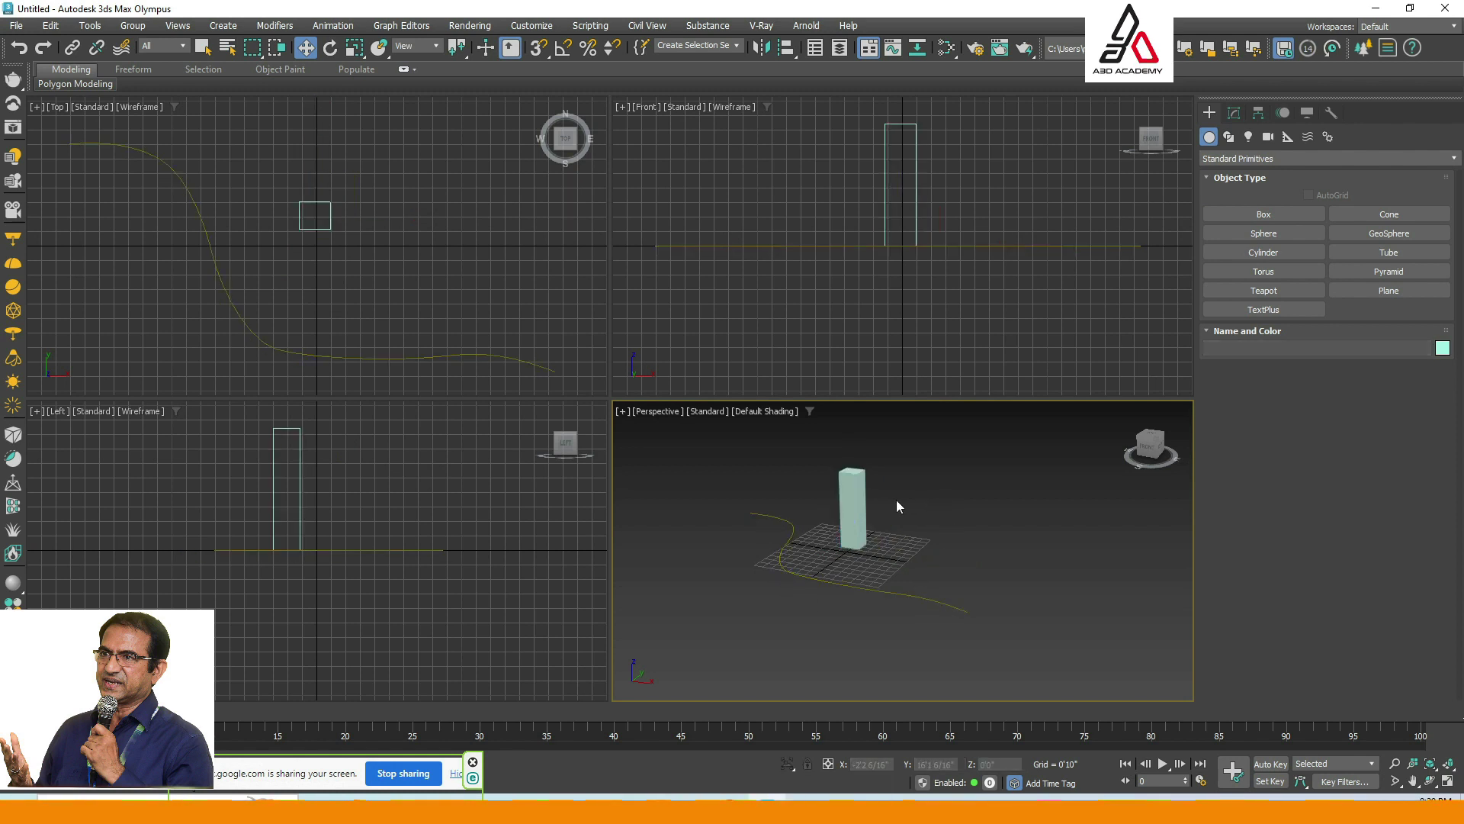
{"action": "key", "text": "ctrl+z"}
{"action": "mouse_move", "coordinate": [76, 715]}
{"action": "left_mouse_down"}
{"action": "mouse_move", "coordinate": [935, 715]}
{"action": "mouse_move", "coordinate": [76, 715]}
{"action": "left_mouse_up"}
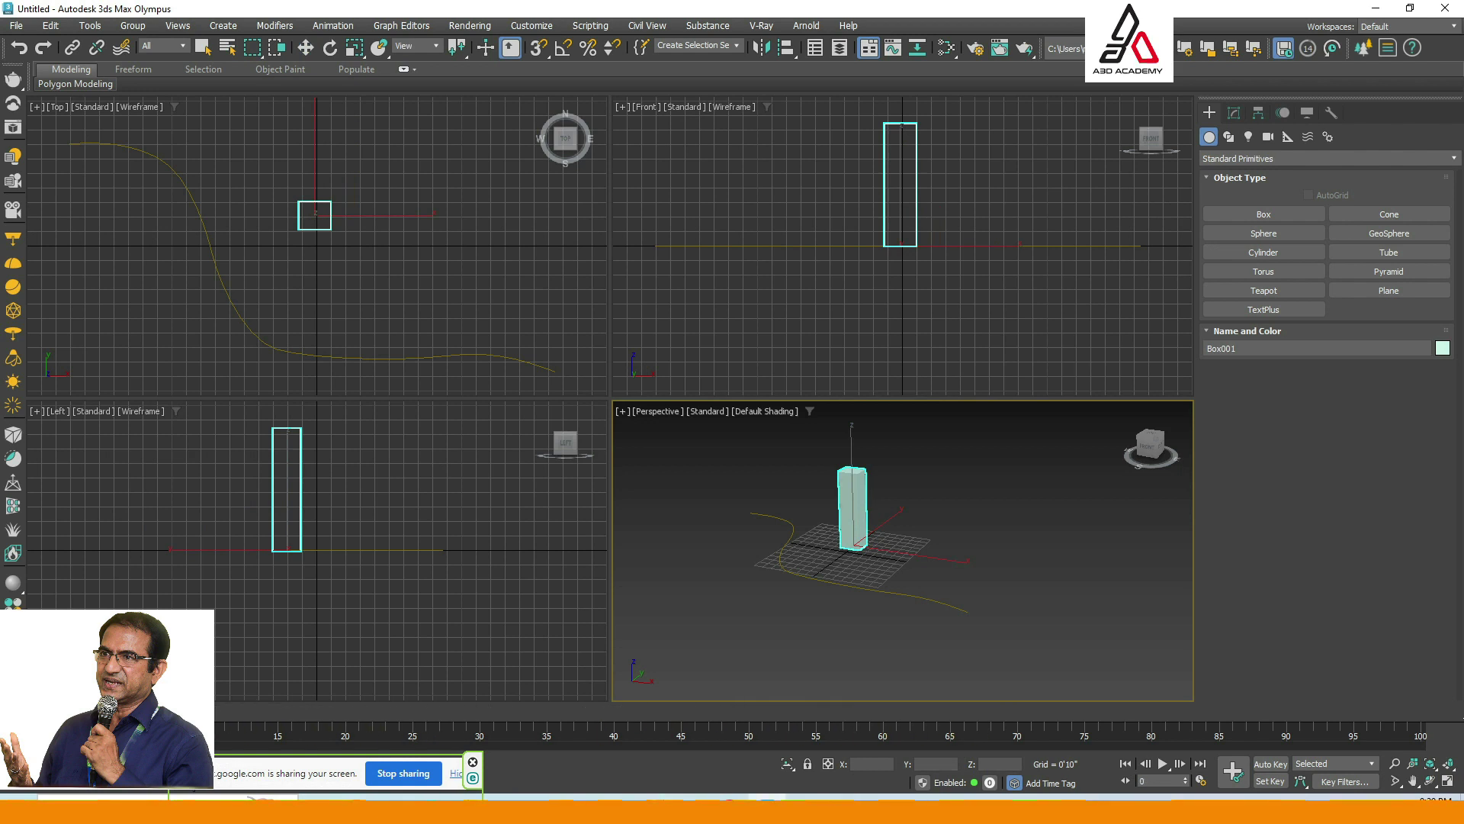
{"action": "key", "text": "ctrl+z"}
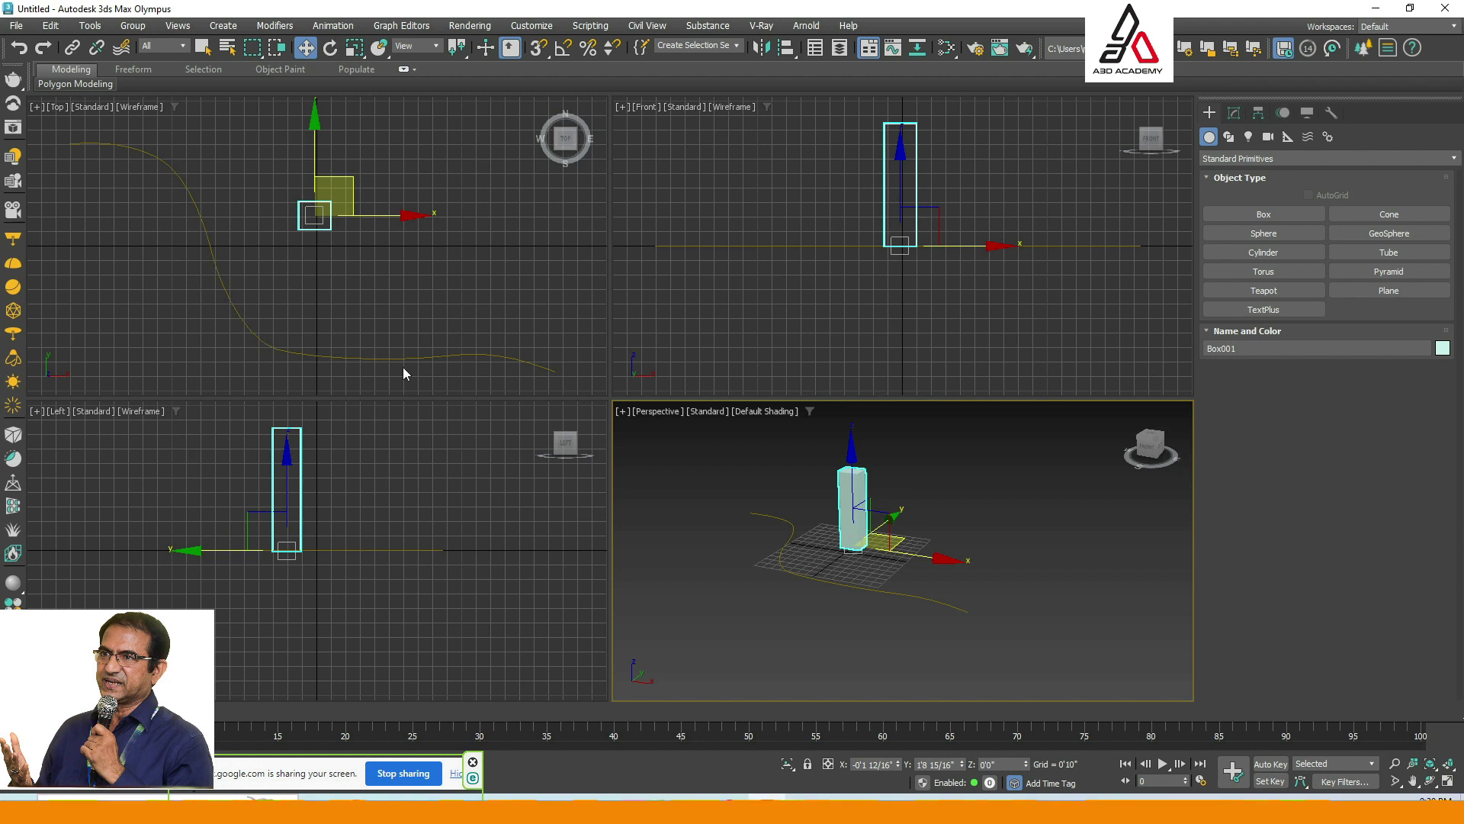
{"action": "left_click", "coordinate": [873, 532]}
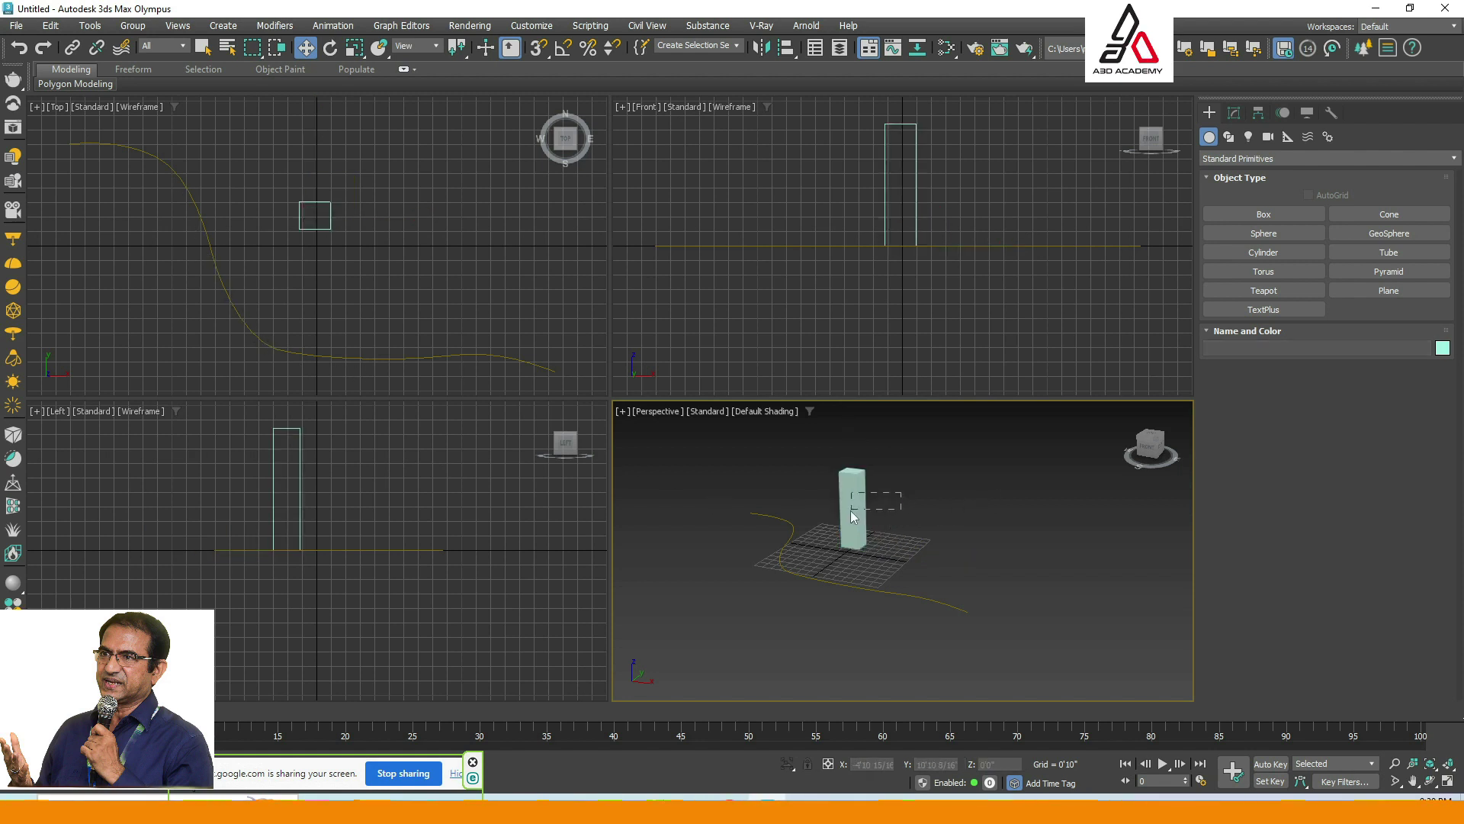
{"action": "left_click", "coordinate": [852, 516]}
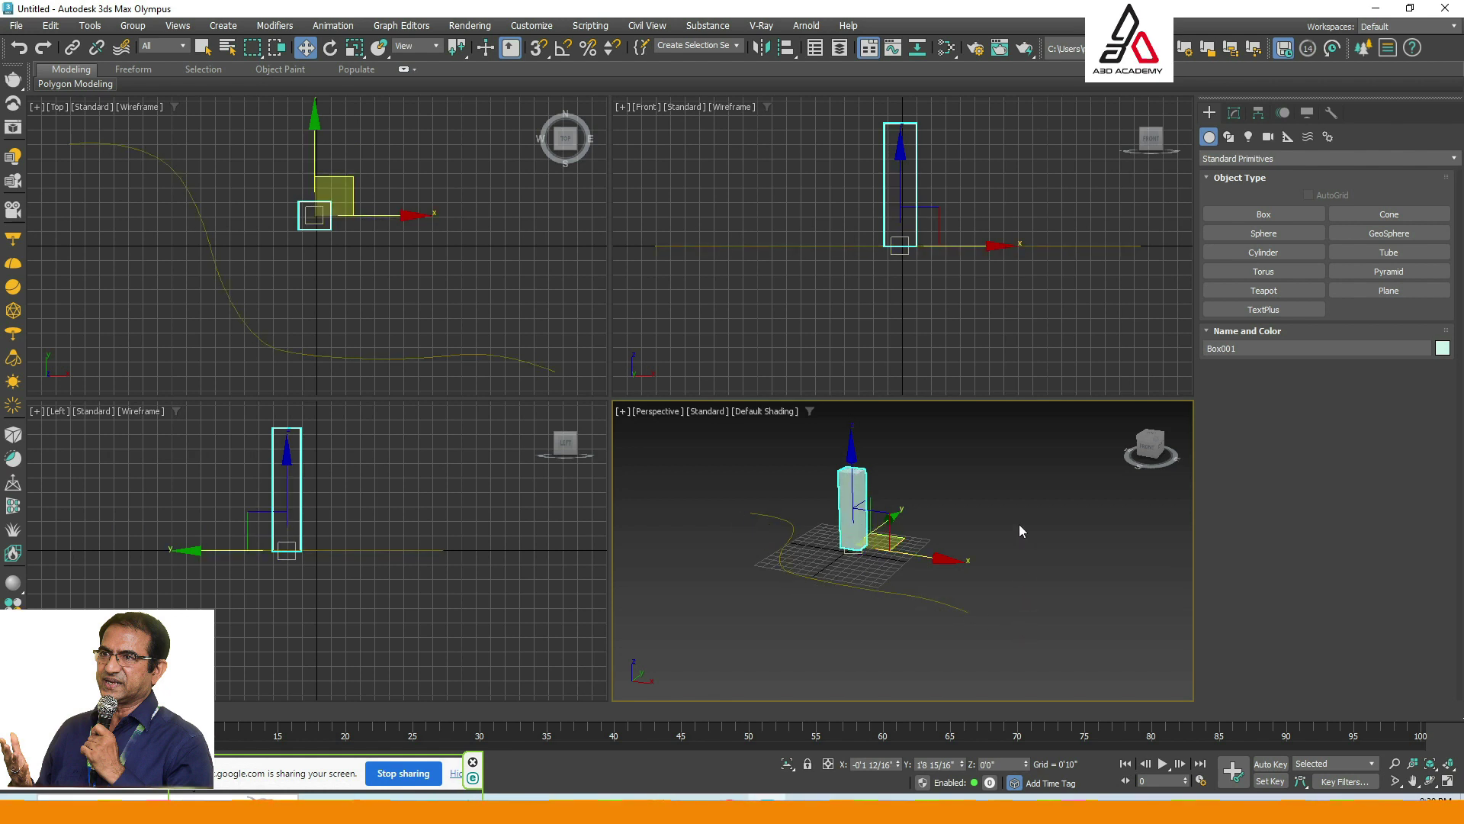
{"action": "left_click", "coordinate": [999, 521]}
{"action": "left_click", "coordinate": [837, 515]}
{"action": "left_click", "coordinate": [968, 494]}
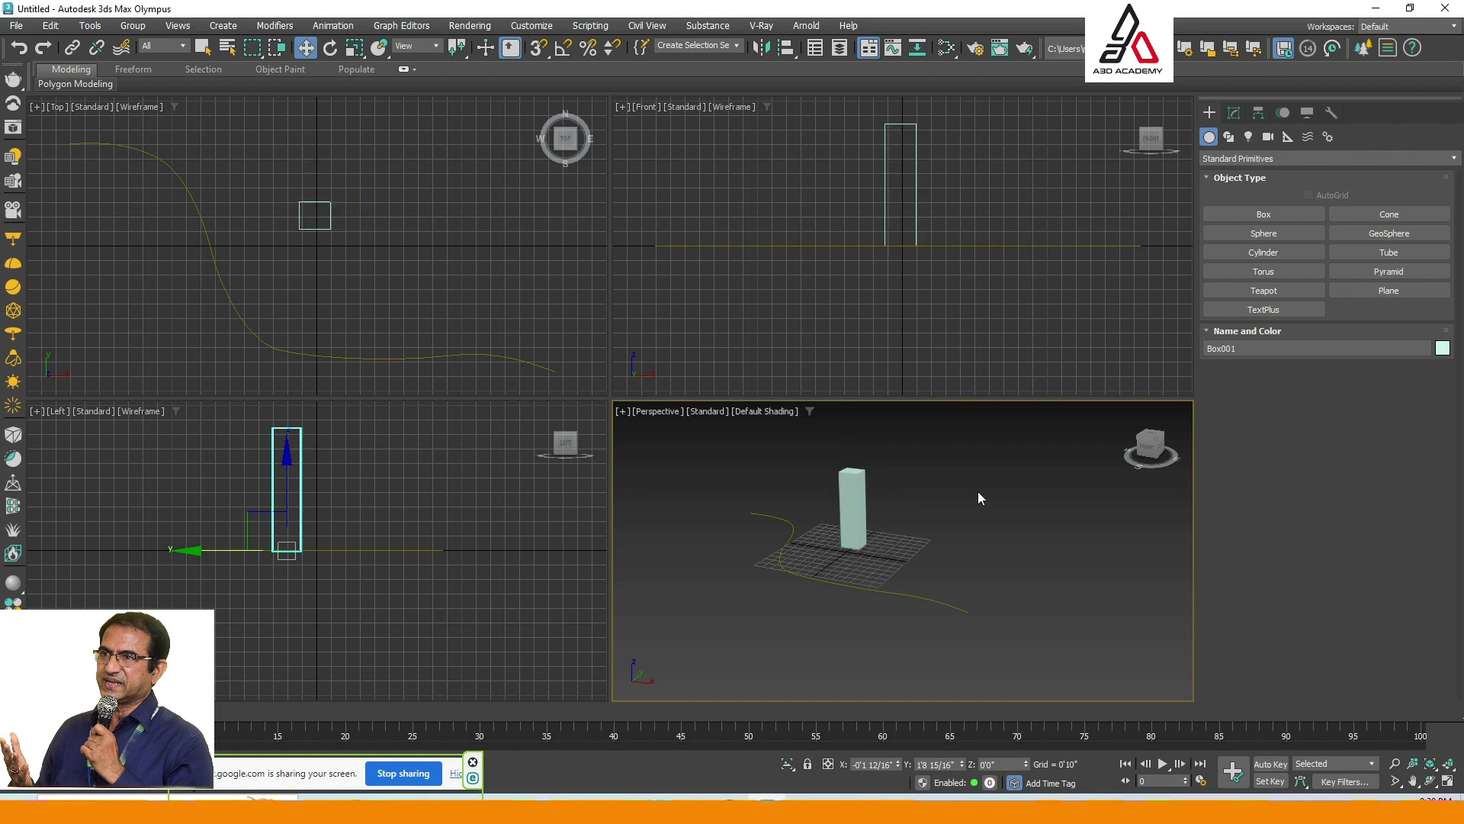
{"action": "left_click", "coordinate": [979, 497]}
{"action": "left_click", "coordinate": [842, 518]}
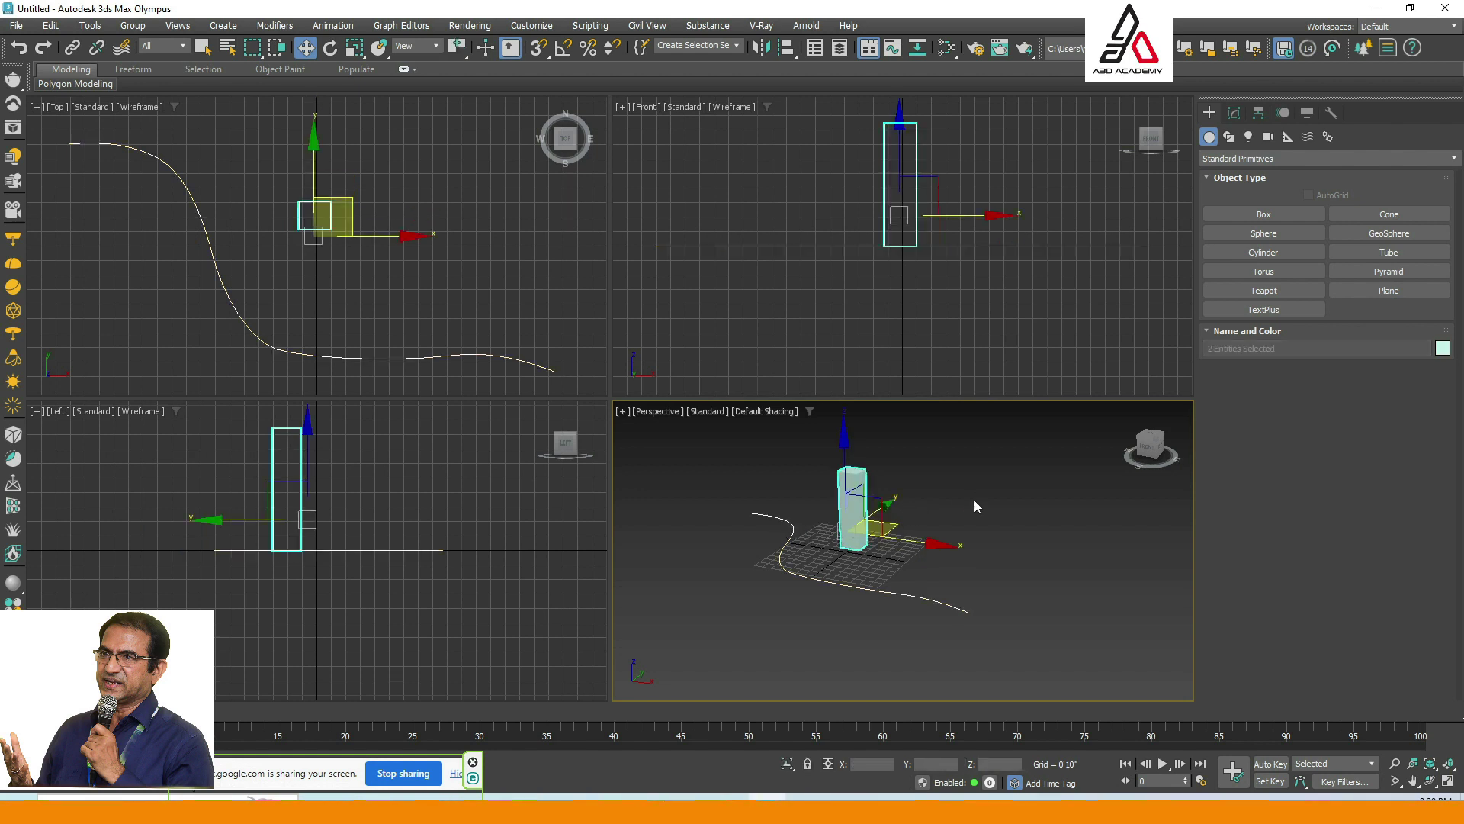
{"action": "left_click", "coordinate": [973, 501]}
Frame Box001 in the Perspective view and maximize that viewport with Alt+W.
{"action": "left_click", "coordinate": [847, 514]}
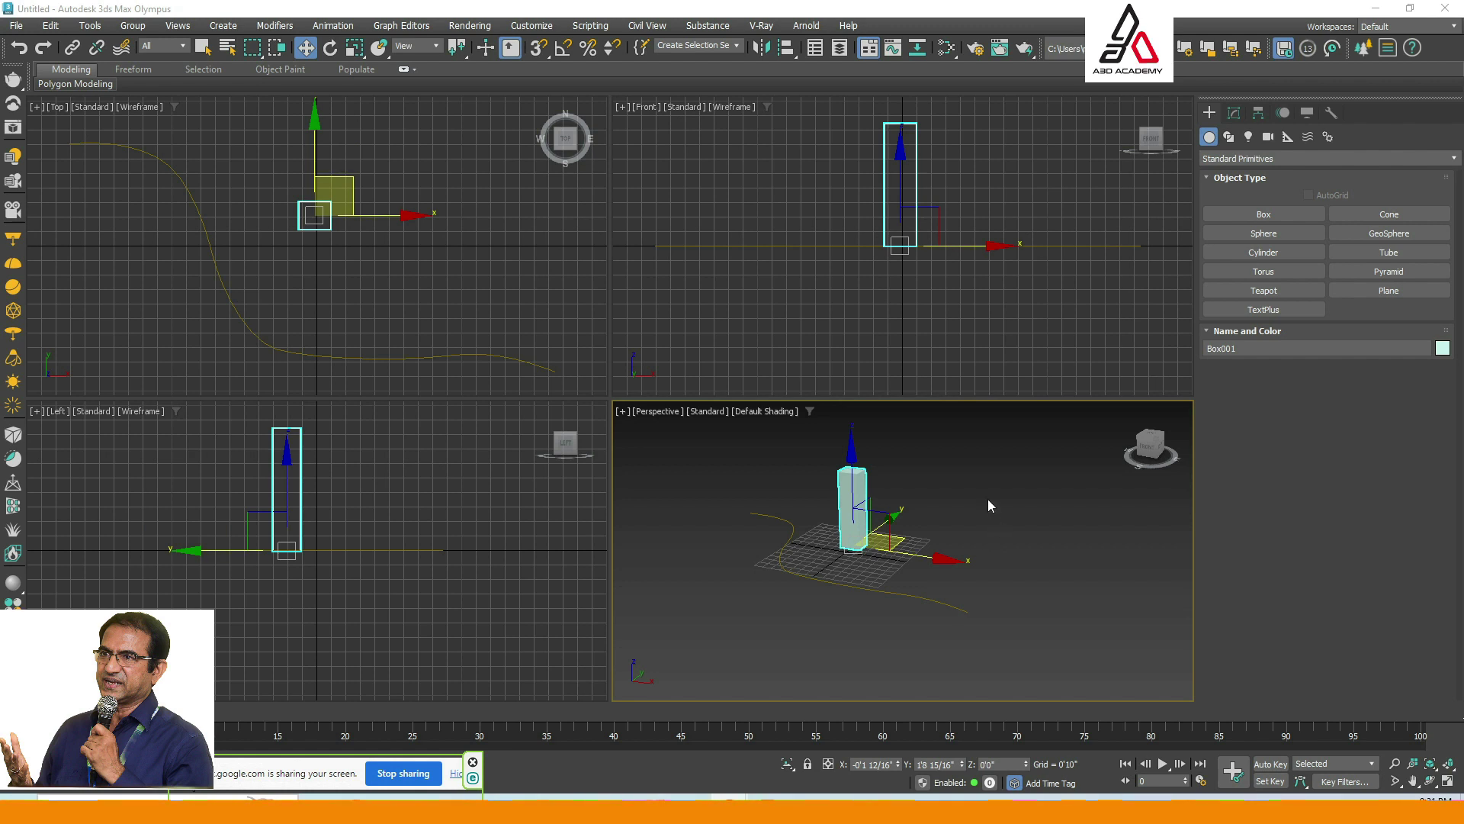
{"action": "scroll", "coordinate": [956, 522], "scroll_direction": "up", "scroll_amount": 3}
{"action": "middle_click_drag", "start_coordinate": [954, 529], "coordinate": [1010, 522]}
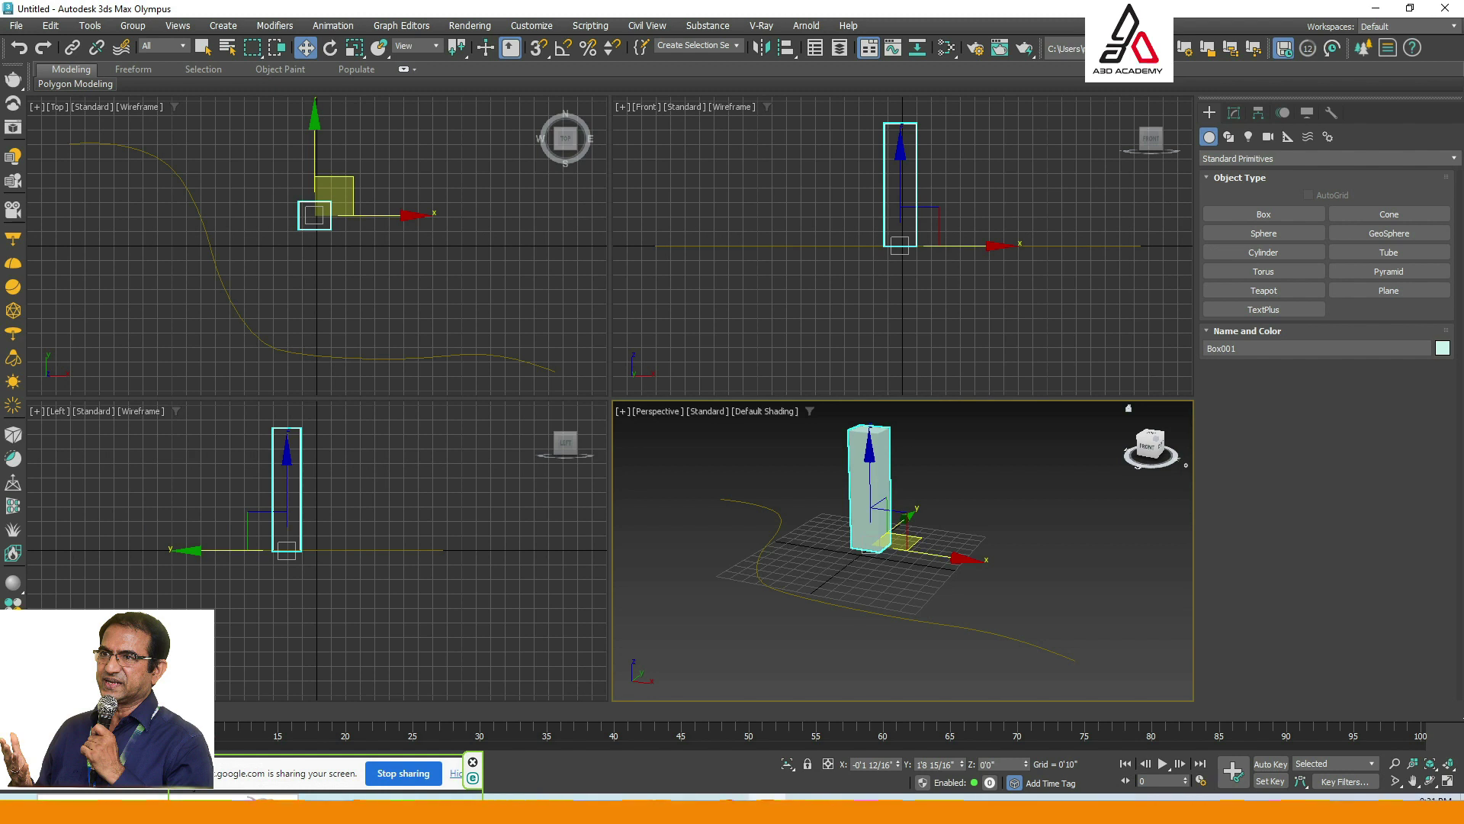
{"action": "left_click", "coordinate": [990, 481]}
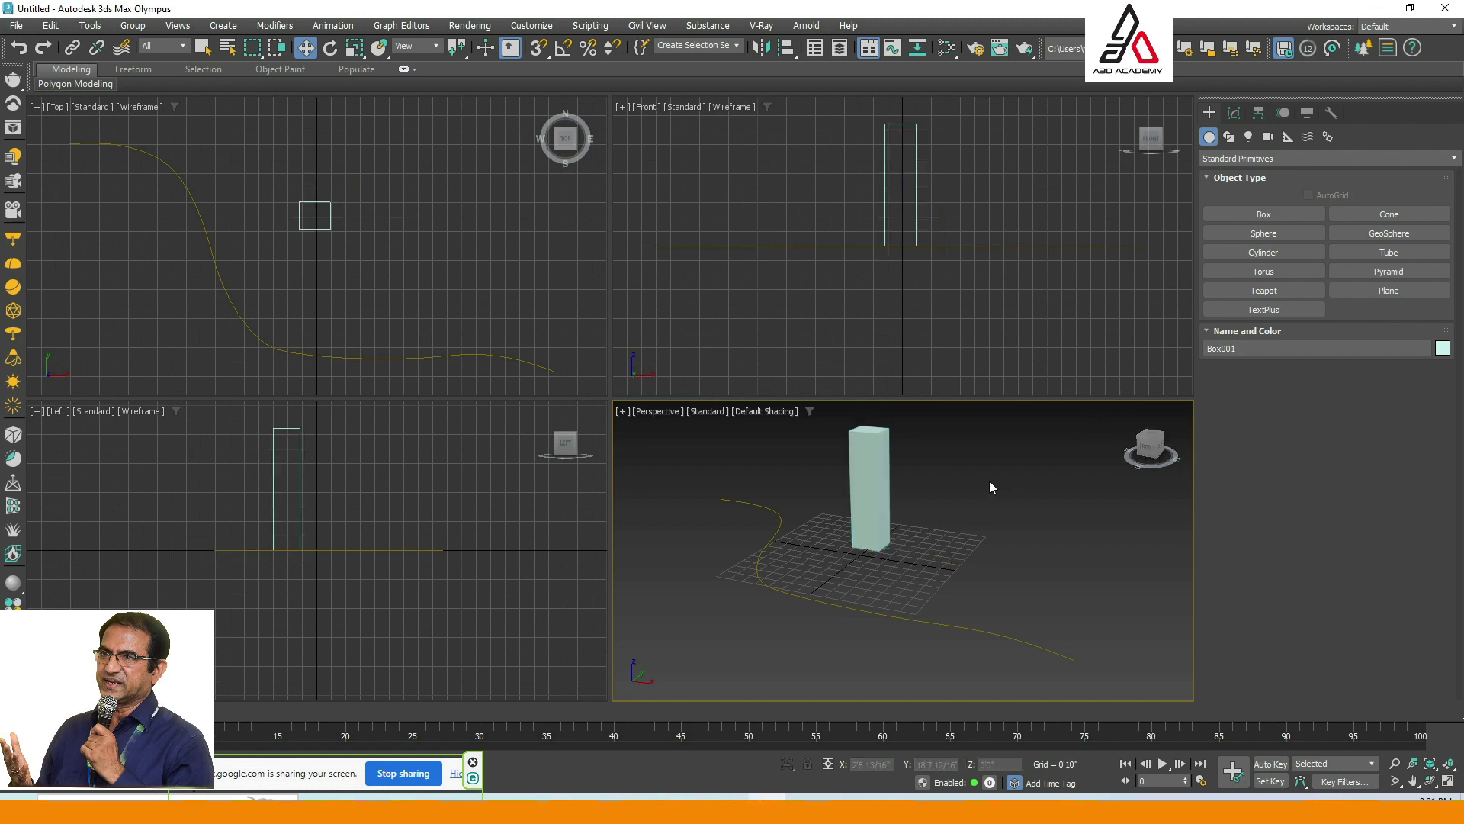
{"action": "left_click", "coordinate": [848, 526]}
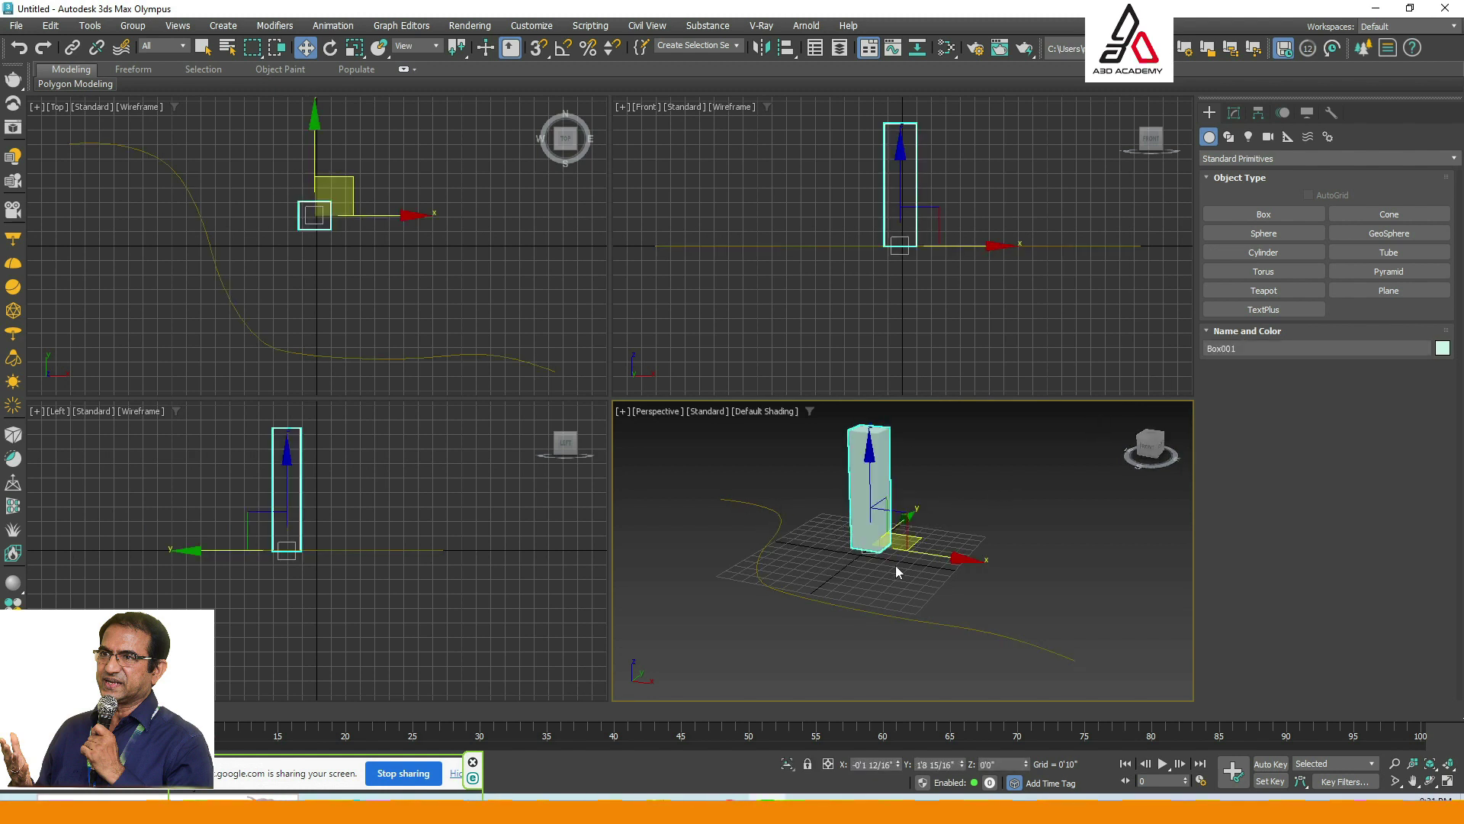
{"action": "left_click", "coordinate": [1447, 781]}
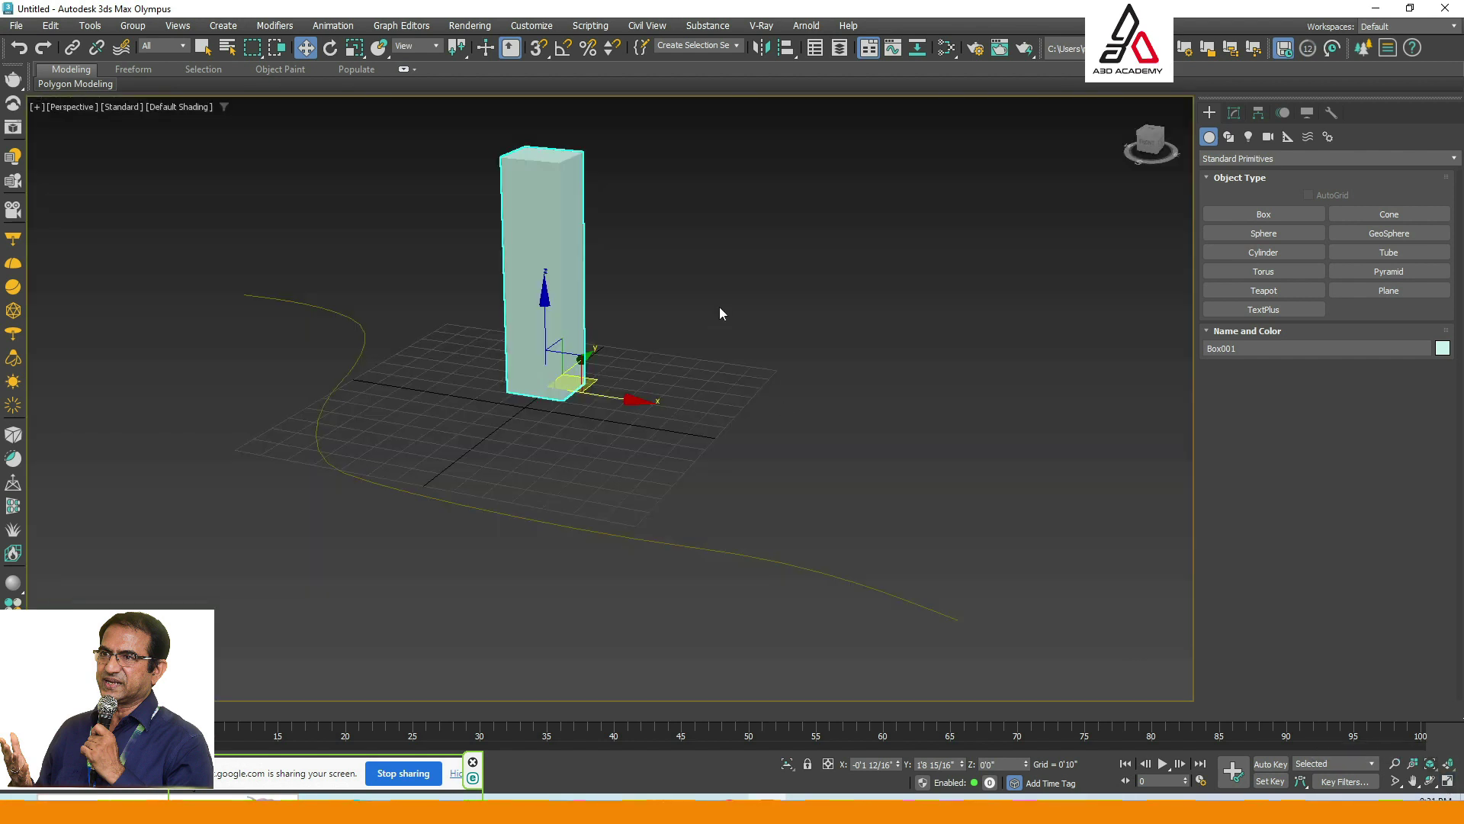
Apply a Path Constraint to Box001 from the Animation > Constraints menu.
{"action": "left_click_drag", "start_coordinate": [688, 229], "coordinate": [500, 324]}
{"action": "left_click", "coordinate": [340, 26]}
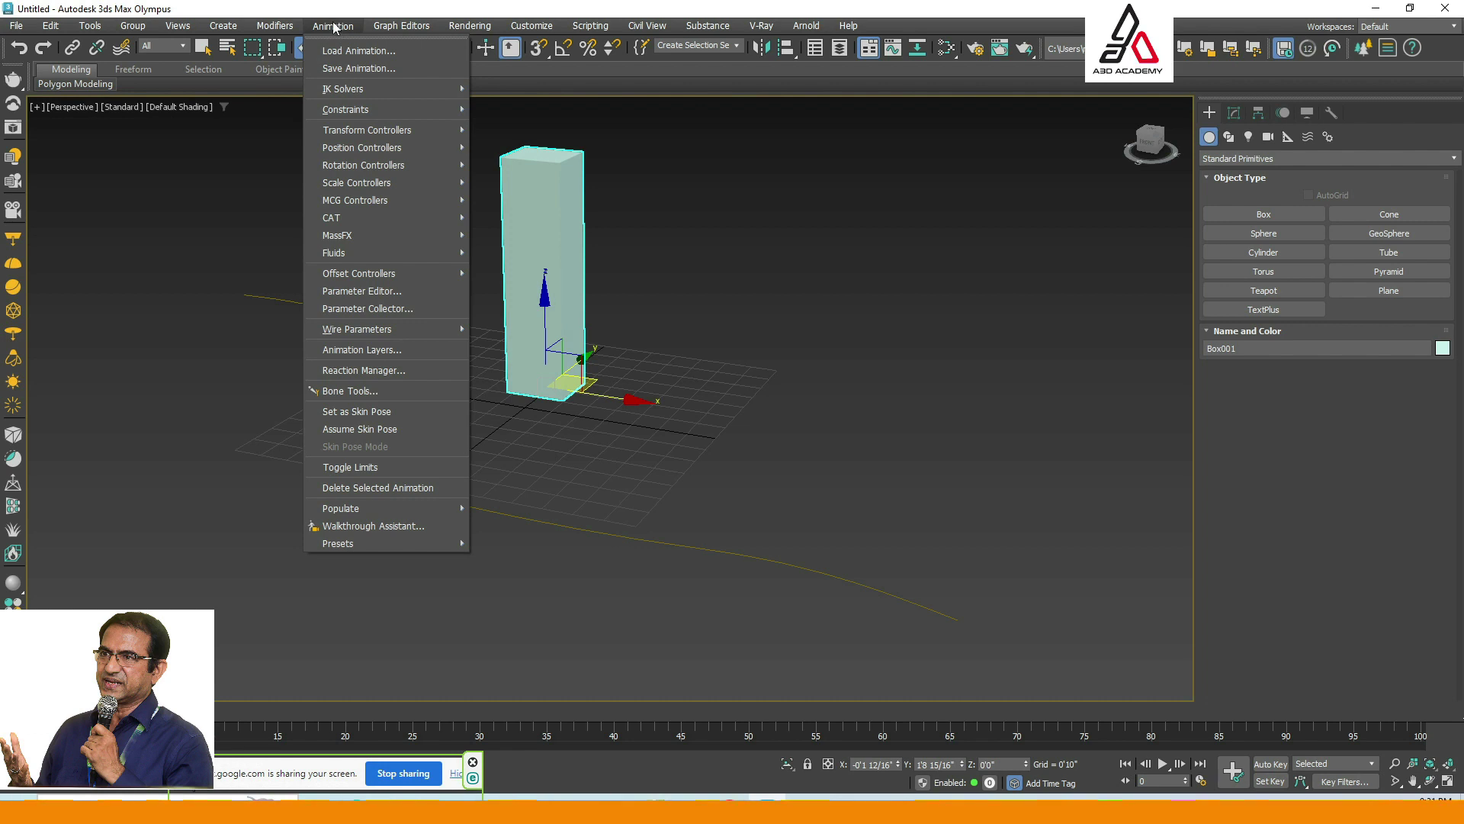
{"action": "mouse_move", "coordinate": [333, 114]}
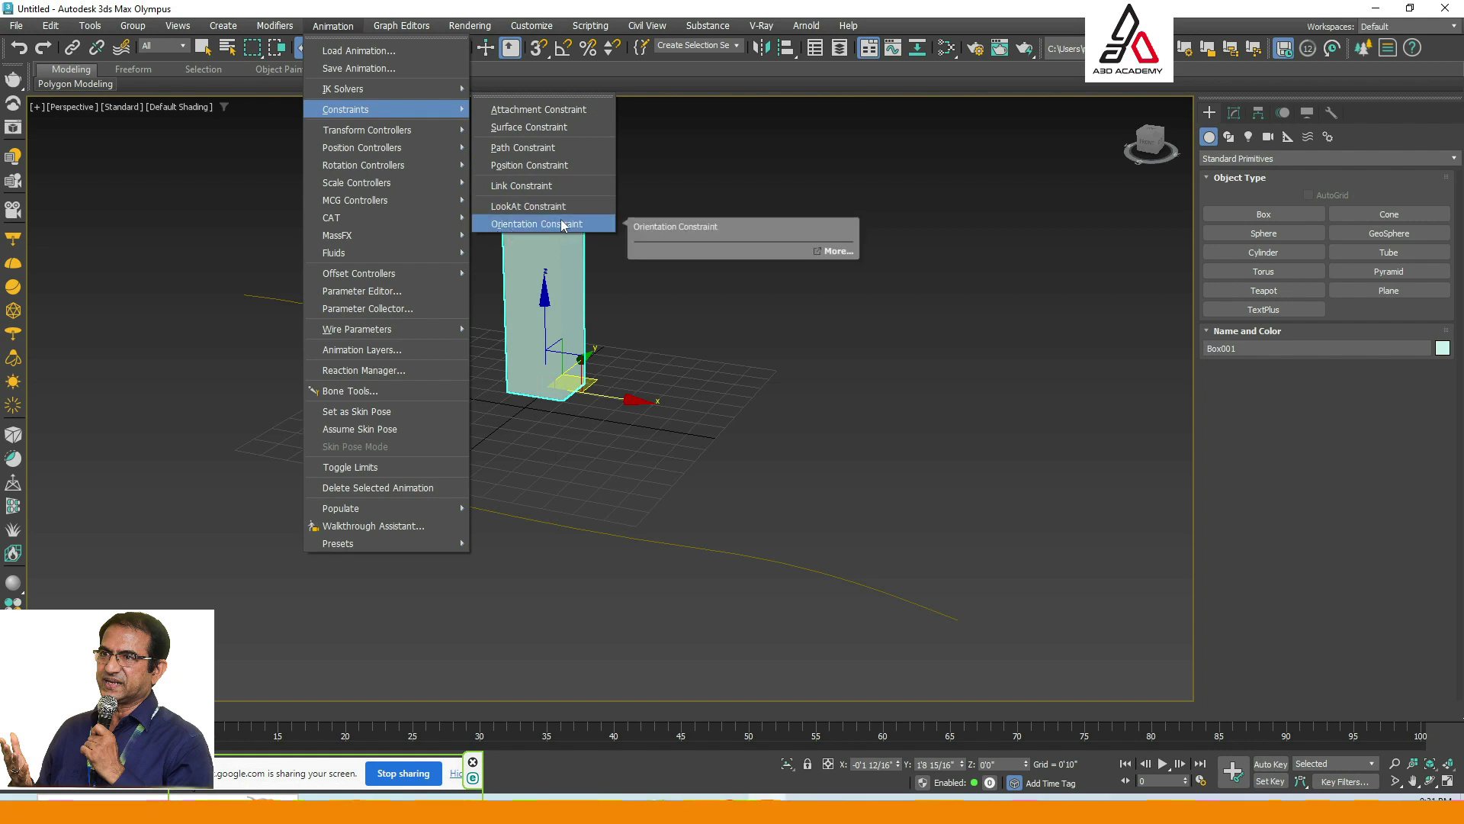
{"action": "left_click", "coordinate": [531, 146]}
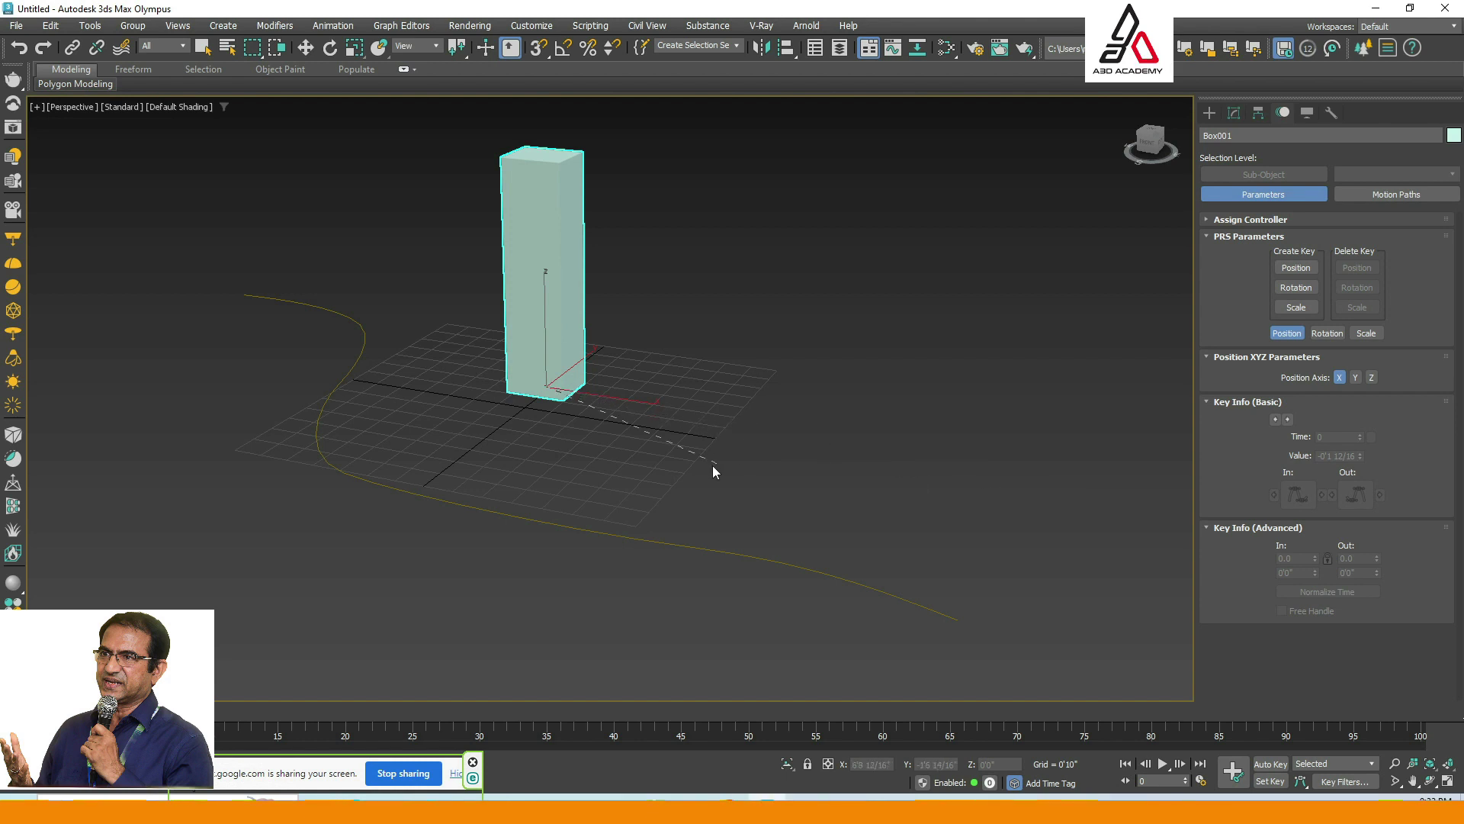
Pick Line001 as Box001's path, play the motion, then rewind to frame 0.
{"action": "left_click", "coordinate": [356, 321]}
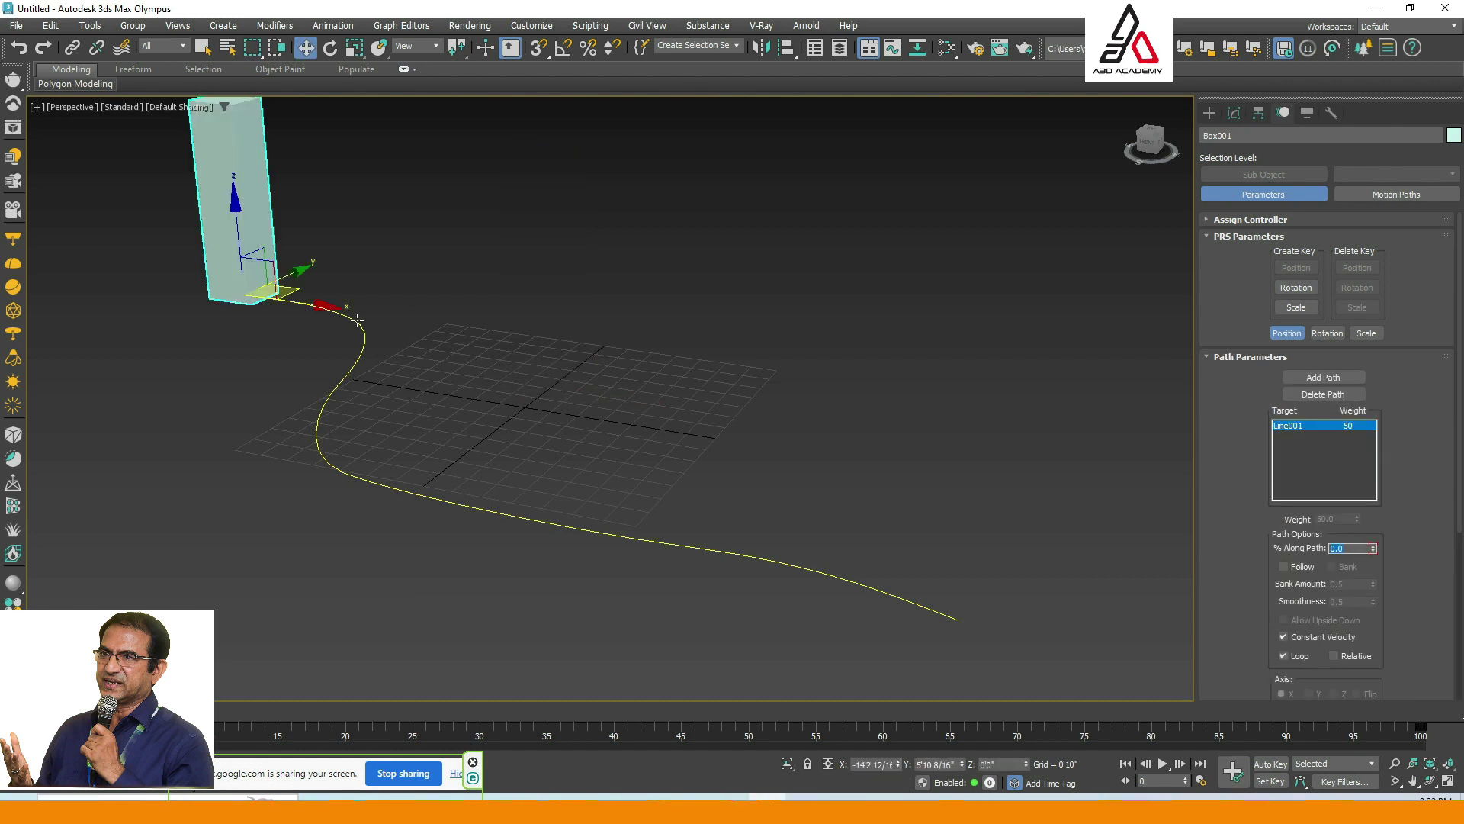
{"action": "middle_click_drag", "start_coordinate": [503, 303], "coordinate": [610, 374]}
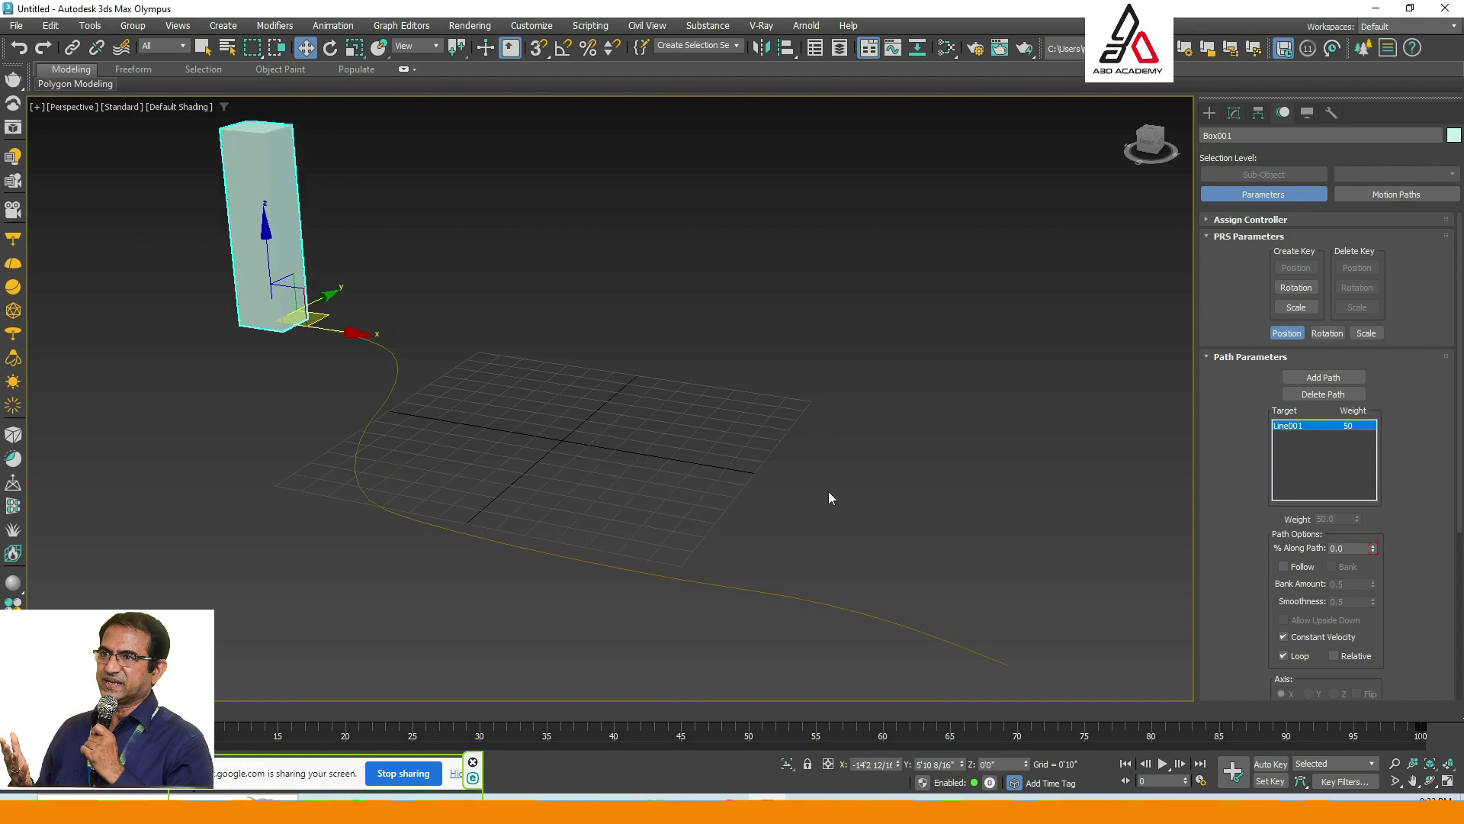
{"action": "left_click", "coordinate": [1163, 763]}
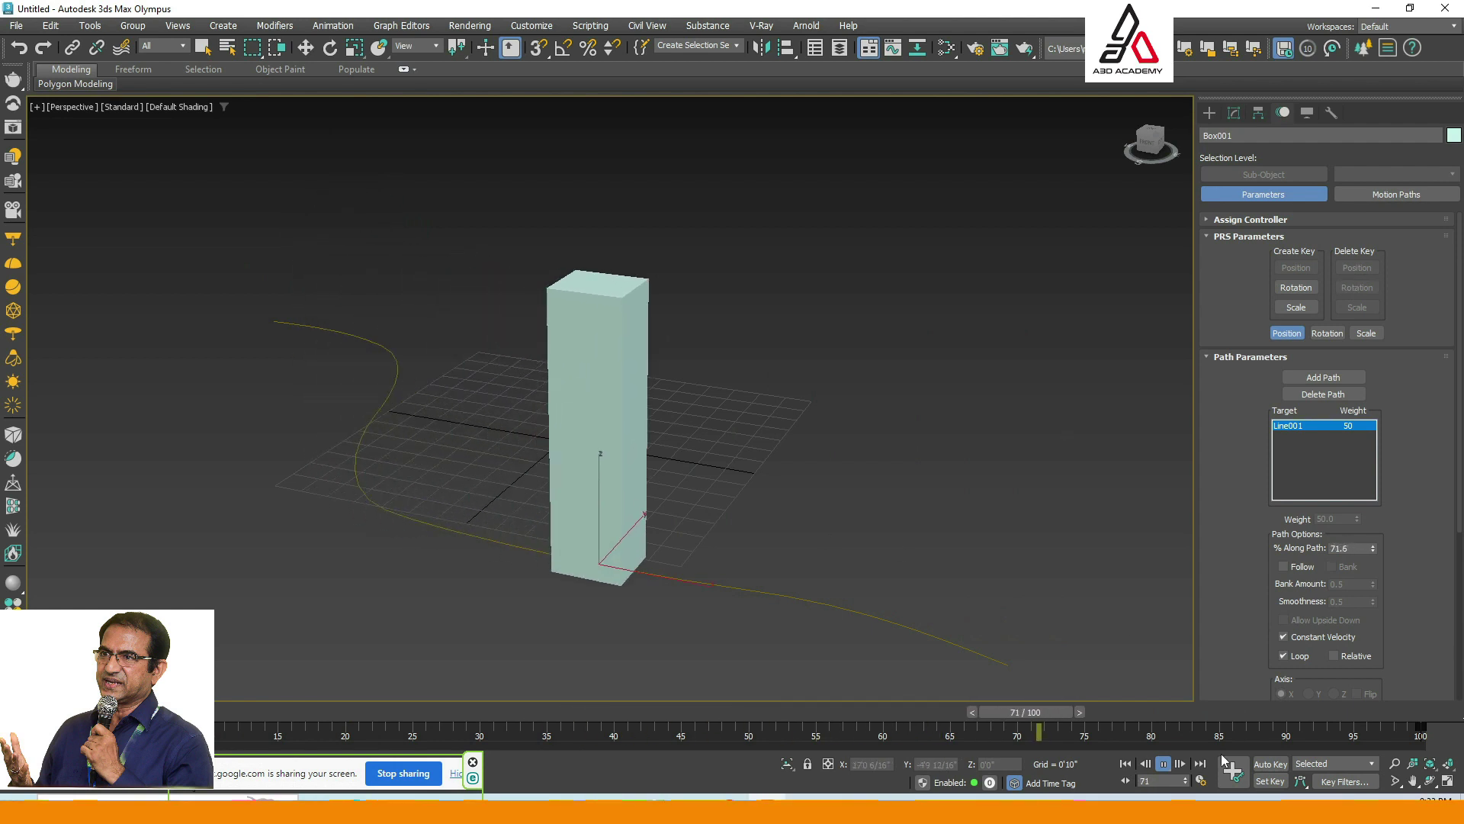
{"action": "key", "text": "w"}
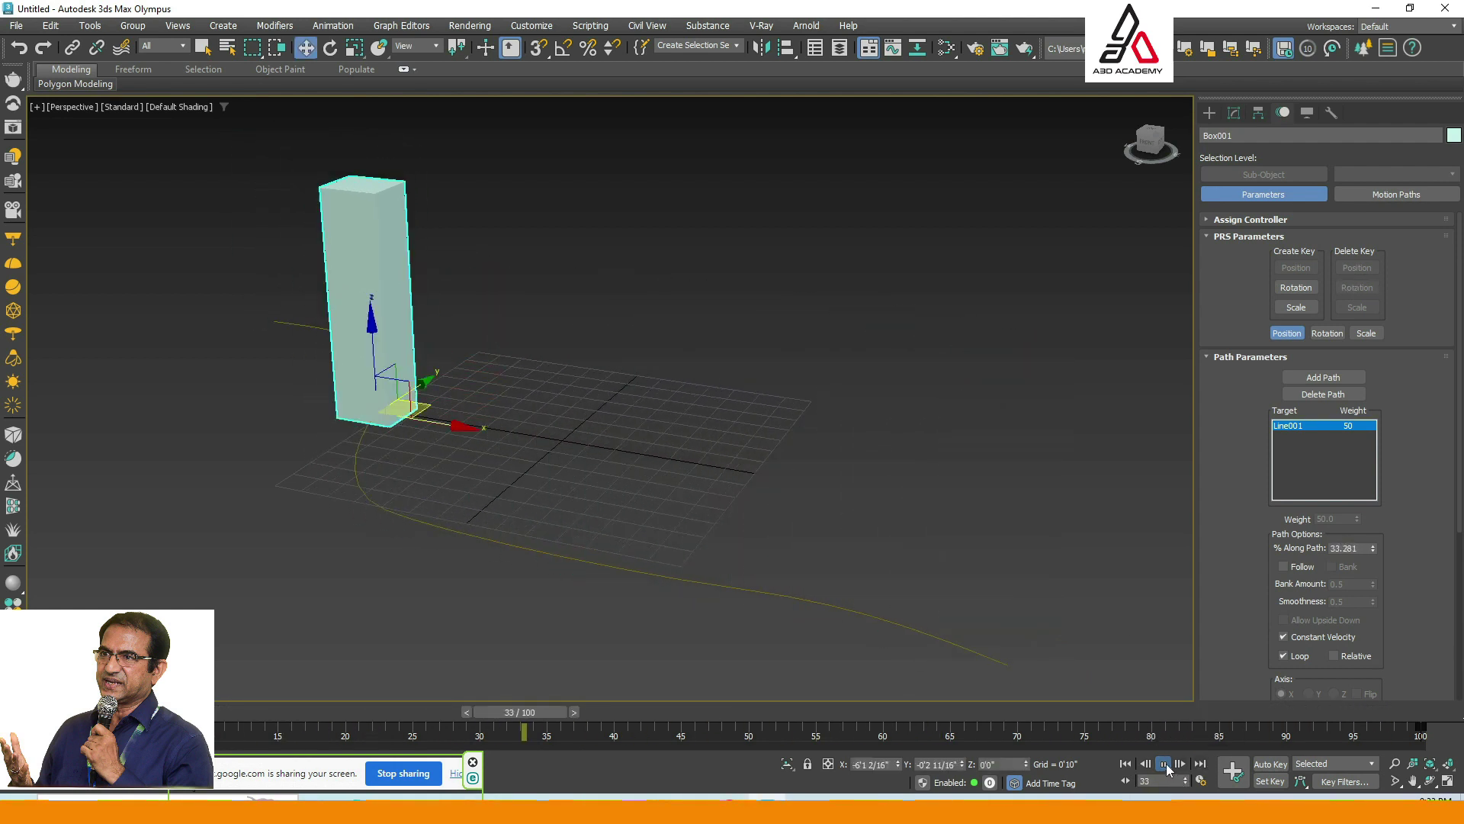
{"action": "left_click_drag", "start_coordinate": [552, 717], "coordinate": [76, 711]}
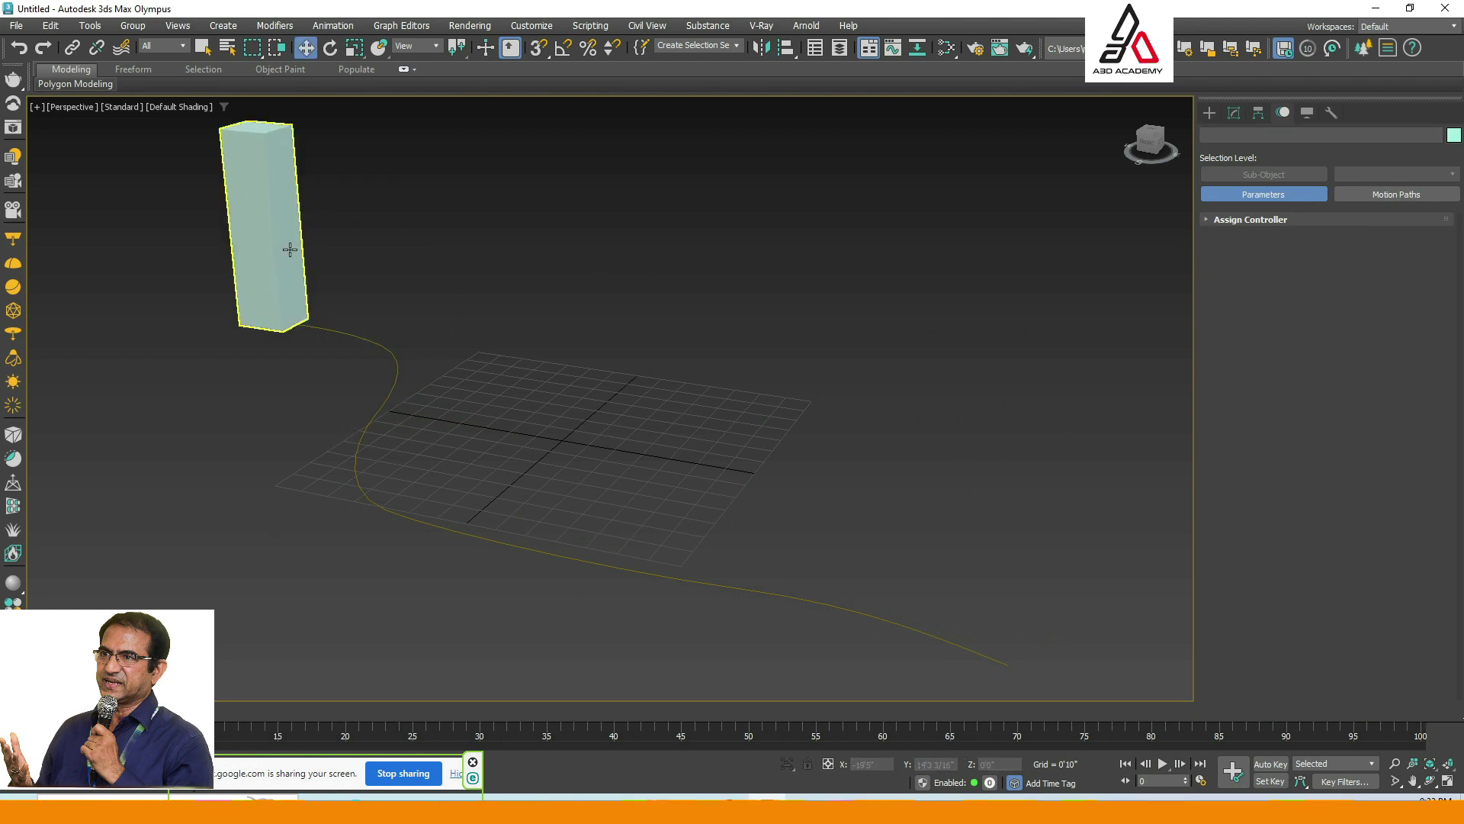
Set Box001's width to 4'1", reduce its length, and turn on Edged Faces.
{"action": "left_click", "coordinate": [1233, 112]}
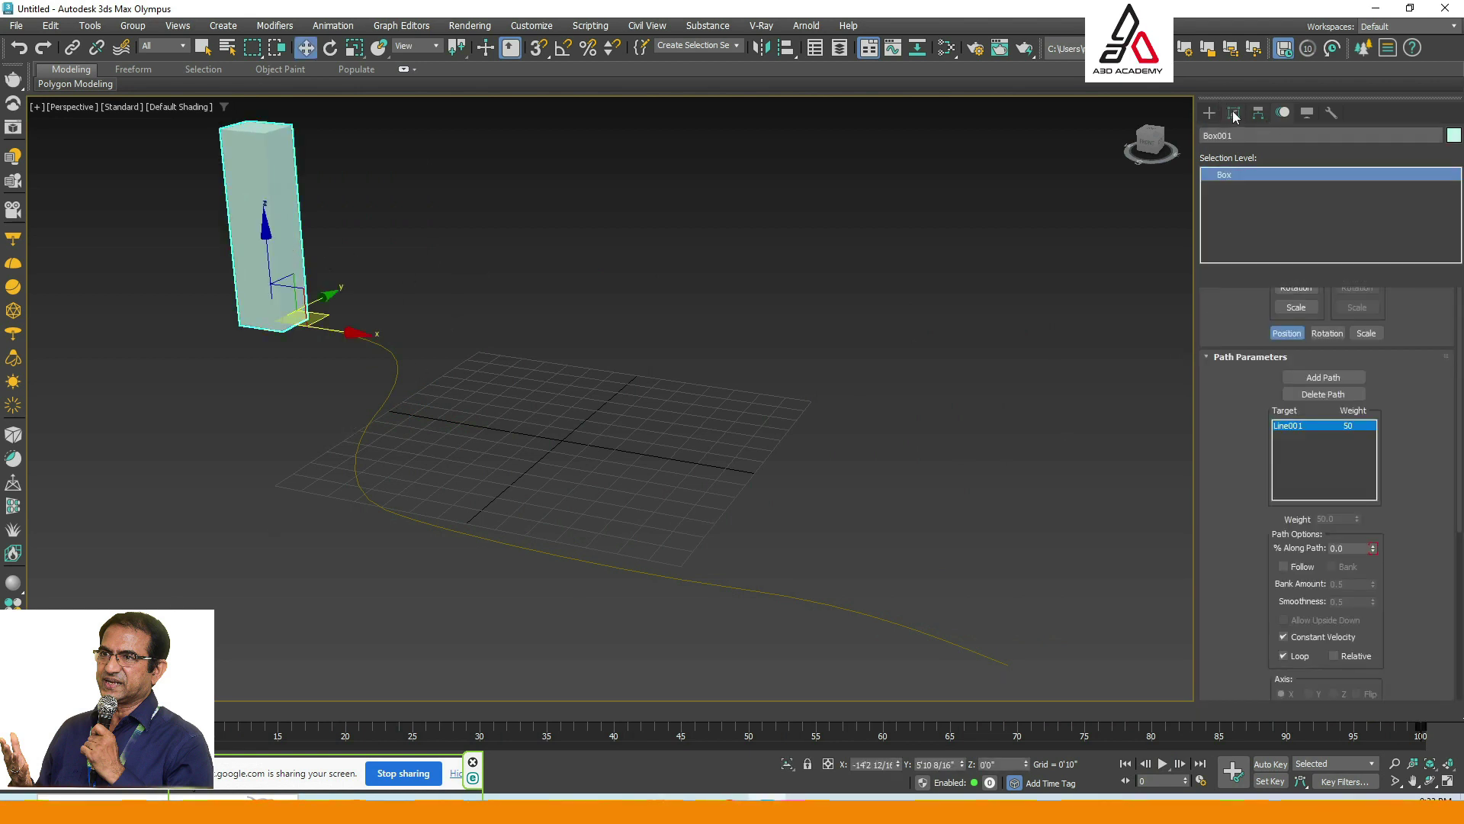
{"action": "left_click_drag", "start_coordinate": [1373, 342], "coordinate": [1371, 245]}
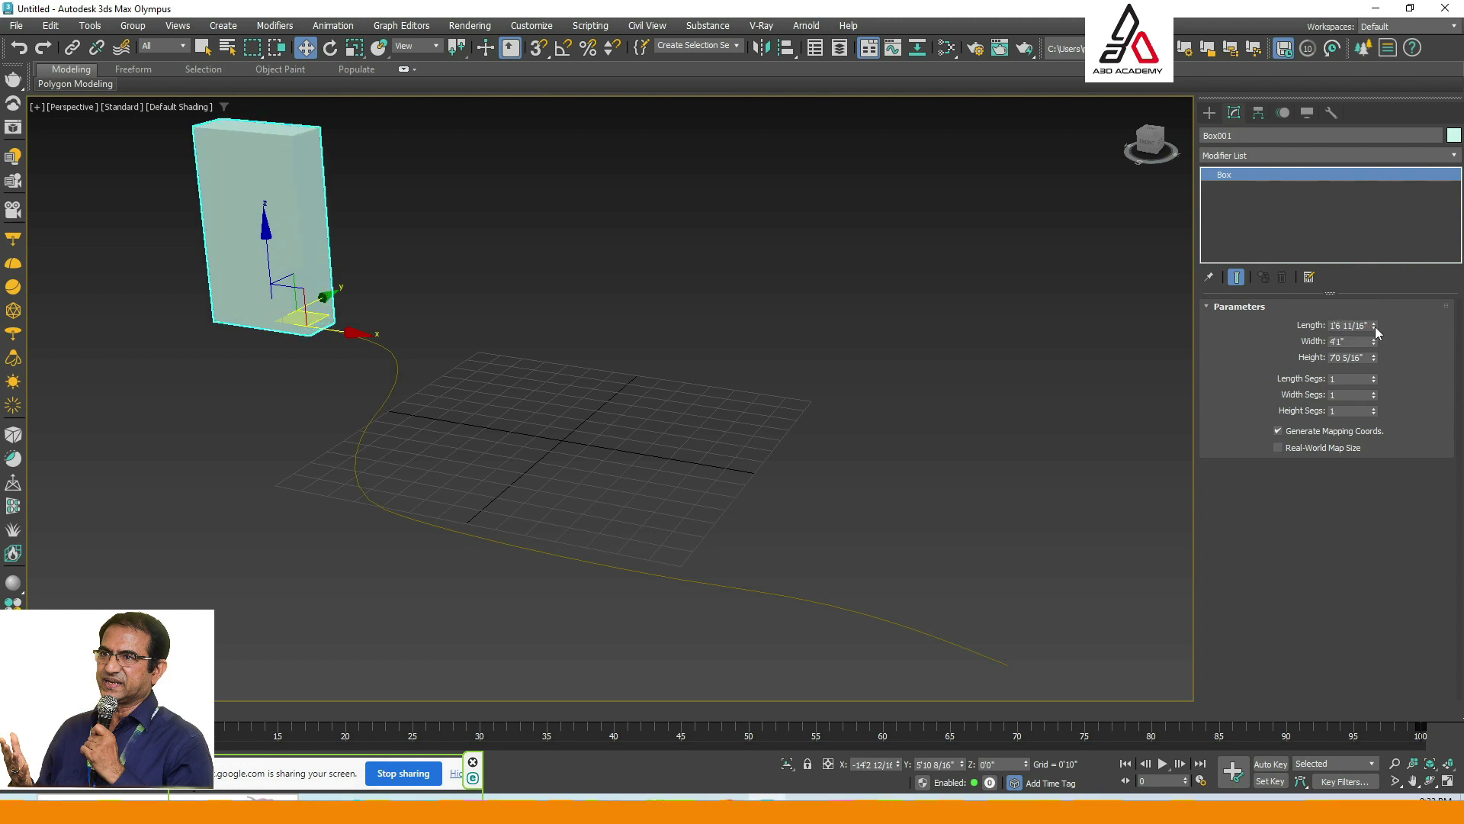
{"action": "left_click_drag", "start_coordinate": [1375, 326], "coordinate": [1376, 356]}
{"action": "left_click", "coordinate": [556, 272]}
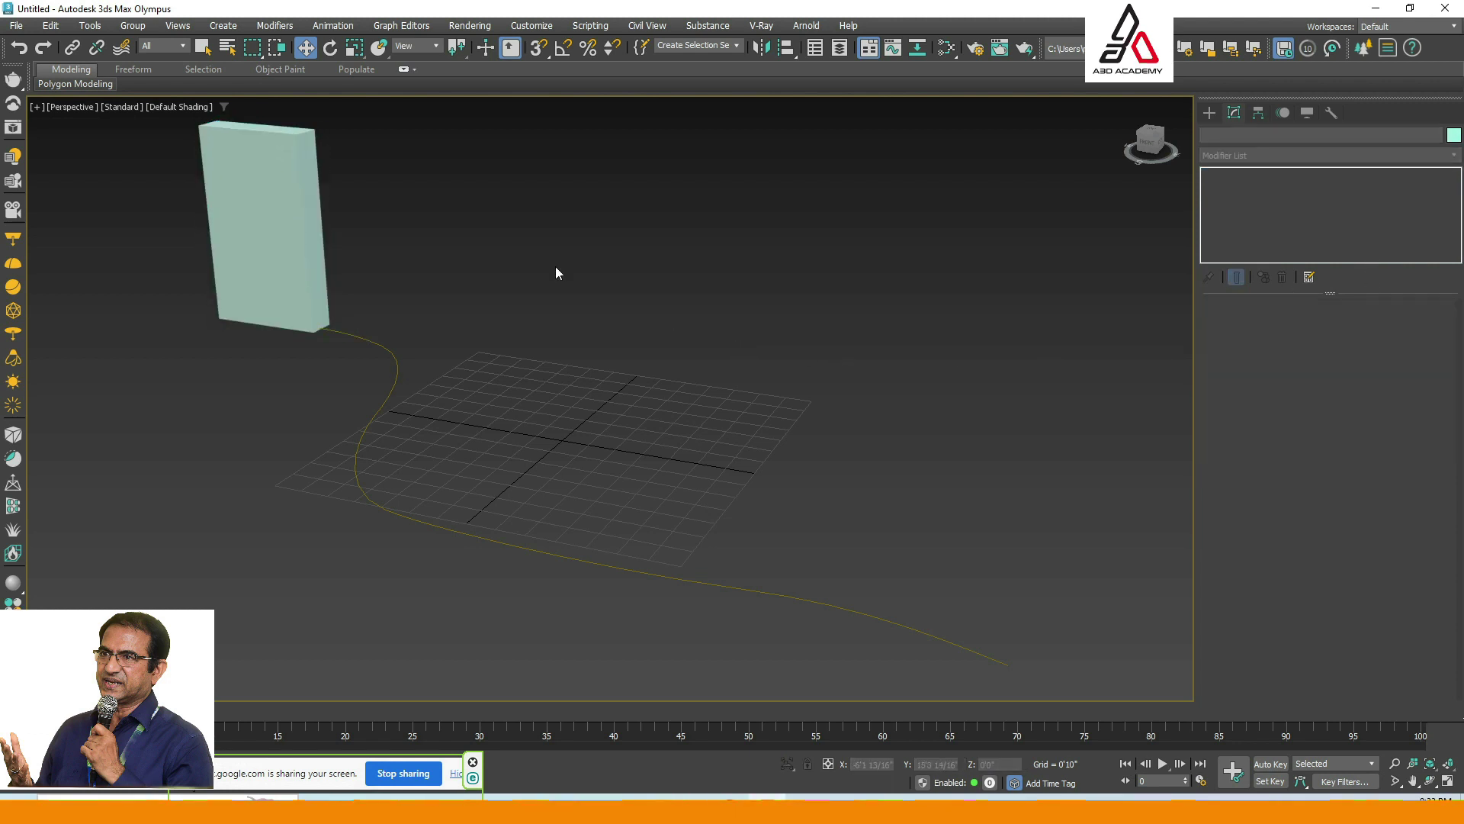
{"action": "left_click", "coordinate": [321, 241]}
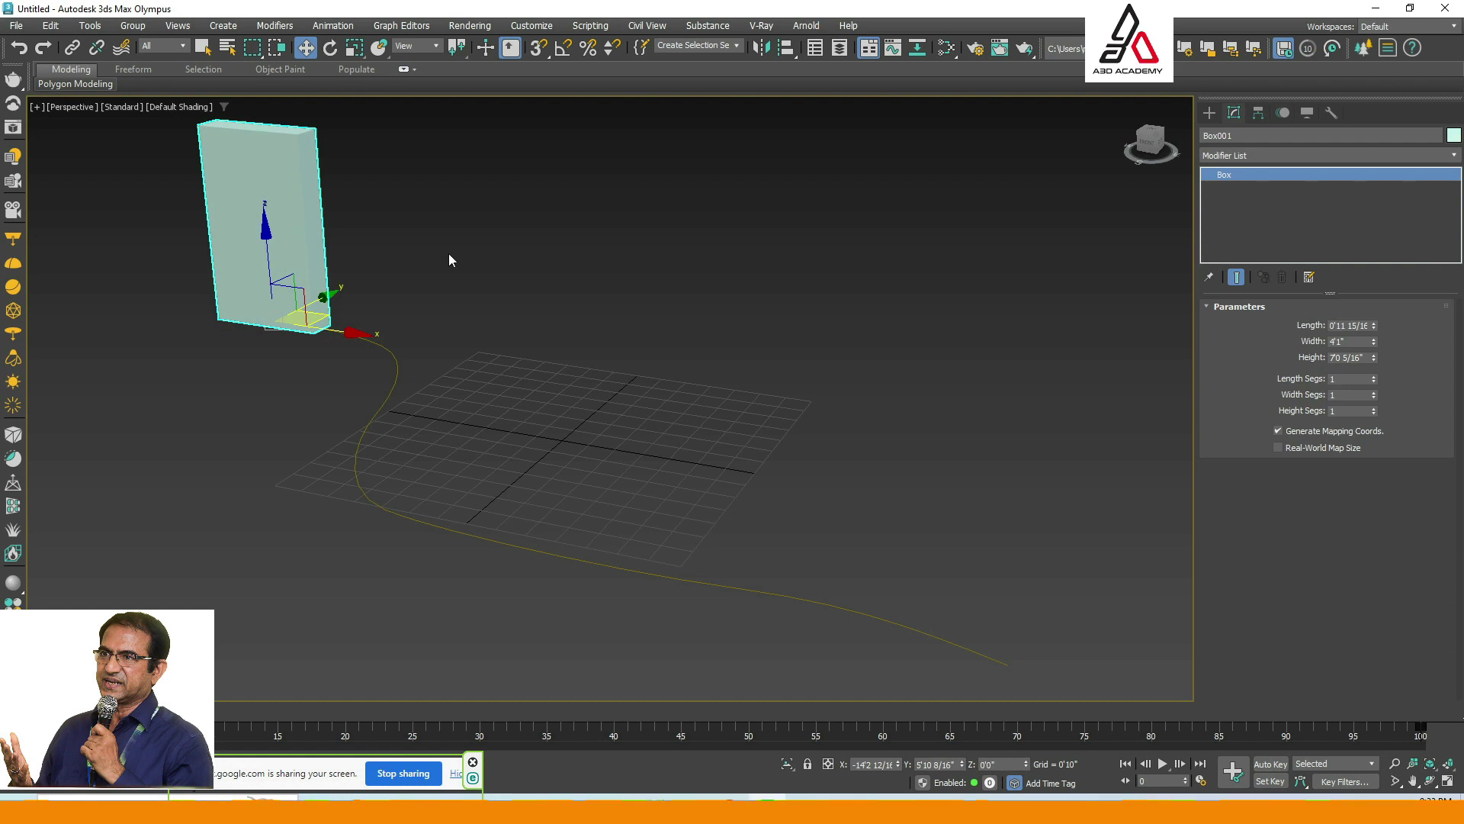
{"action": "key", "text": "F4"}
{"action": "left_click", "coordinate": [534, 275]}
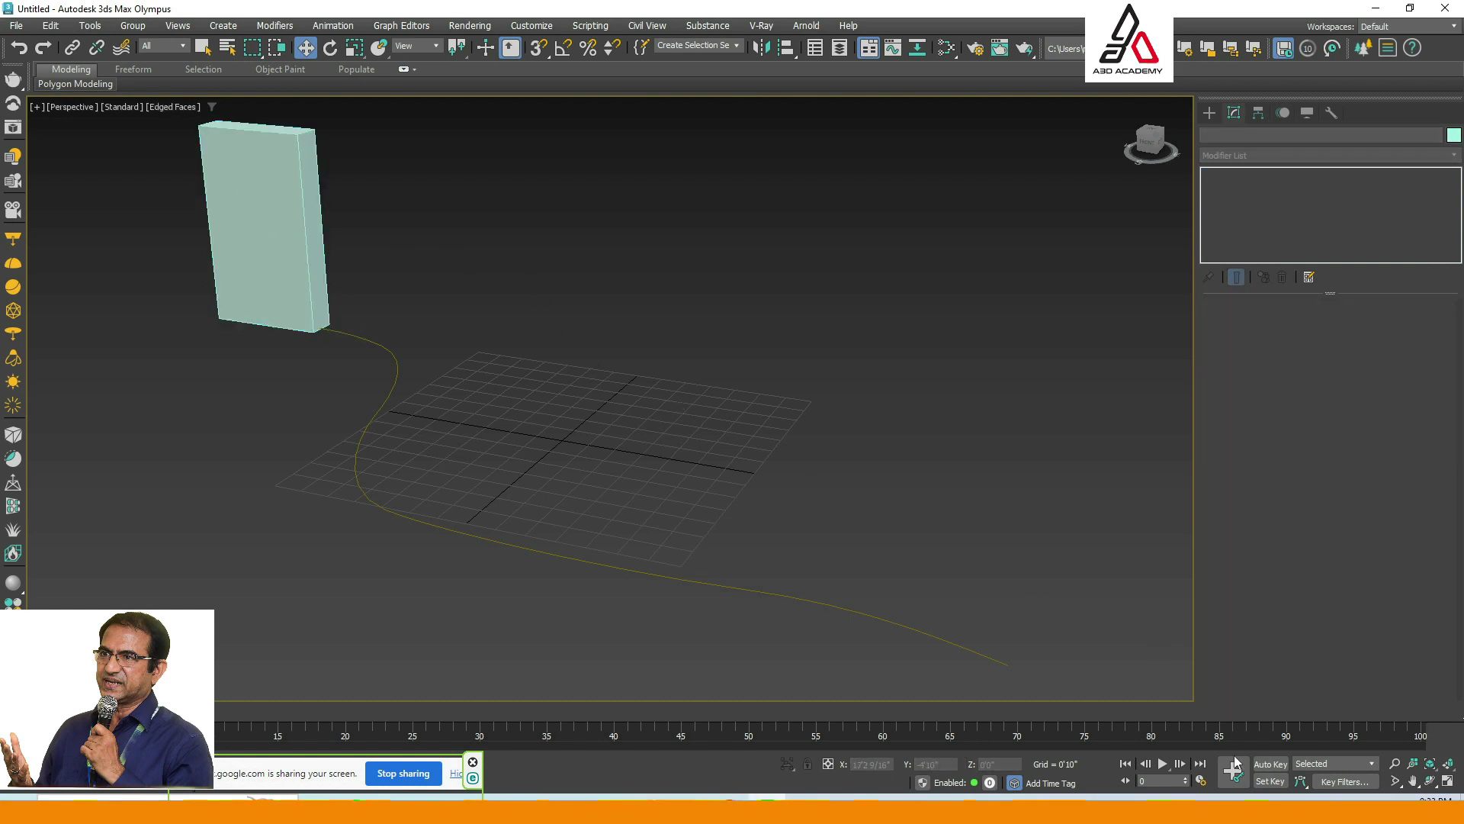
Preview the box travelling along the spline to frame 66, then return to frame 0.
{"action": "left_click", "coordinate": [1165, 764]}
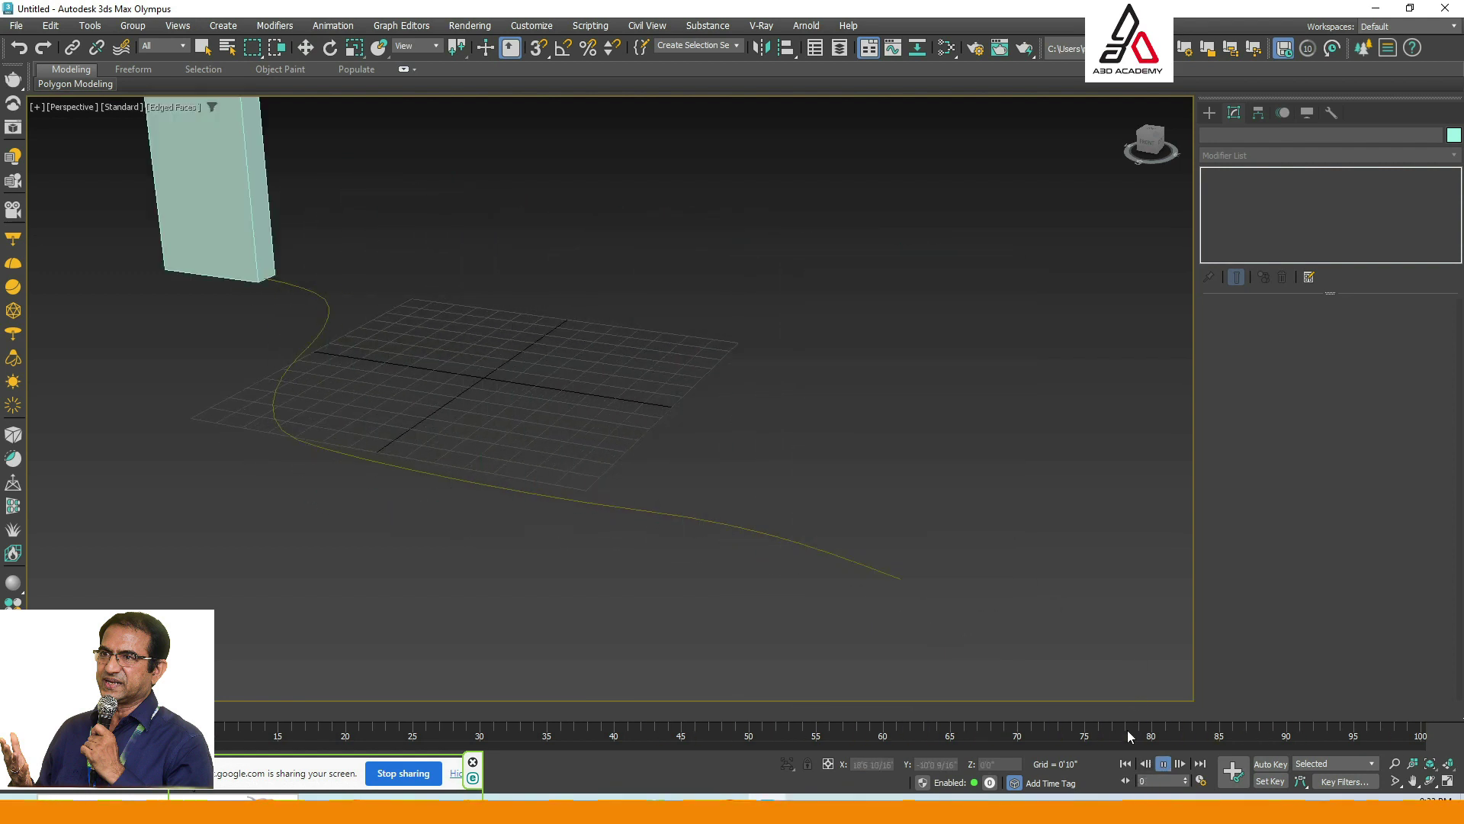
{"action": "left_click", "coordinate": [1161, 764]}
{"action": "key", "text": "w"}
{"action": "middle_click_drag", "start_coordinate": [457, 351], "coordinate": [375, 354], "text": "alt"}
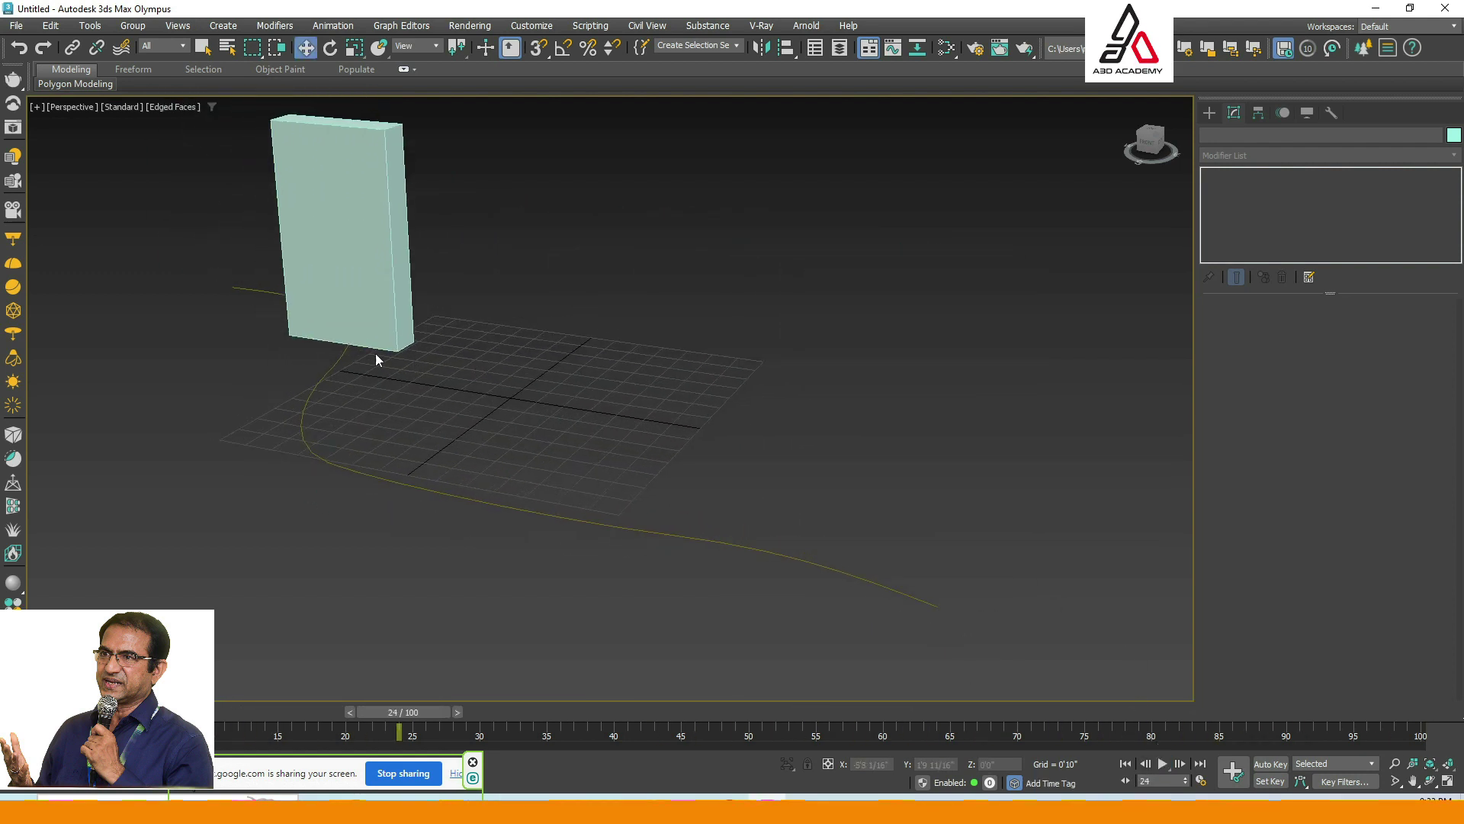
{"action": "left_click_drag", "start_coordinate": [414, 711], "coordinate": [376, 450]}
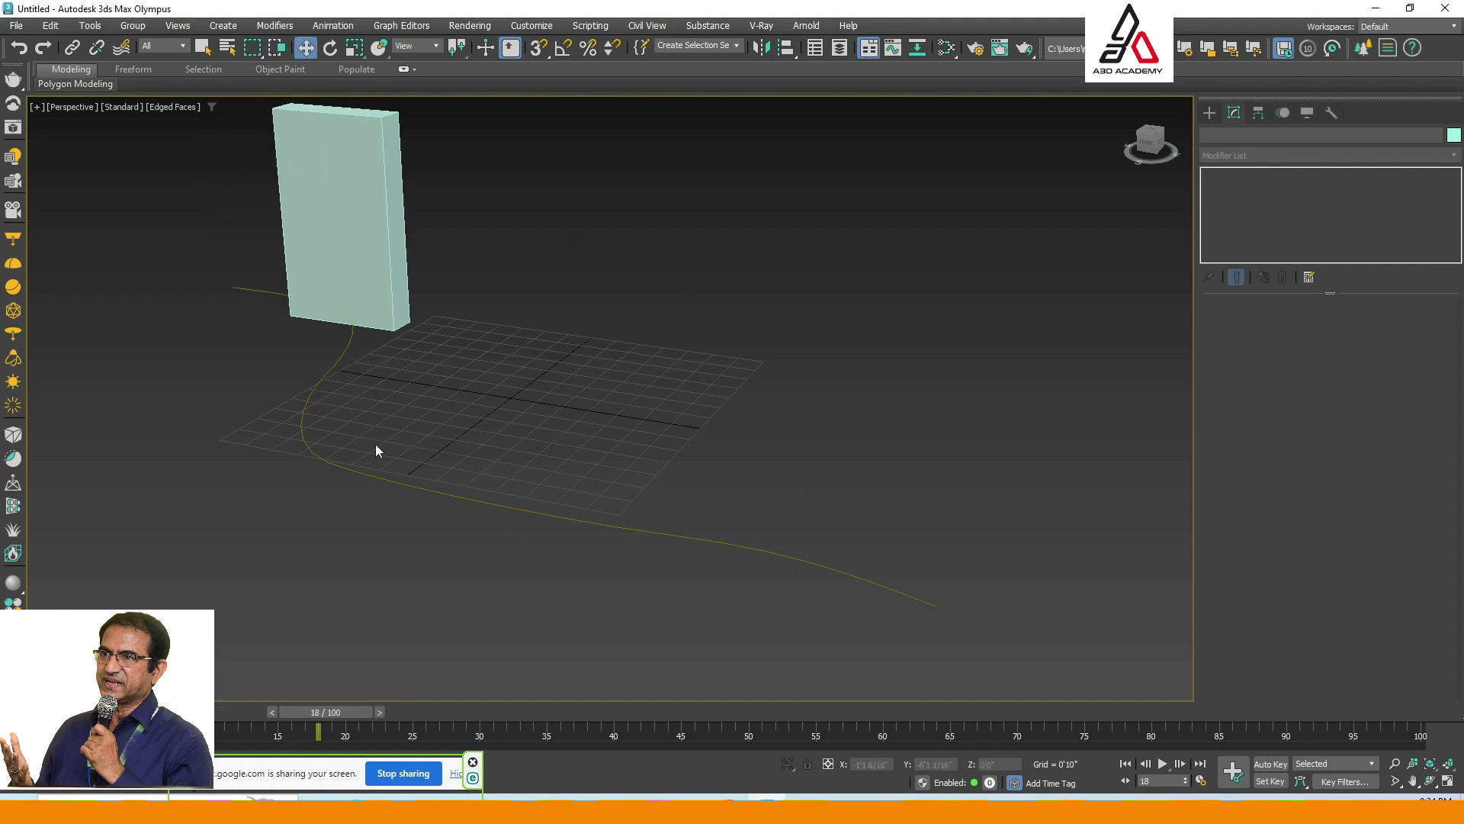
{"action": "left_click", "coordinate": [351, 333]}
{"action": "left_click_drag", "start_coordinate": [338, 711], "coordinate": [83, 712]}
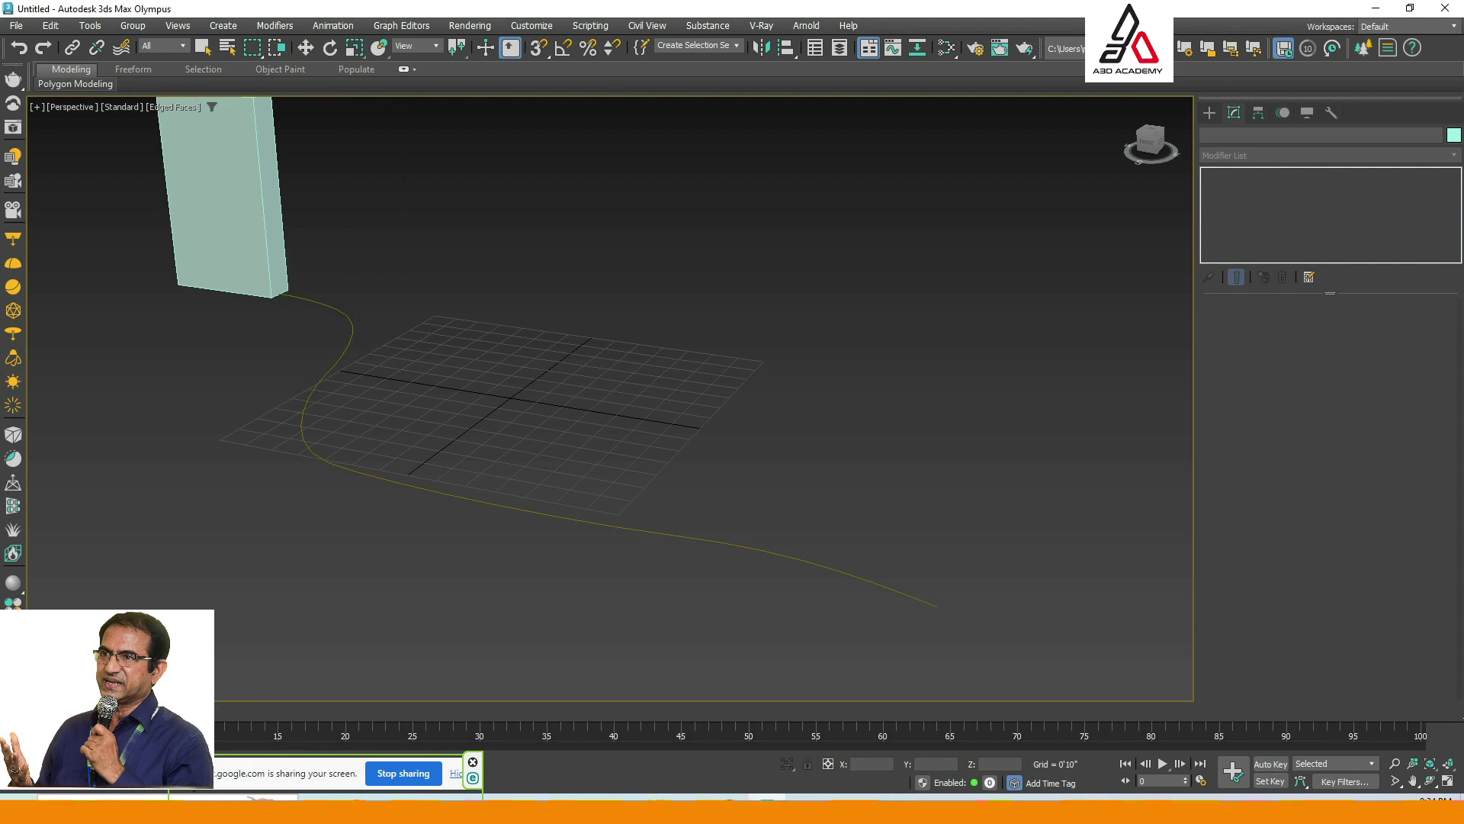
{"action": "middle_click_drag", "start_coordinate": [357, 498], "coordinate": [492, 379], "text": "alt"}
Resize Box001 to 0'9 9/16" long, 2'1 6/16" wide and 6'2 7/16" high.
{"action": "left_click", "coordinate": [339, 284]}
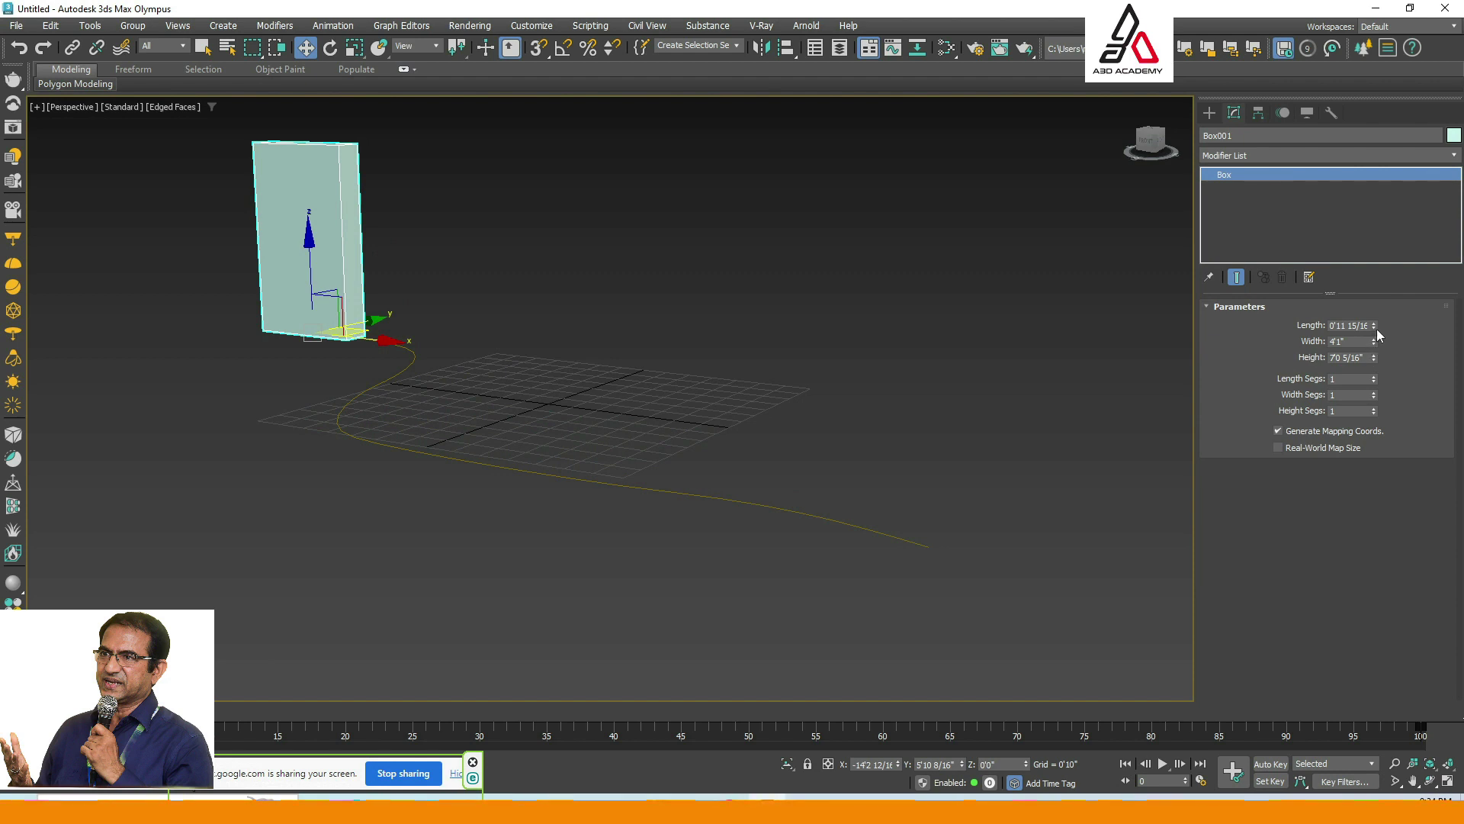
{"action": "left_click_drag", "start_coordinate": [1374, 359], "coordinate": [1371, 369]}
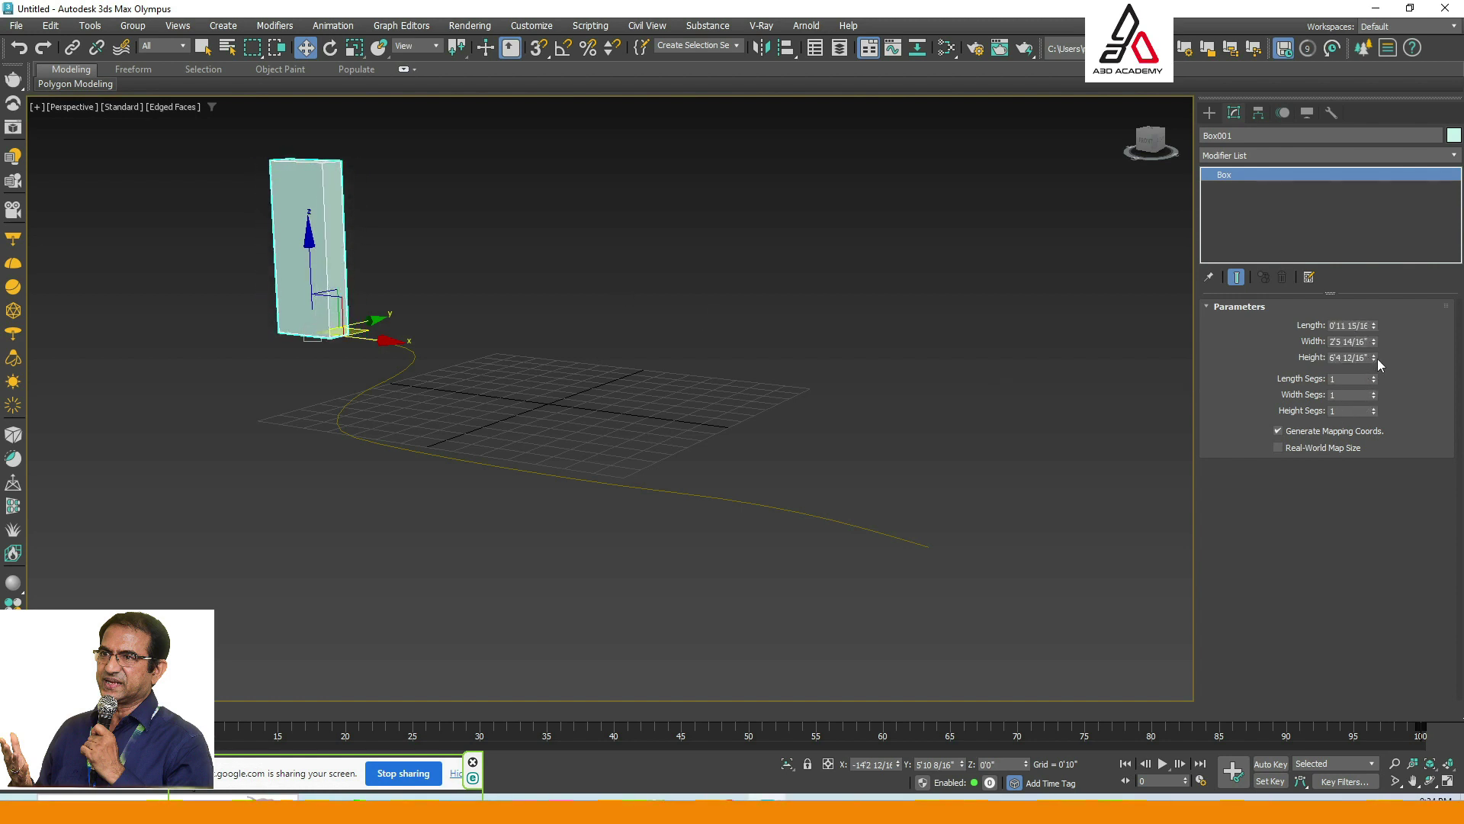
{"action": "left_click_drag", "start_coordinate": [1376, 359], "coordinate": [1375, 345]}
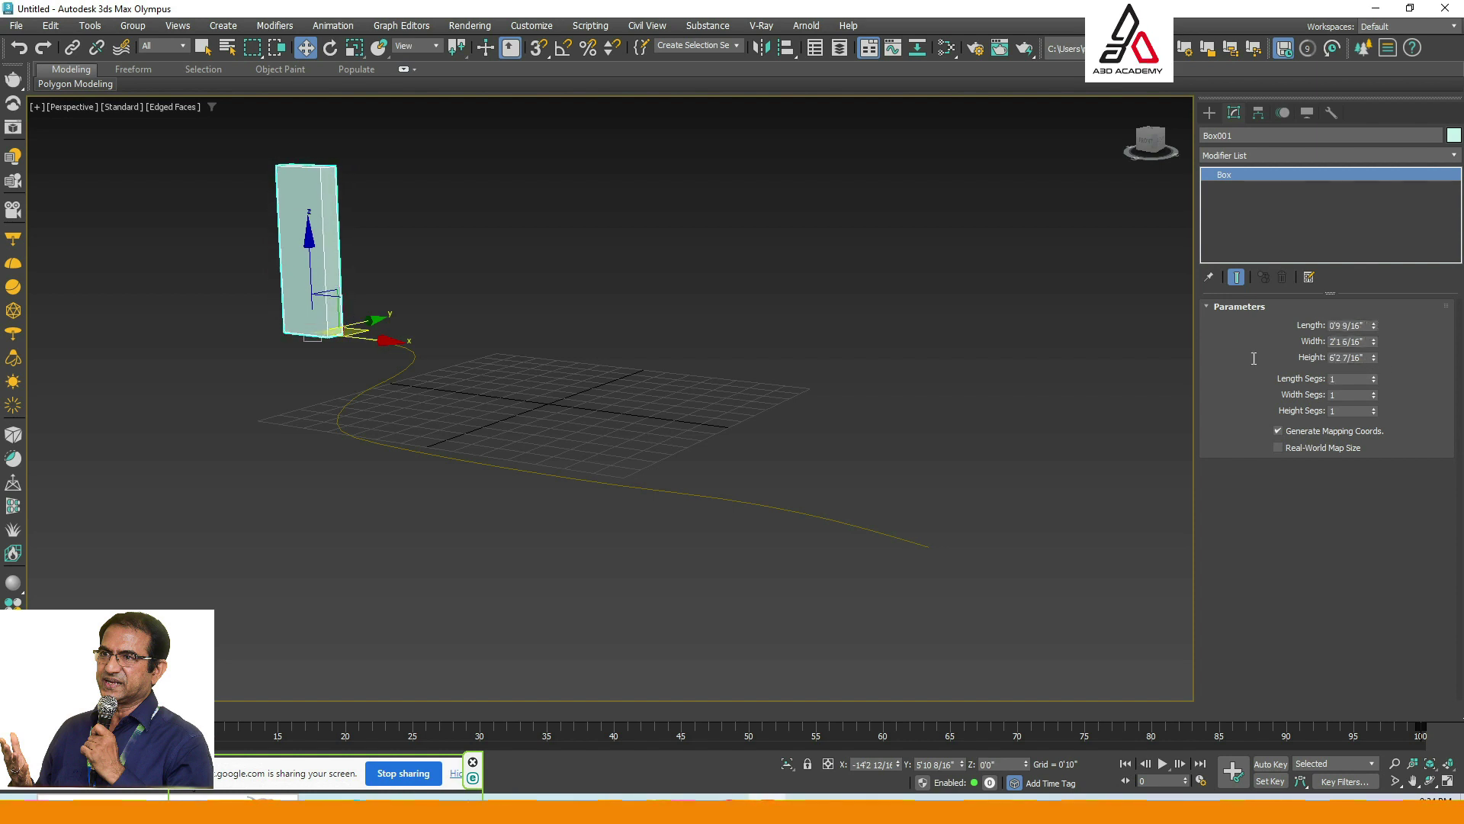
{"action": "left_click", "coordinate": [788, 422]}
{"action": "mouse_move", "coordinate": [787, 417]}
{"action": "middle_mouse_down", "text": "alt"}
{"action": "mouse_move", "coordinate": [774, 438]}
{"action": "mouse_move", "coordinate": [776, 399]}
{"action": "middle_mouse_up", "text": "alt"}
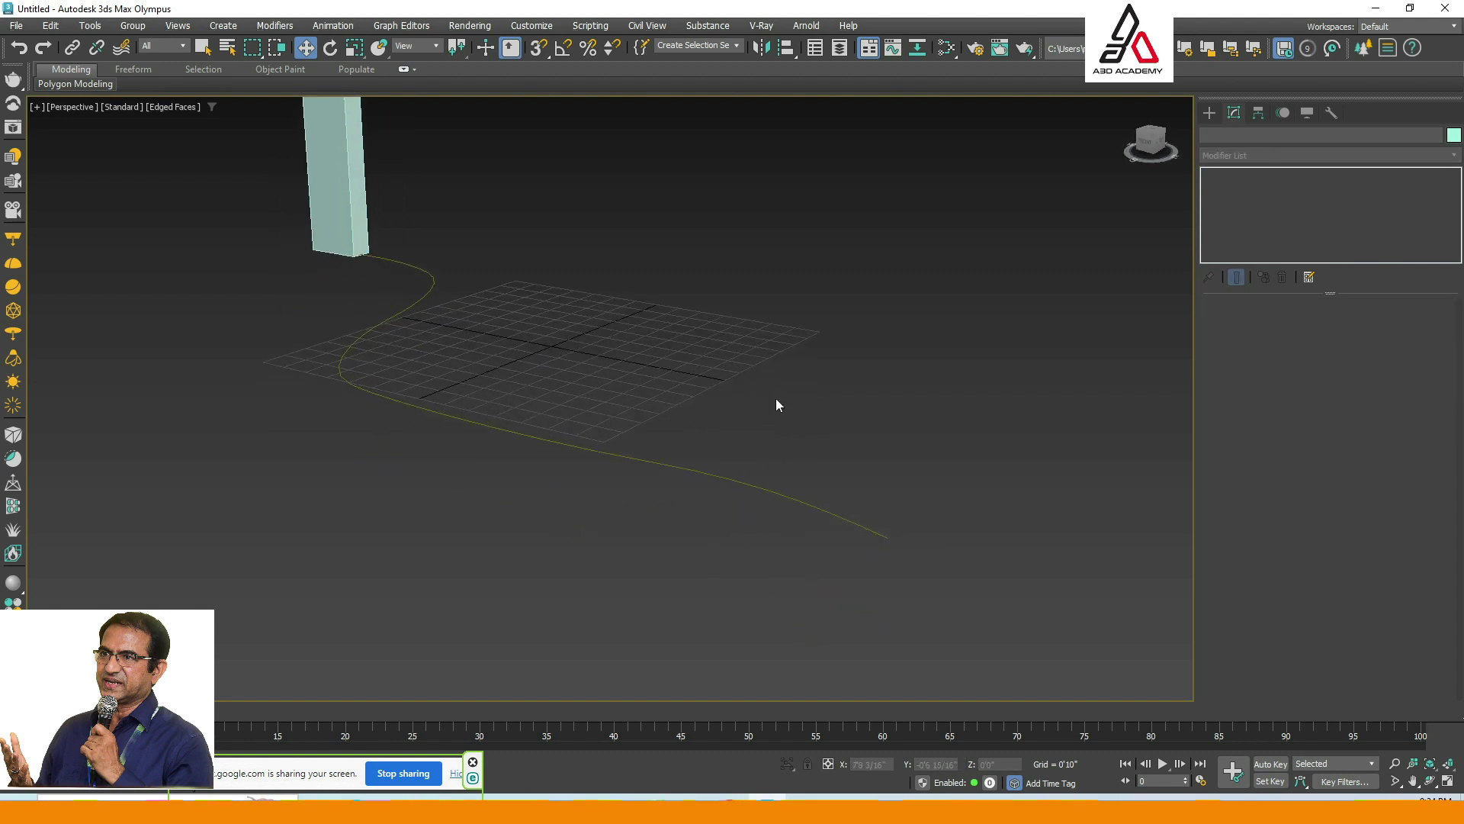
Play the animation briefly and scrub the timeline to review the box's motion along the path.
{"action": "left_click", "coordinate": [1162, 764]}
{"action": "left_click", "coordinate": [458, 330]}
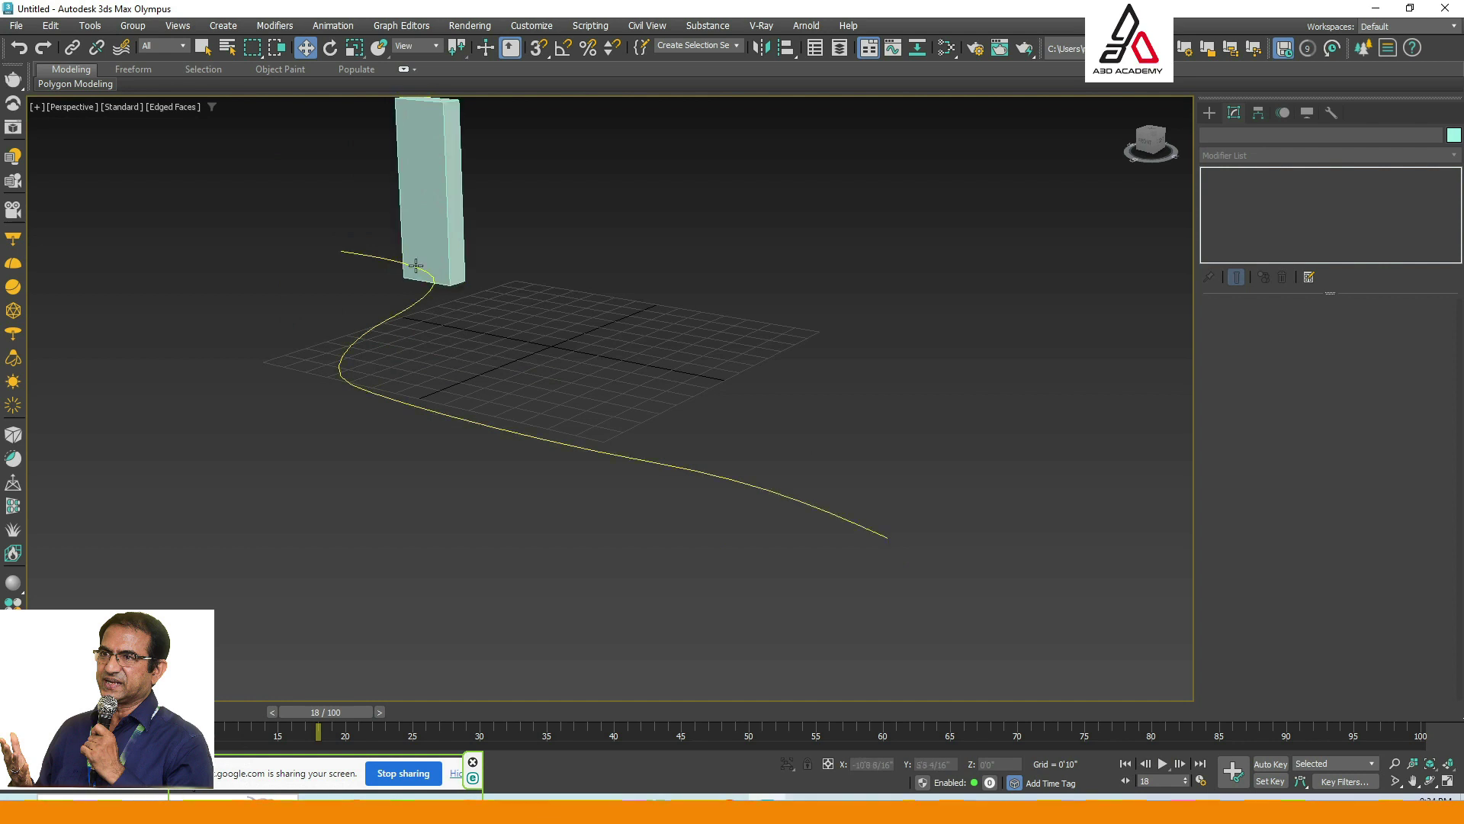
{"action": "mouse_move", "coordinate": [349, 716]}
{"action": "left_mouse_down"}
{"action": "mouse_move", "coordinate": [228, 712]}
{"action": "mouse_move", "coordinate": [361, 711]}
{"action": "left_mouse_up"}
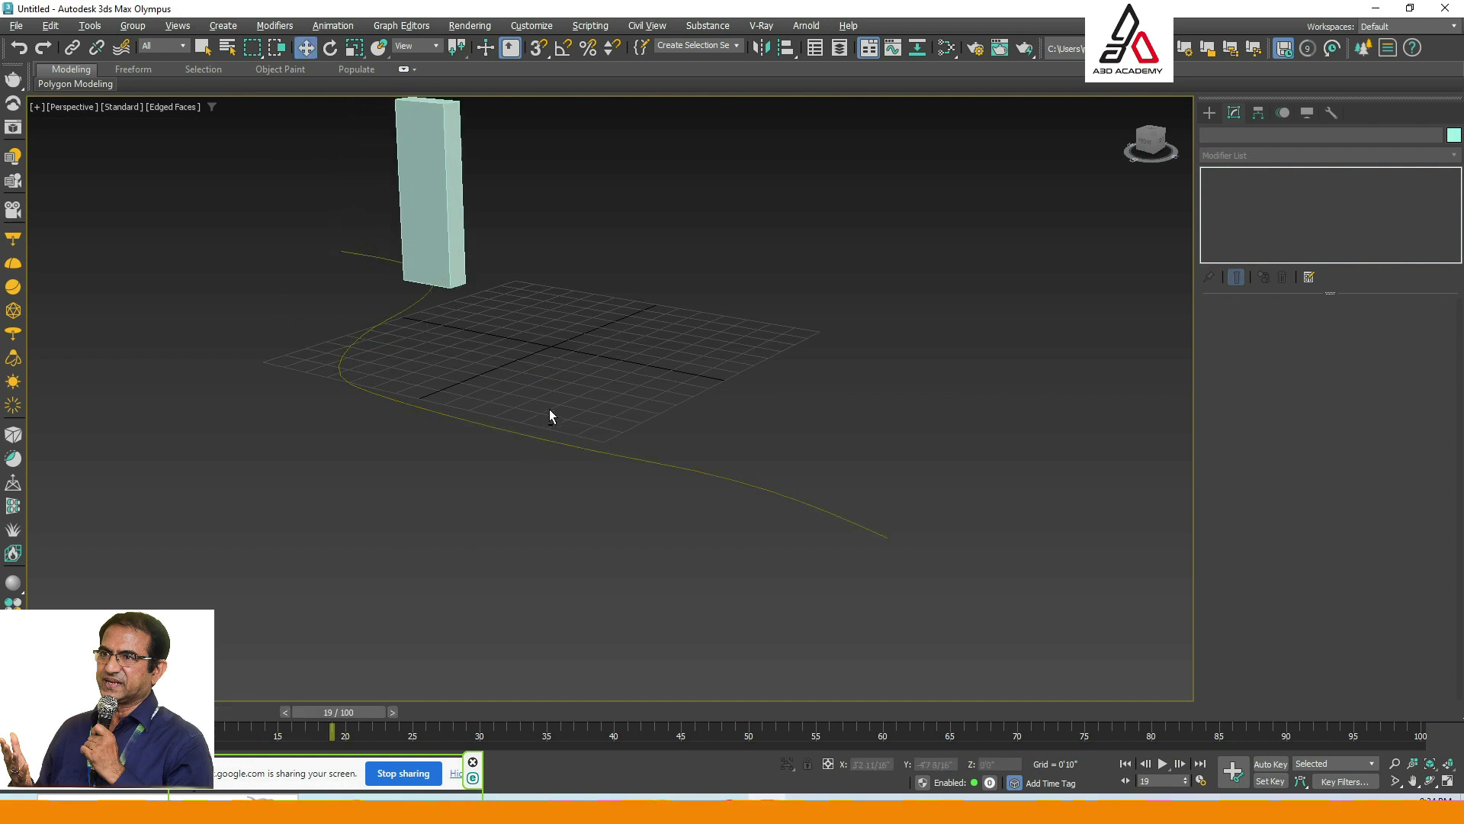
{"action": "middle_click_drag", "start_coordinate": [549, 410], "coordinate": [563, 374], "text": "alt"}
Select Box001 and turn on Follow in its Motion panel path parameters.
{"action": "left_click", "coordinate": [441, 334]}
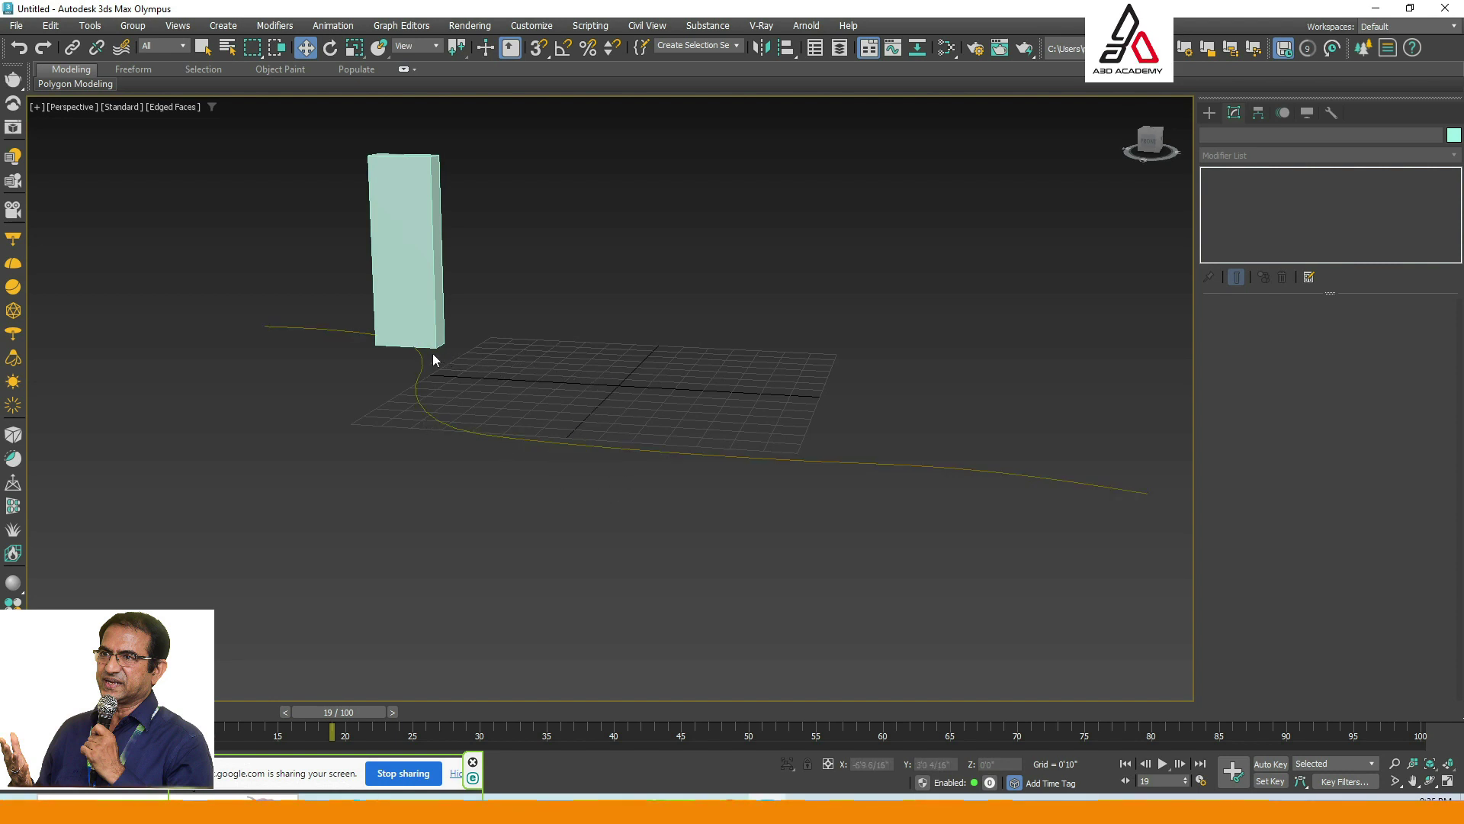
{"action": "mouse_move", "coordinate": [519, 401]}
{"action": "middle_mouse_down", "text": "alt"}
{"action": "mouse_move", "coordinate": [510, 457]}
{"action": "mouse_move", "coordinate": [527, 409]}
{"action": "mouse_move", "coordinate": [499, 393]}
{"action": "mouse_move", "coordinate": [534, 409]}
{"action": "middle_mouse_up", "text": "alt"}
{"action": "left_click_drag", "start_coordinate": [442, 238], "coordinate": [444, 239]}
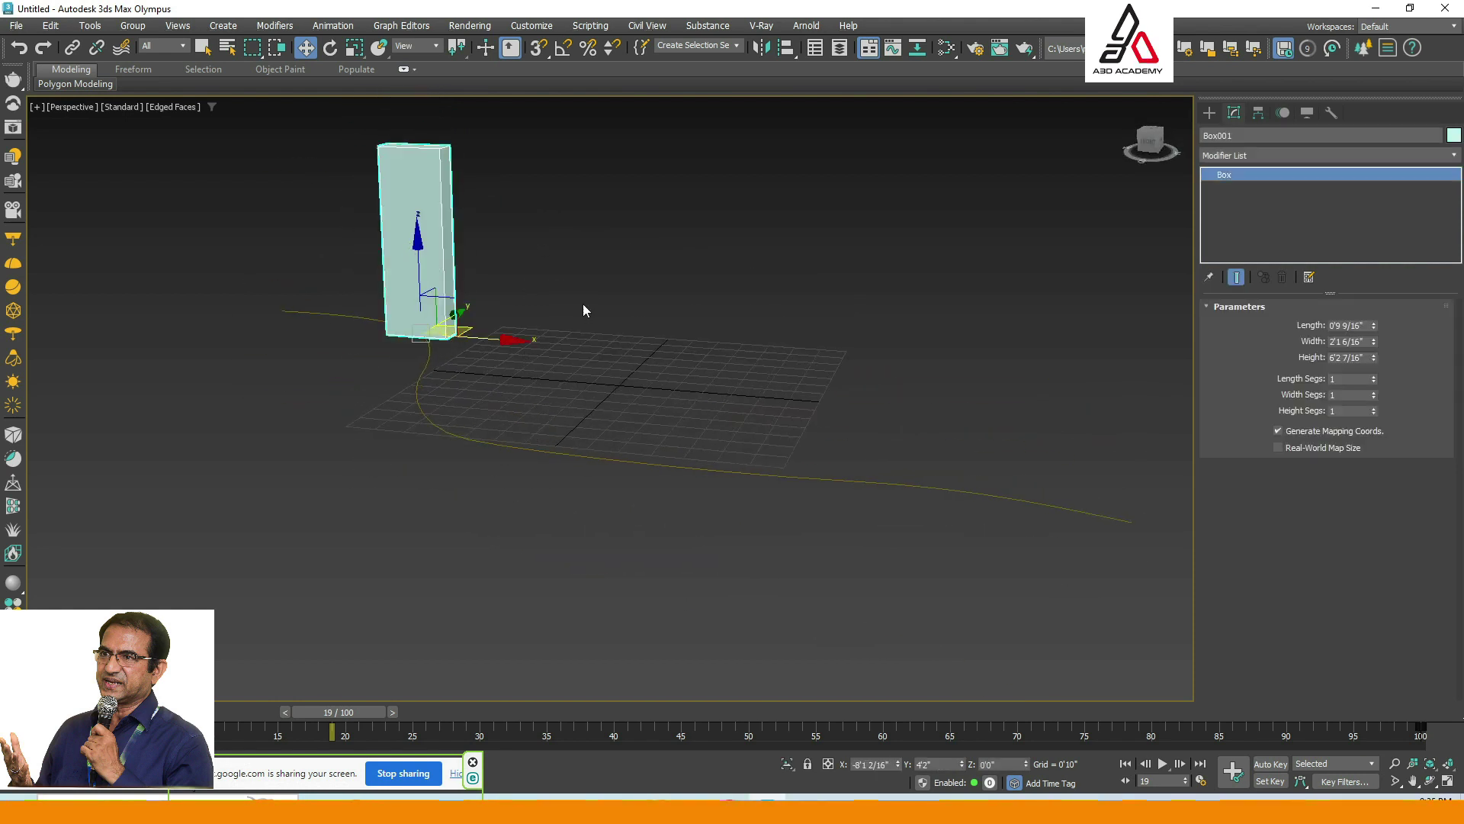
{"action": "left_click", "coordinate": [639, 310]}
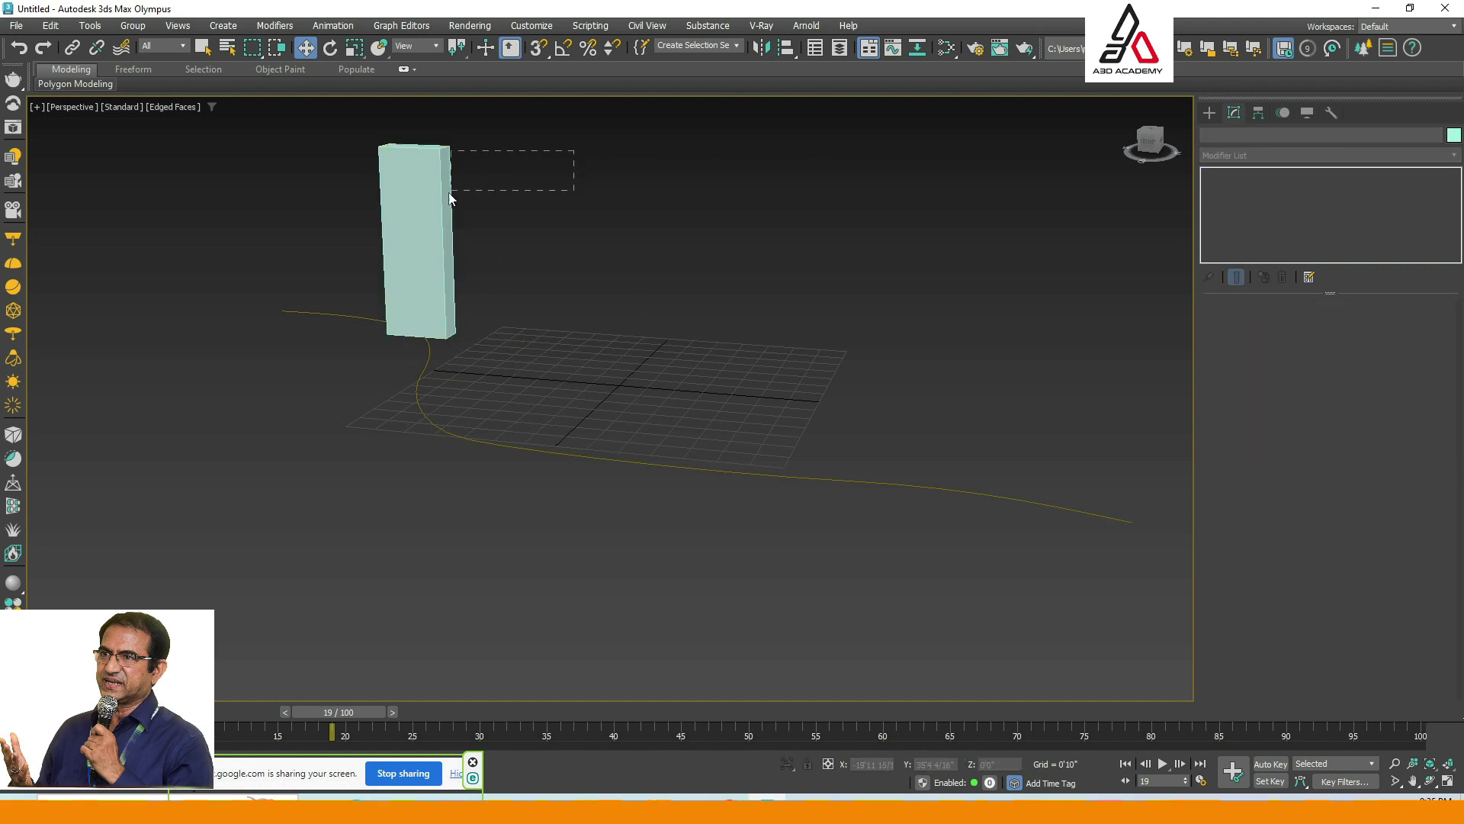
{"action": "left_click_drag", "start_coordinate": [450, 199], "coordinate": [451, 200]}
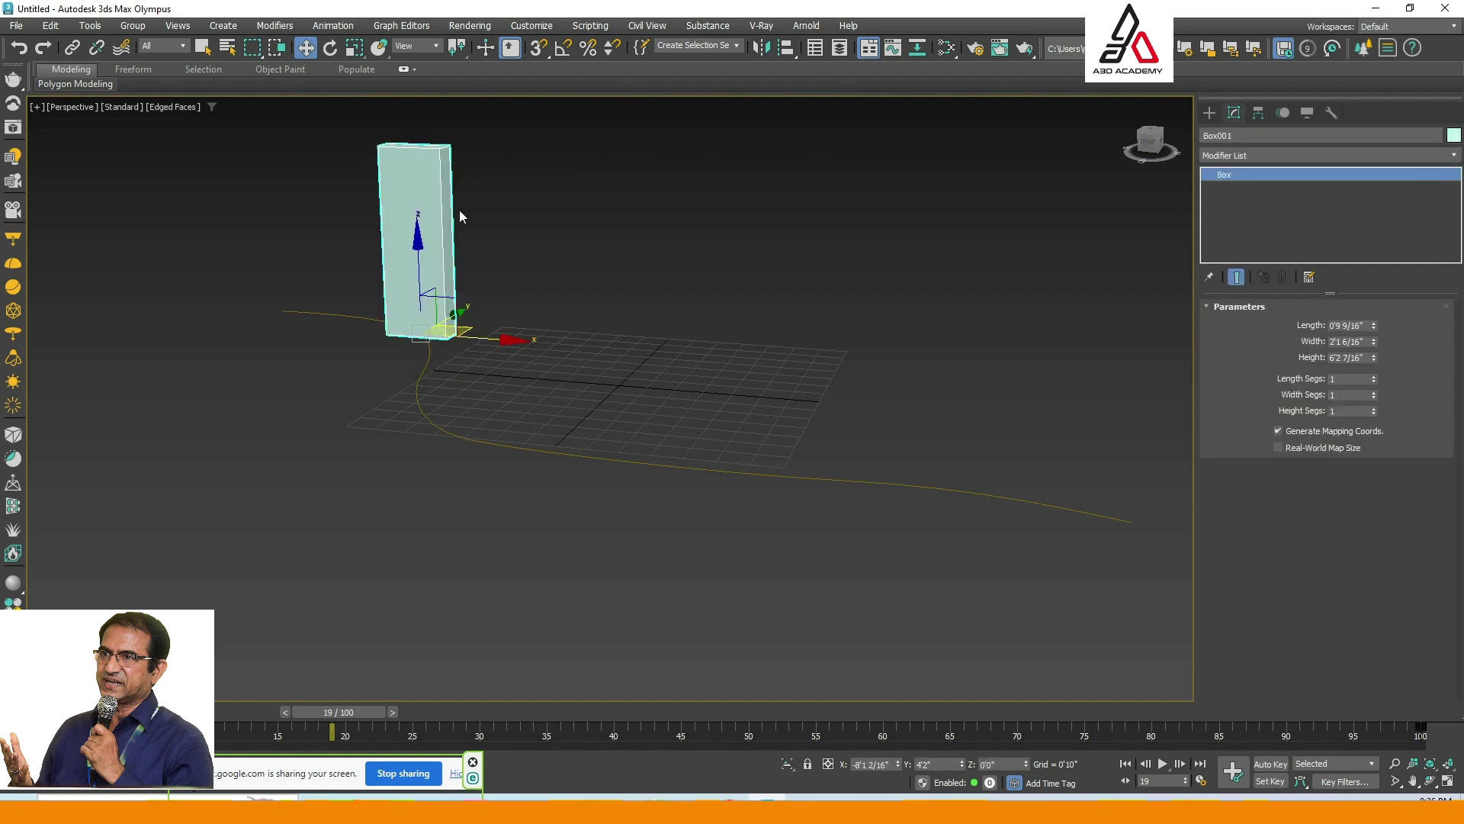
{"action": "left_click", "coordinate": [1284, 112]}
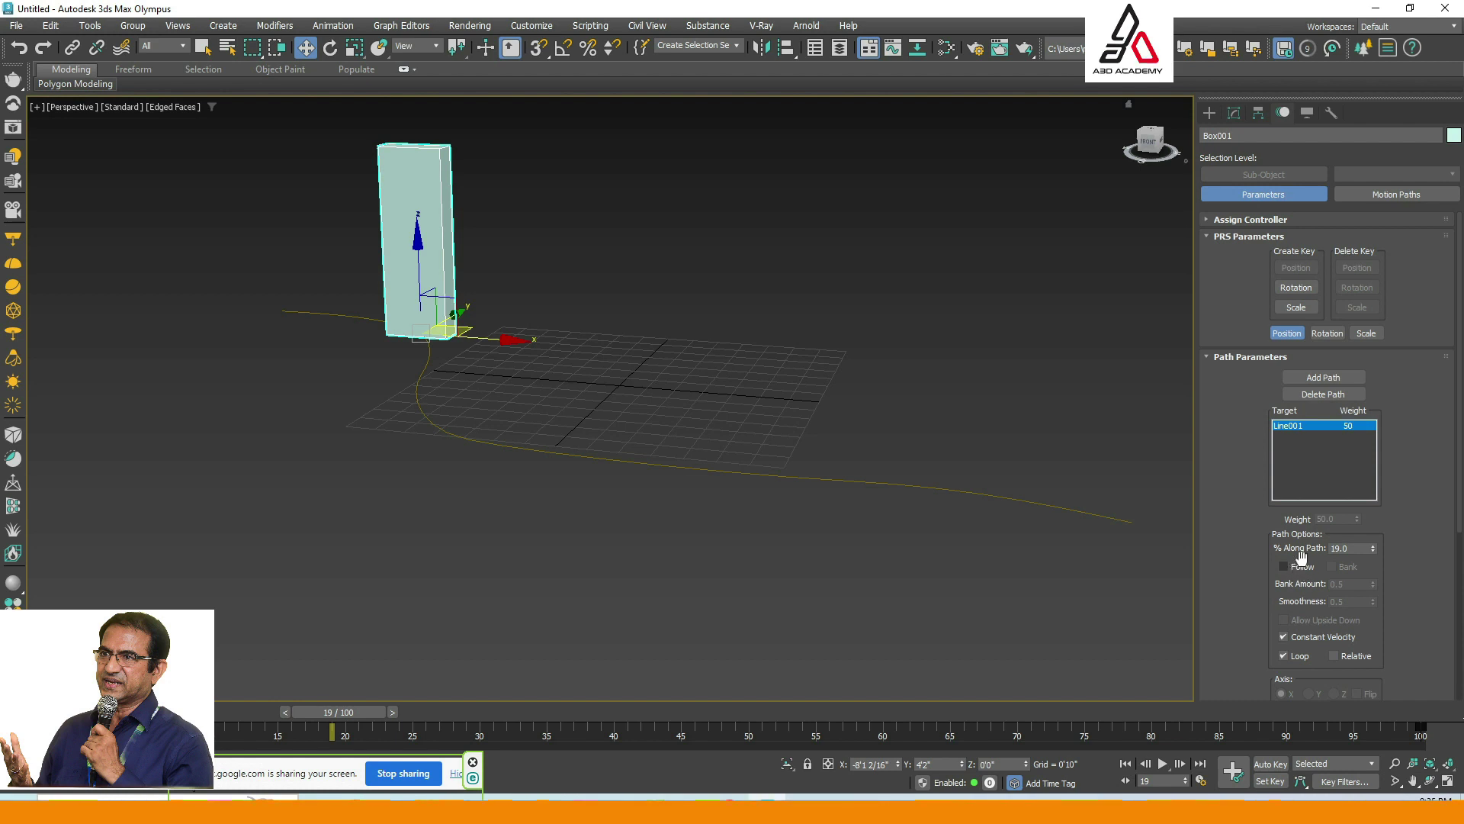
{"action": "left_click", "coordinate": [1284, 567]}
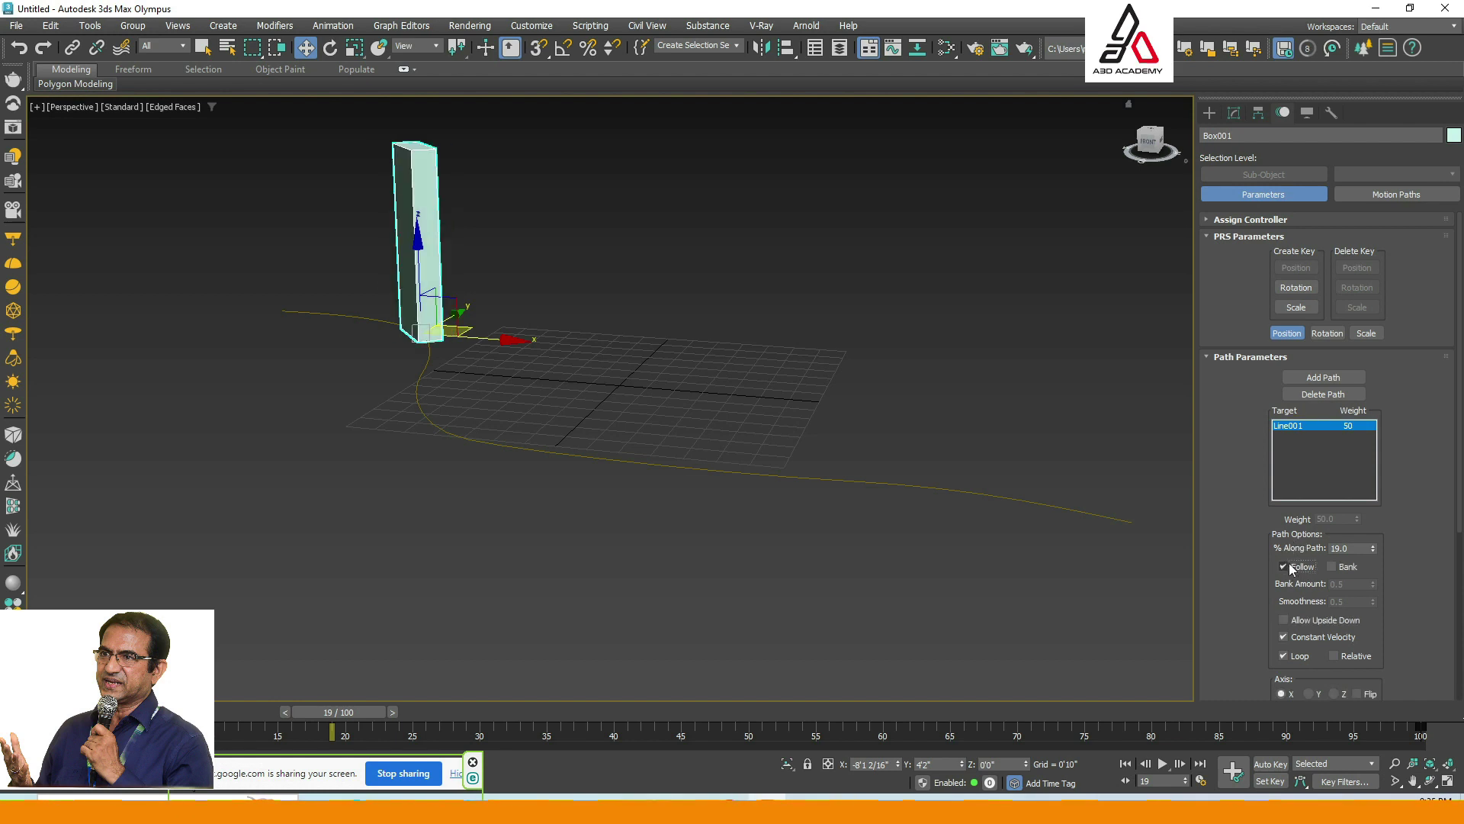
Replay from the start and scrub between frames 16 and 28 to check the box turning.
{"action": "left_click", "coordinate": [1124, 764]}
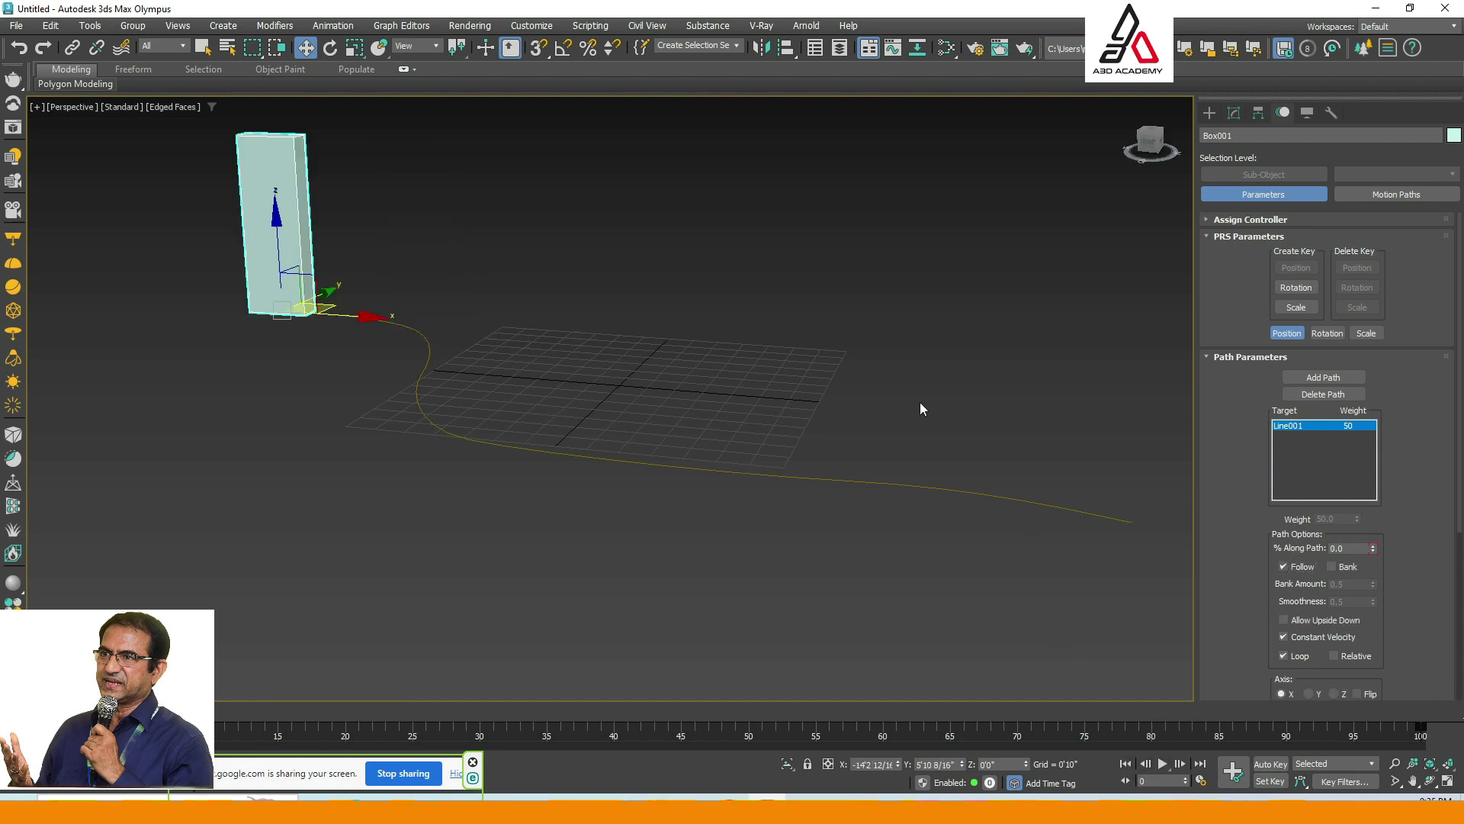
{"action": "left_click", "coordinate": [920, 401]}
{"action": "left_click", "coordinate": [1164, 764]}
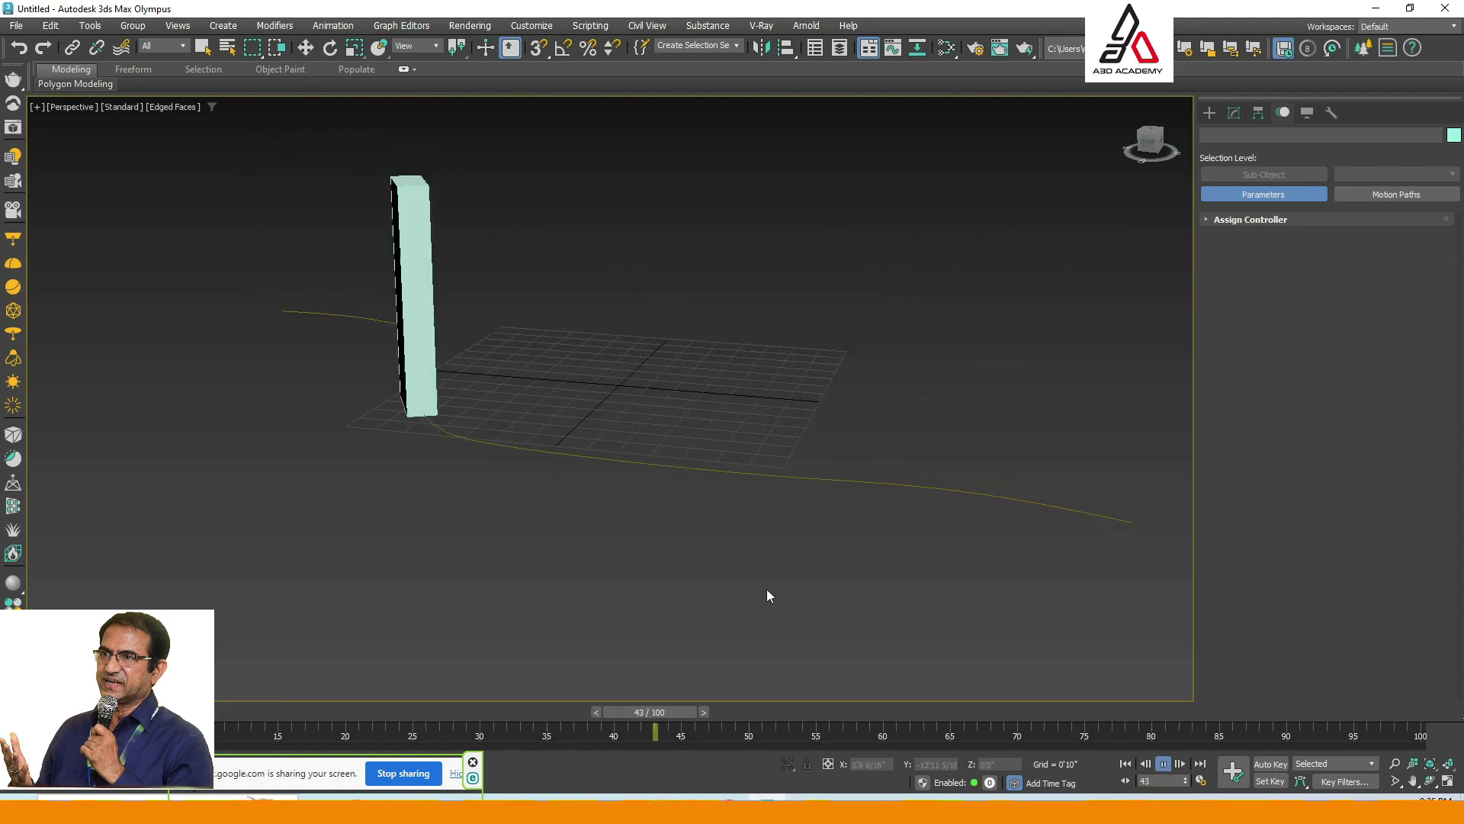
{"action": "middle_click_drag", "start_coordinate": [685, 553], "coordinate": [611, 517], "text": "alt"}
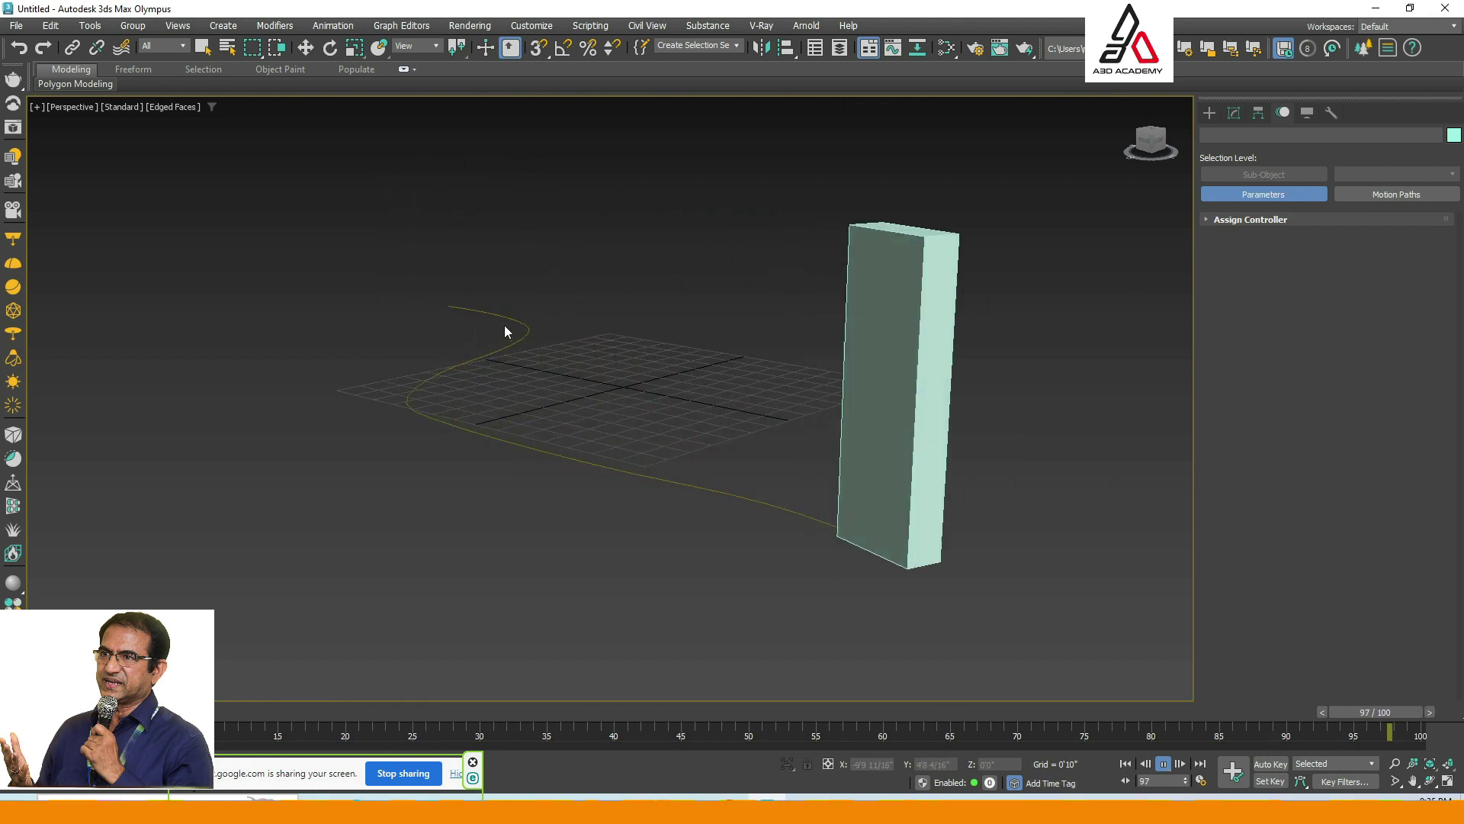
{"action": "left_click", "coordinate": [1166, 764]}
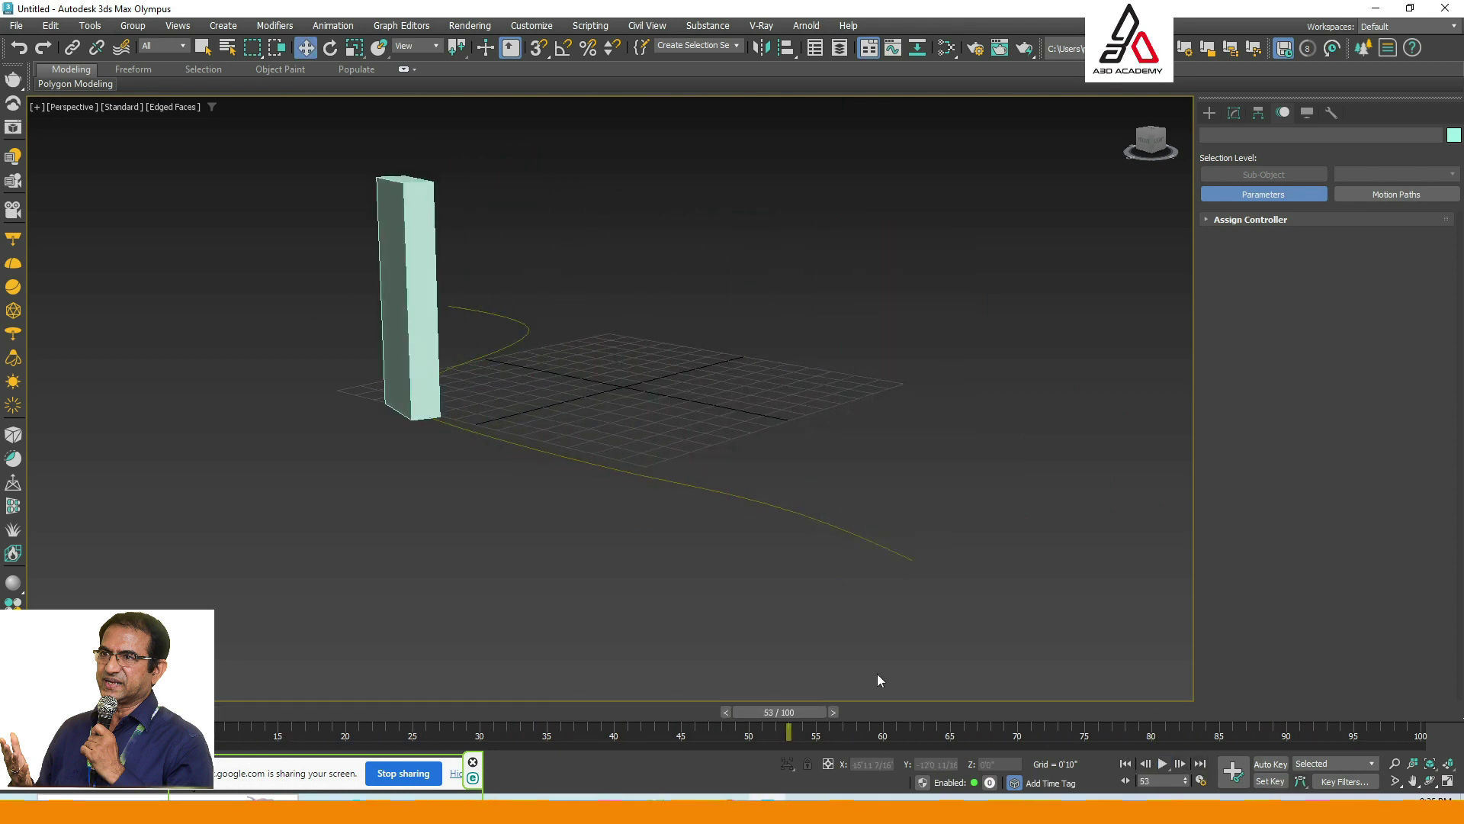
{"action": "left_click_drag", "start_coordinate": [795, 712], "coordinate": [305, 712]}
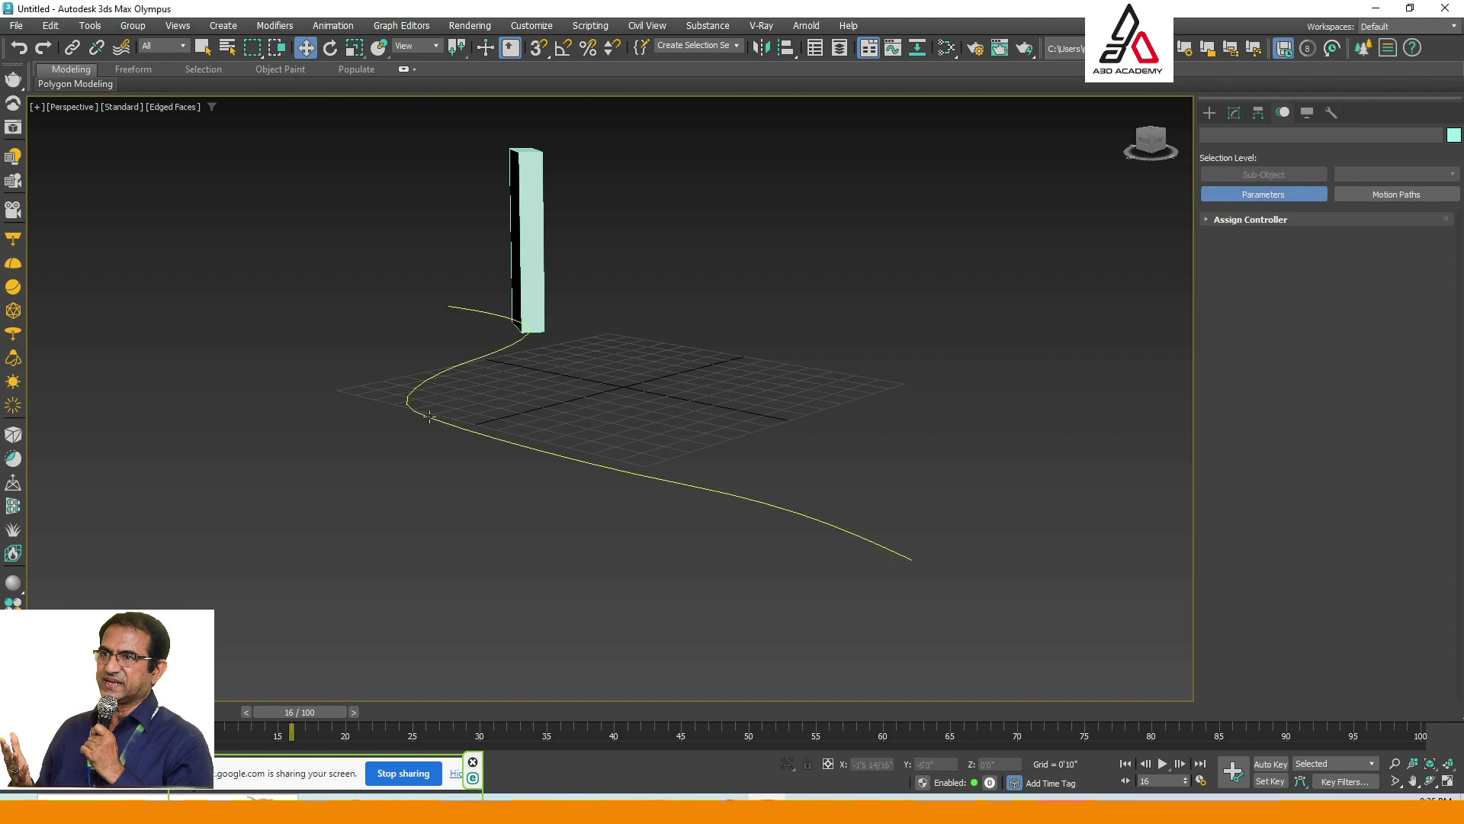
{"action": "left_click_drag", "start_coordinate": [323, 716], "coordinate": [69, 633]}
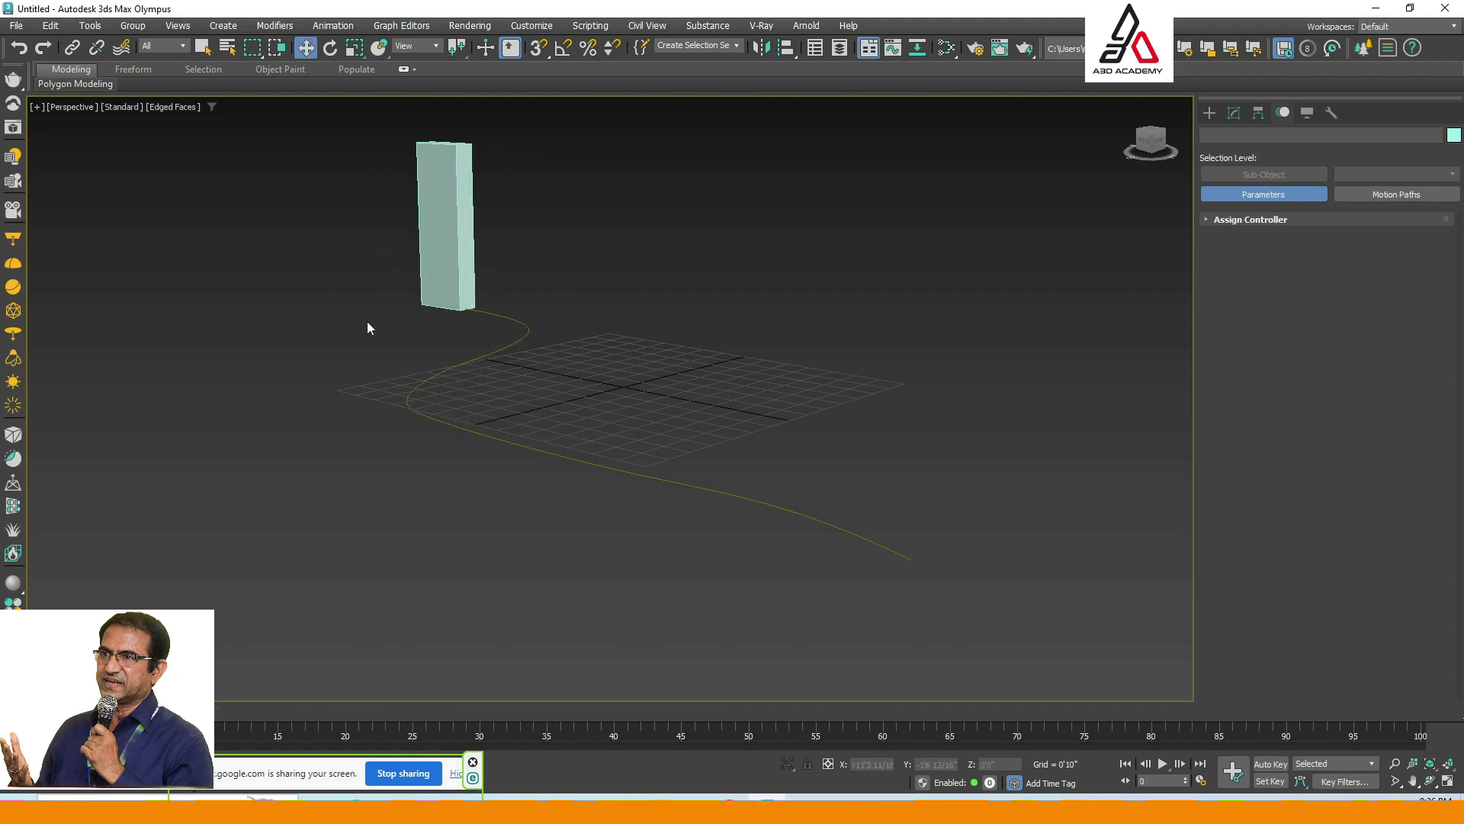
{"action": "left_click_drag", "start_coordinate": [384, 226], "coordinate": [384, 226]}
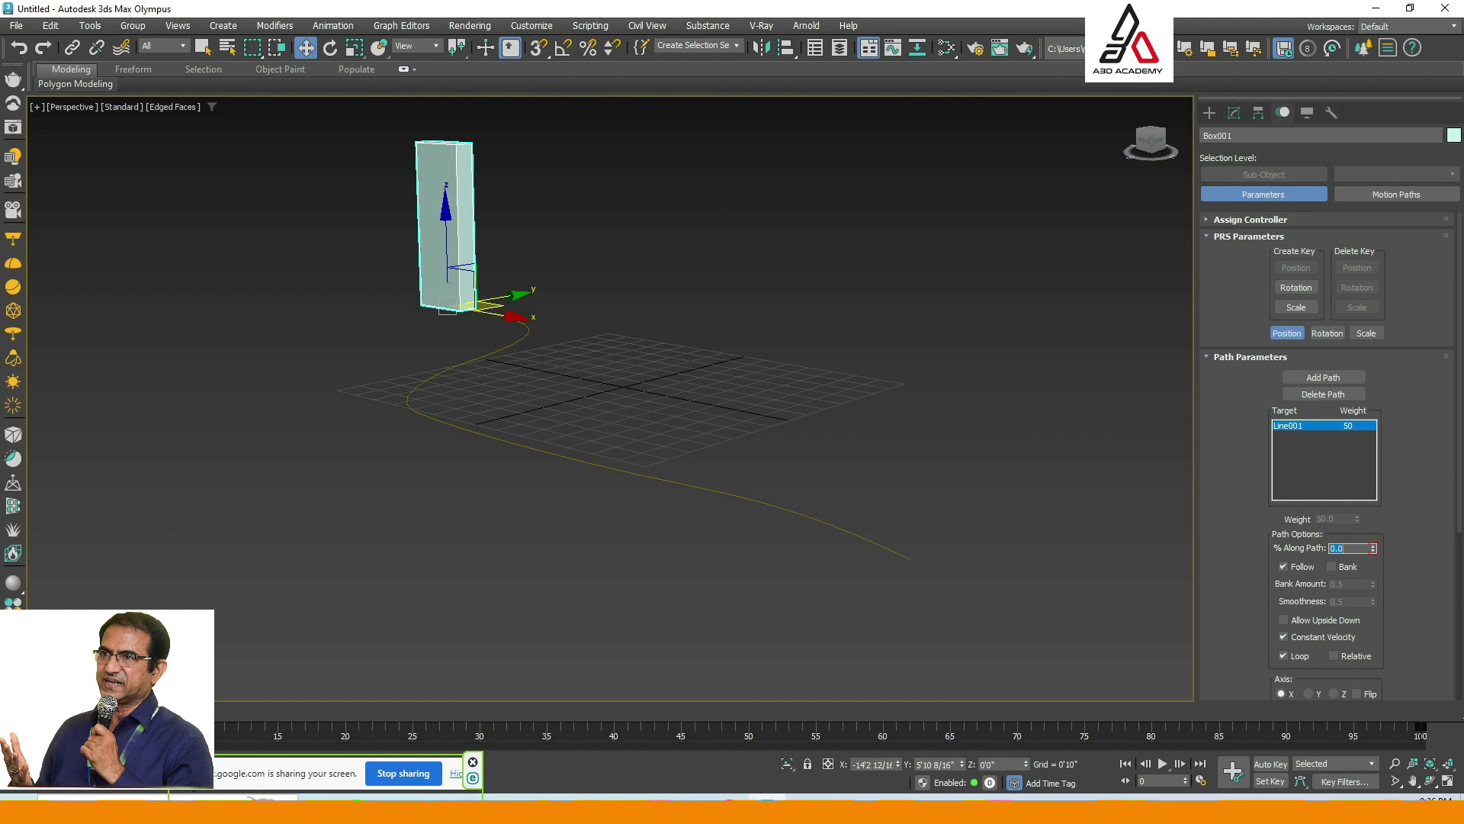
Go to frame 16, activate Move, and frame the whole path in a maximized Top viewport.
{"action": "left_click_drag", "start_coordinate": [103, 711], "coordinate": [326, 698]}
{"action": "key", "text": "w"}
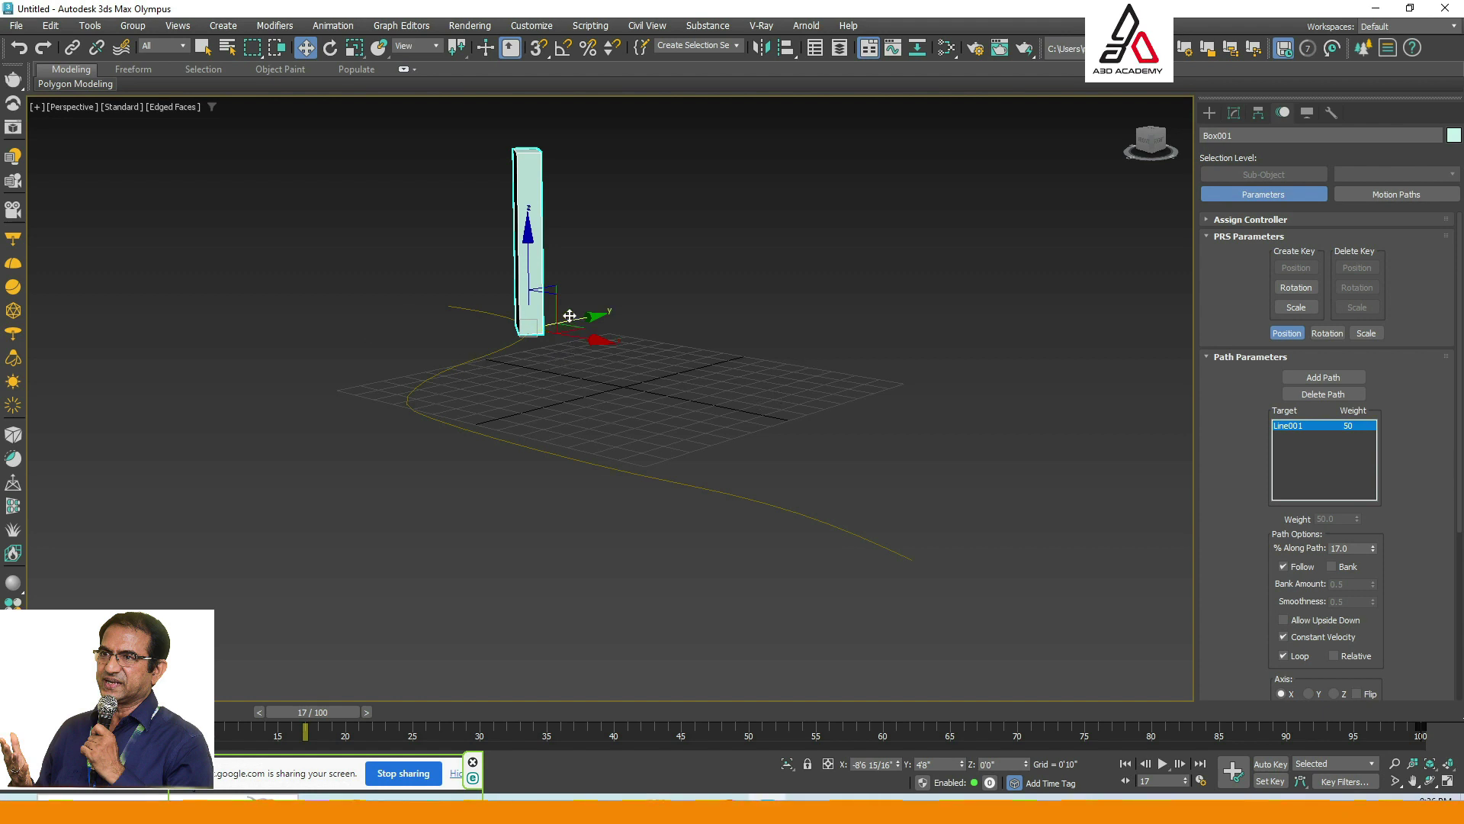
{"action": "key", "text": "alt+w"}
{"action": "key", "text": "alt+w"}
{"action": "middle_click_drag", "start_coordinate": [563, 318], "coordinate": [589, 273]}
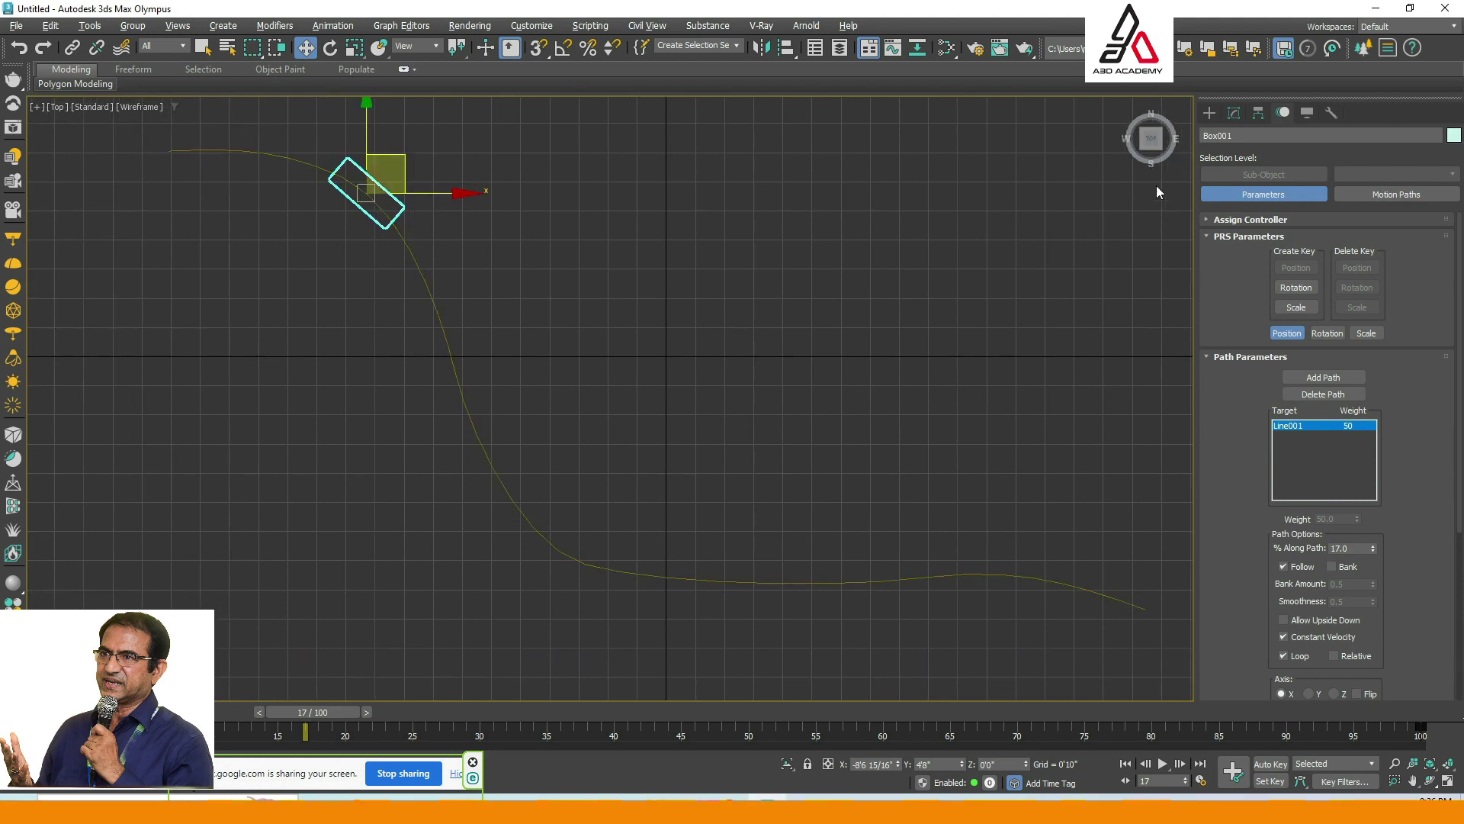
Draw Circle001 near the road's start and nudge it right and up onto the curve.
{"action": "left_click", "coordinate": [1208, 112]}
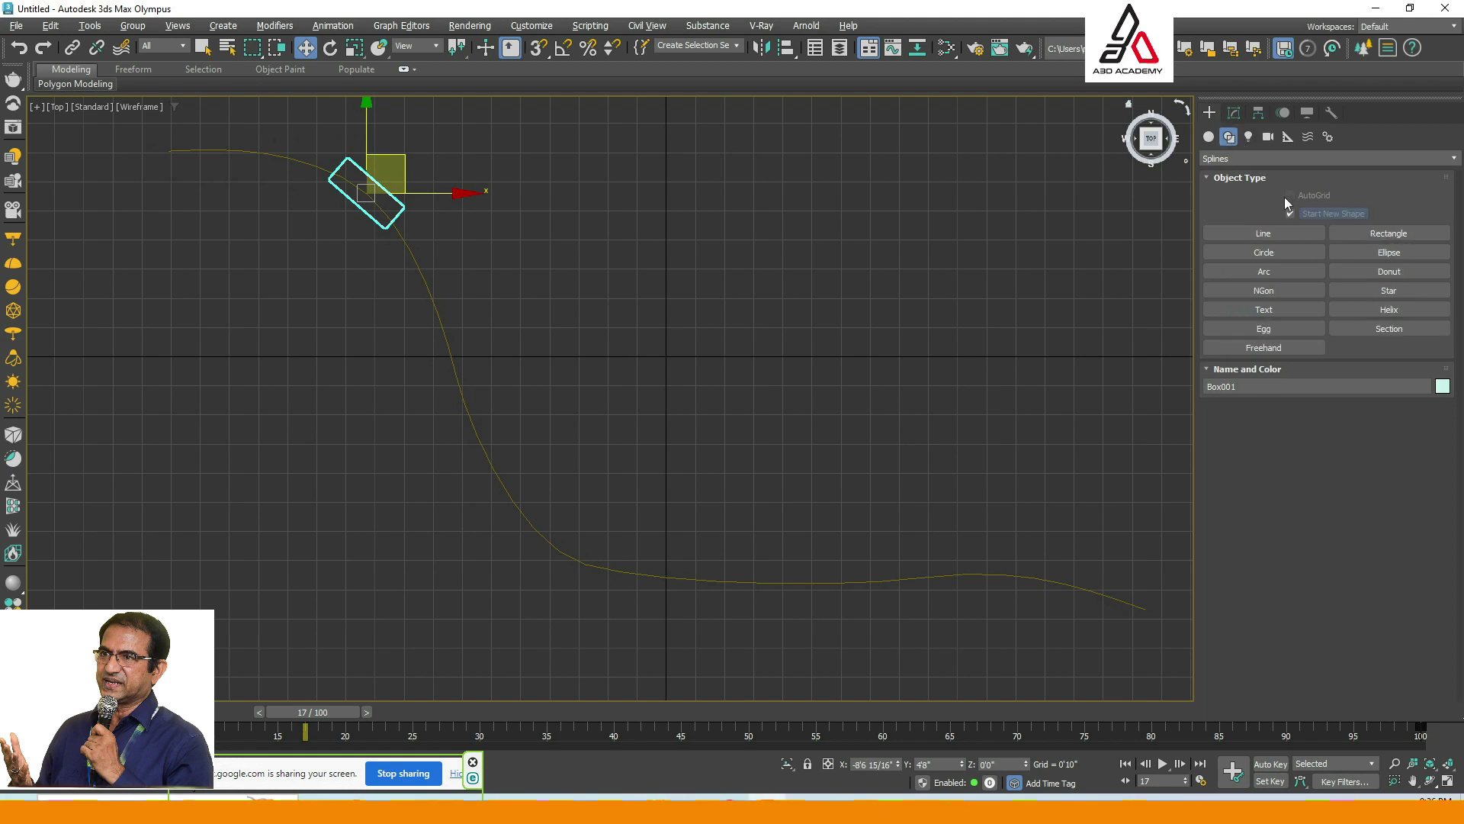
{"action": "left_click", "coordinate": [1263, 252]}
{"action": "left_click_drag", "start_coordinate": [261, 310], "coordinate": [337, 445]}
{"action": "key", "text": "w"}
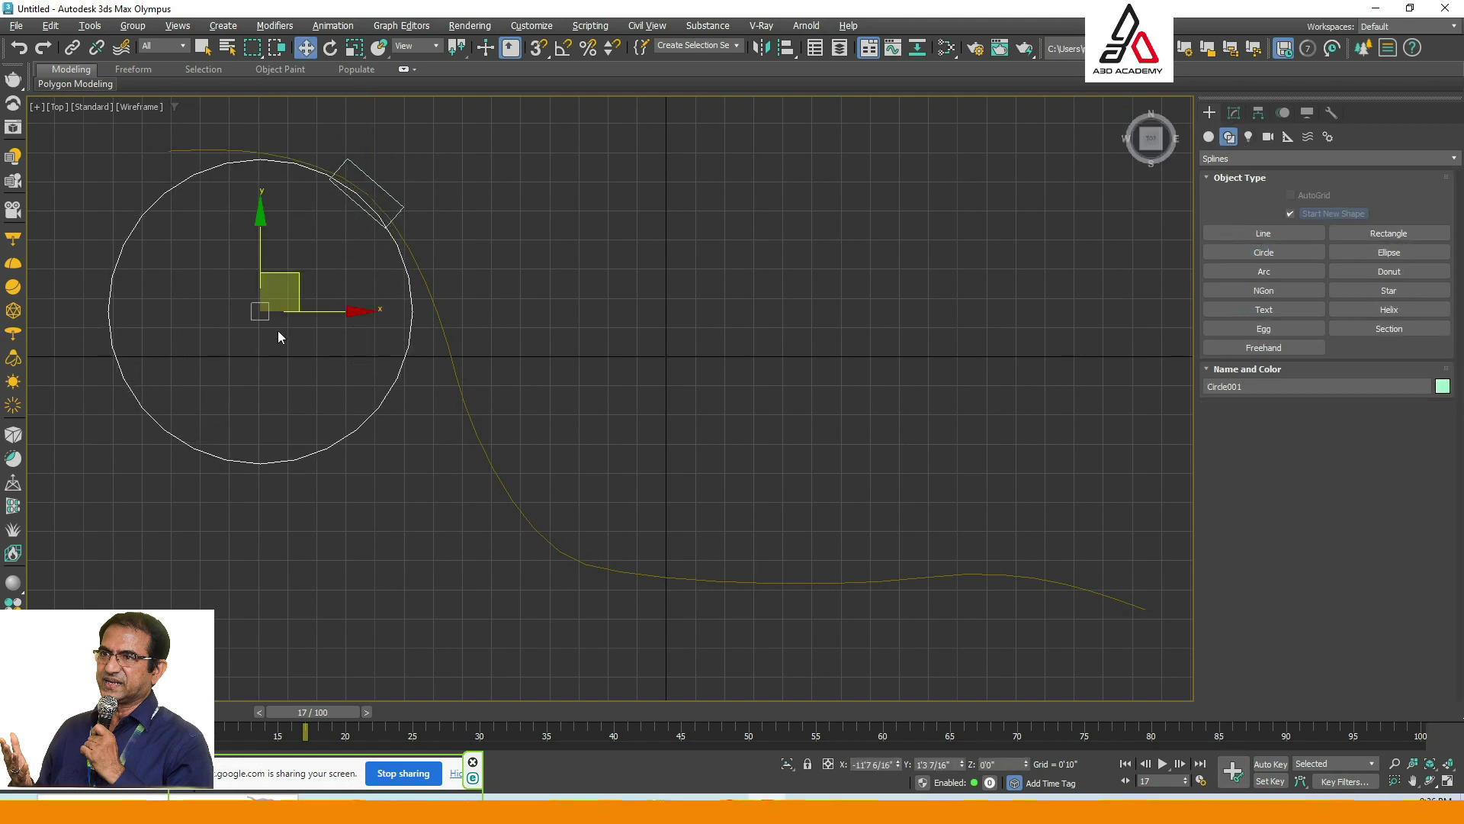
{"action": "left_click_drag", "start_coordinate": [295, 293], "coordinate": [304, 296]}
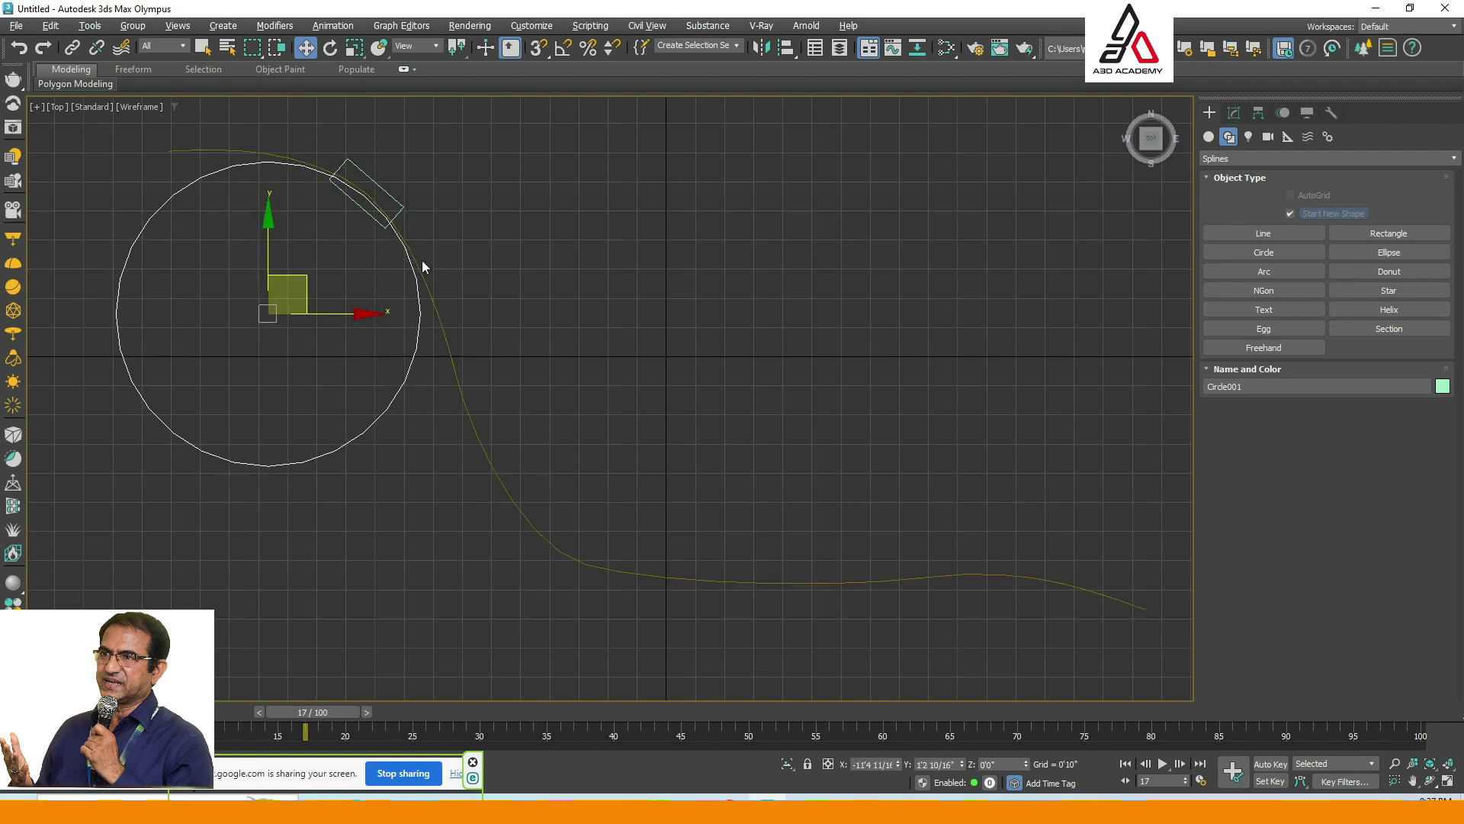
{"action": "left_click_drag", "start_coordinate": [306, 283], "coordinate": [308, 279]}
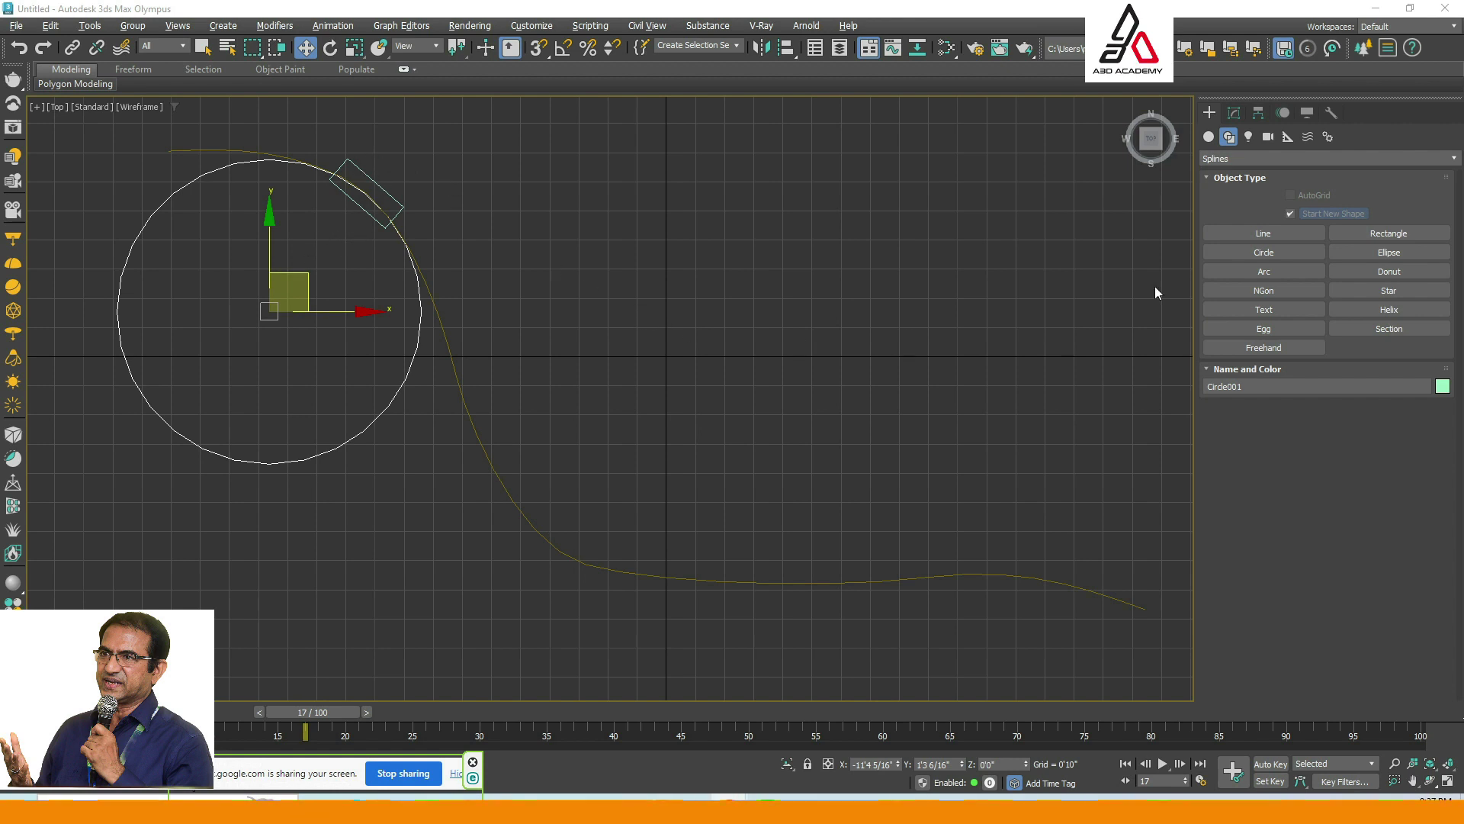
Draw a larger Circle002 from the viewport centre, shift it up, then switch to the video.
{"action": "left_click", "coordinate": [1261, 251]}
{"action": "left_click_drag", "start_coordinate": [674, 376], "coordinate": [835, 505]}
{"action": "key", "text": "w"}
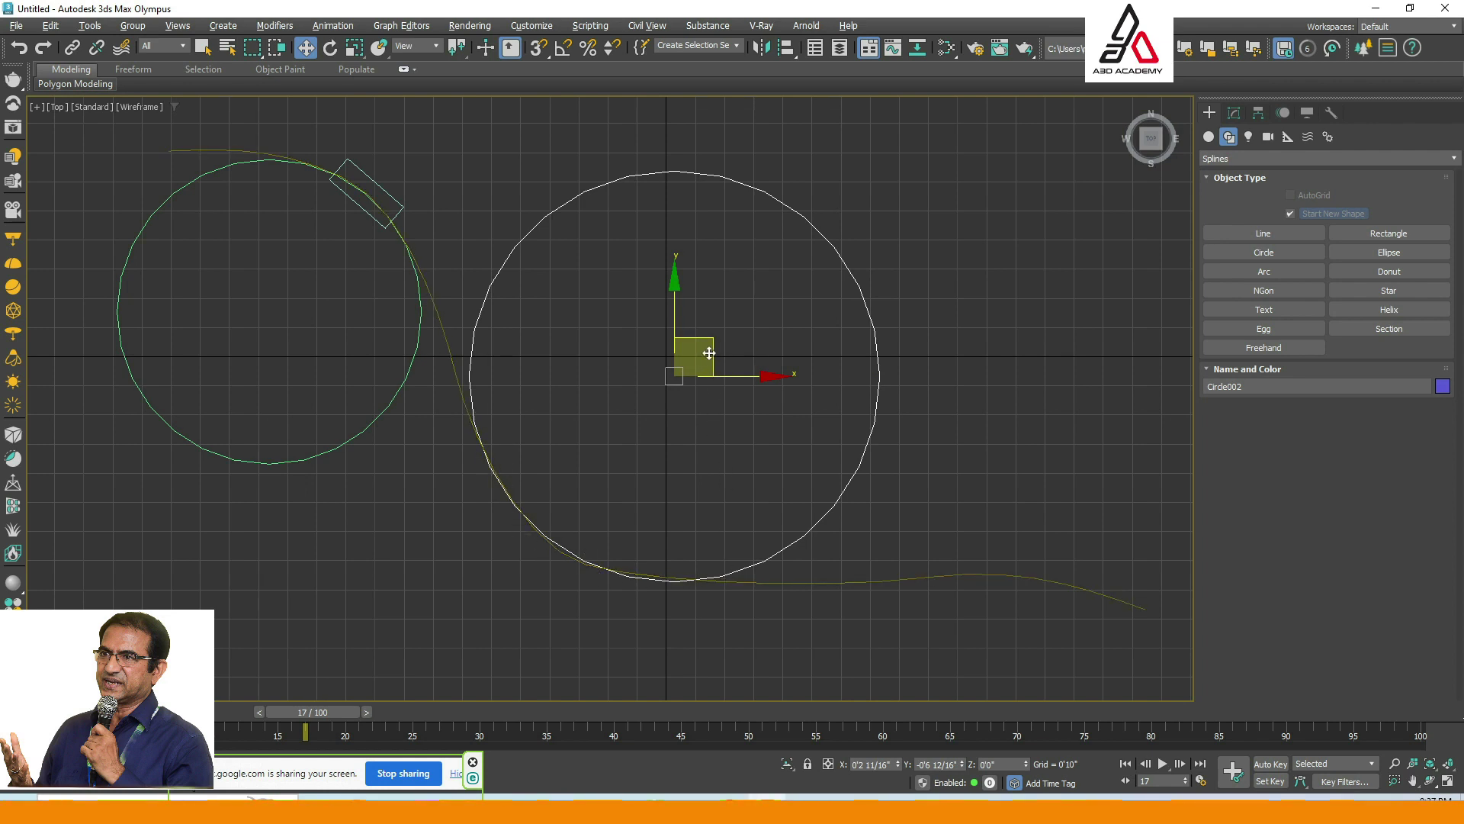
{"action": "left_click_drag", "start_coordinate": [710, 353], "coordinate": [713, 347]}
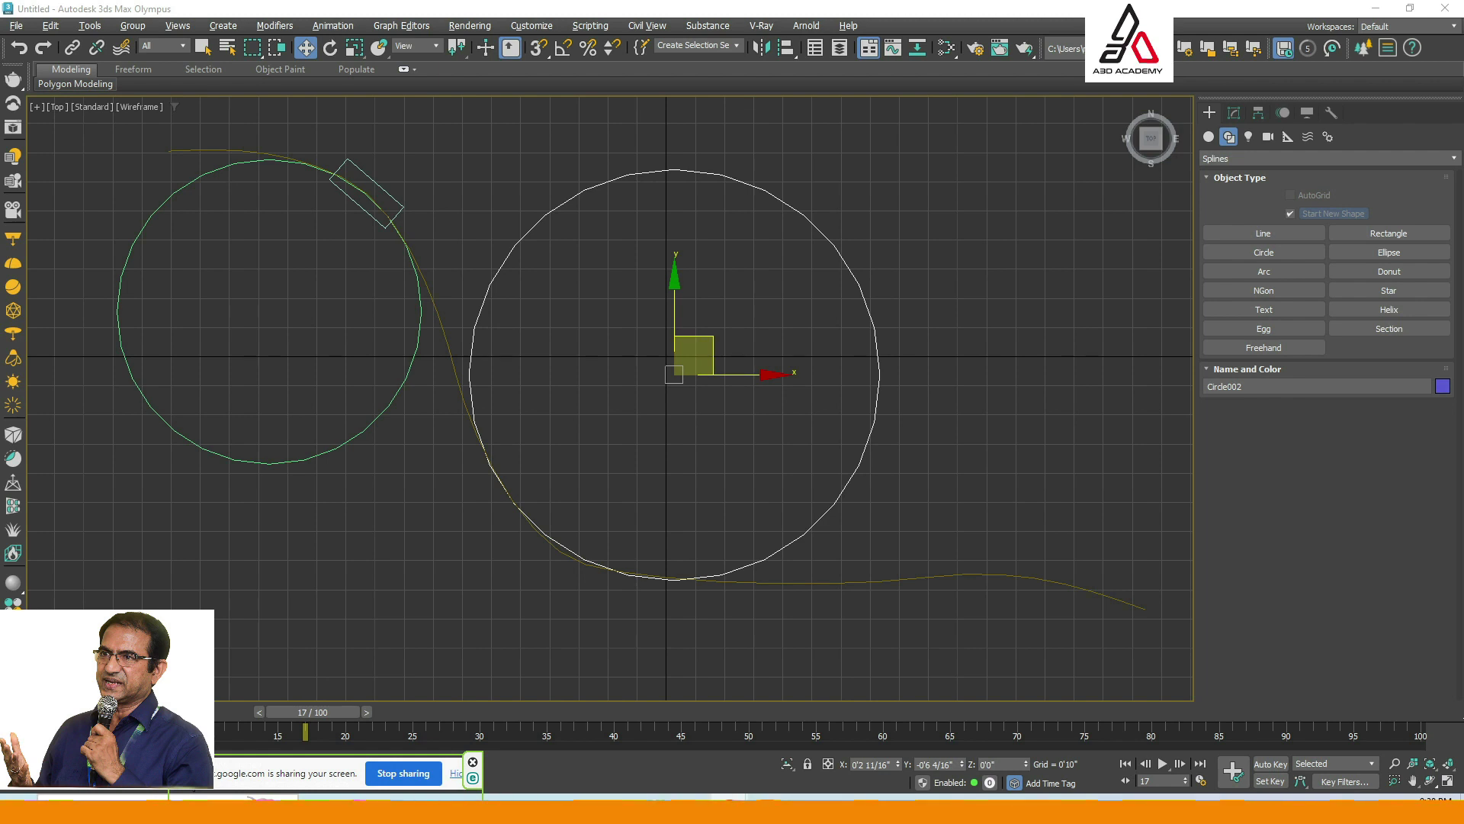
{"action": "key", "text": "alt+Tab"}
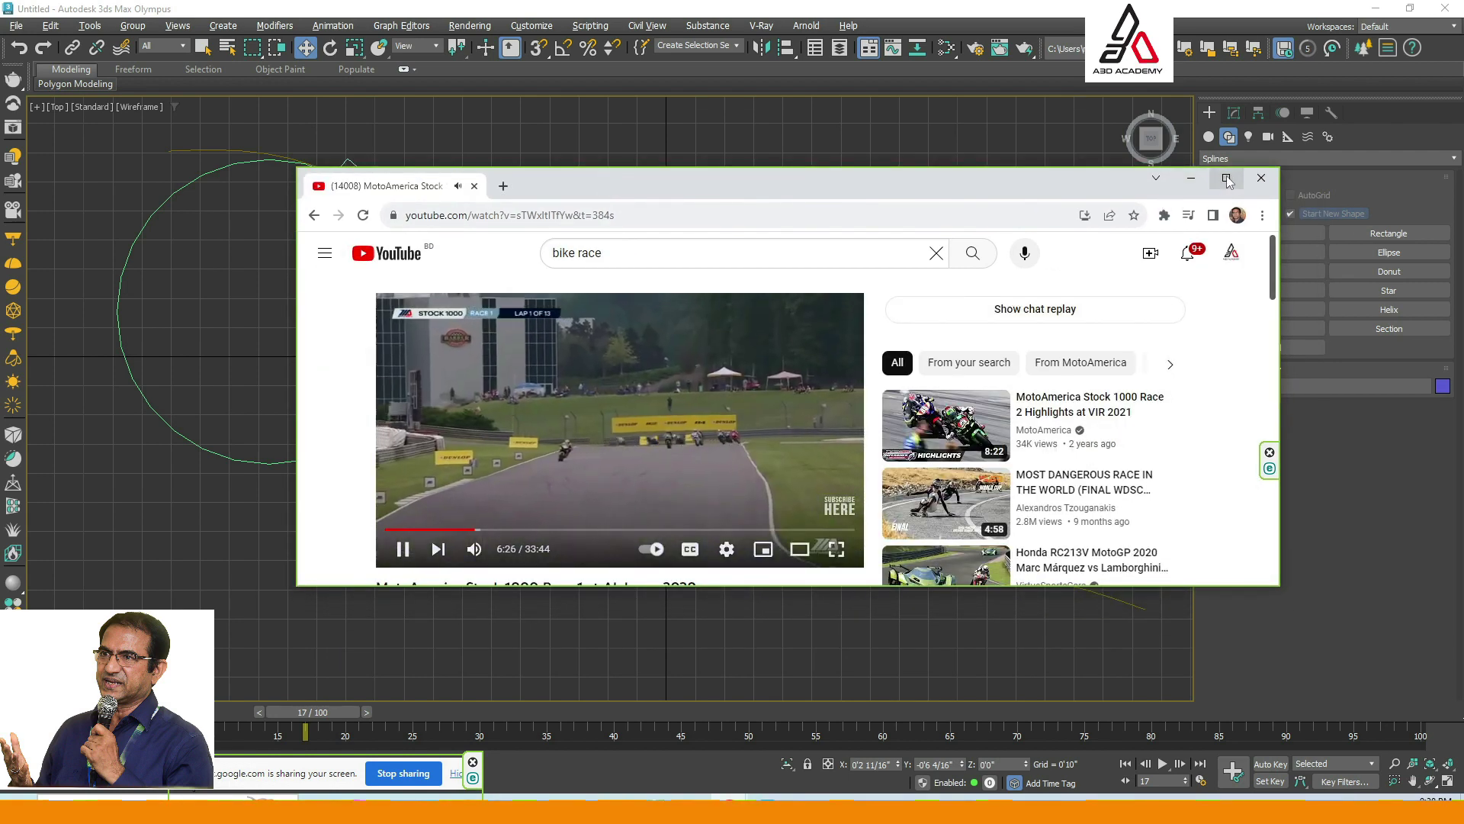
Maximize the bike-race video window, watch it, then close the browser.
{"action": "left_click", "coordinate": [1226, 178]}
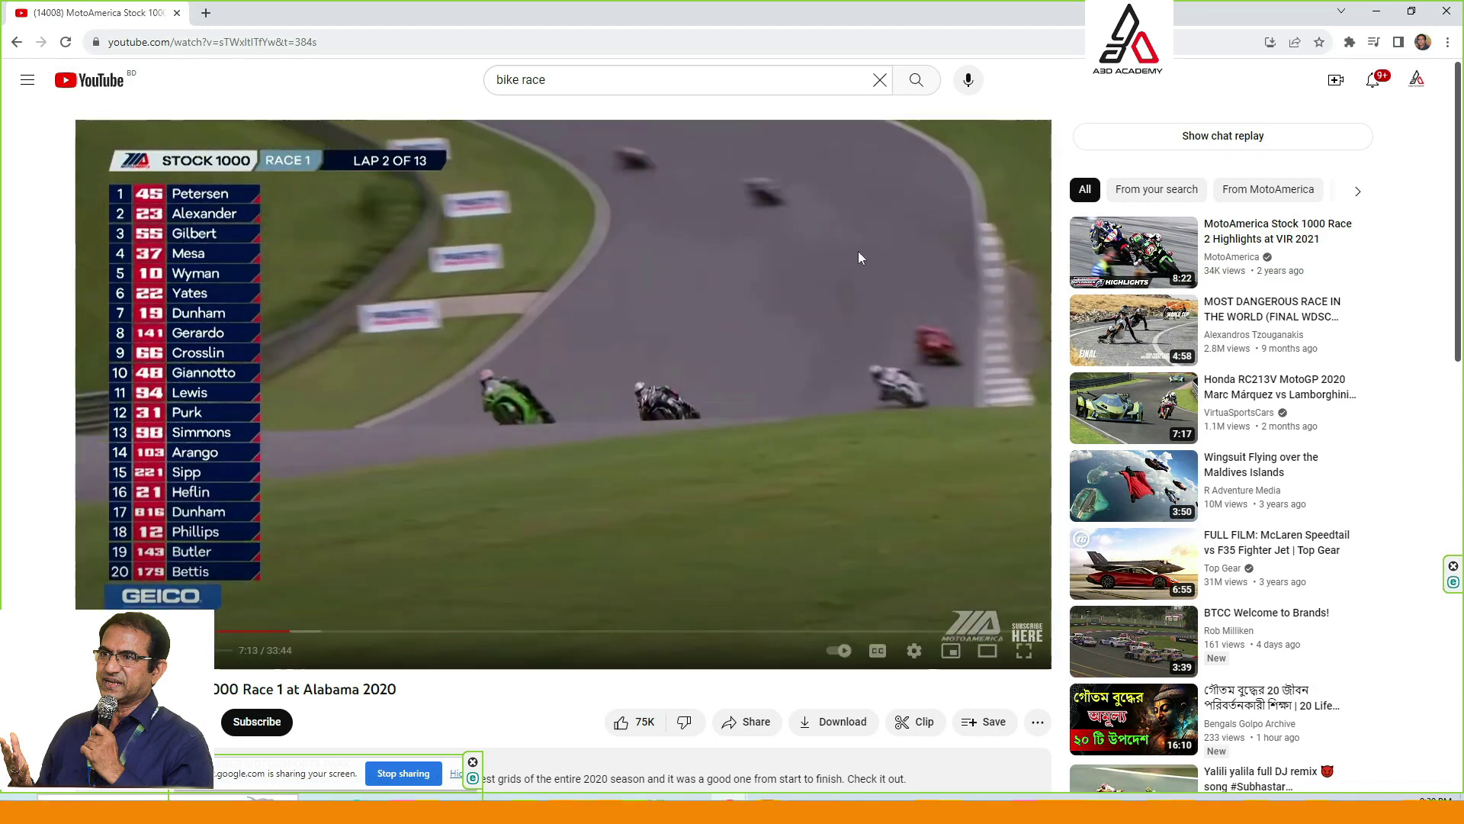
{"action": "mouse_move", "coordinate": [1129, 241]}
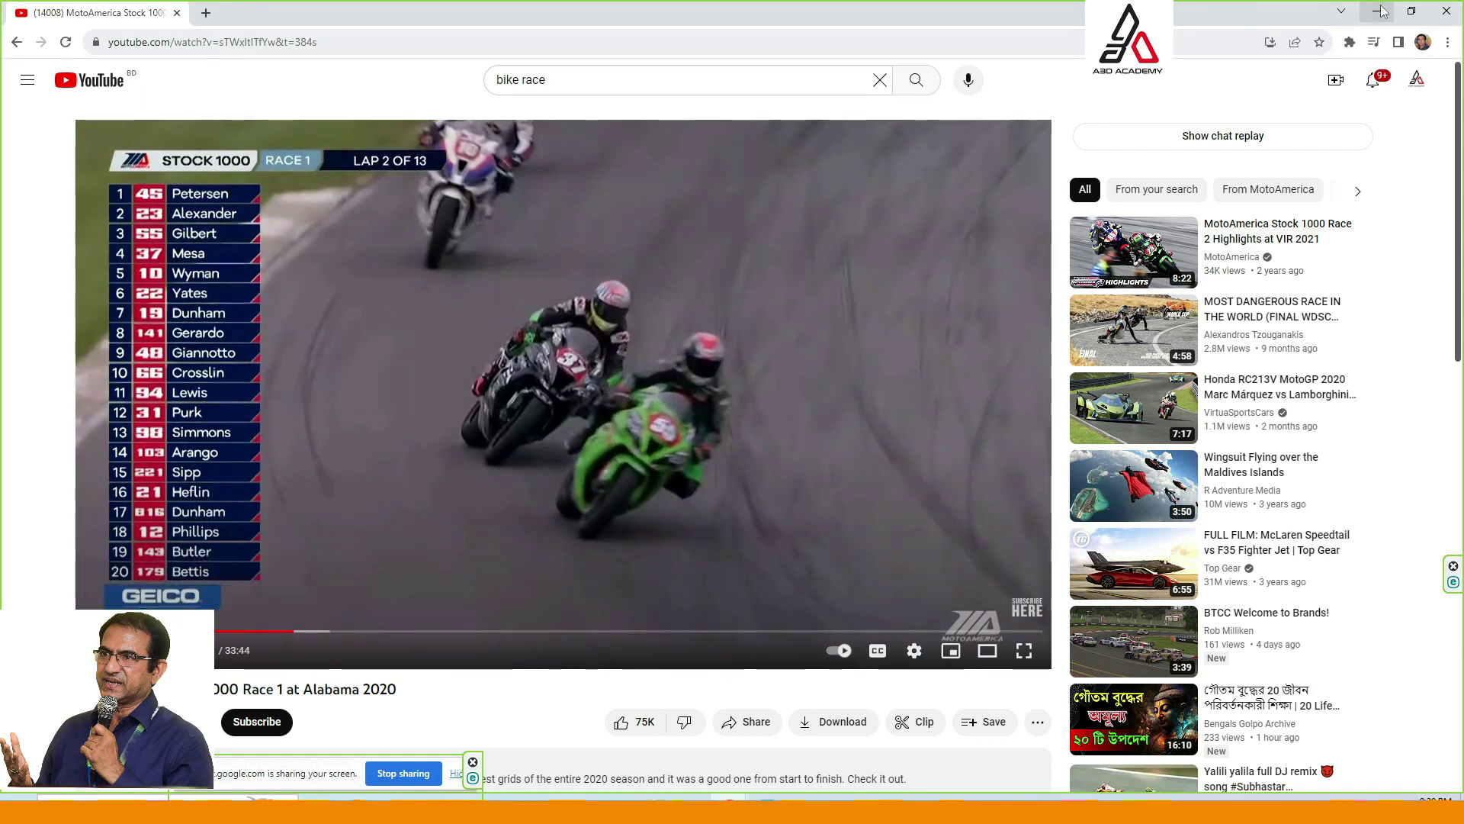
{"action": "left_click", "coordinate": [1447, 12]}
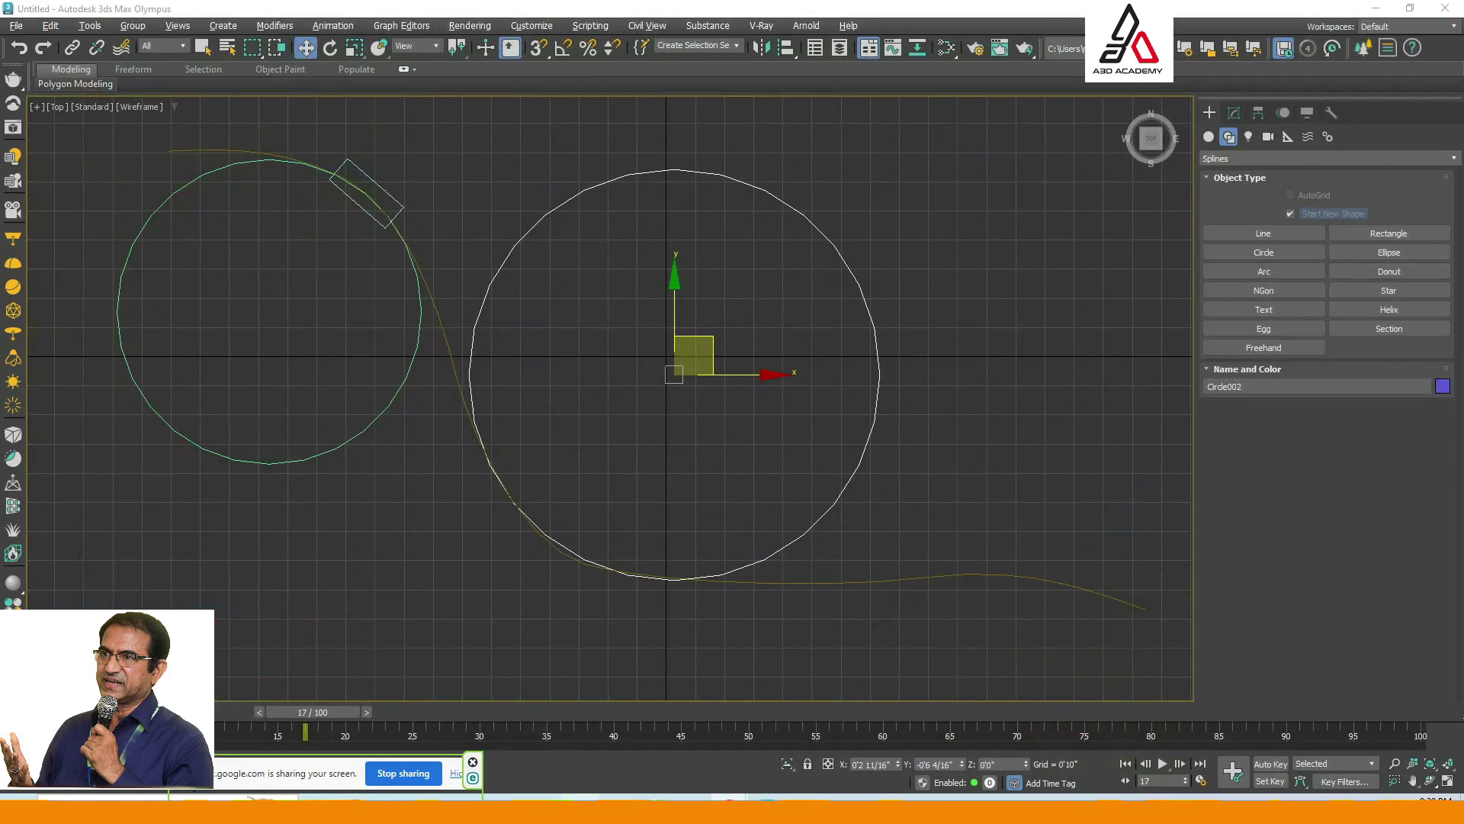
Switch to Photoshop from the Windows taskbar.
{"action": "left_click", "coordinate": [620, 797]}
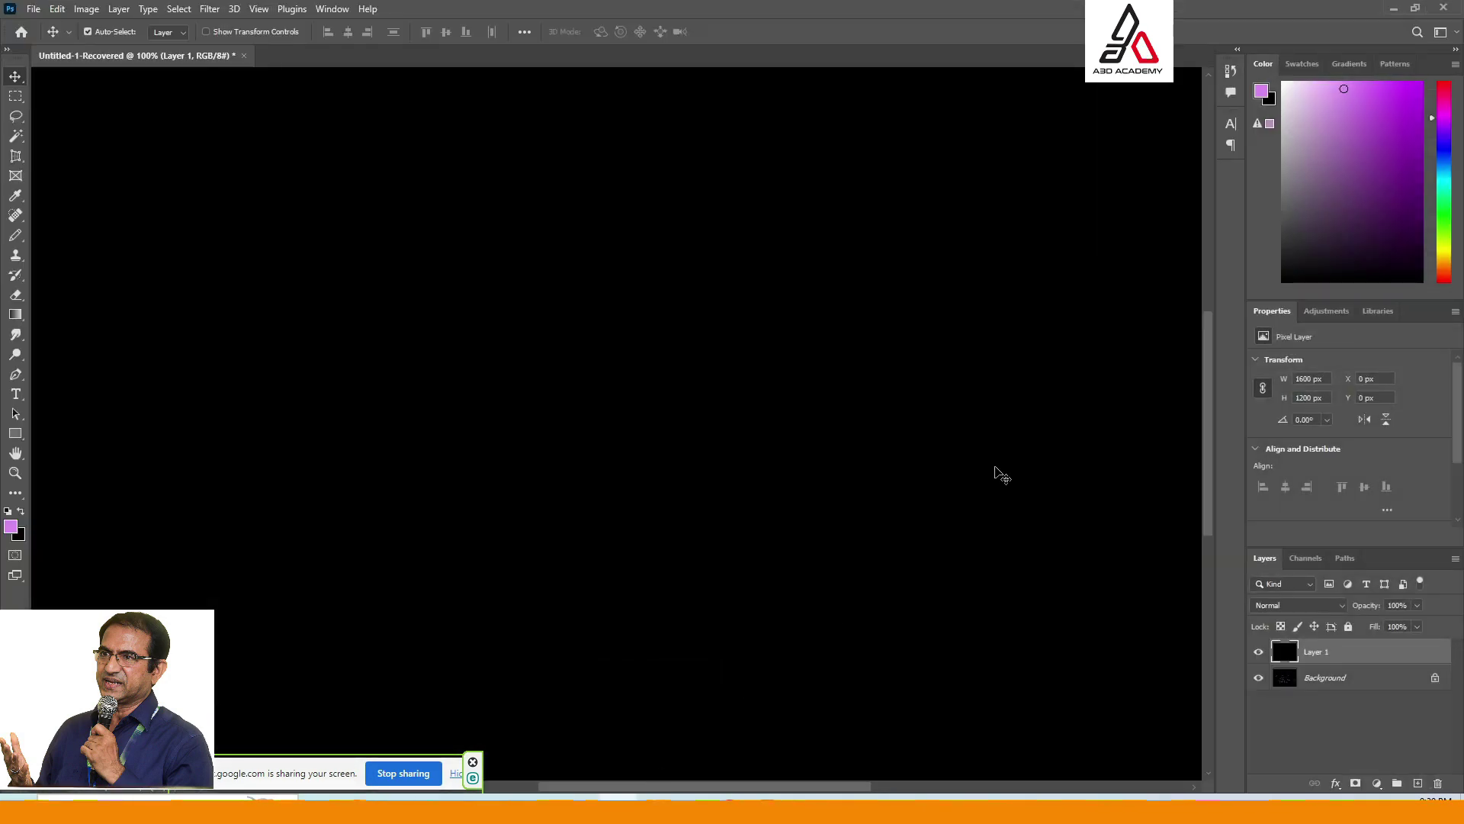
With the Pencil, sketch a hand with a raised finger and a string looped round it.
{"action": "left_click", "coordinate": [17, 237]}
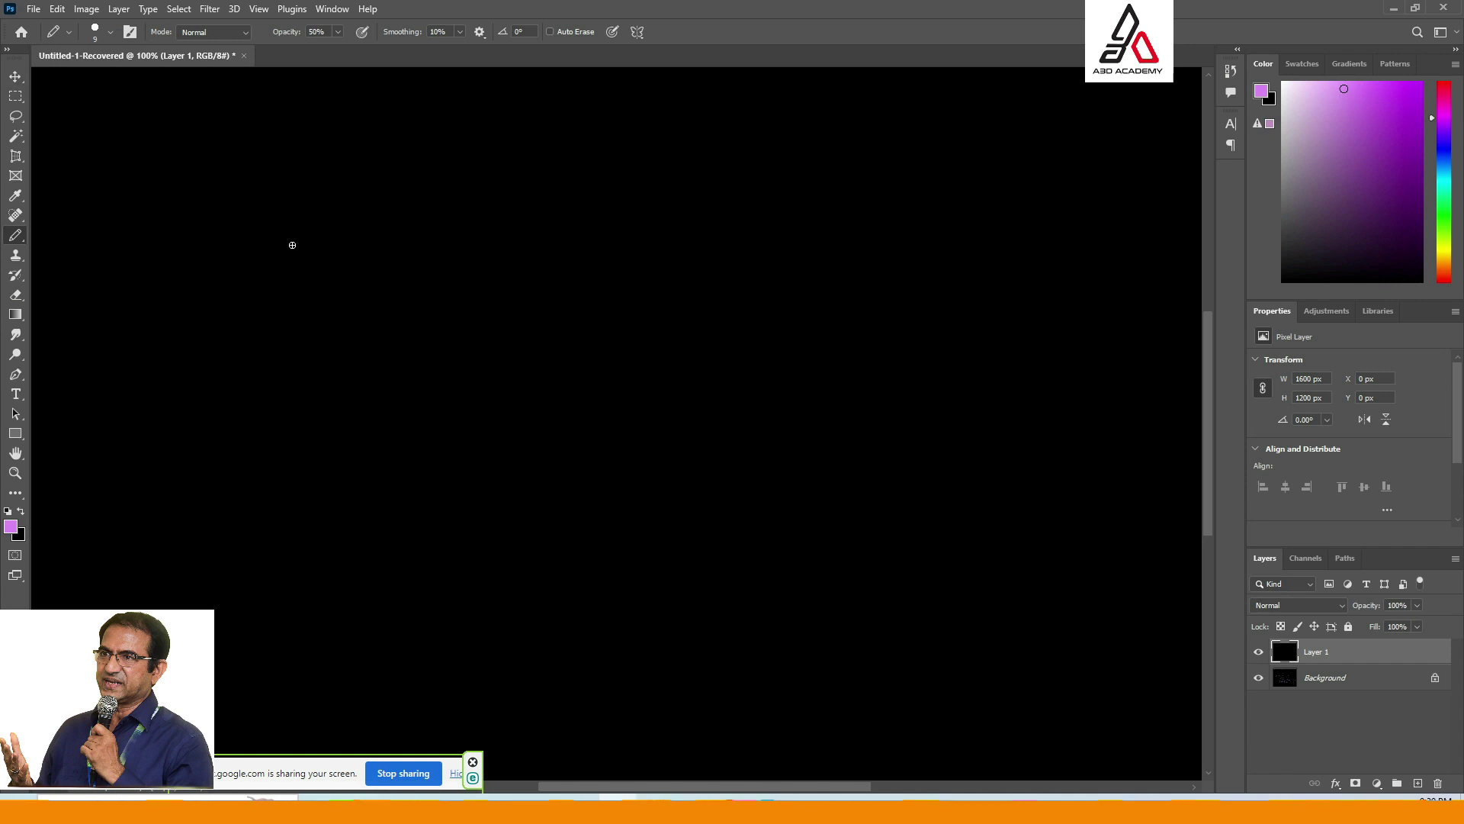
{"action": "left_click_drag", "start_coordinate": [168, 288], "coordinate": [194, 273]}
{"action": "mouse_move", "coordinate": [568, 433]}
{"action": "left_mouse_down"}
{"action": "mouse_move", "coordinate": [582, 346]}
{"action": "mouse_move", "coordinate": [599, 421]}
{"action": "mouse_move", "coordinate": [648, 398]}
{"action": "mouse_move", "coordinate": [650, 441]}
{"action": "mouse_move", "coordinate": [669, 424]}
{"action": "mouse_move", "coordinate": [676, 474]}
{"action": "mouse_move", "coordinate": [643, 486]}
{"action": "mouse_move", "coordinate": [637, 523]}
{"action": "mouse_move", "coordinate": [586, 519]}
{"action": "mouse_move", "coordinate": [631, 594]}
{"action": "left_mouse_up"}
{"action": "left_click_drag", "start_coordinate": [586, 528], "coordinate": [577, 599]}
{"action": "mouse_move", "coordinate": [608, 373]}
{"action": "left_mouse_down"}
{"action": "mouse_move", "coordinate": [551, 387]}
{"action": "mouse_move", "coordinate": [612, 381]}
{"action": "mouse_move", "coordinate": [892, 279]}
{"action": "mouse_move", "coordinate": [868, 281]}
{"action": "mouse_move", "coordinate": [909, 290]}
{"action": "mouse_move", "coordinate": [904, 267]}
{"action": "mouse_move", "coordinate": [866, 281]}
{"action": "left_mouse_up"}
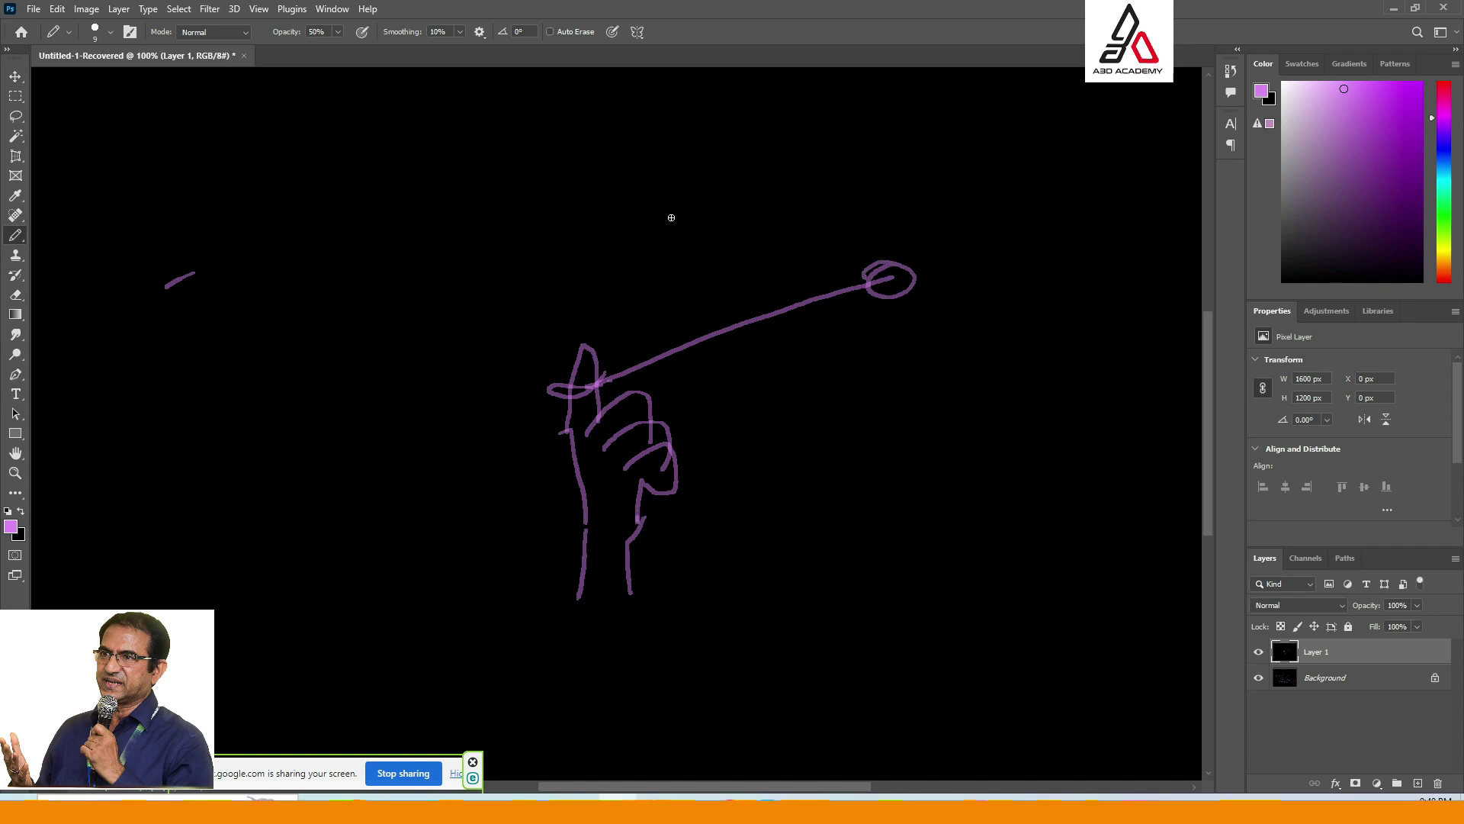
Draw the ball's circular path, an outward arrow, an inward arrowhead and tick marks on the string.
{"action": "mouse_move", "coordinate": [672, 217]}
{"action": "left_mouse_down"}
{"action": "mouse_move", "coordinate": [896, 278]}
{"action": "mouse_move", "coordinate": [922, 322]}
{"action": "mouse_move", "coordinate": [903, 403]}
{"action": "mouse_move", "coordinate": [858, 472]}
{"action": "left_mouse_up"}
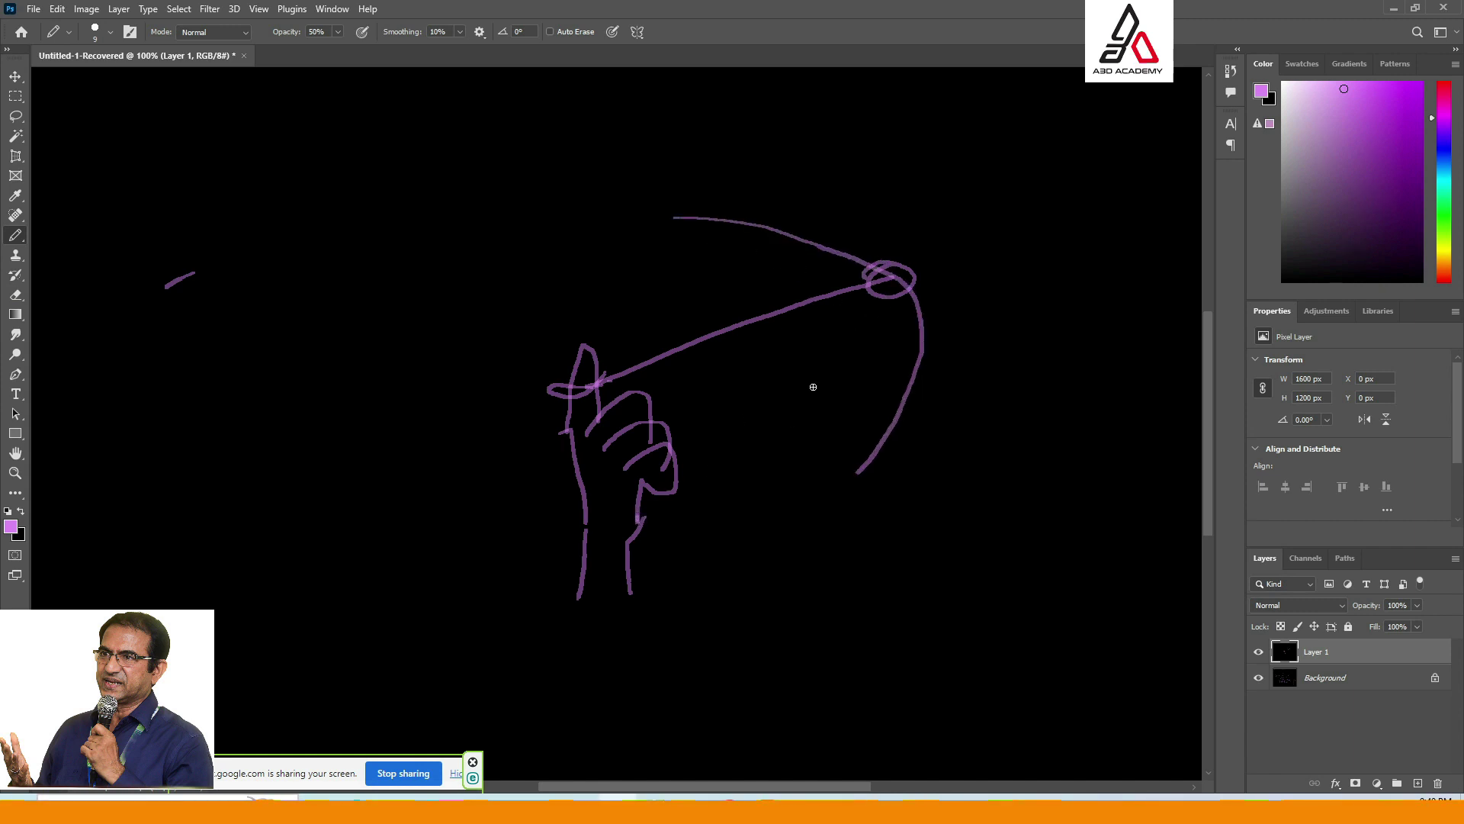
{"action": "left_click_drag", "start_coordinate": [683, 217], "coordinate": [545, 246]}
{"action": "mouse_move", "coordinate": [904, 279]}
{"action": "left_mouse_down"}
{"action": "mouse_move", "coordinate": [1048, 234]}
{"action": "mouse_move", "coordinate": [1013, 267]}
{"action": "left_mouse_up"}
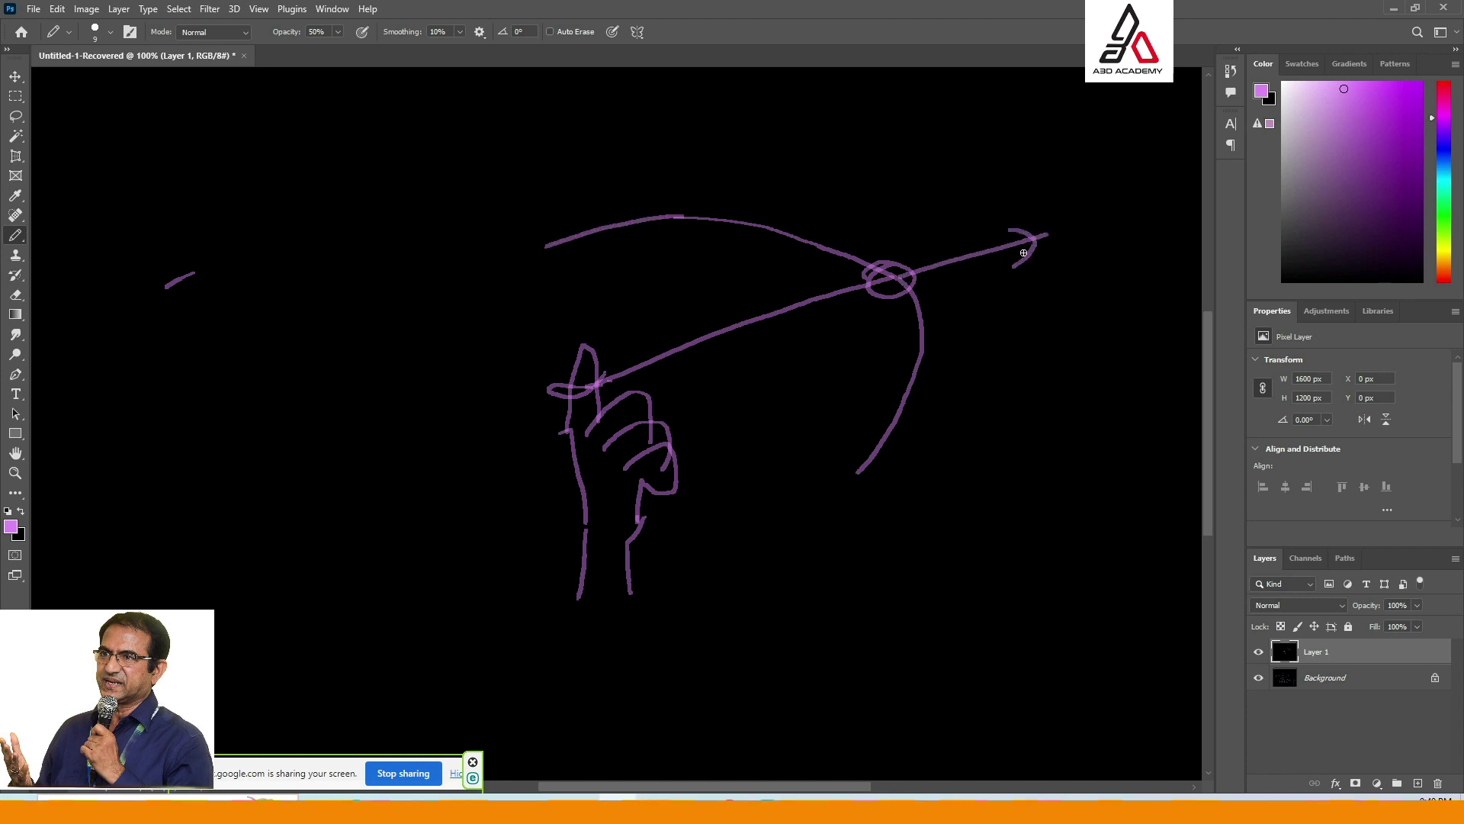
{"action": "mouse_move", "coordinate": [796, 293]}
{"action": "left_mouse_down"}
{"action": "mouse_move", "coordinate": [765, 314]}
{"action": "mouse_move", "coordinate": [792, 322]}
{"action": "left_mouse_up"}
{"action": "left_click_drag", "start_coordinate": [721, 318], "coordinate": [748, 336]}
{"action": "left_click_drag", "start_coordinate": [711, 320], "coordinate": [743, 338]}
Add a left-pointing arrow above the arc and a tangent arrow with a 90° mark.
{"action": "left_click_drag", "start_coordinate": [807, 173], "coordinate": [681, 162]}
{"action": "mouse_move", "coordinate": [711, 181]}
{"action": "left_mouse_down"}
{"action": "mouse_move", "coordinate": [681, 162]}
{"action": "mouse_move", "coordinate": [707, 150]}
{"action": "left_mouse_up"}
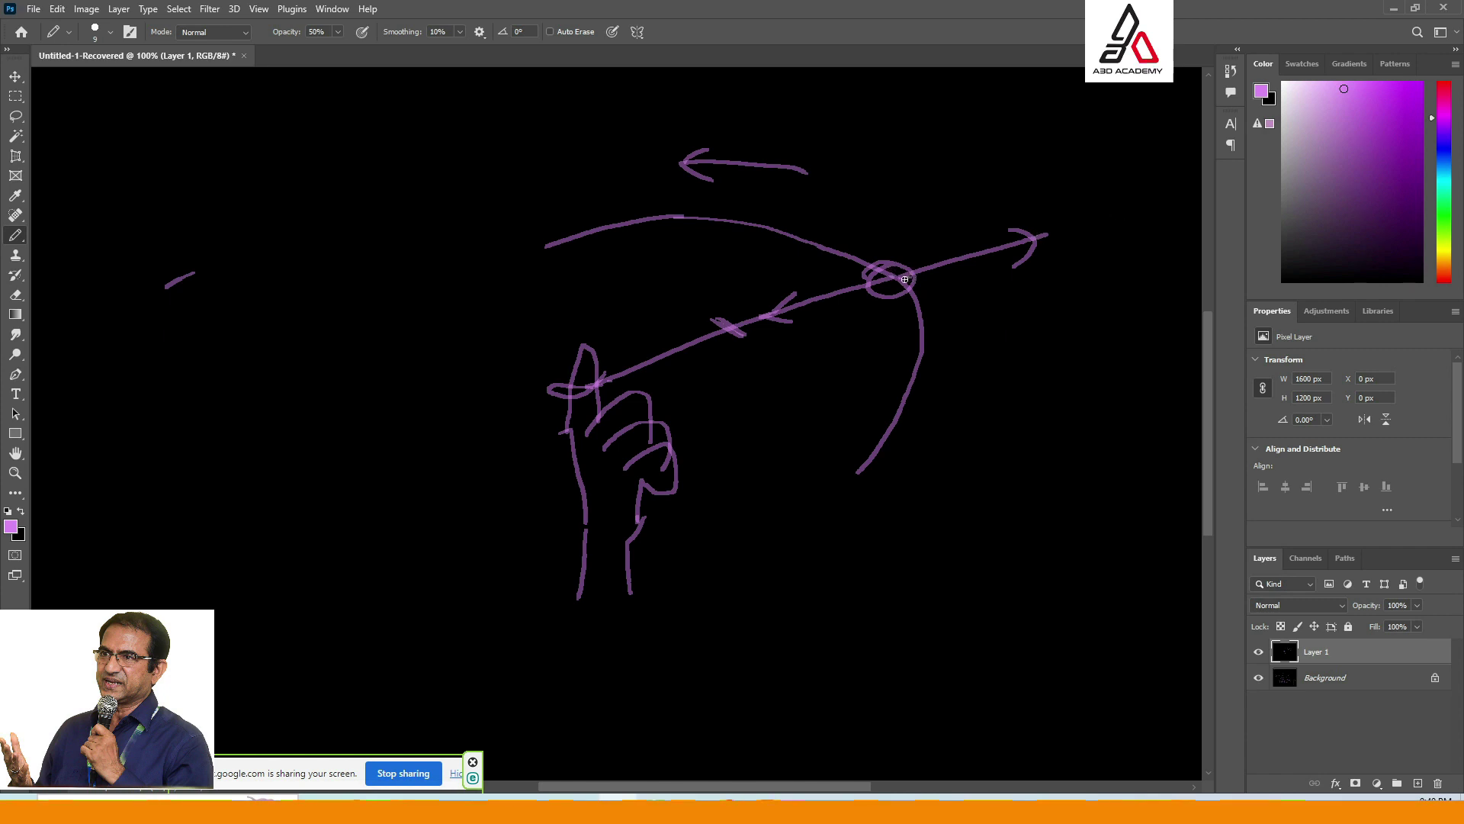
{"action": "mouse_move", "coordinate": [904, 279]}
{"action": "left_mouse_down"}
{"action": "mouse_move", "coordinate": [778, 198]}
{"action": "mouse_move", "coordinate": [824, 191]}
{"action": "left_mouse_up"}
{"action": "mouse_move", "coordinate": [858, 256]}
{"action": "left_mouse_down"}
{"action": "mouse_move", "coordinate": [826, 265]}
{"action": "mouse_move", "coordinate": [859, 289]}
{"action": "left_mouse_up"}
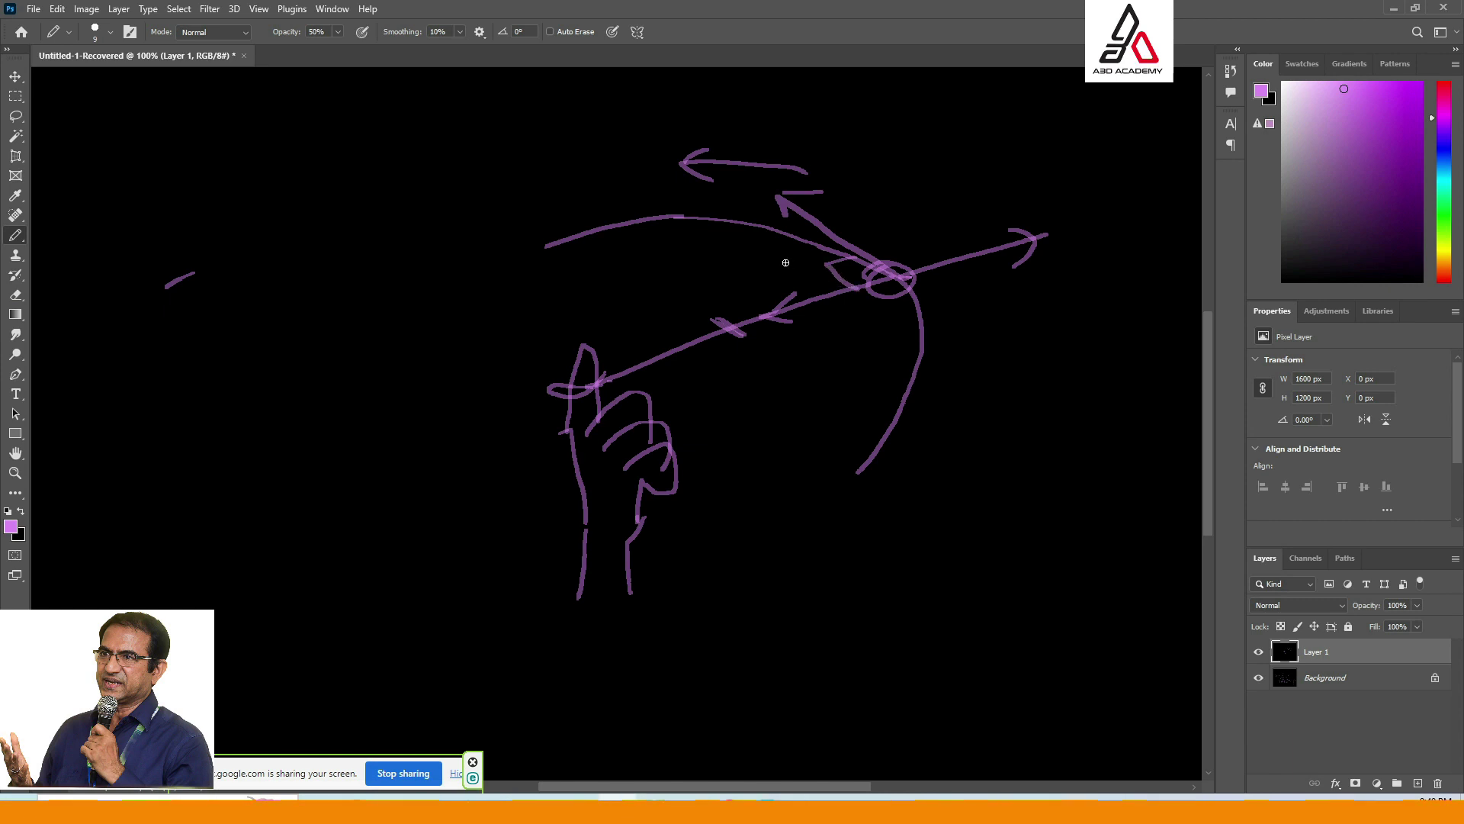
{"action": "mouse_move", "coordinate": [779, 263]}
{"action": "left_mouse_down"}
{"action": "mouse_move", "coordinate": [778, 284]}
{"action": "mouse_move", "coordinate": [812, 256]}
{"action": "left_mouse_up"}
Write 'Centrifugal Force' above the sketch and 'Centripetal Force' below it.
{"action": "mouse_move", "coordinate": [578, 94]}
{"action": "left_mouse_down"}
{"action": "mouse_move", "coordinate": [569, 119]}
{"action": "mouse_move", "coordinate": [640, 120]}
{"action": "left_mouse_up"}
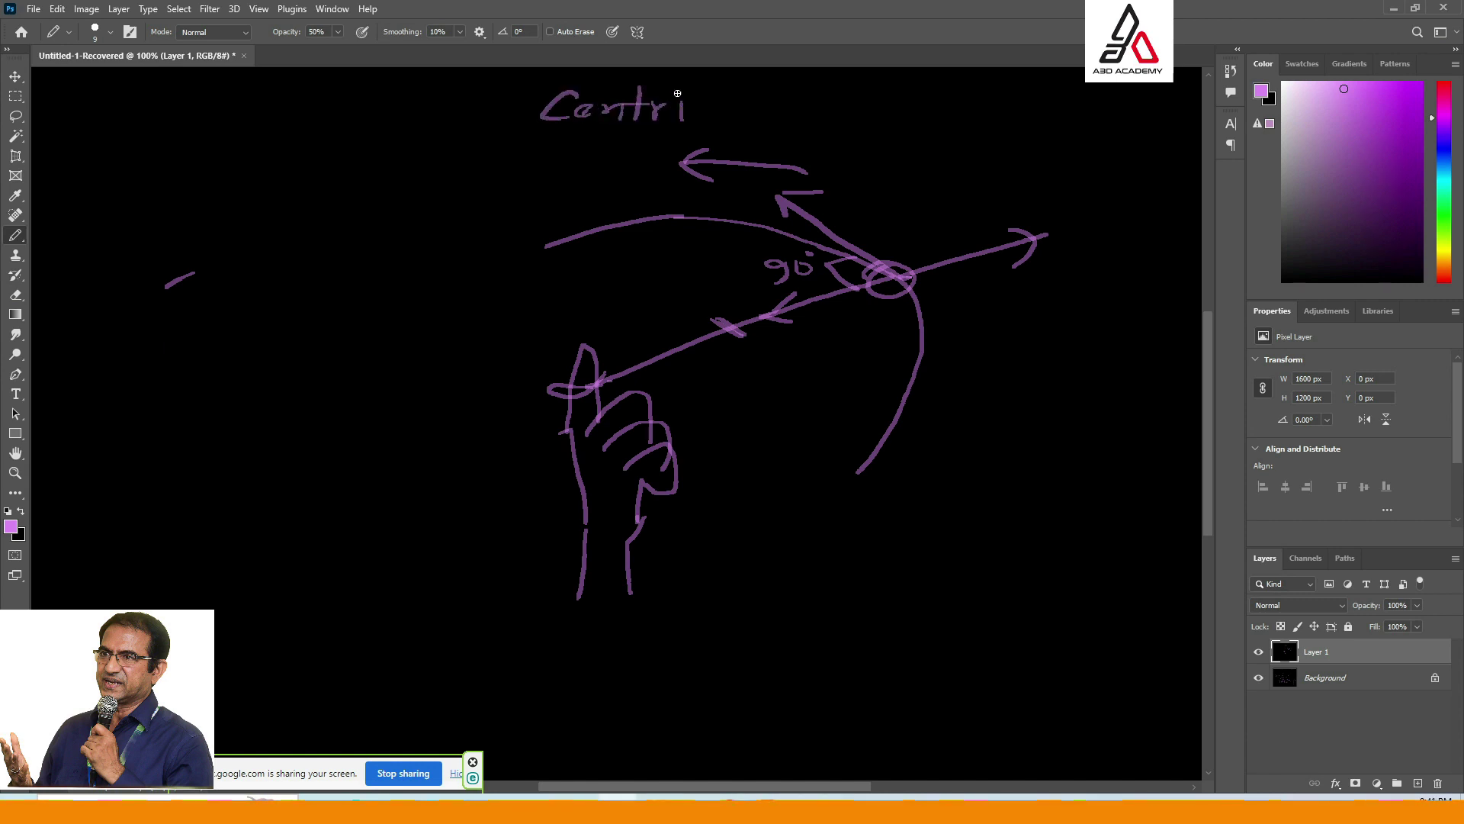
{"action": "mouse_move", "coordinate": [709, 83]}
{"action": "left_mouse_down"}
{"action": "mouse_move", "coordinate": [695, 133]}
{"action": "mouse_move", "coordinate": [704, 106]}
{"action": "left_mouse_up"}
{"action": "mouse_move", "coordinate": [709, 101]}
{"action": "left_mouse_down"}
{"action": "mouse_move", "coordinate": [745, 112]}
{"action": "mouse_move", "coordinate": [740, 130]}
{"action": "mouse_move", "coordinate": [796, 116]}
{"action": "left_mouse_up"}
{"action": "mouse_move", "coordinate": [807, 86]}
{"action": "left_mouse_down"}
{"action": "mouse_move", "coordinate": [805, 116]}
{"action": "mouse_move", "coordinate": [841, 124]}
{"action": "mouse_move", "coordinate": [875, 88]}
{"action": "left_mouse_up"}
{"action": "mouse_move", "coordinate": [842, 102]}
{"action": "left_mouse_down"}
{"action": "mouse_move", "coordinate": [870, 90]}
{"action": "mouse_move", "coordinate": [873, 113]}
{"action": "mouse_move", "coordinate": [924, 119]}
{"action": "mouse_move", "coordinate": [959, 119]}
{"action": "left_mouse_up"}
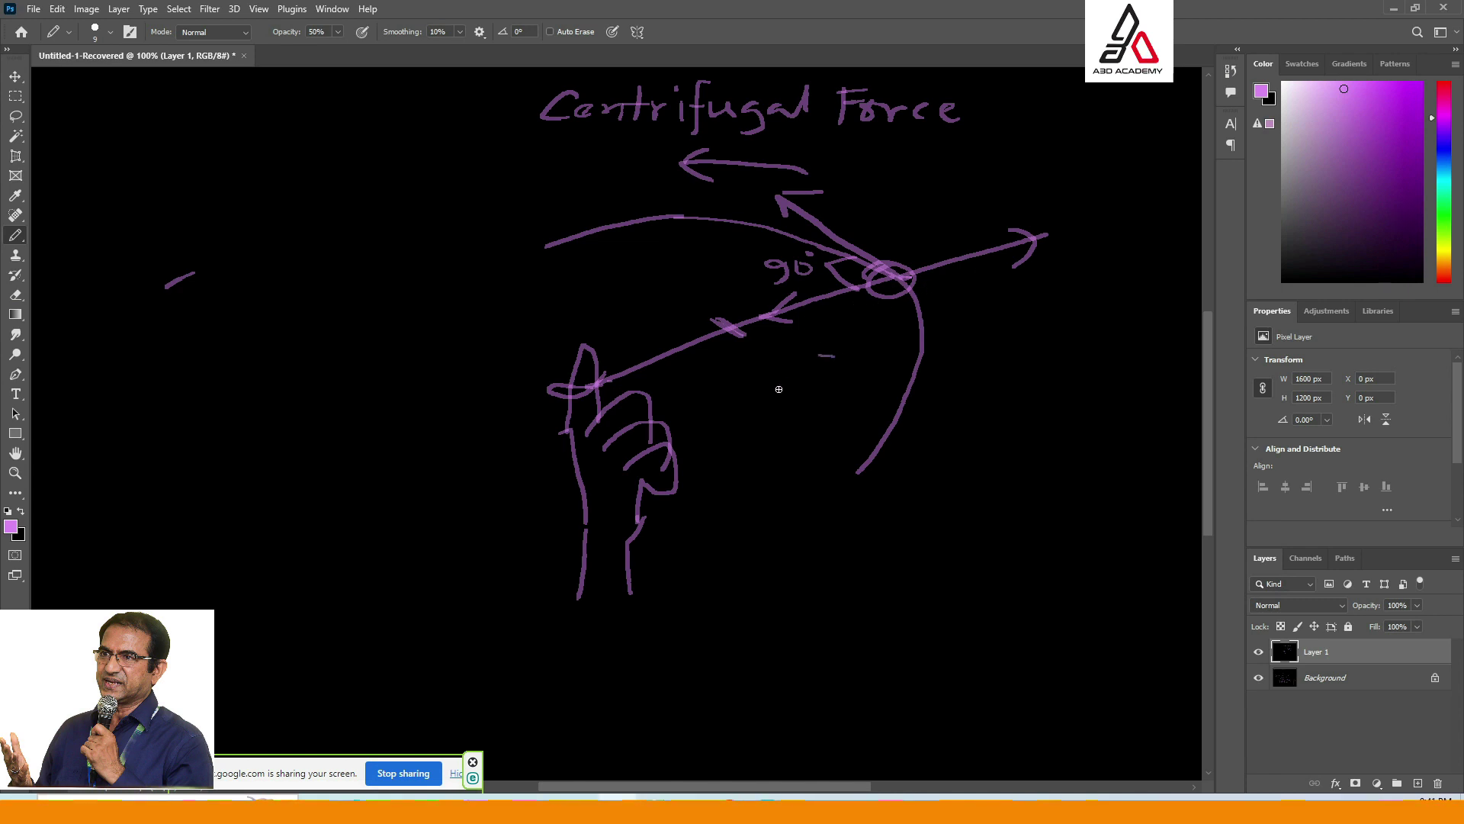
{"action": "mouse_move", "coordinate": [781, 486]}
{"action": "left_mouse_down"}
{"action": "mouse_move", "coordinate": [771, 527]}
{"action": "mouse_move", "coordinate": [811, 534]}
{"action": "mouse_move", "coordinate": [845, 504]}
{"action": "mouse_move", "coordinate": [863, 528]}
{"action": "mouse_move", "coordinate": [894, 496]}
{"action": "mouse_move", "coordinate": [949, 520]}
{"action": "mouse_move", "coordinate": [1068, 488]}
{"action": "mouse_move", "coordinate": [1108, 513]}
{"action": "mouse_move", "coordinate": [1181, 509]}
{"action": "mouse_move", "coordinate": [1104, 498]}
{"action": "left_mouse_up"}
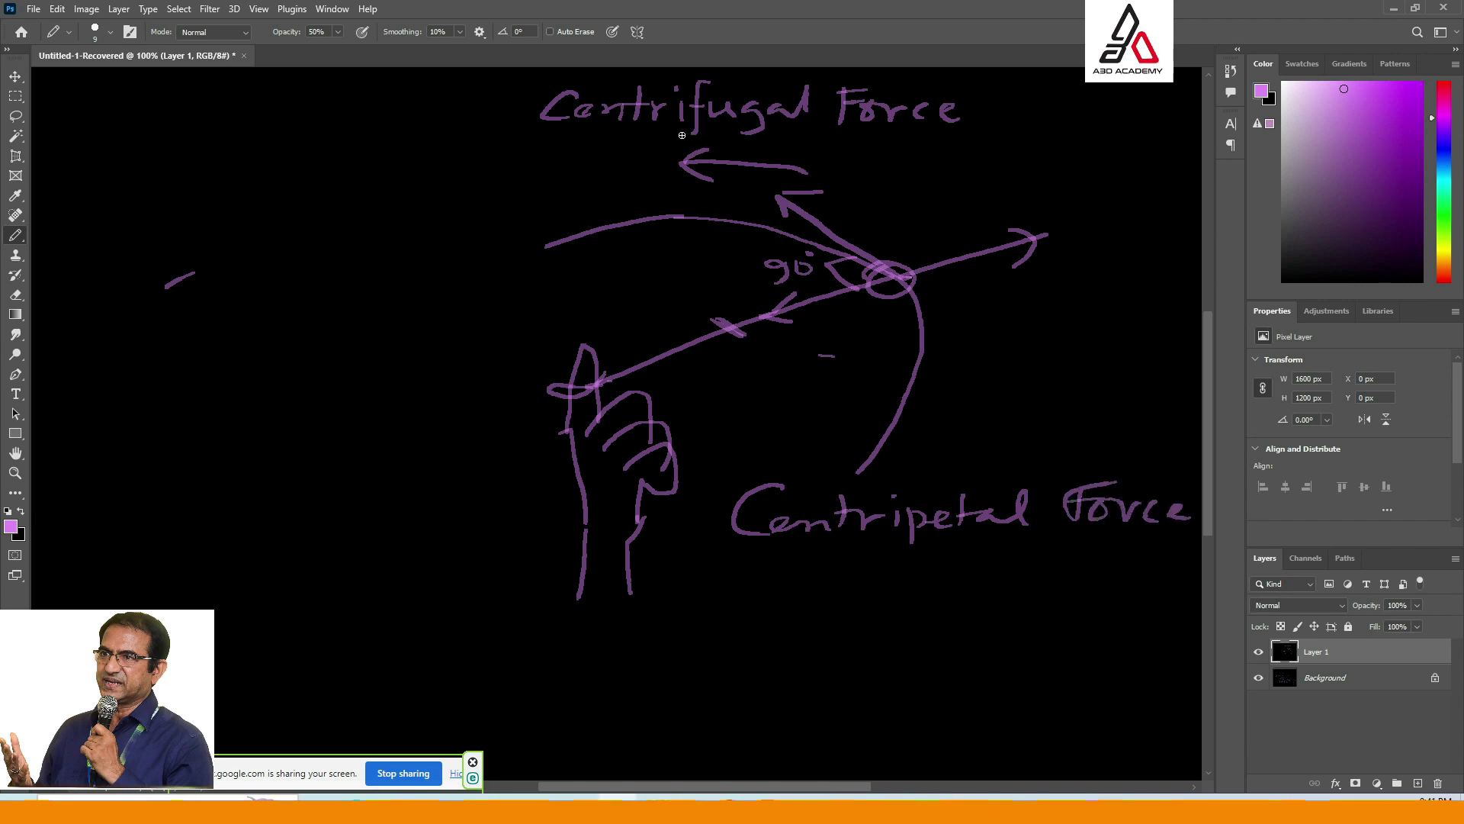
Write the word-root note 'fugo … to fly' beside the arrow.
{"action": "mouse_move", "coordinate": [552, 151]}
{"action": "left_mouse_down"}
{"action": "mouse_move", "coordinate": [510, 196]}
{"action": "mouse_move", "coordinate": [544, 167]}
{"action": "mouse_move", "coordinate": [592, 198]}
{"action": "mouse_move", "coordinate": [635, 170]}
{"action": "left_mouse_up"}
{"action": "mouse_move", "coordinate": [522, 208]}
{"action": "left_mouse_down"}
{"action": "mouse_move", "coordinate": [496, 225]}
{"action": "mouse_move", "coordinate": [534, 223]}
{"action": "left_mouse_up"}
{"action": "left_click_drag", "start_coordinate": [543, 223], "coordinate": [565, 246]}
{"action": "left_click_drag", "start_coordinate": [565, 246], "coordinate": [569, 231]}
{"action": "mouse_move", "coordinate": [585, 229]}
{"action": "left_mouse_down"}
{"action": "mouse_move", "coordinate": [617, 226]}
{"action": "mouse_move", "coordinate": [611, 259]}
{"action": "left_mouse_up"}
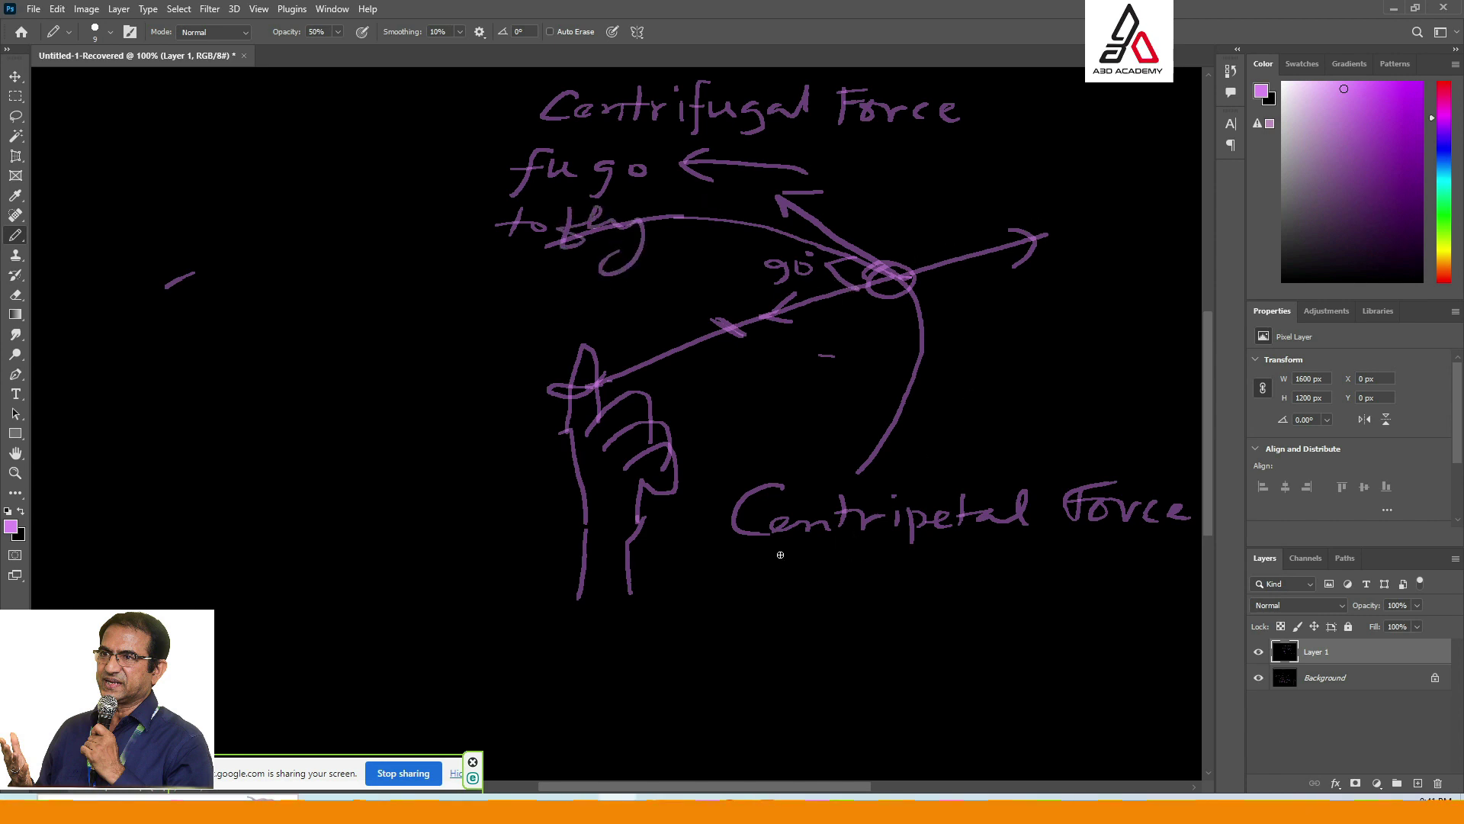
Underline the roots of Centripetal and write the note 'pe … to seek' below.
{"action": "left_click_drag", "start_coordinate": [758, 568], "coordinate": [965, 545]}
{"action": "left_click_drag", "start_coordinate": [1002, 539], "coordinate": [1031, 537]}
{"action": "mouse_move", "coordinate": [823, 598]}
{"action": "left_mouse_down"}
{"action": "mouse_move", "coordinate": [820, 633]}
{"action": "mouse_move", "coordinate": [846, 610]}
{"action": "left_mouse_up"}
{"action": "left_click_drag", "start_coordinate": [854, 610], "coordinate": [907, 611]}
{"action": "mouse_move", "coordinate": [899, 604]}
{"action": "left_mouse_down"}
{"action": "mouse_move", "coordinate": [937, 606]}
{"action": "mouse_move", "coordinate": [935, 617]}
{"action": "mouse_move", "coordinate": [866, 640]}
{"action": "mouse_move", "coordinate": [953, 631]}
{"action": "left_mouse_up"}
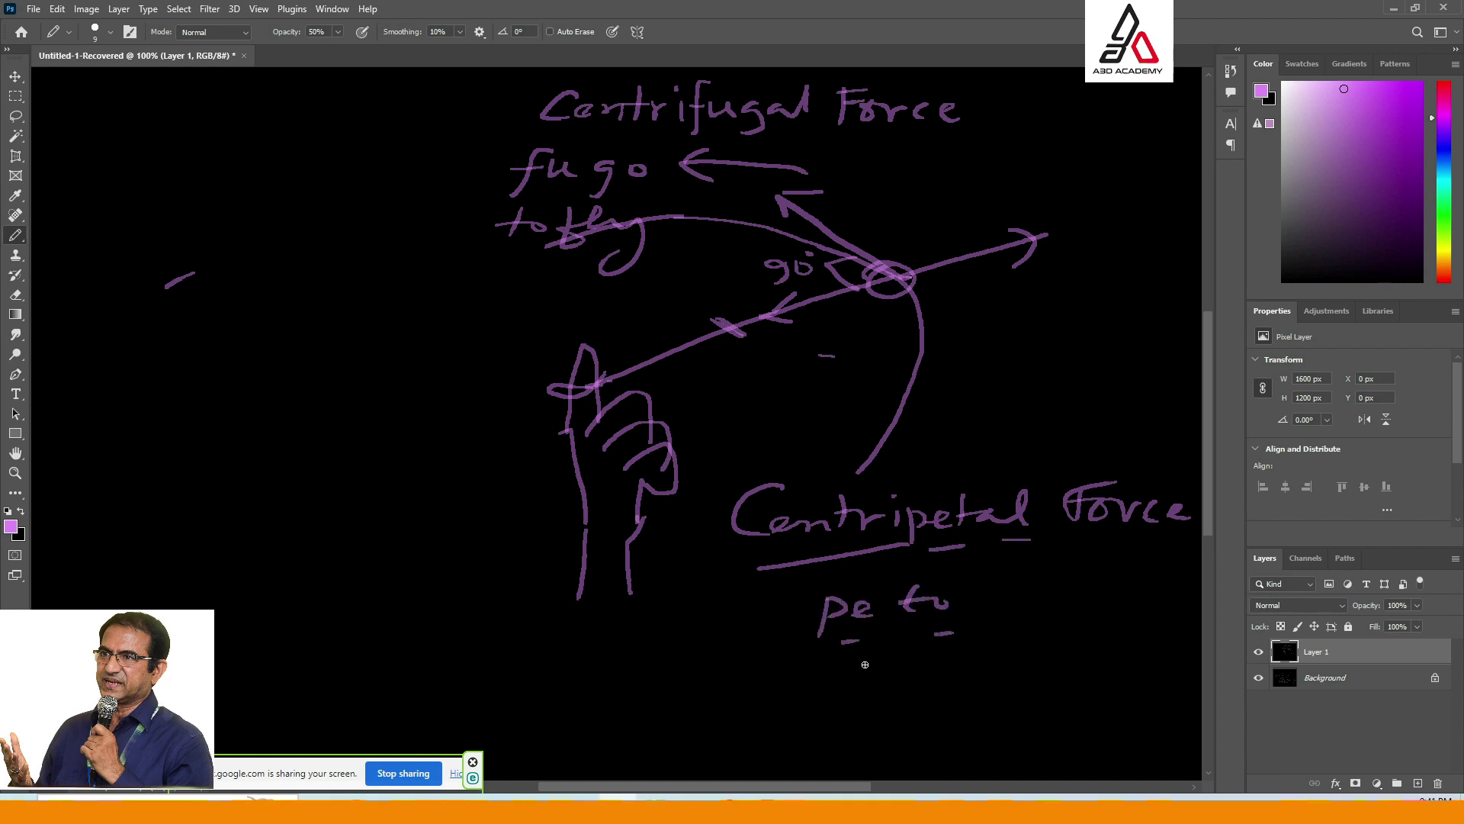
{"action": "mouse_move", "coordinate": [867, 657]}
{"action": "left_mouse_down"}
{"action": "mouse_move", "coordinate": [860, 690]}
{"action": "mouse_move", "coordinate": [901, 675]}
{"action": "mouse_move", "coordinate": [1027, 678]}
{"action": "mouse_move", "coordinate": [1021, 691]}
{"action": "left_mouse_up"}
{"action": "left_click_drag", "start_coordinate": [1049, 665], "coordinate": [1064, 700]}
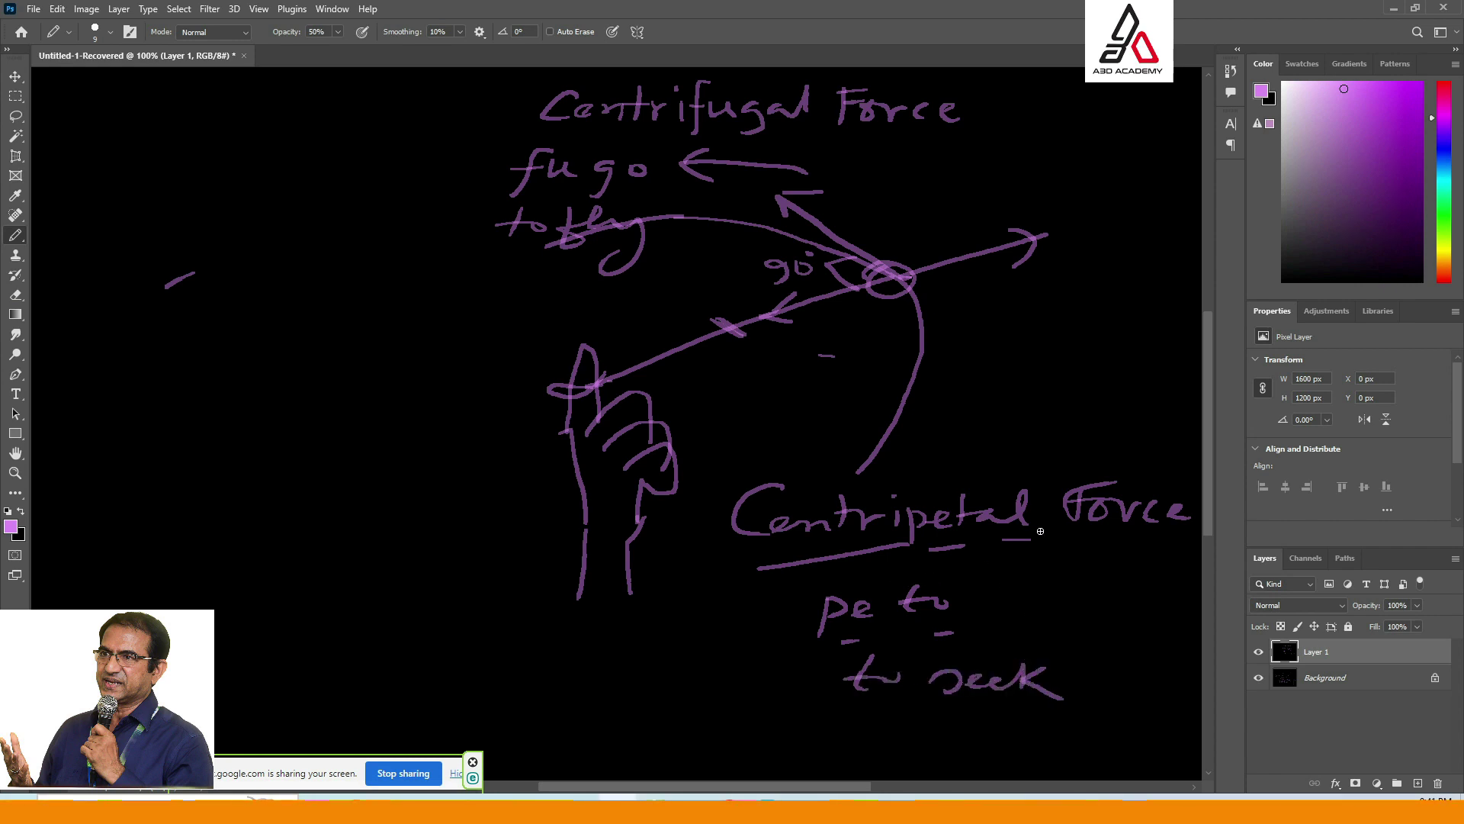
Label the ball m and the string r, and write the formula F = mv²/r.
{"action": "mouse_move", "coordinate": [895, 223]}
{"action": "left_mouse_down"}
{"action": "mouse_move", "coordinate": [902, 241]}
{"action": "mouse_move", "coordinate": [932, 238]}
{"action": "left_mouse_up"}
{"action": "left_click_drag", "start_coordinate": [684, 290], "coordinate": [713, 287]}
{"action": "left_click_drag", "start_coordinate": [1048, 157], "coordinate": [1034, 199]}
{"action": "mouse_move", "coordinate": [1042, 159]}
{"action": "left_mouse_down"}
{"action": "mouse_move", "coordinate": [1066, 153]}
{"action": "mouse_move", "coordinate": [1061, 174]}
{"action": "mouse_move", "coordinate": [1186, 149]}
{"action": "left_mouse_up"}
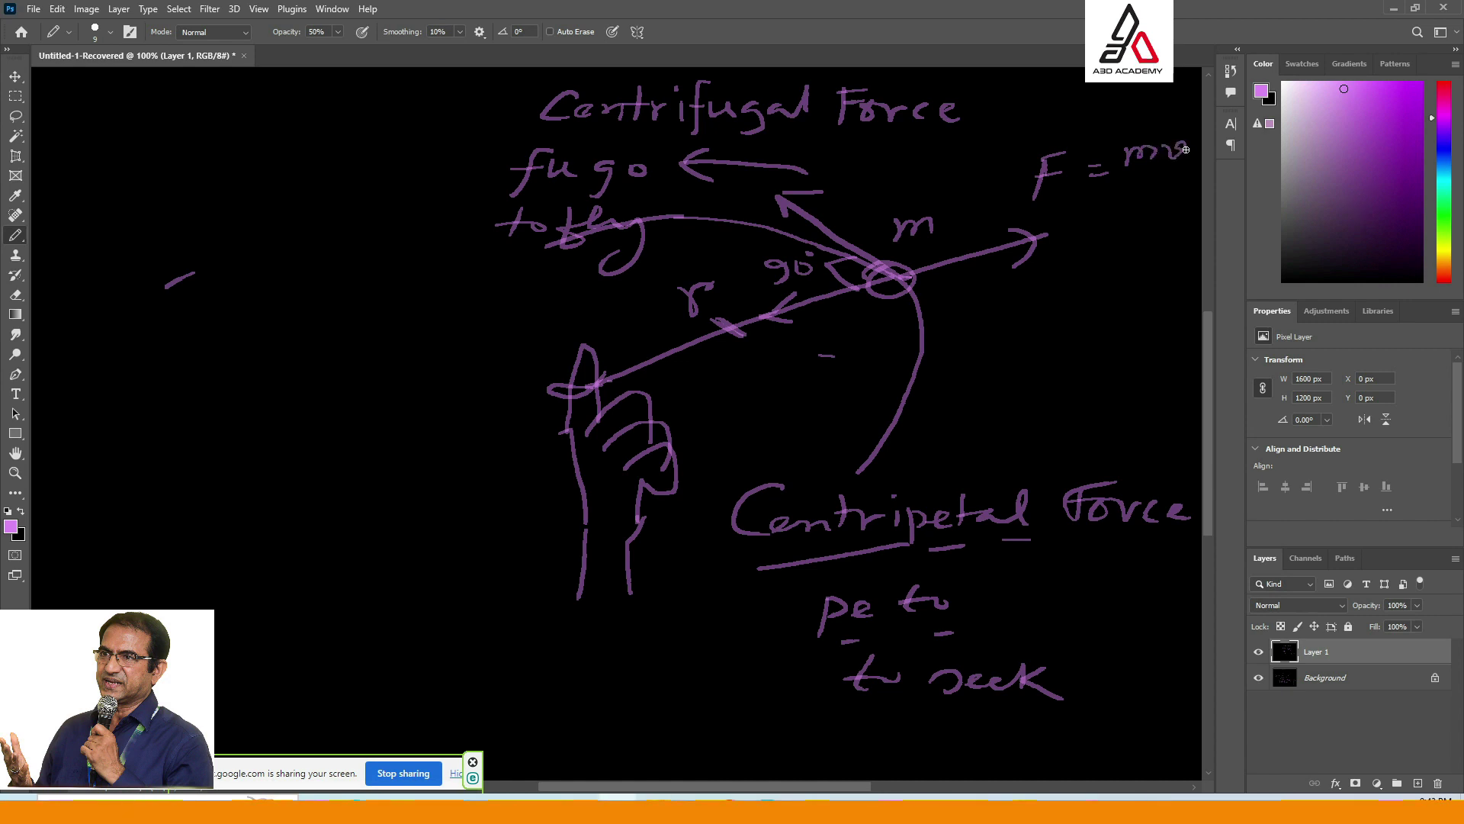
{"action": "mouse_move", "coordinate": [1115, 182]}
{"action": "left_mouse_down"}
{"action": "mouse_move", "coordinate": [1187, 175]}
{"action": "mouse_move", "coordinate": [1169, 191]}
{"action": "left_mouse_up"}
Add a new black-filled layer and draw a curved track line, undoing a stray stroke.
{"action": "left_click", "coordinate": [1417, 783]}
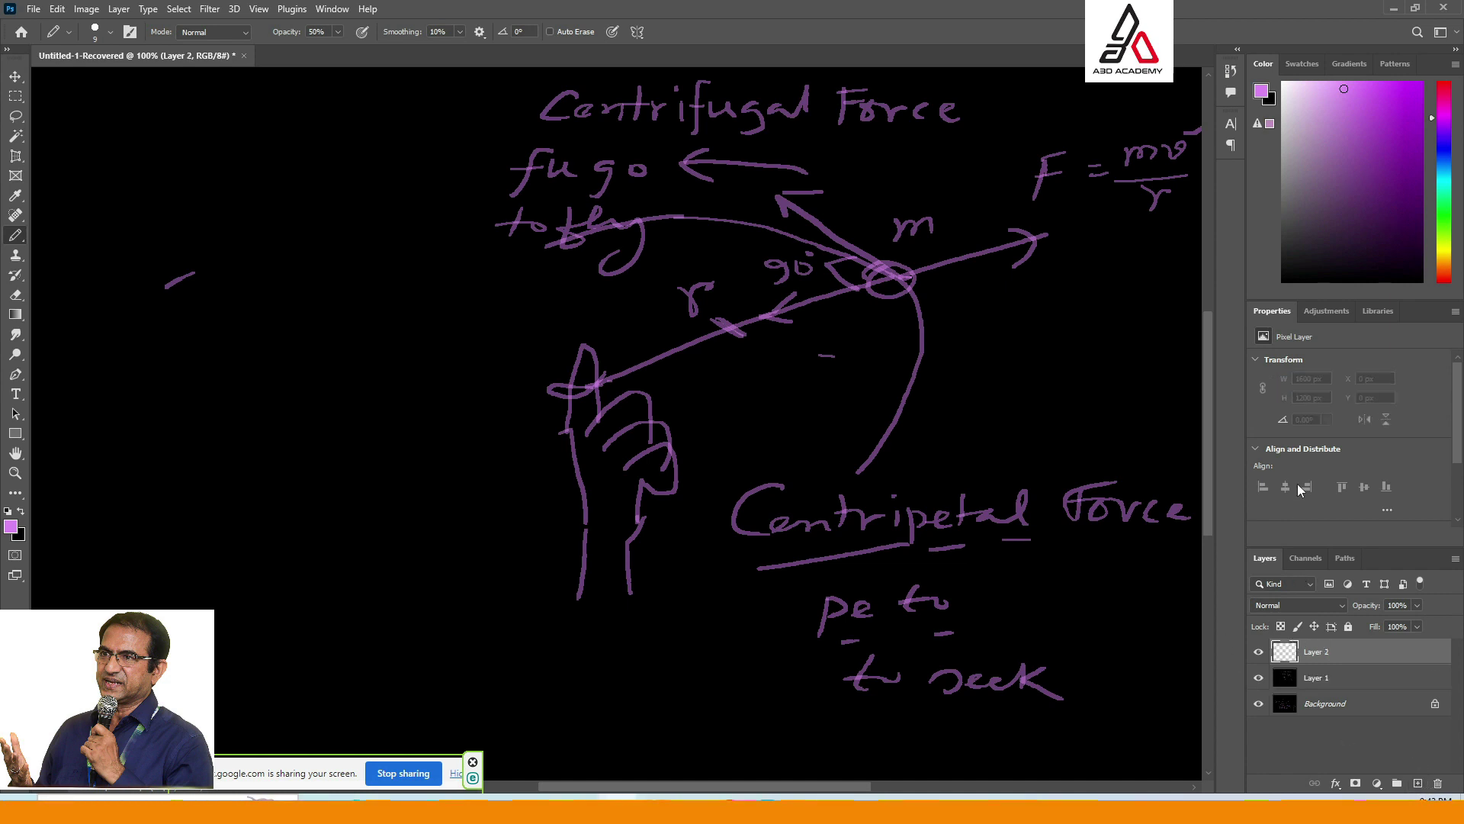
{"action": "key", "text": "ctrl+BackSpace"}
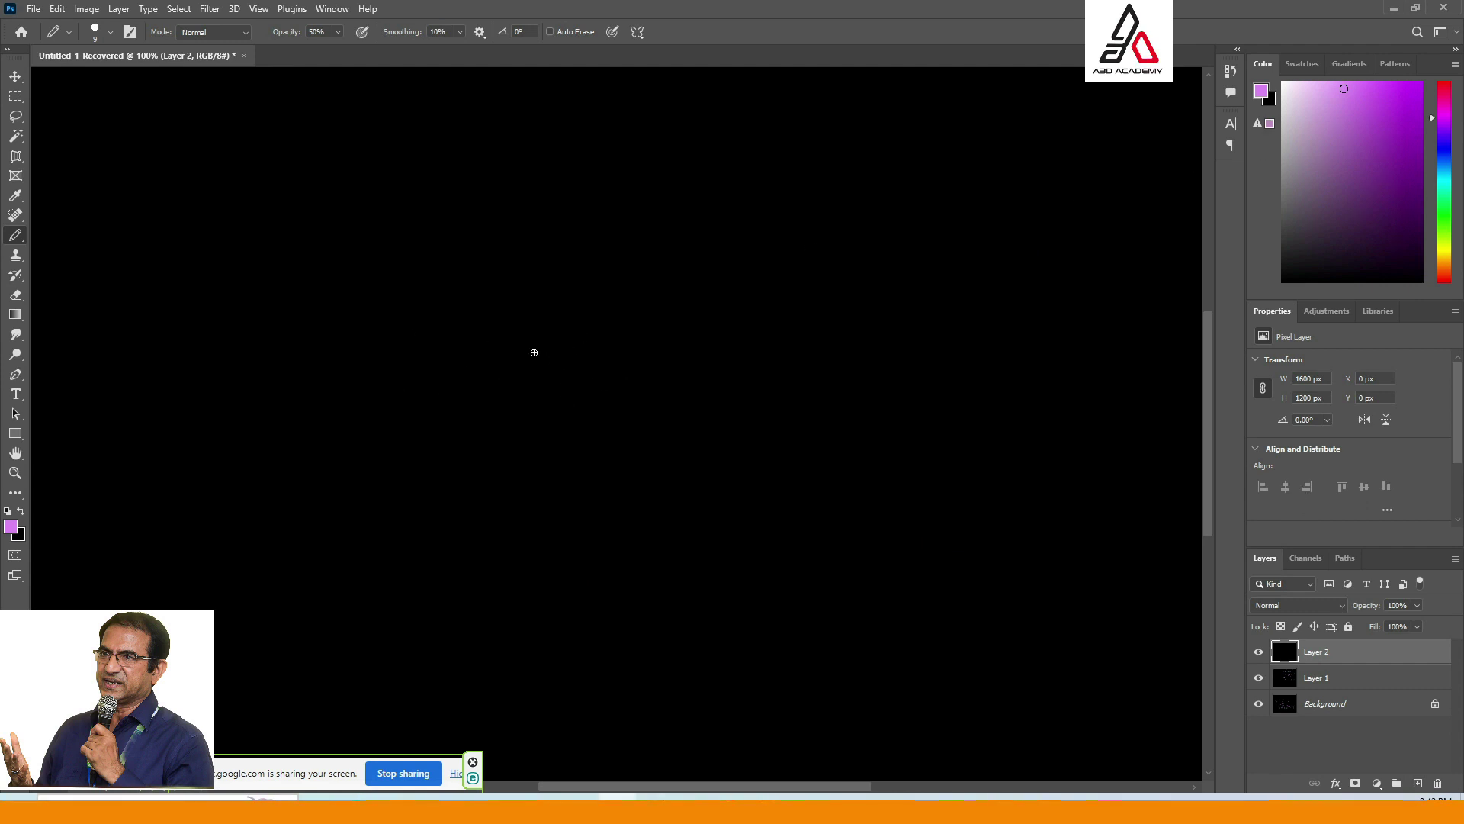
{"action": "mouse_move", "coordinate": [295, 318]}
{"action": "left_mouse_down"}
{"action": "mouse_move", "coordinate": [513, 415]}
{"action": "mouse_move", "coordinate": [483, 560]}
{"action": "mouse_move", "coordinate": [328, 645]}
{"action": "left_mouse_up"}
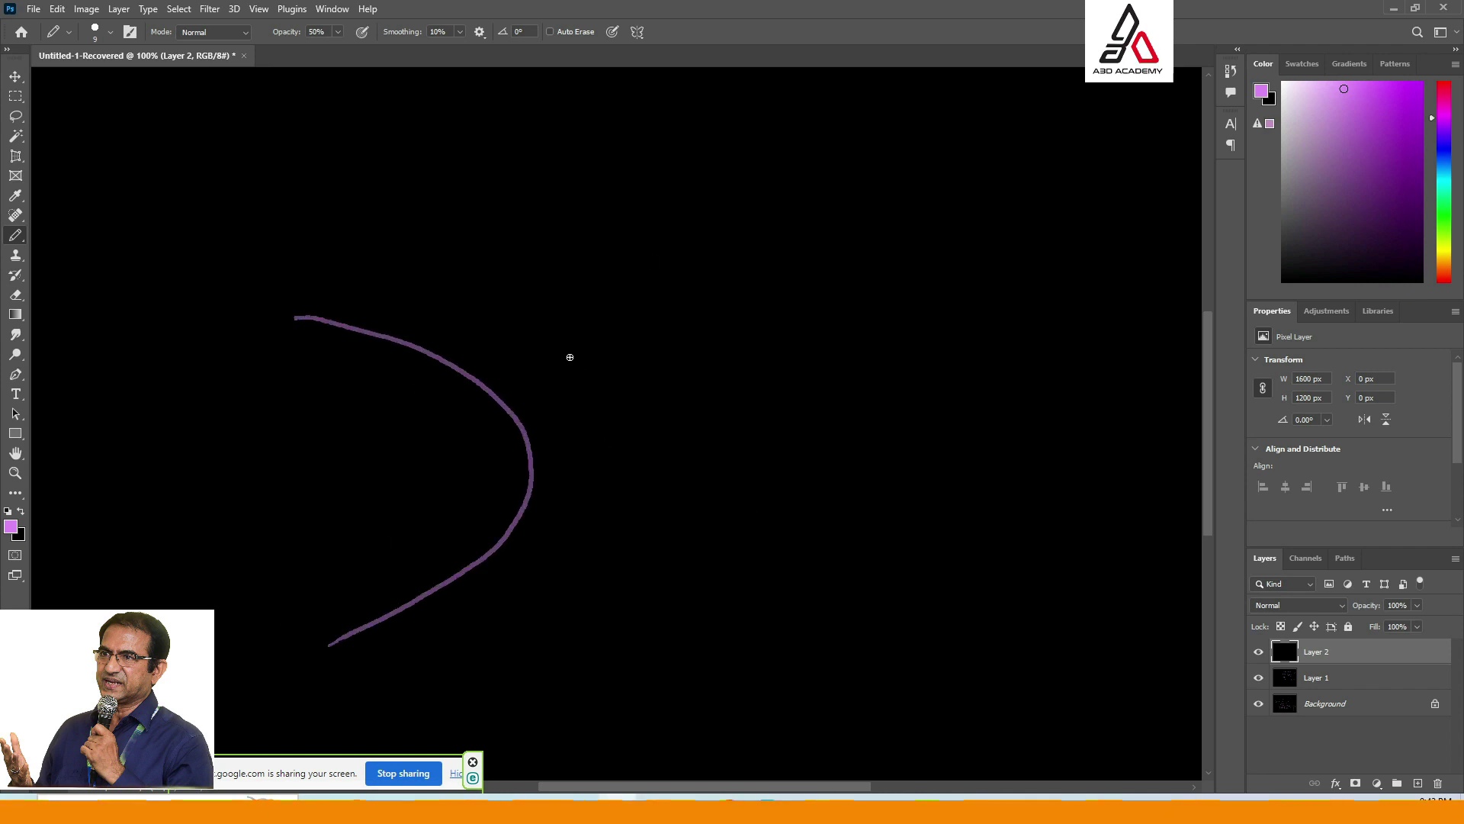
{"action": "mouse_move", "coordinate": [570, 357]}
{"action": "left_mouse_down"}
{"action": "mouse_move", "coordinate": [613, 418]}
{"action": "mouse_move", "coordinate": [593, 372]}
{"action": "left_mouse_up"}
{"action": "key", "text": "ctrl+z"}
Draw the leaning motorbike's body, foot, handlebar and hatched lower part.
{"action": "mouse_move", "coordinate": [577, 356]}
{"action": "left_mouse_down"}
{"action": "mouse_move", "coordinate": [609, 430]}
{"action": "mouse_move", "coordinate": [640, 422]}
{"action": "left_mouse_up"}
{"action": "mouse_move", "coordinate": [595, 346]}
{"action": "left_mouse_down"}
{"action": "mouse_move", "coordinate": [637, 418]}
{"action": "mouse_move", "coordinate": [607, 428]}
{"action": "mouse_move", "coordinate": [641, 421]}
{"action": "mouse_move", "coordinate": [607, 424]}
{"action": "left_mouse_up"}
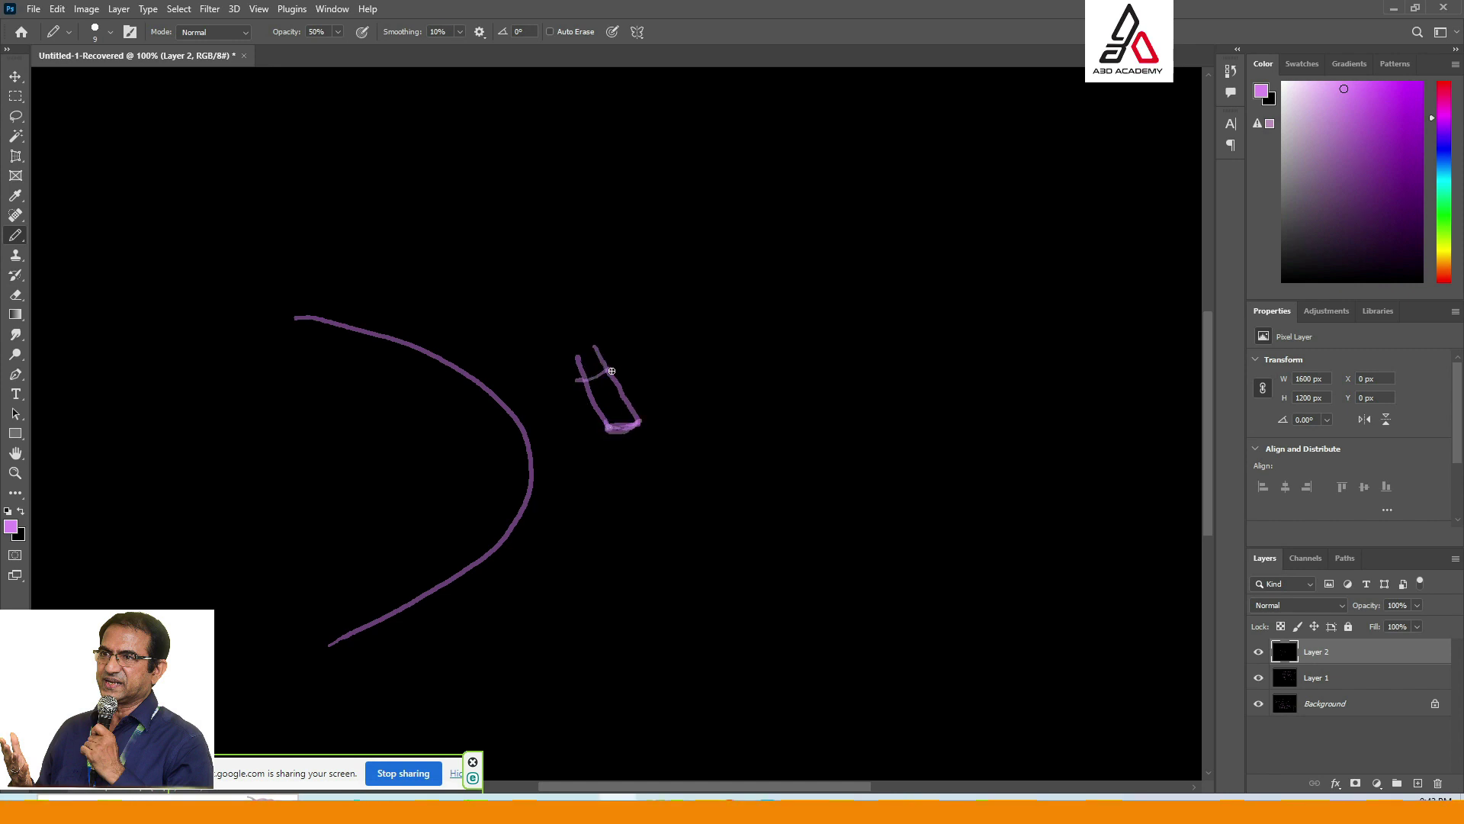
{"action": "mouse_move", "coordinate": [612, 370]}
{"action": "left_mouse_down"}
{"action": "mouse_move", "coordinate": [591, 331]}
{"action": "mouse_move", "coordinate": [568, 363]}
{"action": "mouse_move", "coordinate": [610, 328]}
{"action": "mouse_move", "coordinate": [580, 299]}
{"action": "mouse_move", "coordinate": [530, 320]}
{"action": "mouse_move", "coordinate": [543, 349]}
{"action": "mouse_move", "coordinate": [534, 323]}
{"action": "mouse_move", "coordinate": [578, 301]}
{"action": "mouse_move", "coordinate": [540, 306]}
{"action": "mouse_move", "coordinate": [657, 258]}
{"action": "left_mouse_up"}
{"action": "mouse_move", "coordinate": [569, 304]}
{"action": "left_mouse_down"}
{"action": "mouse_move", "coordinate": [671, 262]}
{"action": "mouse_move", "coordinate": [453, 338]}
{"action": "mouse_move", "coordinate": [547, 306]}
{"action": "left_mouse_up"}
{"action": "left_click_drag", "start_coordinate": [595, 383], "coordinate": [615, 406]}
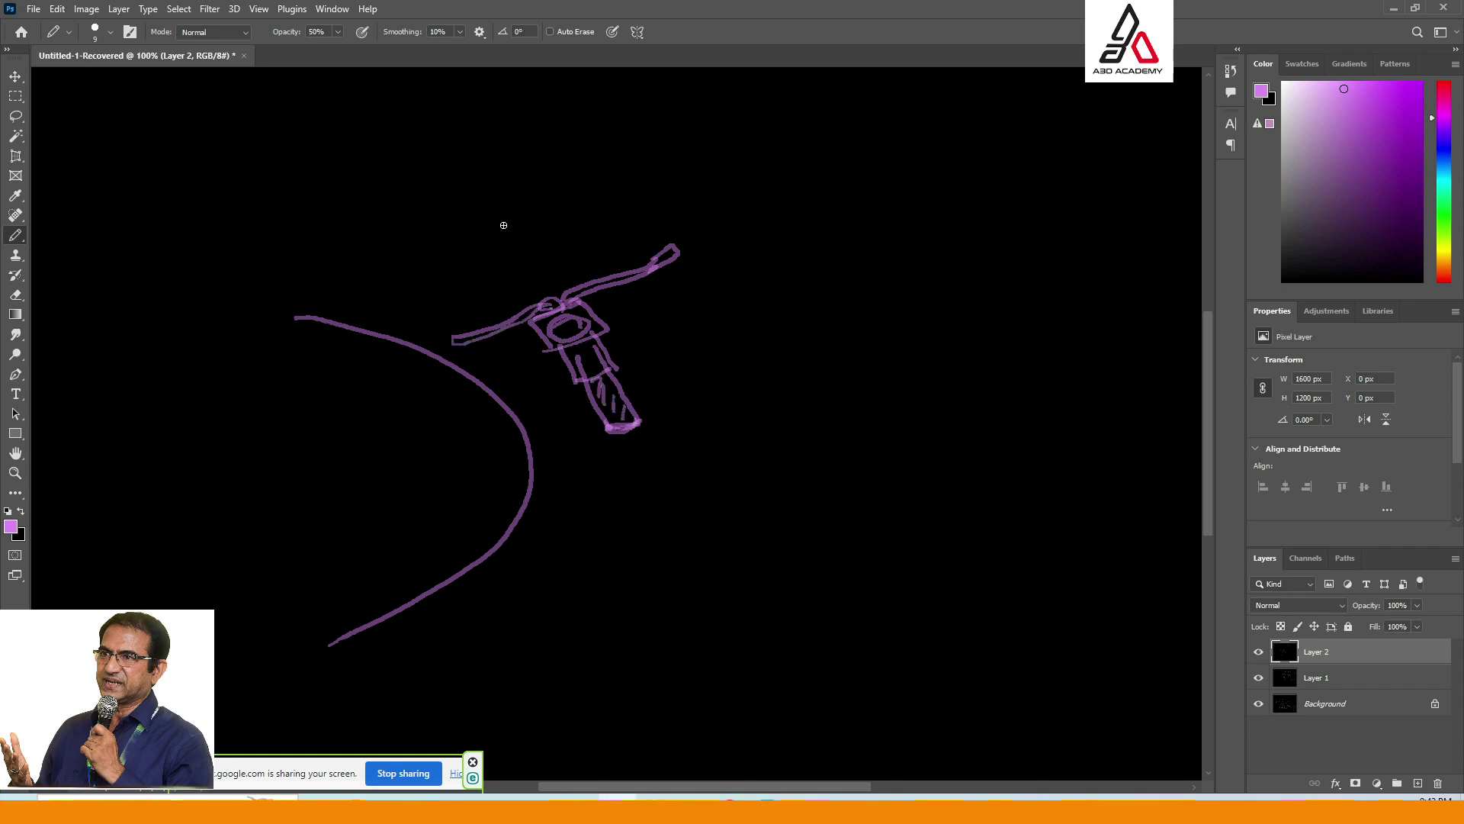
Sketch the rider's helmet, arms and torso, plus the bike's front fork and fender.
{"action": "mouse_move", "coordinate": [473, 208]}
{"action": "left_mouse_down"}
{"action": "mouse_move", "coordinate": [488, 193]}
{"action": "mouse_move", "coordinate": [529, 206]}
{"action": "mouse_move", "coordinate": [503, 240]}
{"action": "mouse_move", "coordinate": [522, 229]}
{"action": "mouse_move", "coordinate": [519, 203]}
{"action": "mouse_move", "coordinate": [534, 224]}
{"action": "mouse_move", "coordinate": [485, 212]}
{"action": "mouse_move", "coordinate": [511, 200]}
{"action": "mouse_move", "coordinate": [497, 235]}
{"action": "mouse_move", "coordinate": [500, 217]}
{"action": "mouse_move", "coordinate": [518, 248]}
{"action": "mouse_move", "coordinate": [472, 270]}
{"action": "mouse_move", "coordinate": [488, 340]}
{"action": "mouse_move", "coordinate": [474, 290]}
{"action": "left_mouse_up"}
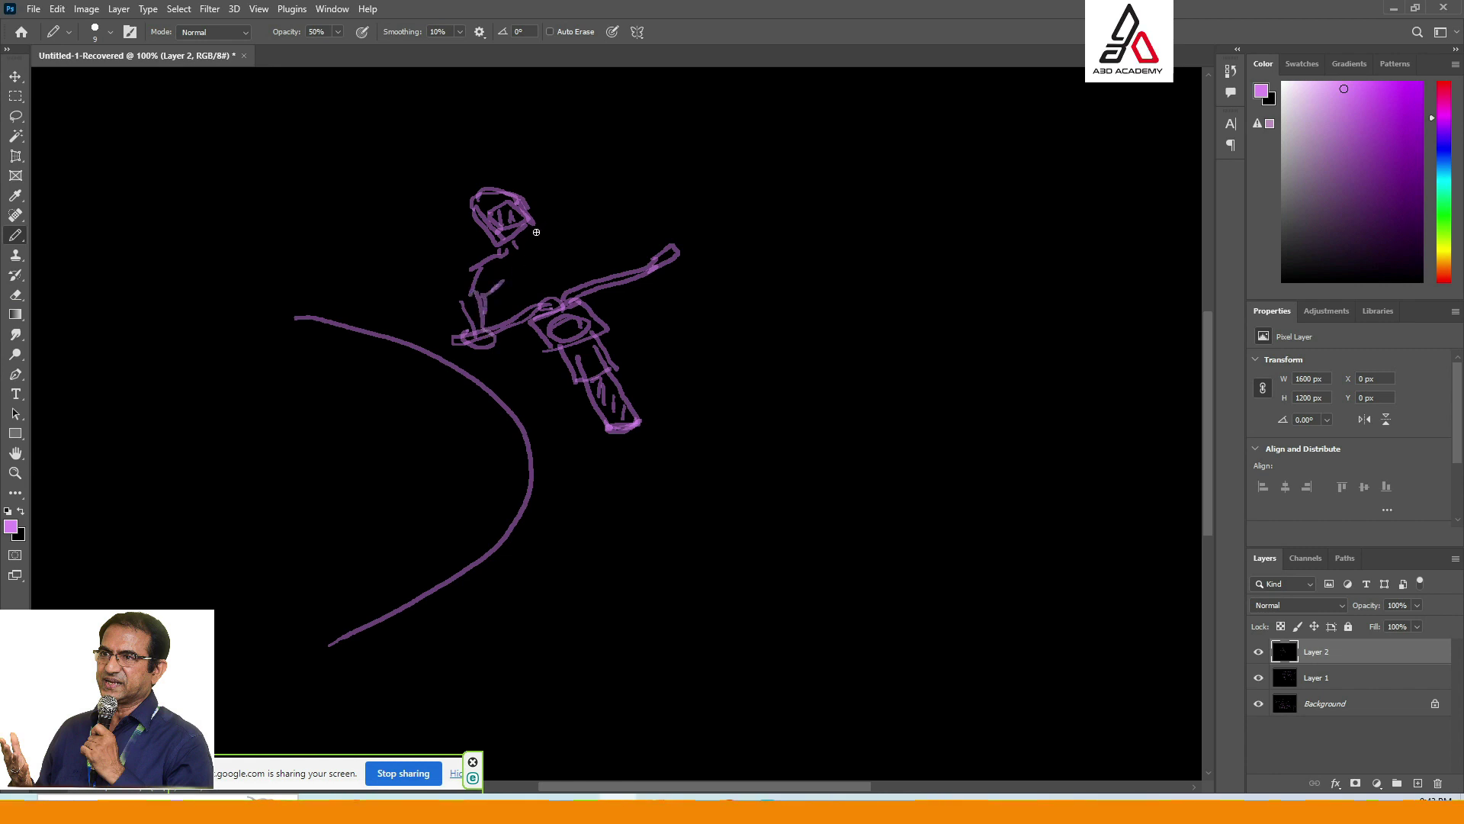
{"action": "mouse_move", "coordinate": [535, 241]}
{"action": "left_mouse_down"}
{"action": "mouse_move", "coordinate": [568, 222]}
{"action": "mouse_move", "coordinate": [630, 227]}
{"action": "mouse_move", "coordinate": [666, 252]}
{"action": "mouse_move", "coordinate": [624, 238]}
{"action": "mouse_move", "coordinate": [654, 269]}
{"action": "mouse_move", "coordinate": [674, 260]}
{"action": "left_mouse_up"}
{"action": "mouse_move", "coordinate": [504, 273]}
{"action": "left_mouse_down"}
{"action": "mouse_move", "coordinate": [520, 293]}
{"action": "mouse_move", "coordinate": [459, 305]}
{"action": "mouse_move", "coordinate": [529, 299]}
{"action": "left_mouse_up"}
{"action": "left_click_drag", "start_coordinate": [570, 246], "coordinate": [572, 281]}
{"action": "mouse_move", "coordinate": [578, 242]}
{"action": "left_mouse_down"}
{"action": "mouse_move", "coordinate": [584, 279]}
{"action": "mouse_move", "coordinate": [524, 300]}
{"action": "mouse_move", "coordinate": [527, 375]}
{"action": "mouse_move", "coordinate": [582, 387]}
{"action": "left_mouse_up"}
{"action": "mouse_move", "coordinate": [584, 299]}
{"action": "left_mouse_down"}
{"action": "mouse_move", "coordinate": [628, 321]}
{"action": "mouse_move", "coordinate": [640, 385]}
{"action": "left_mouse_up"}
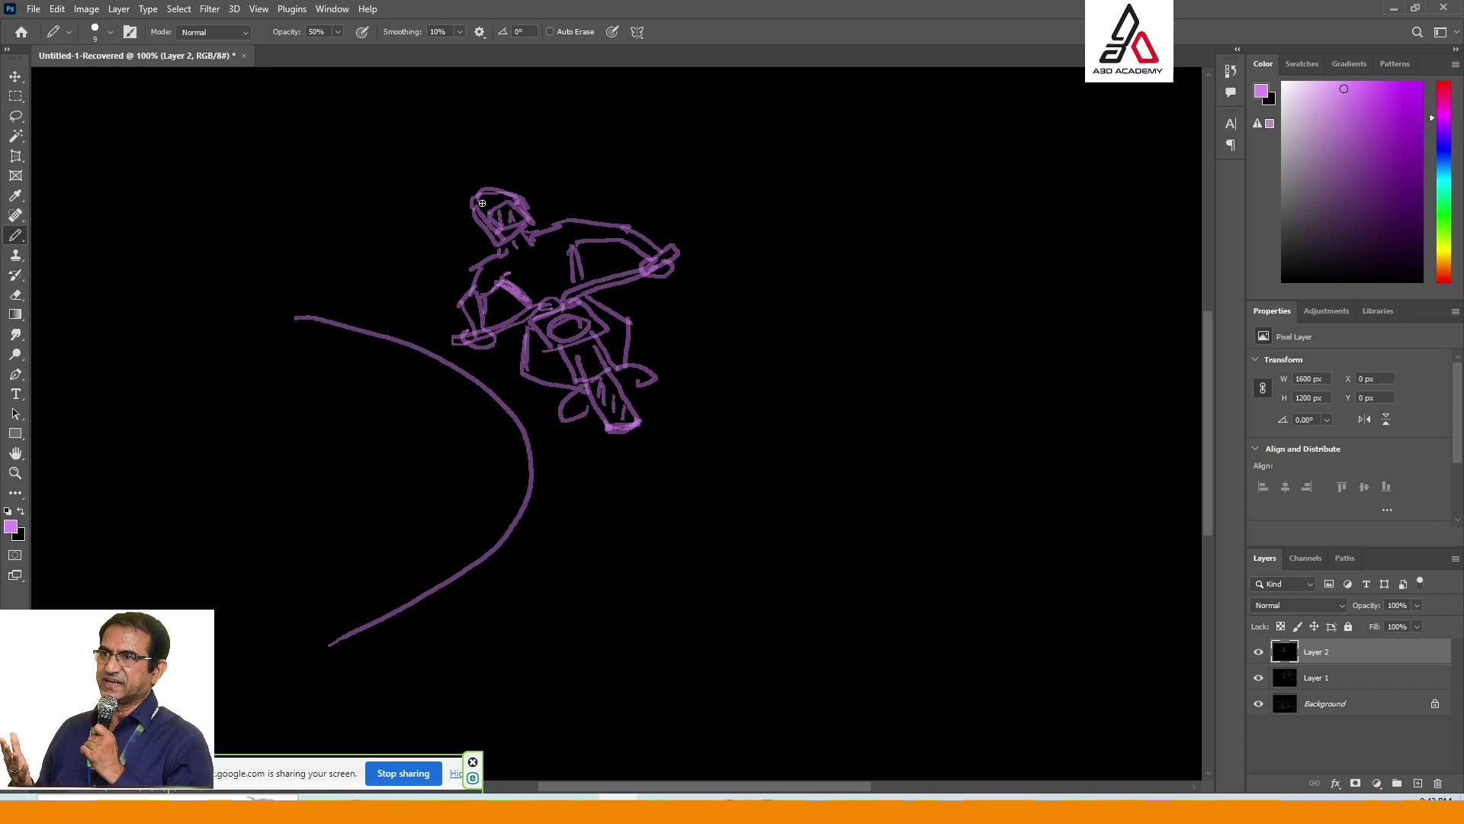
{"action": "mouse_move", "coordinate": [482, 212]}
{"action": "left_mouse_down"}
{"action": "mouse_move", "coordinate": [477, 197]}
{"action": "mouse_move", "coordinate": [519, 191]}
{"action": "mouse_move", "coordinate": [530, 219]}
{"action": "mouse_move", "coordinate": [505, 200]}
{"action": "mouse_move", "coordinate": [519, 232]}
{"action": "mouse_move", "coordinate": [500, 222]}
{"action": "mouse_move", "coordinate": [556, 296]}
{"action": "mouse_move", "coordinate": [539, 267]}
{"action": "left_mouse_up"}
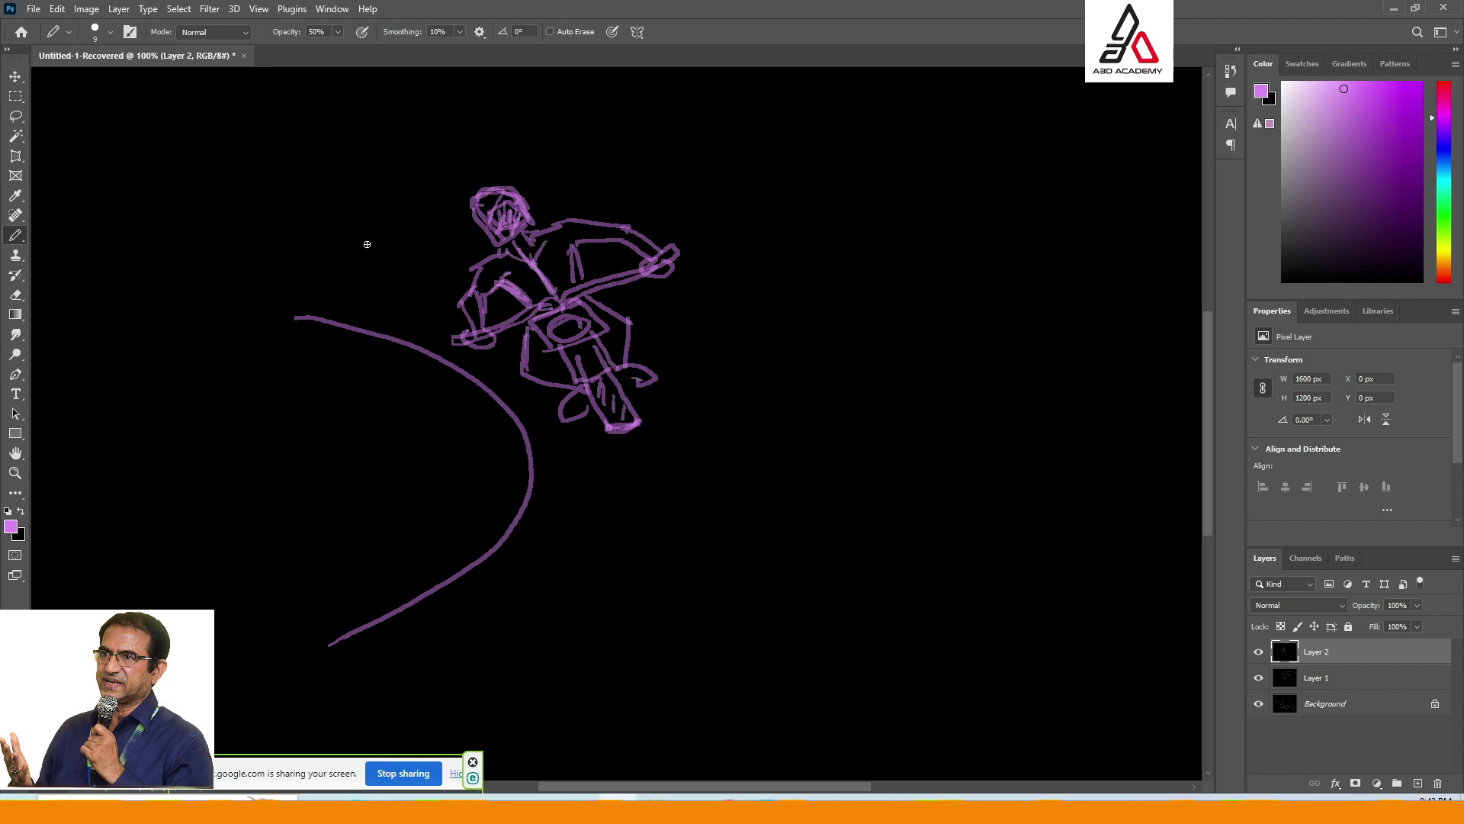
Add curved road lines and two direction arrows around the rider.
{"action": "left_click_drag", "start_coordinate": [368, 246], "coordinate": [488, 255]}
{"action": "mouse_move", "coordinate": [639, 286]}
{"action": "left_mouse_down"}
{"action": "mouse_move", "coordinate": [817, 395]}
{"action": "mouse_move", "coordinate": [879, 463]}
{"action": "mouse_move", "coordinate": [928, 589]}
{"action": "left_mouse_up"}
{"action": "mouse_move", "coordinate": [624, 442]}
{"action": "left_mouse_down"}
{"action": "mouse_move", "coordinate": [671, 527]}
{"action": "mouse_move", "coordinate": [616, 666]}
{"action": "left_mouse_up"}
{"action": "left_click_drag", "start_coordinate": [644, 610], "coordinate": [680, 619]}
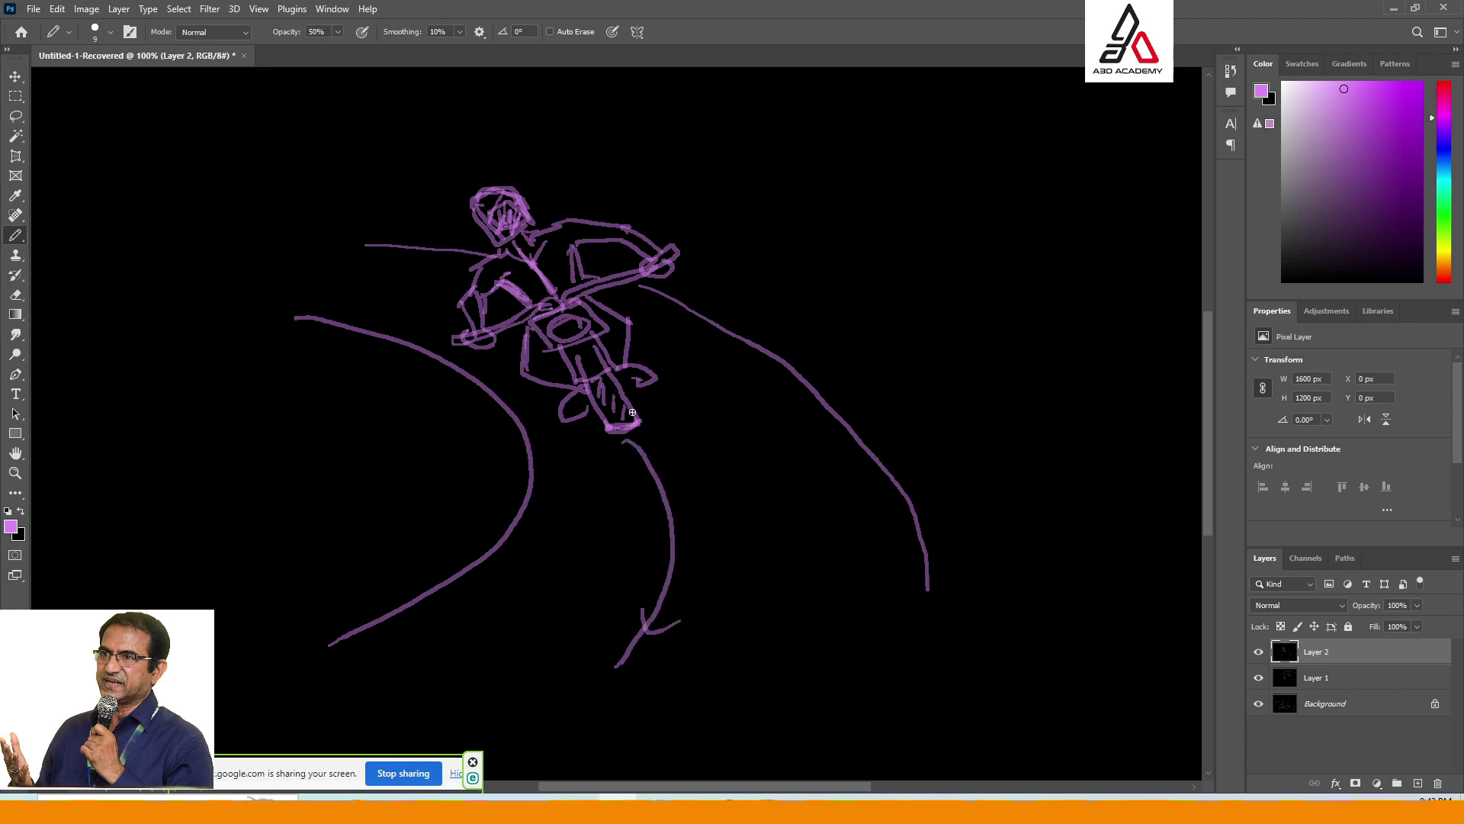
{"action": "mouse_move", "coordinate": [337, 463]}
{"action": "left_mouse_down"}
{"action": "mouse_move", "coordinate": [953, 390]}
{"action": "mouse_move", "coordinate": [917, 424]}
{"action": "left_mouse_up"}
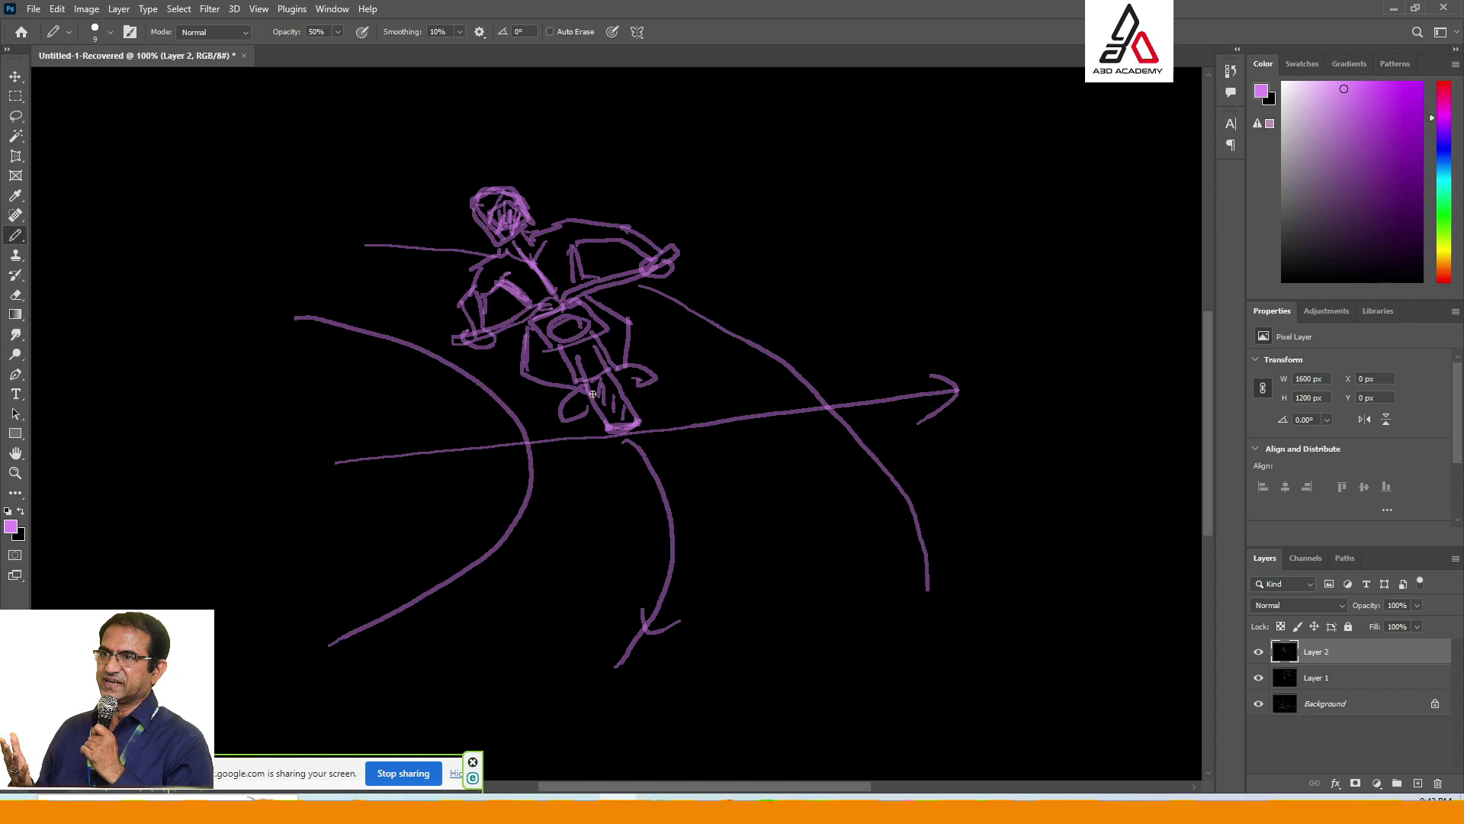
{"action": "left_click", "coordinate": [11, 526]}
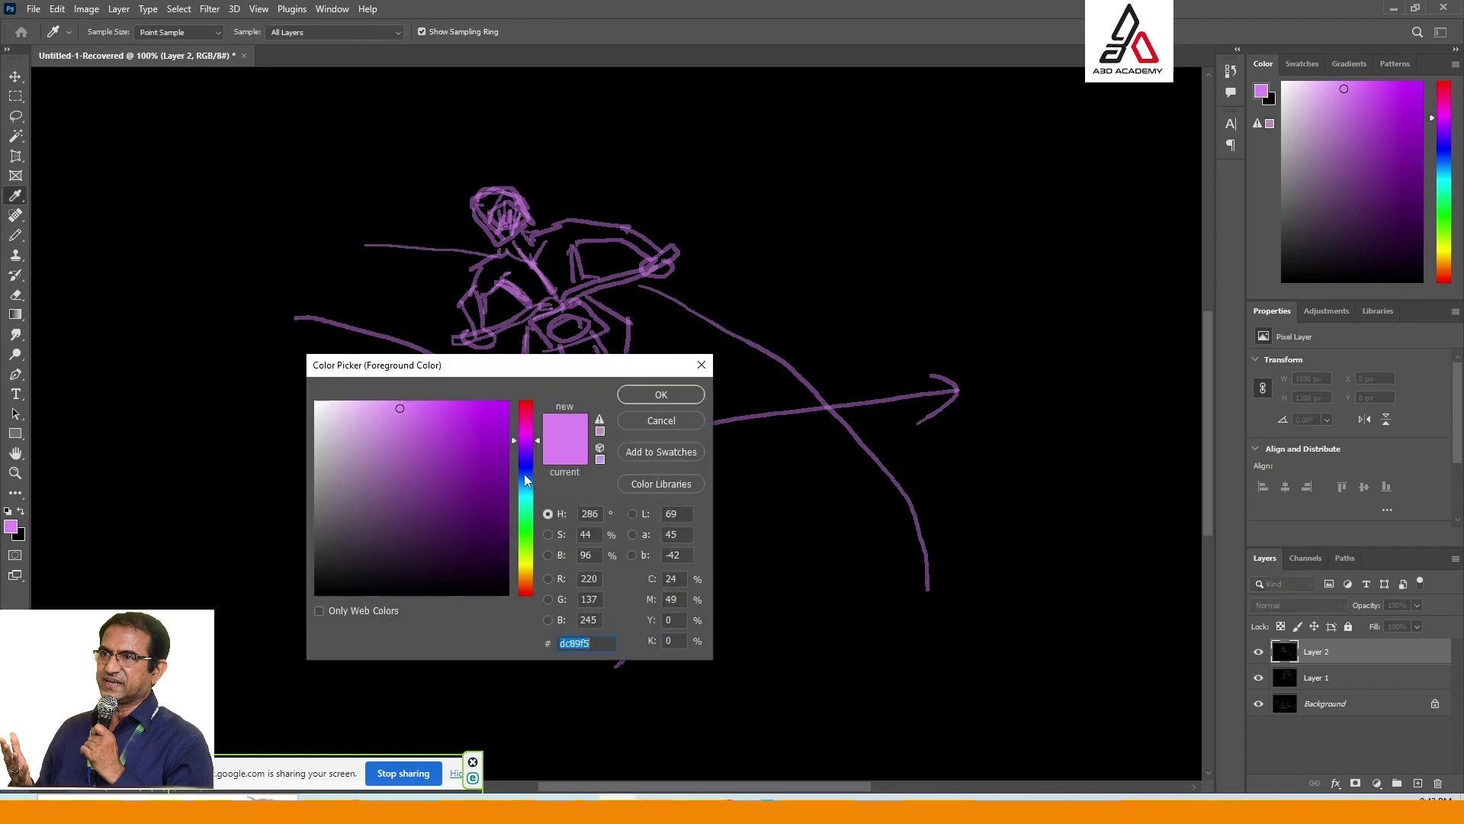
Set the brush foreground colour to blue in the Color Picker.
{"action": "left_click", "coordinate": [524, 474]}
{"action": "left_click", "coordinate": [472, 429]}
{"action": "left_click", "coordinate": [661, 395]}
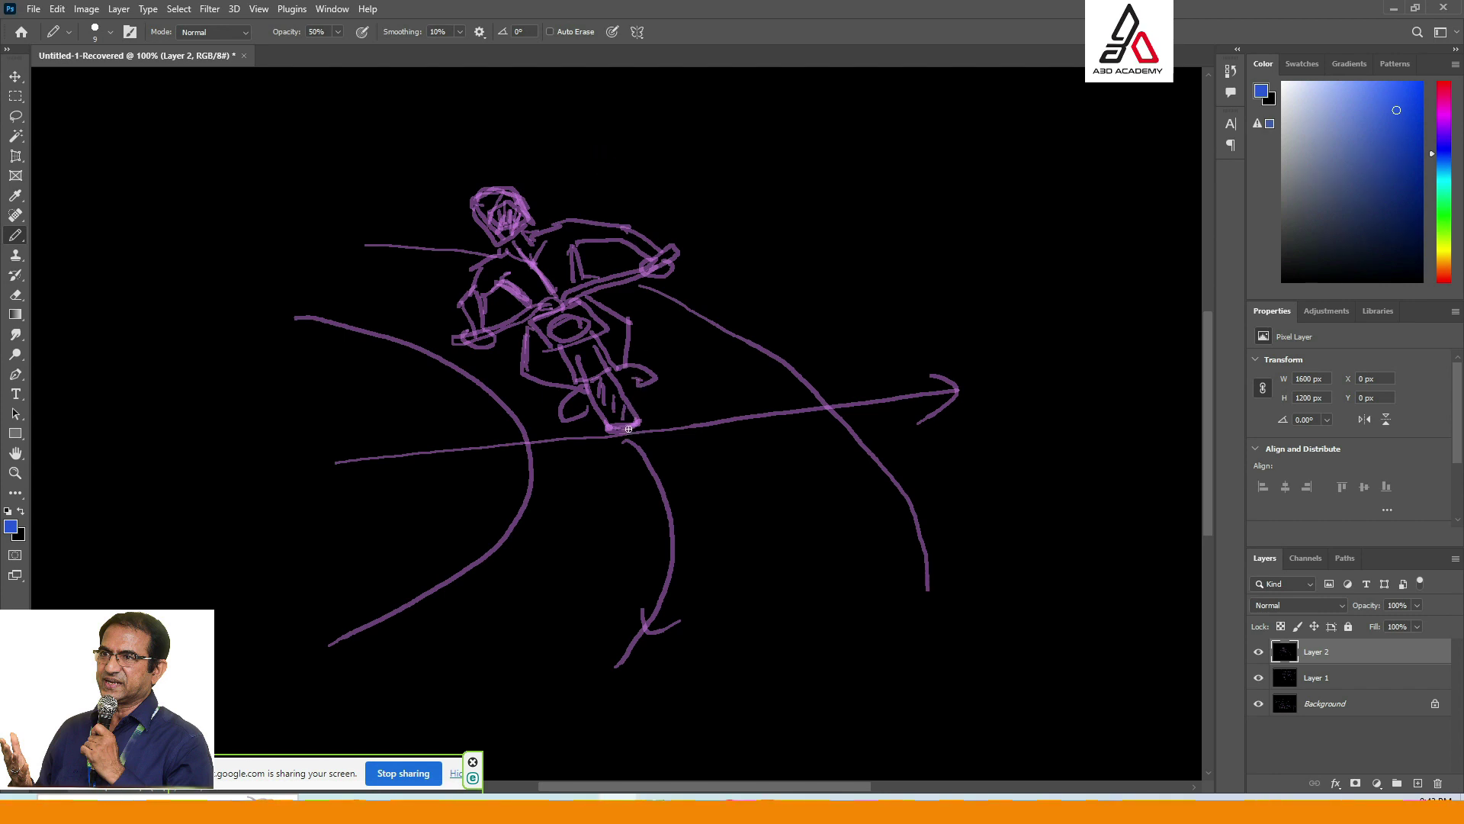
Draw a vertical line from the bike's base, a tilted line through the rider, and an arc labelled θ.
{"action": "key", "text": "shift"}
{"action": "left_click", "coordinate": [604, 101], "text": "shift"}
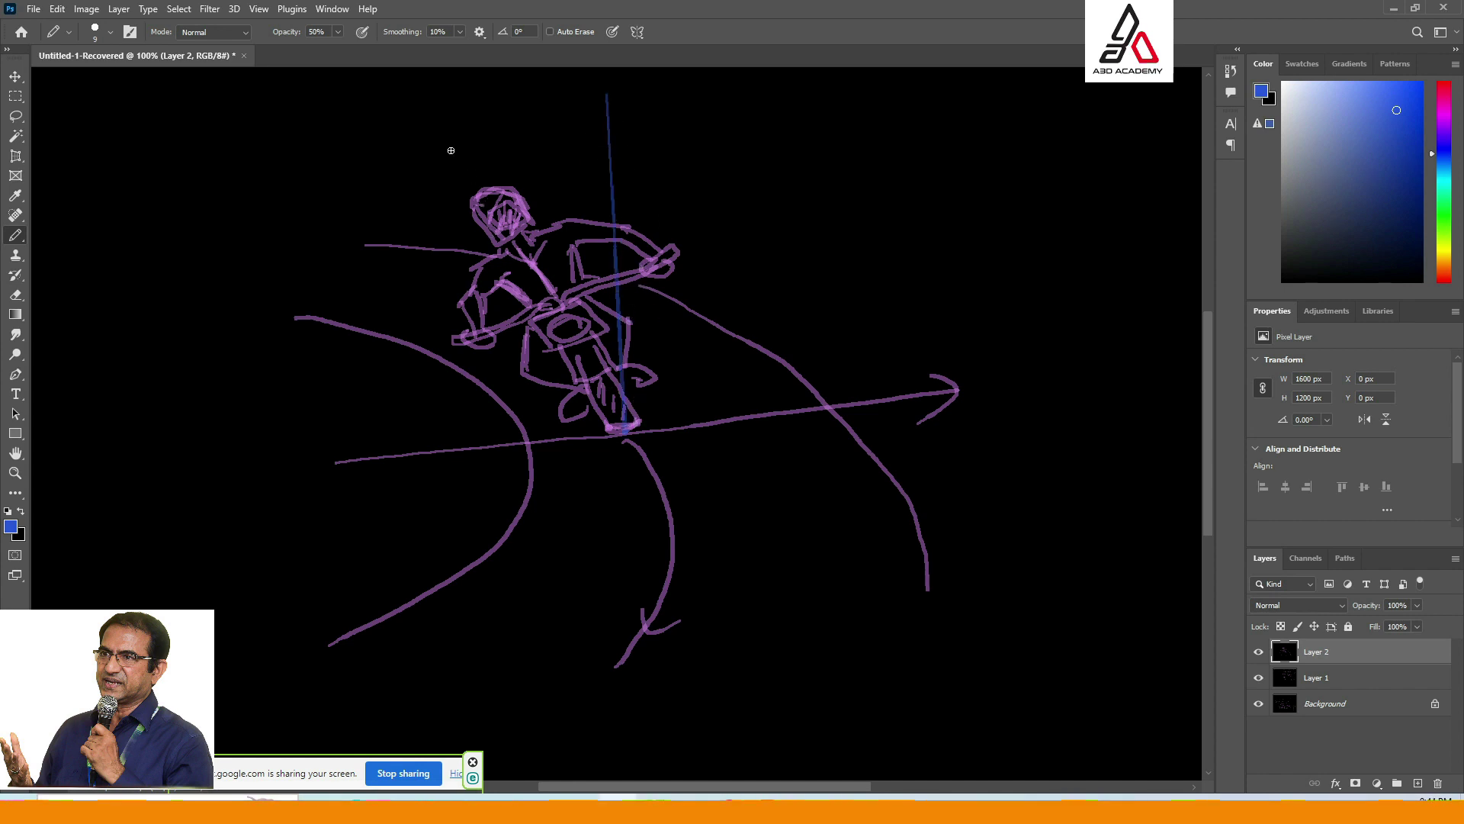
{"action": "left_click_drag", "start_coordinate": [468, 165], "coordinate": [596, 320]}
{"action": "key", "text": "ctrl+z"}
{"action": "left_click_drag", "start_coordinate": [453, 157], "coordinate": [606, 347]}
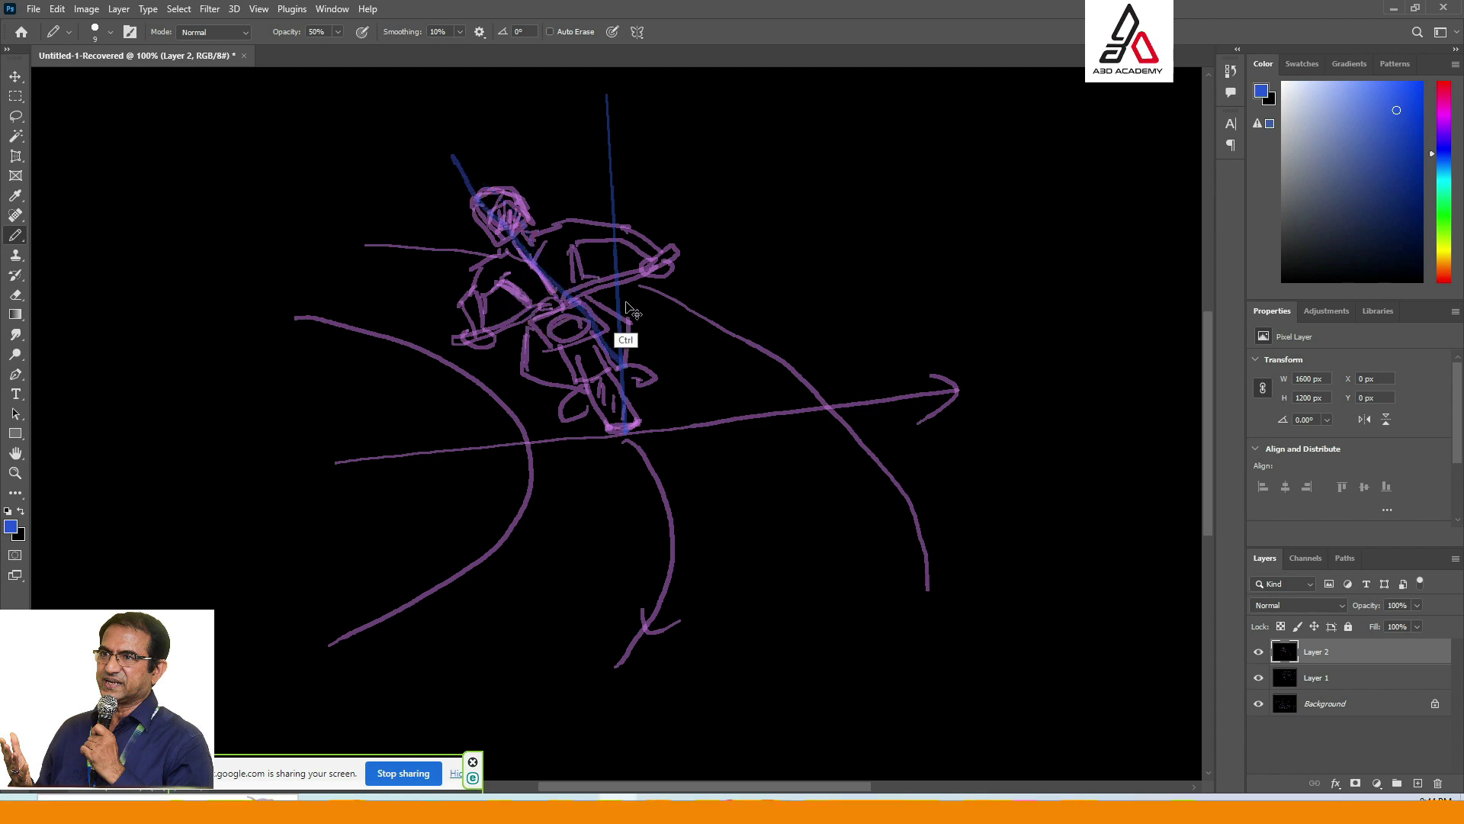
{"action": "key", "text": "ctrl+z"}
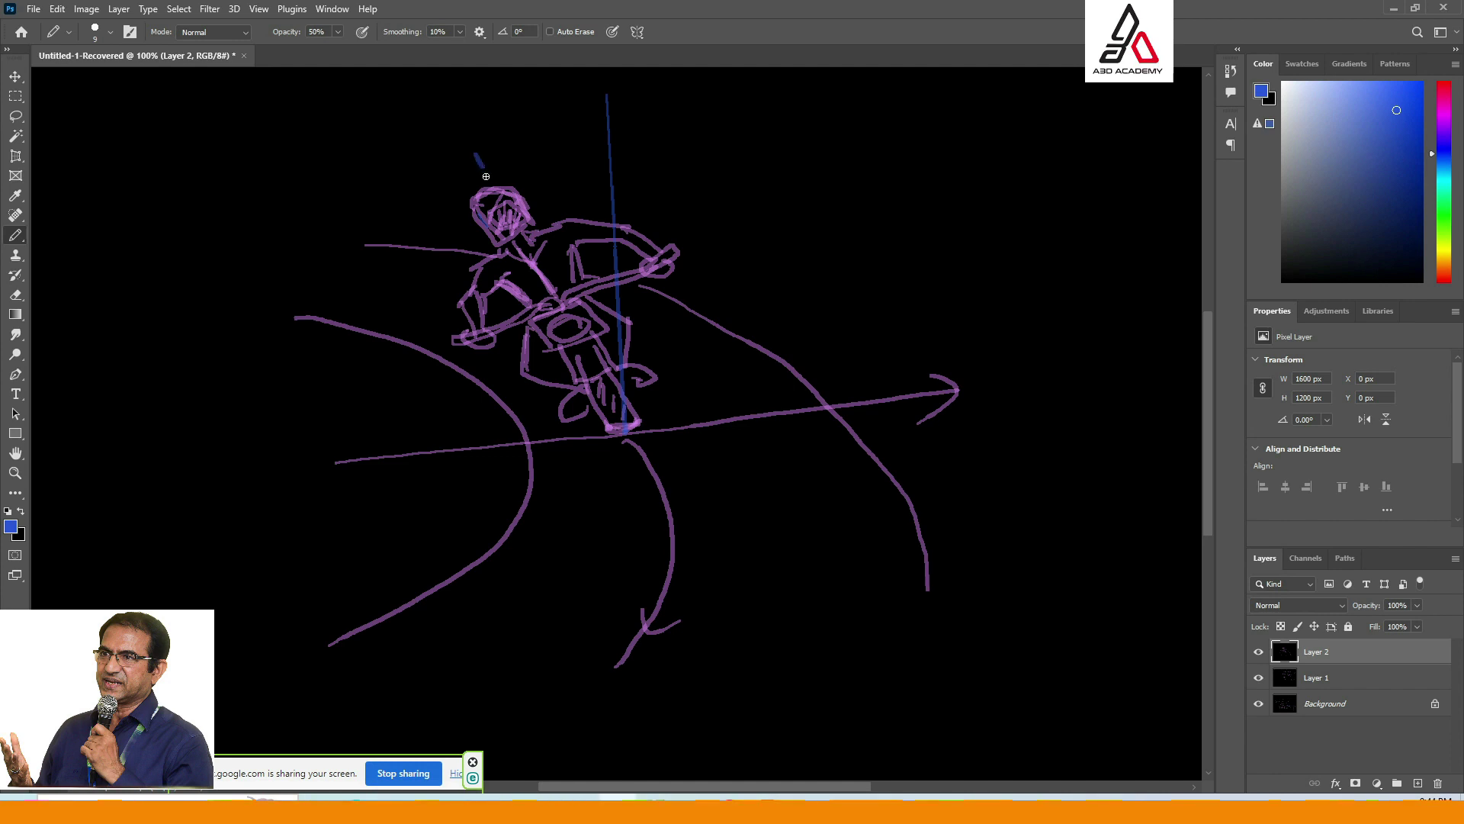
{"action": "left_click_drag", "start_coordinate": [486, 176], "coordinate": [629, 418]}
{"action": "left_click_drag", "start_coordinate": [490, 176], "coordinate": [617, 145]}
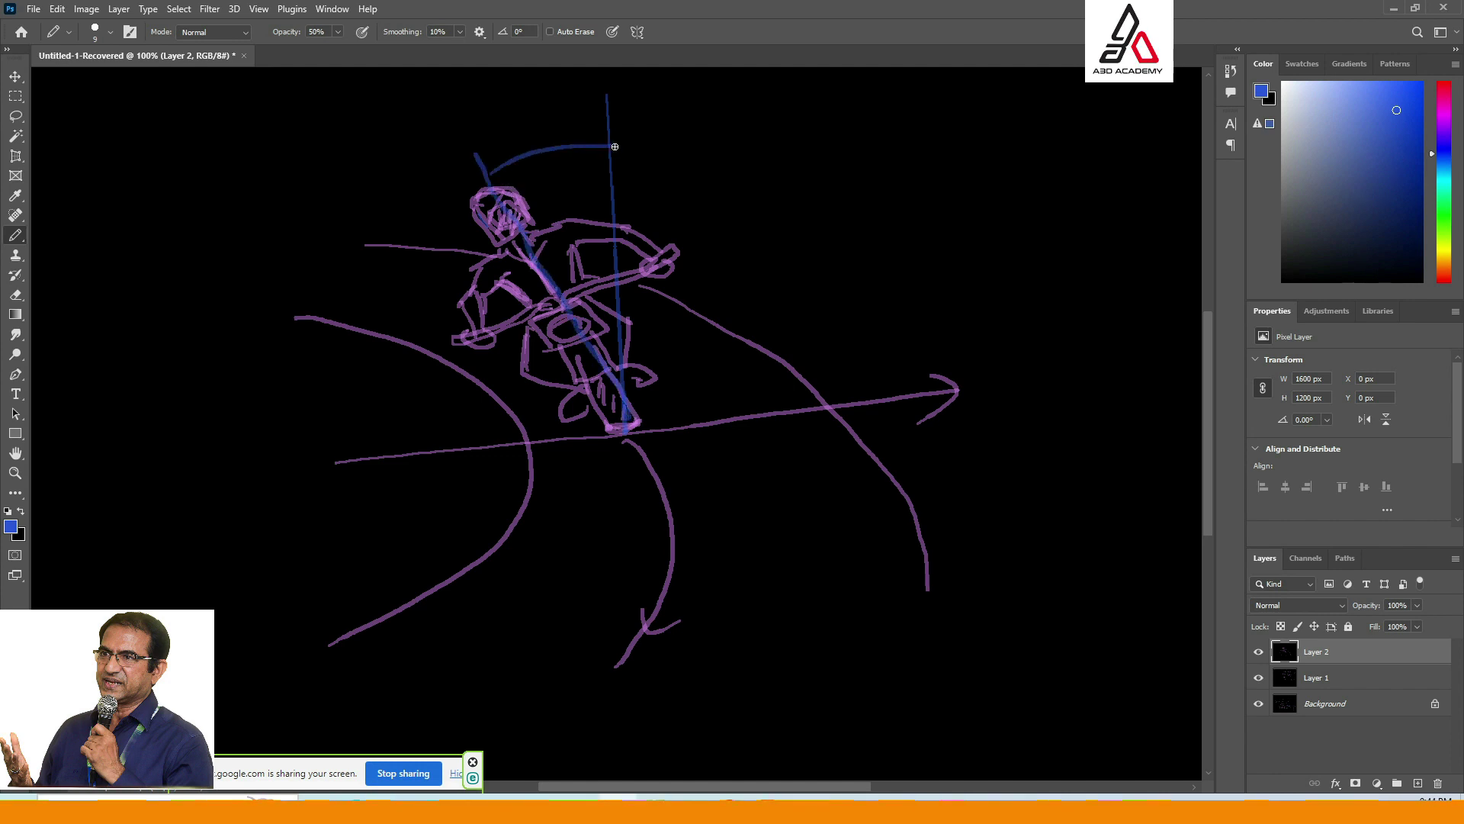
{"action": "left_click_drag", "start_coordinate": [536, 110], "coordinate": [558, 119]}
Handwrite tanθ = v²/rg beside the rider and draw a radius line labelled r.
{"action": "mouse_move", "coordinate": [779, 147]}
{"action": "left_mouse_down"}
{"action": "mouse_move", "coordinate": [753, 208]}
{"action": "mouse_move", "coordinate": [791, 175]}
{"action": "left_mouse_up"}
{"action": "mouse_move", "coordinate": [810, 182]}
{"action": "left_mouse_down"}
{"action": "mouse_move", "coordinate": [814, 200]}
{"action": "mouse_move", "coordinate": [828, 183]}
{"action": "mouse_move", "coordinate": [854, 200]}
{"action": "mouse_move", "coordinate": [876, 173]}
{"action": "left_mouse_up"}
{"action": "left_click_drag", "start_coordinate": [860, 187], "coordinate": [923, 175]}
{"action": "mouse_move", "coordinate": [908, 196]}
{"action": "left_mouse_down"}
{"action": "mouse_move", "coordinate": [1006, 131]}
{"action": "mouse_move", "coordinate": [1039, 137]}
{"action": "mouse_move", "coordinate": [988, 200]}
{"action": "mouse_move", "coordinate": [1051, 229]}
{"action": "left_mouse_up"}
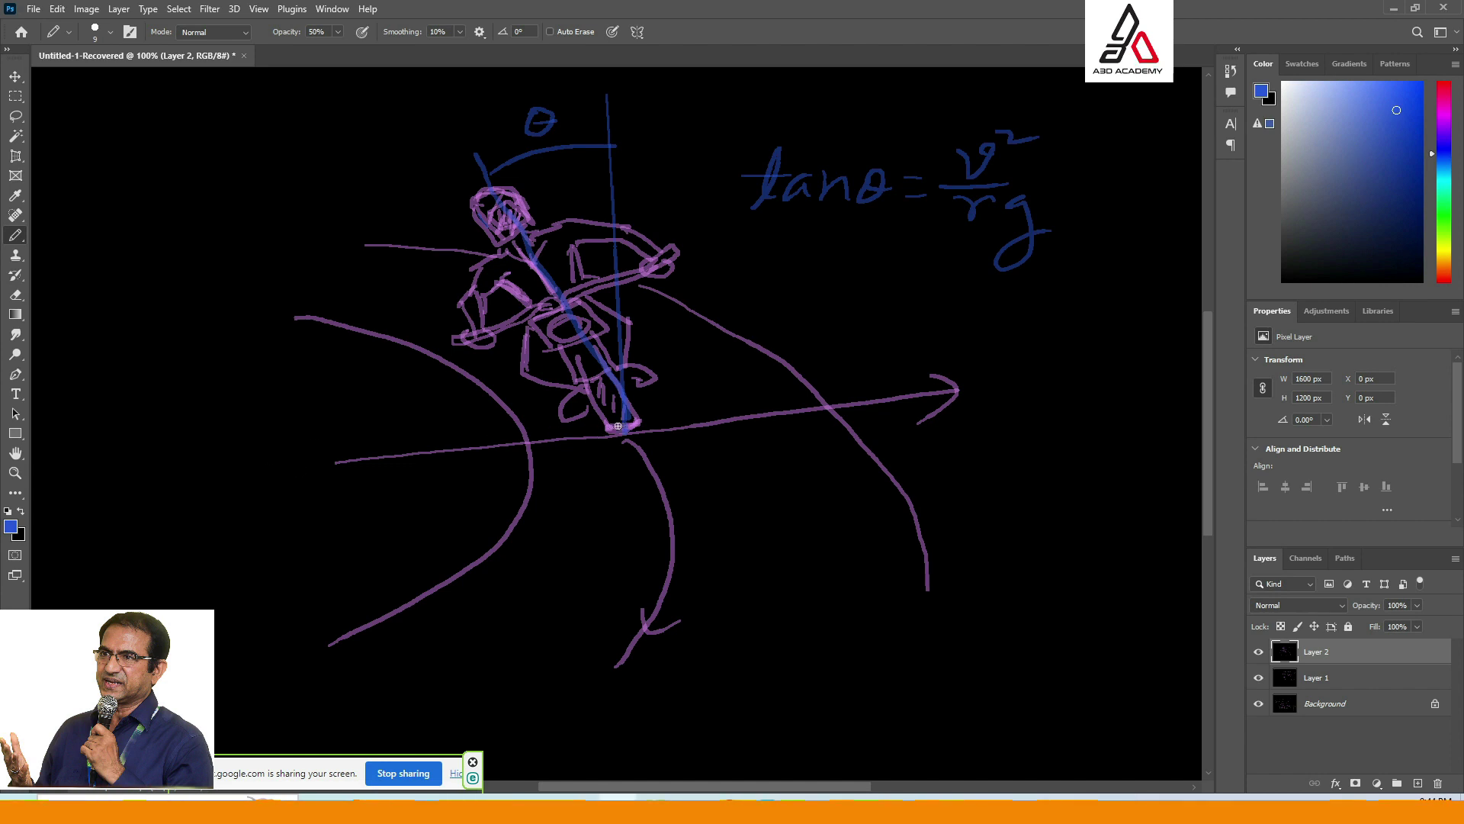
{"action": "left_click_drag", "start_coordinate": [617, 426], "coordinate": [131, 500]}
{"action": "left_click_drag", "start_coordinate": [250, 418], "coordinate": [312, 412]}
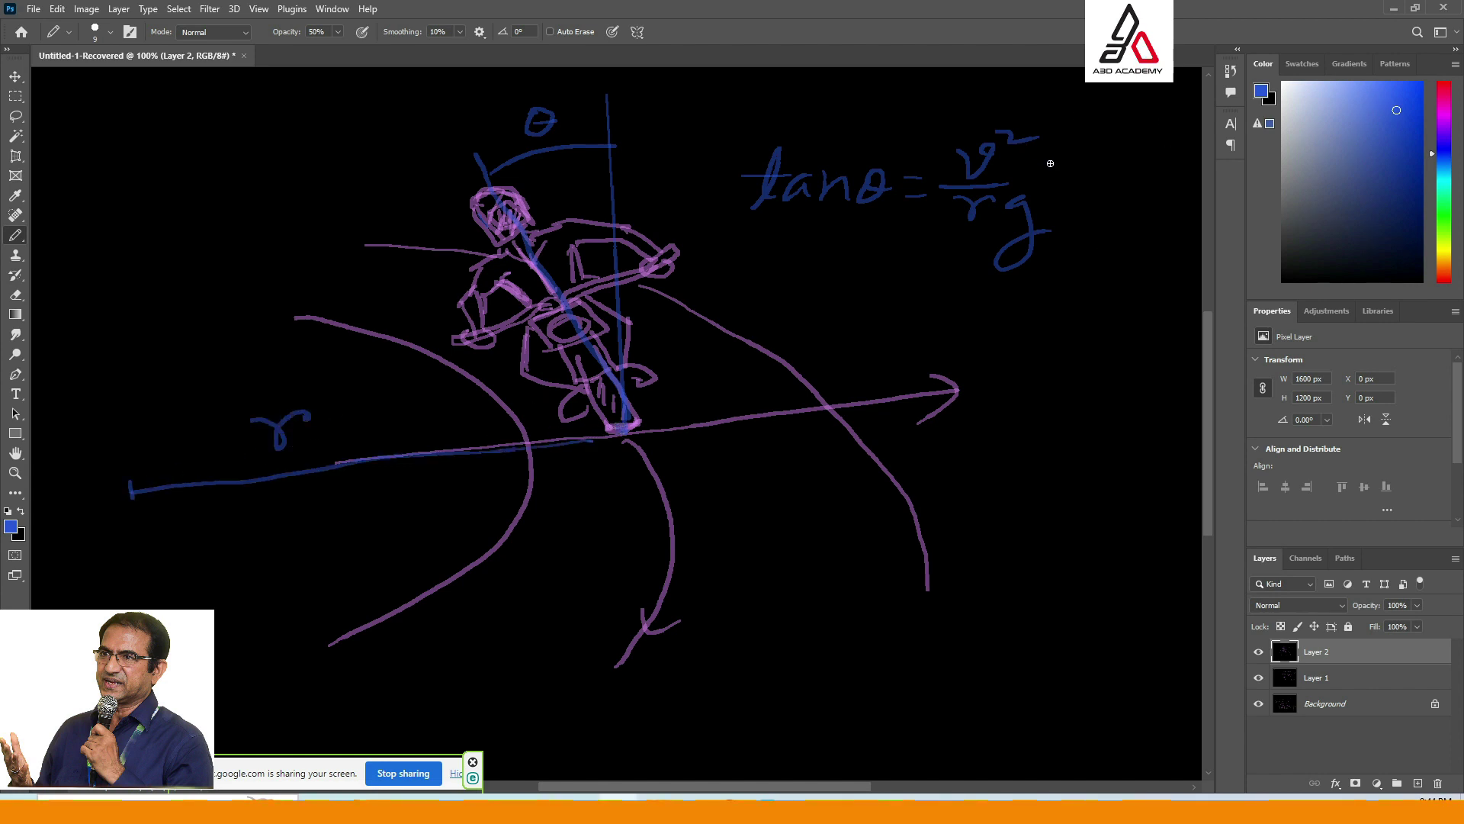
Write v↑, tanθ↑ and θ↑ stacked on the right side.
{"action": "mouse_move", "coordinate": [940, 315]}
{"action": "left_mouse_down"}
{"action": "mouse_move", "coordinate": [992, 323]}
{"action": "mouse_move", "coordinate": [1016, 350]}
{"action": "mouse_move", "coordinate": [1050, 330]}
{"action": "left_mouse_up"}
{"action": "mouse_move", "coordinate": [1025, 395]}
{"action": "left_mouse_down"}
{"action": "mouse_move", "coordinate": [1028, 433]}
{"action": "mouse_move", "coordinate": [1034, 413]}
{"action": "left_mouse_up"}
{"action": "left_click_drag", "start_coordinate": [1048, 412], "coordinate": [1064, 427]}
{"action": "mouse_move", "coordinate": [1085, 409]}
{"action": "left_mouse_down"}
{"action": "mouse_move", "coordinate": [1107, 432]}
{"action": "mouse_move", "coordinate": [1181, 380]}
{"action": "left_mouse_up"}
{"action": "mouse_move", "coordinate": [1182, 379]}
{"action": "left_mouse_down"}
{"action": "mouse_move", "coordinate": [1193, 403]}
{"action": "mouse_move", "coordinate": [1181, 379]}
{"action": "left_mouse_up"}
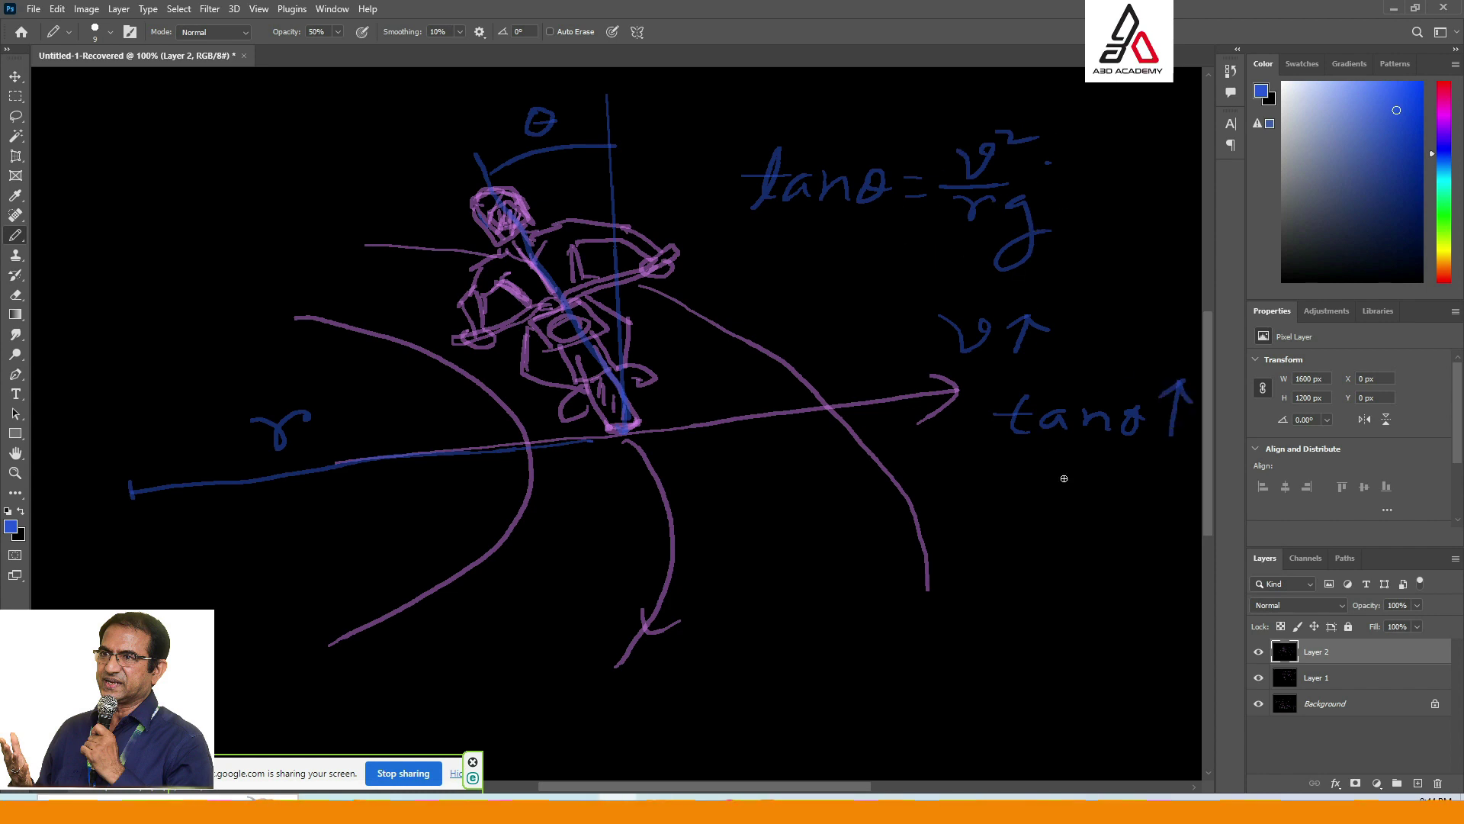
{"action": "left_click_drag", "start_coordinate": [1060, 477], "coordinate": [1063, 486]}
{"action": "mouse_move", "coordinate": [1095, 526]}
{"action": "left_mouse_down"}
{"action": "mouse_move", "coordinate": [1120, 469]}
{"action": "mouse_move", "coordinate": [1143, 488]}
{"action": "left_mouse_up"}
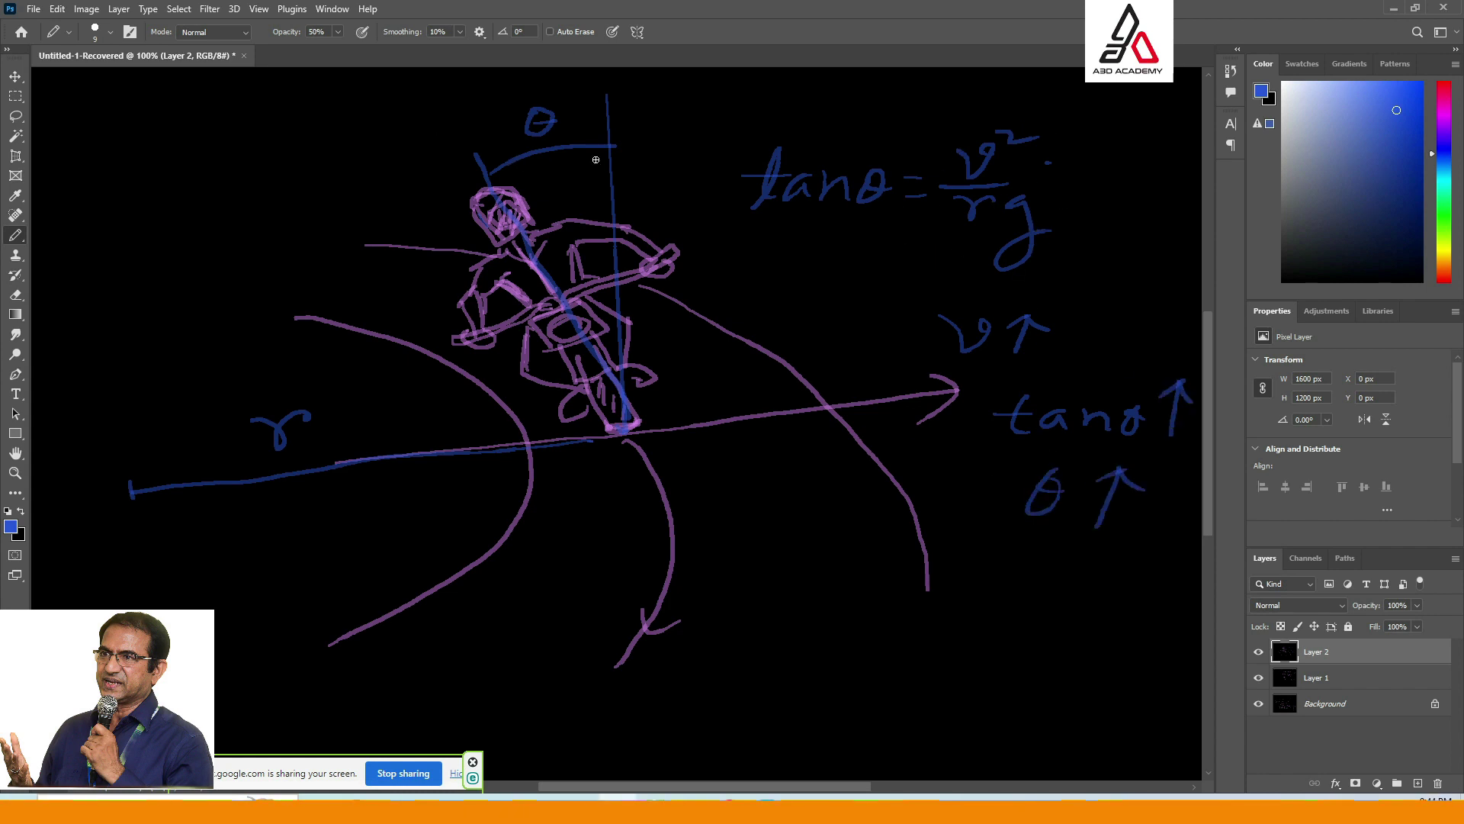
Draw a large lean arc over the rider and circle the r in the denominator.
{"action": "mouse_move", "coordinate": [614, 147]}
{"action": "left_mouse_down"}
{"action": "mouse_move", "coordinate": [460, 191]}
{"action": "mouse_move", "coordinate": [410, 255]}
{"action": "left_mouse_up"}
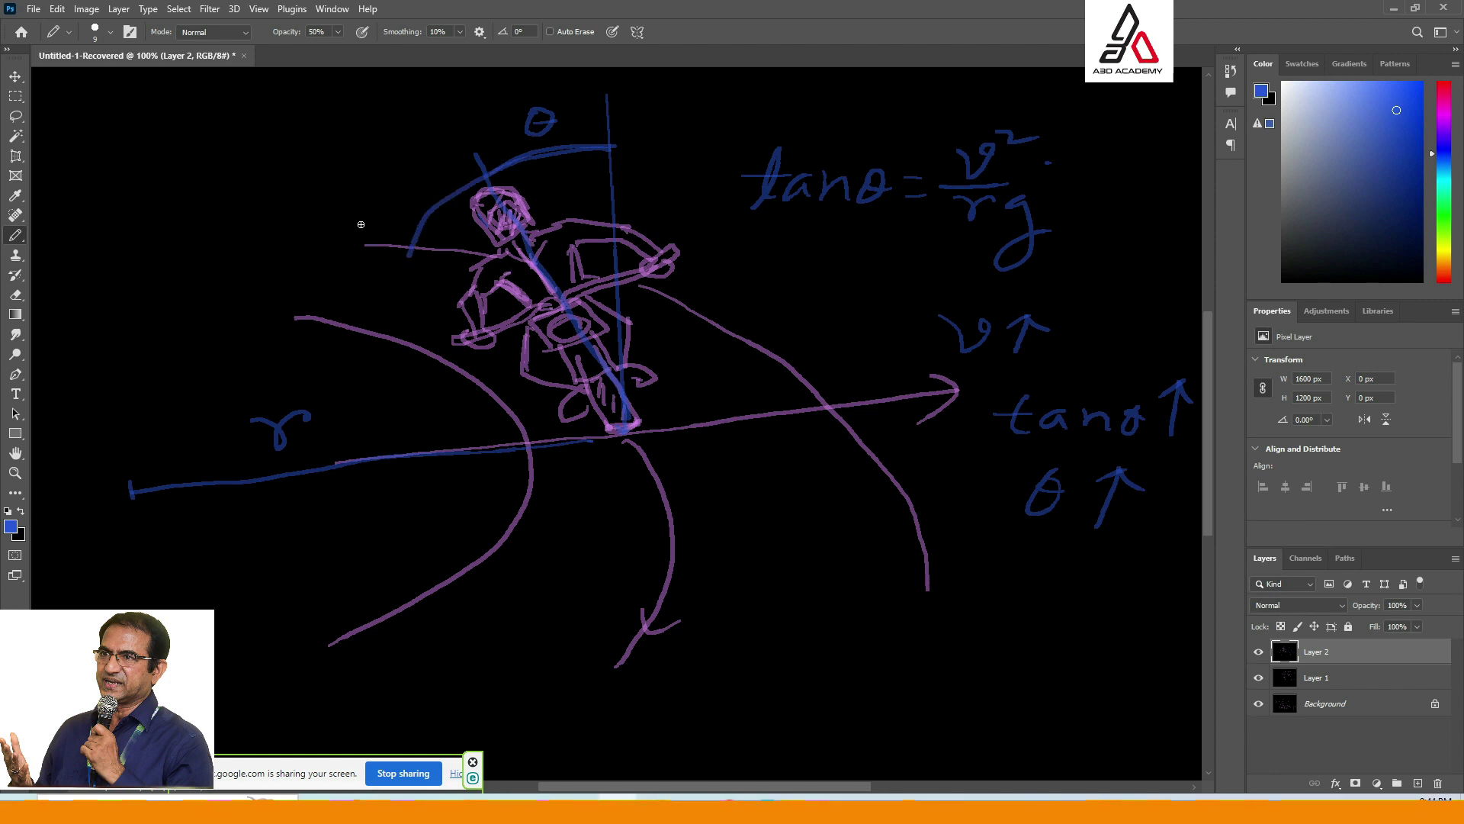
{"action": "mouse_move", "coordinate": [329, 209]}
{"action": "left_mouse_down"}
{"action": "mouse_move", "coordinate": [527, 315]}
{"action": "mouse_move", "coordinate": [618, 392]}
{"action": "left_mouse_up"}
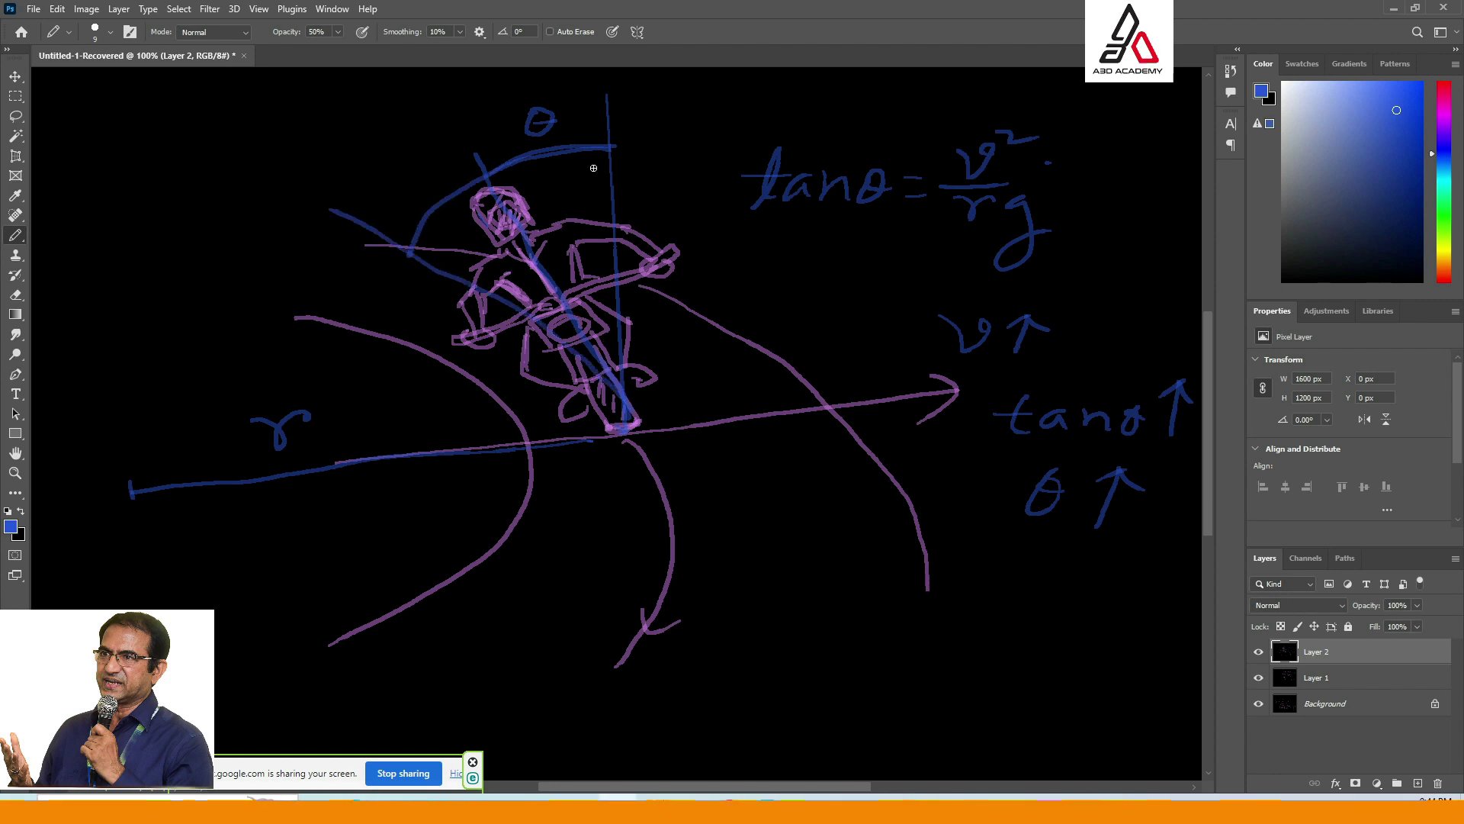
{"action": "mouse_move", "coordinate": [583, 110]}
{"action": "left_mouse_down"}
{"action": "mouse_move", "coordinate": [442, 134]}
{"action": "mouse_move", "coordinate": [377, 196]}
{"action": "left_mouse_up"}
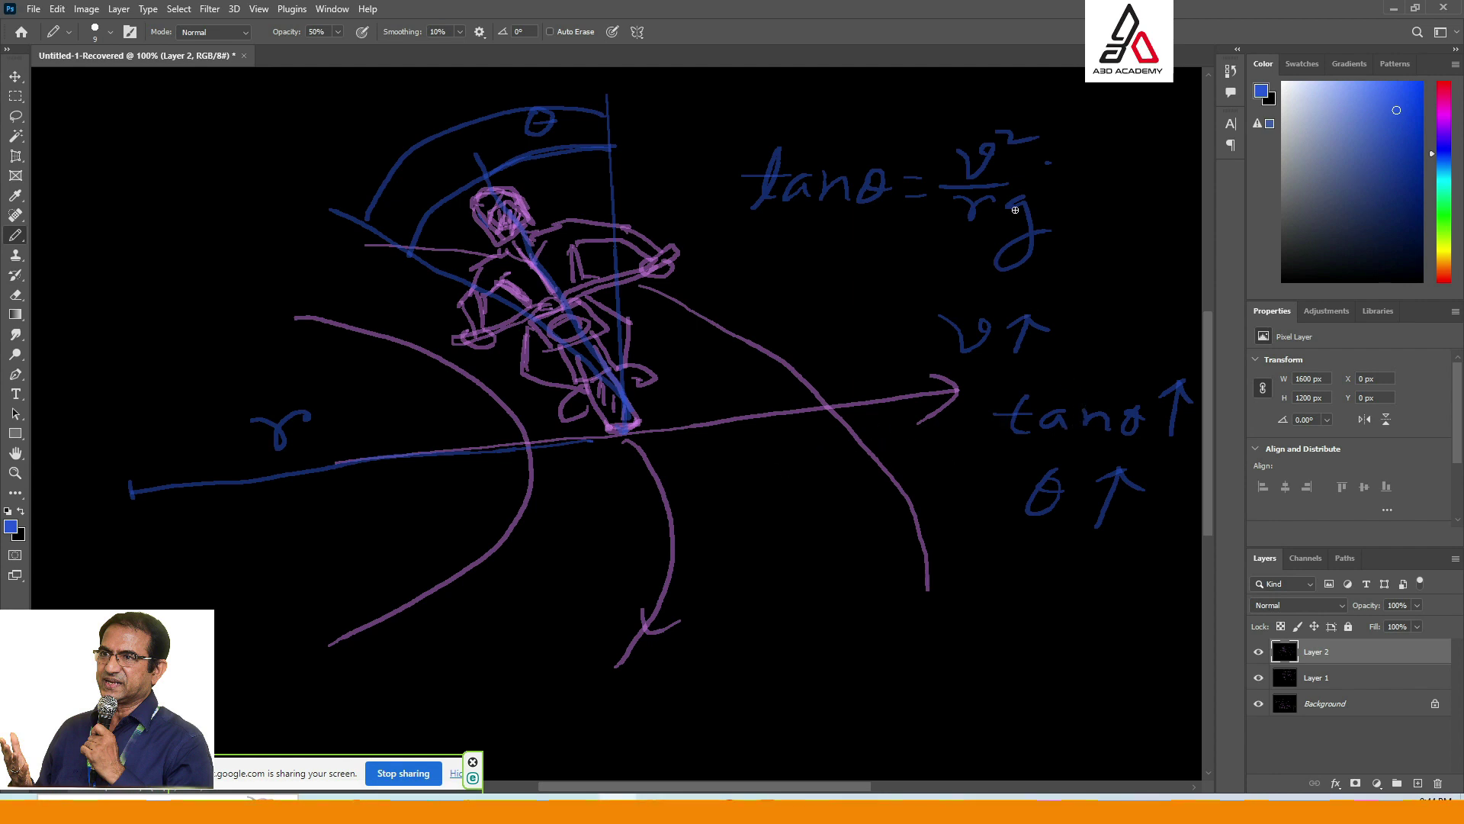
{"action": "mouse_move", "coordinate": [956, 244]}
{"action": "left_mouse_down"}
{"action": "mouse_move", "coordinate": [988, 193]}
{"action": "mouse_move", "coordinate": [923, 233]}
{"action": "left_mouse_up"}
Add a black-filled layer and draw the banked road wedge with its curved left edge.
{"action": "left_click", "coordinate": [1418, 783]}
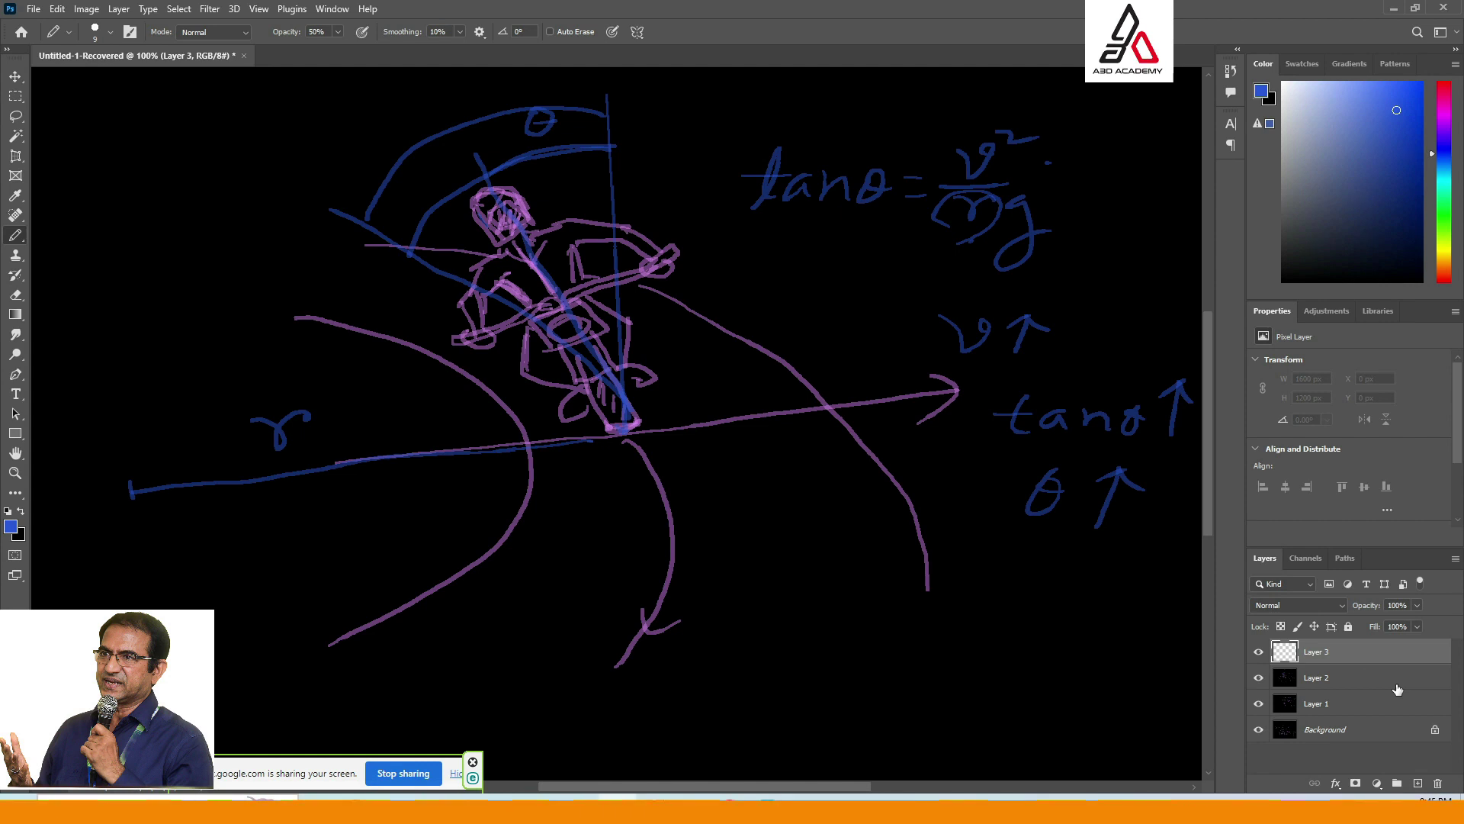
{"action": "key", "text": "ctrl+BackSpace"}
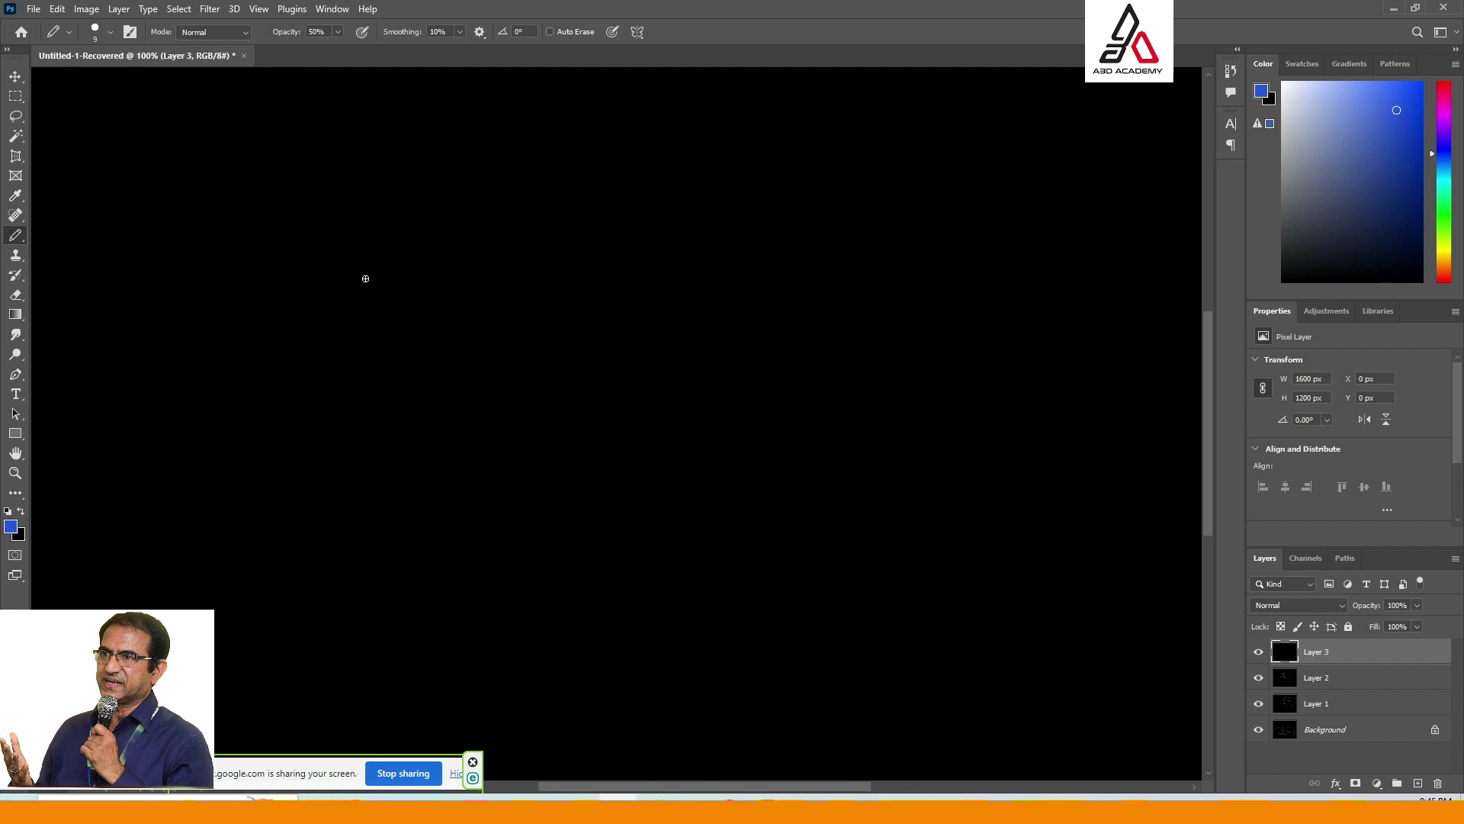
{"action": "mouse_move", "coordinate": [357, 281]}
{"action": "left_mouse_down"}
{"action": "mouse_move", "coordinate": [470, 353]}
{"action": "mouse_move", "coordinate": [504, 413]}
{"action": "mouse_move", "coordinate": [507, 463]}
{"action": "mouse_move", "coordinate": [479, 517]}
{"action": "mouse_move", "coordinate": [400, 578]}
{"action": "mouse_move", "coordinate": [324, 618]}
{"action": "mouse_move", "coordinate": [259, 608]}
{"action": "left_mouse_up"}
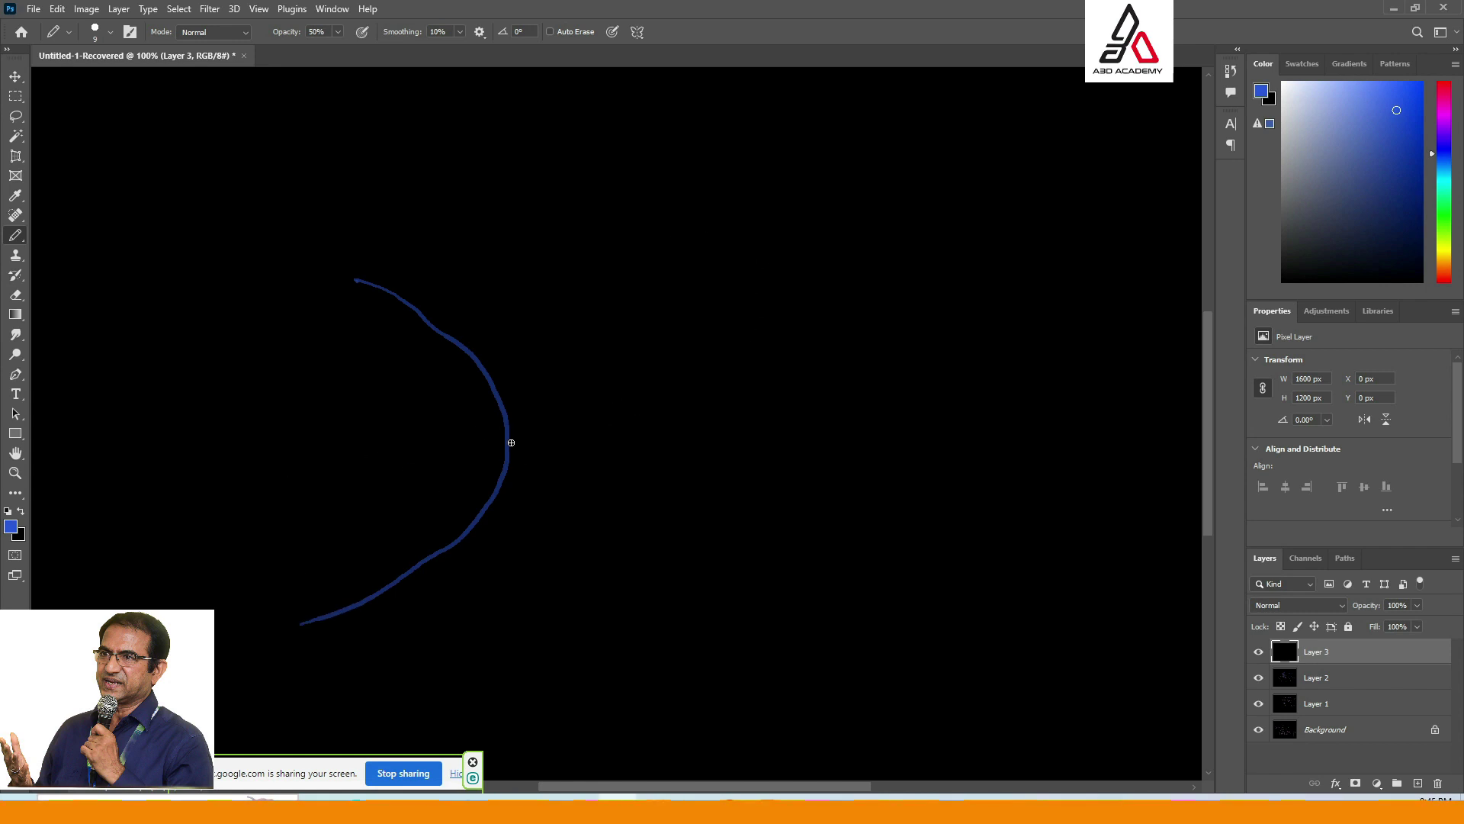
{"action": "left_click_drag", "start_coordinate": [510, 437], "coordinate": [838, 351]}
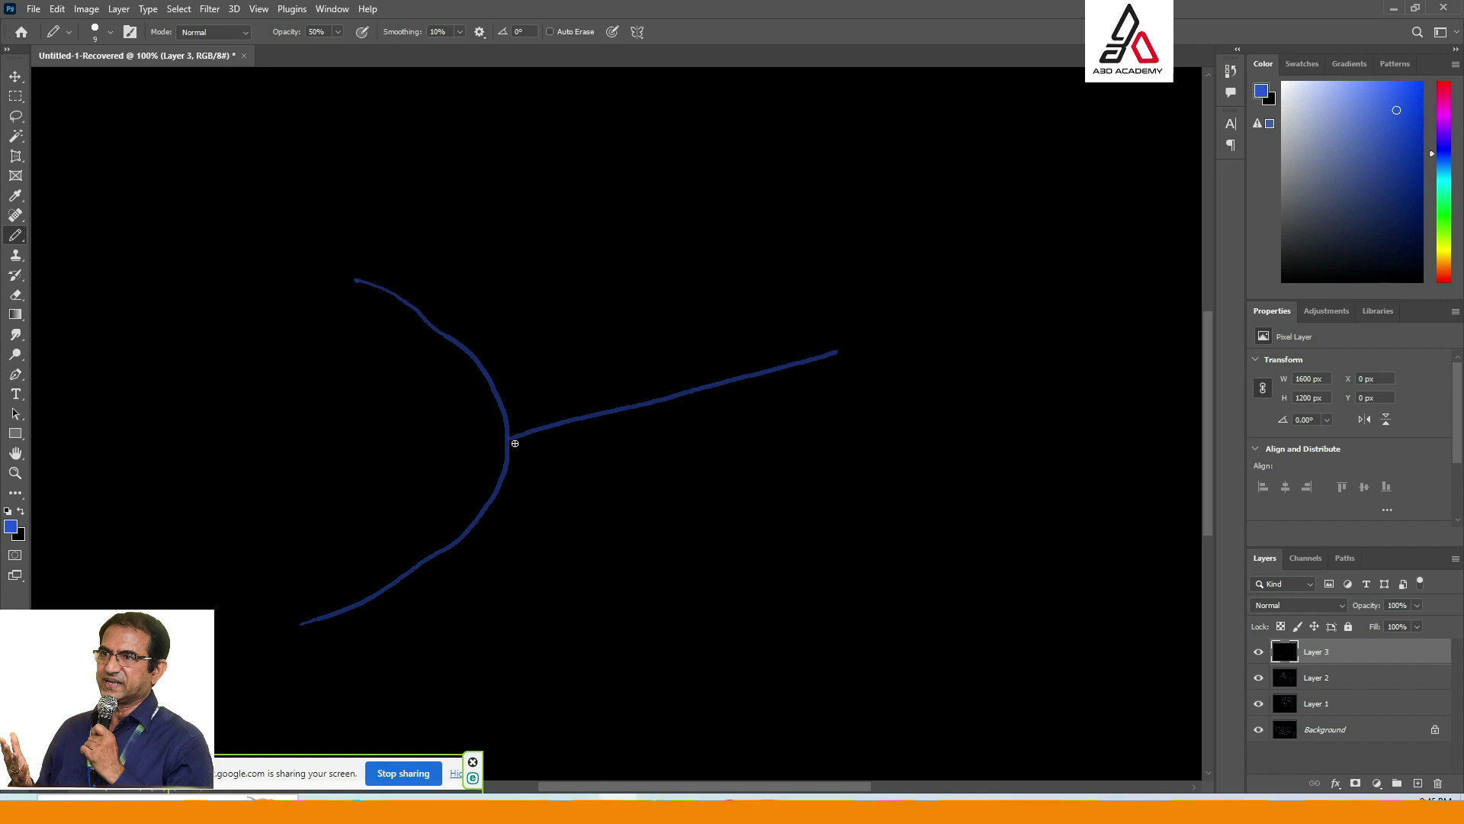
{"action": "left_click_drag", "start_coordinate": [515, 443], "coordinate": [845, 440]}
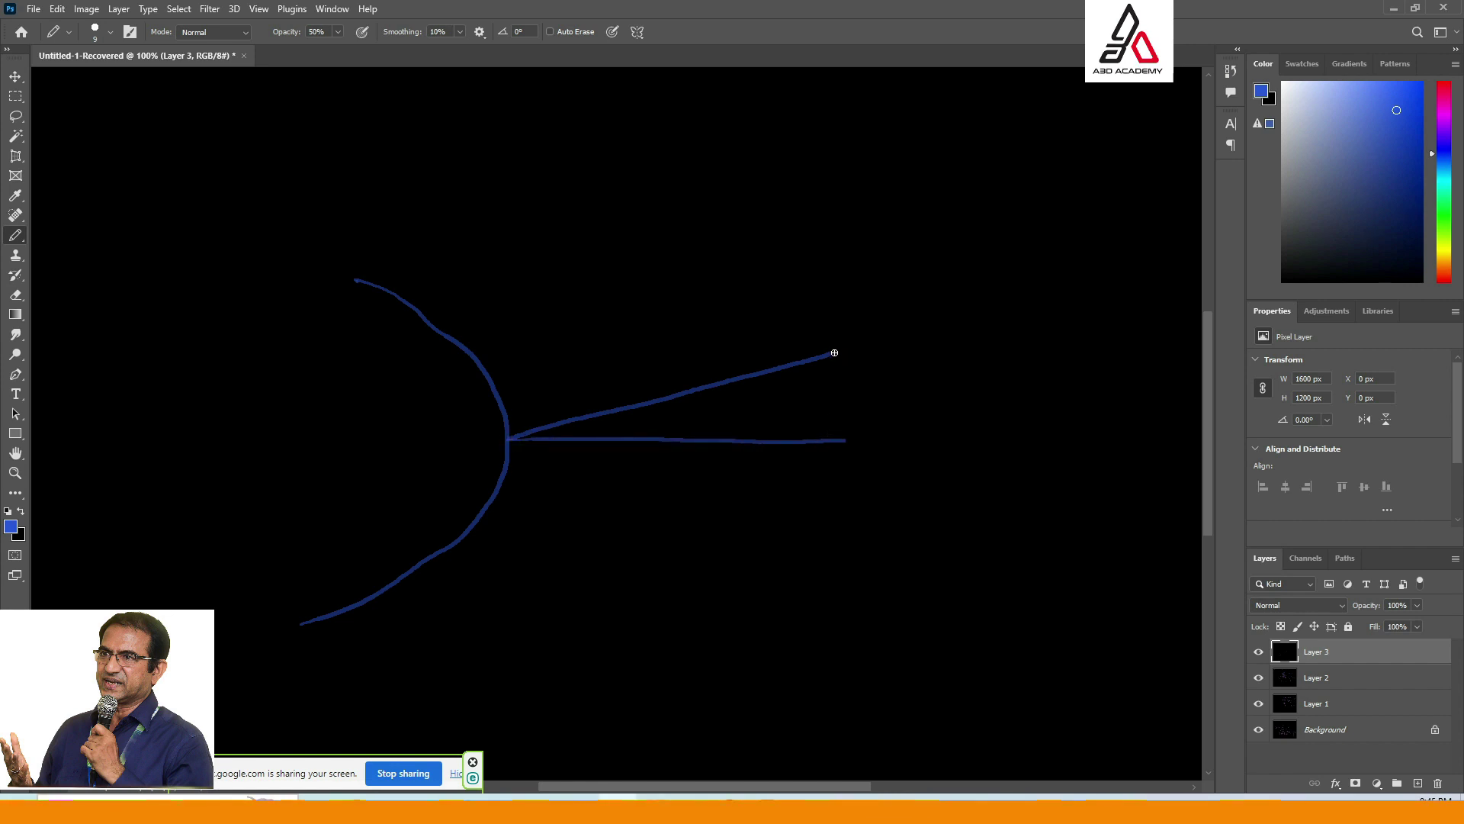
{"action": "left_click_drag", "start_coordinate": [834, 352], "coordinate": [842, 431]}
Sketch the car on the slope with its roof, windshield, headlight and wheels.
{"action": "left_click_drag", "start_coordinate": [632, 358], "coordinate": [765, 321]}
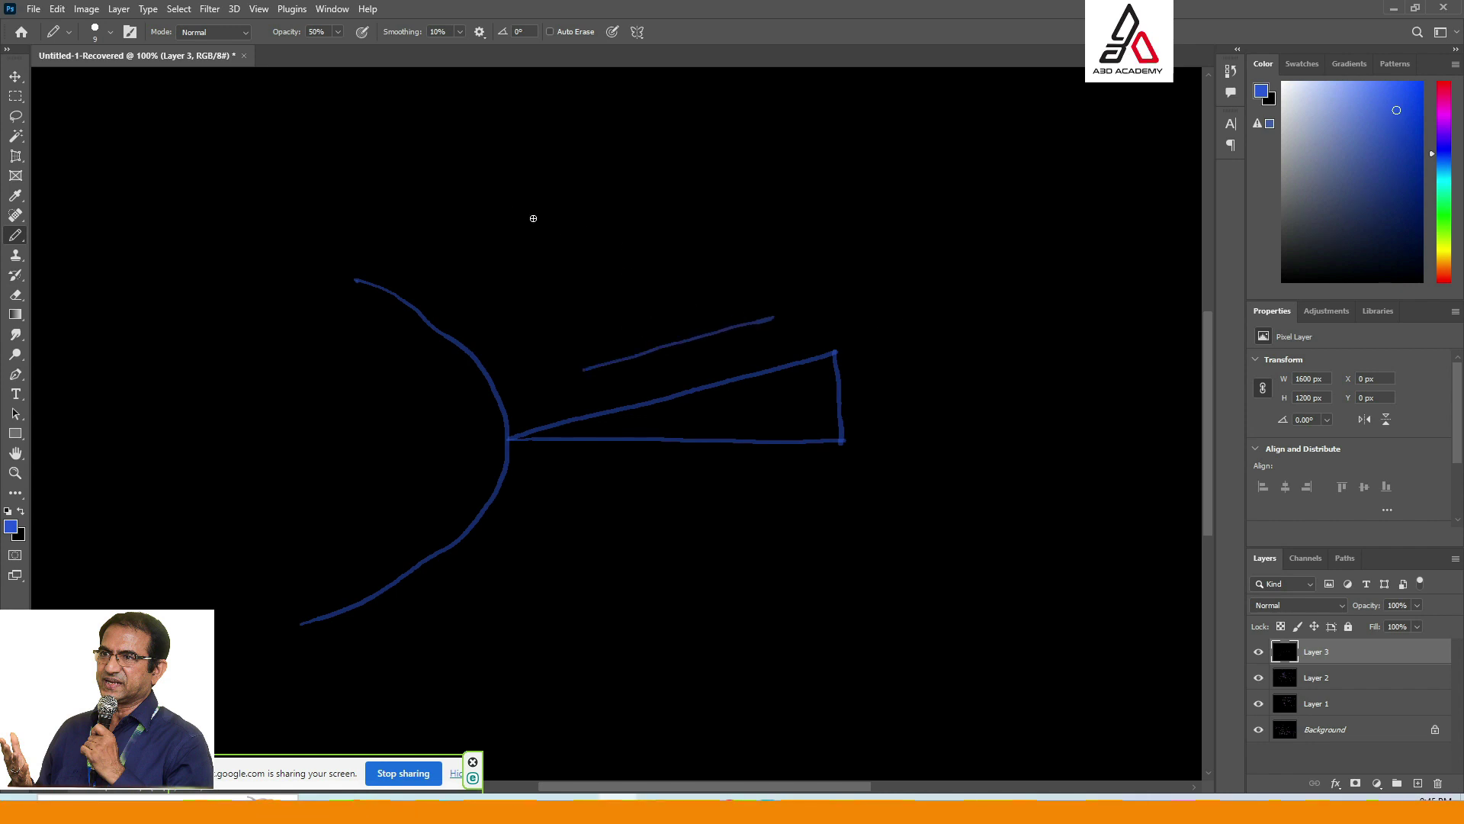
{"action": "left_click_drag", "start_coordinate": [528, 195], "coordinate": [576, 289]}
{"action": "key", "text": "ctrl+z"}
{"action": "left_click_drag", "start_coordinate": [523, 197], "coordinate": [584, 367]}
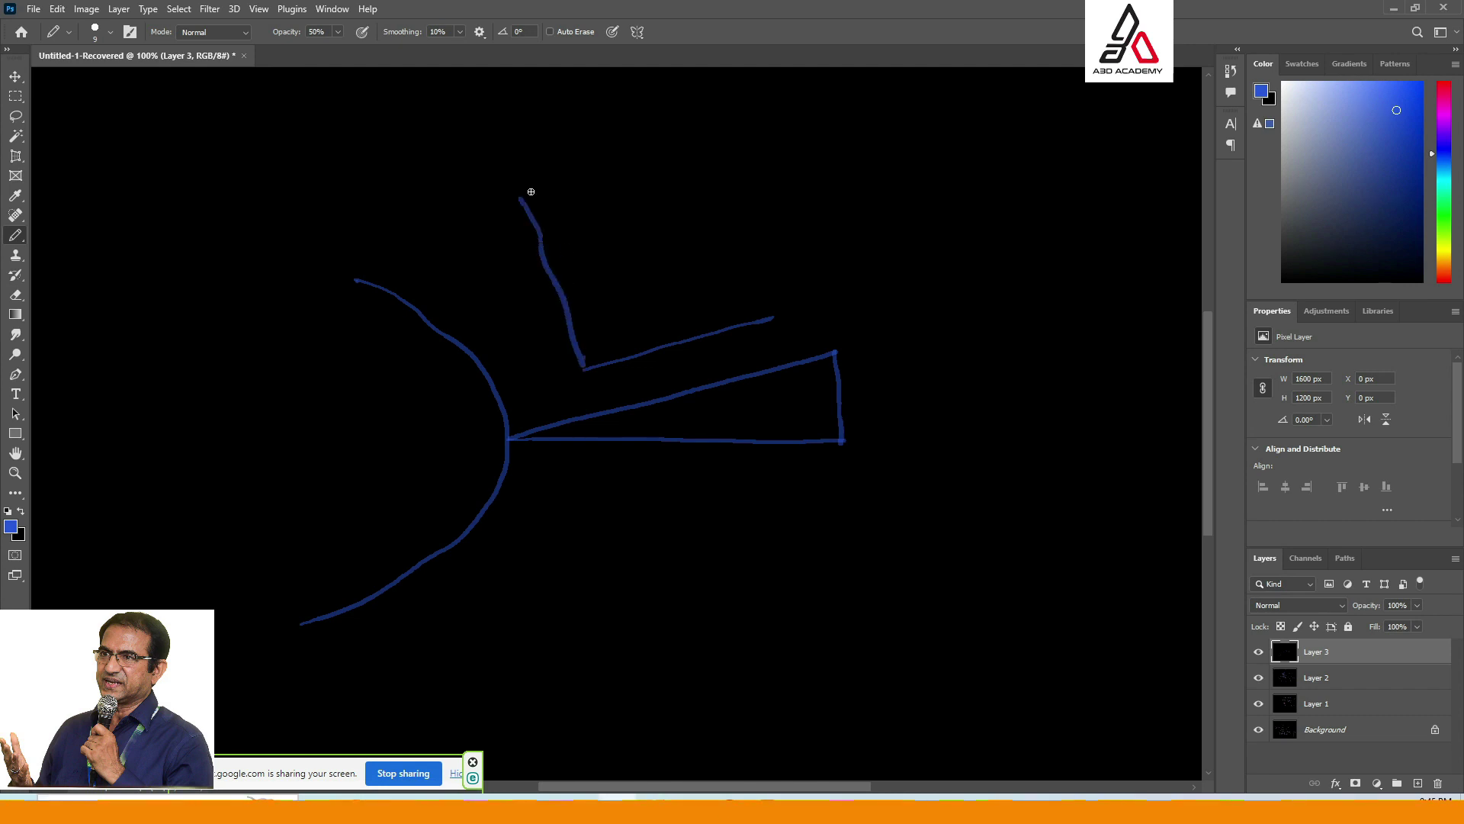
{"action": "mouse_move", "coordinate": [524, 196]}
{"action": "left_mouse_down"}
{"action": "mouse_move", "coordinate": [550, 169]}
{"action": "mouse_move", "coordinate": [709, 144]}
{"action": "mouse_move", "coordinate": [759, 234]}
{"action": "mouse_move", "coordinate": [779, 312]}
{"action": "left_mouse_up"}
{"action": "mouse_move", "coordinate": [553, 205]}
{"action": "left_mouse_down"}
{"action": "mouse_move", "coordinate": [676, 180]}
{"action": "mouse_move", "coordinate": [703, 226]}
{"action": "mouse_move", "coordinate": [585, 263]}
{"action": "left_mouse_up"}
{"action": "mouse_move", "coordinate": [553, 204]}
{"action": "left_mouse_down"}
{"action": "mouse_move", "coordinate": [607, 286]}
{"action": "mouse_move", "coordinate": [577, 297]}
{"action": "left_mouse_up"}
{"action": "mouse_move", "coordinate": [733, 252]}
{"action": "left_mouse_down"}
{"action": "mouse_move", "coordinate": [709, 273]}
{"action": "mouse_move", "coordinate": [700, 261]}
{"action": "left_mouse_up"}
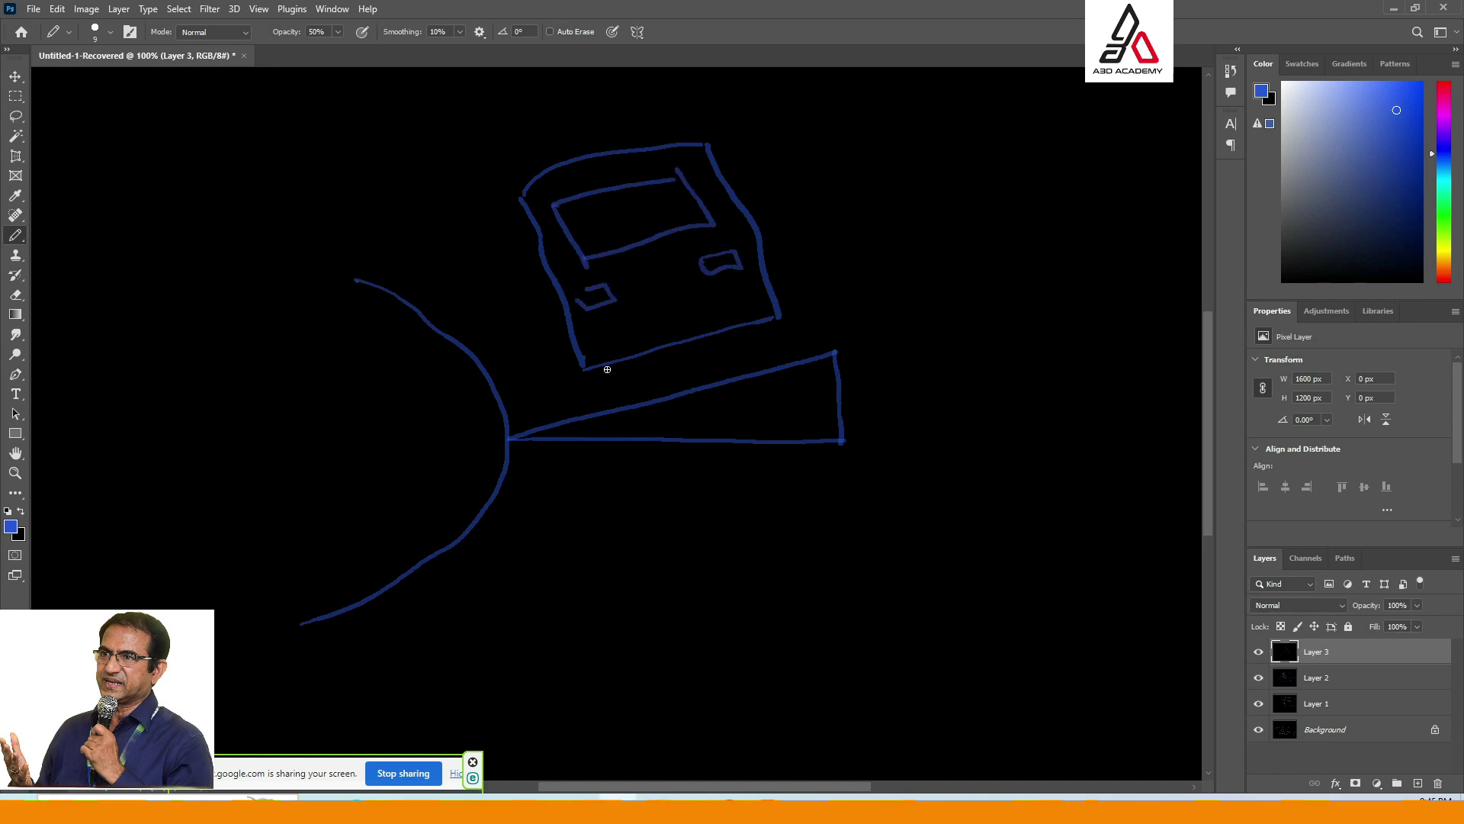
{"action": "left_click_drag", "start_coordinate": [597, 365], "coordinate": [620, 399]}
{"action": "mouse_move", "coordinate": [742, 348]}
{"action": "left_mouse_down"}
{"action": "mouse_move", "coordinate": [769, 360]}
{"action": "mouse_move", "coordinate": [760, 324]}
{"action": "left_mouse_up"}
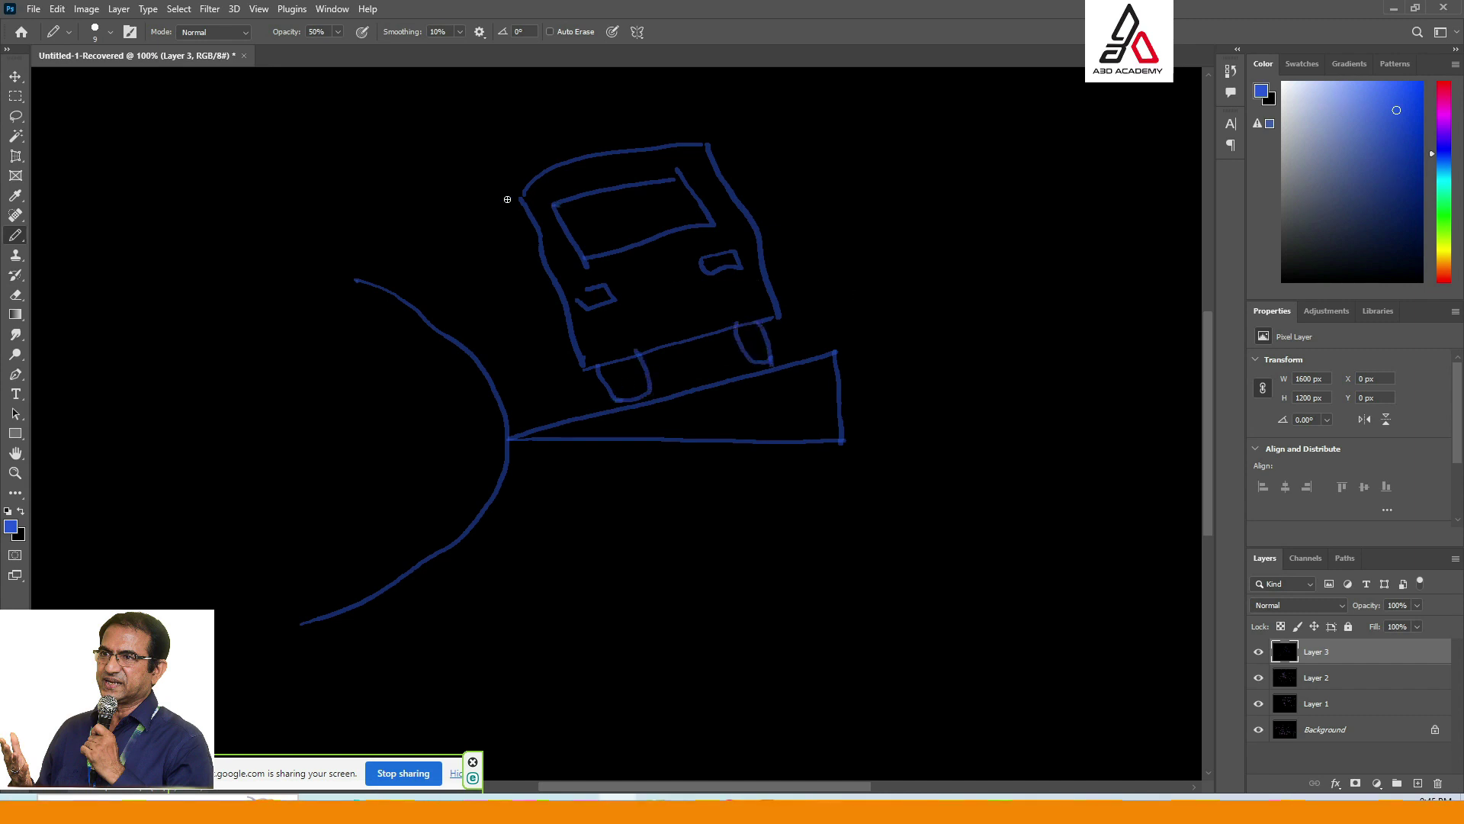
{"action": "left_click_drag", "start_coordinate": [483, 203], "coordinate": [520, 211]}
Draw the right road edge curving down and mark the bank angle θ on the wedge.
{"action": "mouse_move", "coordinate": [788, 311]}
{"action": "left_mouse_down"}
{"action": "mouse_move", "coordinate": [958, 464]}
{"action": "mouse_move", "coordinate": [1046, 659]}
{"action": "left_mouse_up"}
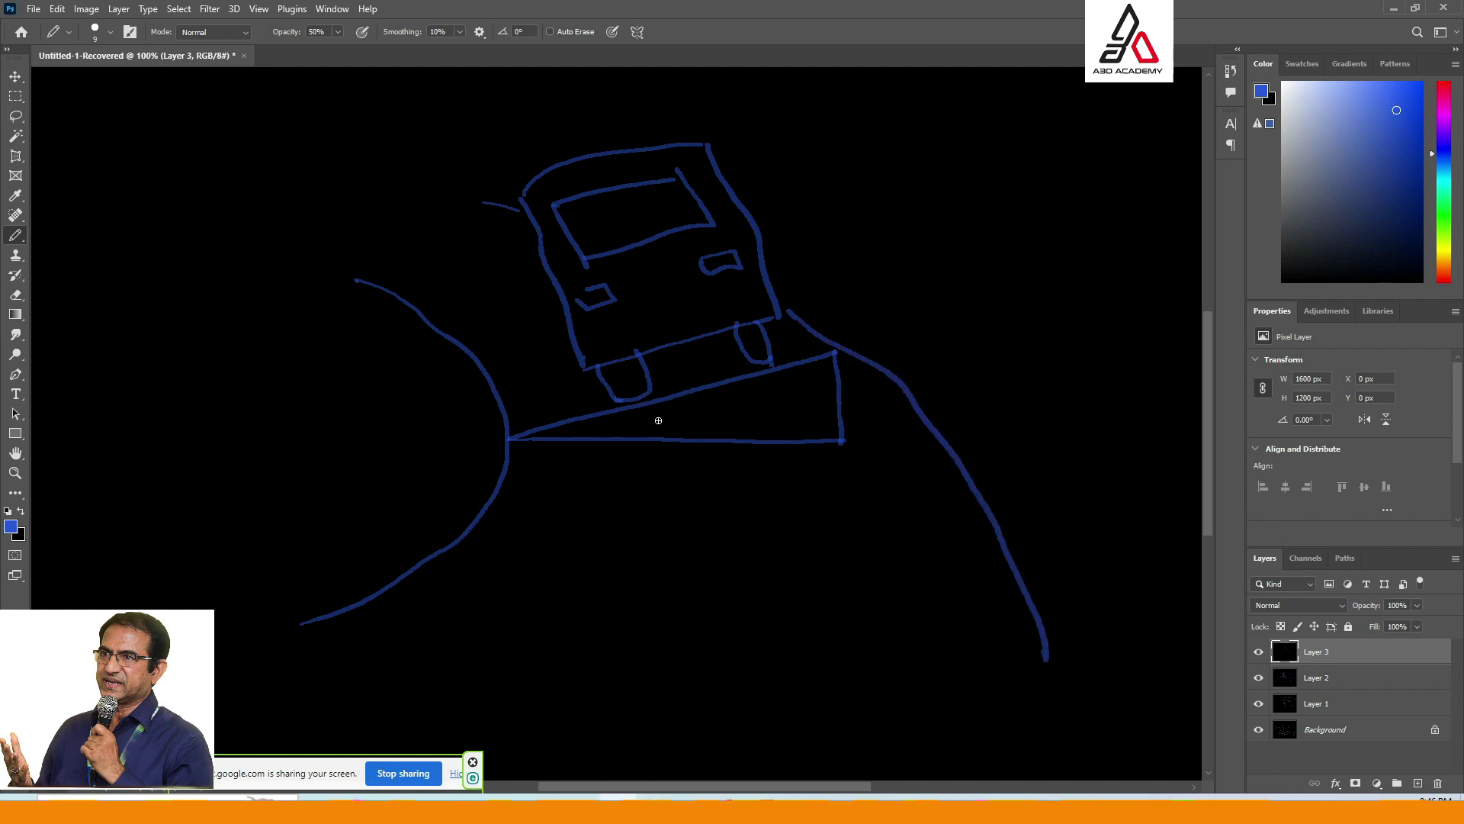
{"action": "left_click_drag", "start_coordinate": [647, 404], "coordinate": [650, 440]}
{"action": "left_click_drag", "start_coordinate": [694, 410], "coordinate": [709, 417]}
Switch the brush colour to light purple.
{"action": "left_click", "coordinate": [11, 526]}
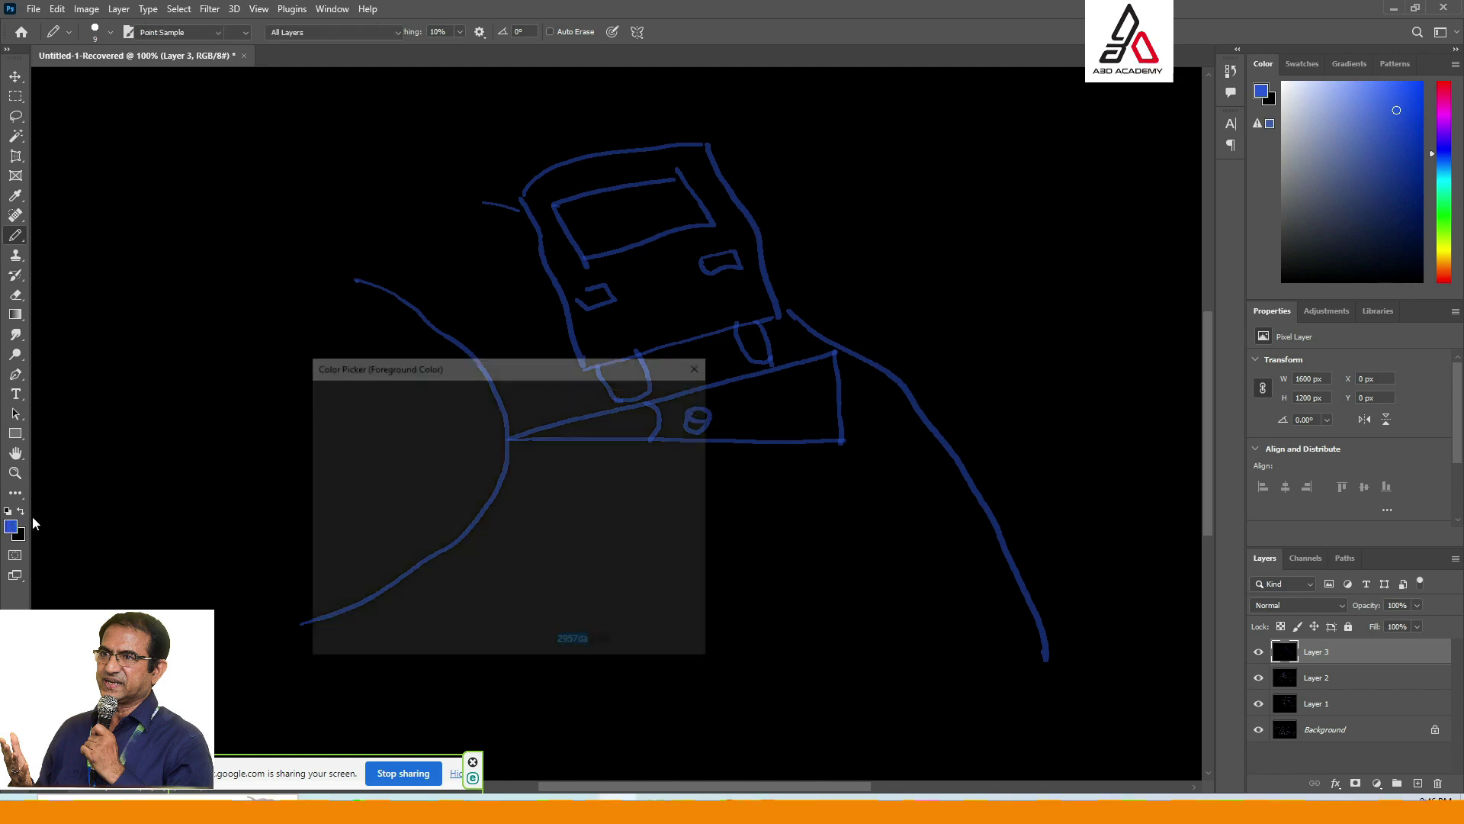
{"action": "left_click", "coordinate": [527, 446]}
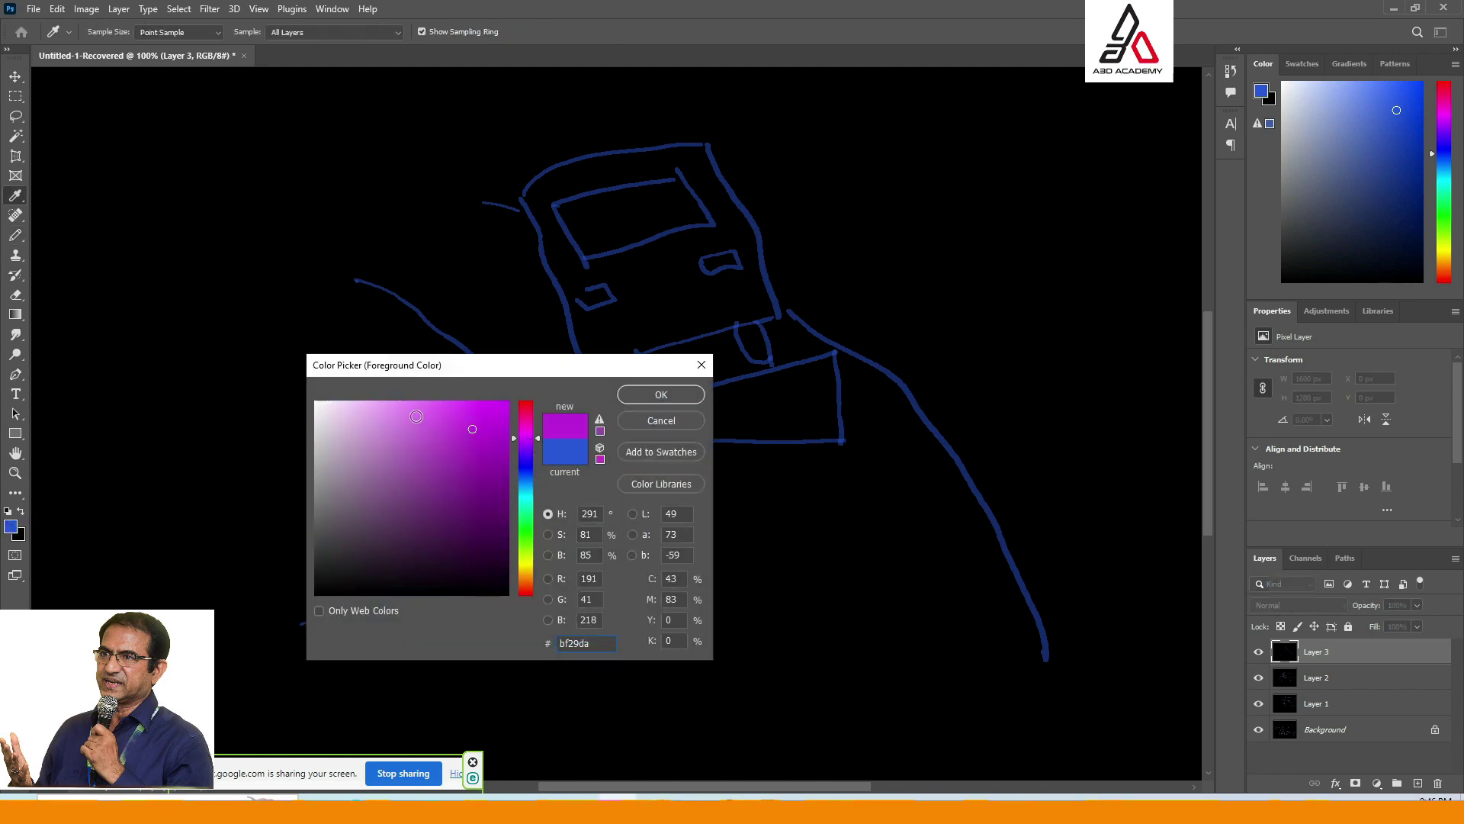
{"action": "left_click", "coordinate": [417, 416]}
{"action": "left_click", "coordinate": [661, 394]}
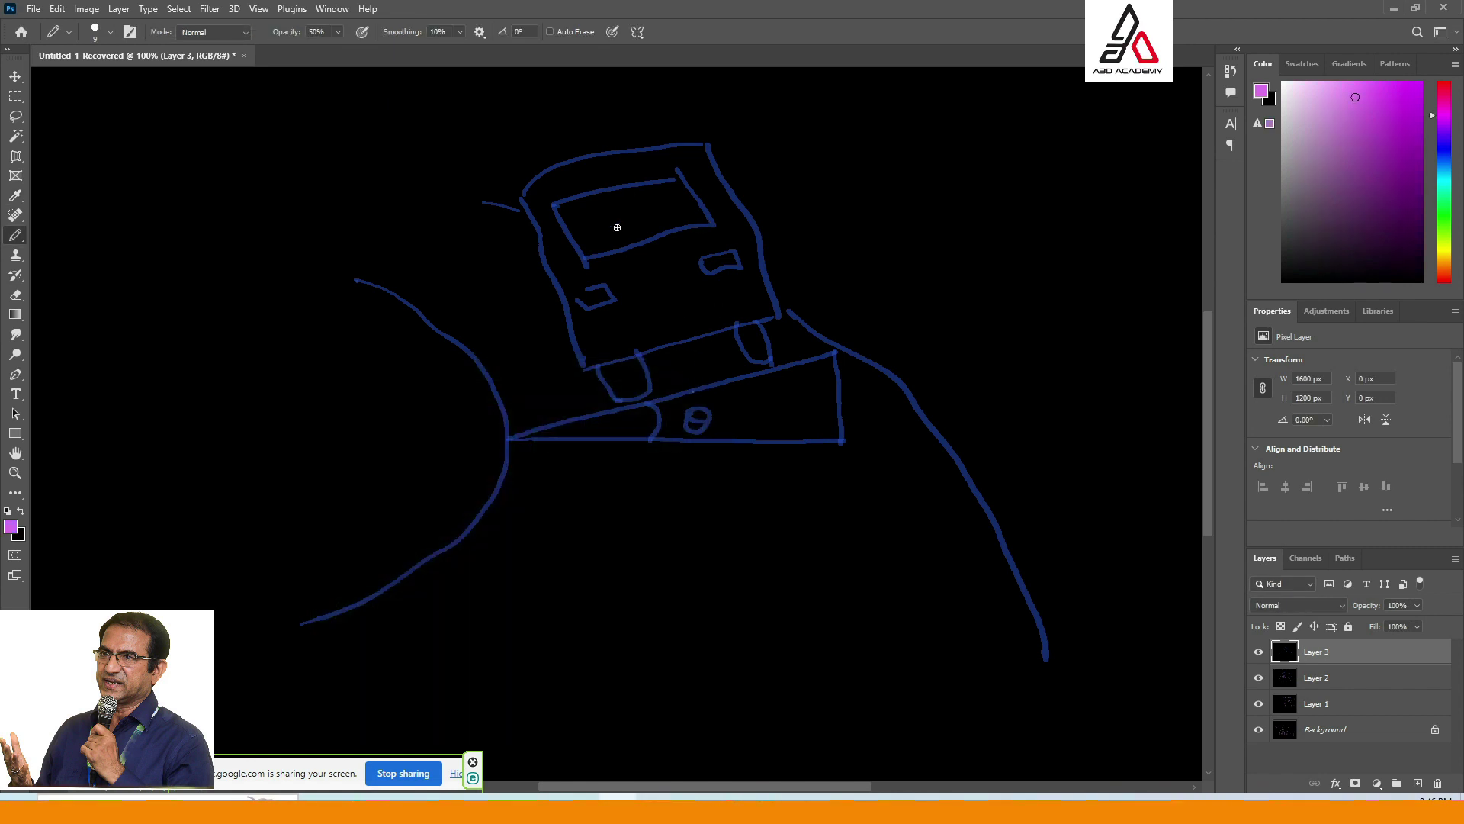
Draw purple tilted and vertical lines through the car with an angle arc and θ labels.
{"action": "left_click_drag", "start_coordinate": [560, 105], "coordinate": [712, 377]}
{"action": "mouse_move", "coordinate": [713, 90]}
{"action": "left_mouse_down"}
{"action": "mouse_move", "coordinate": [699, 233]}
{"action": "mouse_move", "coordinate": [713, 392]}
{"action": "left_mouse_up"}
{"action": "mouse_move", "coordinate": [638, 238]}
{"action": "left_mouse_down"}
{"action": "mouse_move", "coordinate": [691, 223]}
{"action": "mouse_move", "coordinate": [655, 196]}
{"action": "mouse_move", "coordinate": [657, 207]}
{"action": "left_mouse_up"}
{"action": "mouse_move", "coordinate": [648, 402]}
{"action": "left_mouse_down"}
{"action": "mouse_move", "coordinate": [664, 432]}
{"action": "mouse_move", "coordinate": [717, 415]}
{"action": "left_mouse_up"}
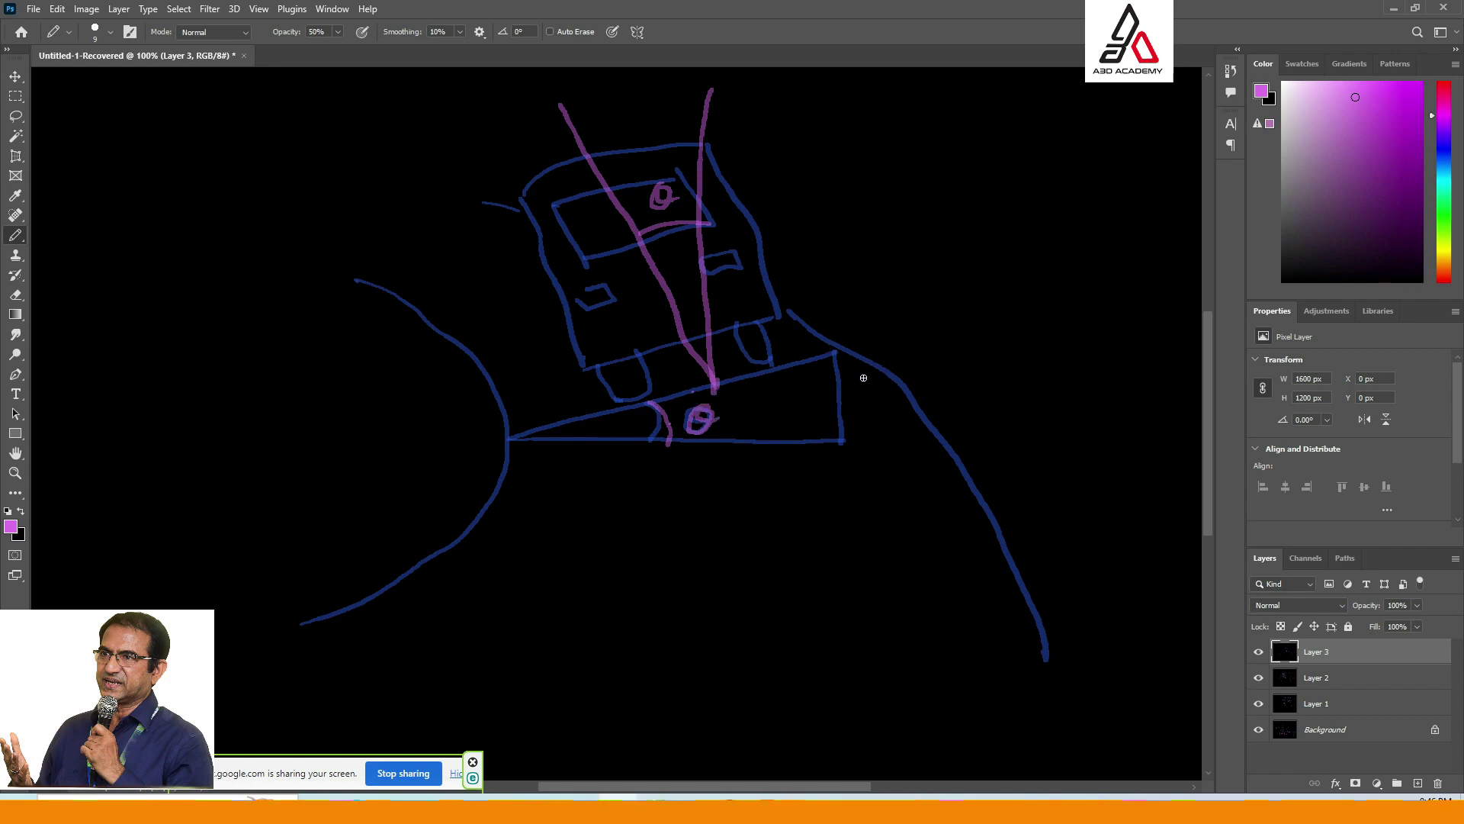
Draw an arrow to the road slope labelled 'Bank' and underline it.
{"action": "mouse_move", "coordinate": [858, 401]}
{"action": "left_mouse_down"}
{"action": "mouse_move", "coordinate": [965, 350]}
{"action": "mouse_move", "coordinate": [839, 405]}
{"action": "mouse_move", "coordinate": [872, 414]}
{"action": "left_mouse_up"}
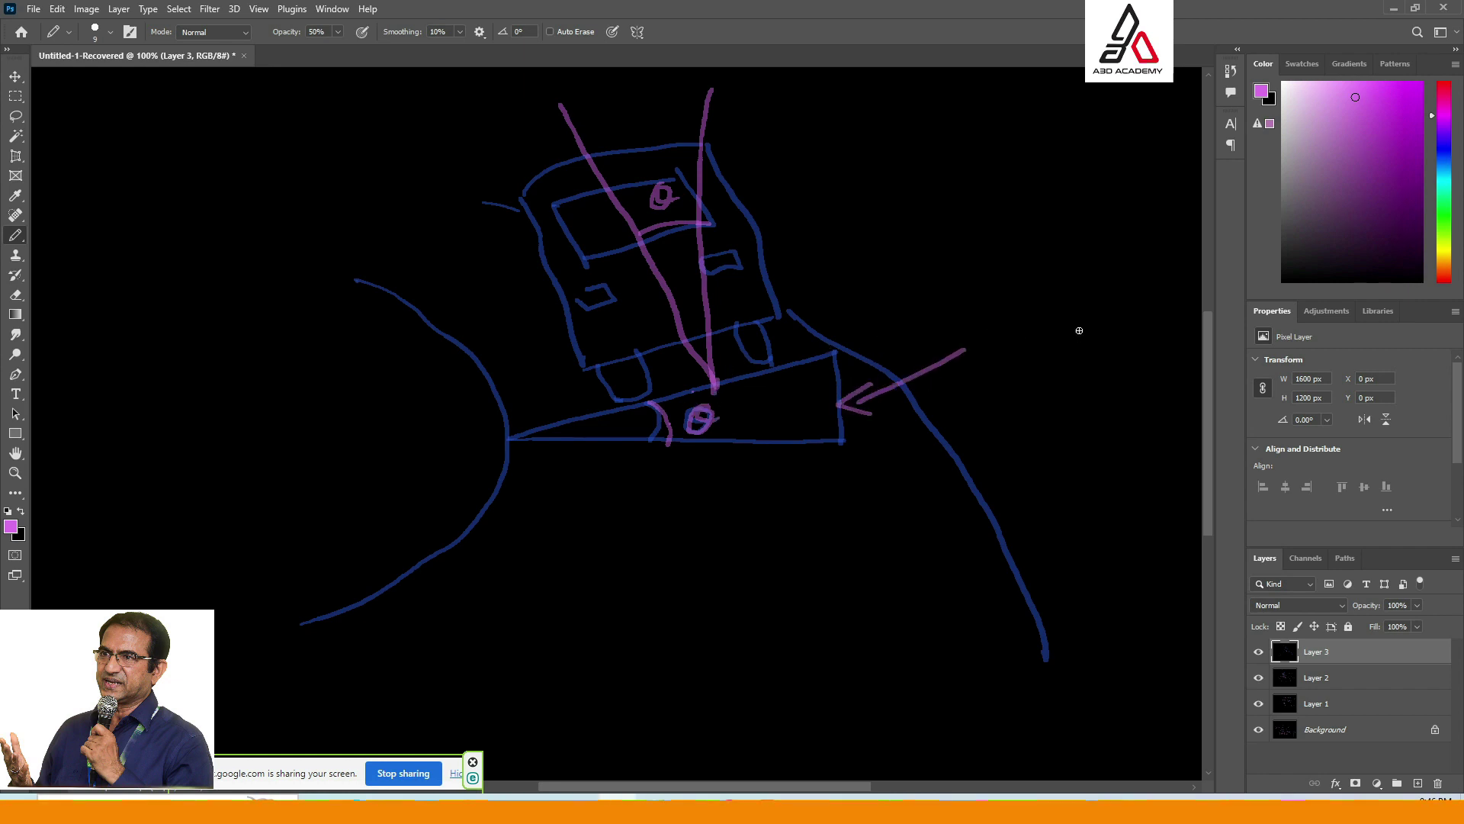
{"action": "mouse_move", "coordinate": [1000, 308]}
{"action": "left_mouse_down"}
{"action": "mouse_move", "coordinate": [983, 352]}
{"action": "mouse_move", "coordinate": [1026, 343]}
{"action": "mouse_move", "coordinate": [985, 353]}
{"action": "mouse_move", "coordinate": [1072, 352]}
{"action": "mouse_move", "coordinate": [1092, 336]}
{"action": "mouse_move", "coordinate": [1122, 352]}
{"action": "left_mouse_up"}
{"action": "mouse_move", "coordinate": [1157, 314]}
{"action": "left_mouse_down"}
{"action": "mouse_move", "coordinate": [1125, 336]}
{"action": "mouse_move", "coordinate": [1160, 349]}
{"action": "left_mouse_up"}
{"action": "left_click_drag", "start_coordinate": [1029, 388], "coordinate": [1157, 381]}
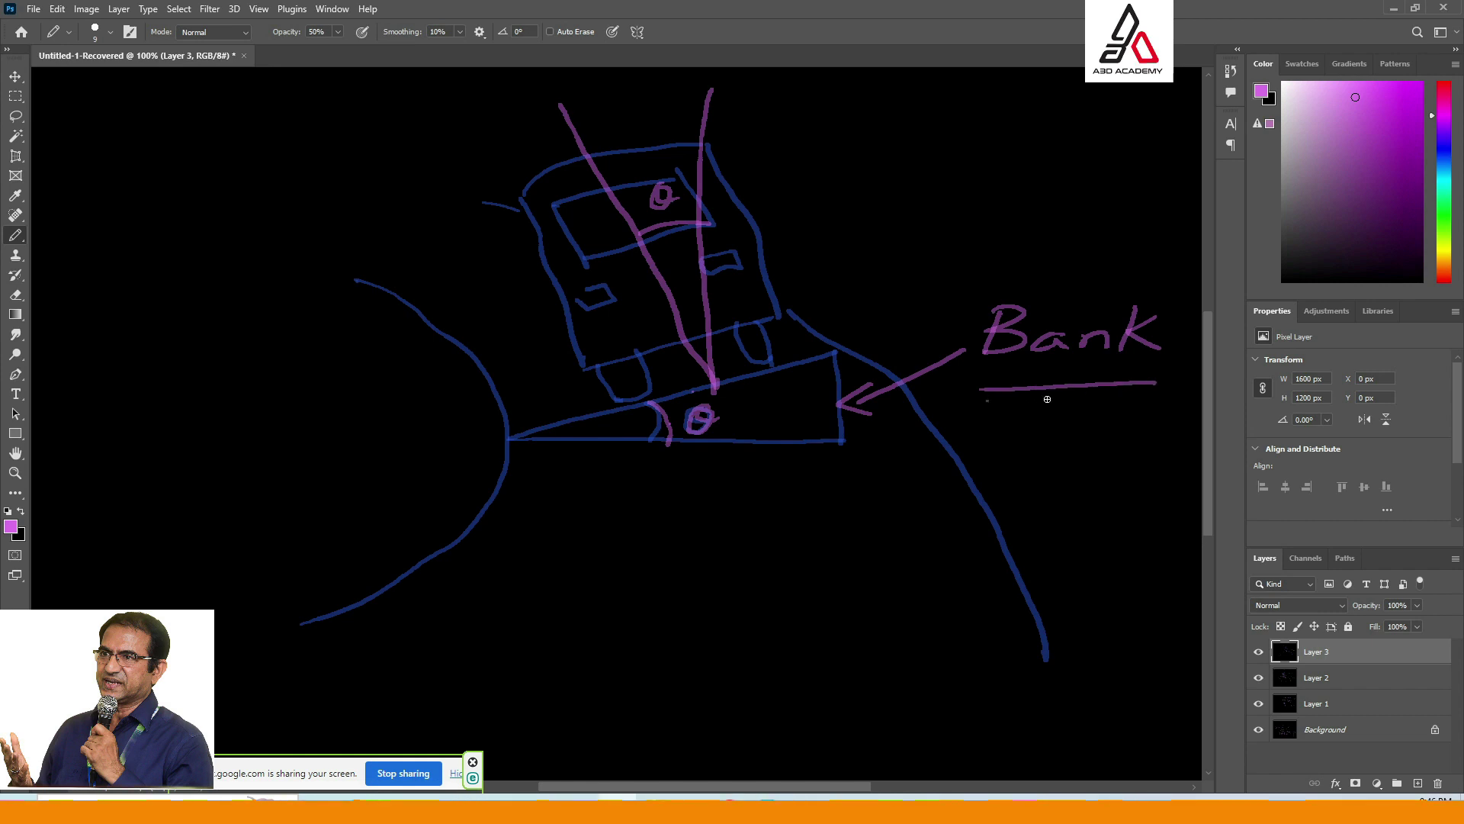
{"action": "left_click_drag", "start_coordinate": [986, 399], "coordinate": [1105, 397]}
Toggle the sketch layers' visibility, add marks around Bank, and minimise Photoshop.
{"action": "left_click", "coordinate": [1259, 652]}
{"action": "left_click", "coordinate": [1258, 677]}
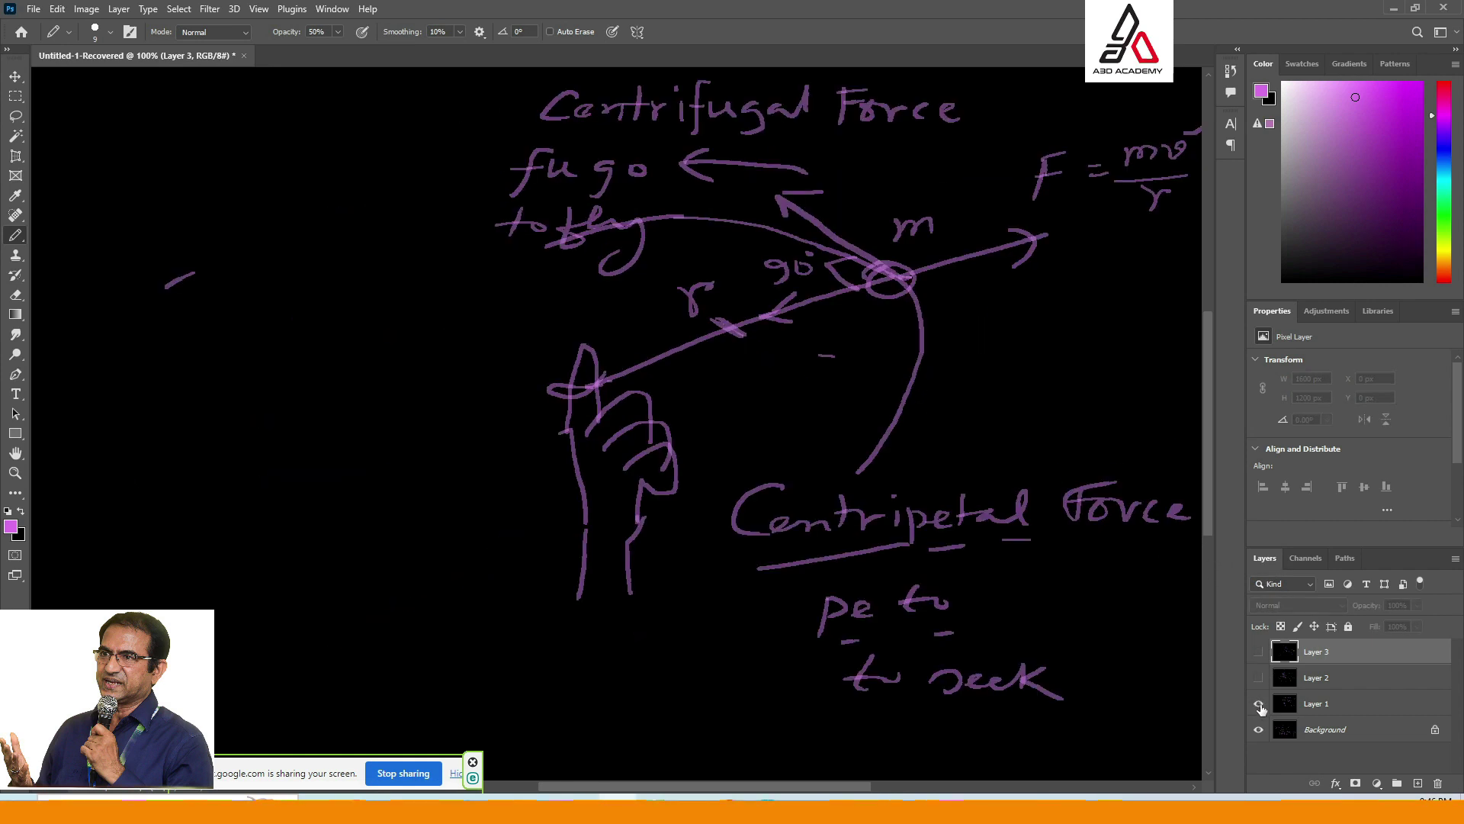
{"action": "left_click", "coordinate": [1258, 677]}
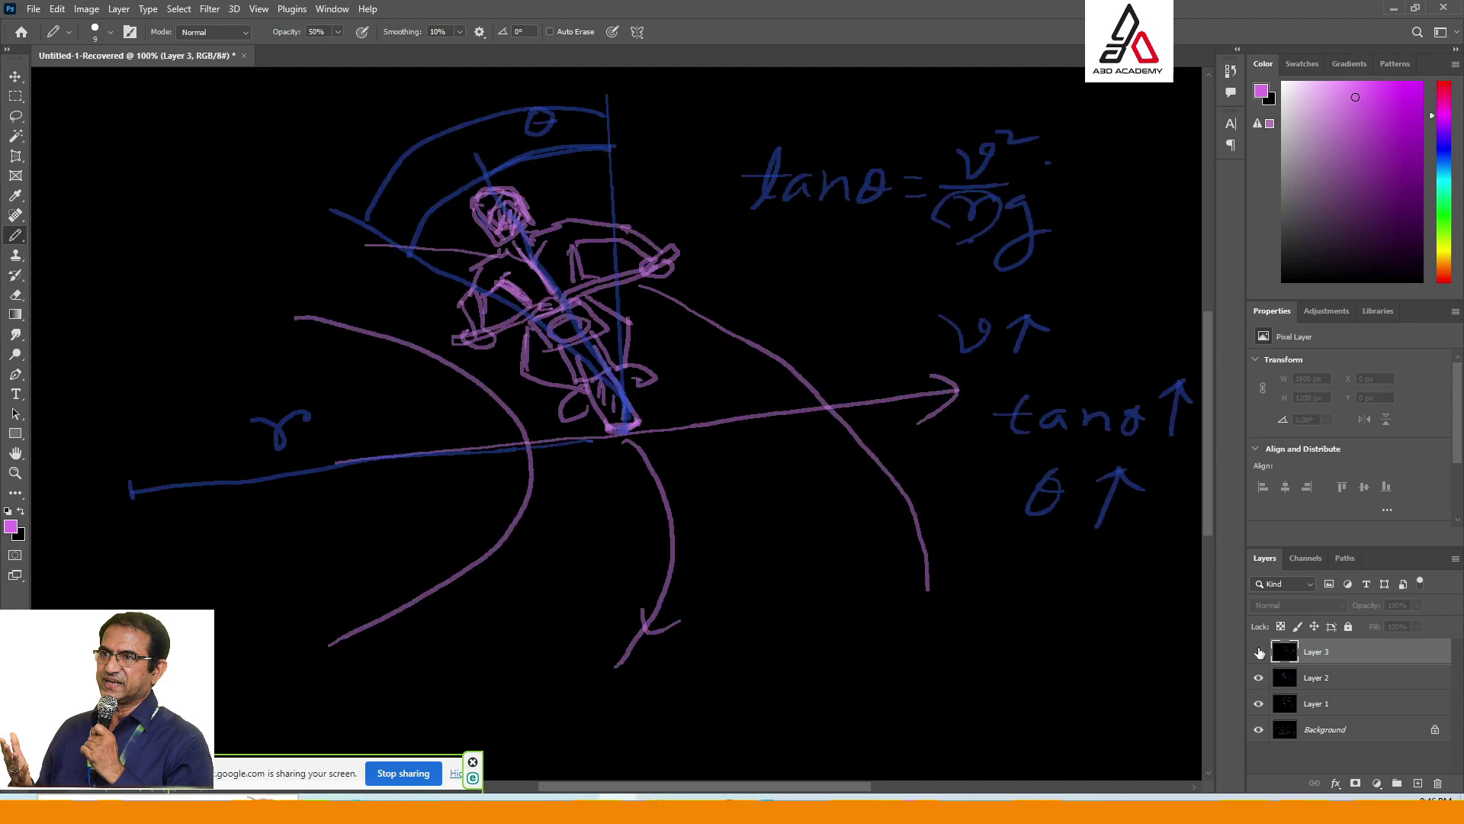
{"action": "left_click", "coordinate": [1258, 652]}
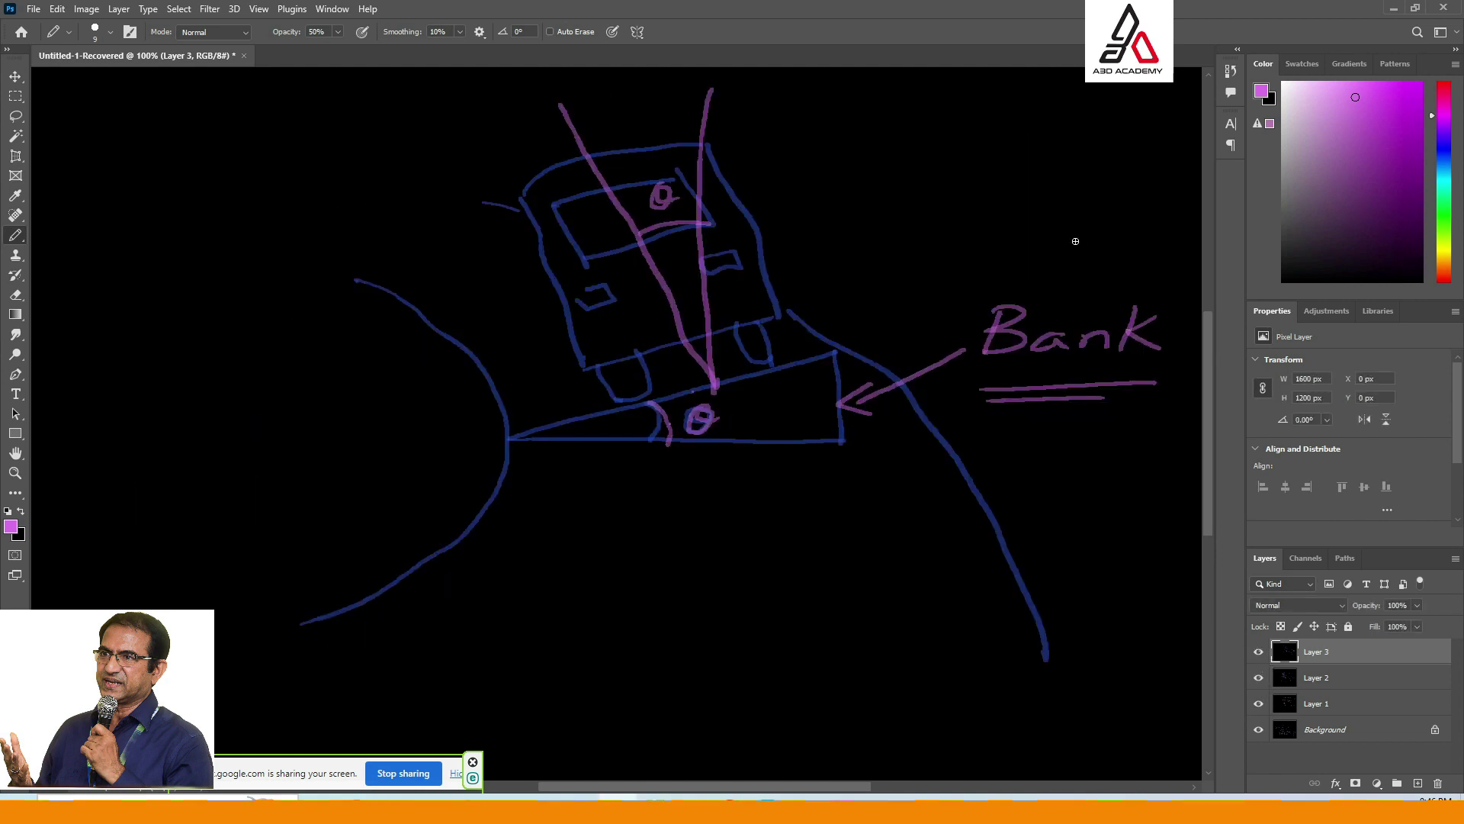
{"action": "left_click_drag", "start_coordinate": [1073, 240], "coordinate": [1134, 248]}
{"action": "mouse_move", "coordinate": [1072, 499]}
{"action": "left_mouse_down"}
{"action": "mouse_move", "coordinate": [1076, 475]}
{"action": "mouse_move", "coordinate": [1053, 450]}
{"action": "mouse_move", "coordinate": [1098, 439]}
{"action": "mouse_move", "coordinate": [1098, 492]}
{"action": "mouse_move", "coordinate": [1070, 503]}
{"action": "left_mouse_up"}
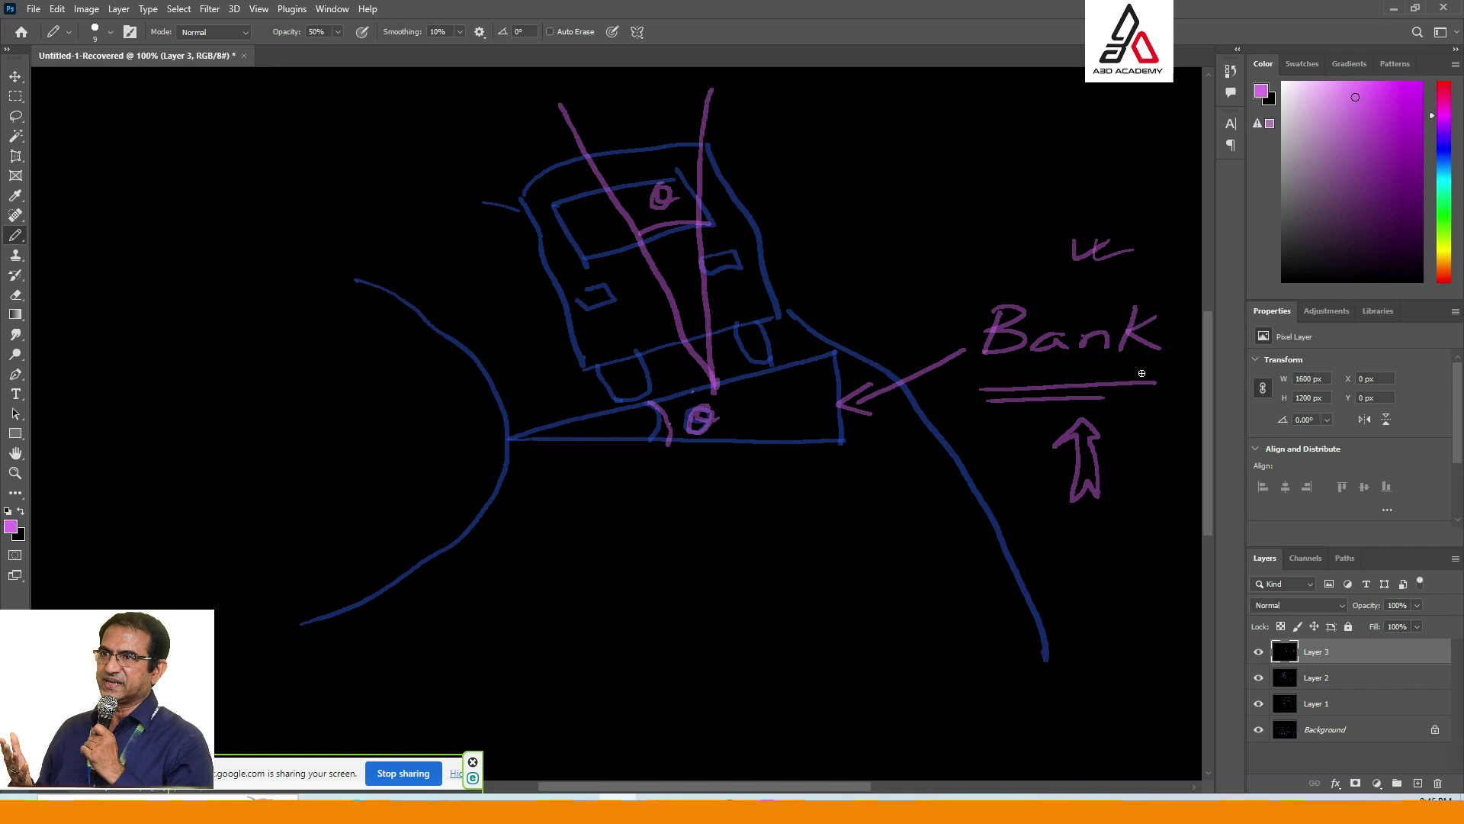
{"action": "left_click", "coordinate": [1387, 7]}
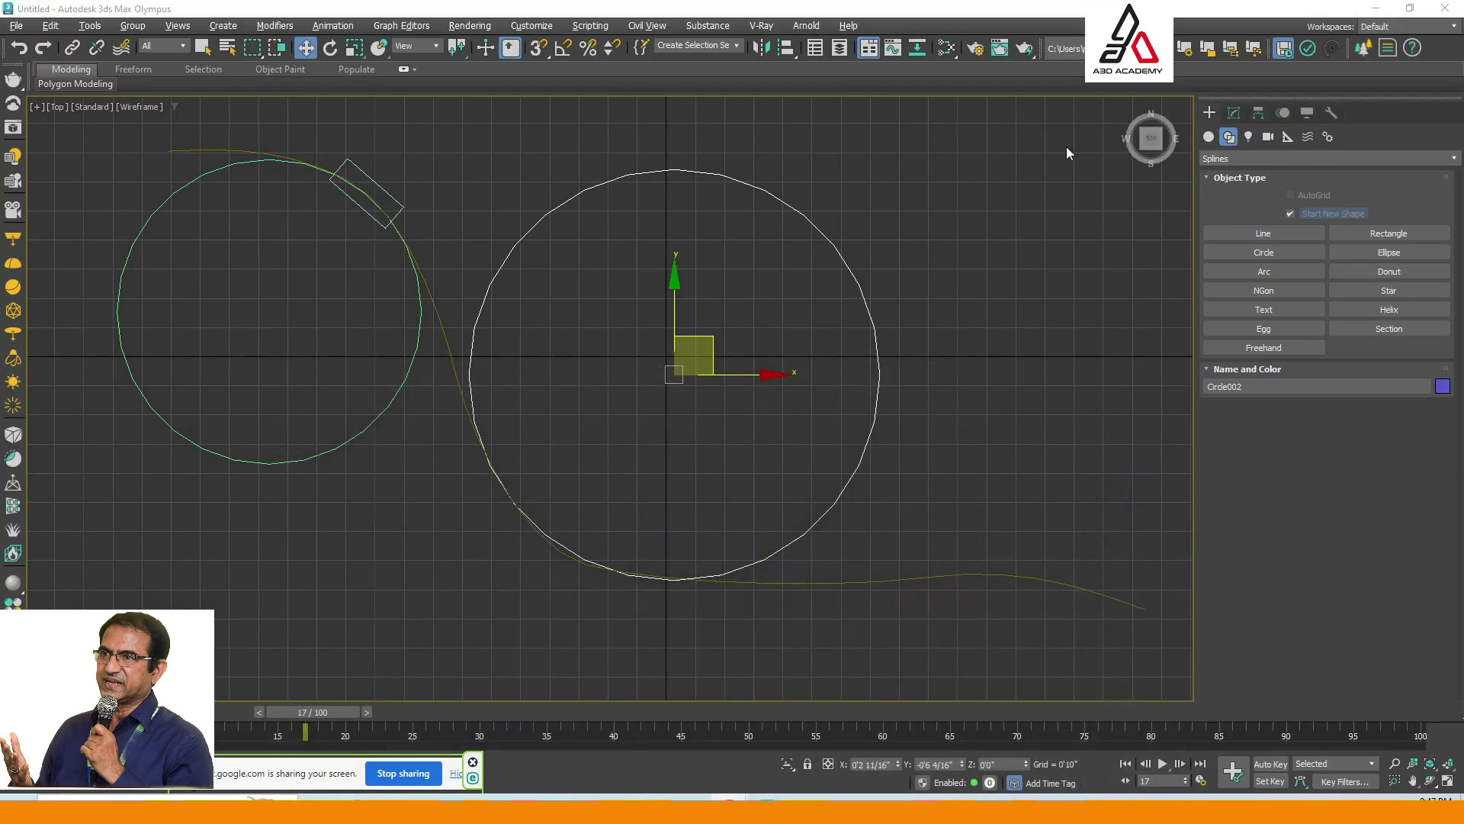
Maximise the Perspective view and inspect the box's and road spline's parameters.
{"action": "left_click", "coordinate": [1447, 781]}
{"action": "left_click", "coordinate": [1030, 494]}
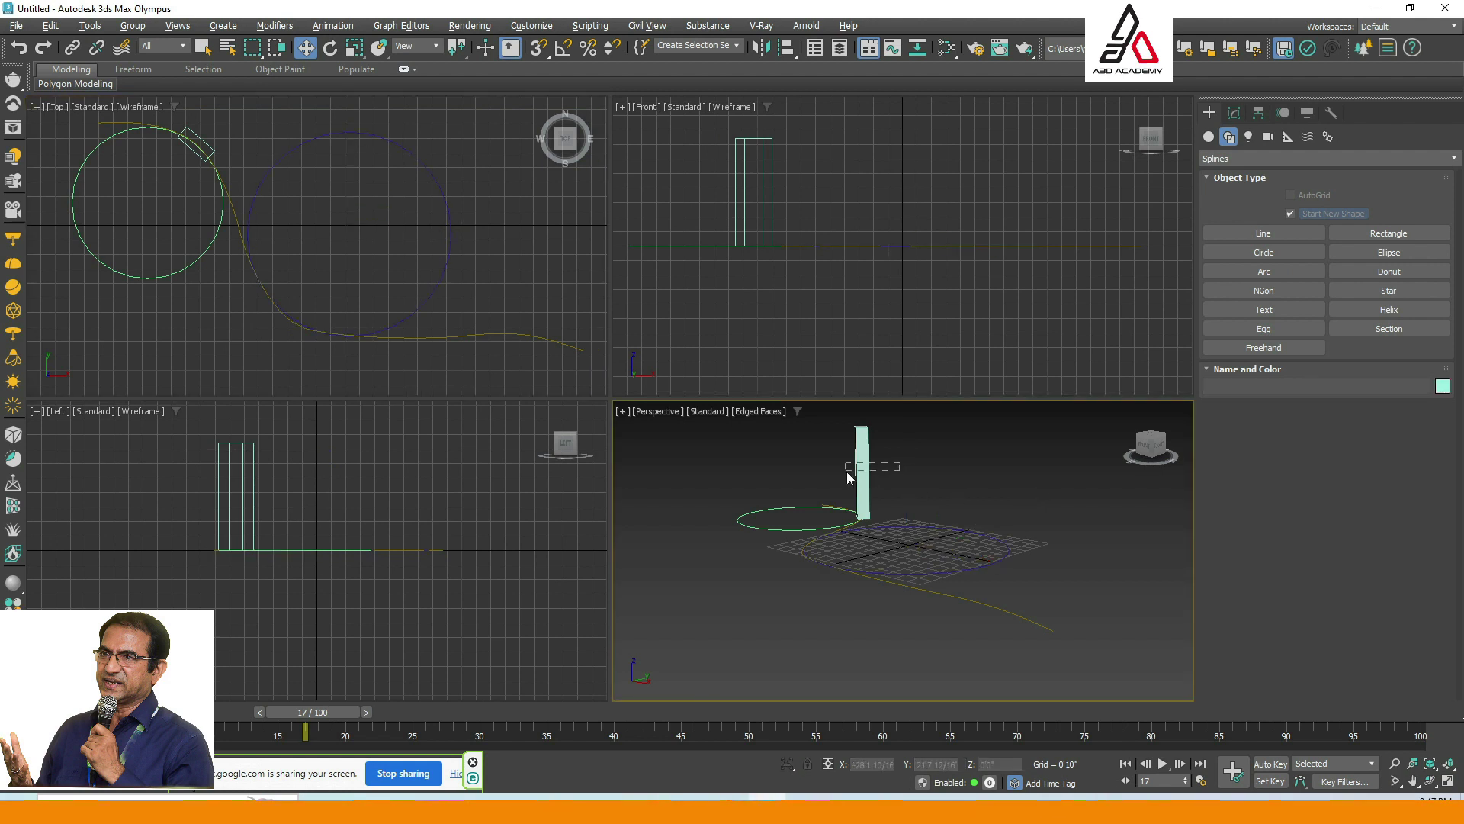
{"action": "left_click", "coordinate": [860, 450]}
{"action": "left_click", "coordinate": [1450, 784]}
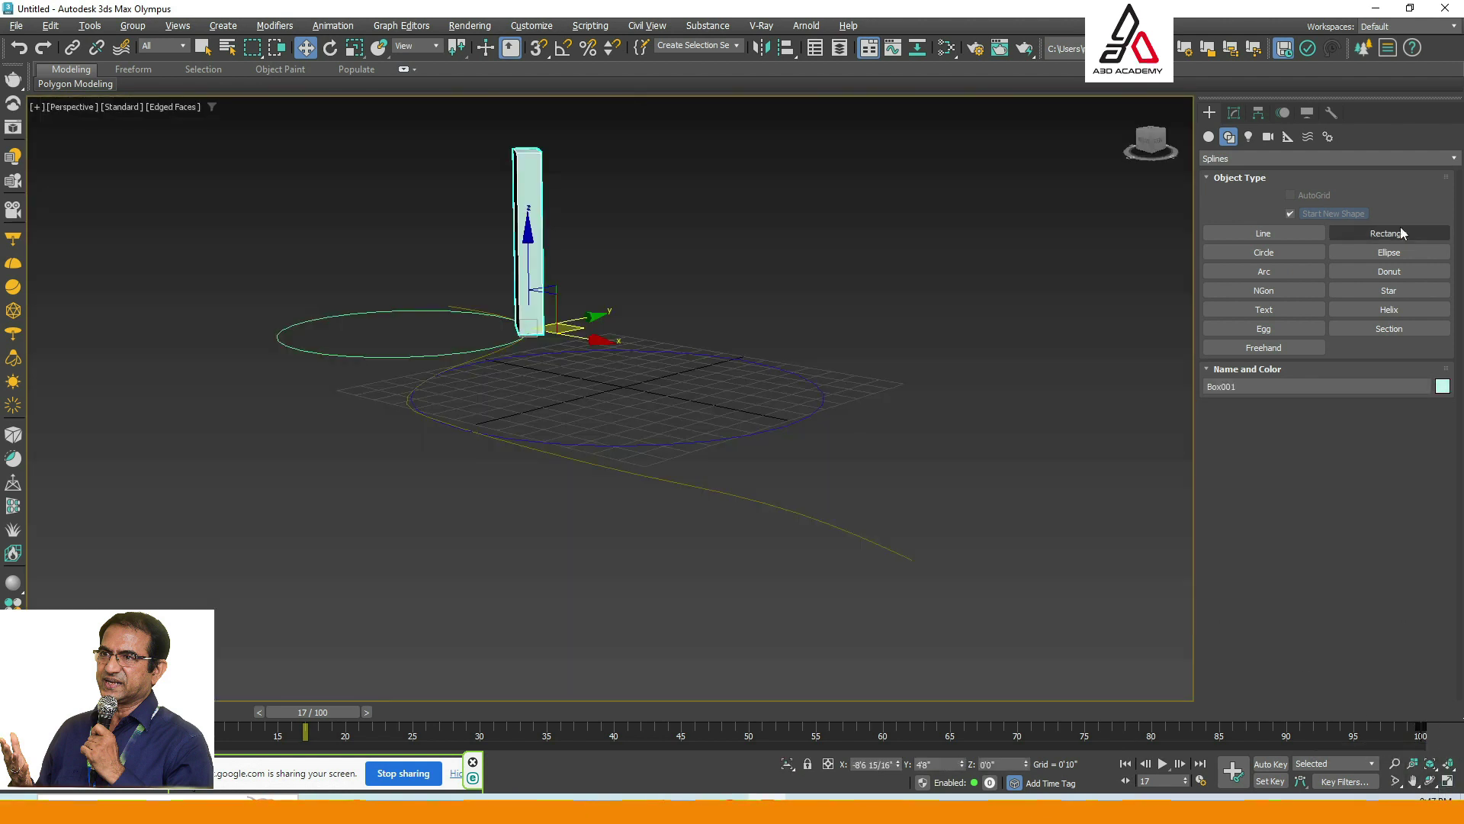
{"action": "left_click", "coordinate": [1237, 112]}
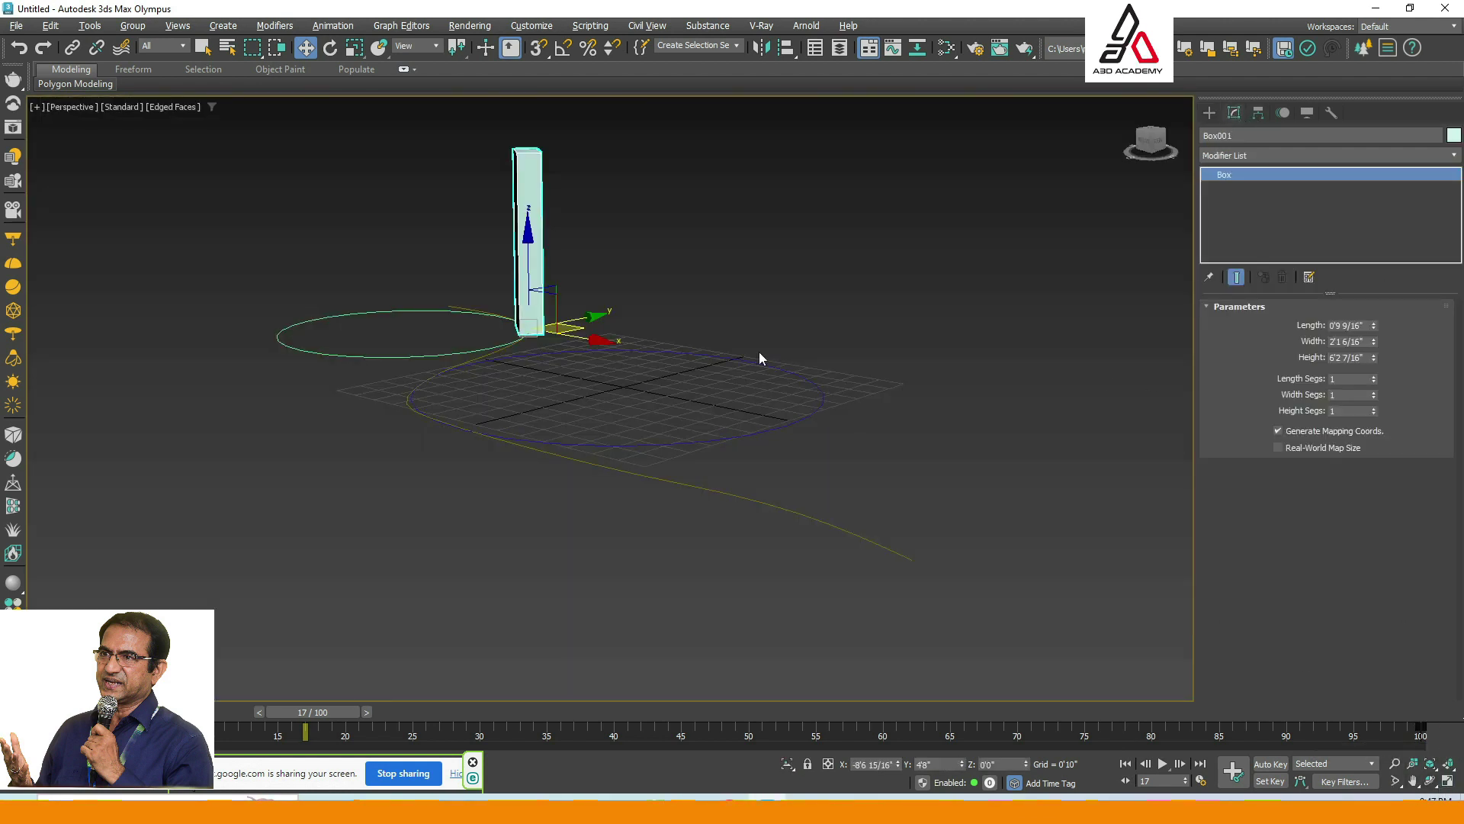
{"action": "left_click", "coordinate": [697, 386]}
{"action": "left_click", "coordinate": [711, 490]}
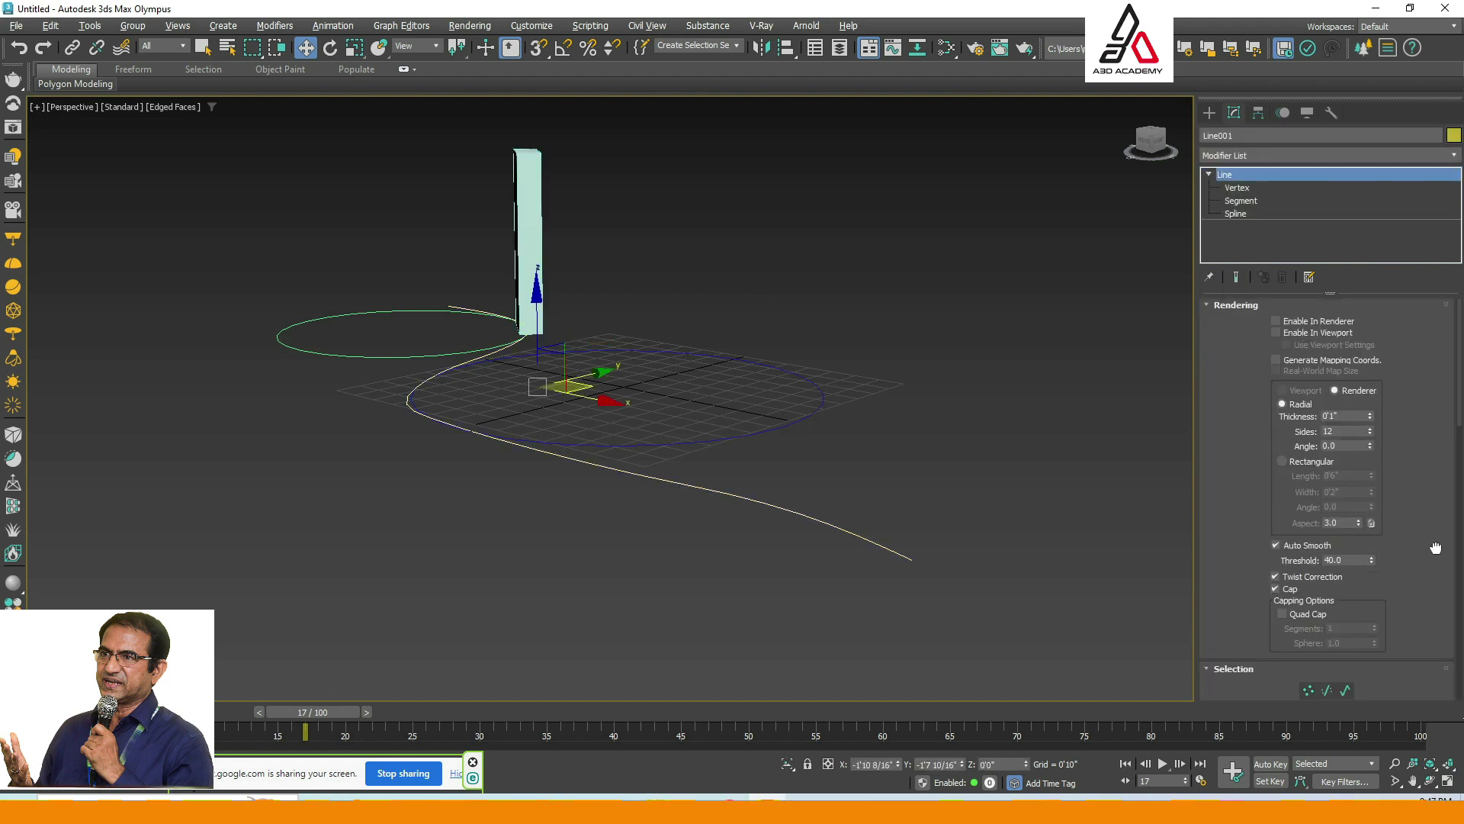
{"action": "left_click", "coordinate": [1284, 114]}
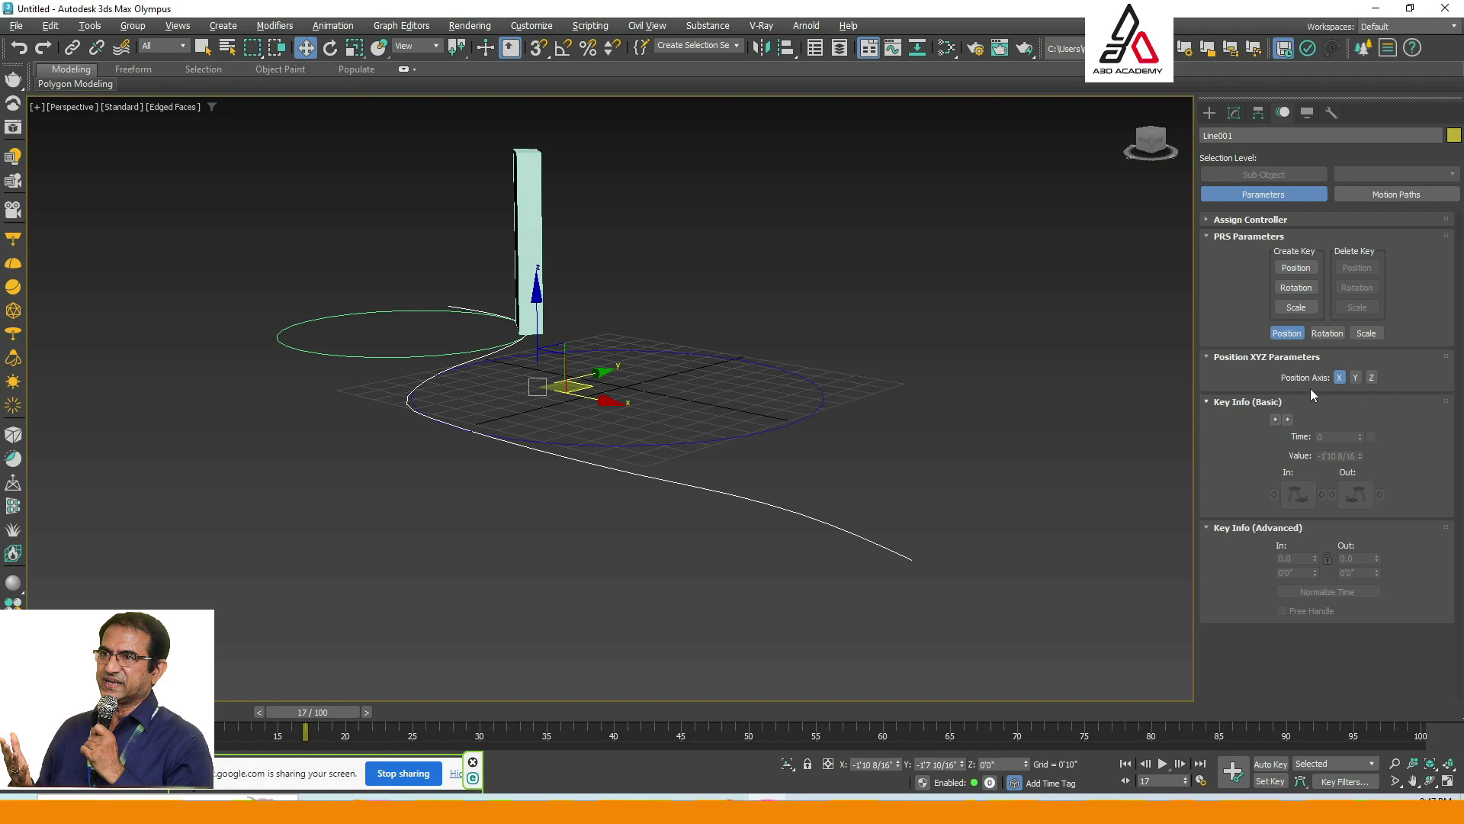
In Box001's Path Parameters, toggle Follow off and back on, then enable Bank.
{"action": "left_click", "coordinate": [529, 229]}
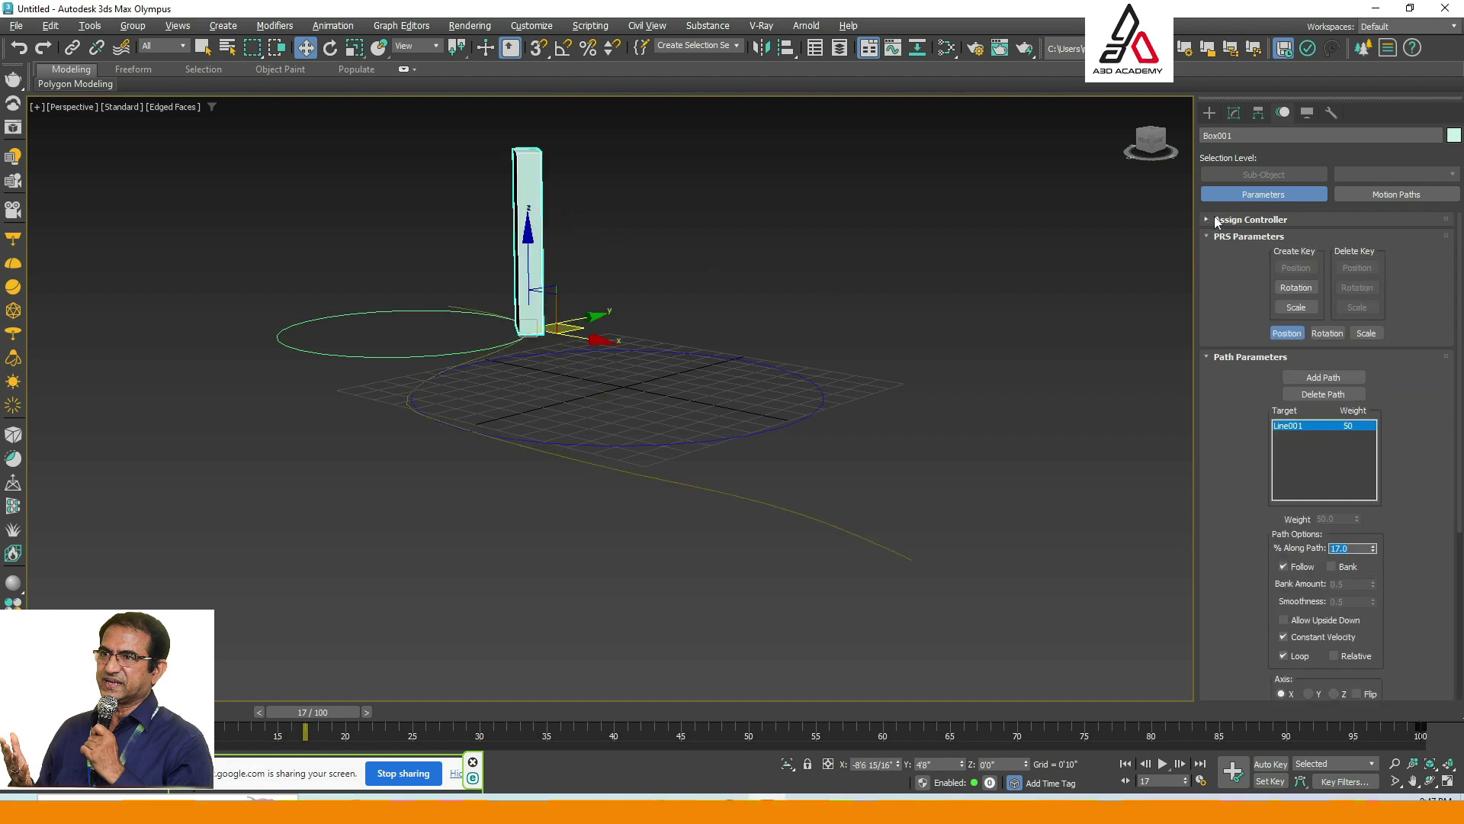
{"action": "left_click", "coordinate": [1249, 219]}
{"action": "scroll", "coordinate": [1235, 516], "scroll_direction": "down", "scroll_amount": 5}
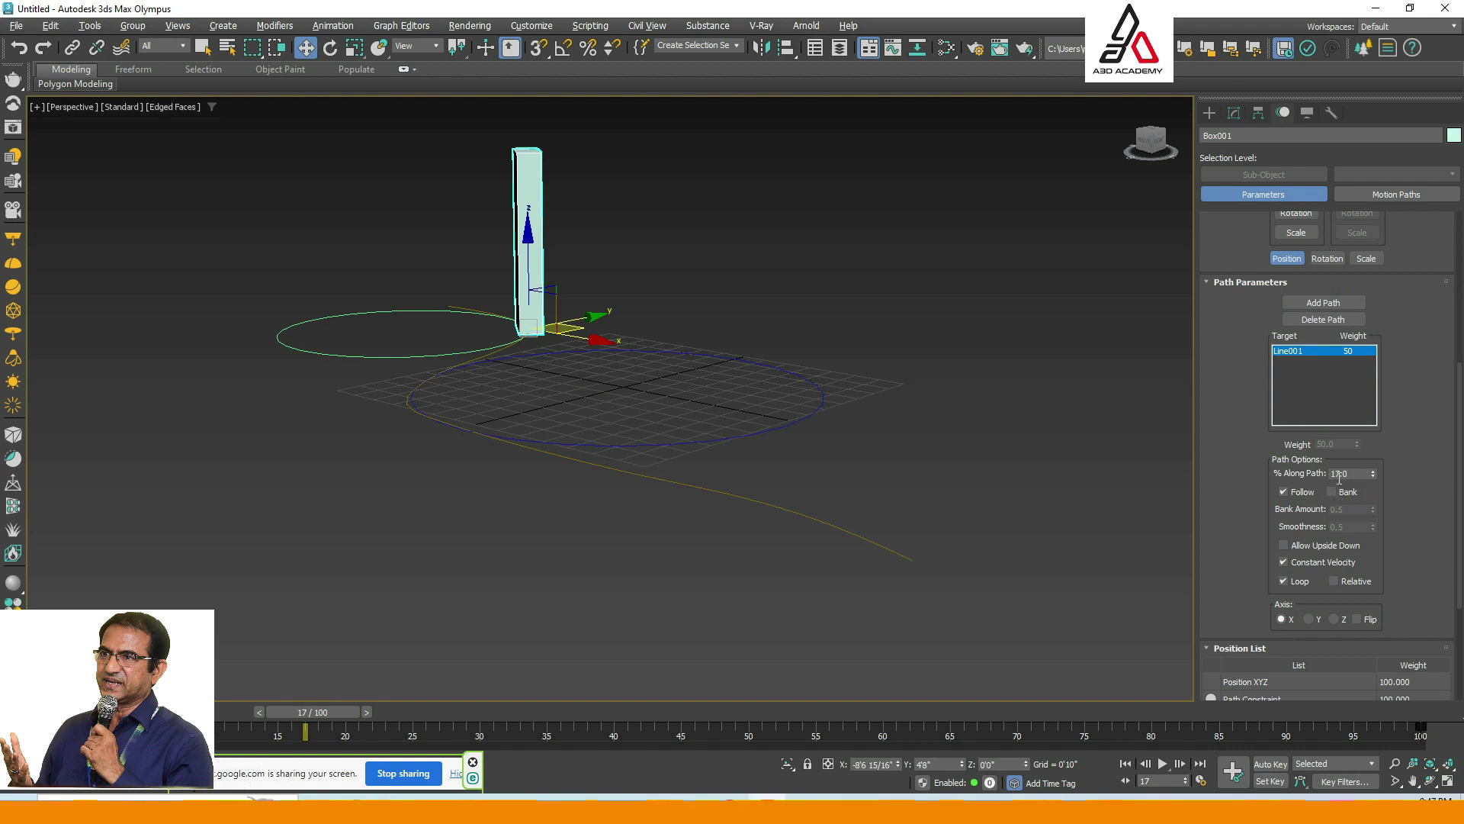
{"action": "left_click", "coordinate": [1283, 492]}
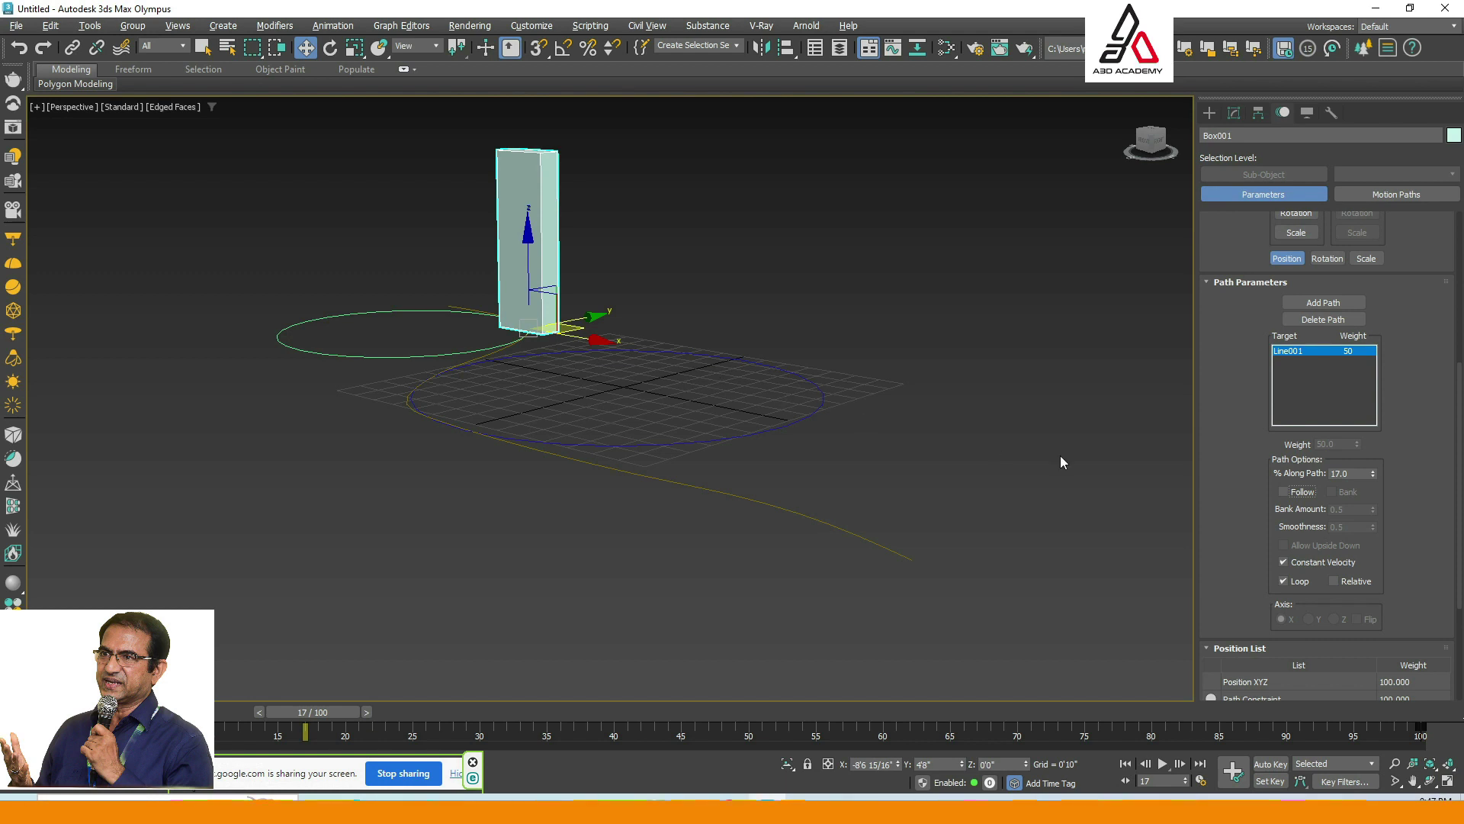
{"action": "left_click", "coordinate": [1288, 492]}
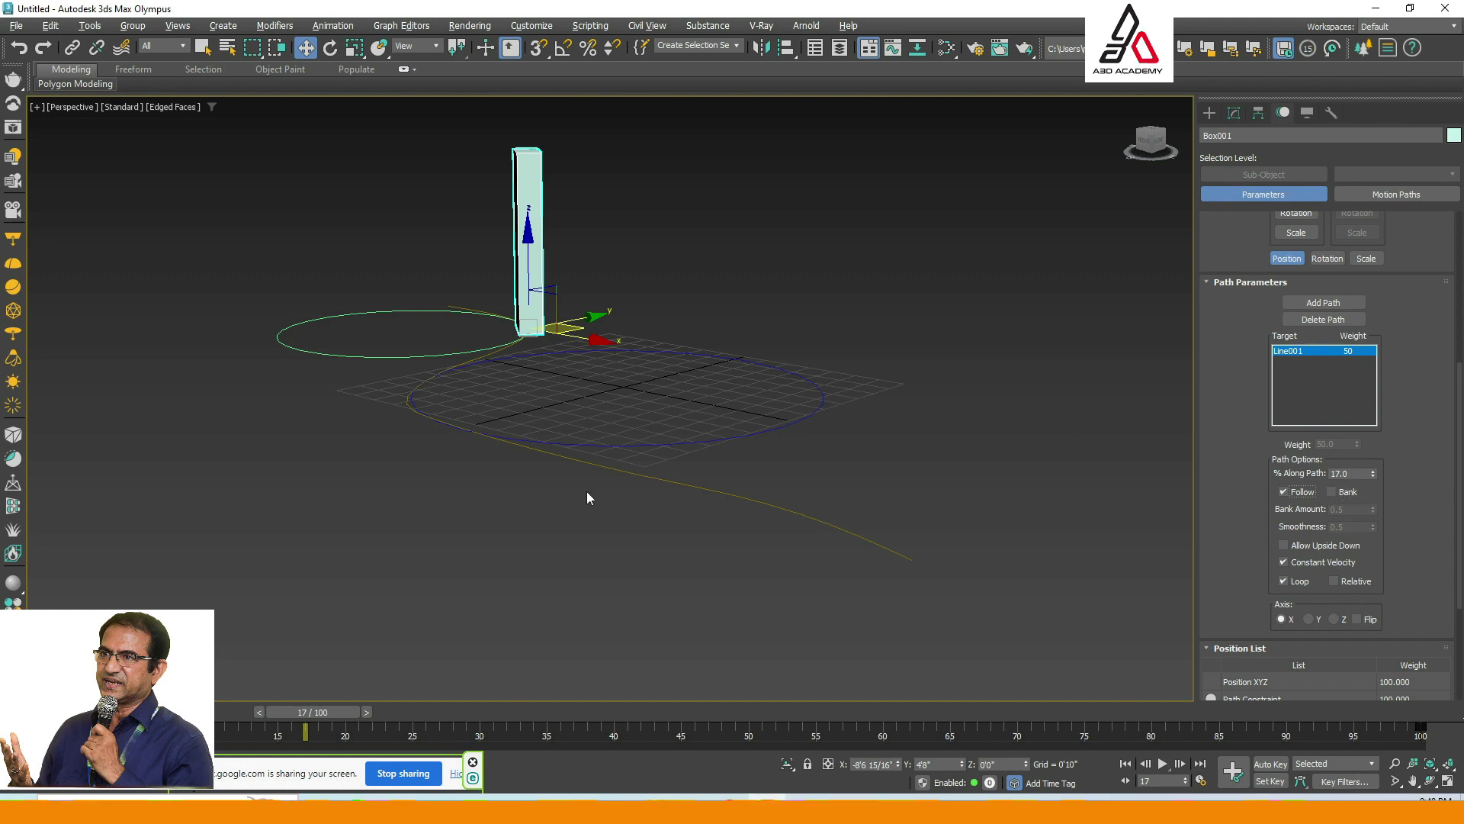
{"action": "left_click", "coordinate": [1332, 492]}
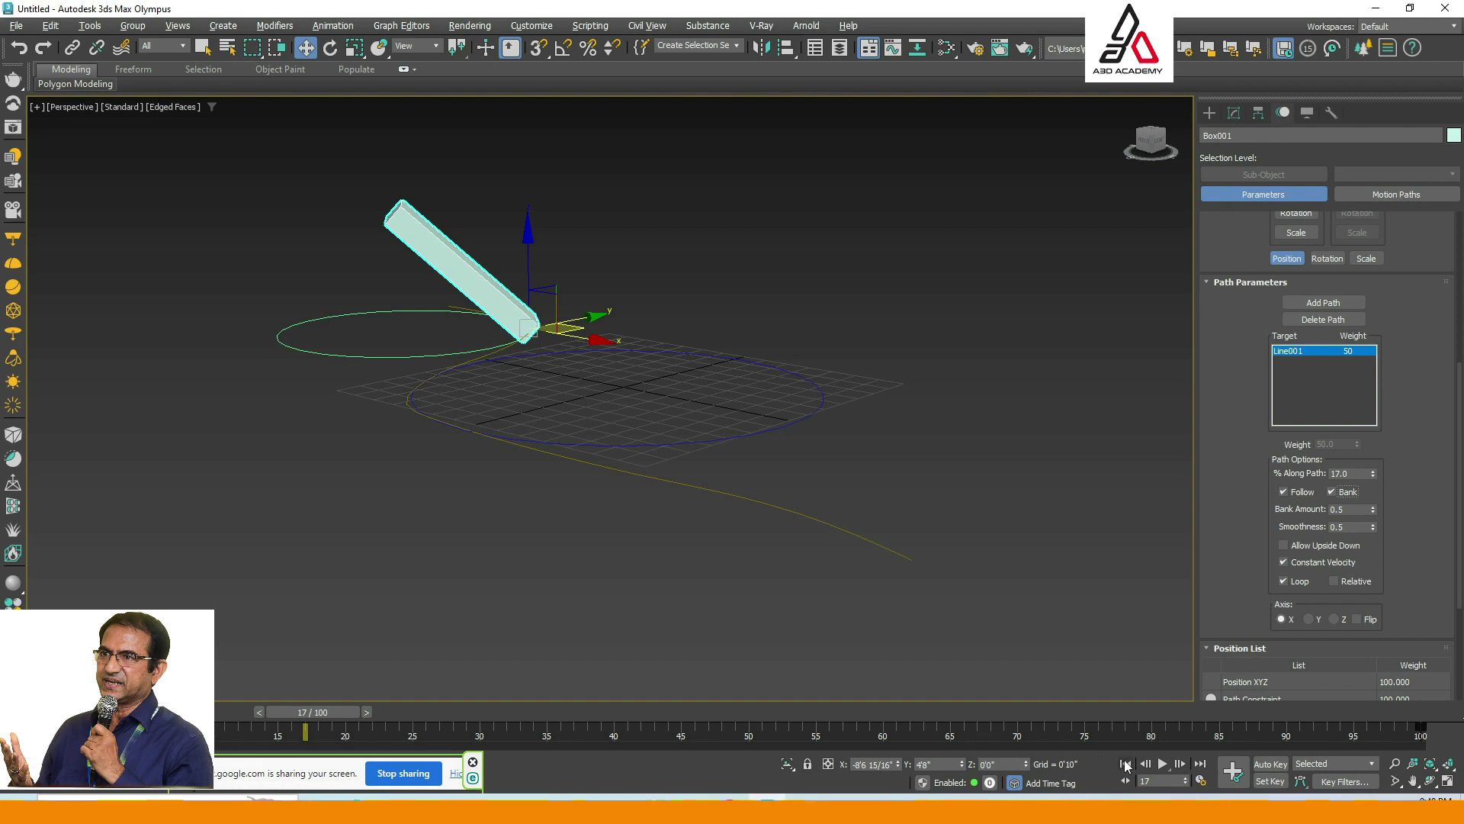
Play the path animation and lower Box001's Bank Amount to 0.23.
{"action": "left_click", "coordinate": [1163, 764]}
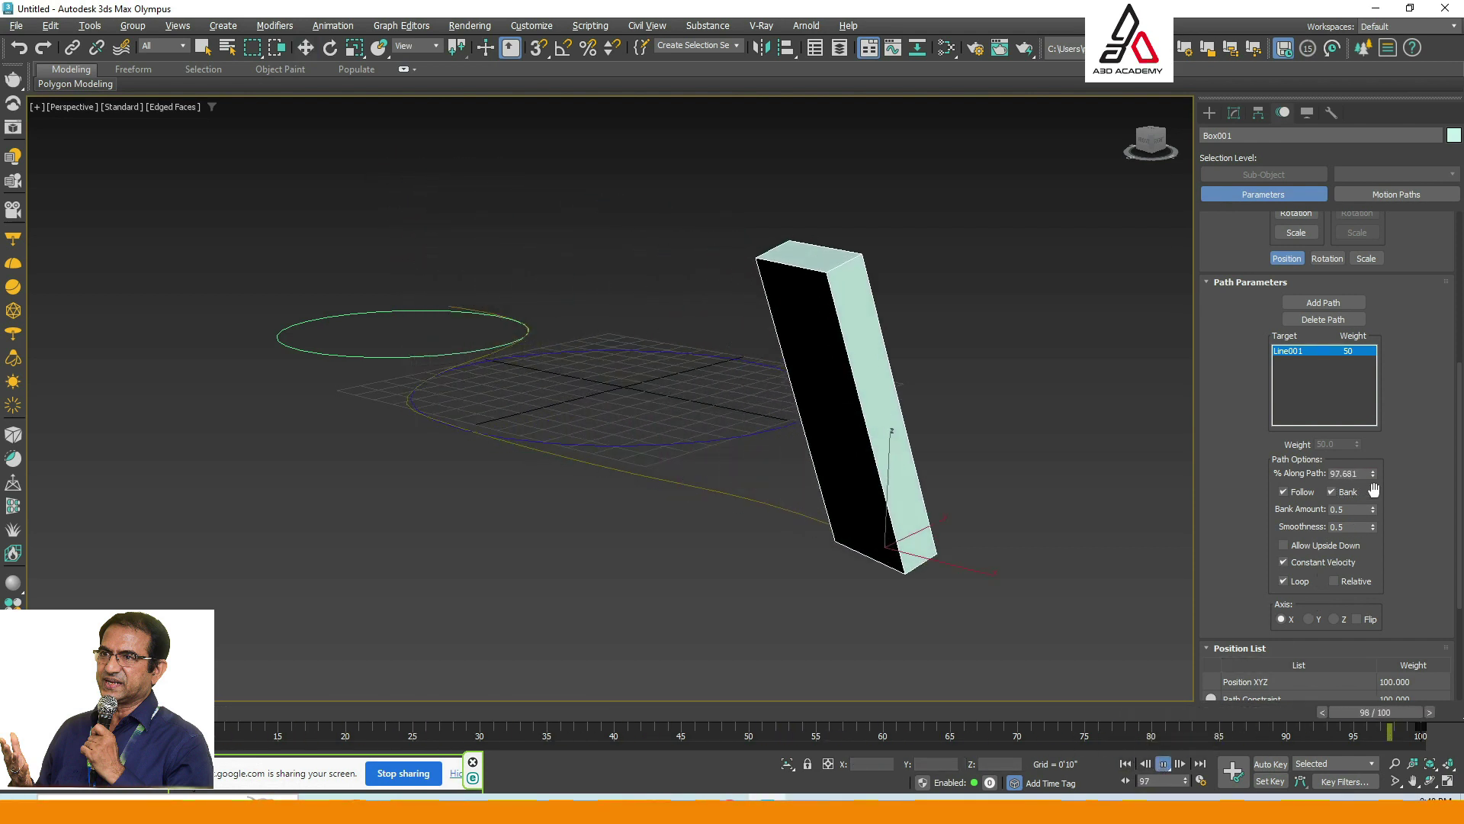
{"action": "left_click", "coordinate": [1374, 507]}
{"action": "left_click_drag", "start_coordinate": [1373, 509], "coordinate": [1373, 550]}
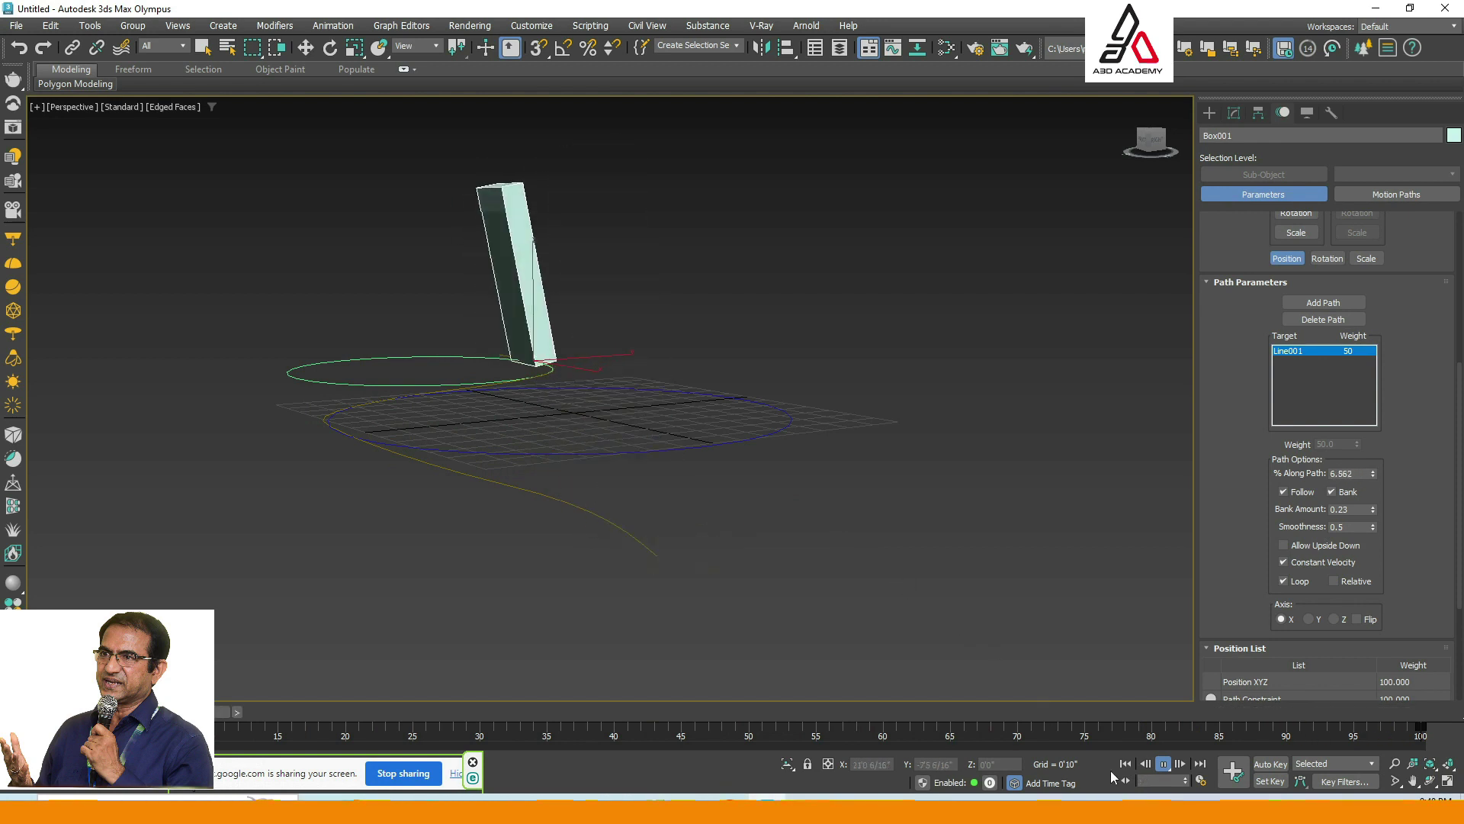
Stop playback and render Line001 in the viewport as a thin, wide rectangular road strip.
{"action": "left_click", "coordinate": [1163, 763]}
{"action": "left_click_drag", "start_coordinate": [647, 564], "coordinate": [647, 565]}
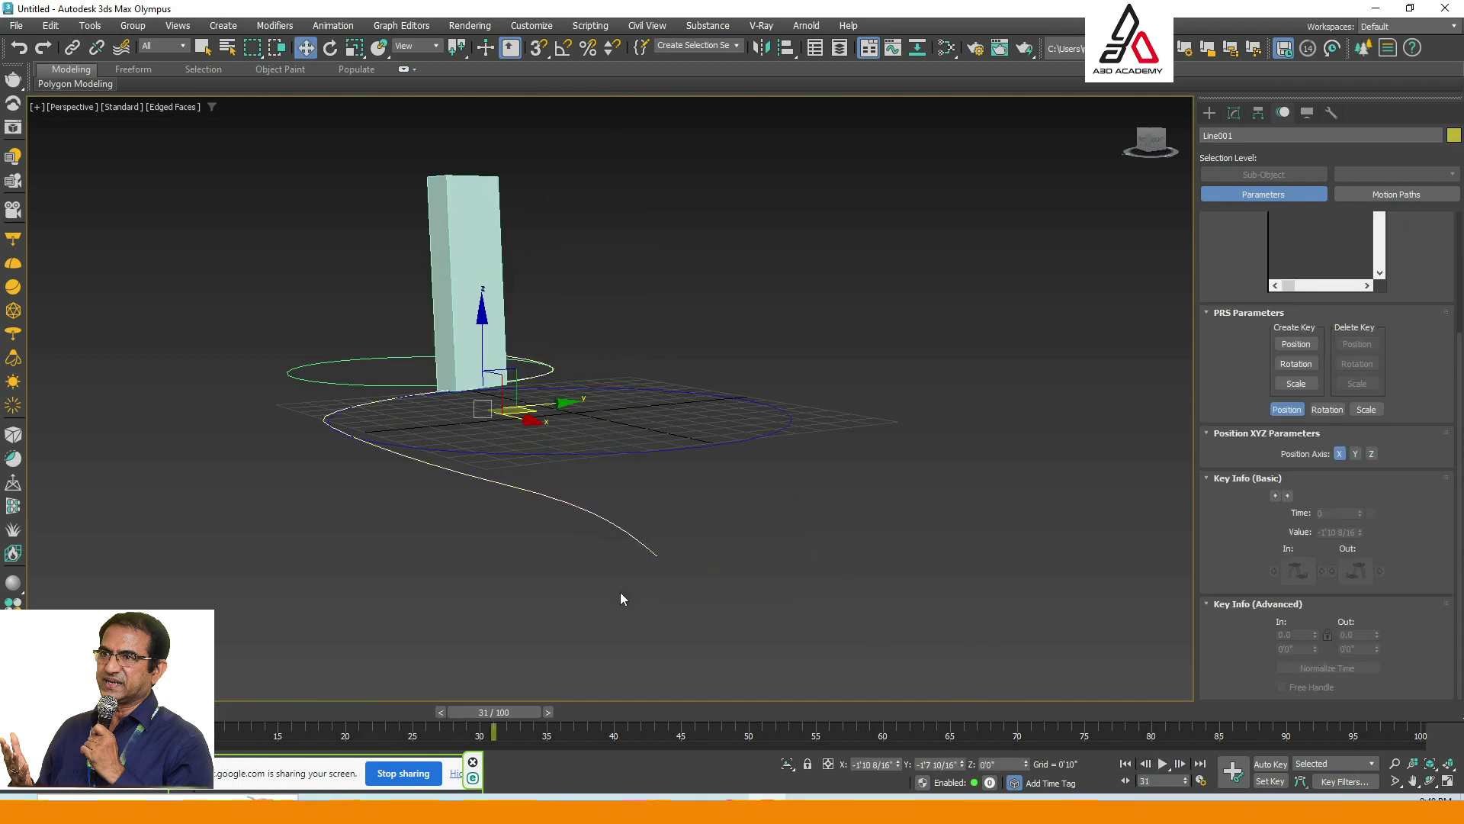
{"action": "left_click", "coordinate": [1234, 113]}
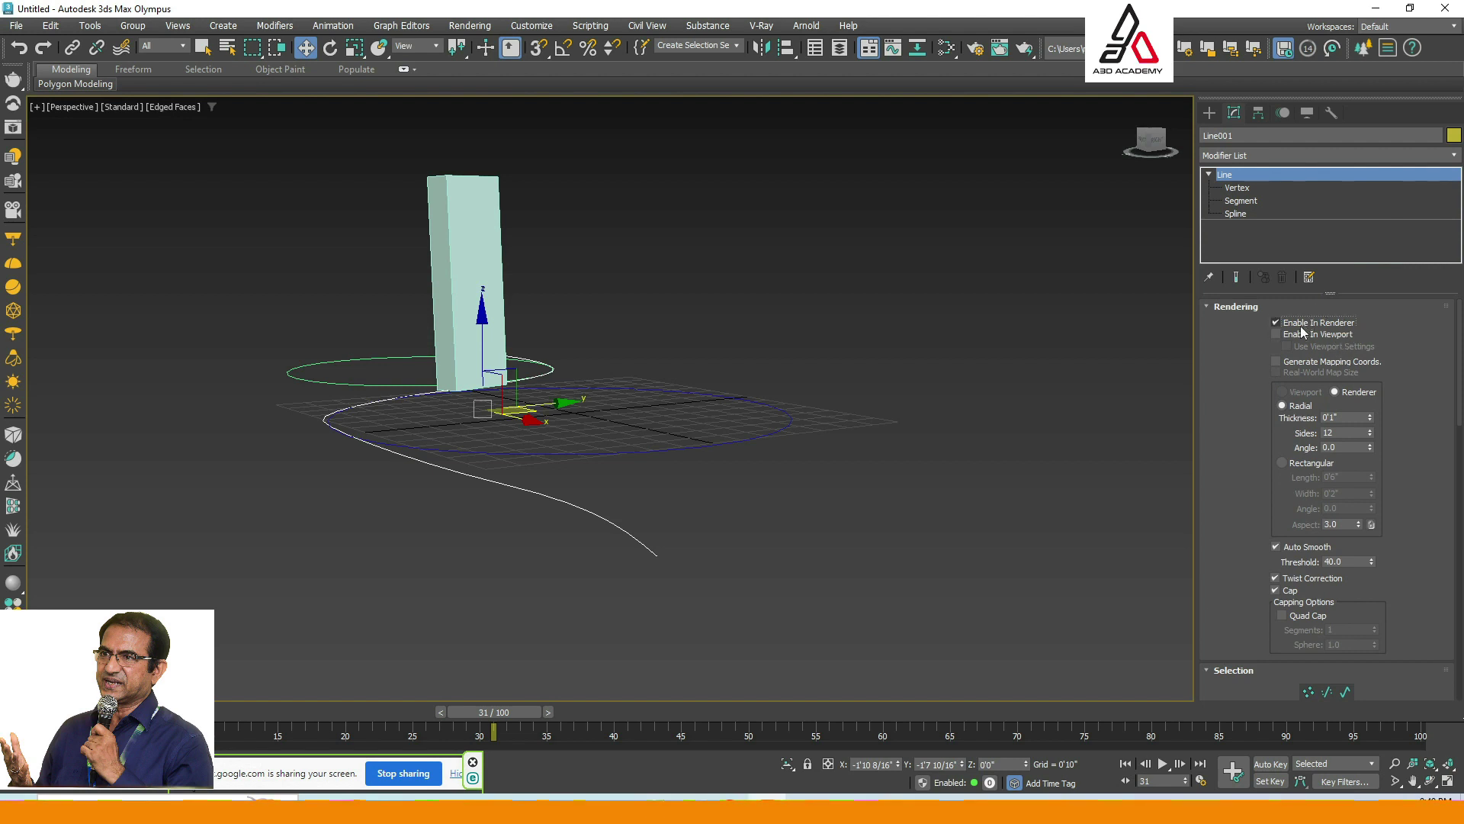
{"action": "left_click", "coordinate": [1277, 335]}
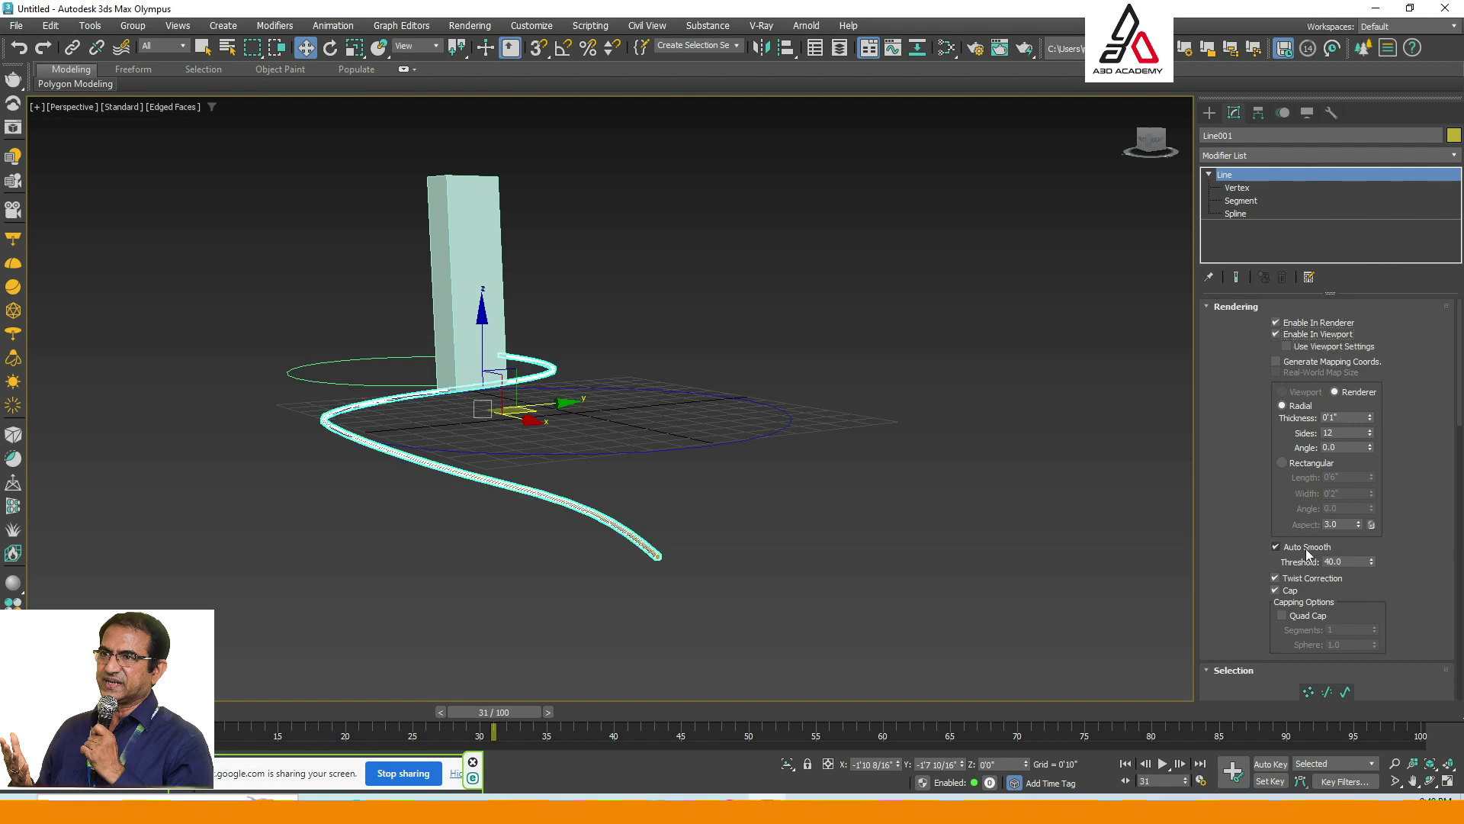
{"action": "left_click", "coordinate": [1301, 462]}
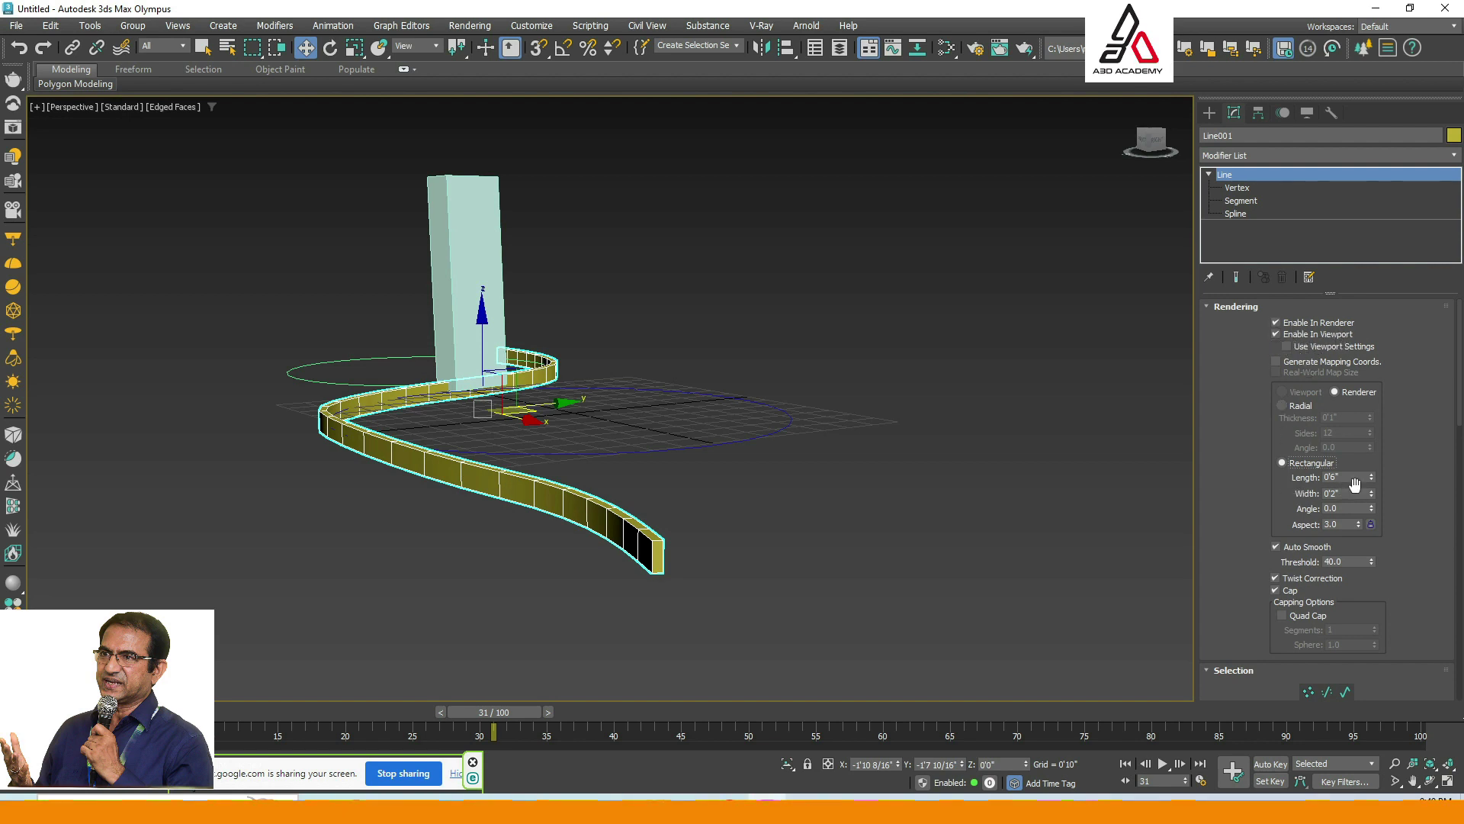
{"action": "left_click_drag", "start_coordinate": [1372, 478], "coordinate": [1365, 8]}
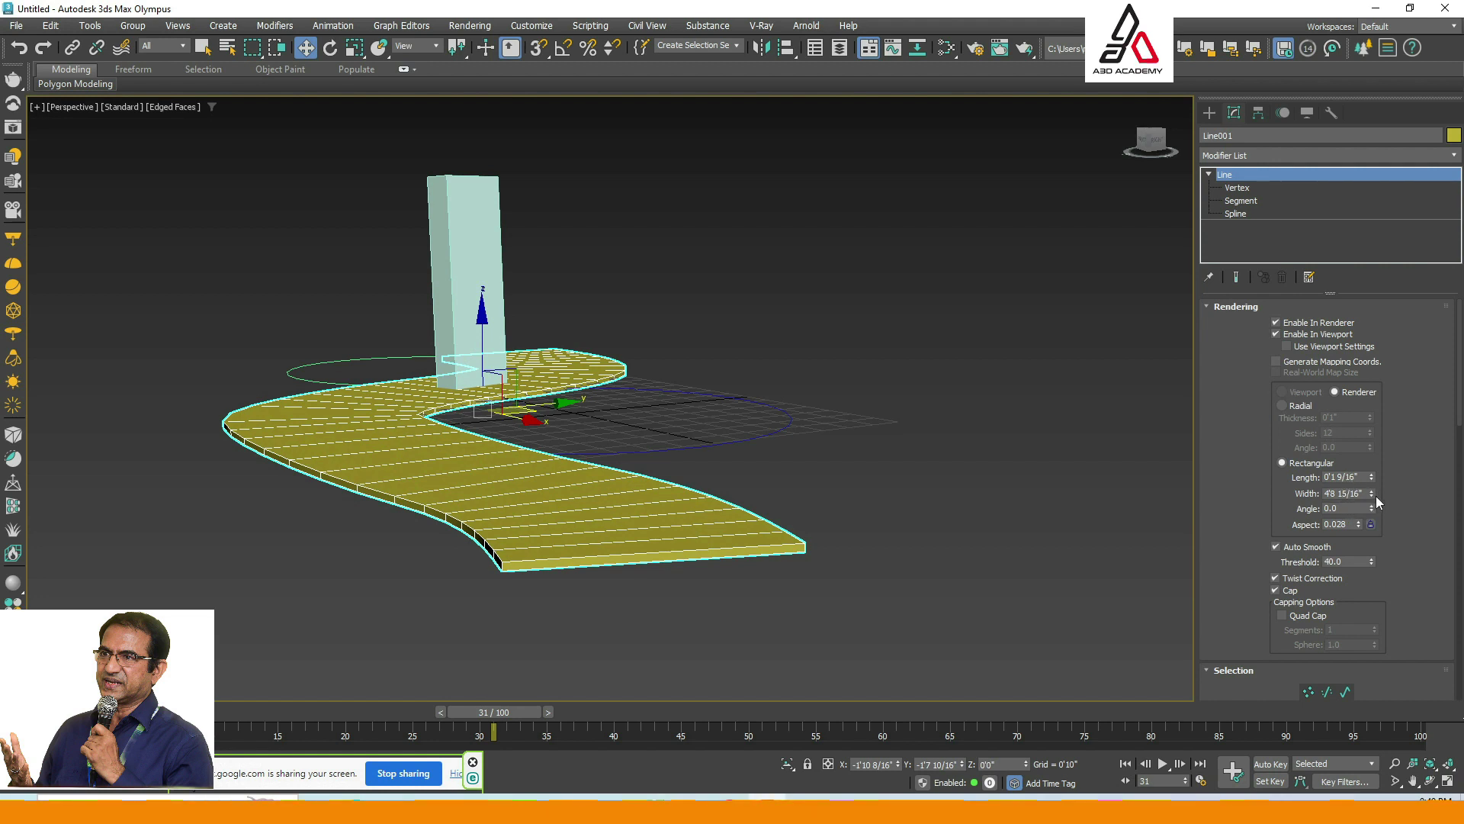
{"action": "left_click_drag", "start_coordinate": [1376, 496], "coordinate": [1376, 526]}
{"action": "left_click", "coordinate": [902, 443]}
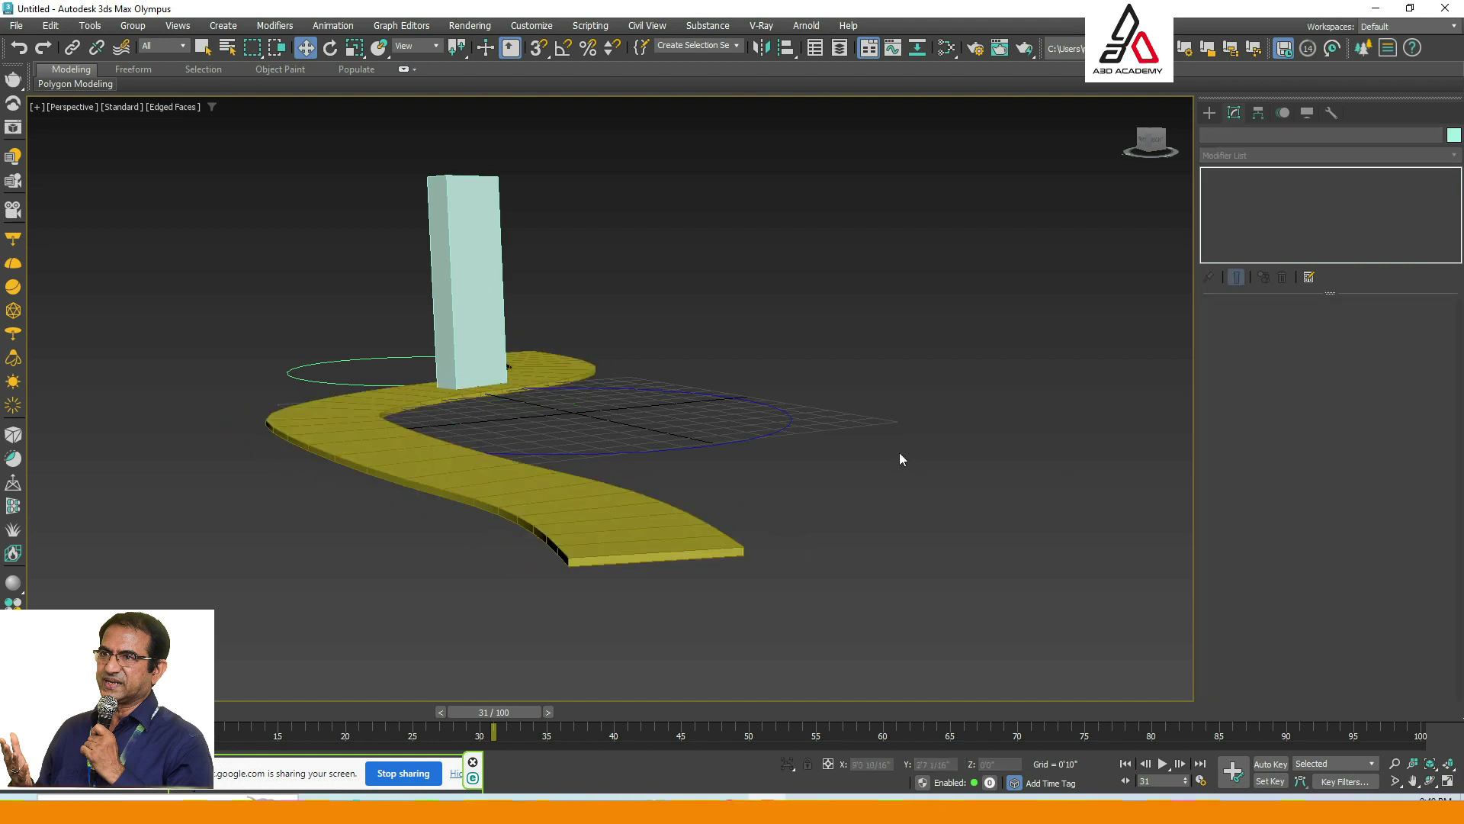
{"action": "mouse_move", "coordinate": [900, 455]}
{"action": "middle_mouse_down", "text": "alt"}
{"action": "mouse_move", "coordinate": [827, 416]}
{"action": "mouse_move", "coordinate": [936, 444]}
{"action": "mouse_move", "coordinate": [921, 436]}
{"action": "middle_mouse_up", "text": "alt"}
Replay the box's animation along the road from the first frame, then stop it.
{"action": "left_click", "coordinate": [1126, 764]}
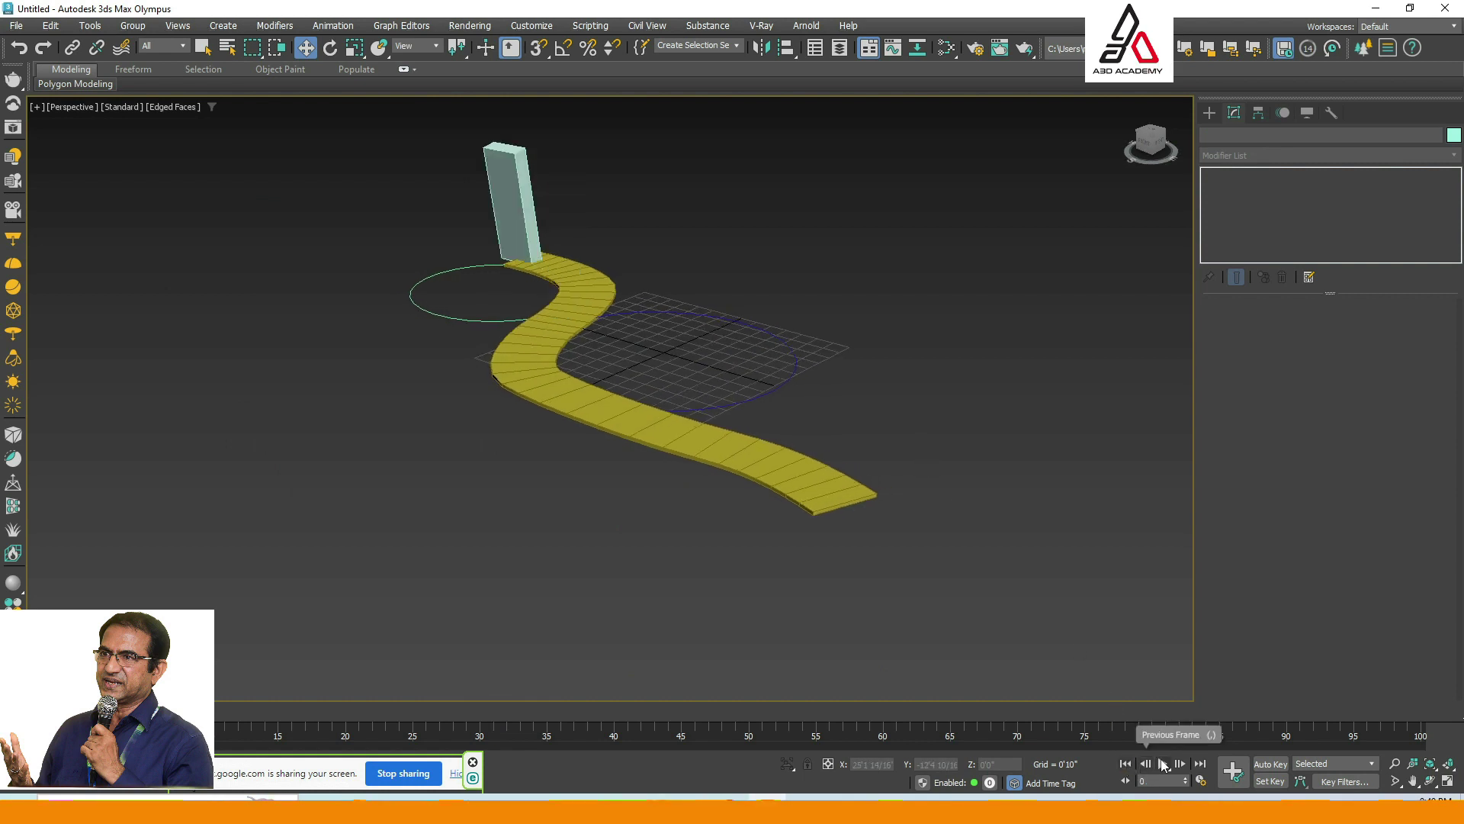
{"action": "left_click", "coordinate": [1163, 764]}
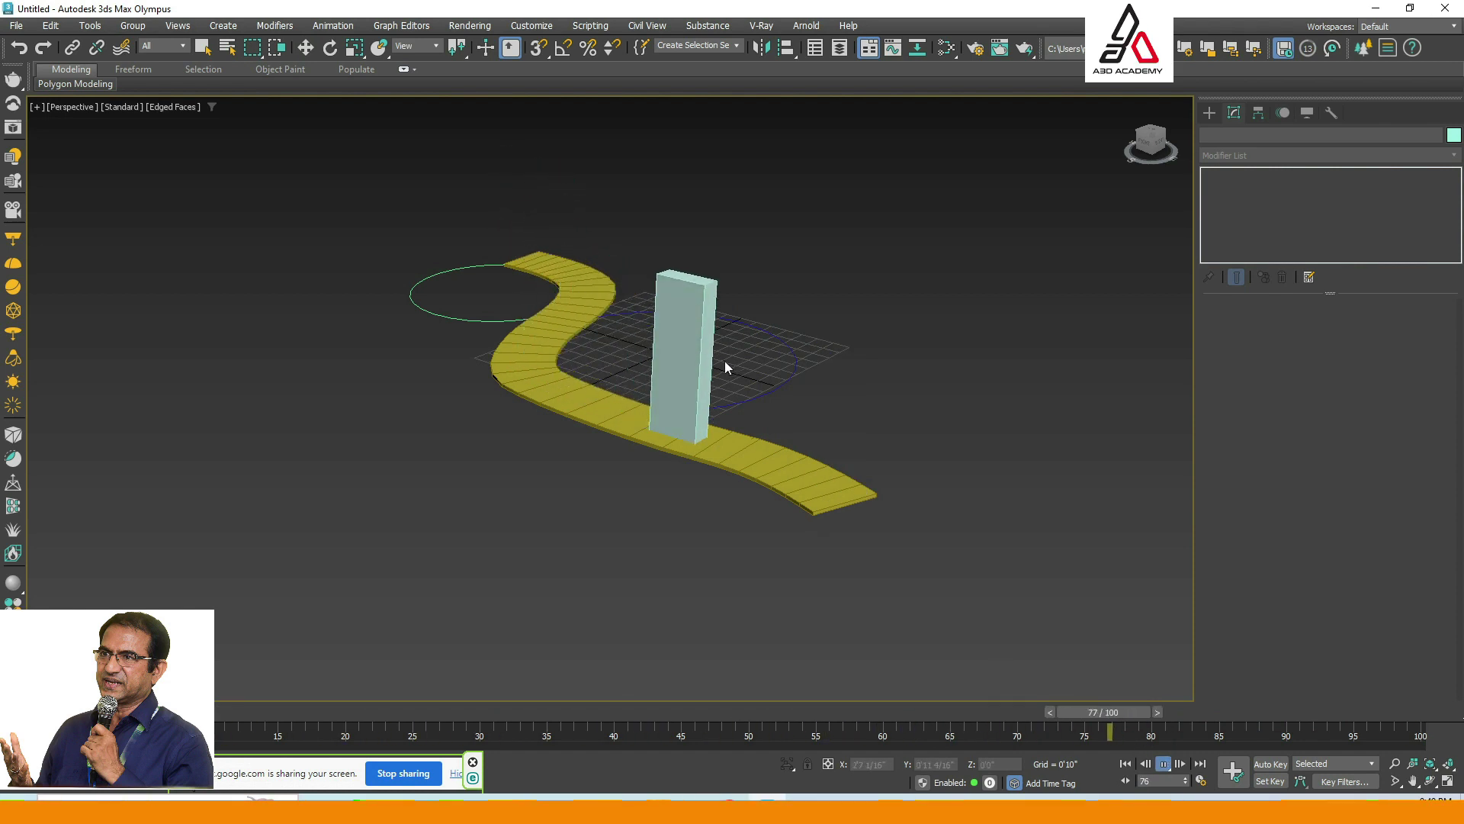
{"action": "middle_click_drag", "start_coordinate": [889, 424], "coordinate": [880, 410], "text": "alt"}
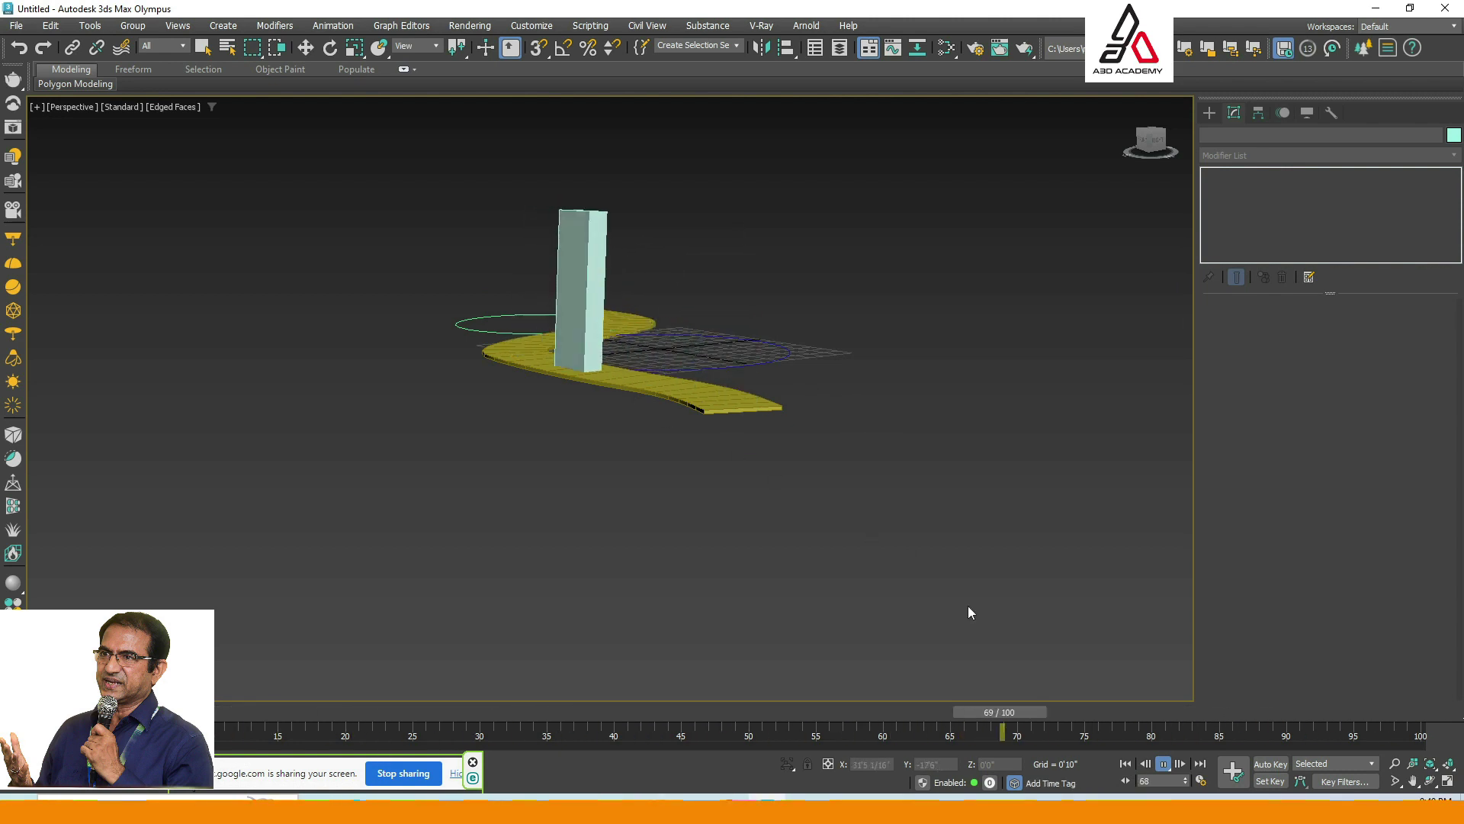
{"action": "left_click", "coordinate": [1164, 763]}
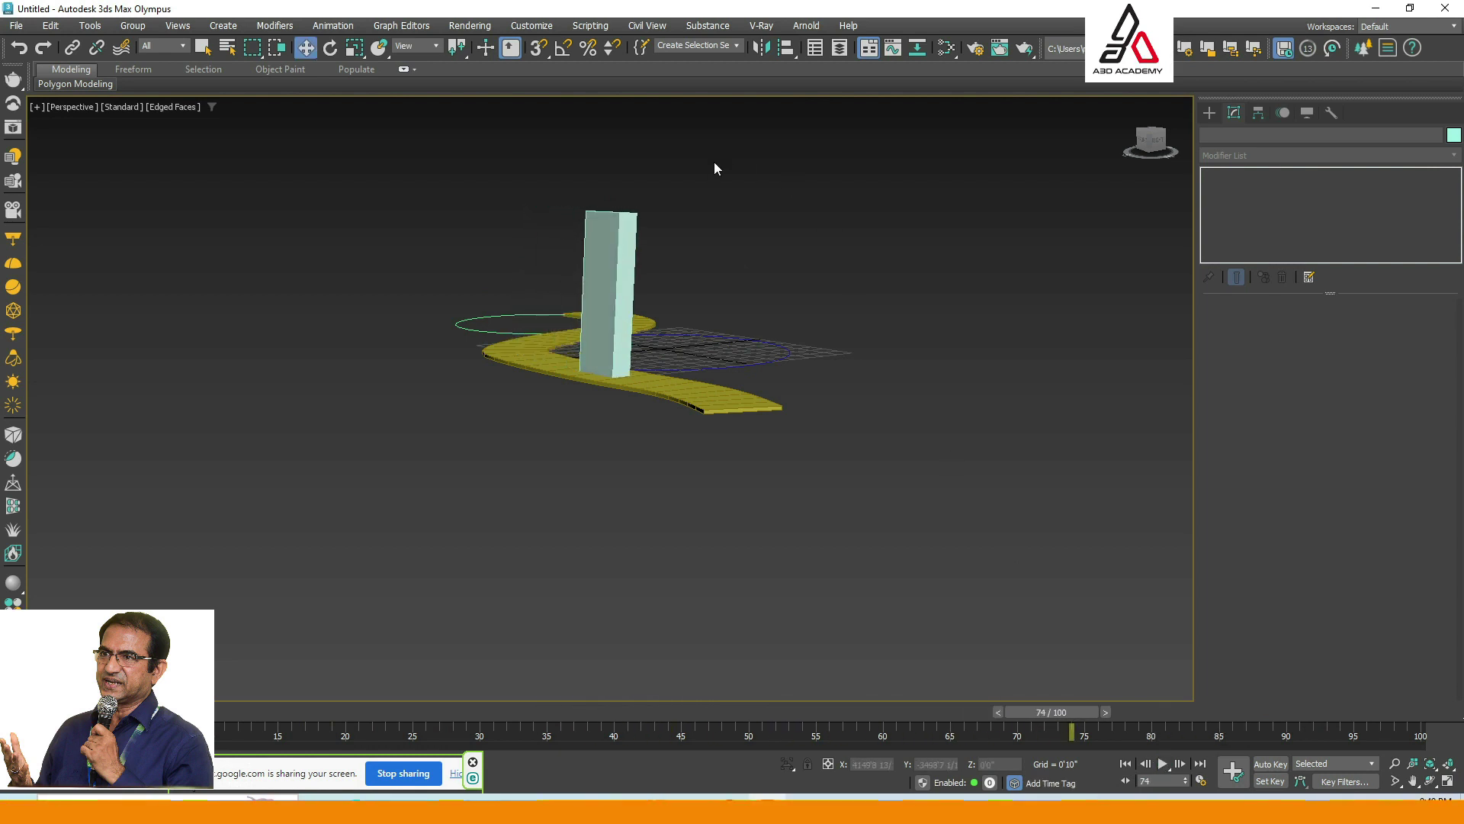
Reselect the road spline Line001 after cancelling an accidental Line tool.
{"action": "left_click_drag", "start_coordinate": [611, 218], "coordinate": [612, 220]}
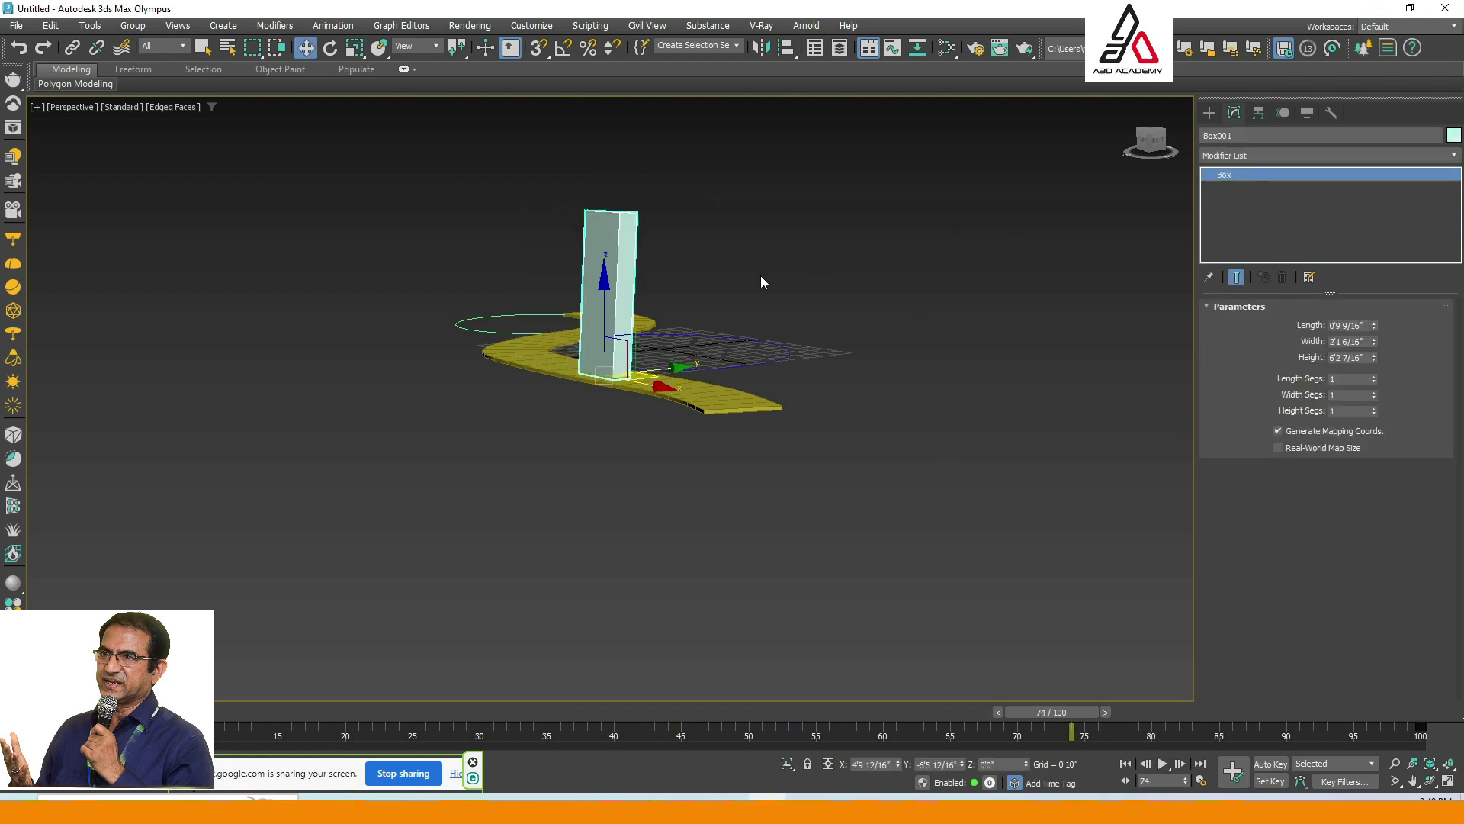
{"action": "left_click", "coordinate": [702, 359]}
{"action": "left_click", "coordinate": [1207, 117]}
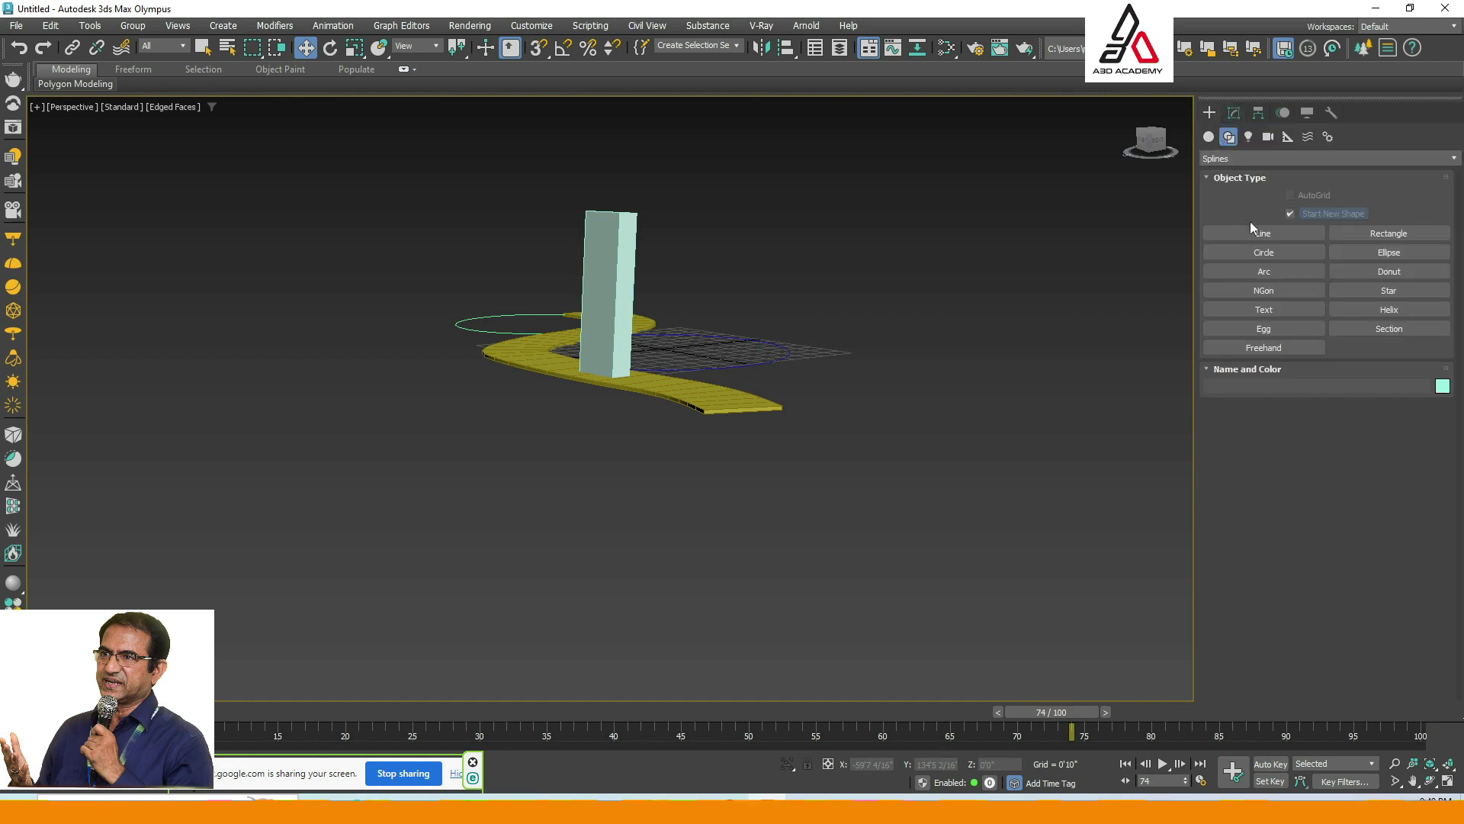
{"action": "left_click", "coordinate": [1277, 236]}
{"action": "right_click", "coordinate": [1011, 234]}
{"action": "left_click", "coordinate": [770, 406]}
Toggle Line001's Rendering options, leaving the road ribbon visible in the viewport.
{"action": "left_click", "coordinate": [1235, 114]}
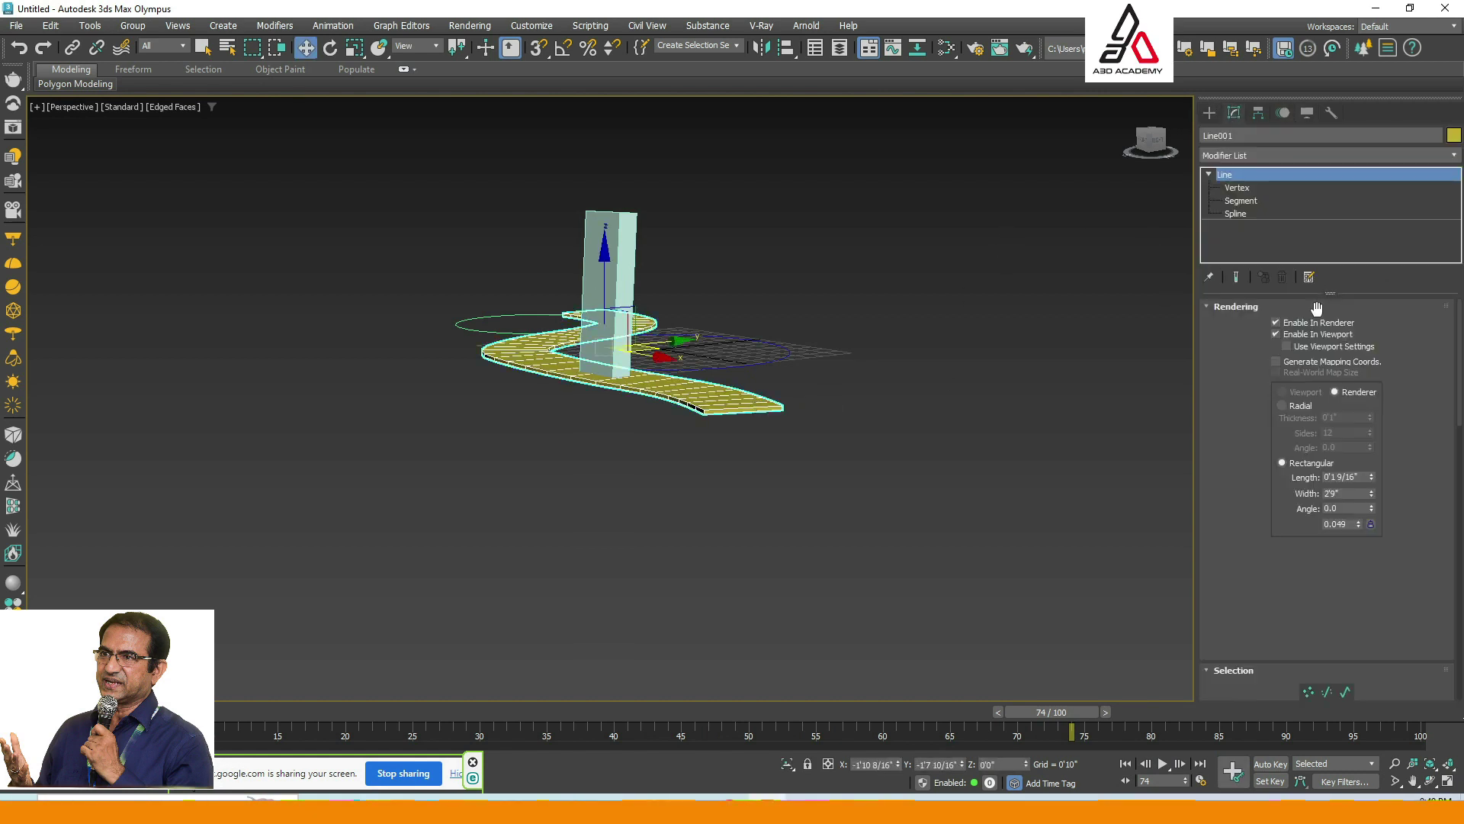
{"action": "left_click", "coordinate": [1213, 308]}
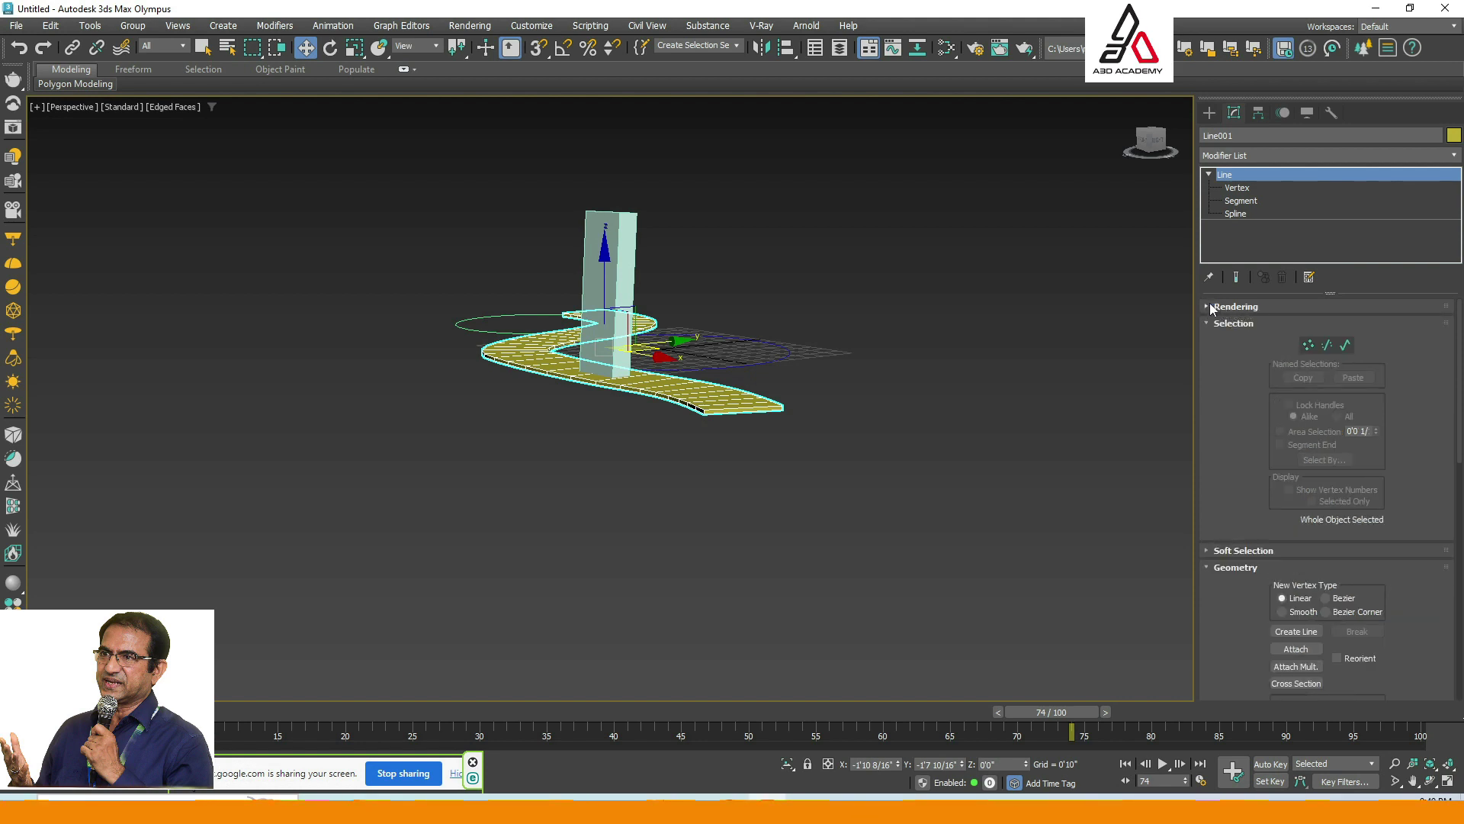
{"action": "left_click", "coordinate": [1207, 306]}
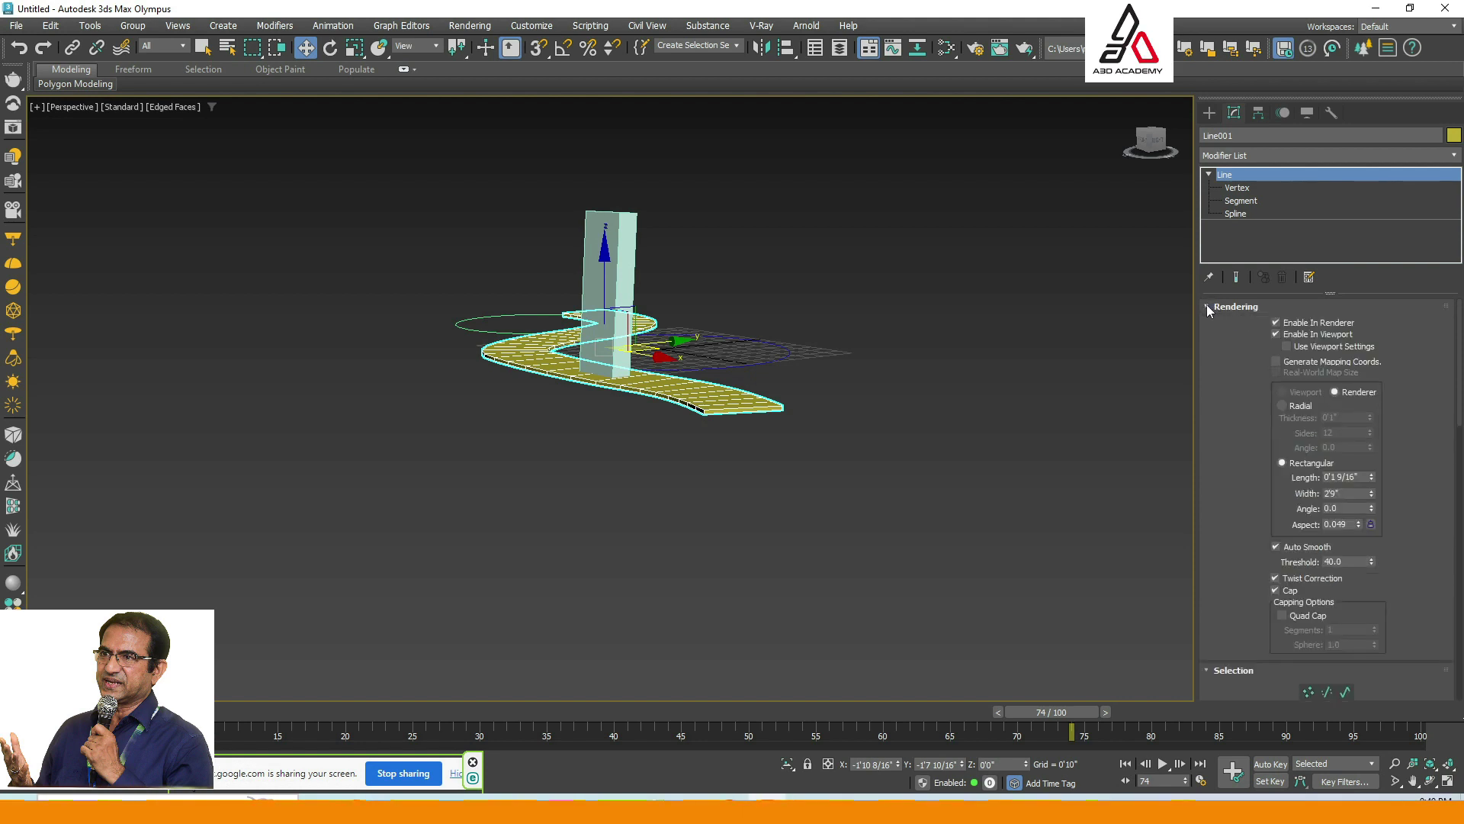
{"action": "left_click", "coordinate": [1279, 322]}
{"action": "left_click", "coordinate": [1276, 334]}
{"action": "left_click", "coordinate": [1276, 334]}
Navigate to a side view of the road, select the tall pillar box and delete it.
{"action": "mouse_move", "coordinate": [922, 305]}
{"action": "middle_mouse_down", "text": "alt"}
{"action": "mouse_move", "coordinate": [909, 337]}
{"action": "mouse_move", "coordinate": [915, 325]}
{"action": "middle_mouse_up", "text": "alt"}
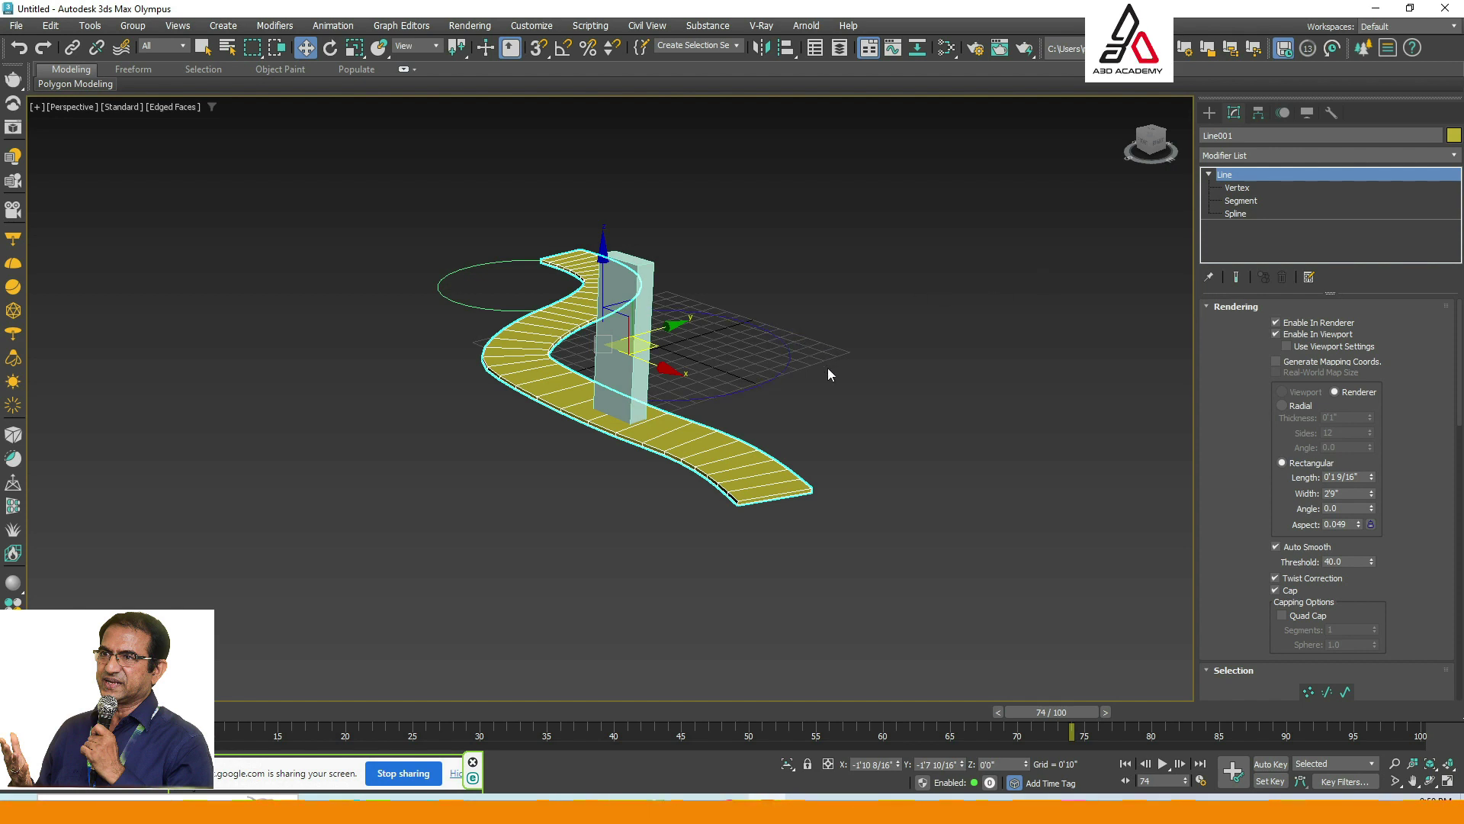
{"action": "middle_click_drag", "start_coordinate": [830, 373], "coordinate": [814, 388]}
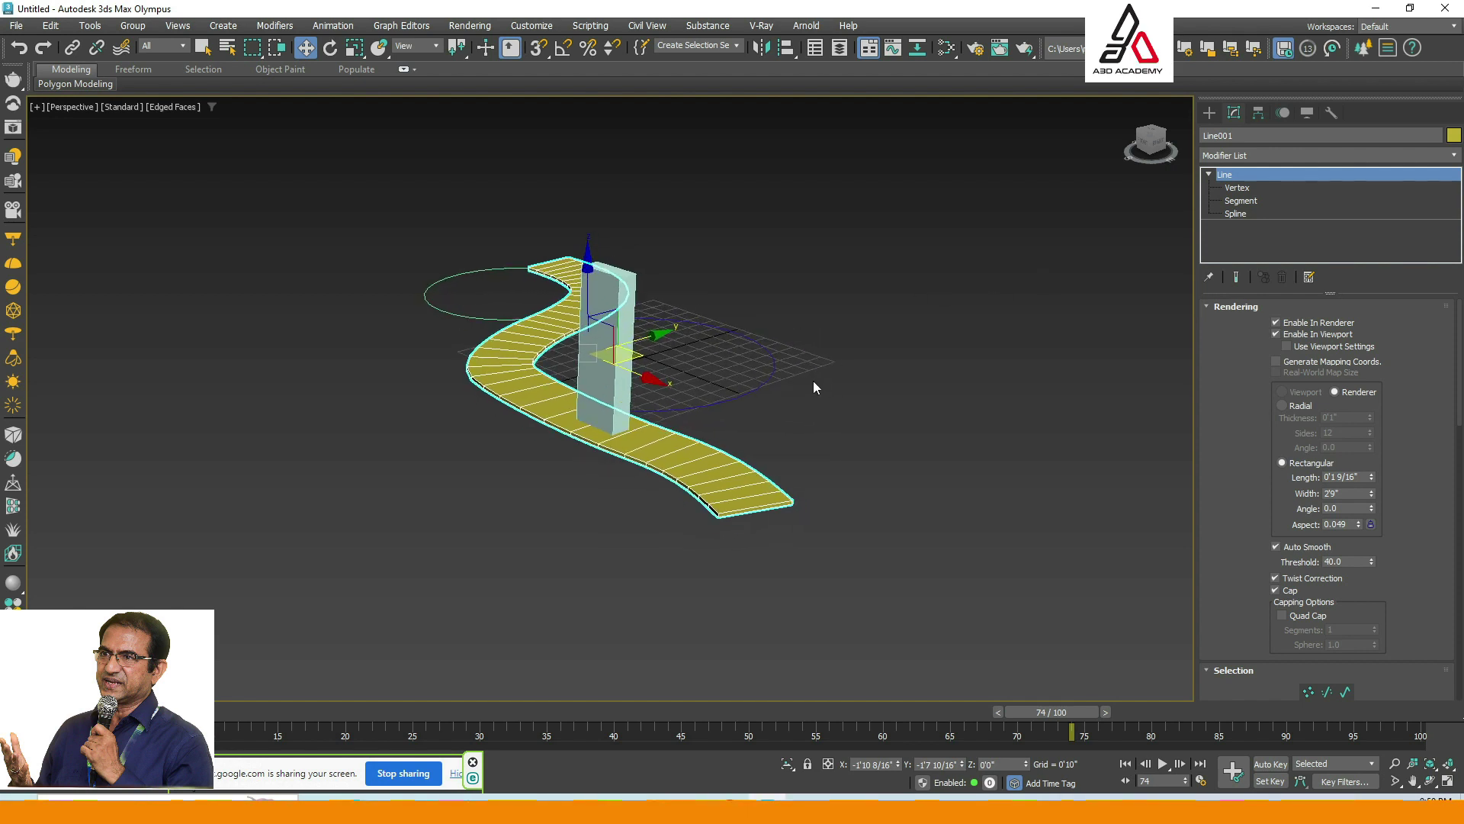
{"action": "scroll", "coordinate": [813, 385], "scroll_direction": "up", "scroll_amount": 4}
{"action": "middle_click_drag", "start_coordinate": [797, 381], "coordinate": [867, 415]}
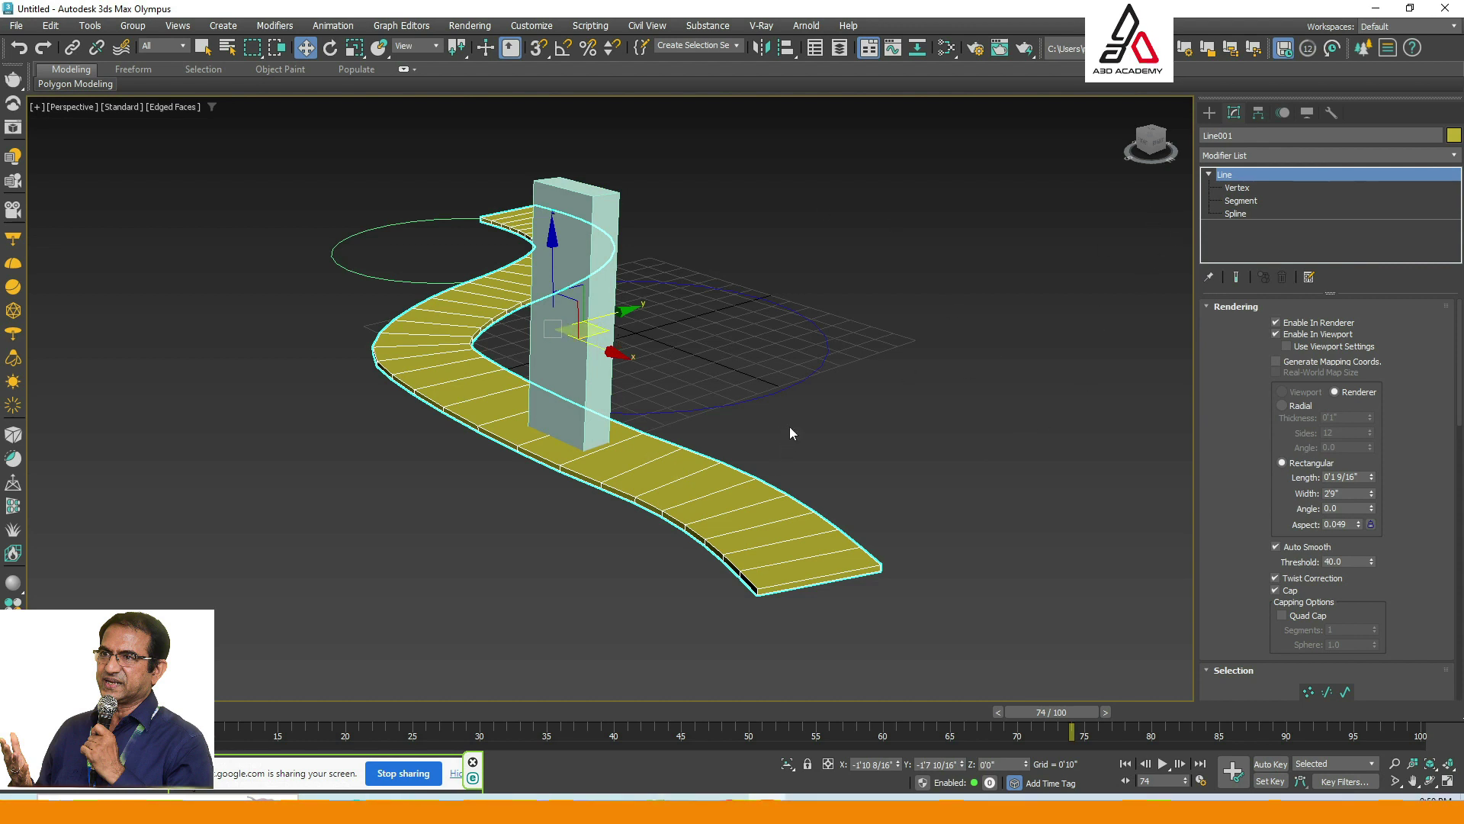
{"action": "scroll", "coordinate": [790, 432], "scroll_direction": "down", "scroll_amount": 4}
{"action": "left_click", "coordinate": [959, 354]}
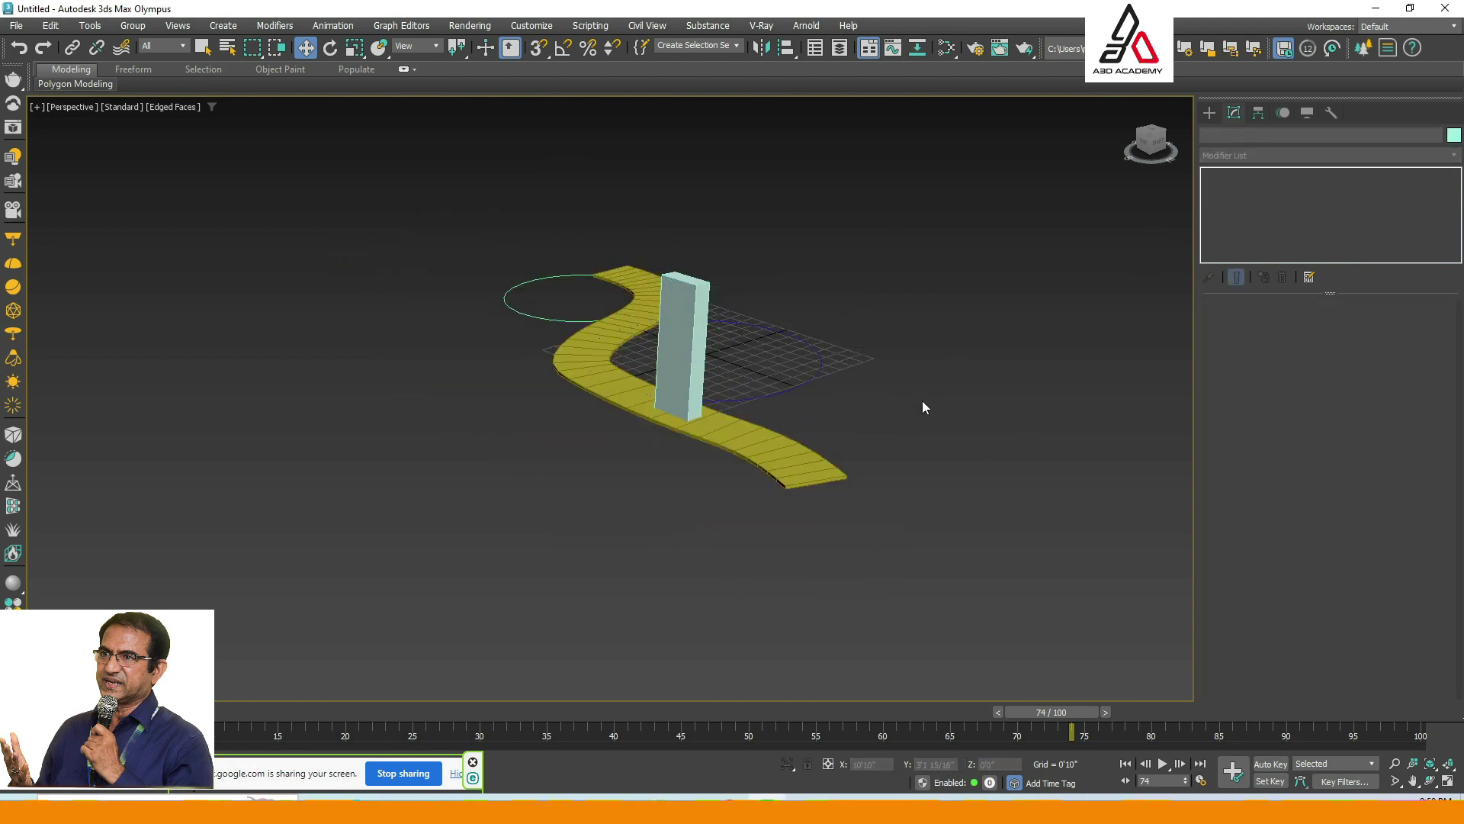
{"action": "middle_click_drag", "start_coordinate": [915, 370], "coordinate": [858, 384]}
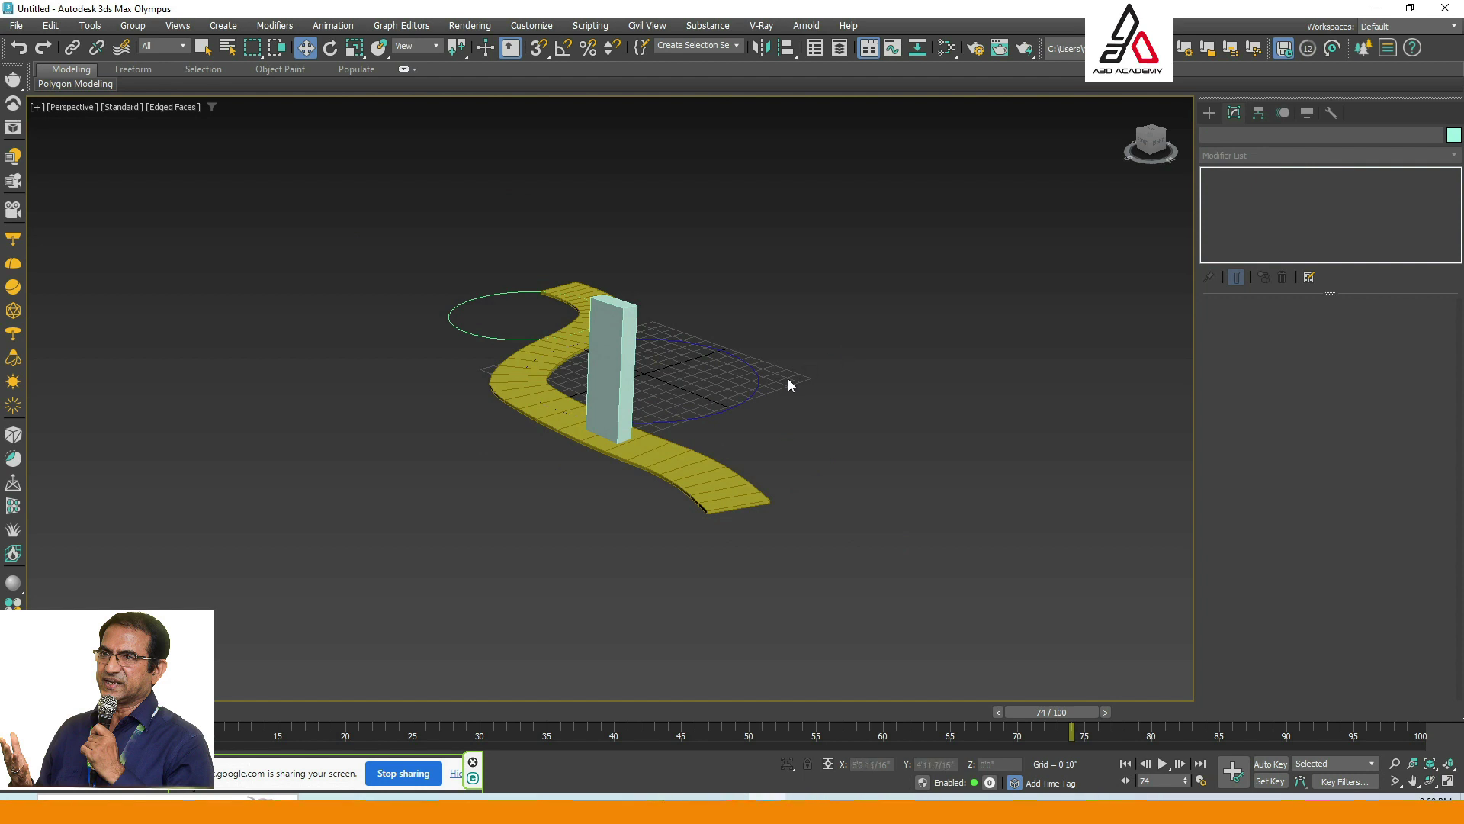
{"action": "mouse_move", "coordinate": [780, 315]}
{"action": "middle_mouse_down", "text": "alt"}
{"action": "mouse_move", "coordinate": [844, 327]}
{"action": "mouse_move", "coordinate": [862, 312]}
{"action": "mouse_move", "coordinate": [786, 314]}
{"action": "middle_mouse_up", "text": "alt"}
{"action": "left_click_drag", "start_coordinate": [720, 291], "coordinate": [702, 299]}
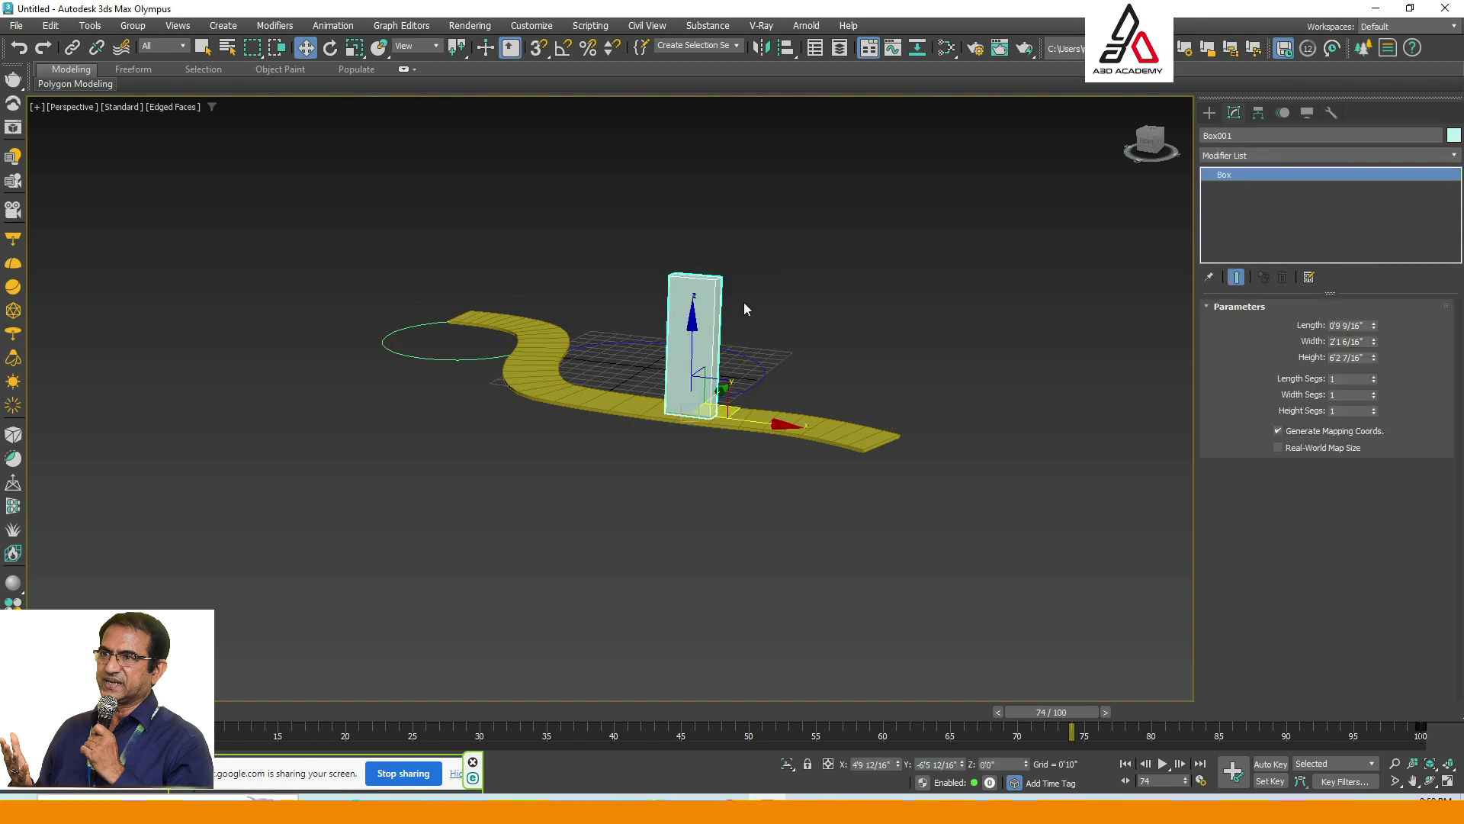
{"action": "key", "text": "Delete"}
{"action": "middle_click_drag", "start_coordinate": [781, 276], "coordinate": [848, 291], "text": "alt"}
Create a new flat standard-primitive box beside the road.
{"action": "left_click", "coordinate": [1214, 113]}
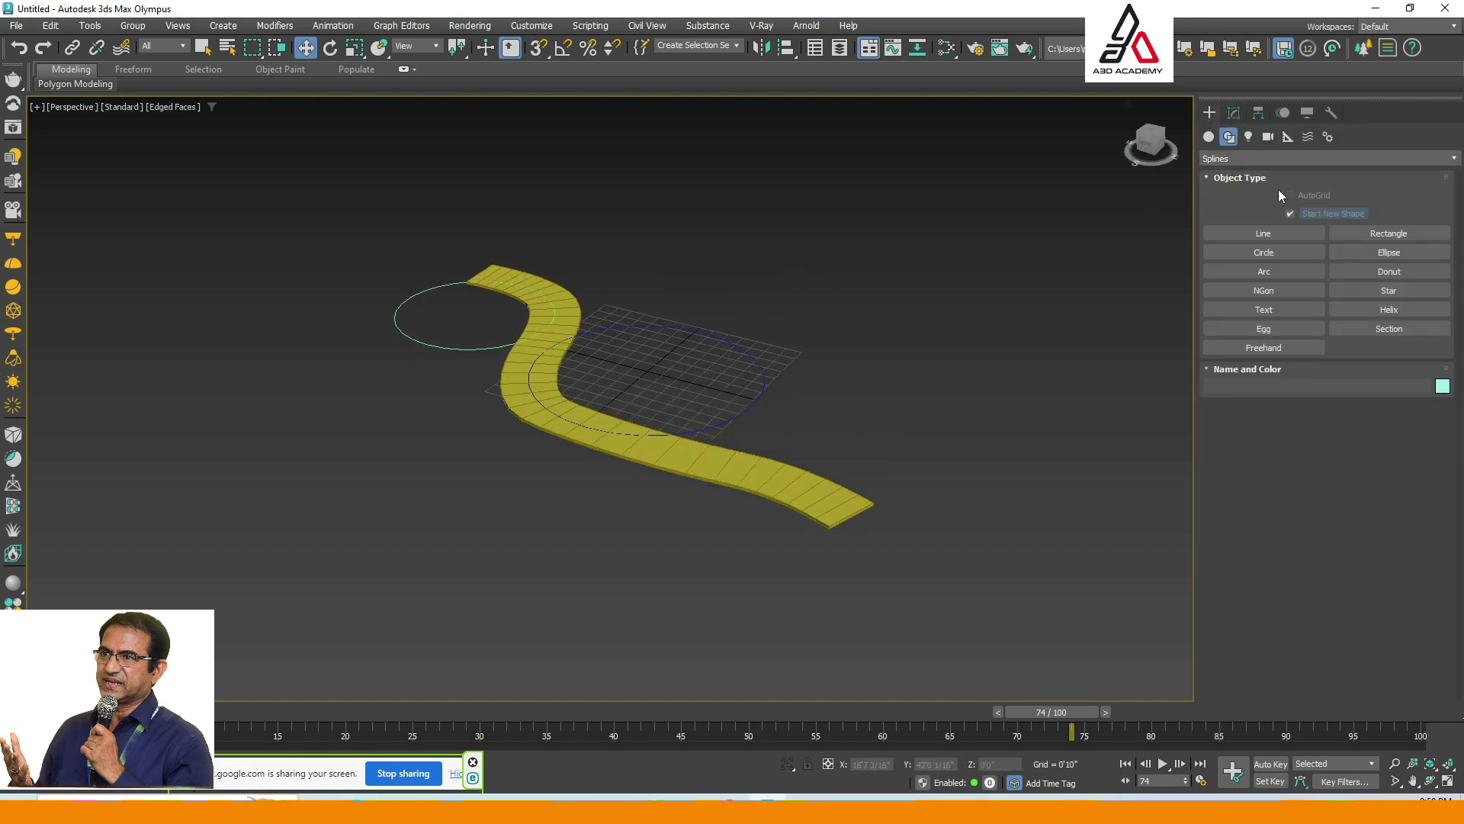
{"action": "left_click", "coordinate": [1209, 137]}
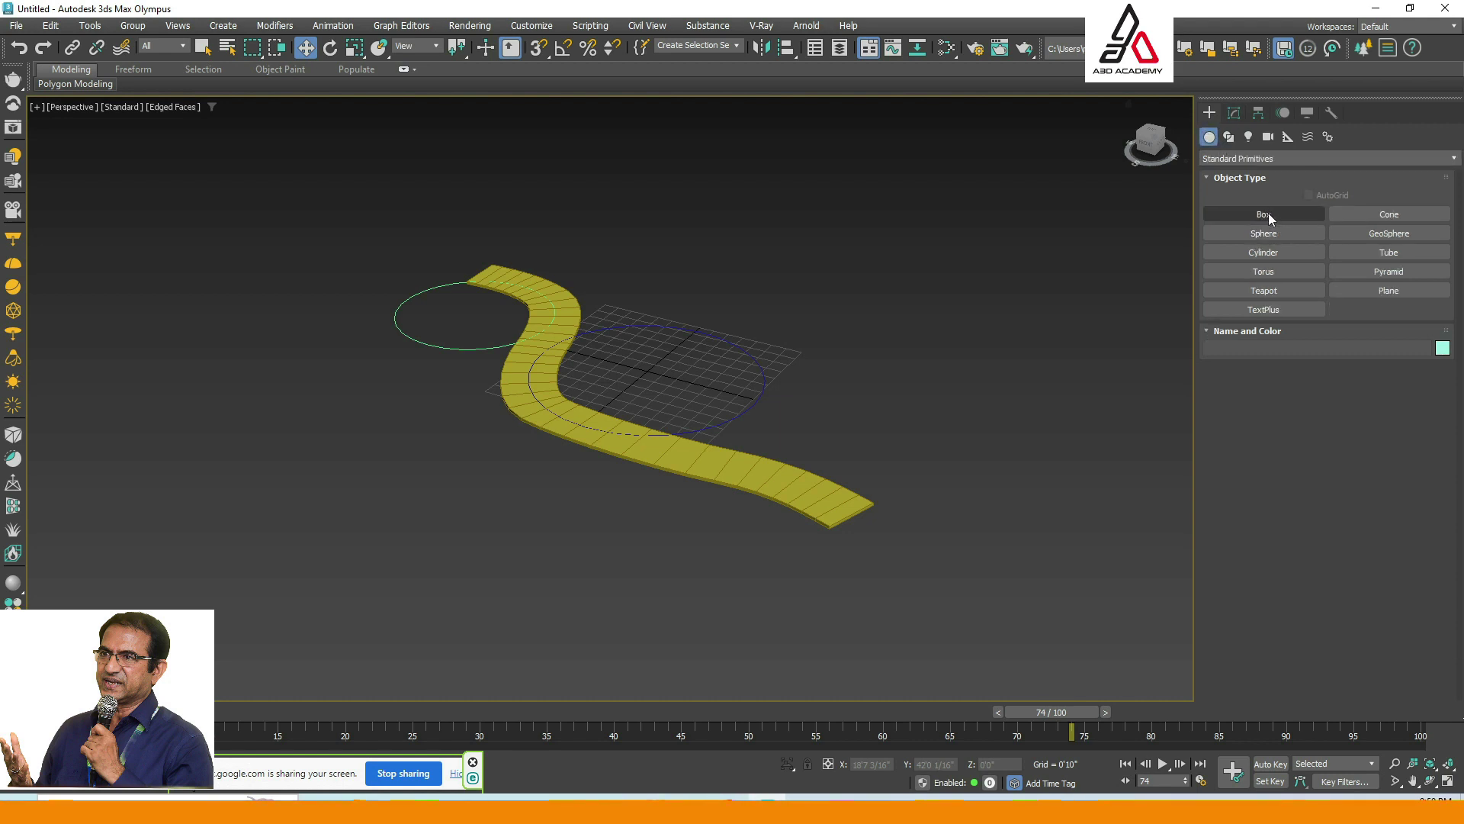
{"action": "left_click", "coordinate": [1263, 214]}
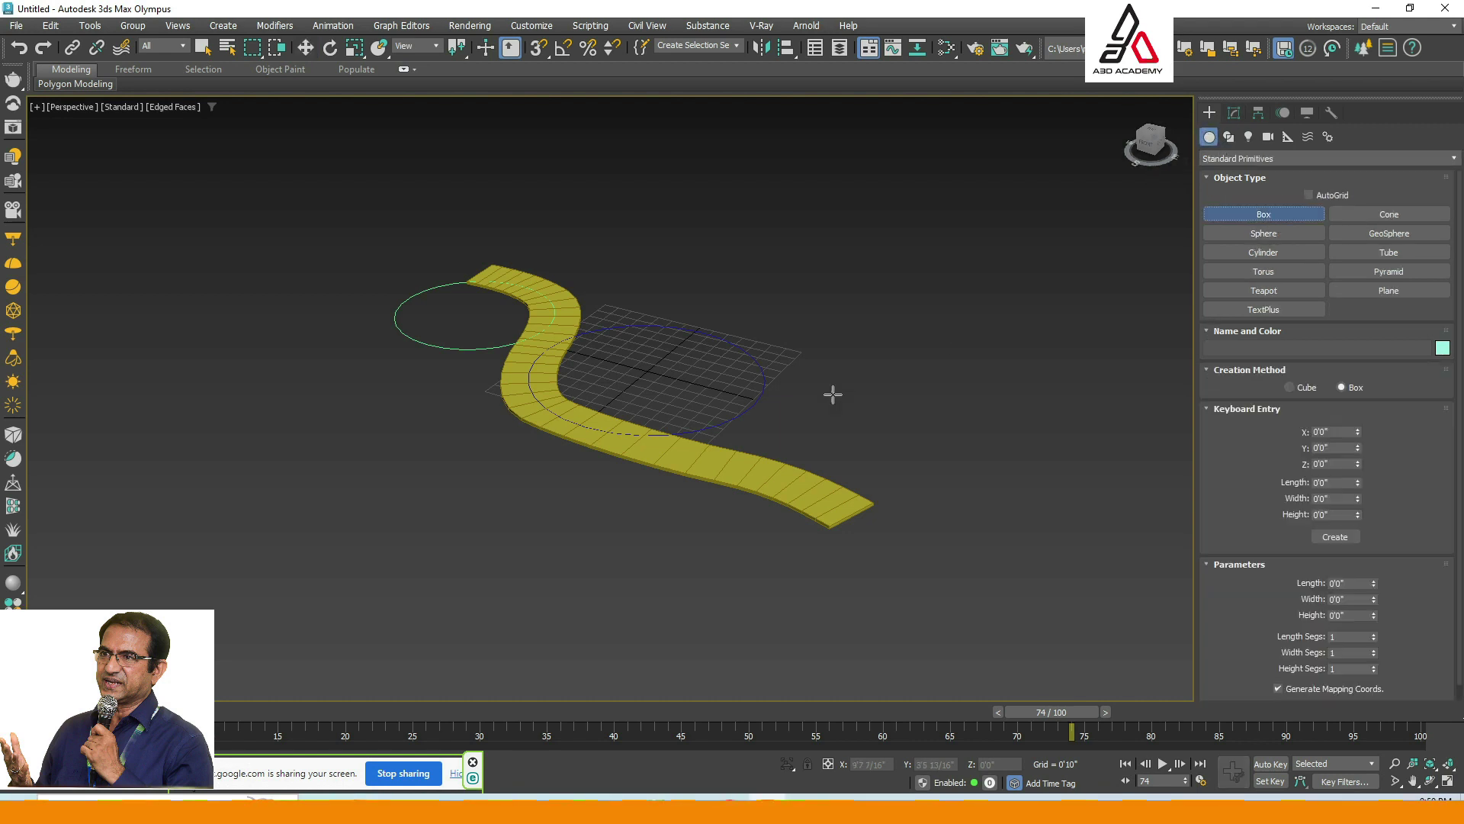
{"action": "left_click_drag", "start_coordinate": [747, 374], "coordinate": [833, 369]}
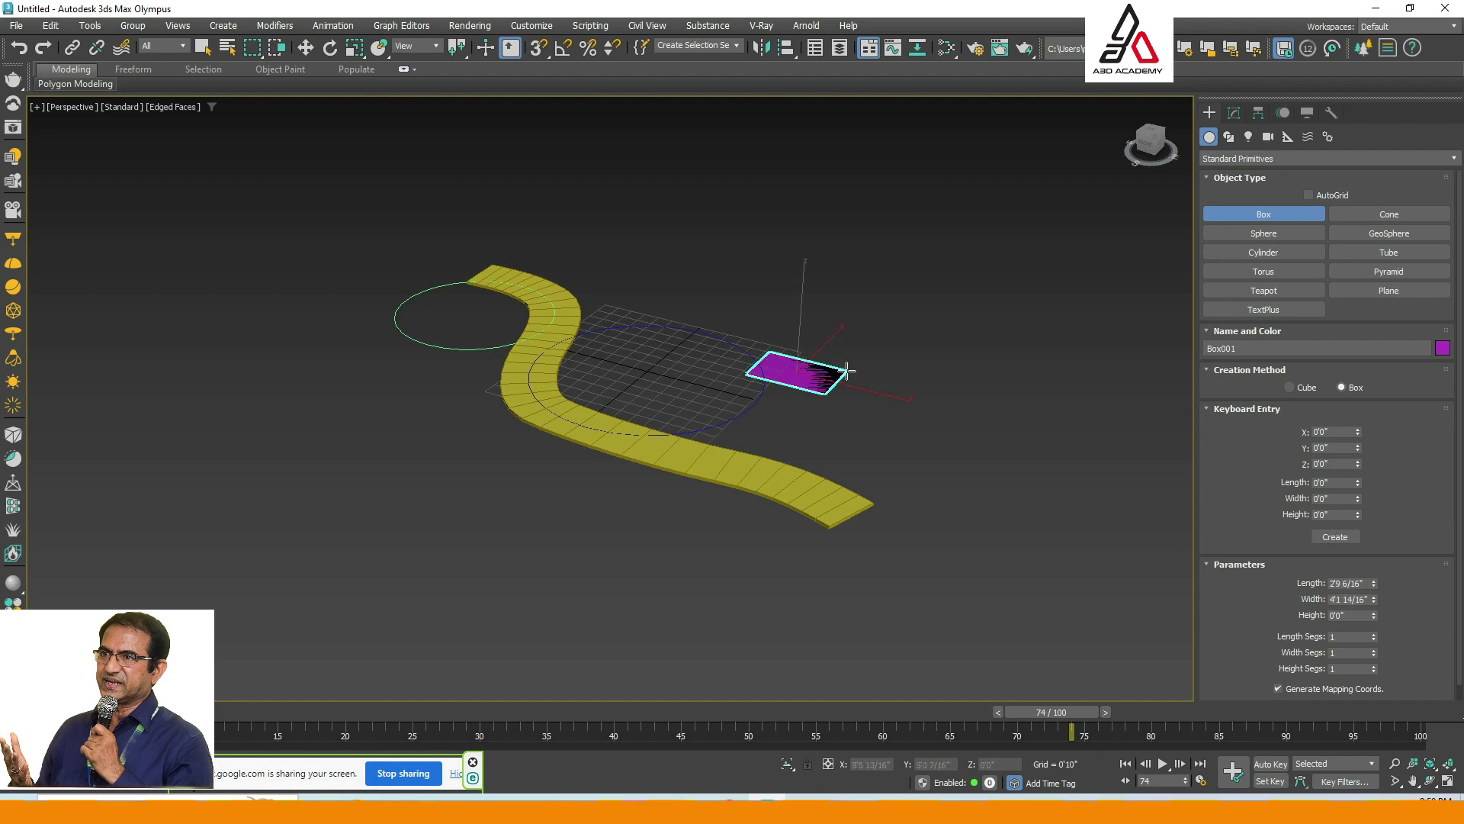
{"action": "left_click", "coordinate": [850, 337]}
{"action": "right_click", "coordinate": [957, 302]}
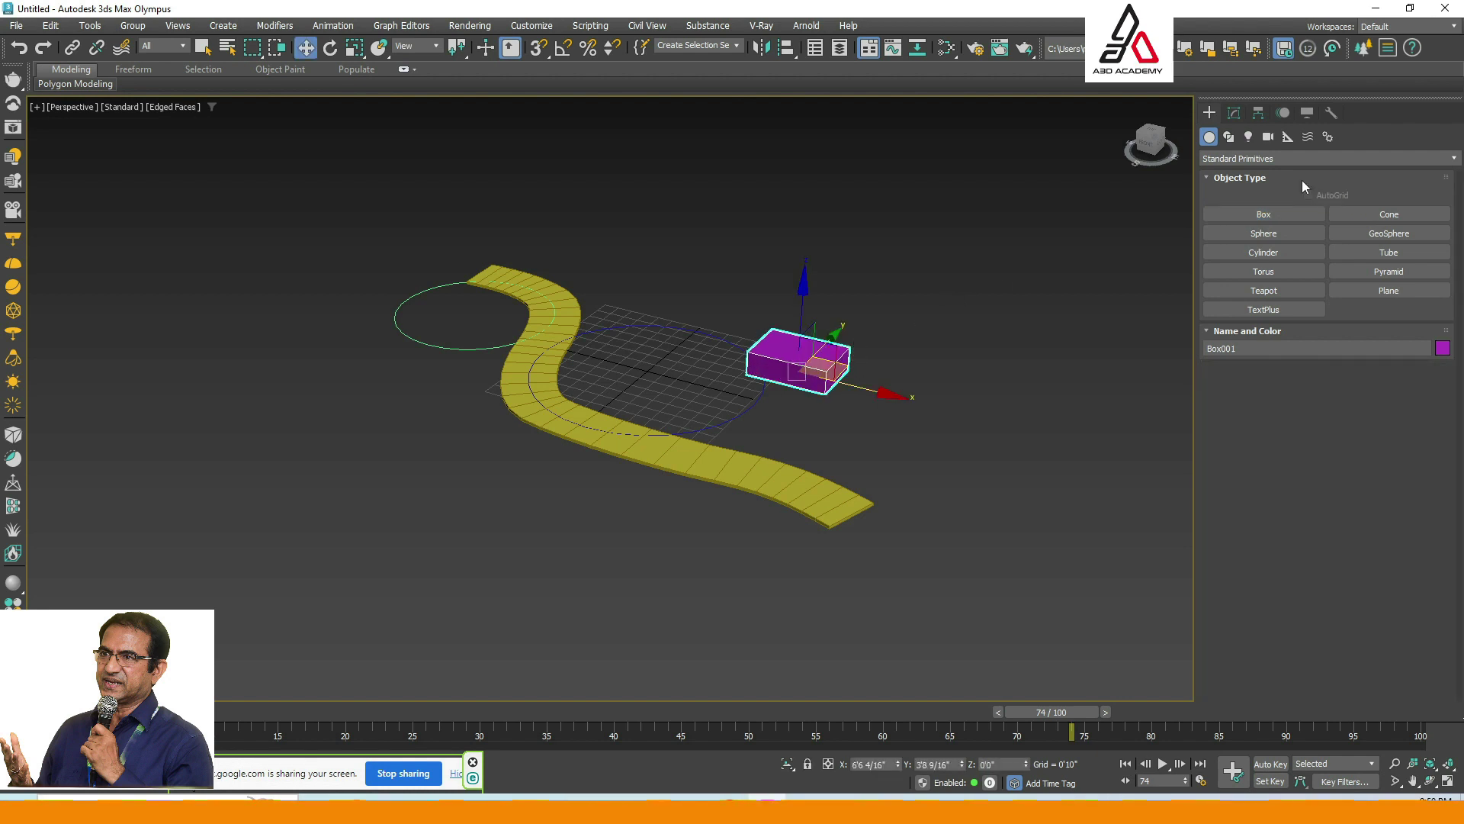
Set the box's Width Segs to 3 and convert it to an Editable Poly.
{"action": "left_click", "coordinate": [1234, 113]}
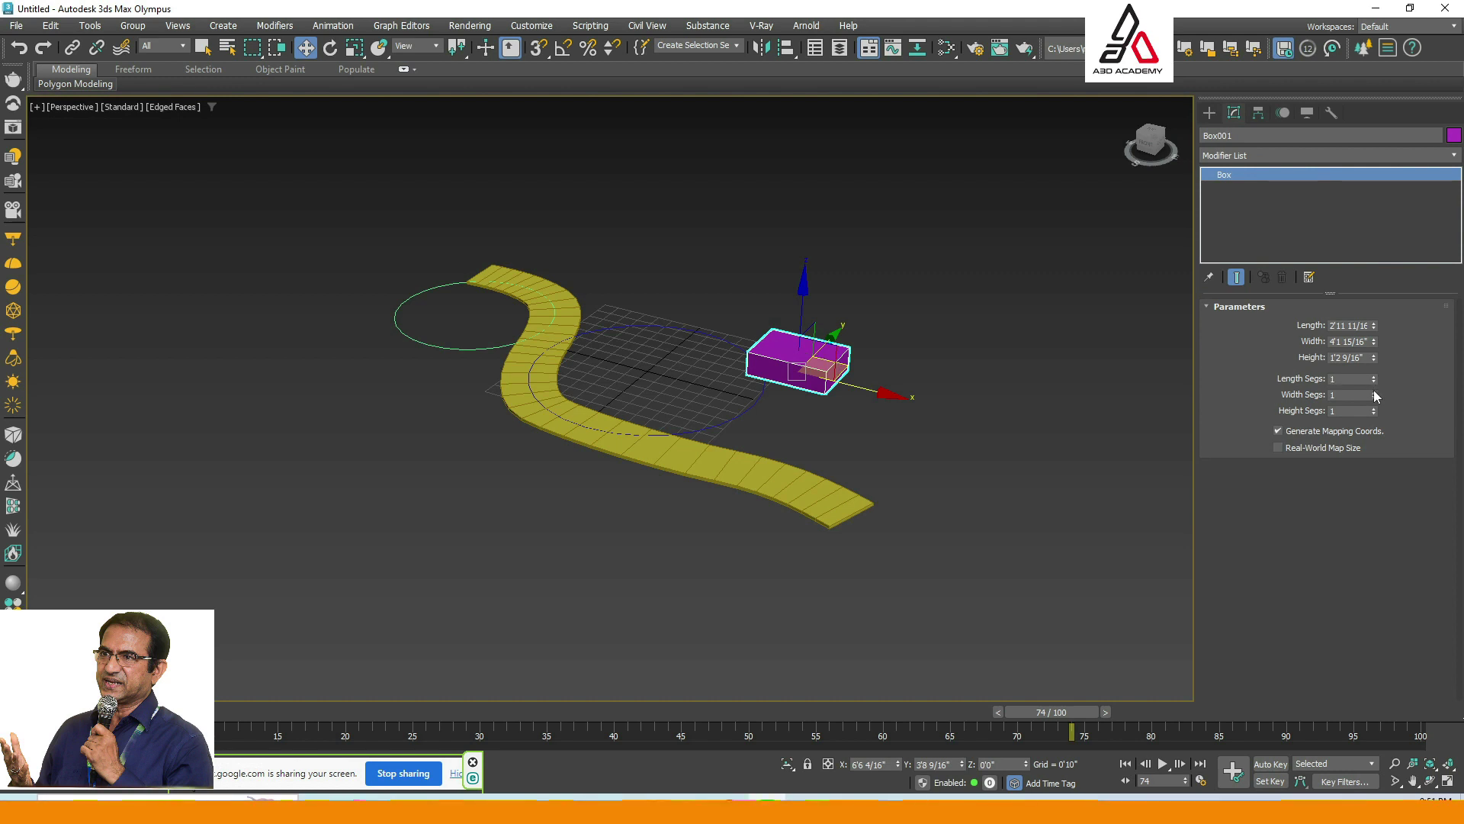
{"action": "left_click", "coordinate": [1373, 391]}
{"action": "left_click", "coordinate": [1374, 391]}
{"action": "left_click", "coordinate": [973, 386]}
{"action": "left_click", "coordinate": [830, 376]}
{"action": "right_click", "coordinate": [829, 376]}
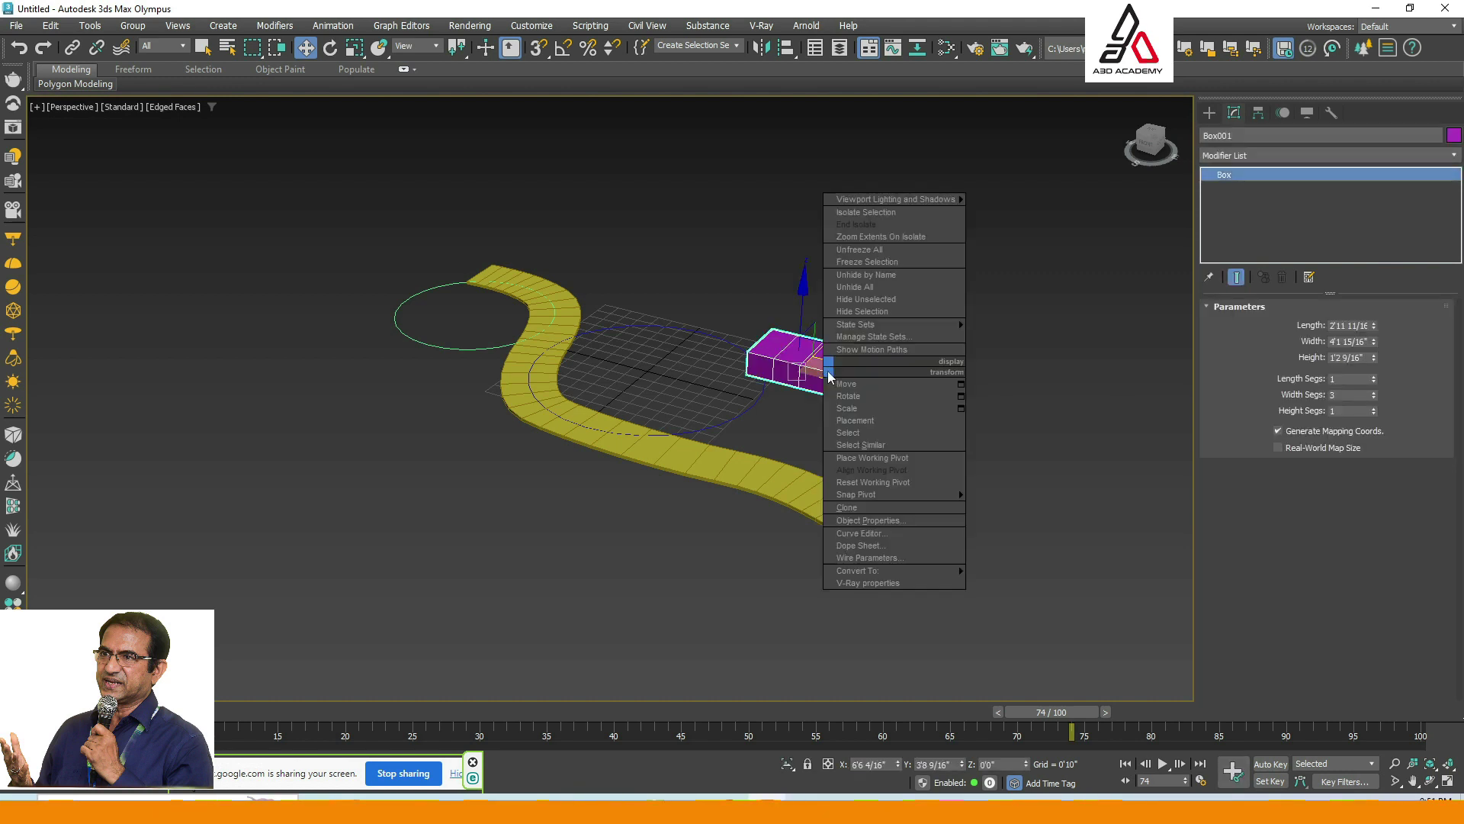
{"action": "mouse_move", "coordinate": [899, 572]}
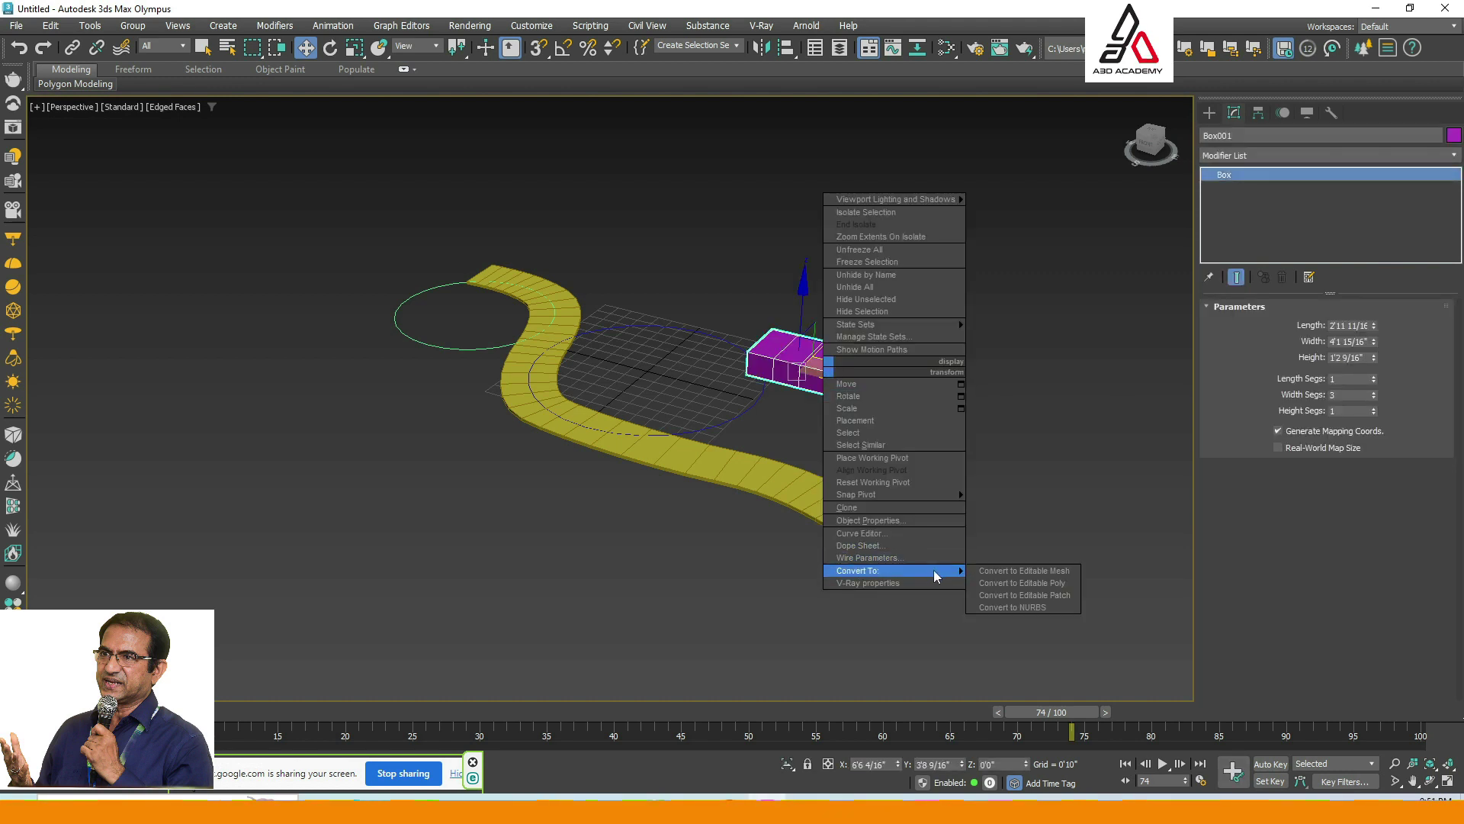
{"action": "left_click", "coordinate": [1029, 583]}
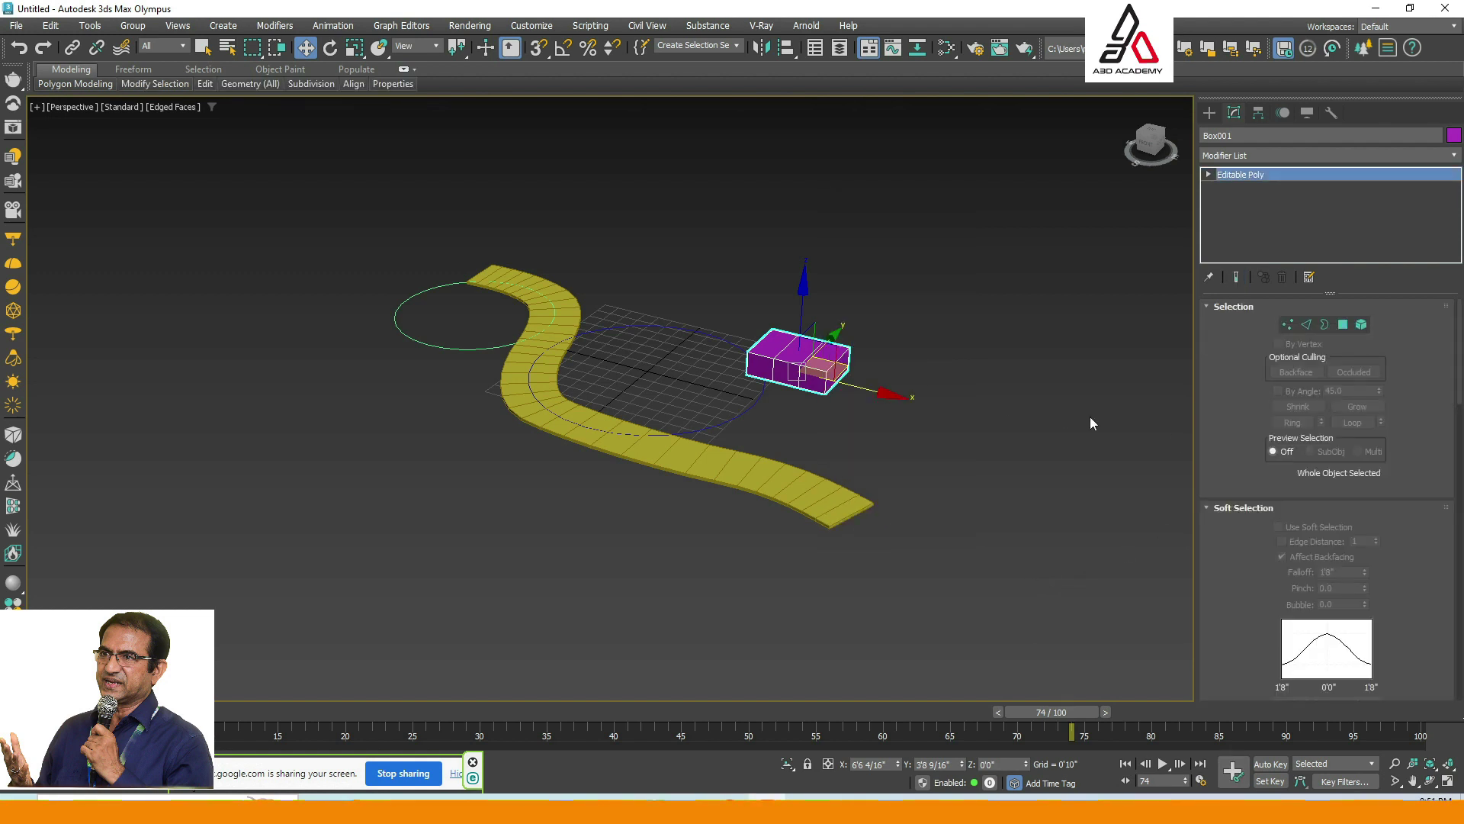
In Polygon mode, scale the box's top middle polygon wider along X.
{"action": "left_click", "coordinate": [1343, 324]}
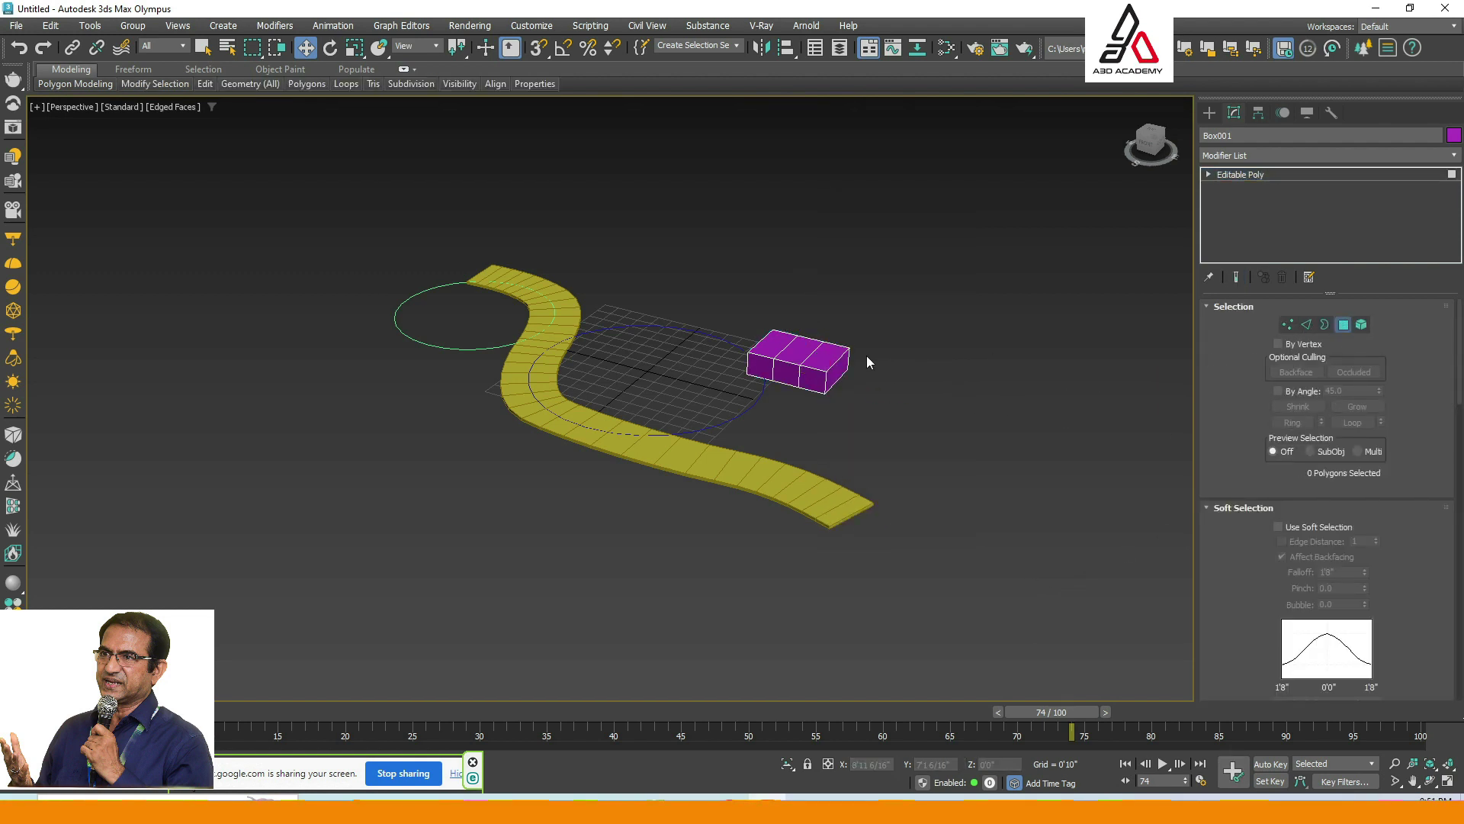
{"action": "left_click", "coordinate": [796, 343]}
{"action": "scroll", "coordinate": [794, 393], "scroll_direction": "up", "scroll_amount": 5}
{"action": "middle_click_drag", "start_coordinate": [830, 413], "coordinate": [791, 422]}
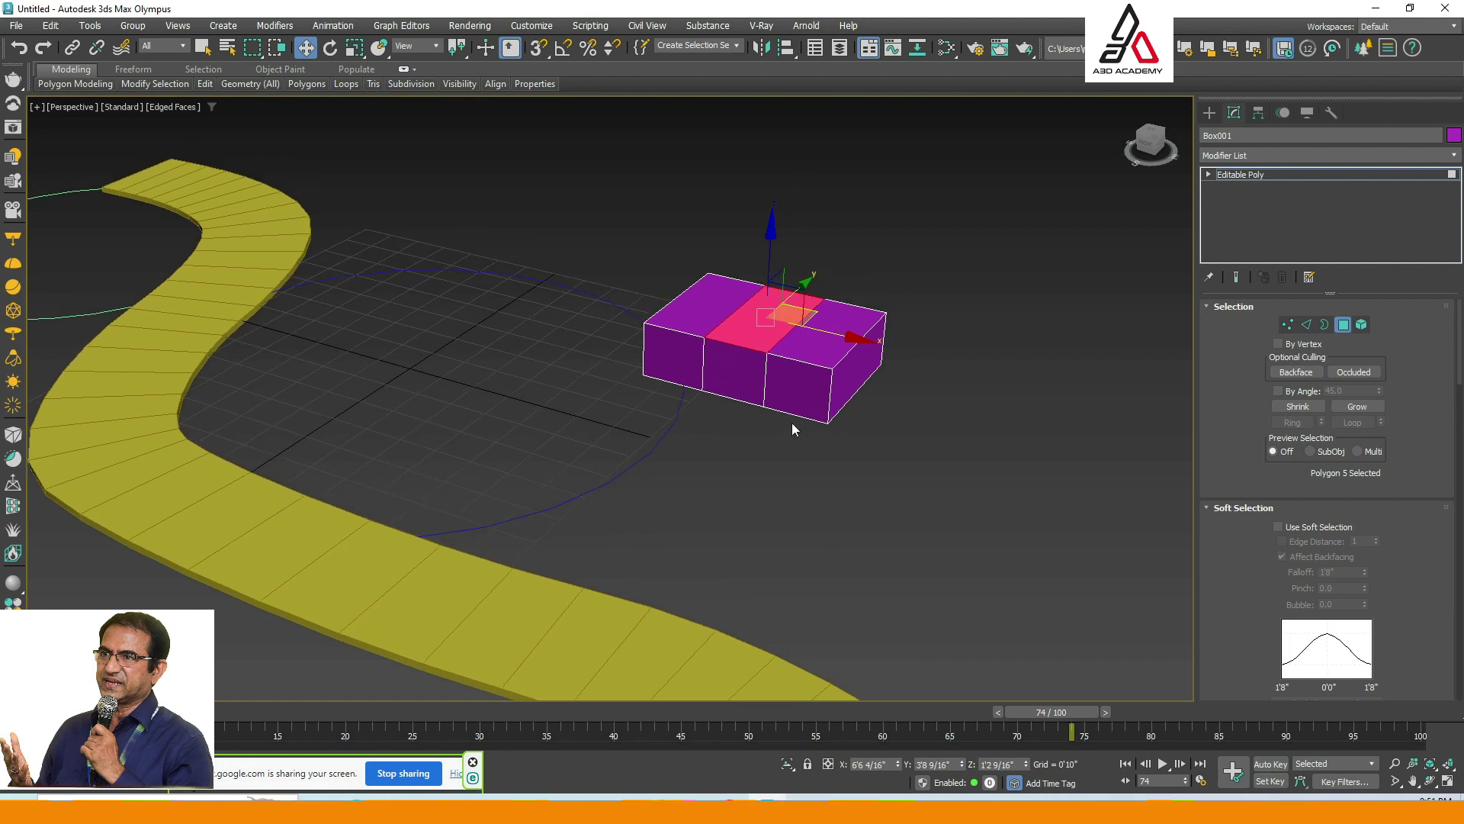
{"action": "key", "text": "r"}
{"action": "mouse_move", "coordinate": [862, 337]}
{"action": "left_mouse_down"}
{"action": "mouse_move", "coordinate": [920, 377]}
{"action": "mouse_move", "coordinate": [835, 337]}
{"action": "left_mouse_up"}
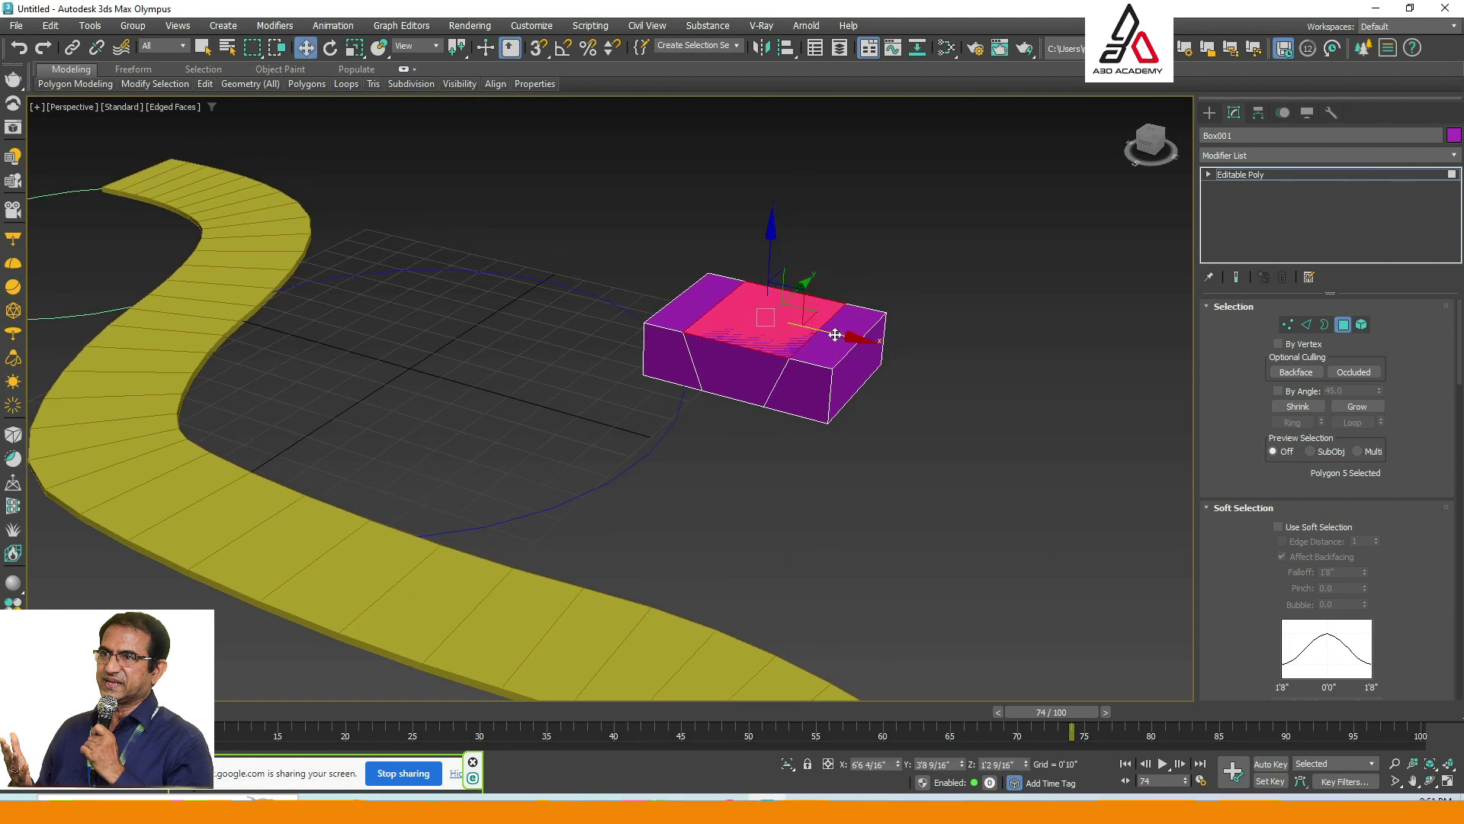
{"action": "key", "text": "w"}
Extrude the top middle polygon upward to form the raised cabin.
{"action": "right_click", "coordinate": [772, 318]}
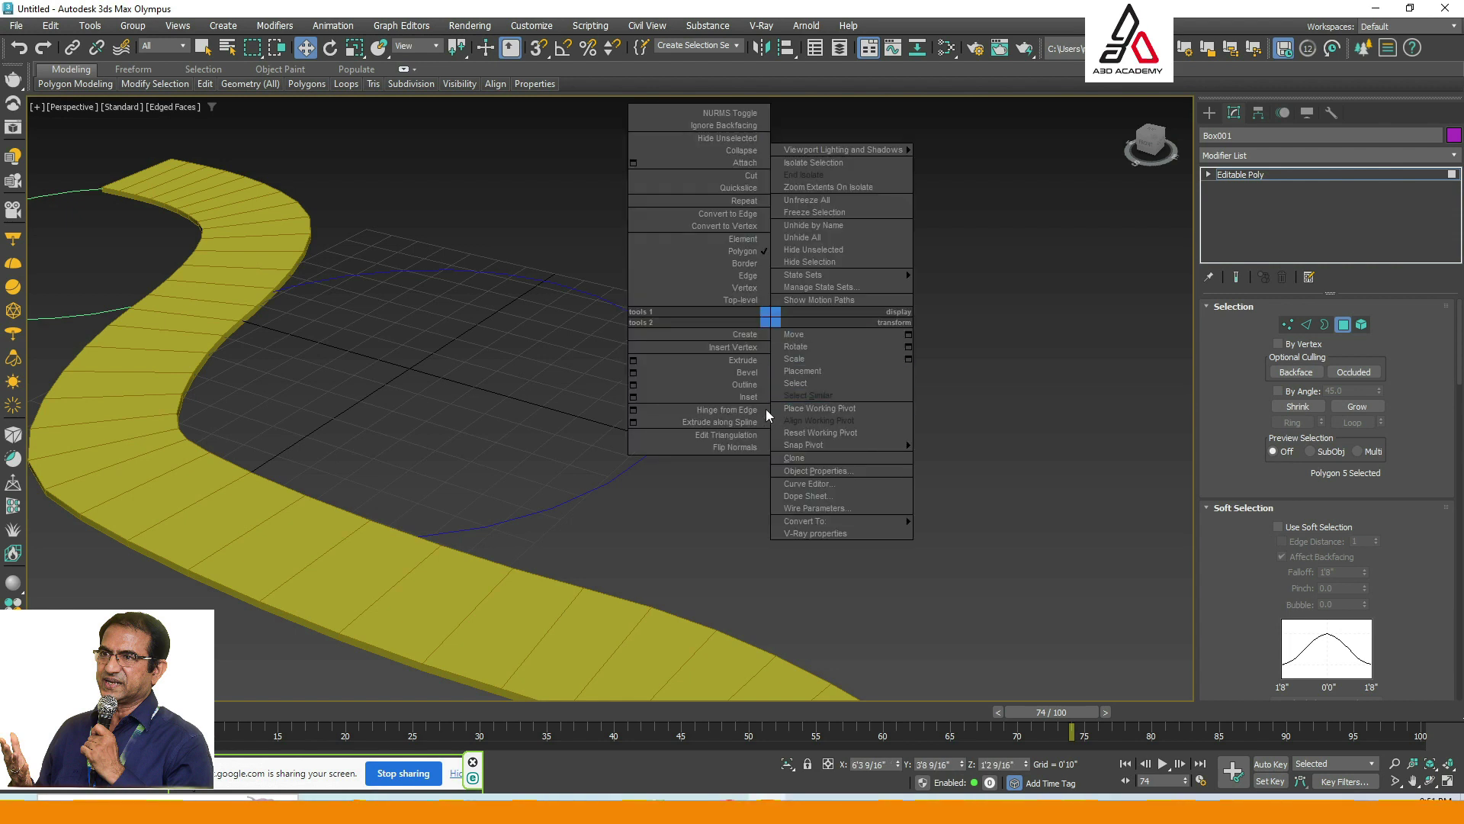
{"action": "left_click", "coordinate": [743, 360]}
{"action": "left_click_drag", "start_coordinate": [801, 305], "coordinate": [807, 244]}
{"action": "left_click", "coordinate": [937, 247]}
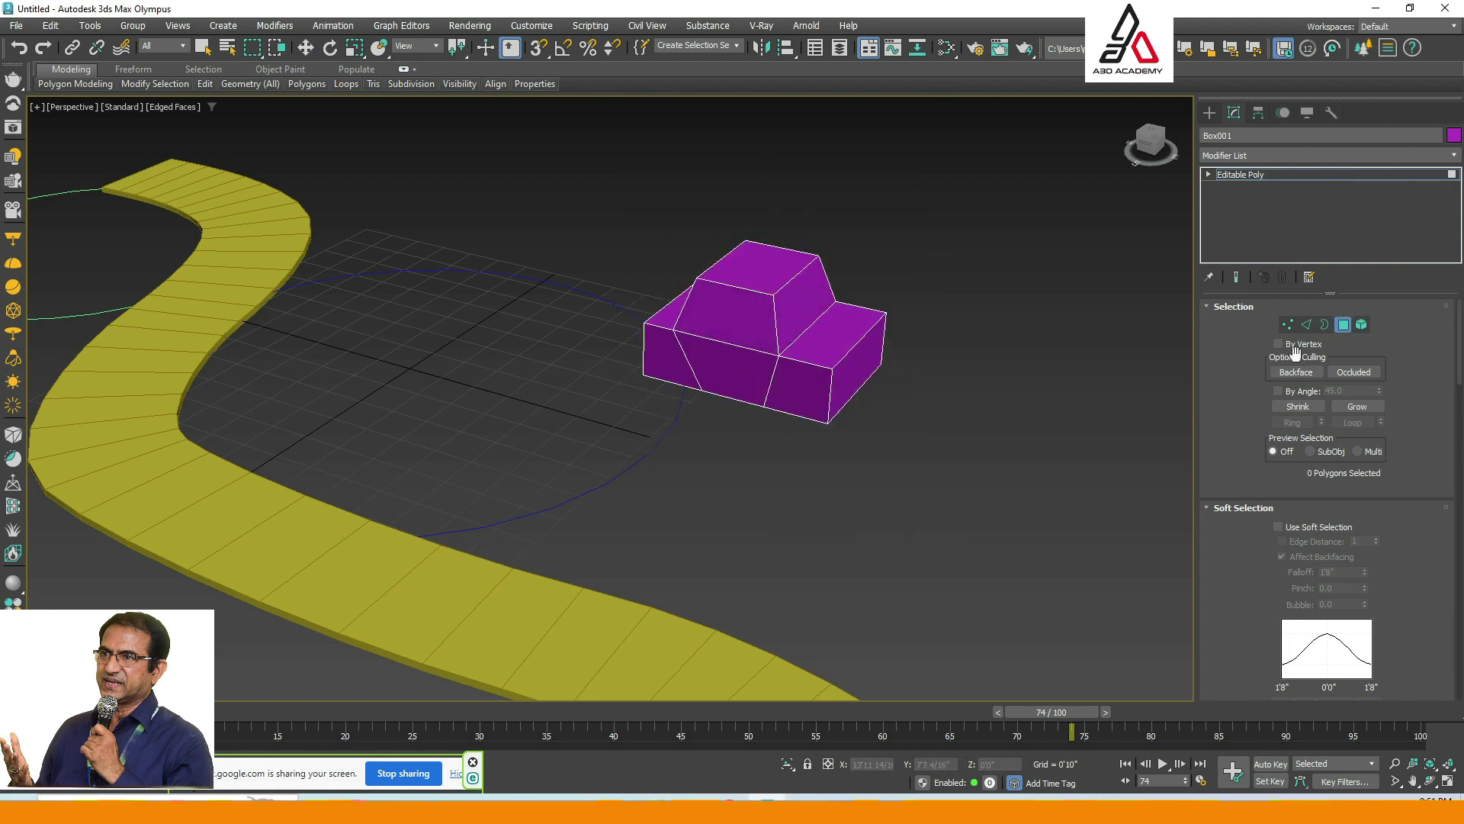
{"action": "left_click", "coordinate": [1344, 325]}
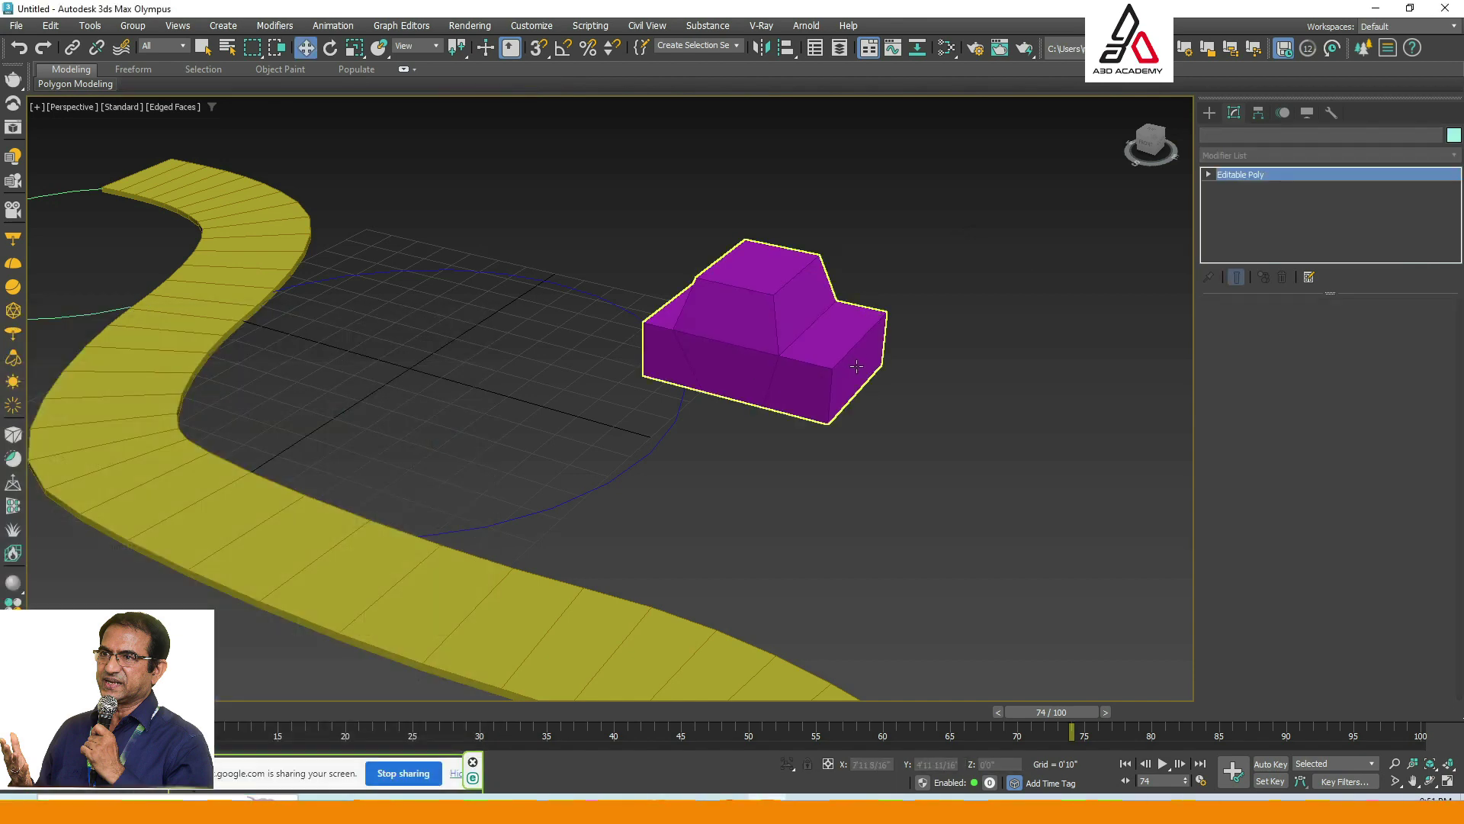
Move the box's right end face outward to lengthen the car's front.
{"action": "left_click", "coordinate": [1286, 324]}
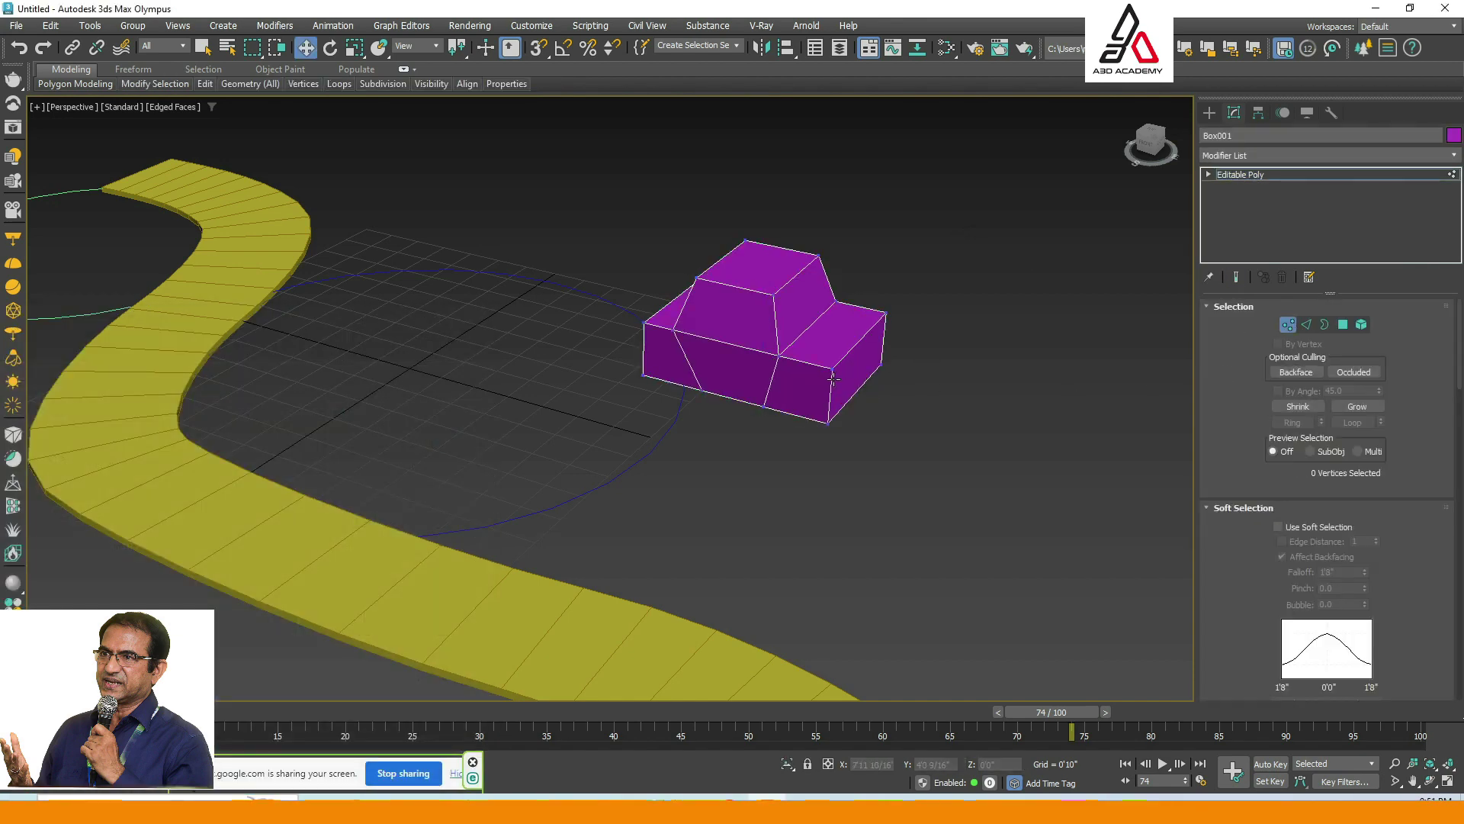
{"action": "left_click", "coordinate": [1343, 324]}
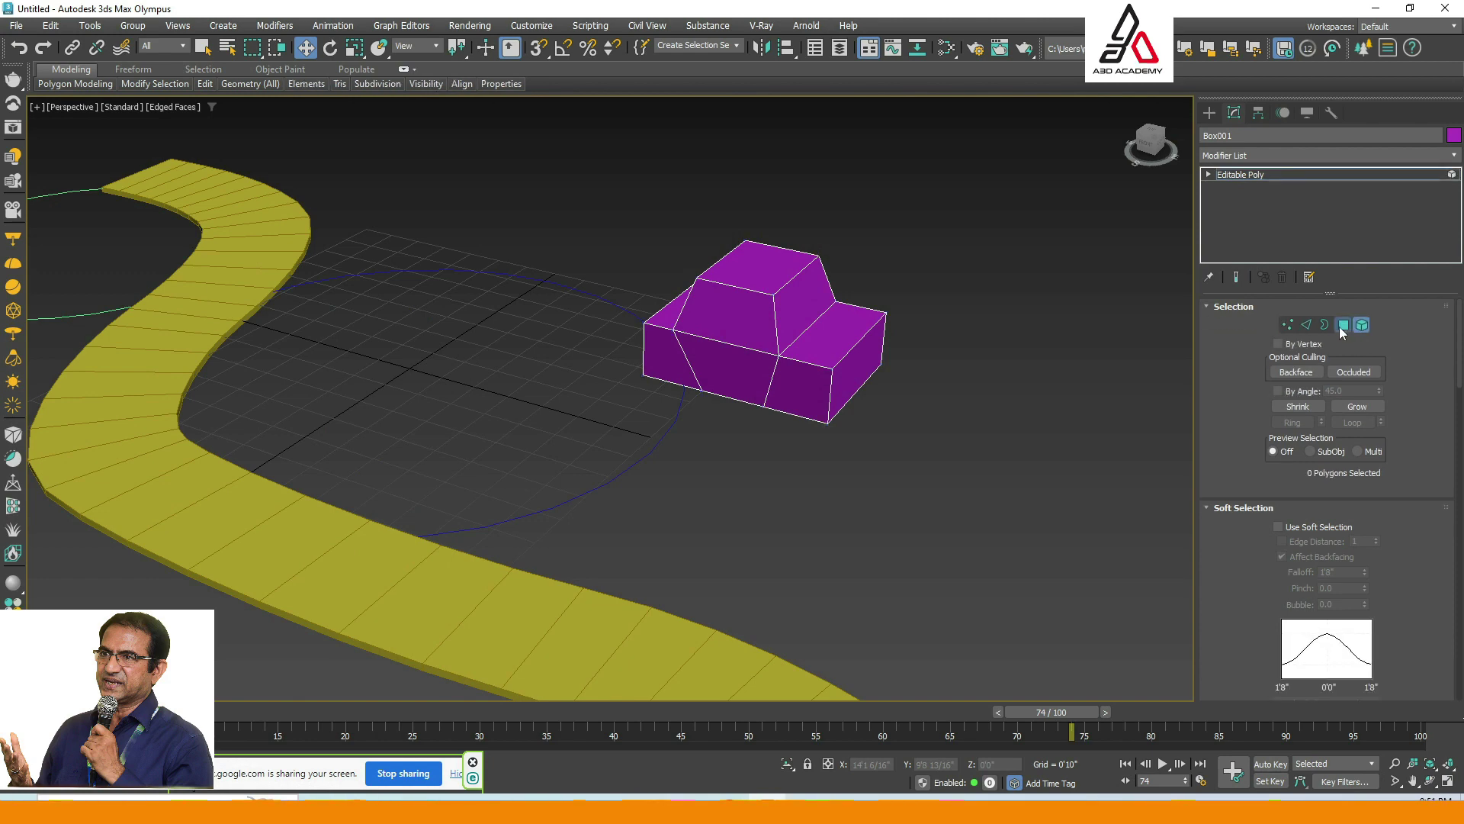
{"action": "left_click", "coordinate": [892, 375]}
{"action": "left_click_drag", "start_coordinate": [904, 377], "coordinate": [929, 379]}
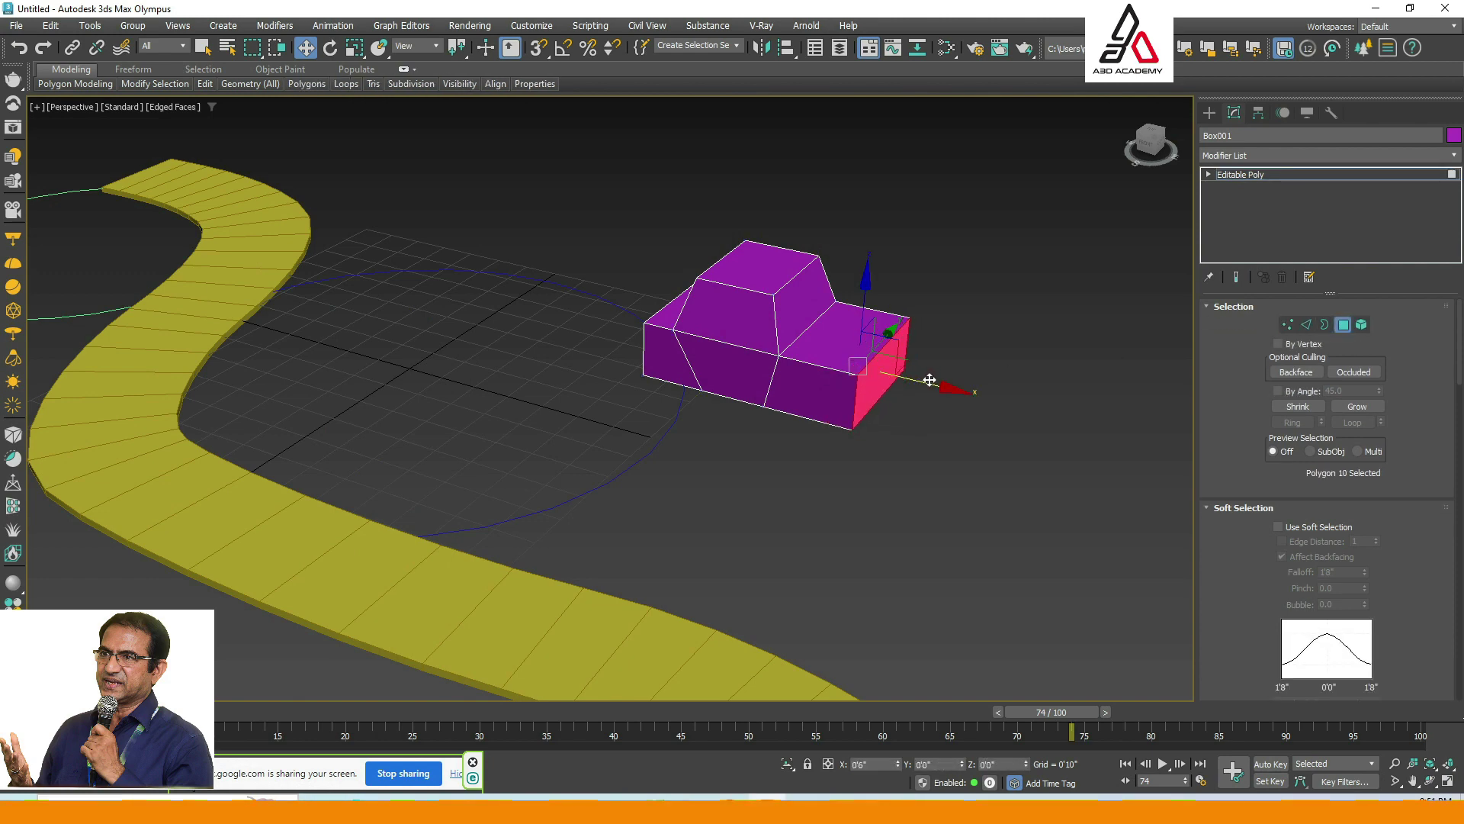
{"action": "left_click", "coordinate": [864, 463]}
{"action": "middle_click_drag", "start_coordinate": [865, 464], "coordinate": [892, 427], "text": "alt"}
Leave polygon editing, reselect the car body and restore the four-viewport layout with Front active.
{"action": "left_click", "coordinate": [1345, 324]}
{"action": "left_click", "coordinate": [944, 336]}
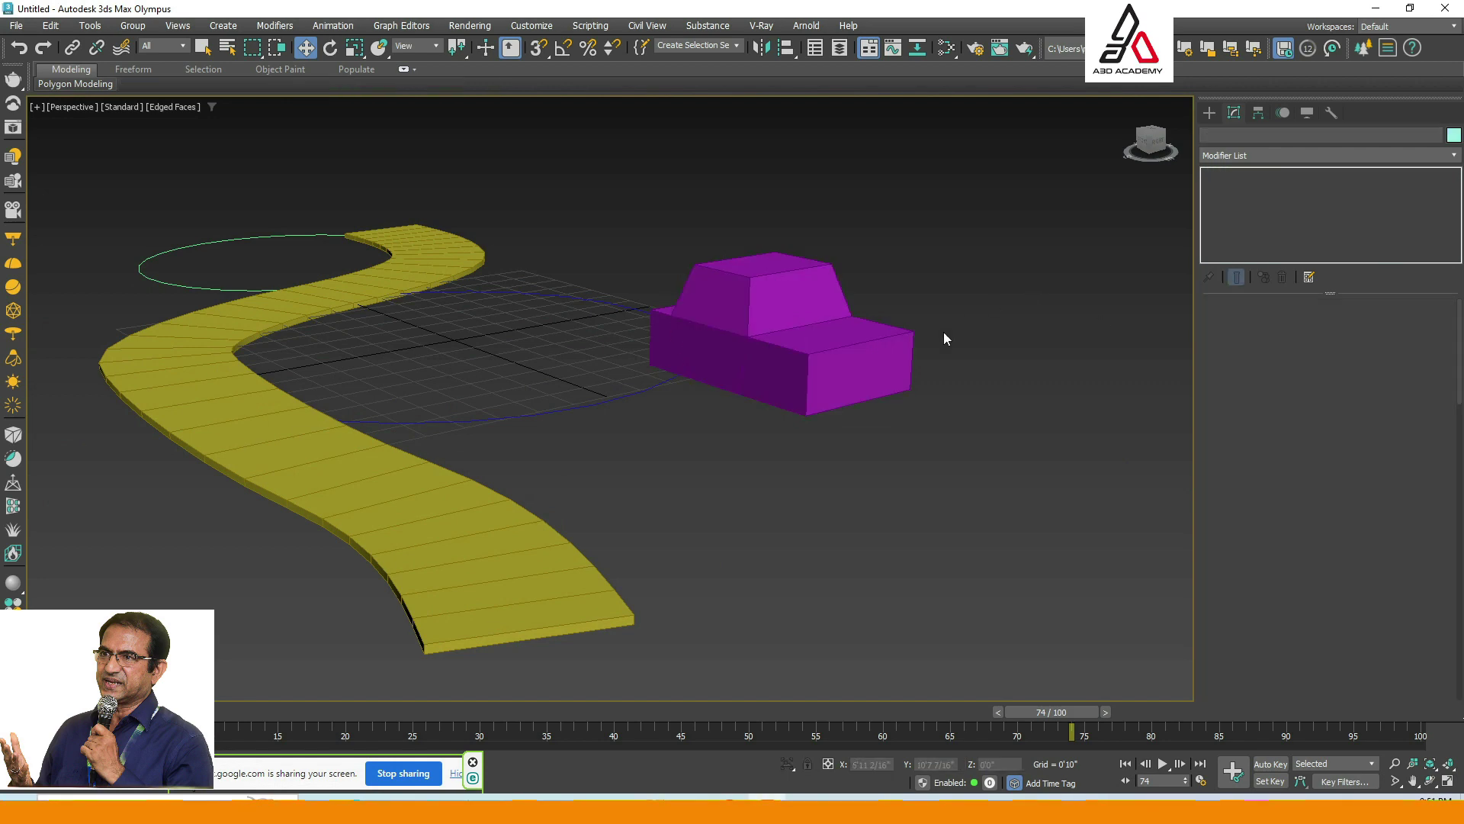
{"action": "middle_click_drag", "start_coordinate": [944, 337], "coordinate": [834, 382], "text": "alt"}
{"action": "left_click", "coordinate": [836, 339]}
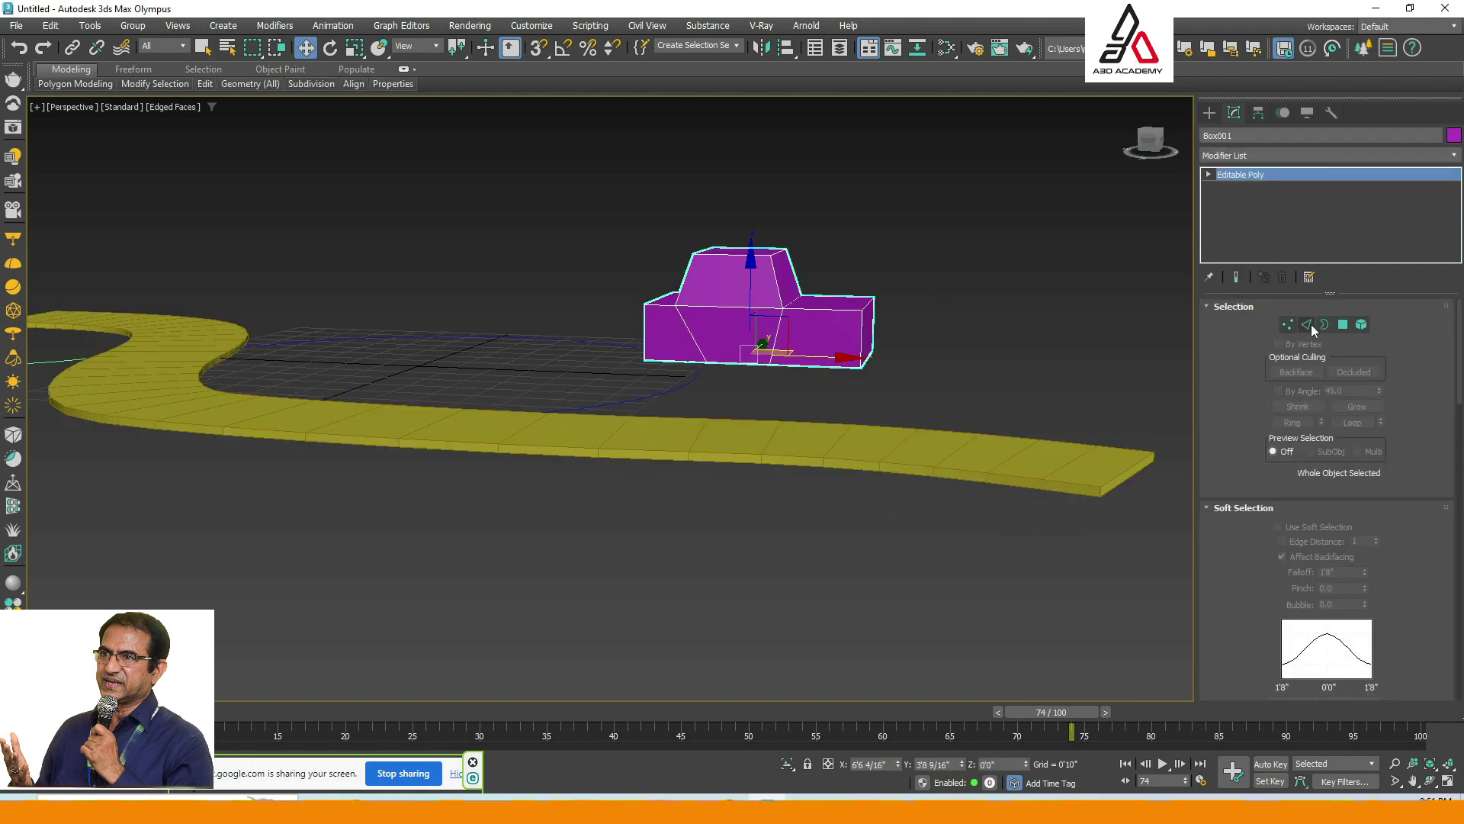
{"action": "left_click", "coordinate": [1210, 112]}
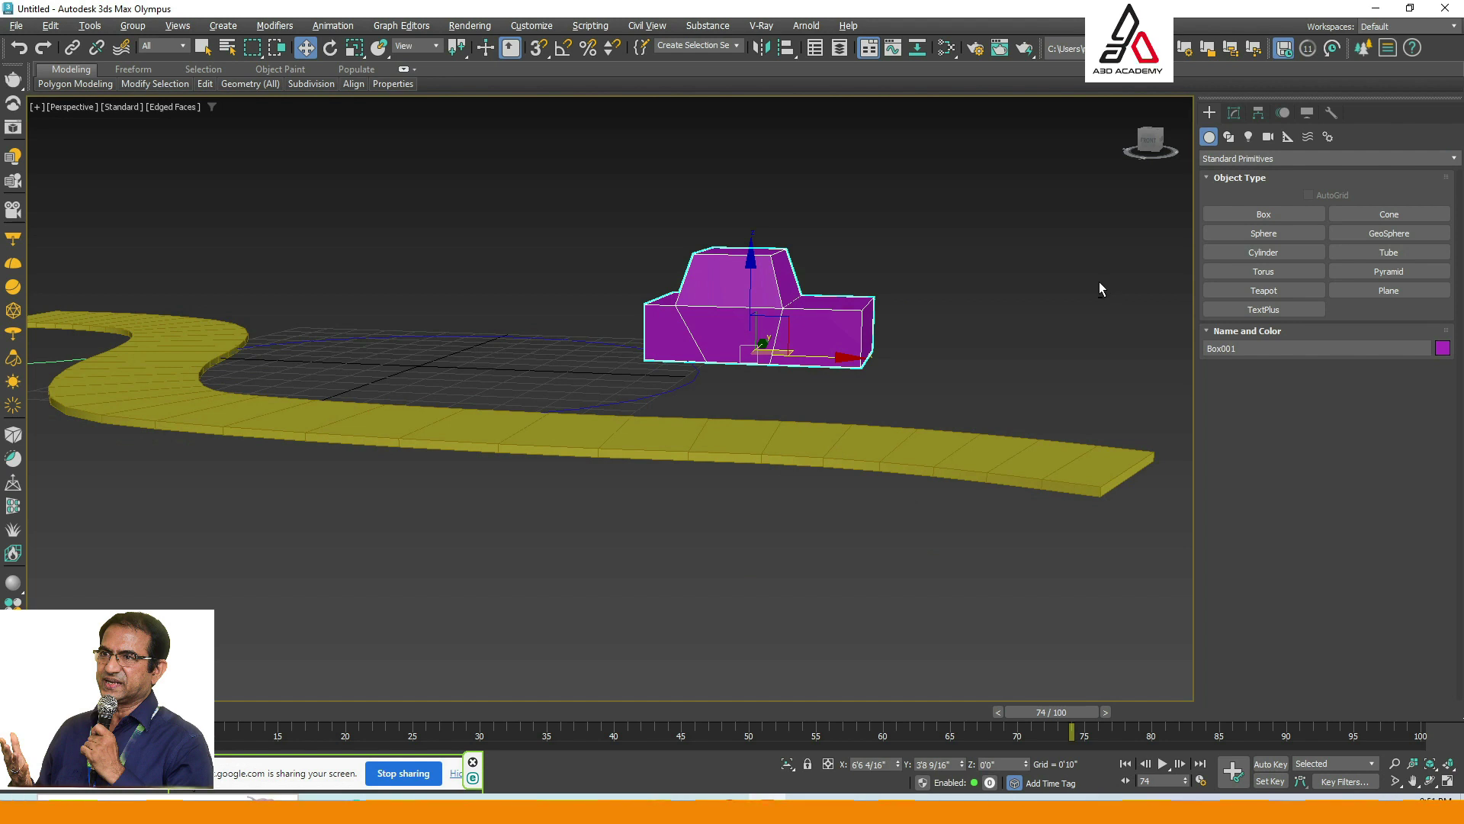
{"action": "key", "text": "alt+w"}
{"action": "left_click", "coordinate": [1074, 237]}
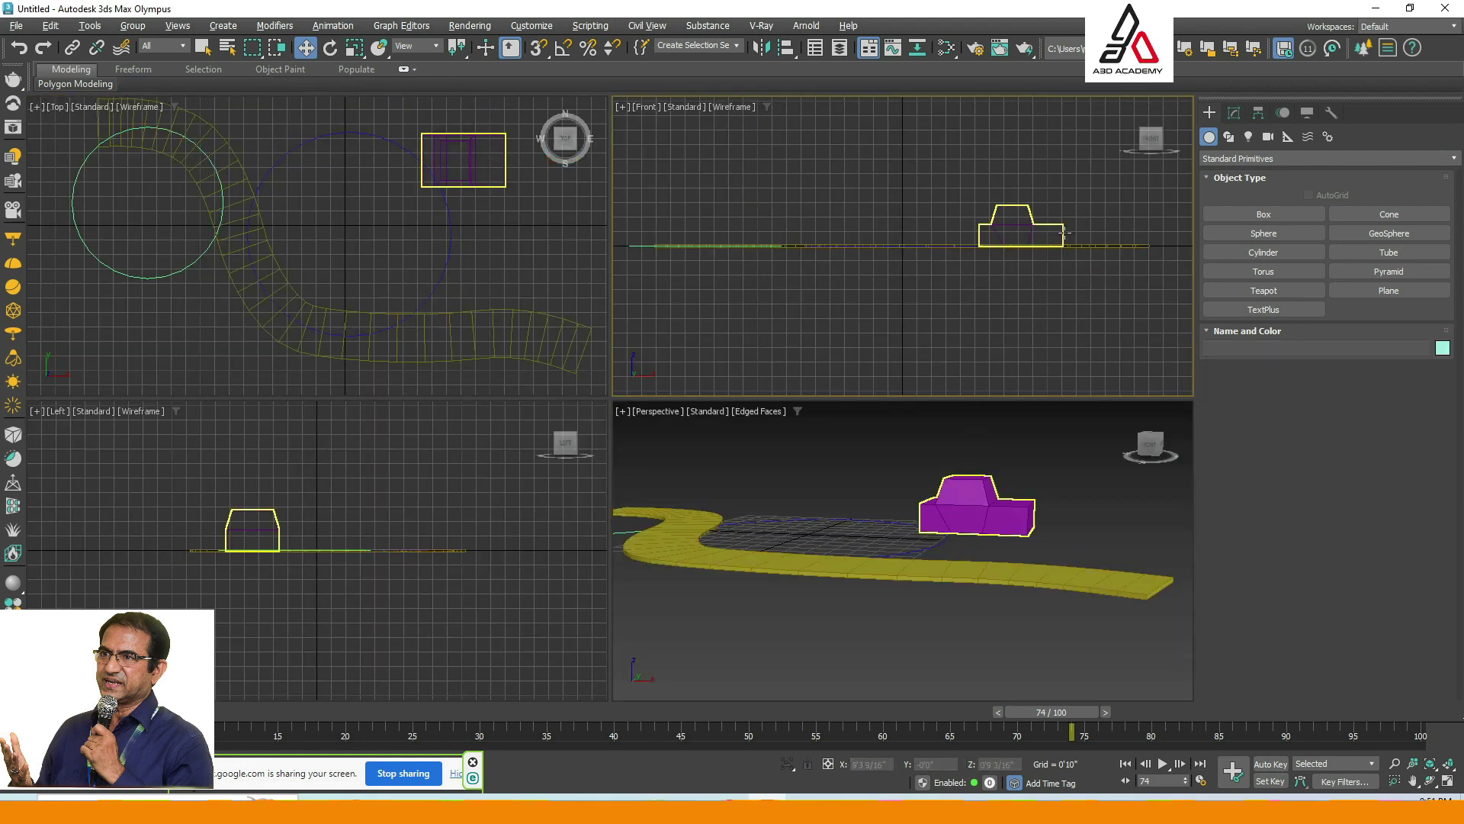
In Vertex mode, marquee-select a set of car body vertices in the Front view and raise them.
{"action": "left_click", "coordinate": [1062, 233]}
{"action": "left_click", "coordinate": [1233, 113]}
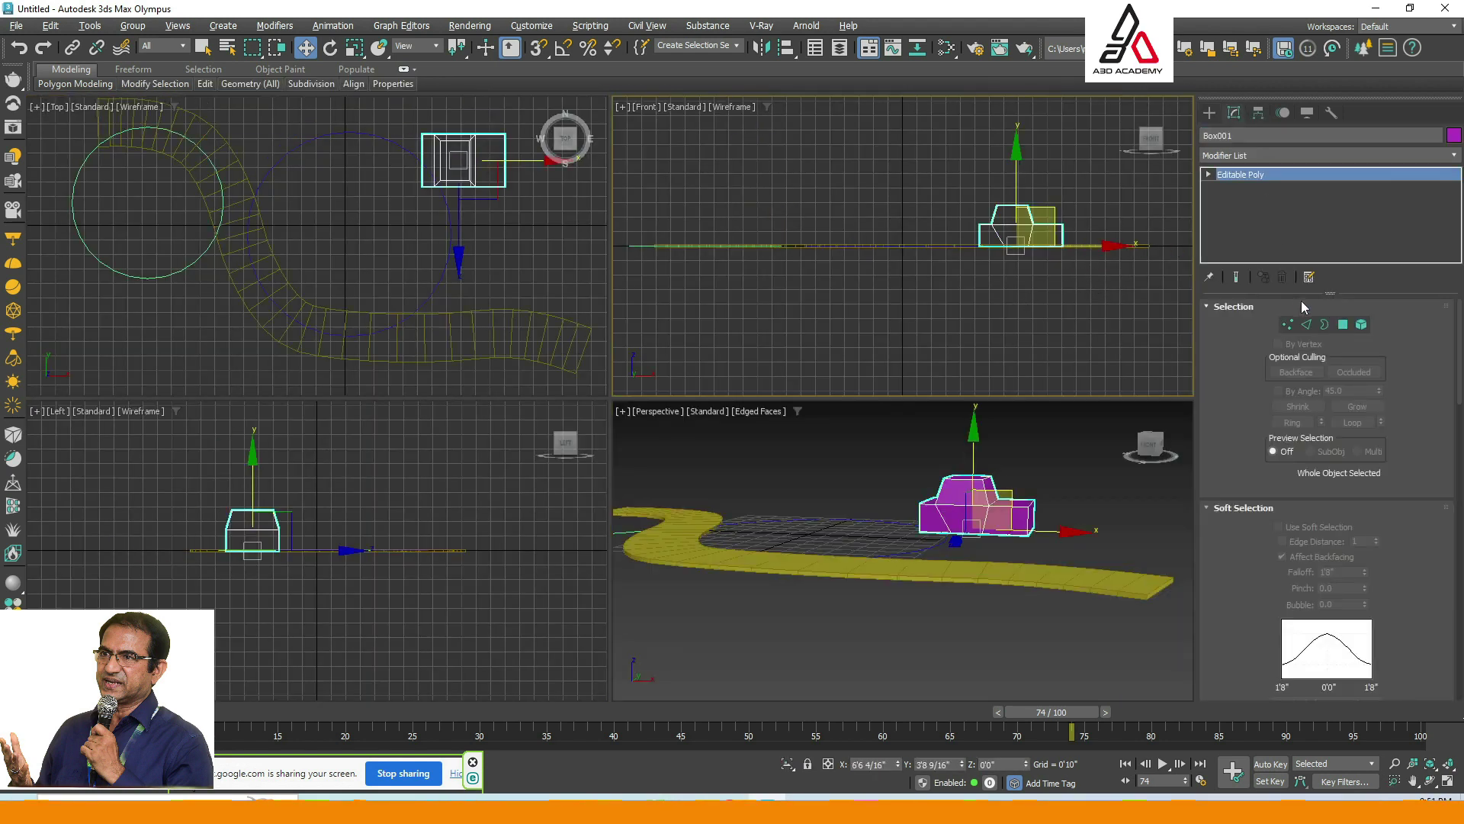
{"action": "left_click", "coordinate": [1288, 325]}
{"action": "scroll", "coordinate": [931, 354], "scroll_direction": "up", "scroll_amount": 4}
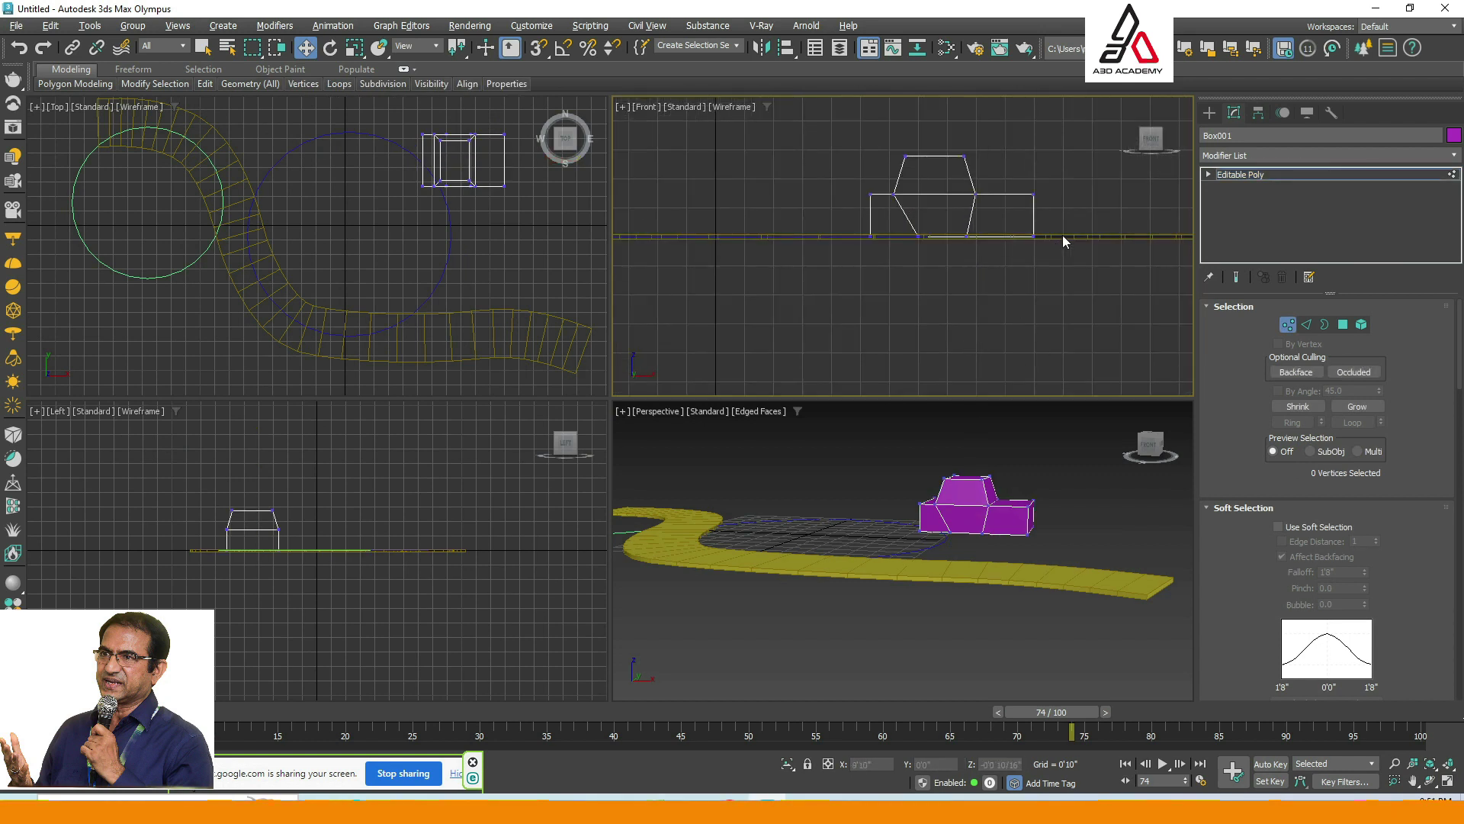
{"action": "left_click_drag", "start_coordinate": [790, 305], "coordinate": [950, 189]}
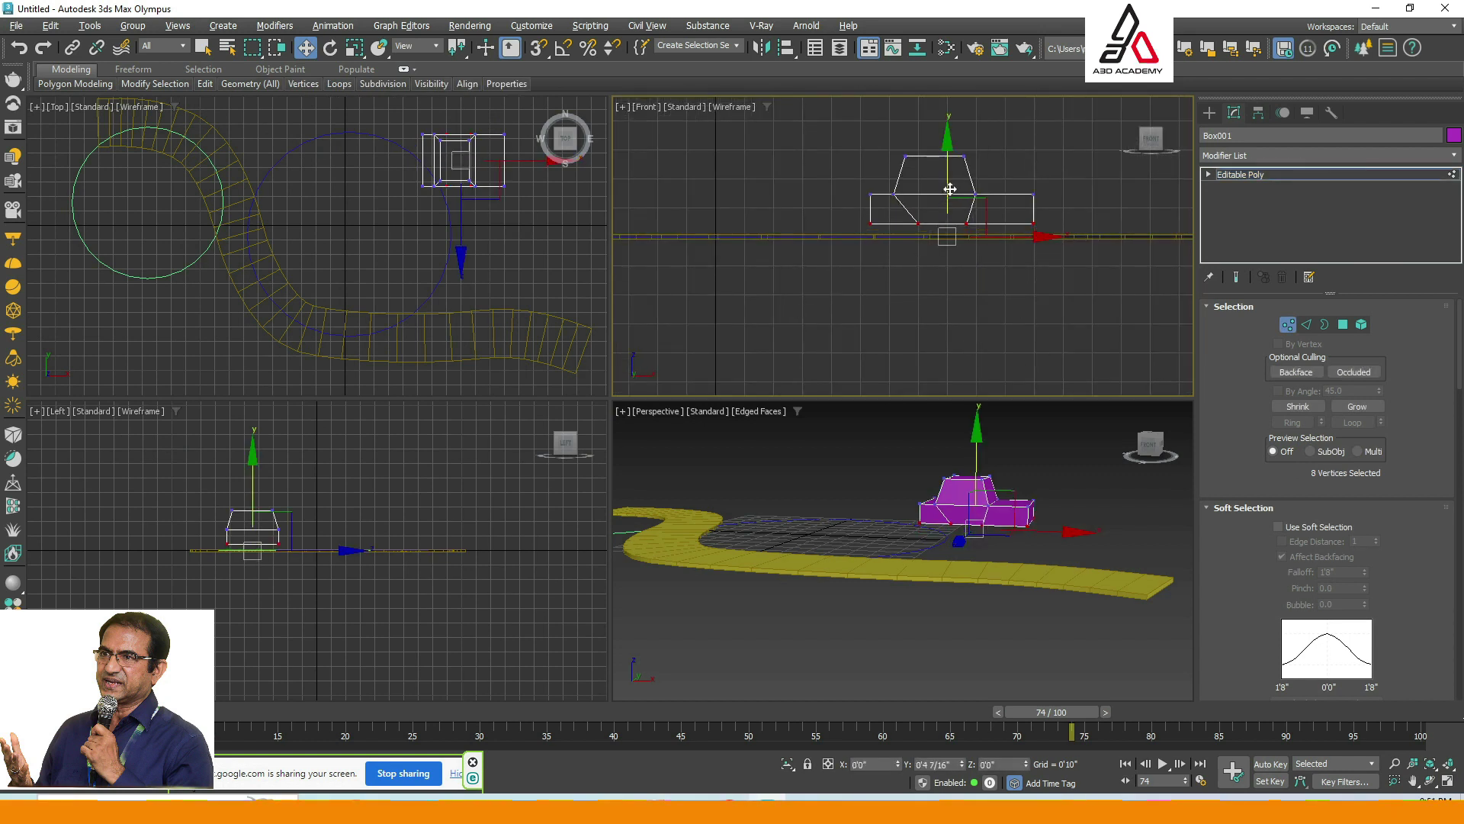
{"action": "left_click", "coordinate": [1288, 325]}
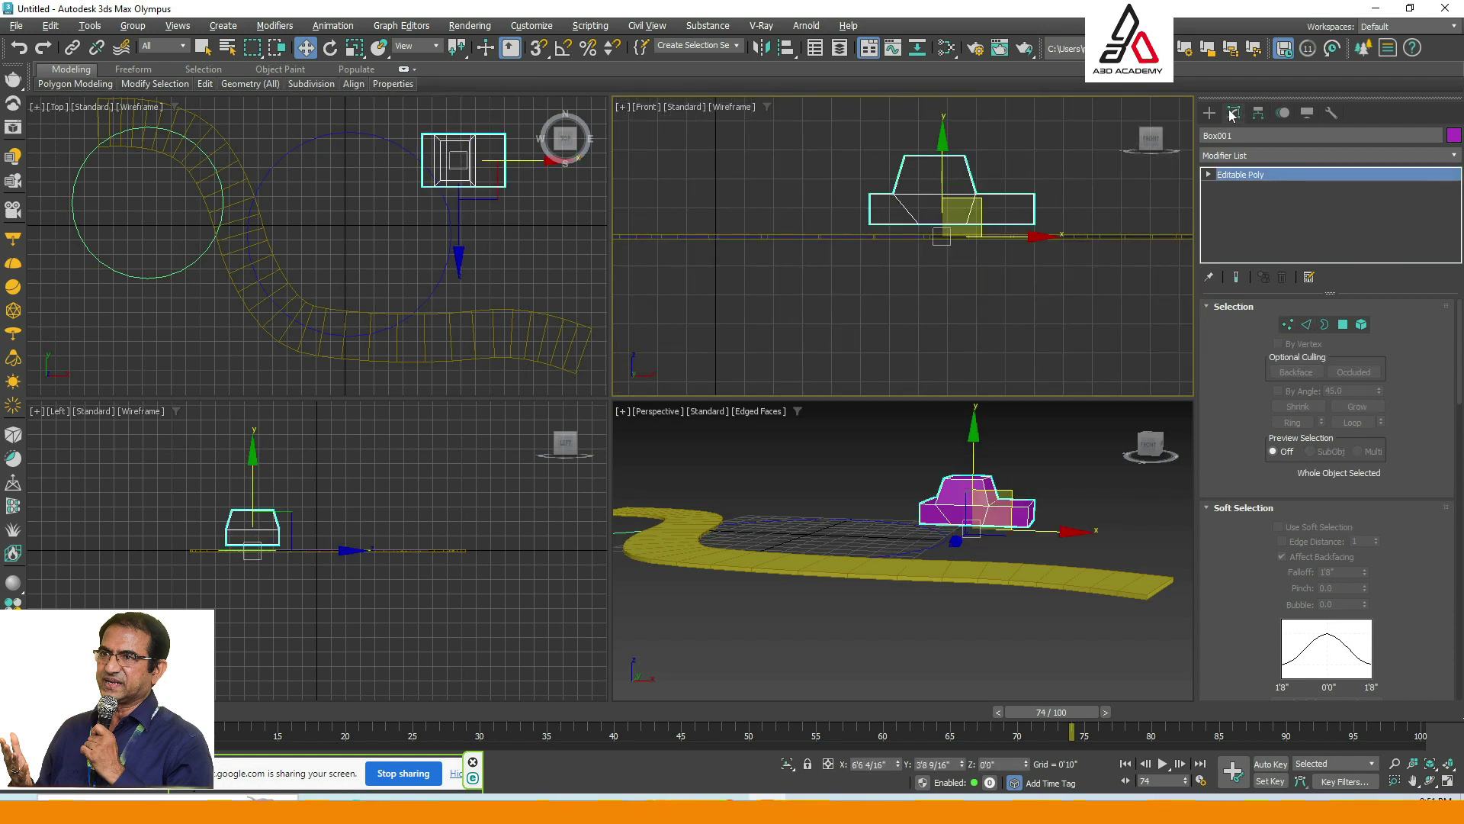
Choose the Torus primitive in the Create panel.
{"action": "left_click", "coordinate": [1209, 112]}
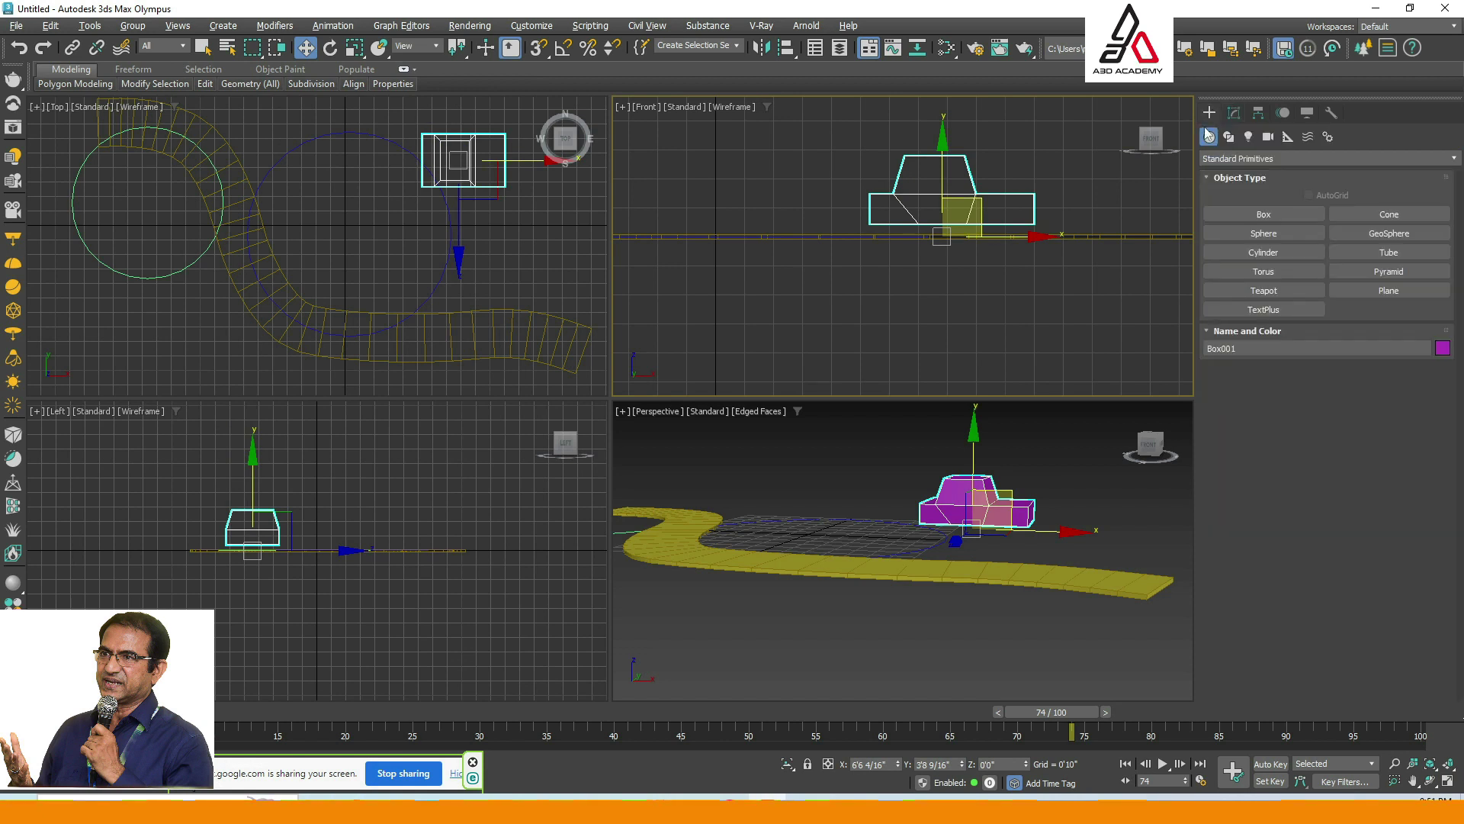
{"action": "left_click", "coordinate": [1275, 275]}
{"action": "scroll", "coordinate": [1006, 263], "scroll_direction": "up", "scroll_amount": 2}
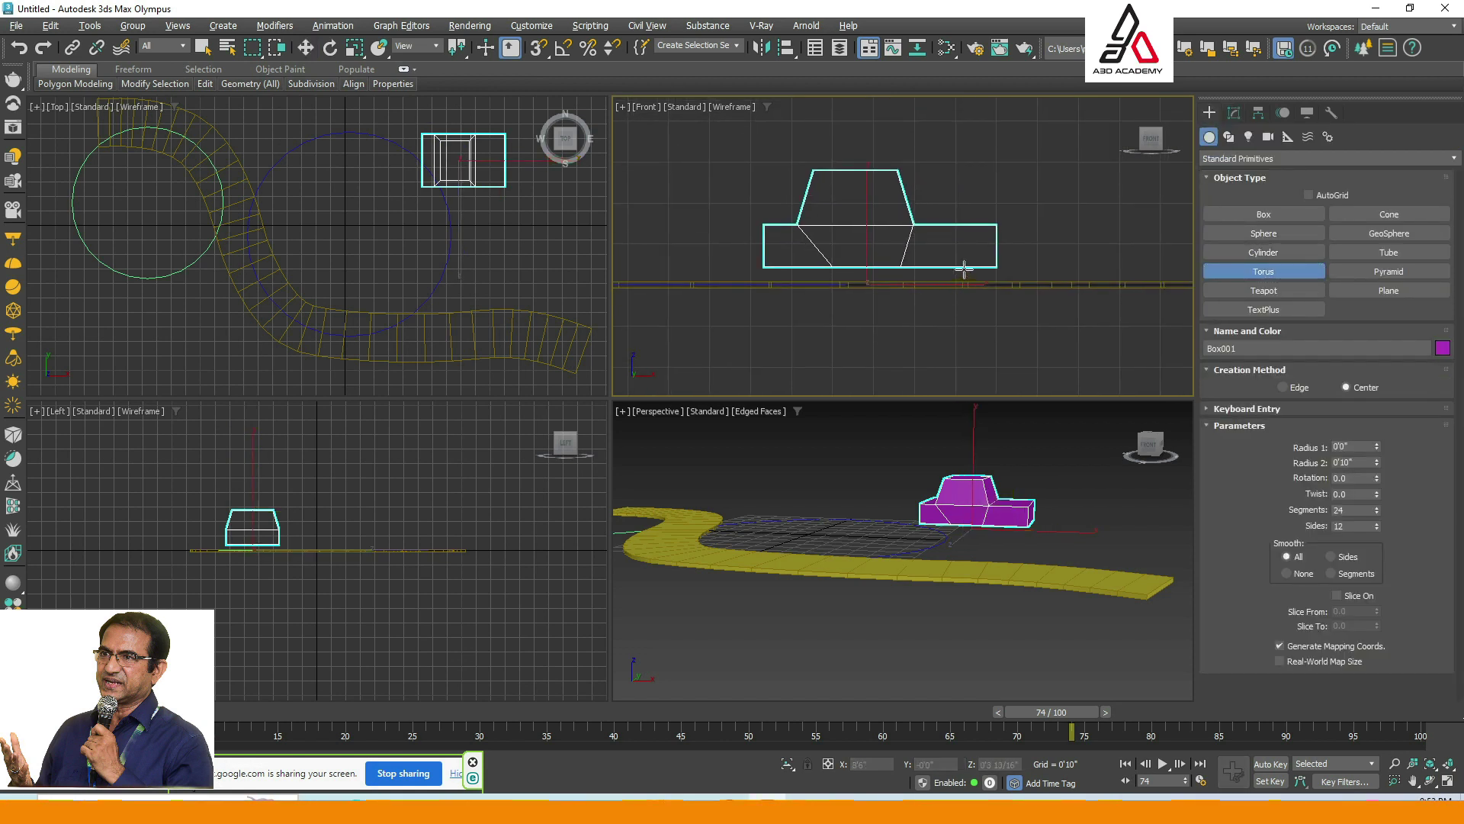
Draw a torus wheel in the Front view and slide it toward the car in Top view.
{"action": "mouse_move", "coordinate": [964, 269]}
{"action": "left_mouse_down"}
{"action": "mouse_move", "coordinate": [1005, 269]}
{"action": "mouse_move", "coordinate": [992, 268]}
{"action": "left_mouse_up"}
{"action": "left_click", "coordinate": [964, 268]}
{"action": "key", "text": "ctrl+z"}
{"action": "left_click", "coordinate": [992, 268]}
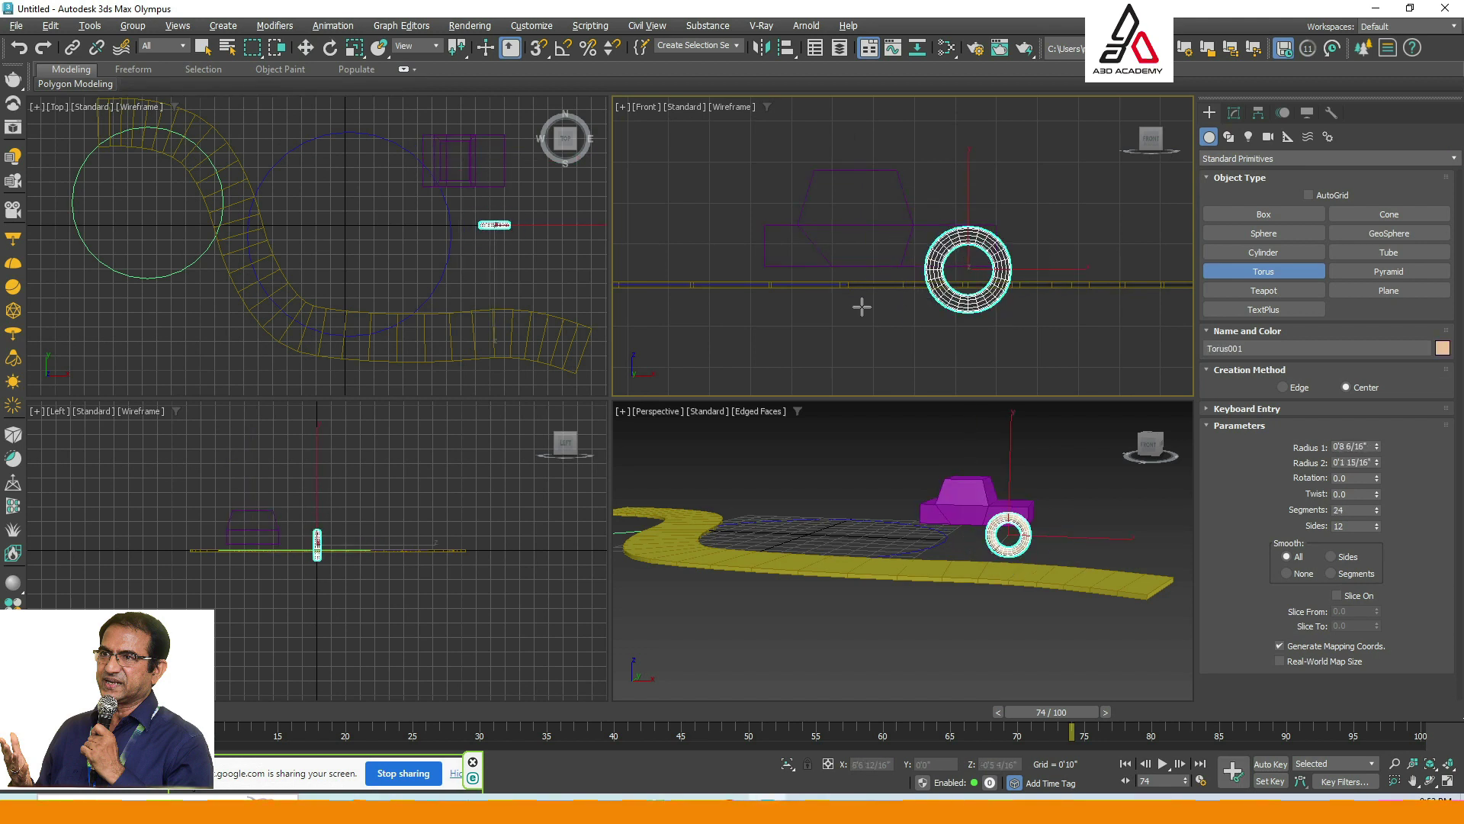
{"action": "key", "text": "w"}
{"action": "middle_click_drag", "start_coordinate": [483, 253], "coordinate": [430, 381]}
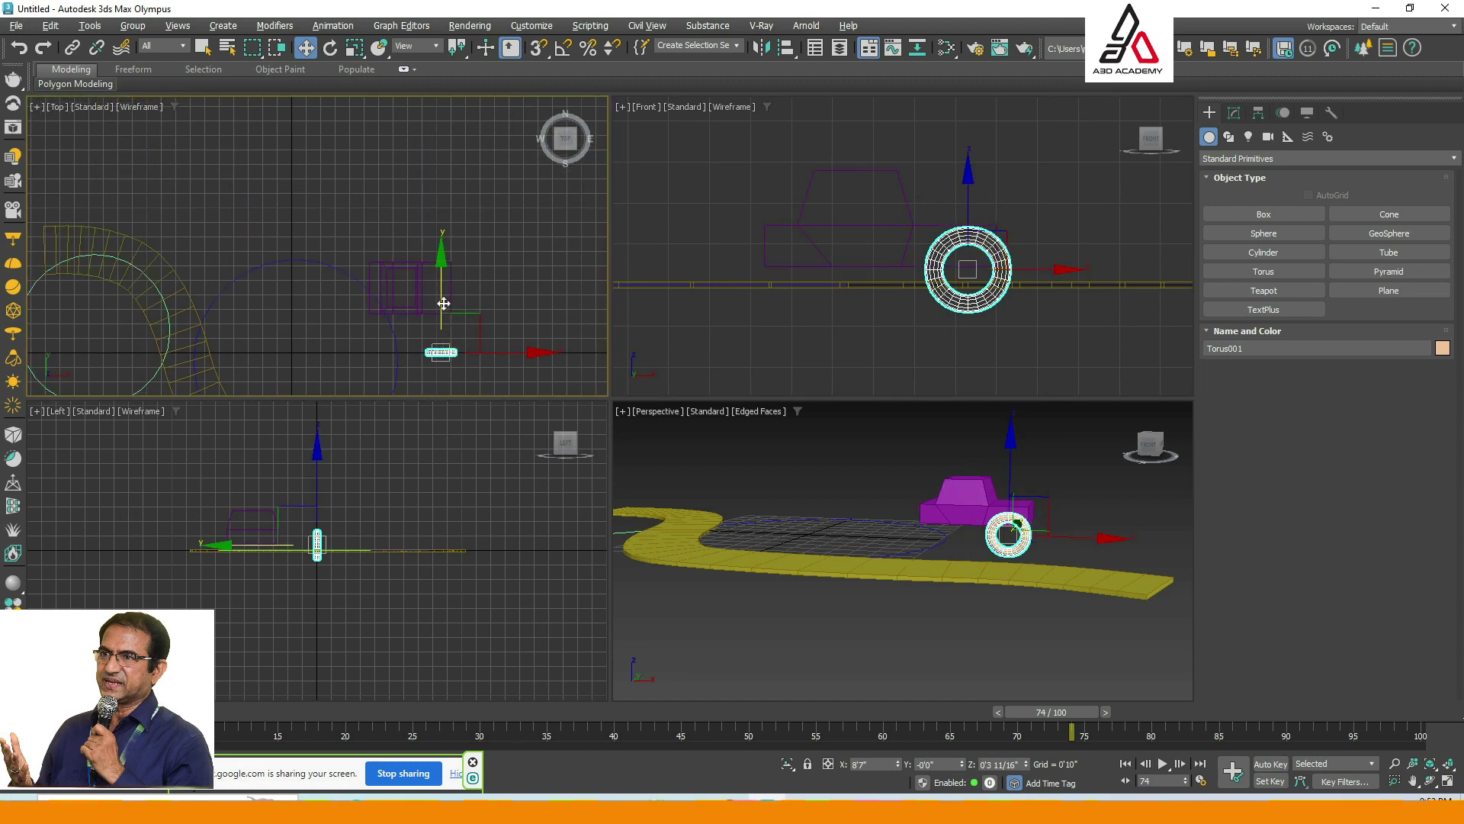
{"action": "left_click_drag", "start_coordinate": [453, 298], "coordinate": [456, 251]}
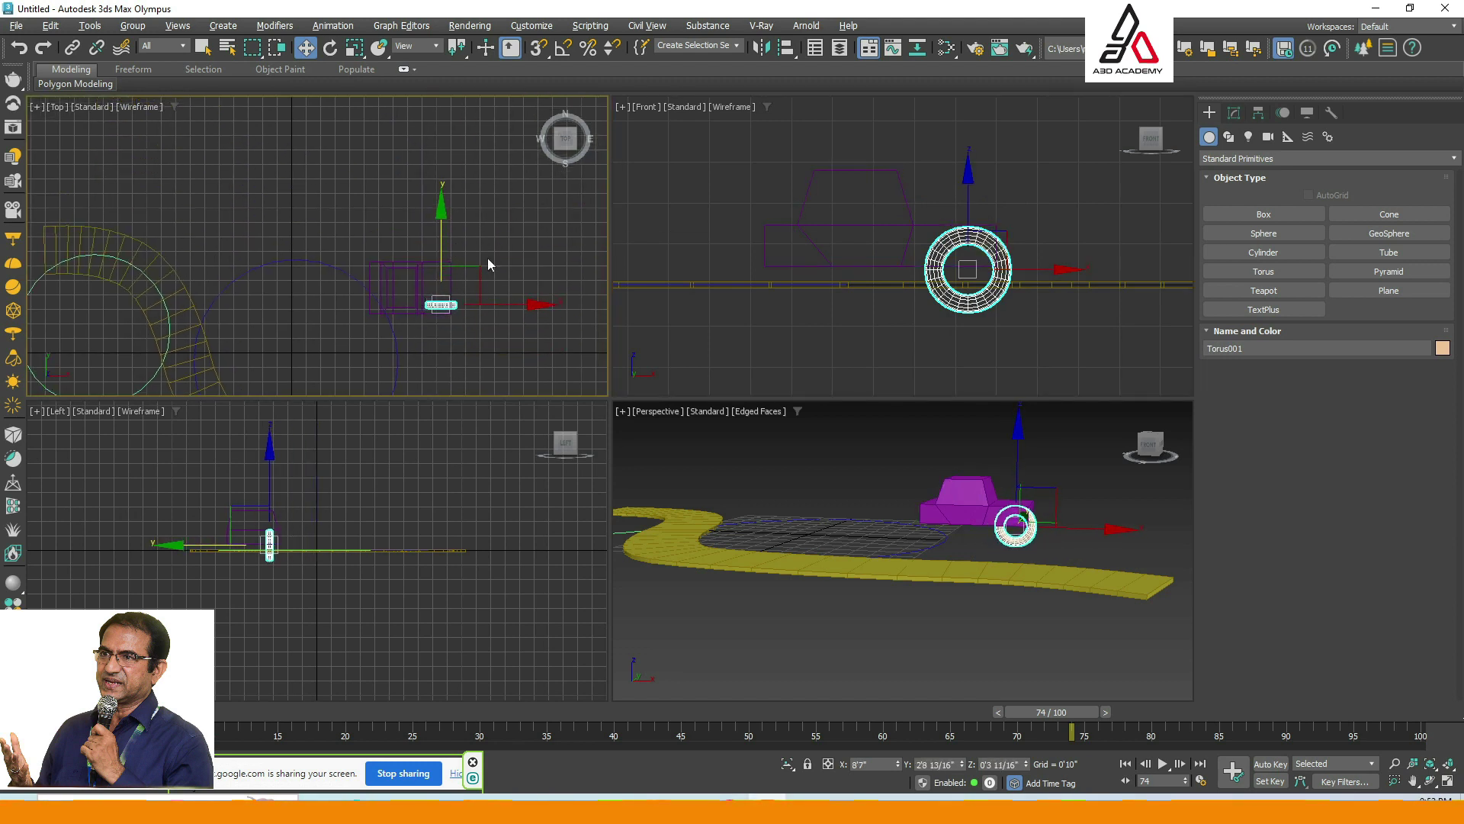
Maximize Perspective and set the torus Radius 1 to 0'3 9/16".
{"action": "left_click", "coordinate": [1107, 551]}
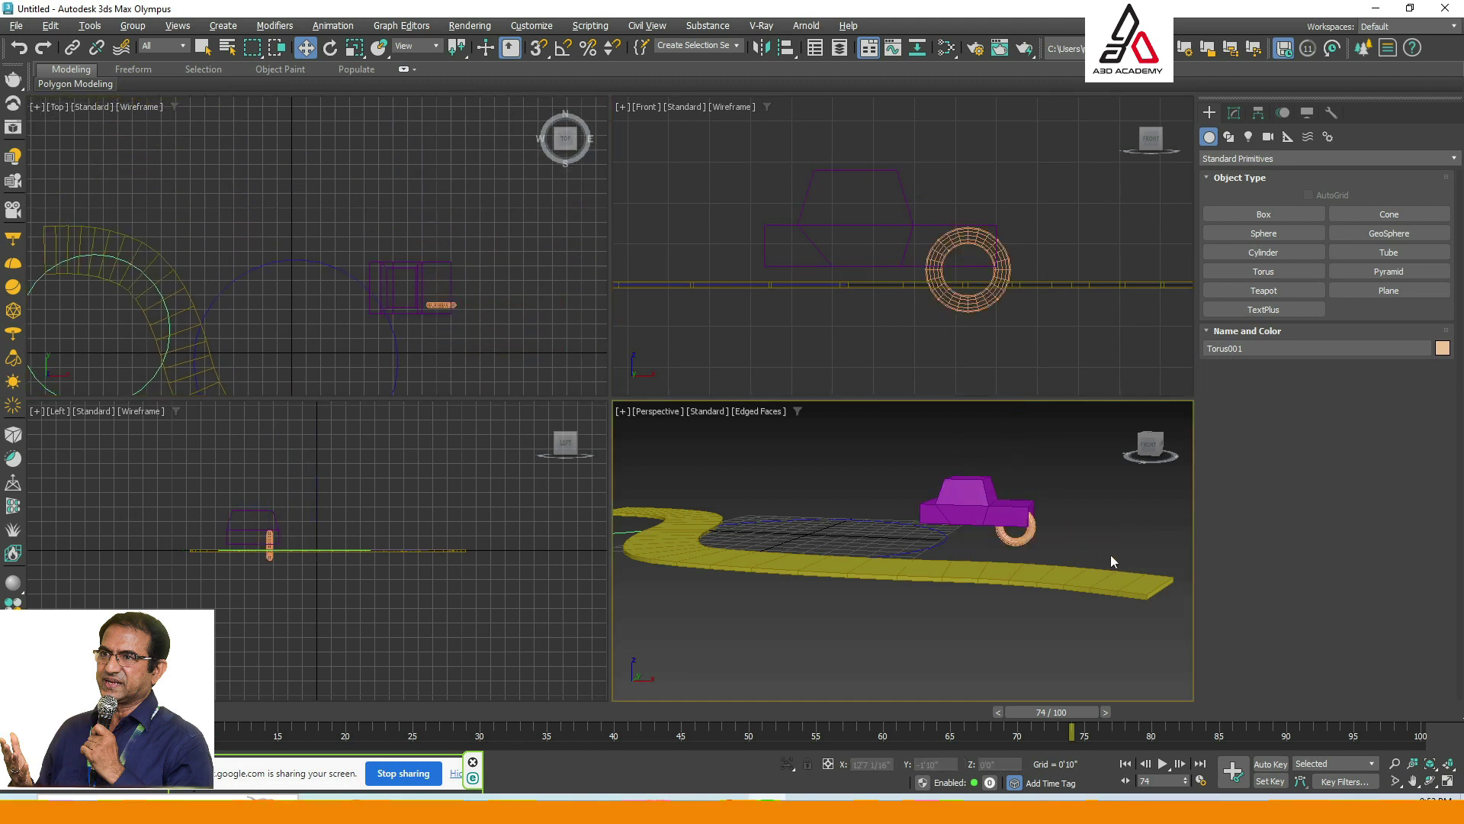
{"action": "left_click", "coordinate": [1021, 541]}
{"action": "key", "text": "alt+w"}
{"action": "key", "text": "z"}
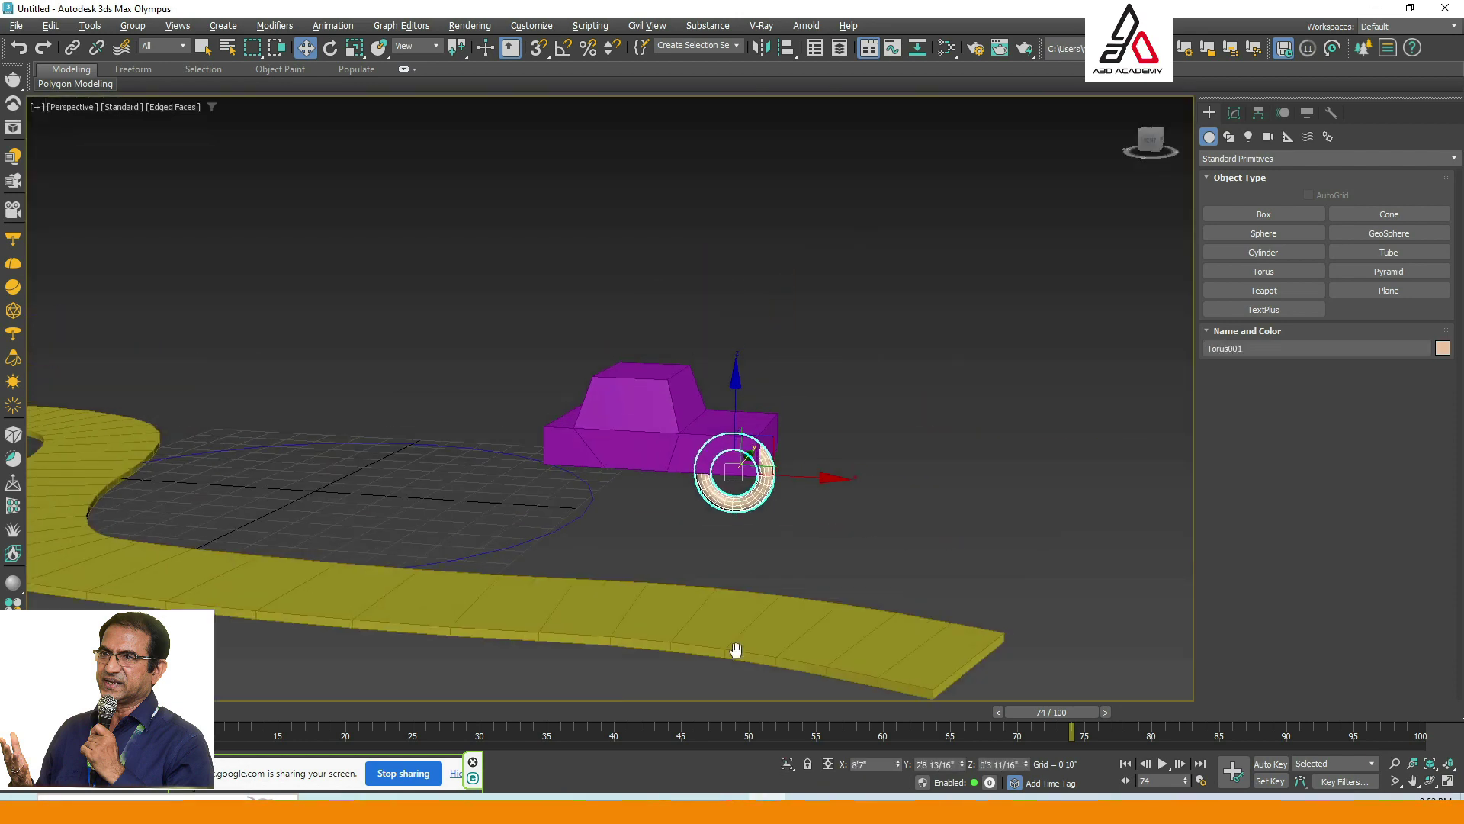
{"action": "left_click", "coordinate": [1235, 114]}
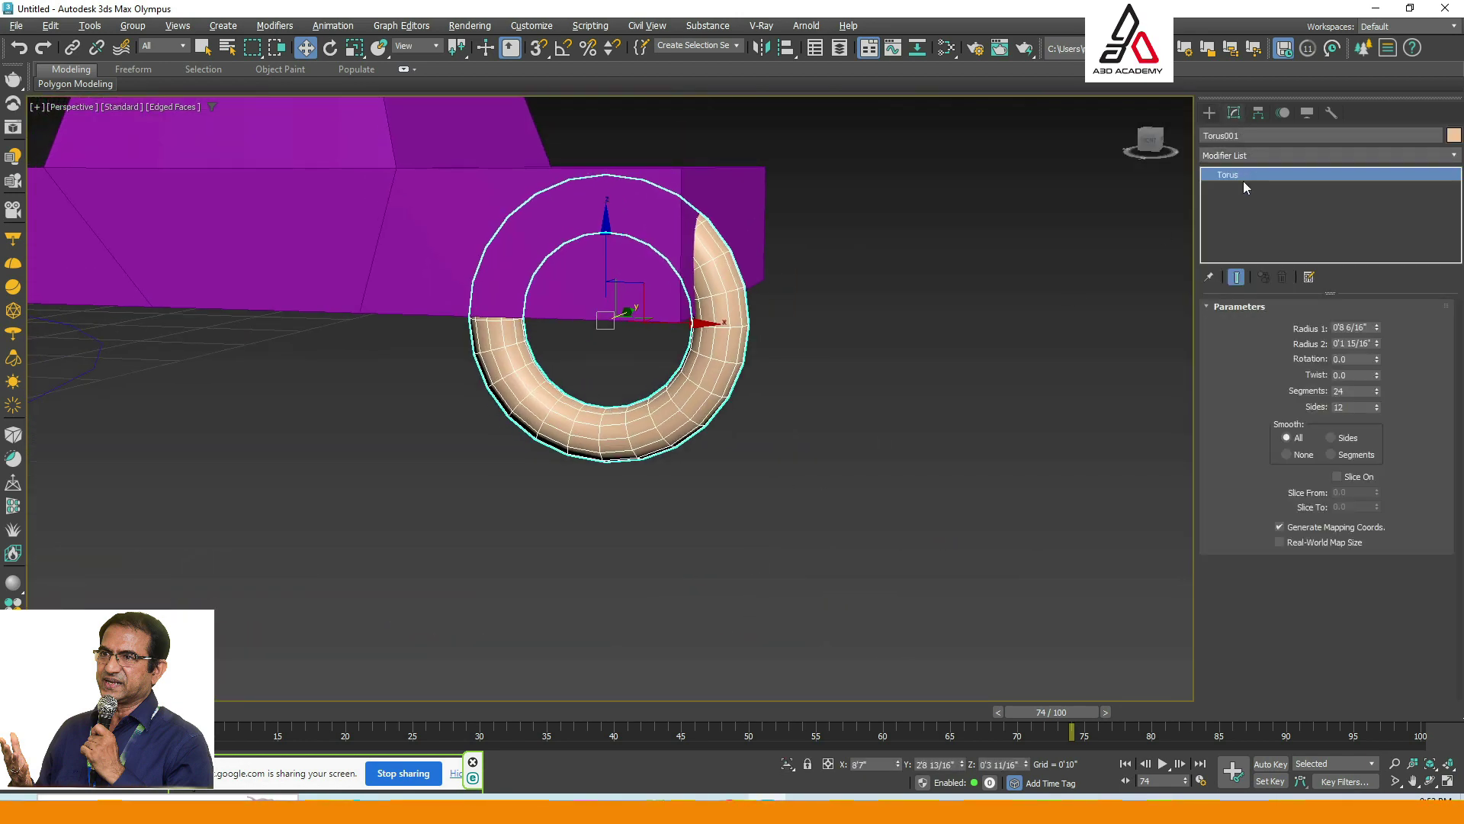
{"action": "left_click_drag", "start_coordinate": [1379, 332], "coordinate": [1379, 372]}
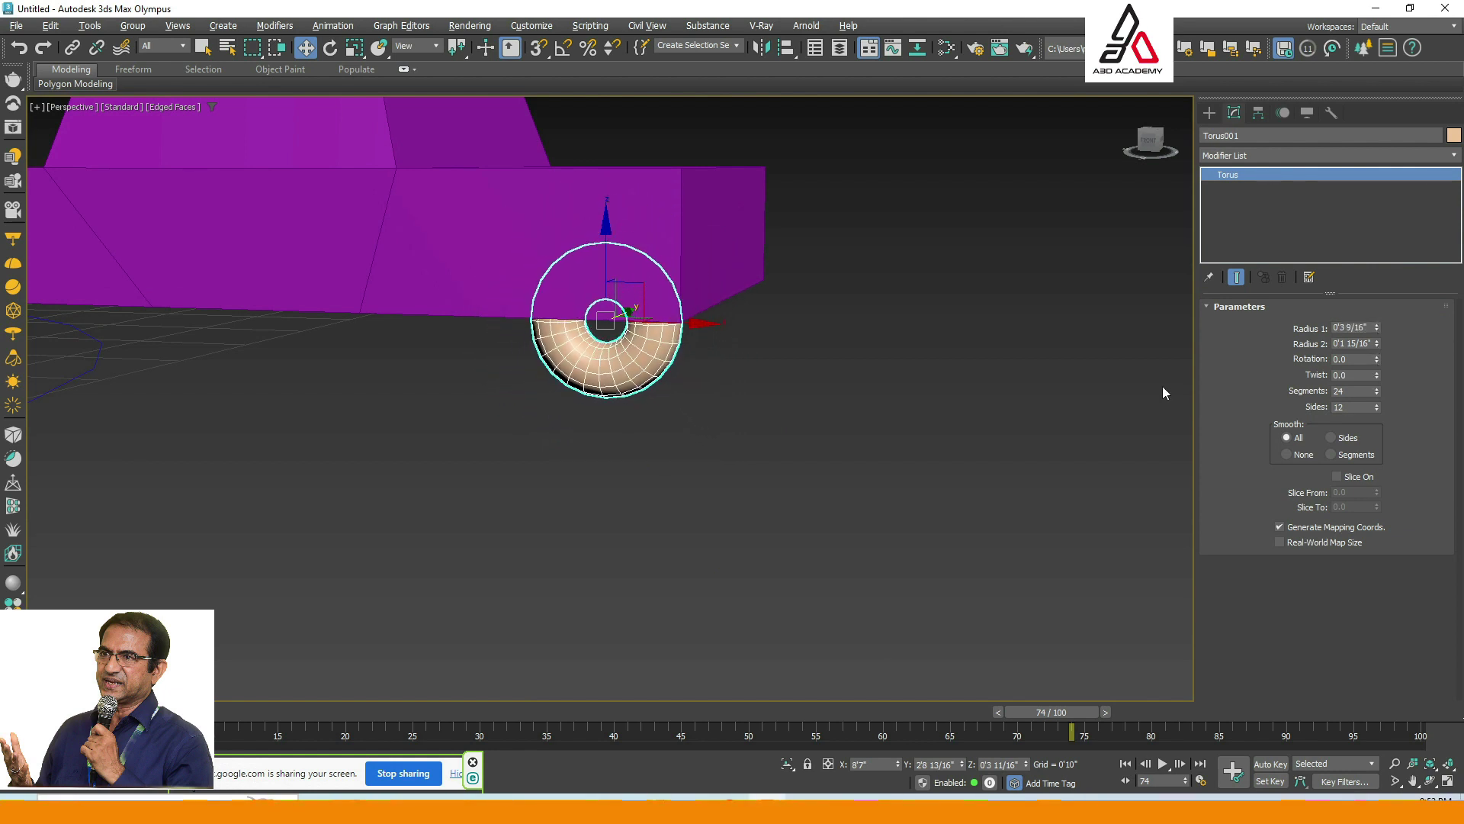
Shift-drag clone the torus to make the second wheel Torus002.
{"action": "middle_click_drag", "start_coordinate": [1162, 385], "coordinate": [816, 347], "text": "alt"}
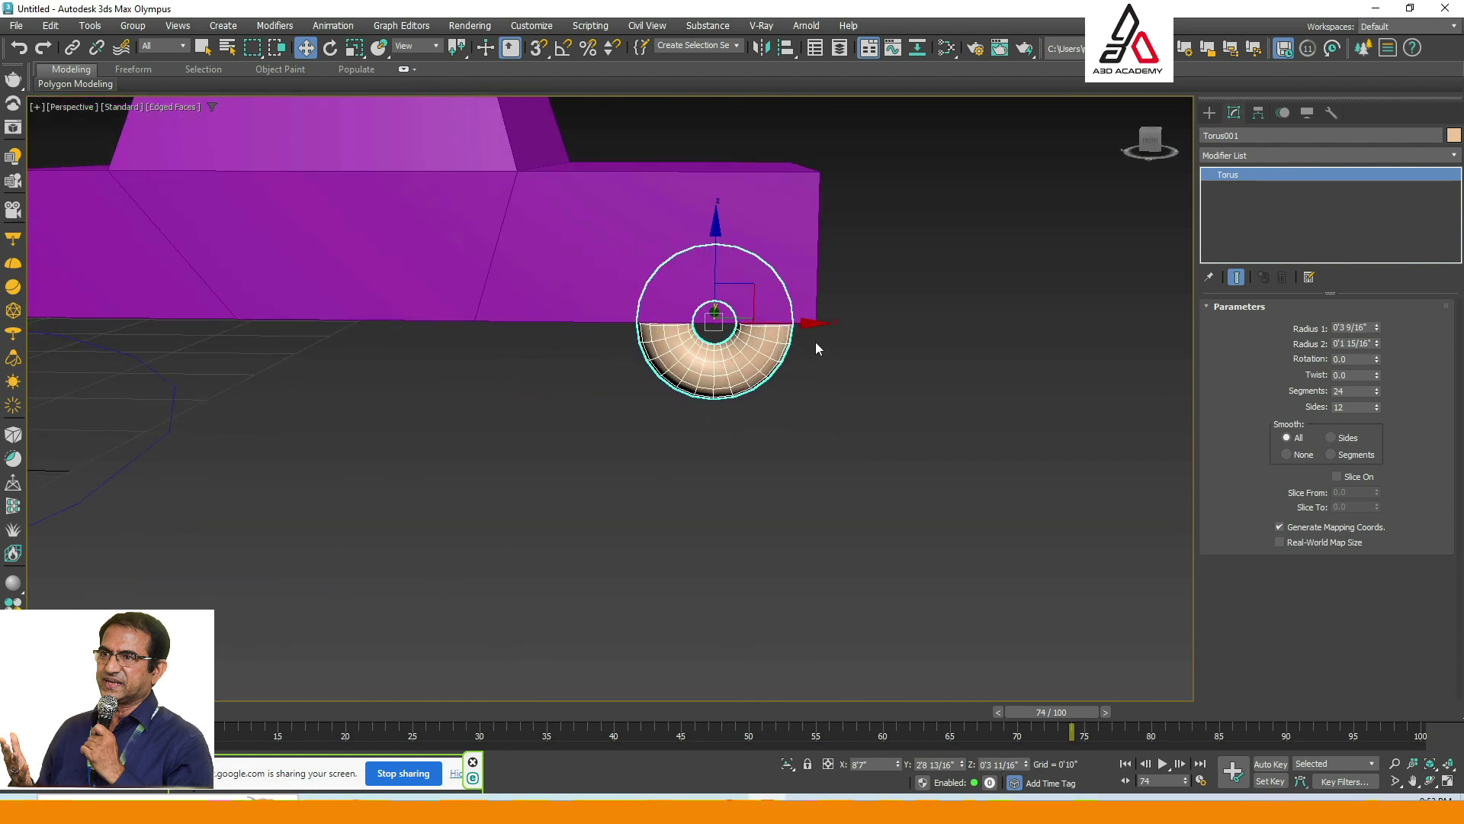
{"action": "left_click", "coordinate": [794, 402]}
{"action": "middle_click_drag", "start_coordinate": [824, 450], "coordinate": [702, 409], "text": "alt"}
{"action": "left_click", "coordinate": [641, 351]}
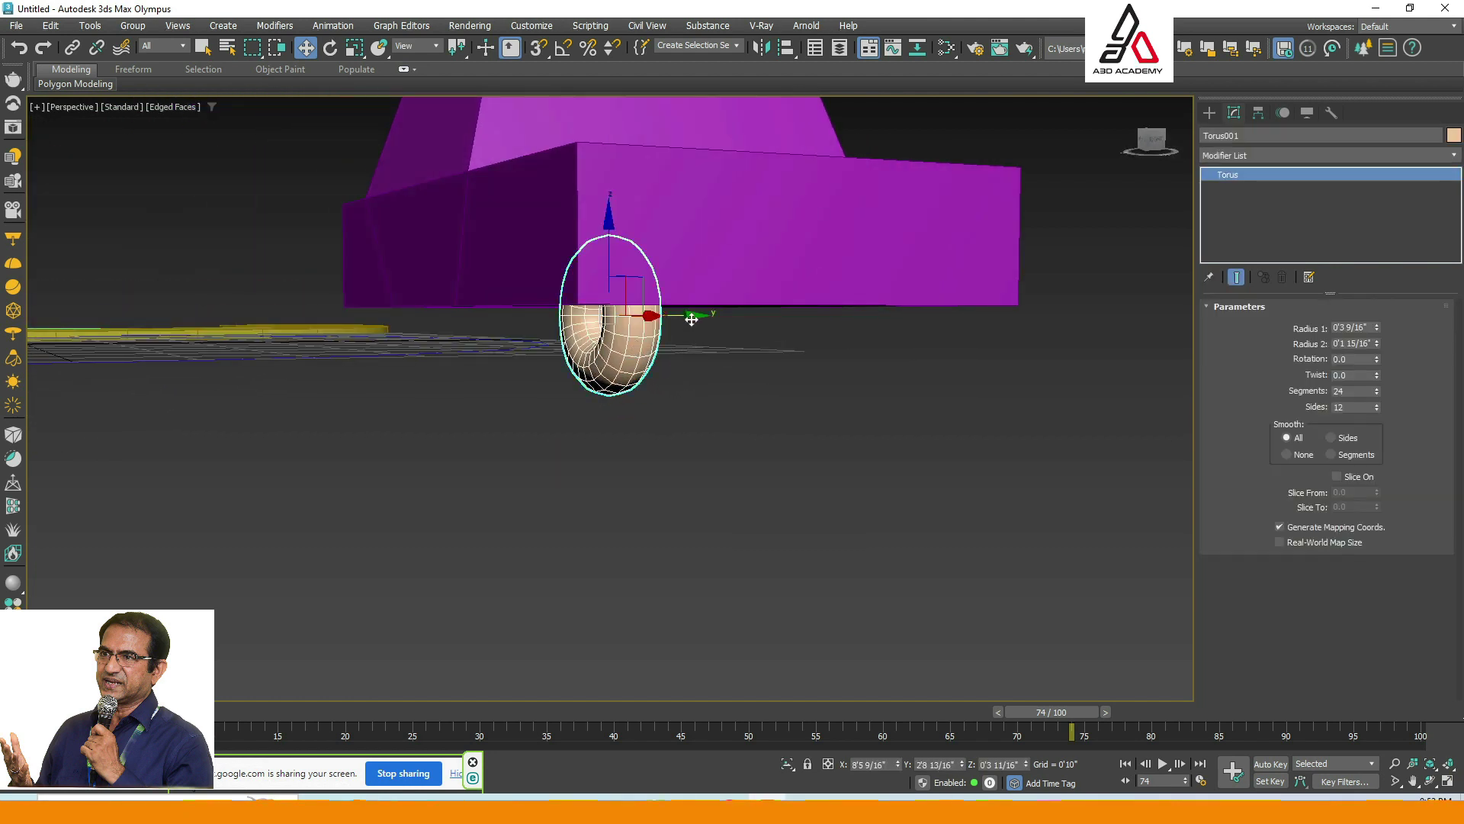
{"action": "left_click_drag", "start_coordinate": [692, 319], "coordinate": [1005, 317], "text": "shift"}
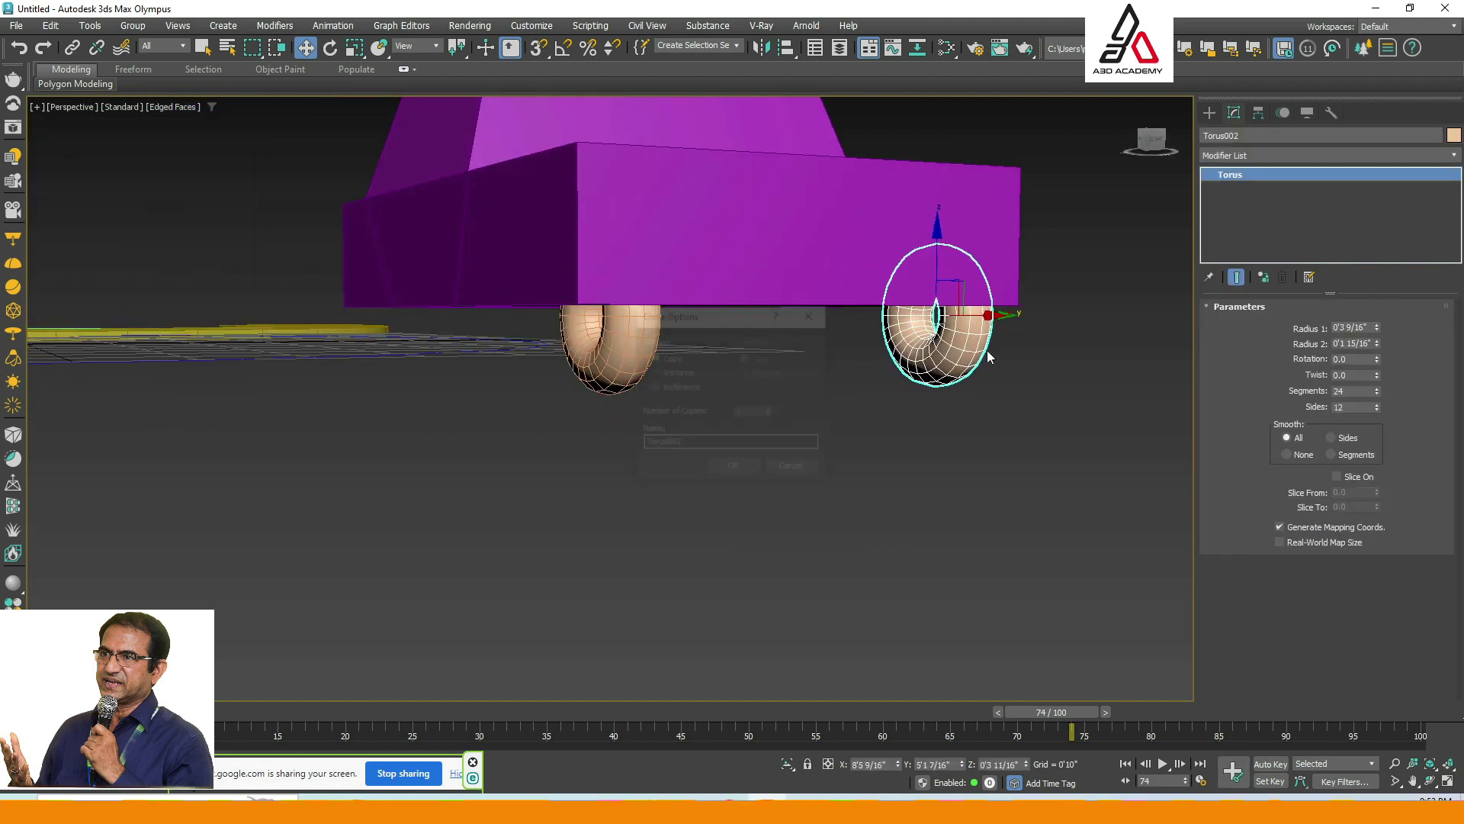
{"action": "left_click", "coordinate": [734, 469]}
{"action": "middle_click_drag", "start_coordinate": [803, 520], "coordinate": [906, 514], "text": "alt"}
{"action": "left_click", "coordinate": [1026, 511]}
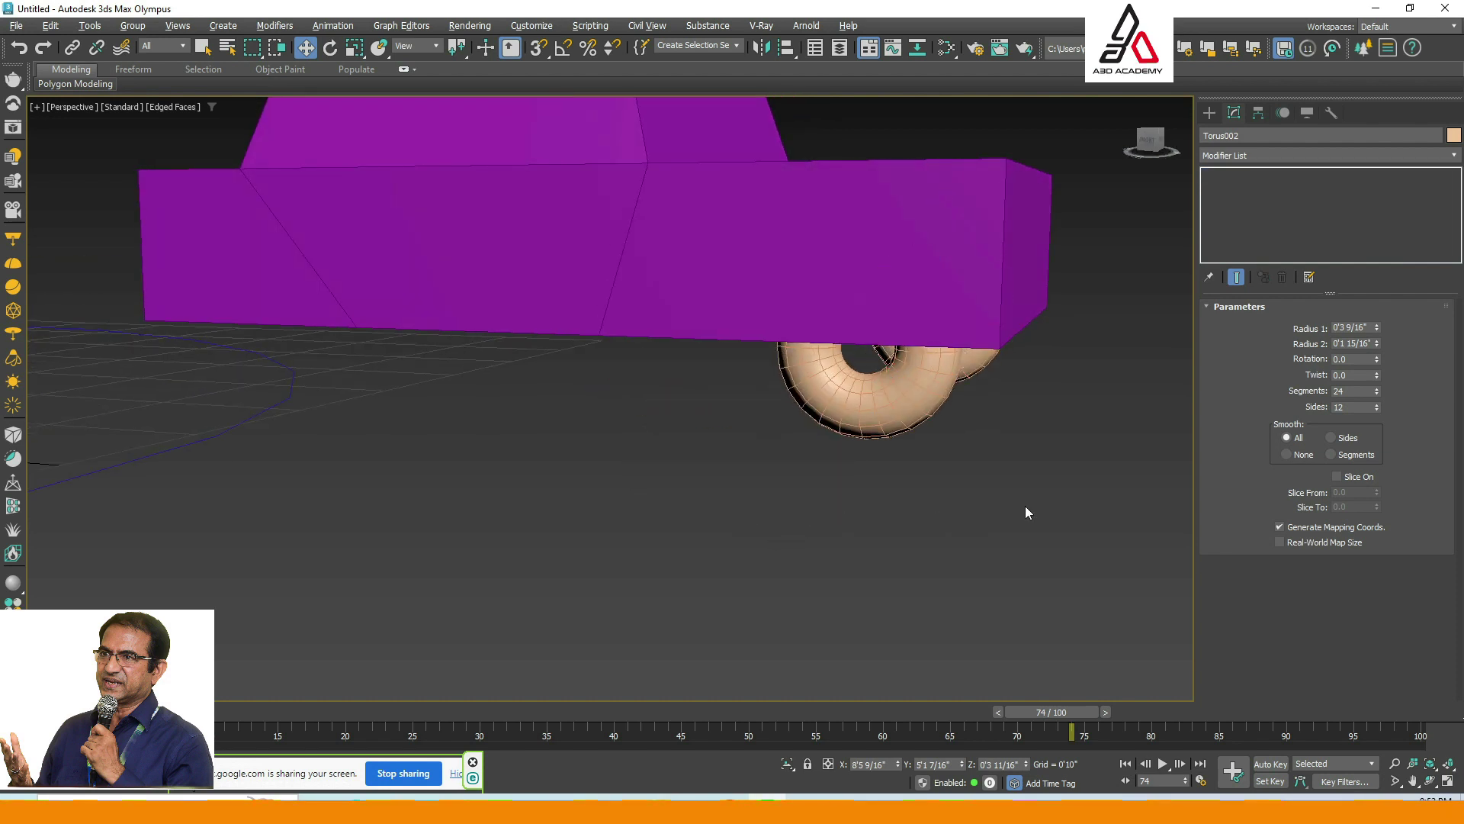
Switch the Create panel from Torus to the Cylinder primitive.
{"action": "left_click", "coordinate": [1210, 112]}
{"action": "left_click", "coordinate": [1260, 272]}
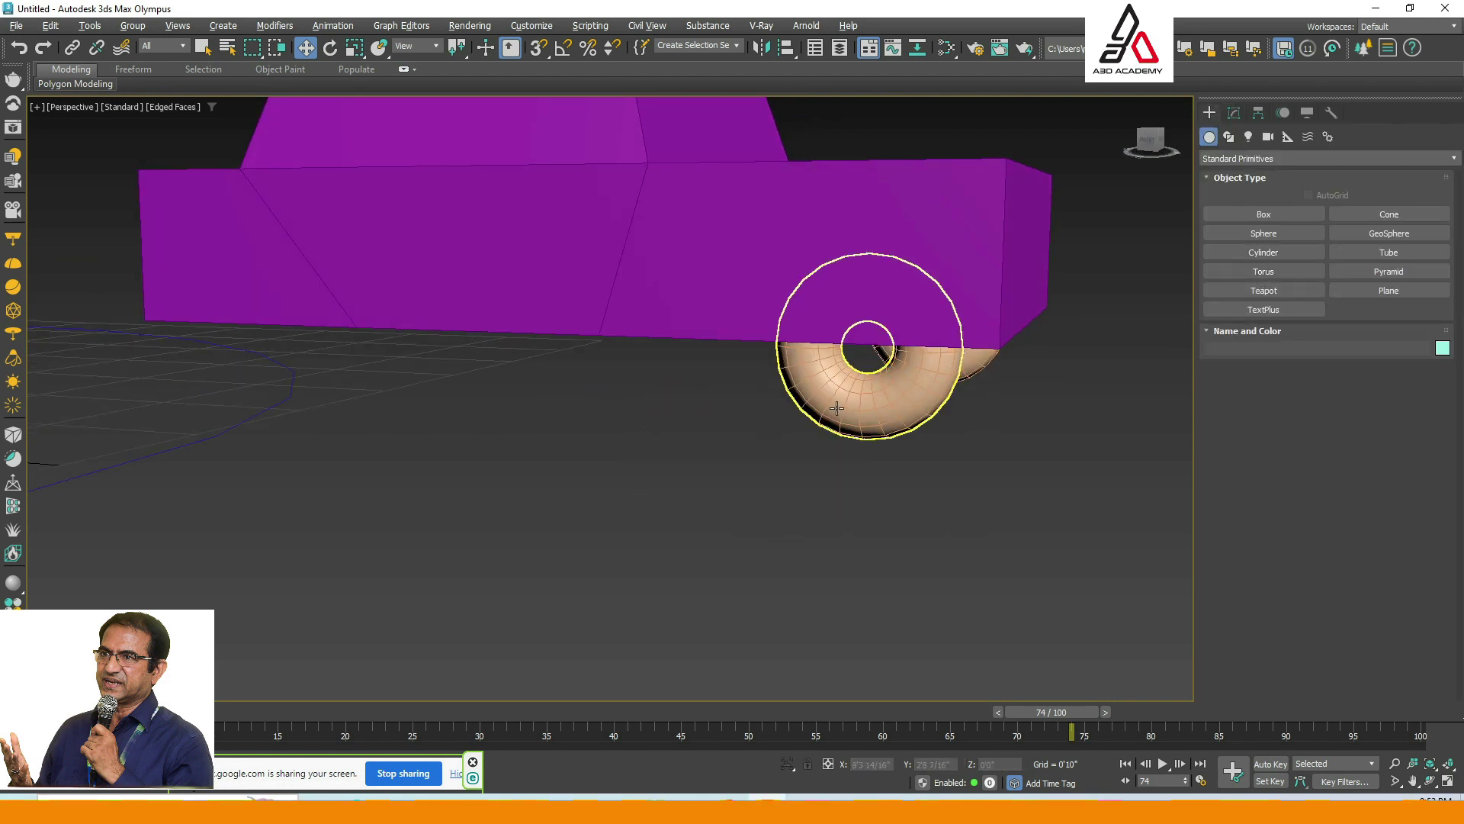
{"action": "left_click", "coordinate": [1278, 253]}
In four-view layout, draw a cylinder axle from the wheel centre in Front view and move it over the wheel.
{"action": "key", "text": "alt+w"}
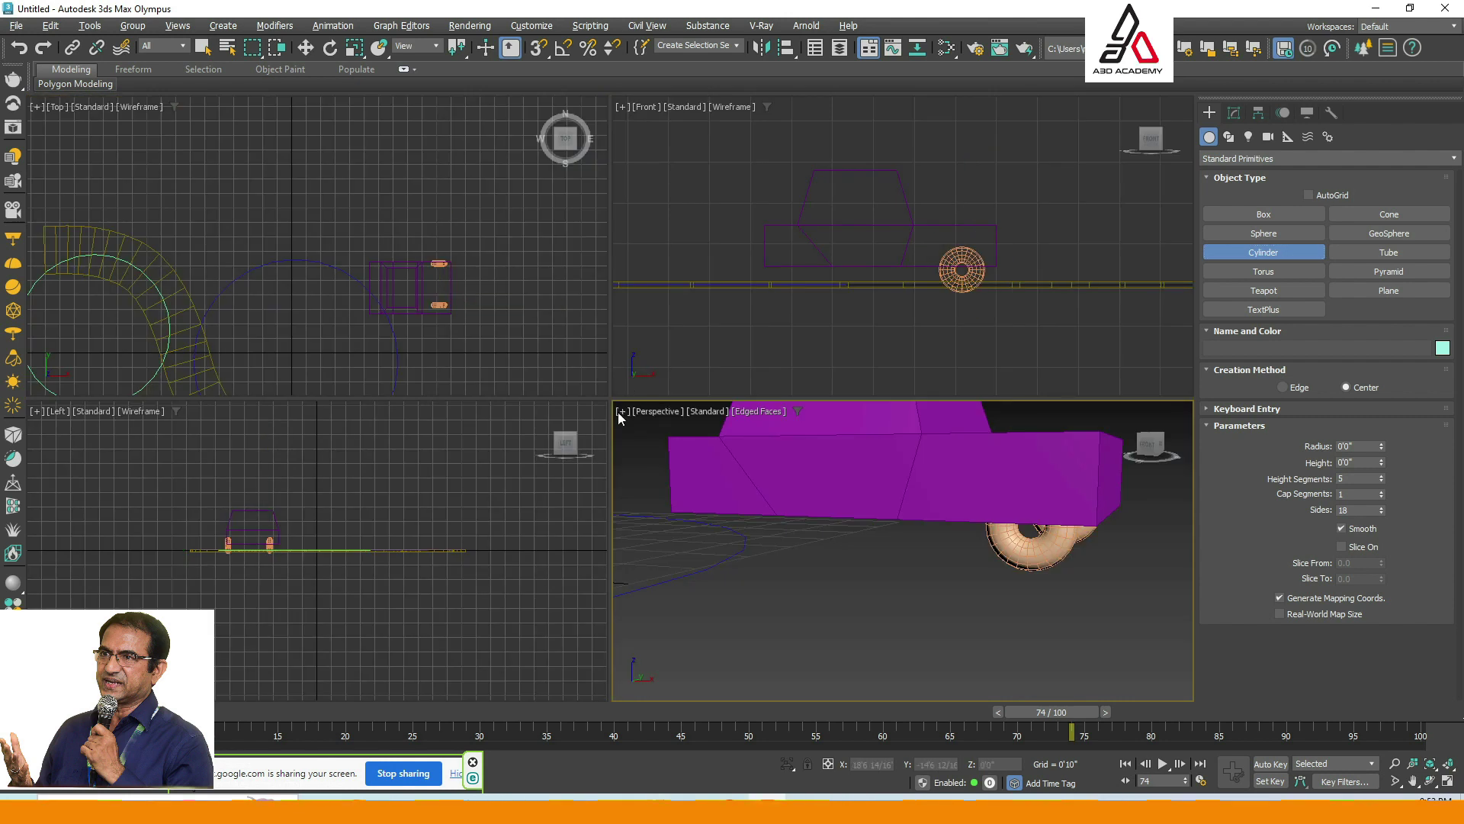
{"action": "scroll", "coordinate": [965, 277], "scroll_direction": "up", "scroll_amount": 3}
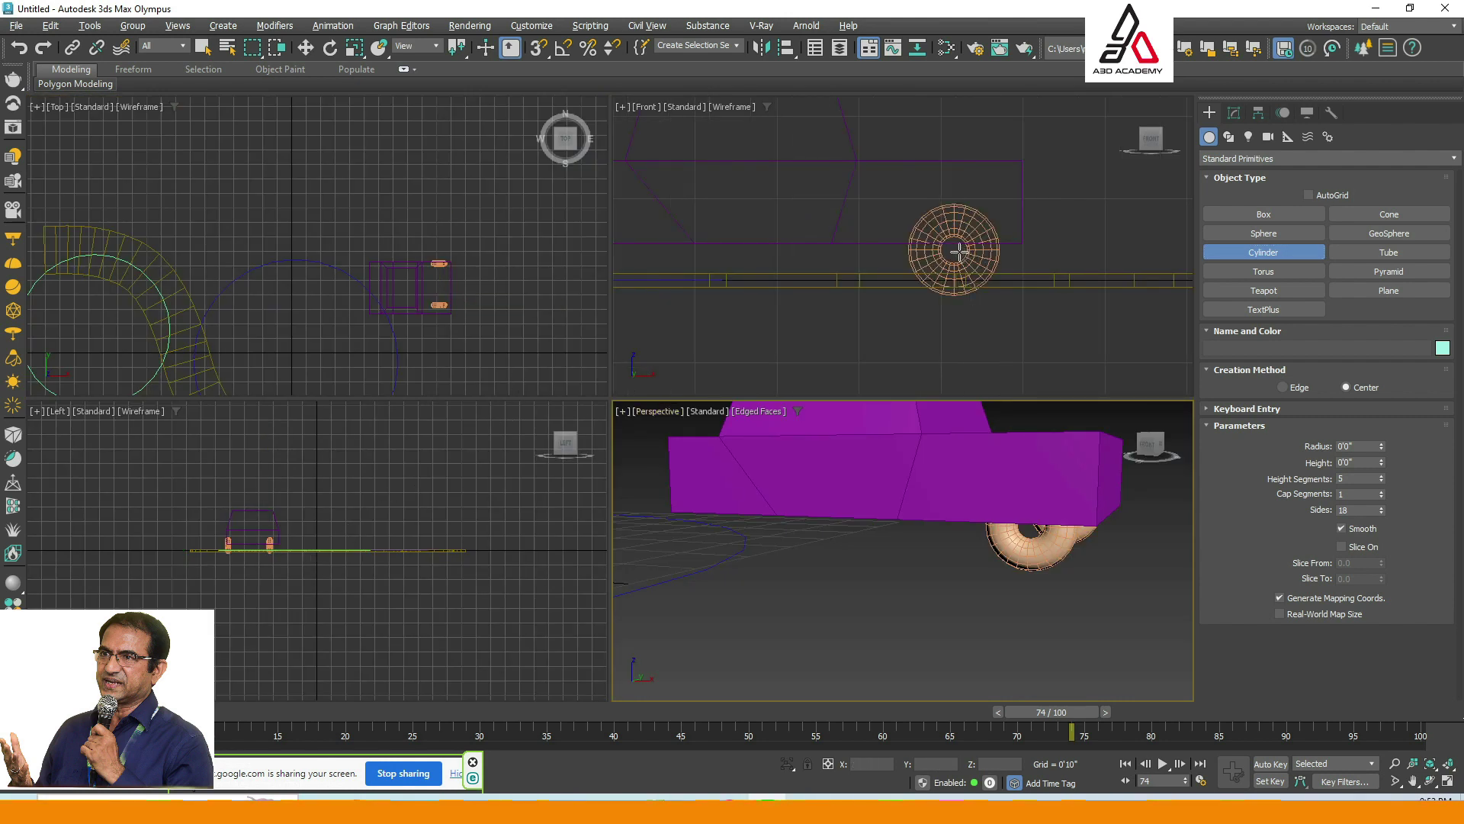
{"action": "left_click_drag", "start_coordinate": [954, 249], "coordinate": [978, 253]}
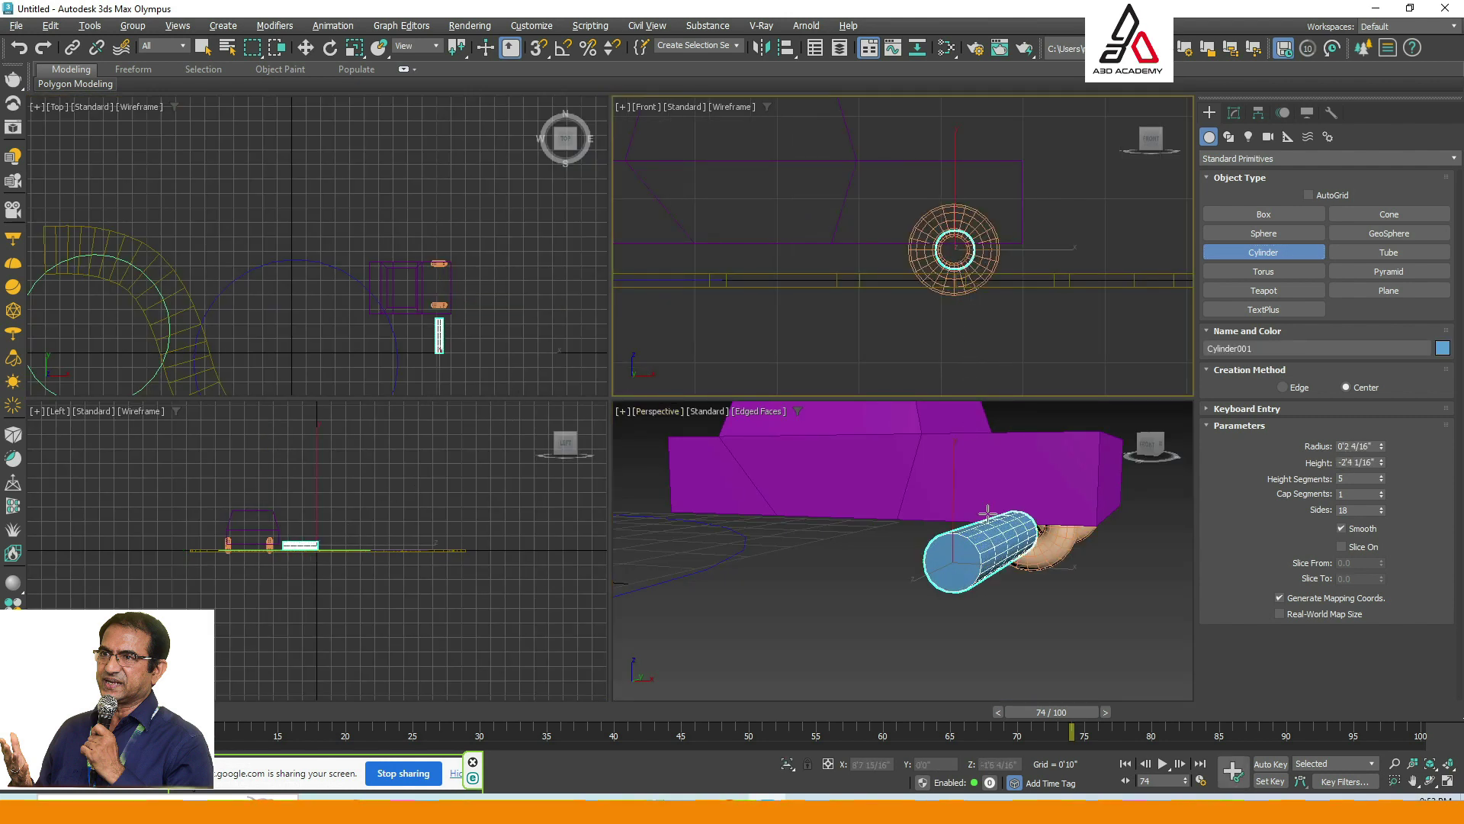
{"action": "left_click", "coordinate": [996, 608]}
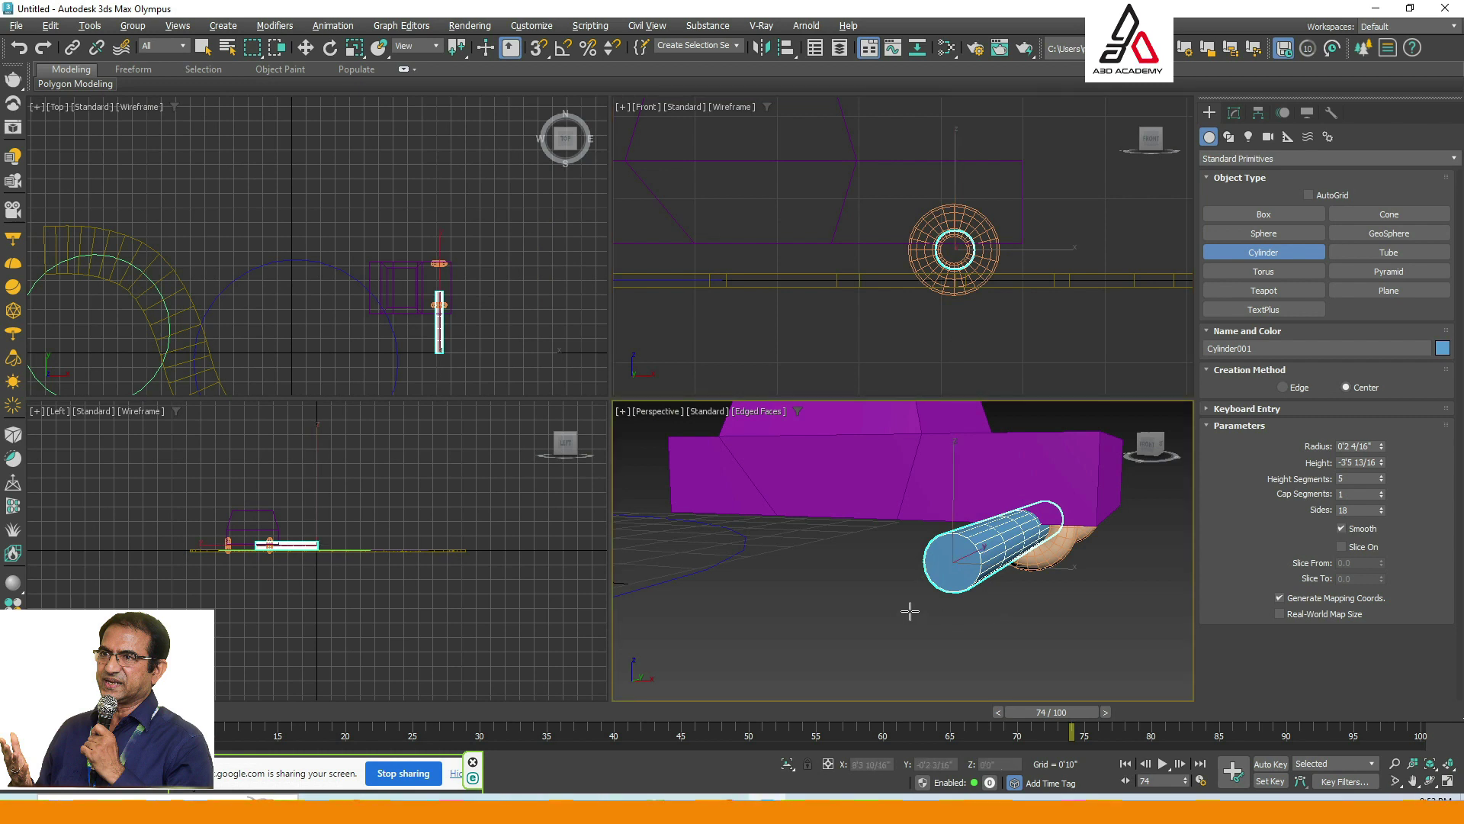
{"action": "key", "text": "w"}
{"action": "left_click_drag", "start_coordinate": [955, 249], "coordinate": [762, 280]}
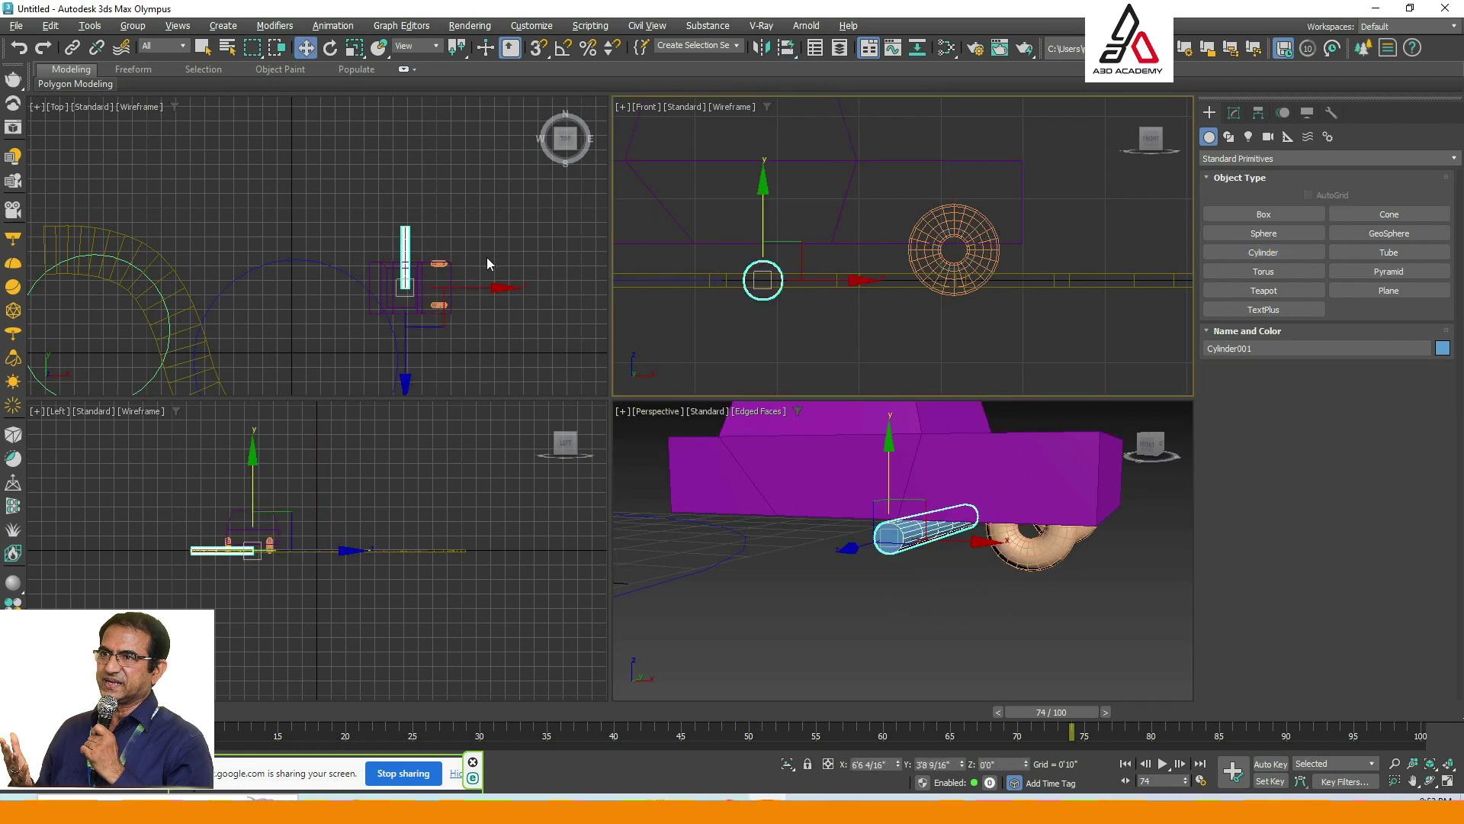
{"action": "left_click_drag", "start_coordinate": [472, 292], "coordinate": [514, 302]}
Align the cylinder to the torus centre, then shift it in Top view to span both wheels.
{"action": "key", "text": "alt+a"}
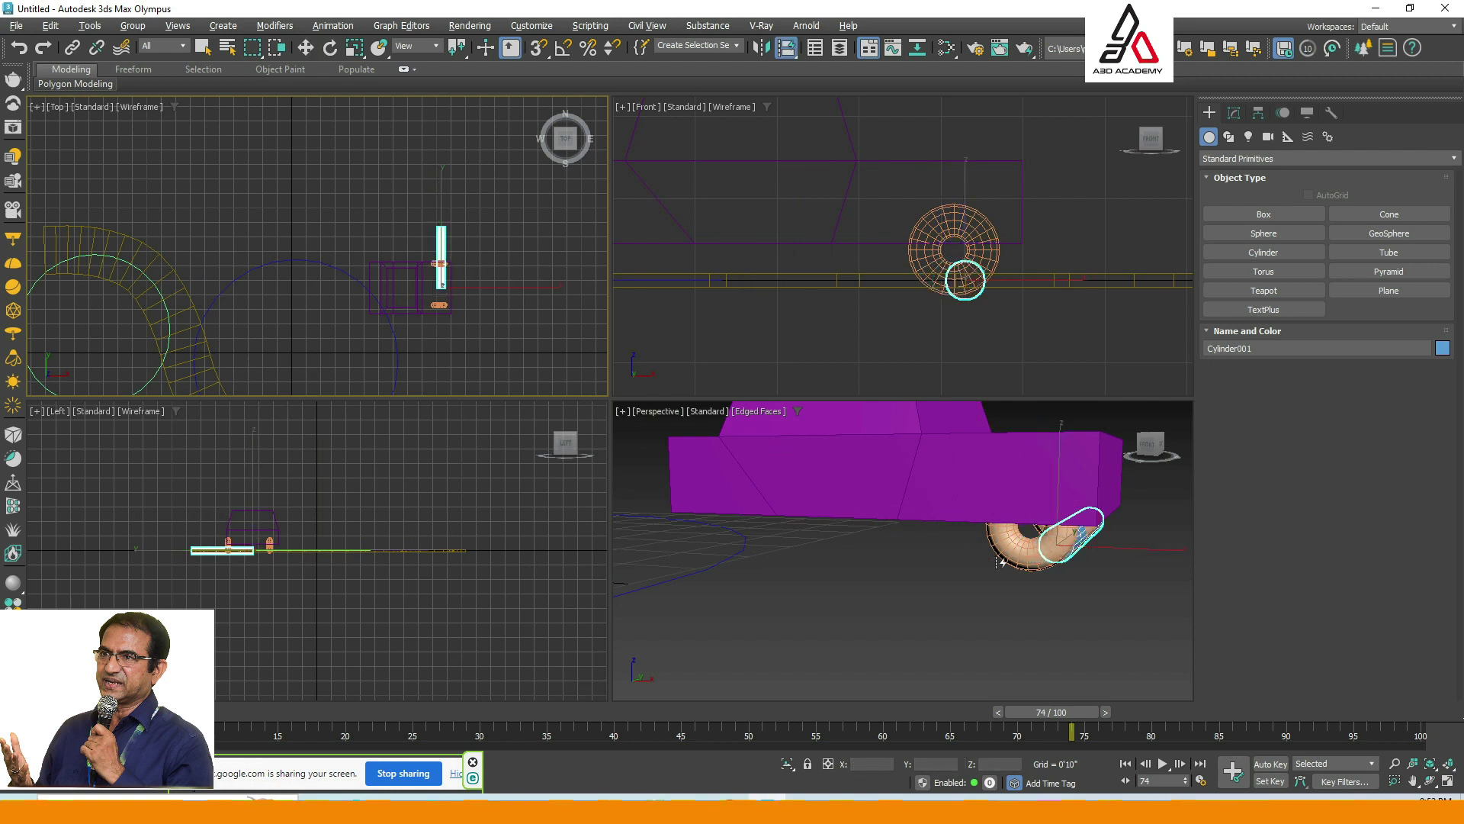
{"action": "left_click", "coordinate": [1011, 556]}
{"action": "key", "text": "w"}
{"action": "left_click", "coordinate": [505, 213]}
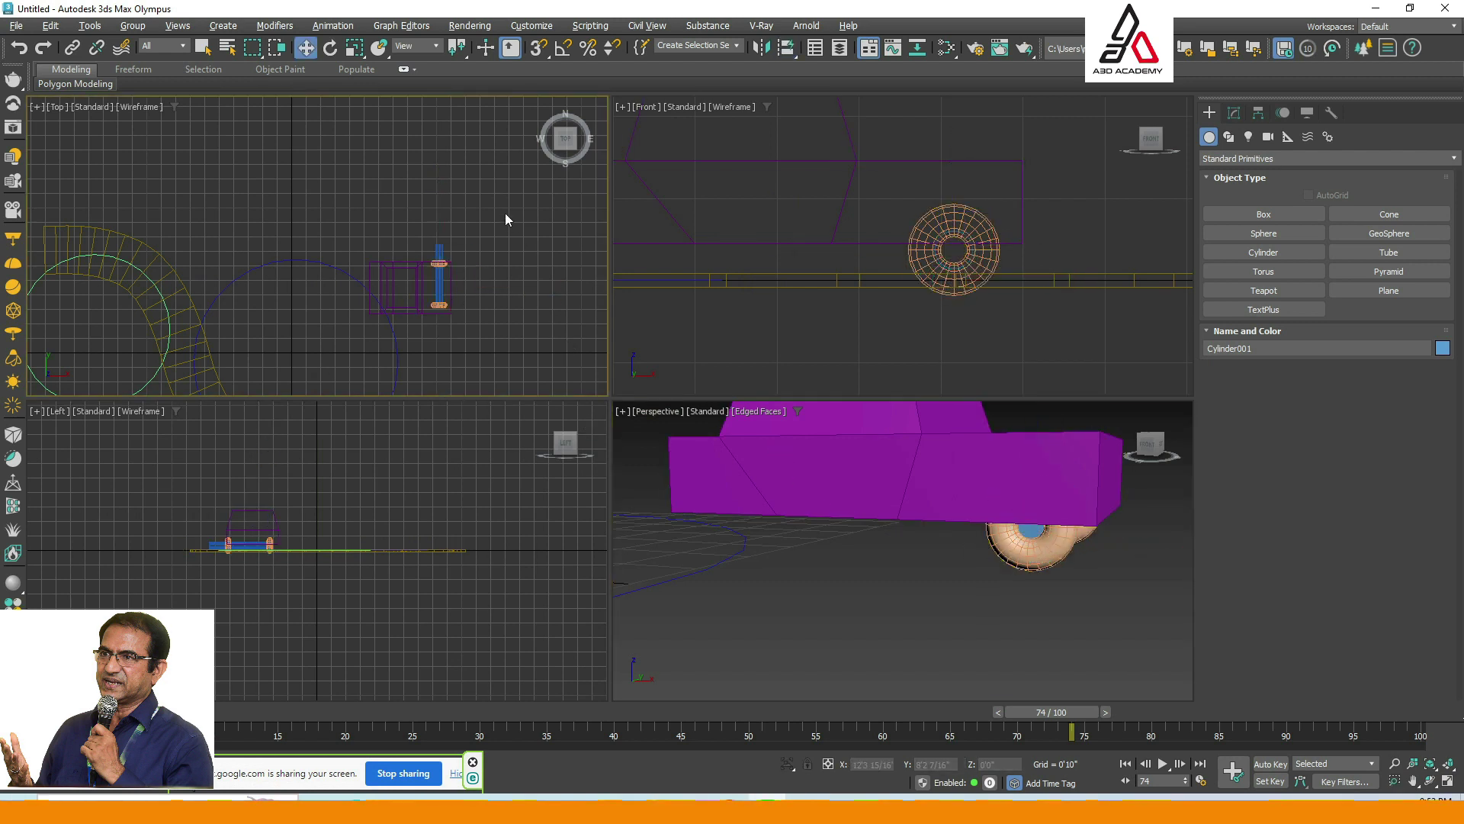
{"action": "left_click", "coordinate": [450, 283]}
{"action": "scroll", "coordinate": [451, 276], "scroll_direction": "up", "scroll_amount": 3}
{"action": "scroll", "coordinate": [452, 277], "scroll_direction": "up", "scroll_amount": 2}
{"action": "left_click", "coordinate": [428, 222]}
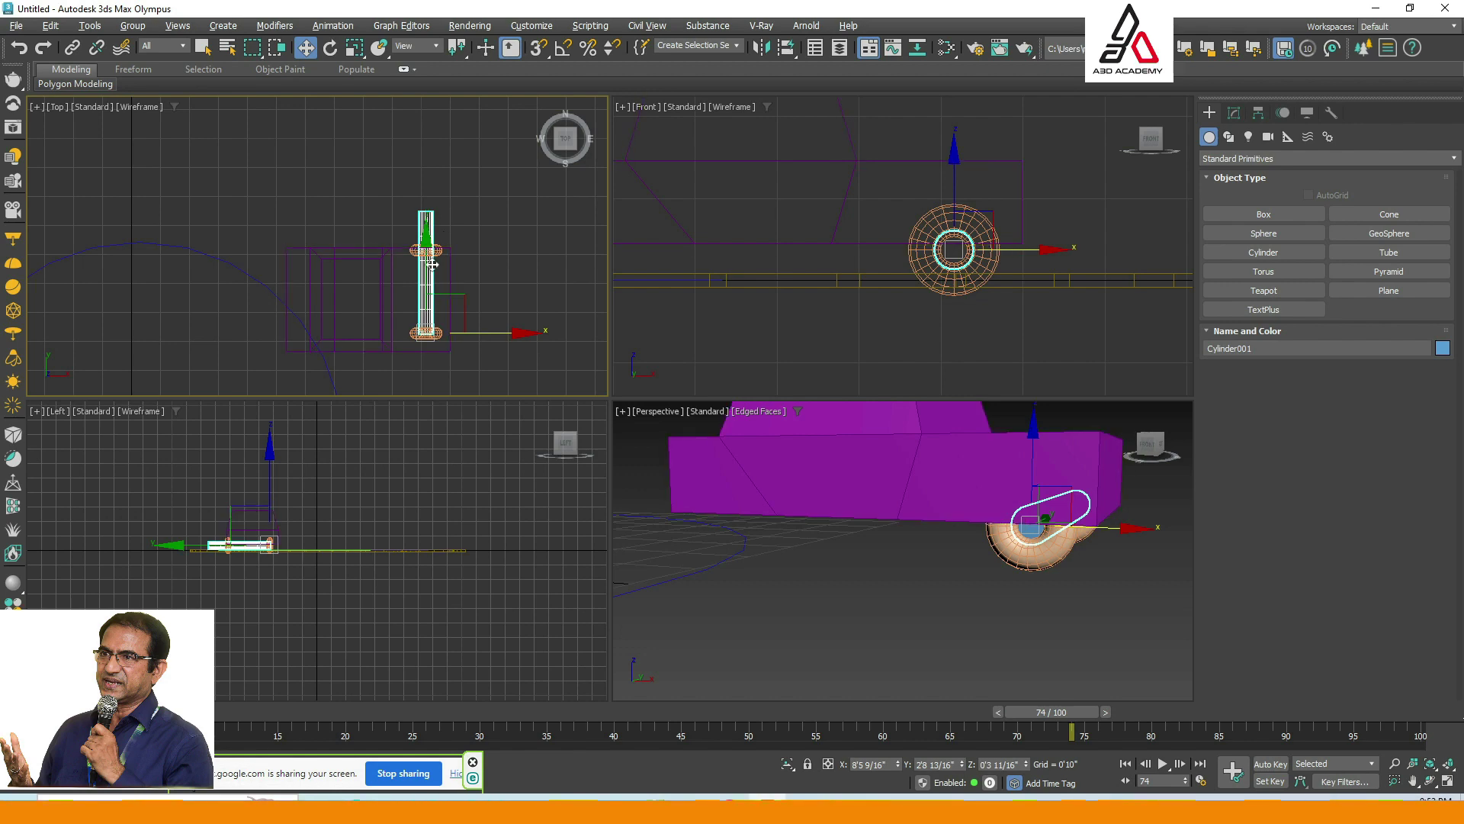
{"action": "left_click_drag", "start_coordinate": [429, 240], "coordinate": [429, 243]}
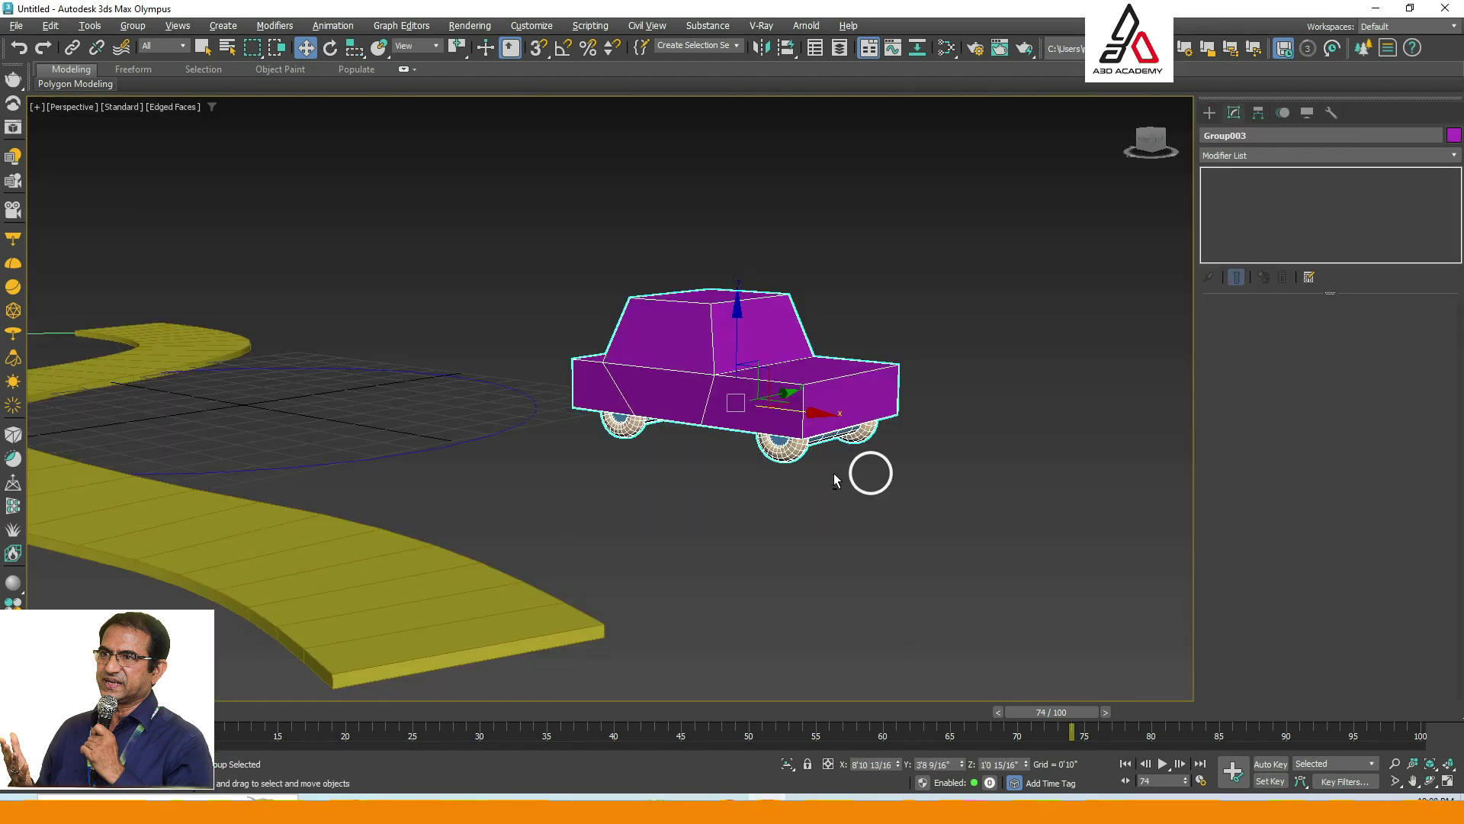
Orbit, zoom and pan the perspective view to frame Group003 beside the yellow road.
{"action": "middle_click_drag", "start_coordinate": [834, 473], "coordinate": [723, 499], "text": "alt"}
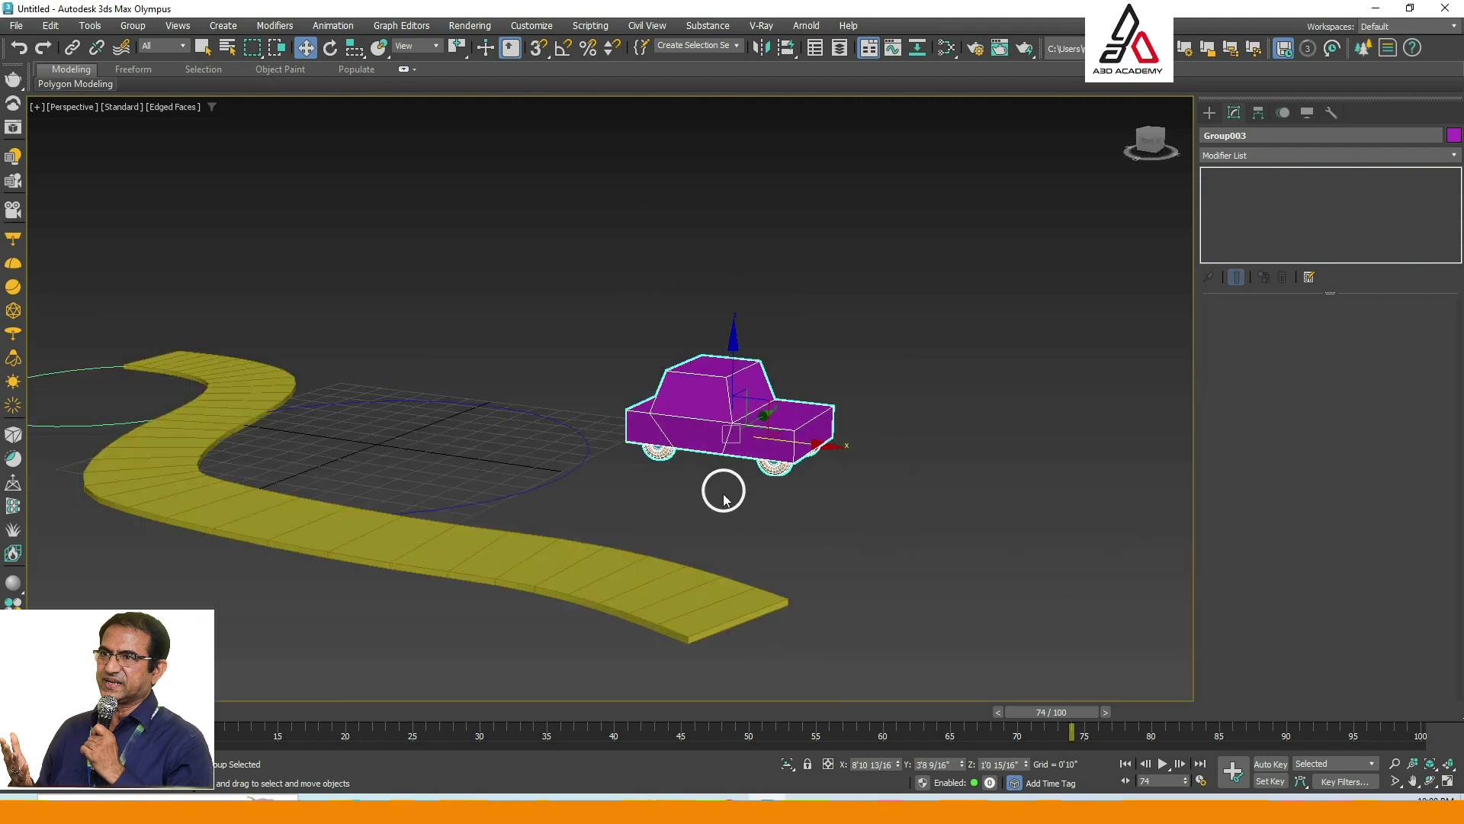
{"action": "scroll", "coordinate": [723, 499], "scroll_direction": "down", "scroll_amount": 2}
{"action": "middle_click_drag", "start_coordinate": [951, 496], "coordinate": [859, 373], "text": "alt"}
{"action": "left_click", "coordinate": [917, 412]}
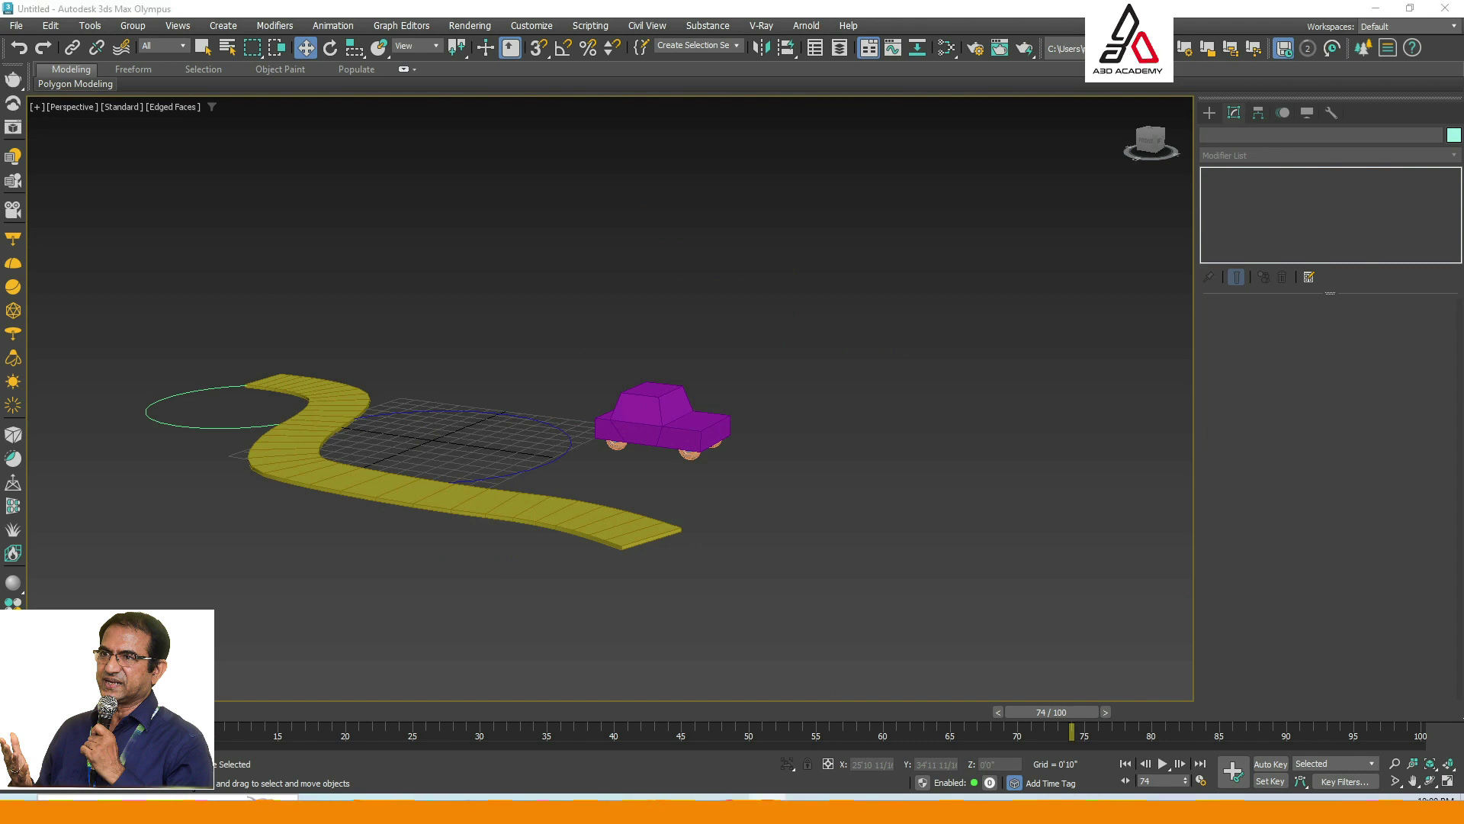
{"action": "middle_click_drag", "start_coordinate": [780, 381], "coordinate": [857, 379]}
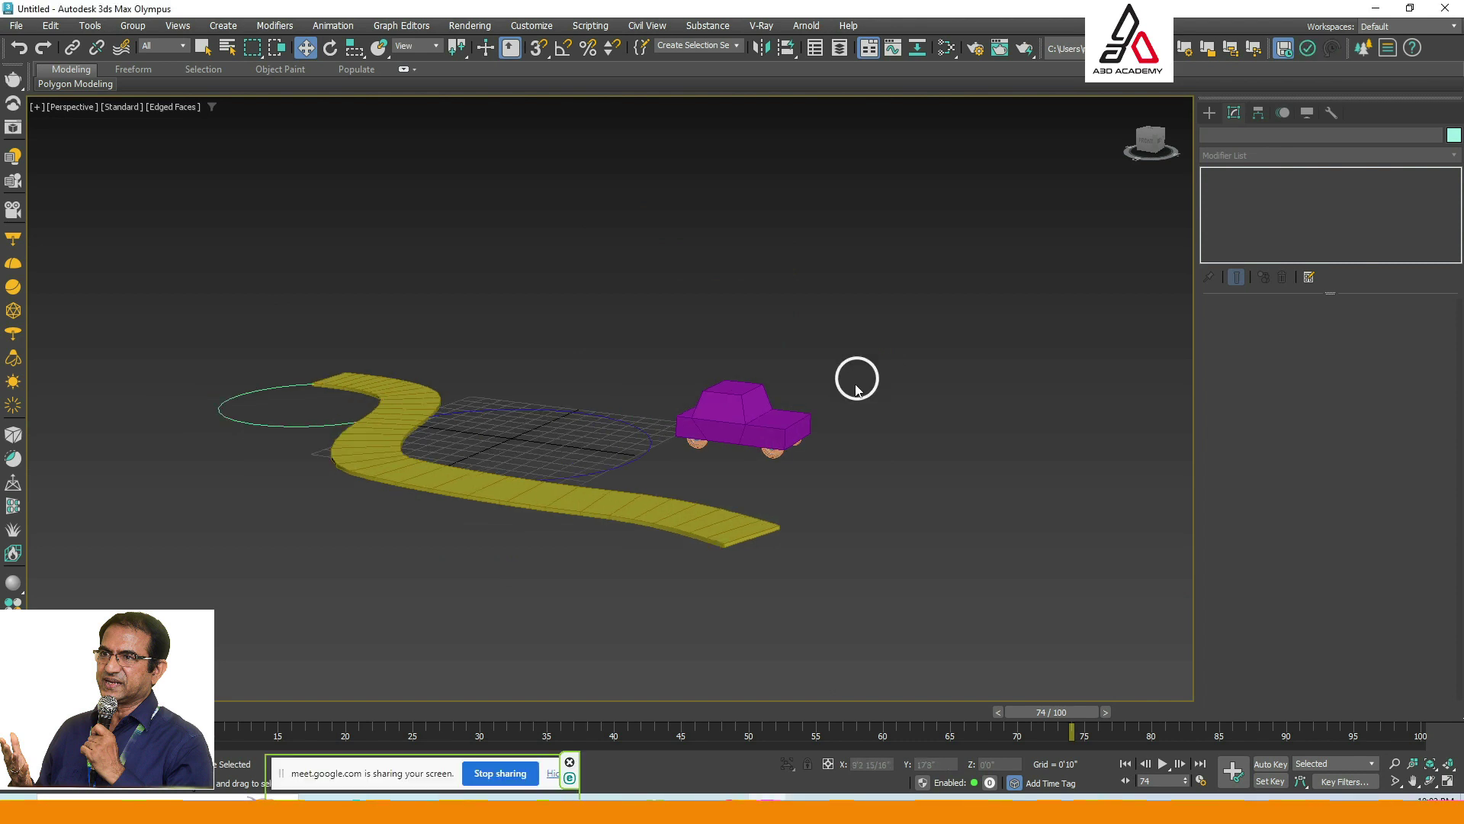
{"action": "left_click", "coordinate": [756, 412]}
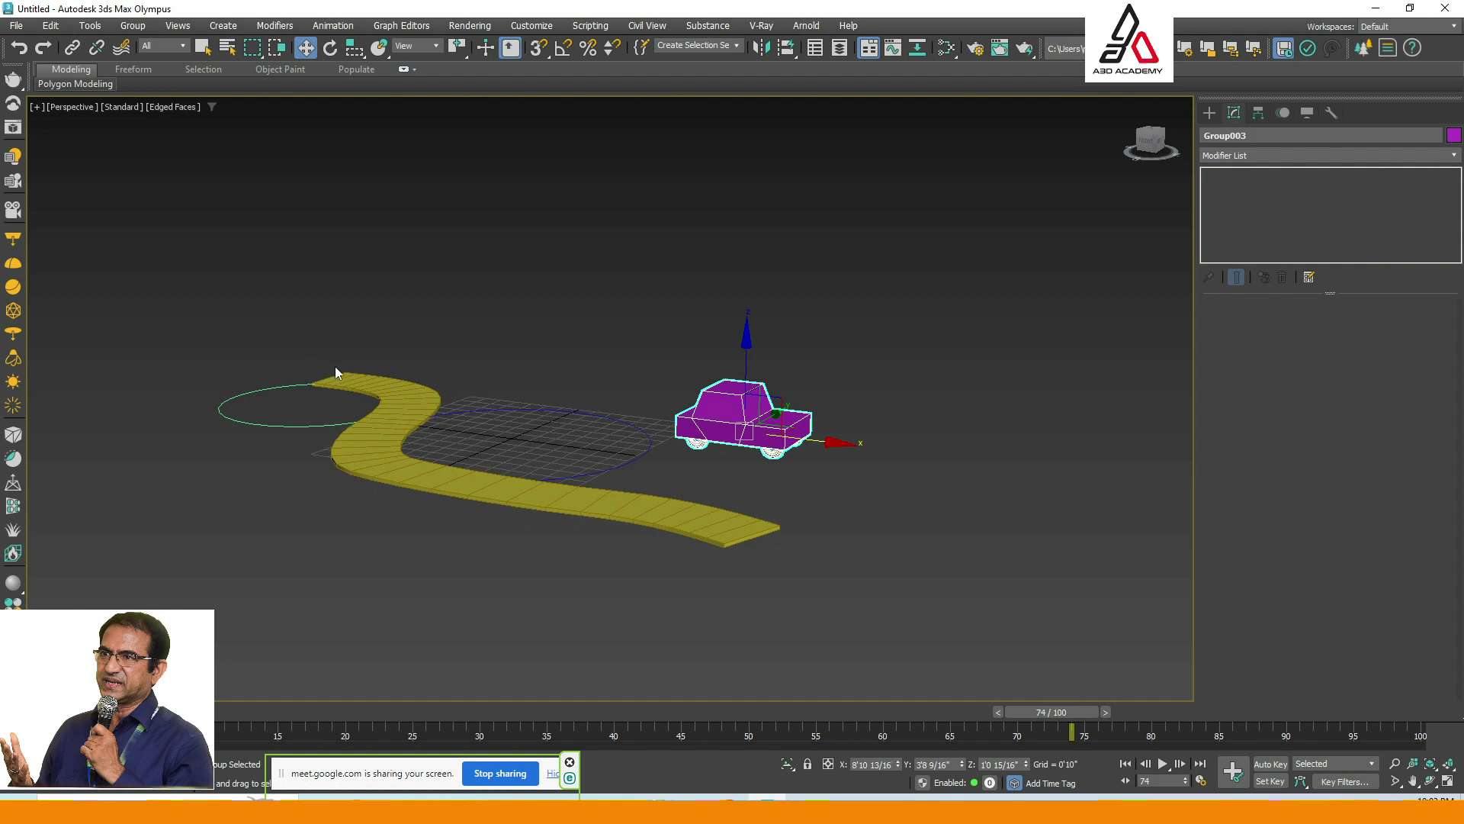
{"action": "scroll", "coordinate": [828, 474], "scroll_direction": "up", "scroll_amount": 2}
{"action": "middle_click_drag", "start_coordinate": [828, 484], "coordinate": [989, 490]}
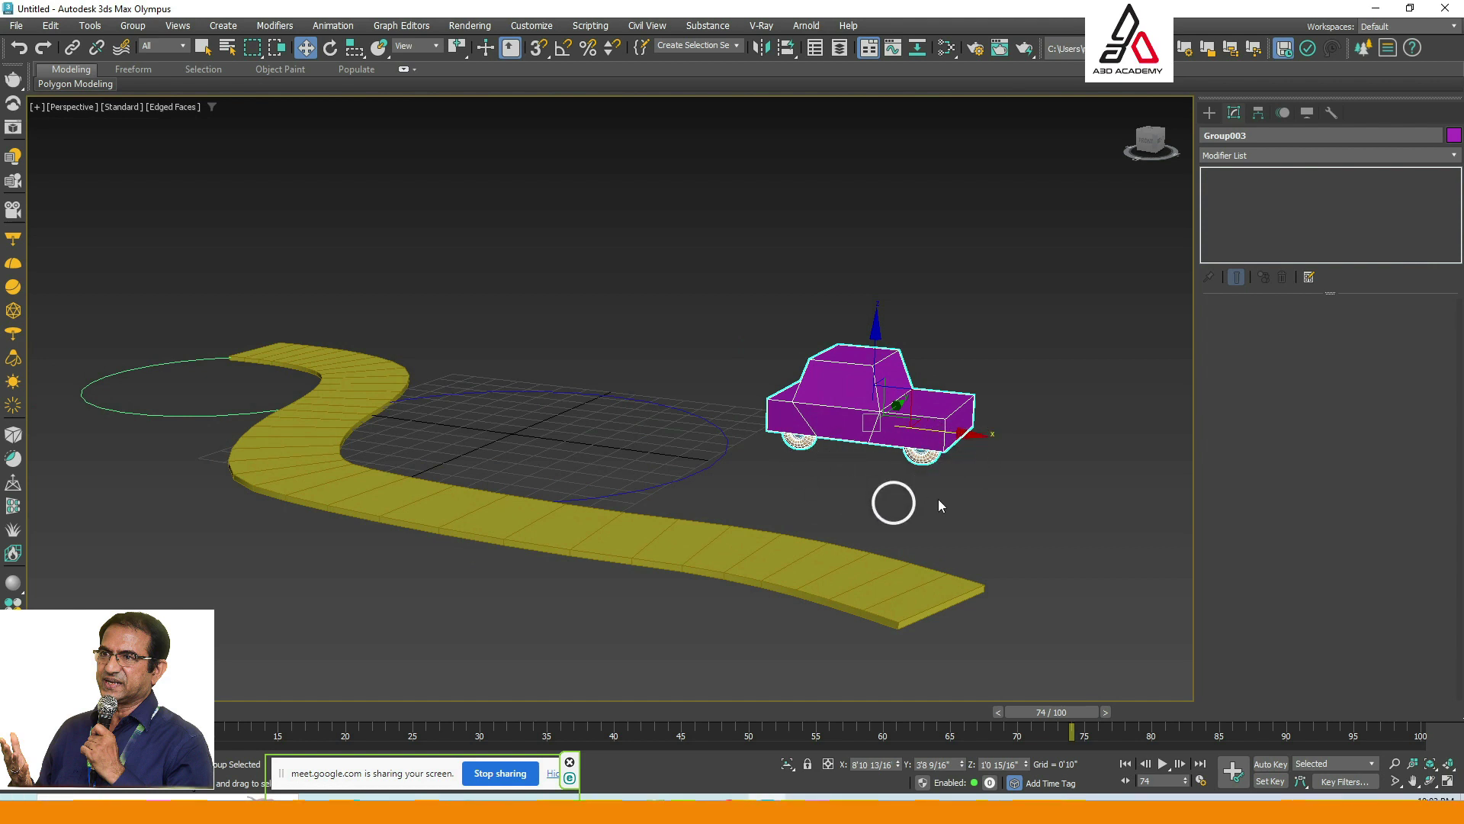
{"action": "middle_click_drag", "start_coordinate": [942, 506], "coordinate": [968, 490]}
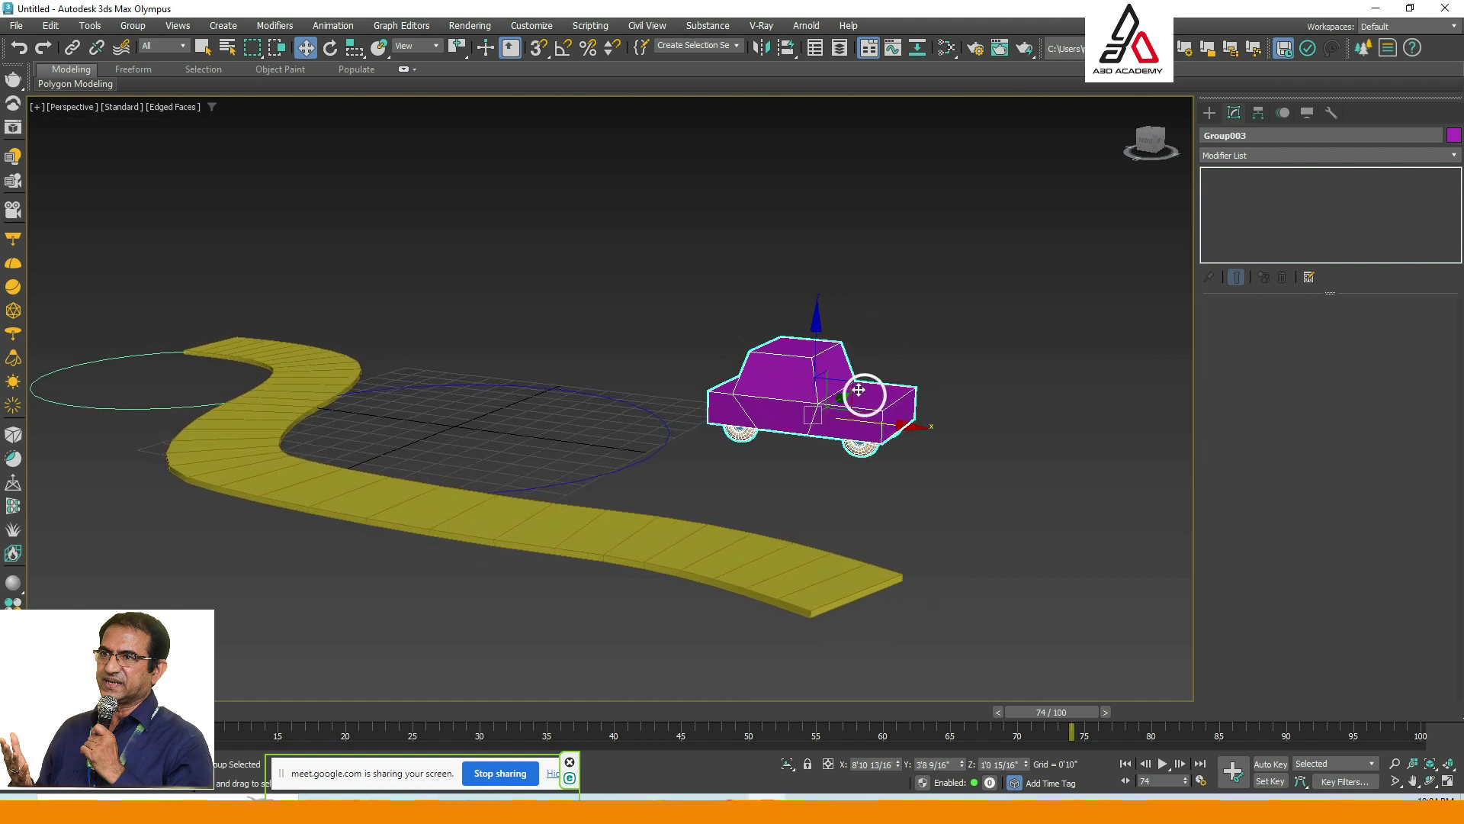
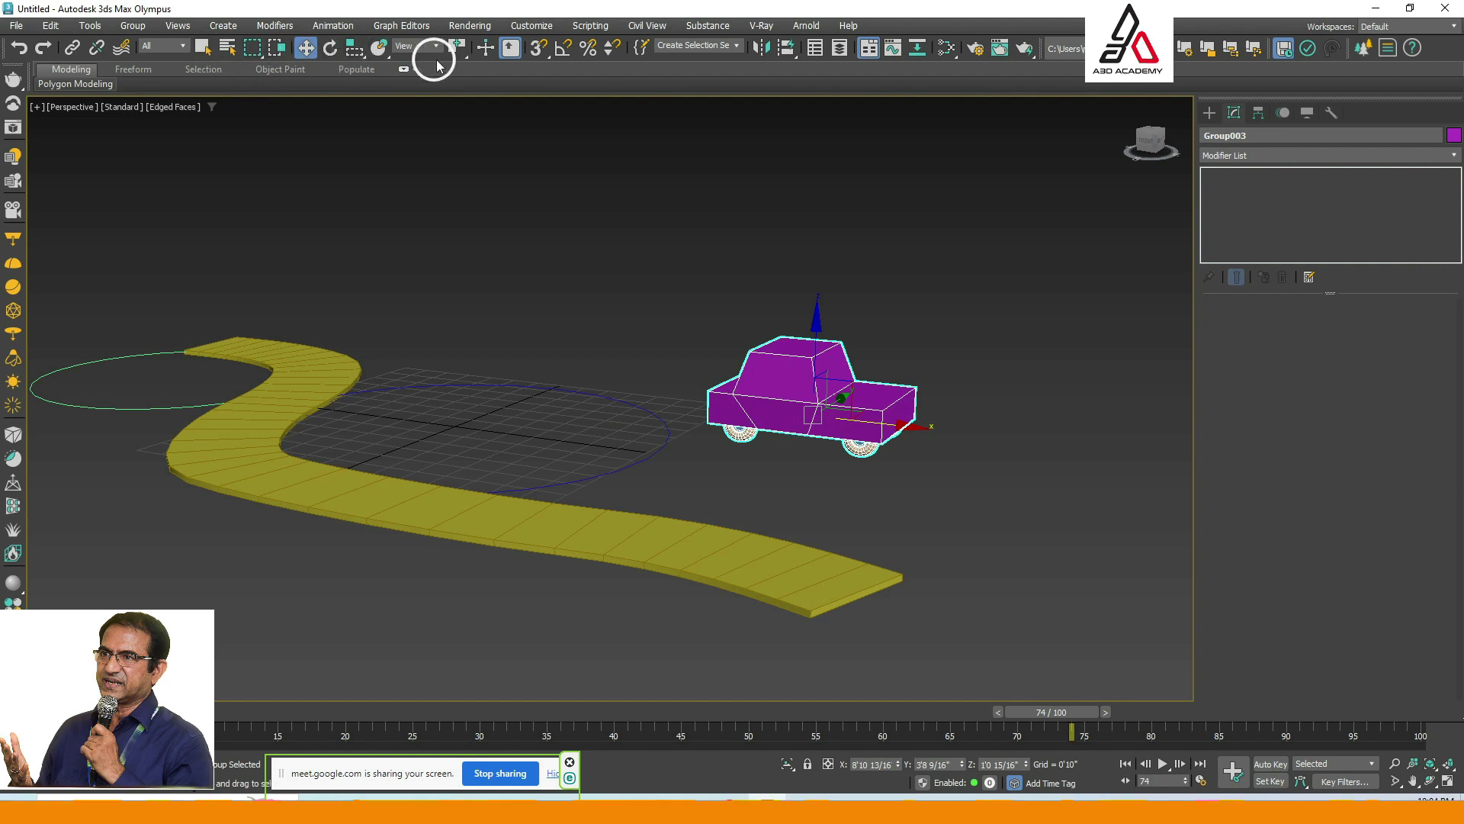
Scale the purple car group down to about 47% of its size.
{"action": "left_click", "coordinate": [363, 55]}
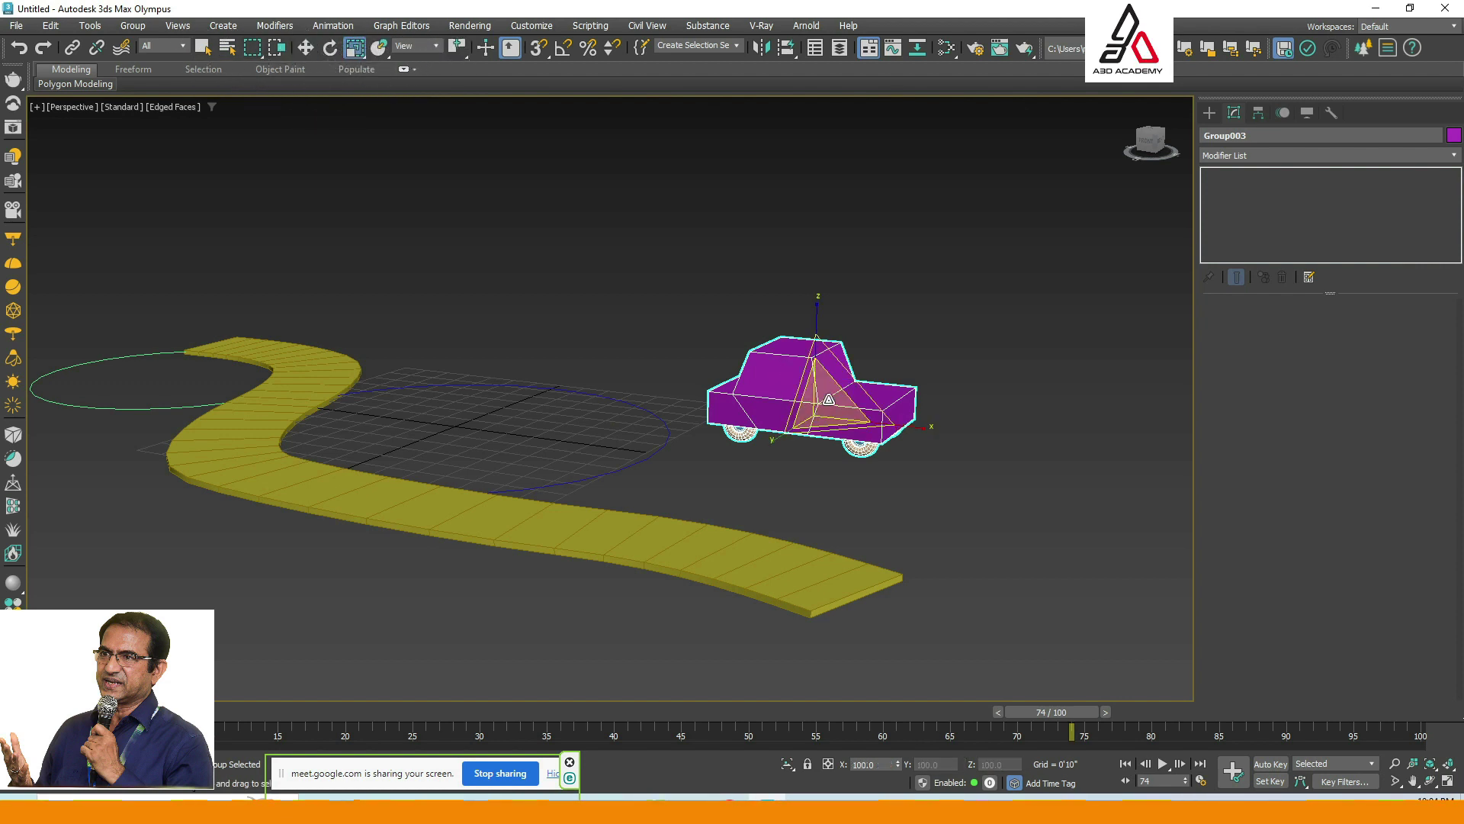
{"action": "left_click_drag", "start_coordinate": [828, 400], "coordinate": [778, 492]}
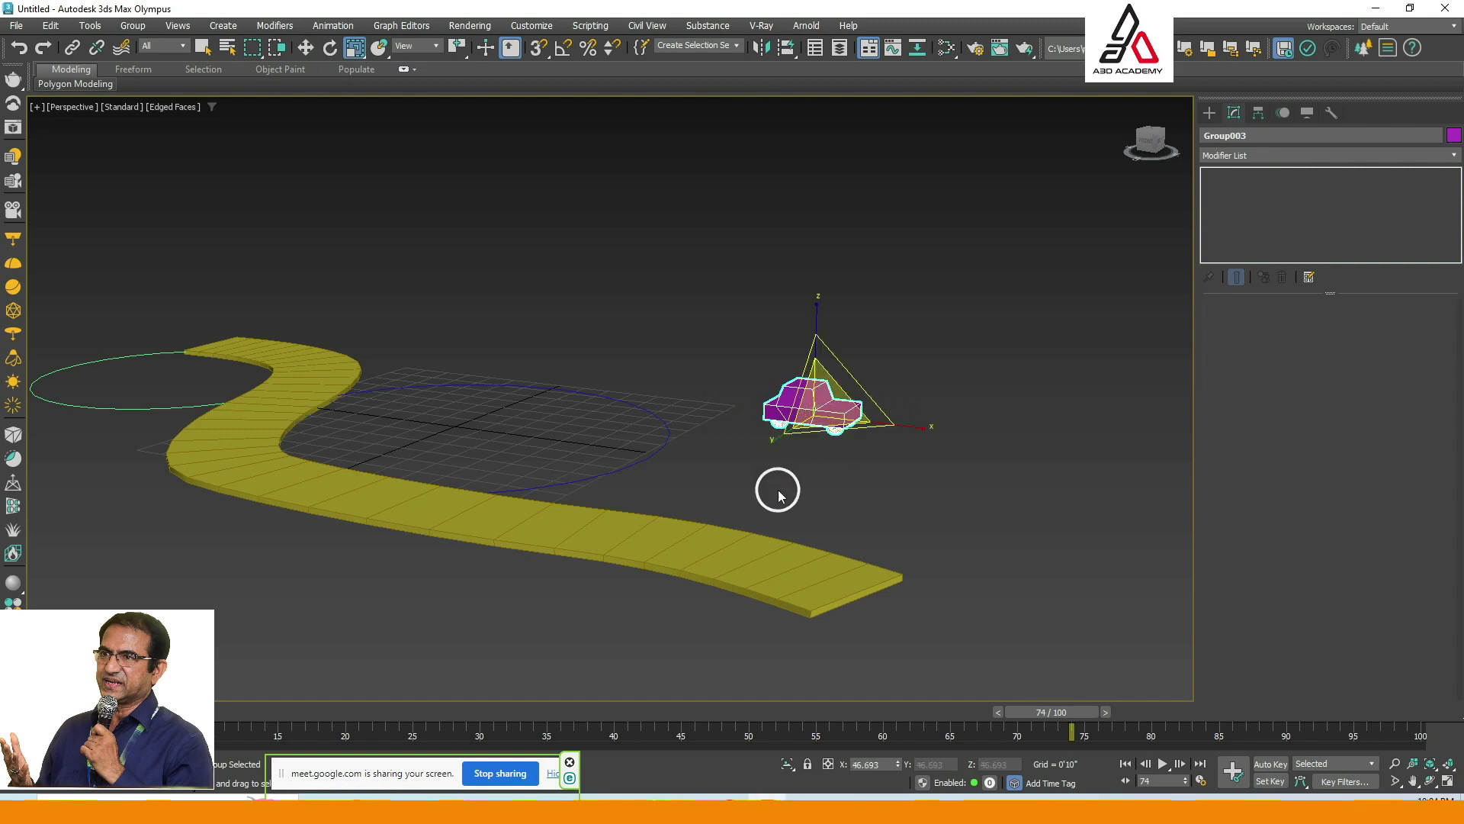
{"action": "left_click", "coordinate": [917, 469]}
{"action": "middle_click_drag", "start_coordinate": [386, 457], "coordinate": [967, 492]}
Constrain the car group to the road's path with a path constraint.
{"action": "left_click", "coordinate": [955, 449]}
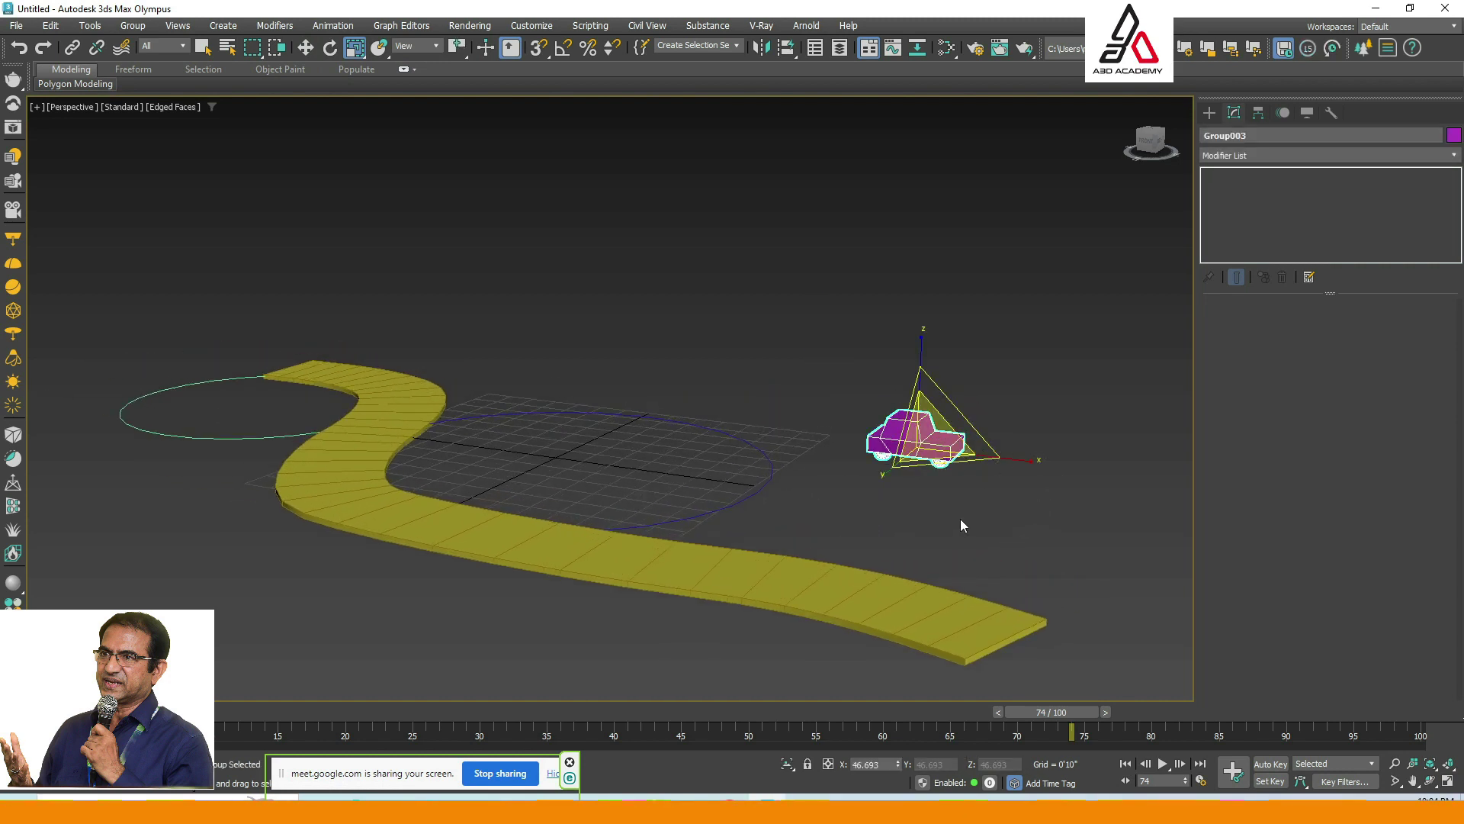
{"action": "key", "text": "q"}
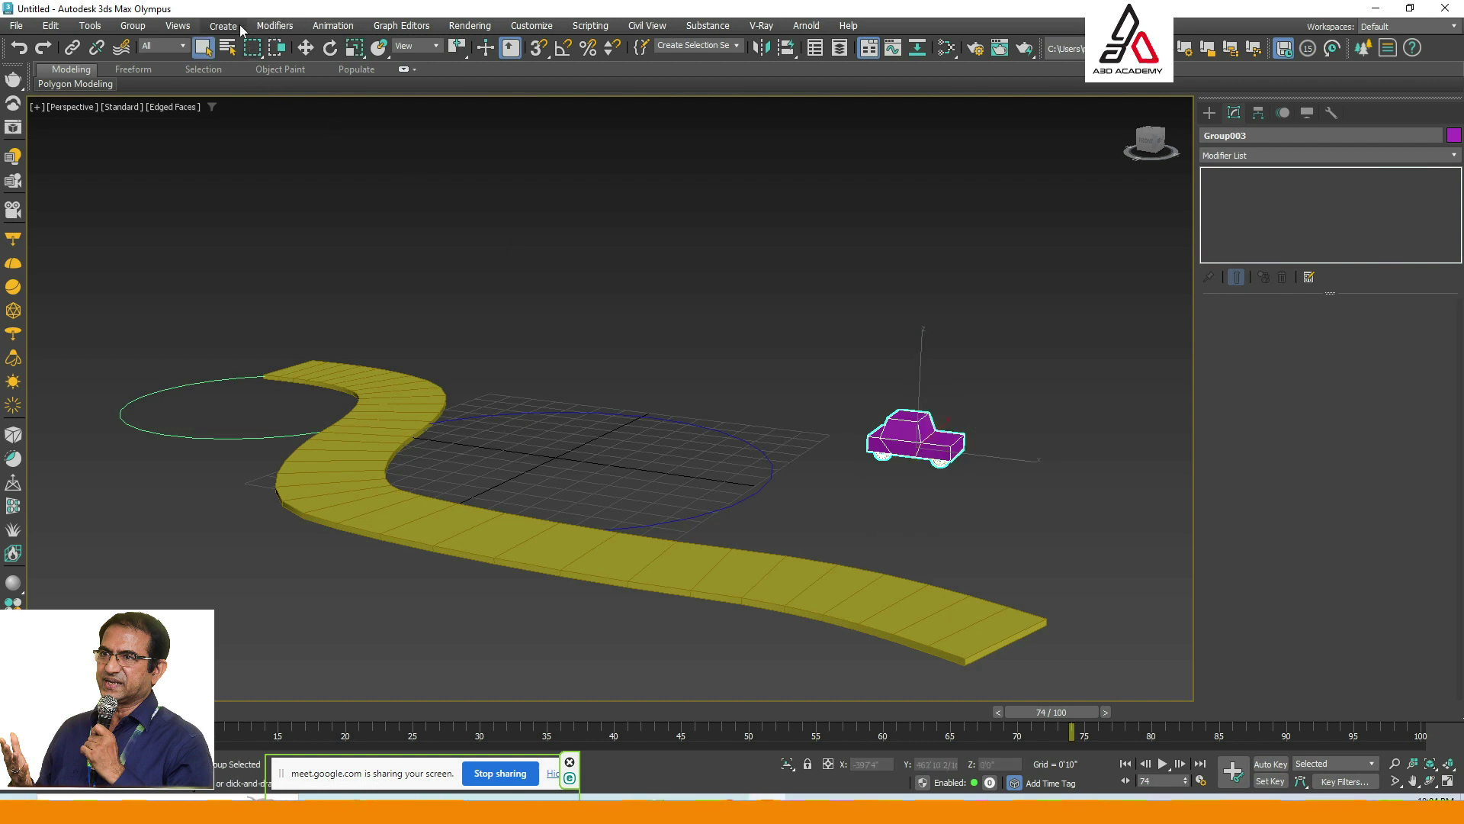
{"action": "left_click", "coordinate": [345, 29]}
{"action": "mouse_move", "coordinate": [374, 110]}
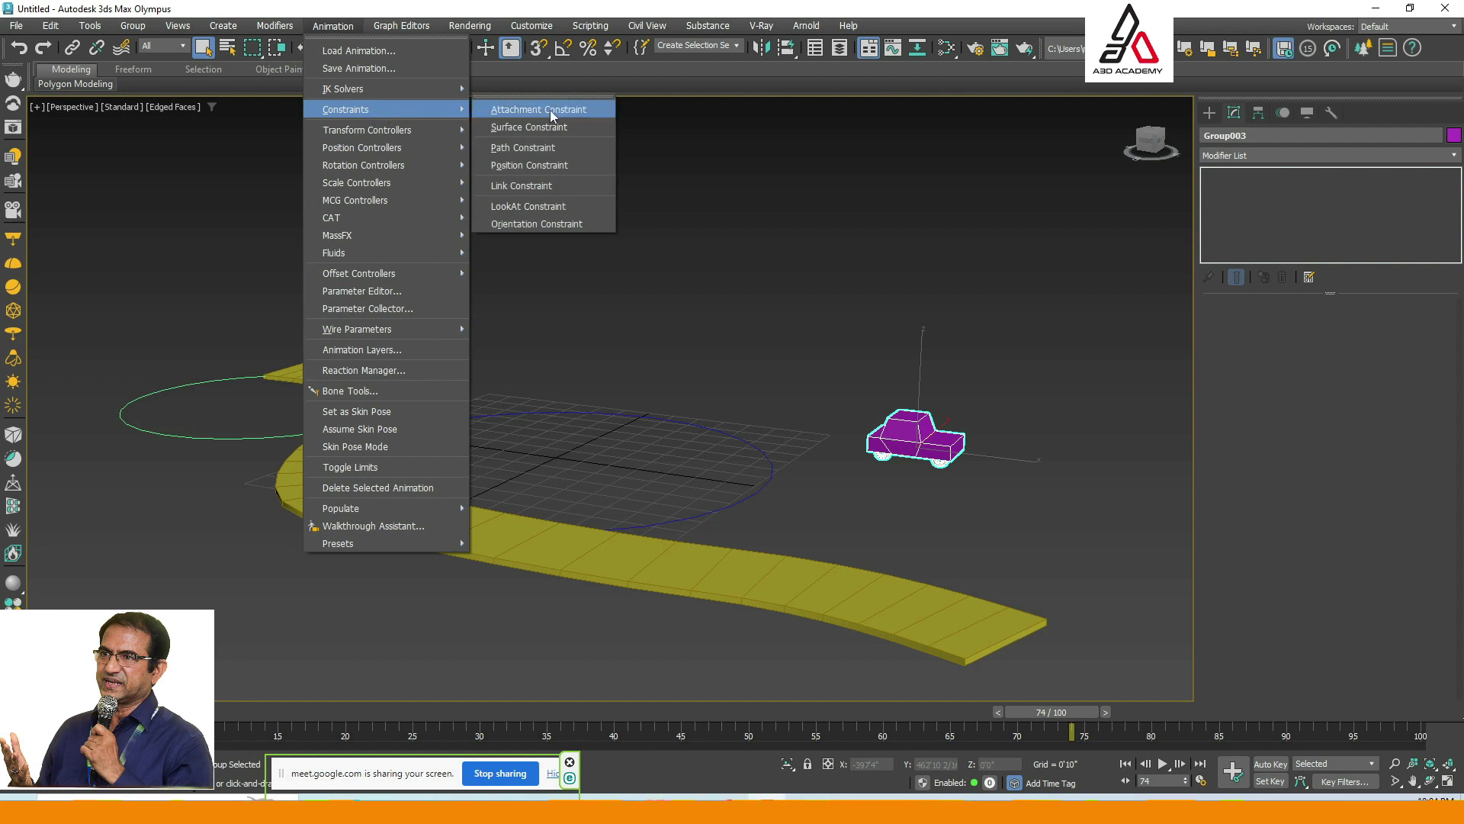
{"action": "left_click", "coordinate": [534, 148]}
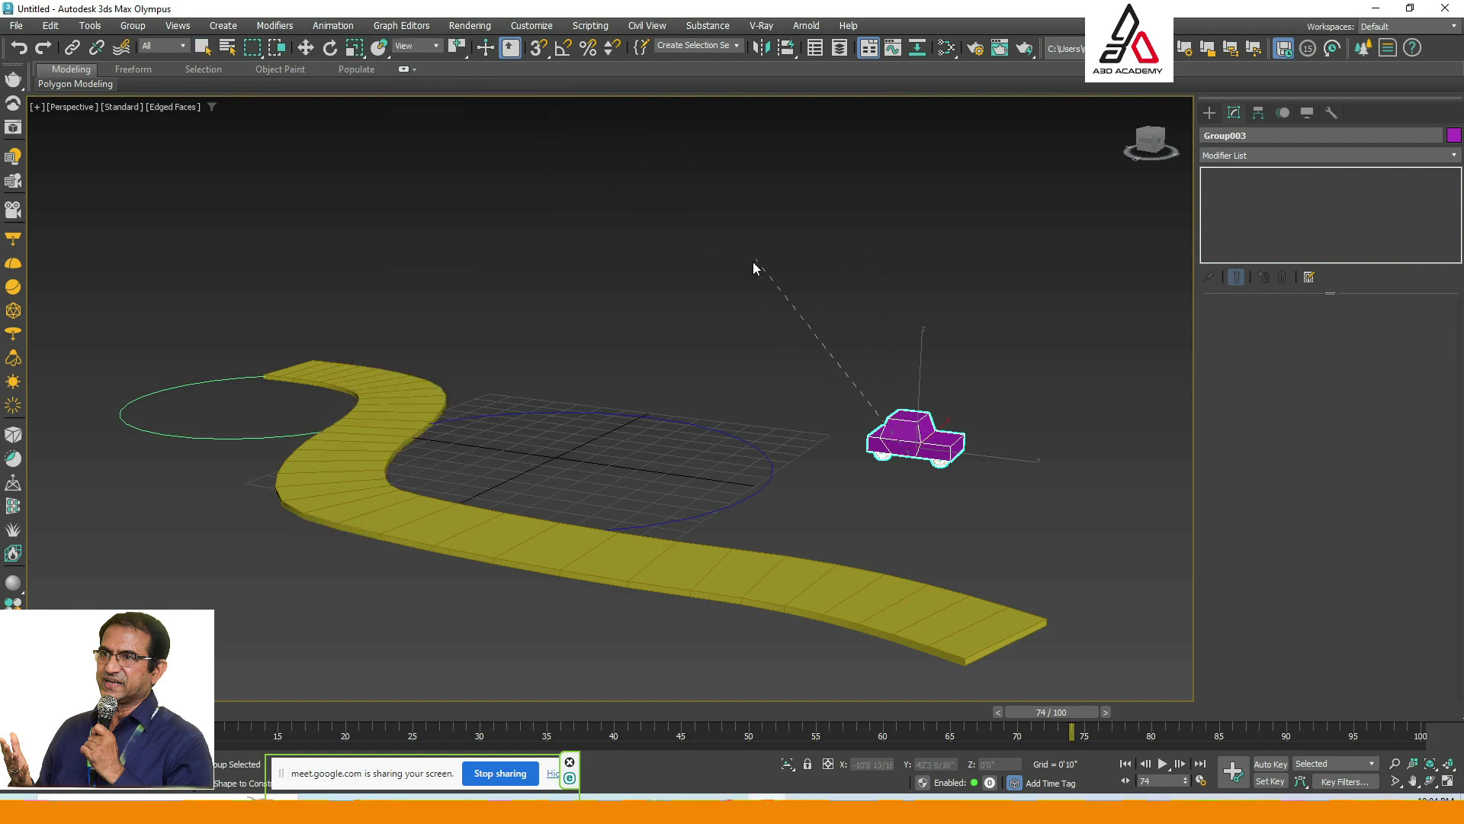
{"action": "left_click", "coordinate": [560, 411]}
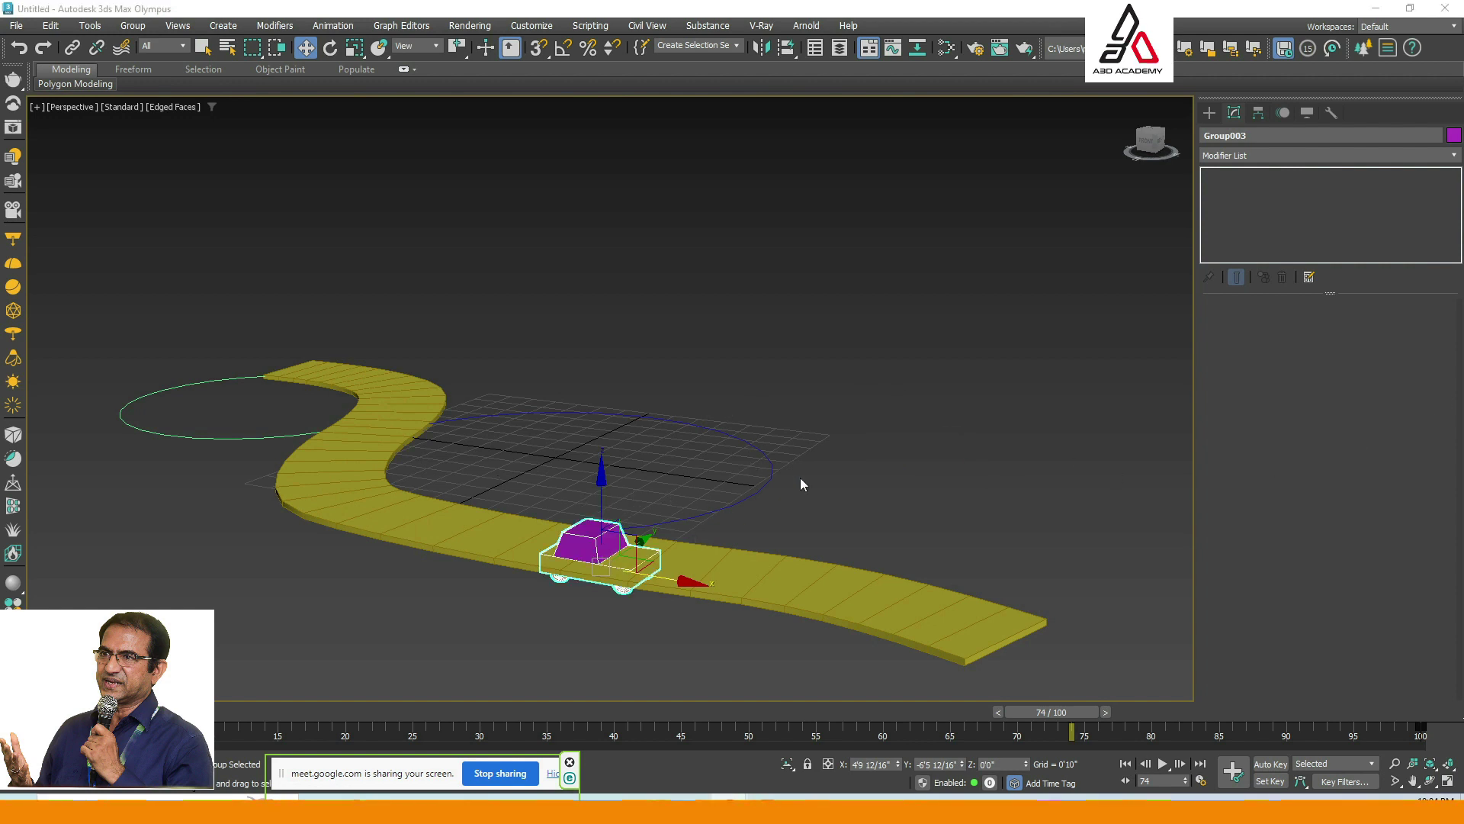
Rewind to frame 0, select the car group and frame it in a maximized Left view.
{"action": "left_click", "coordinate": [1128, 763]}
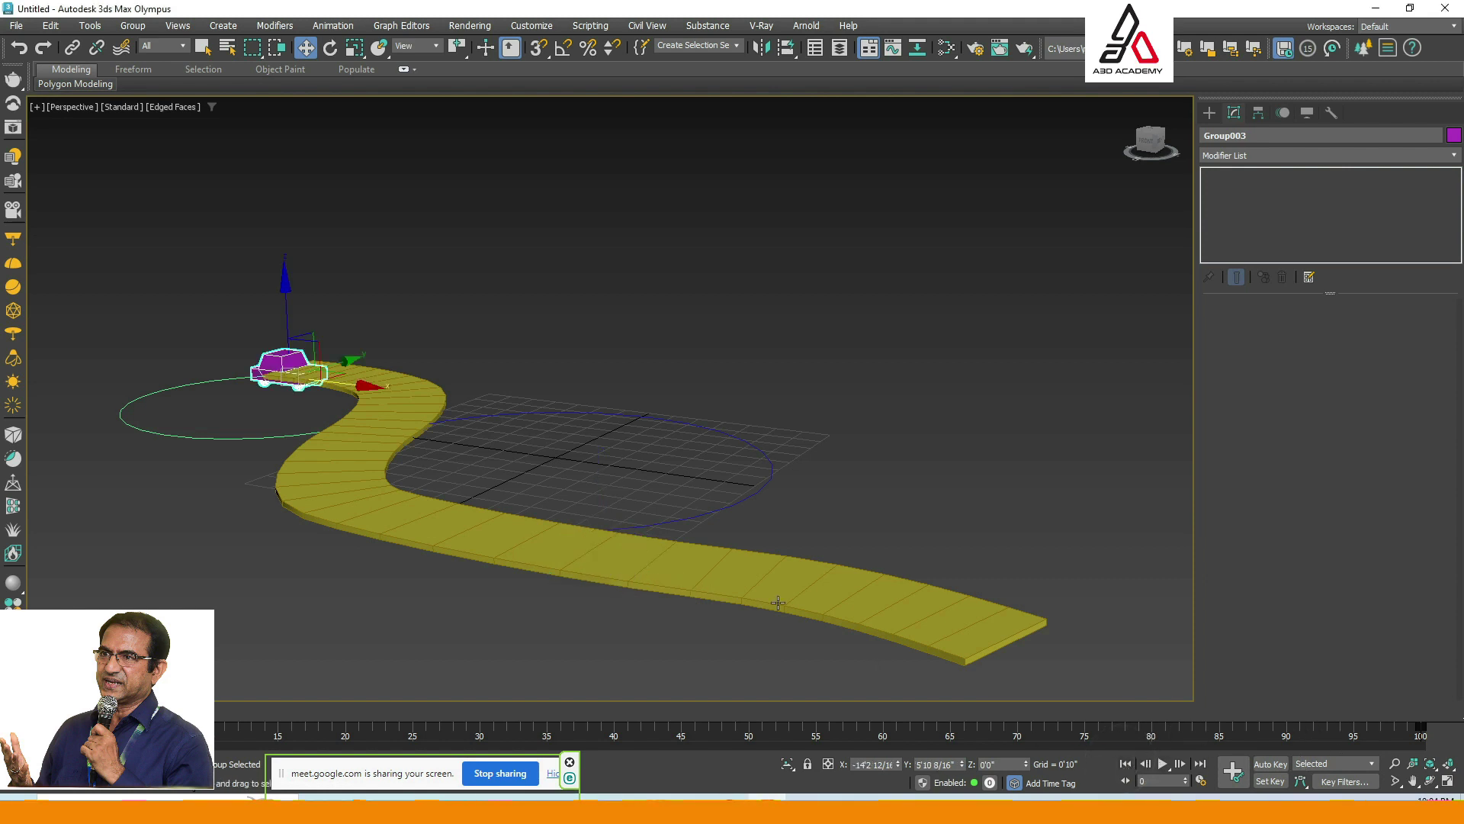
{"action": "left_click", "coordinate": [608, 313]}
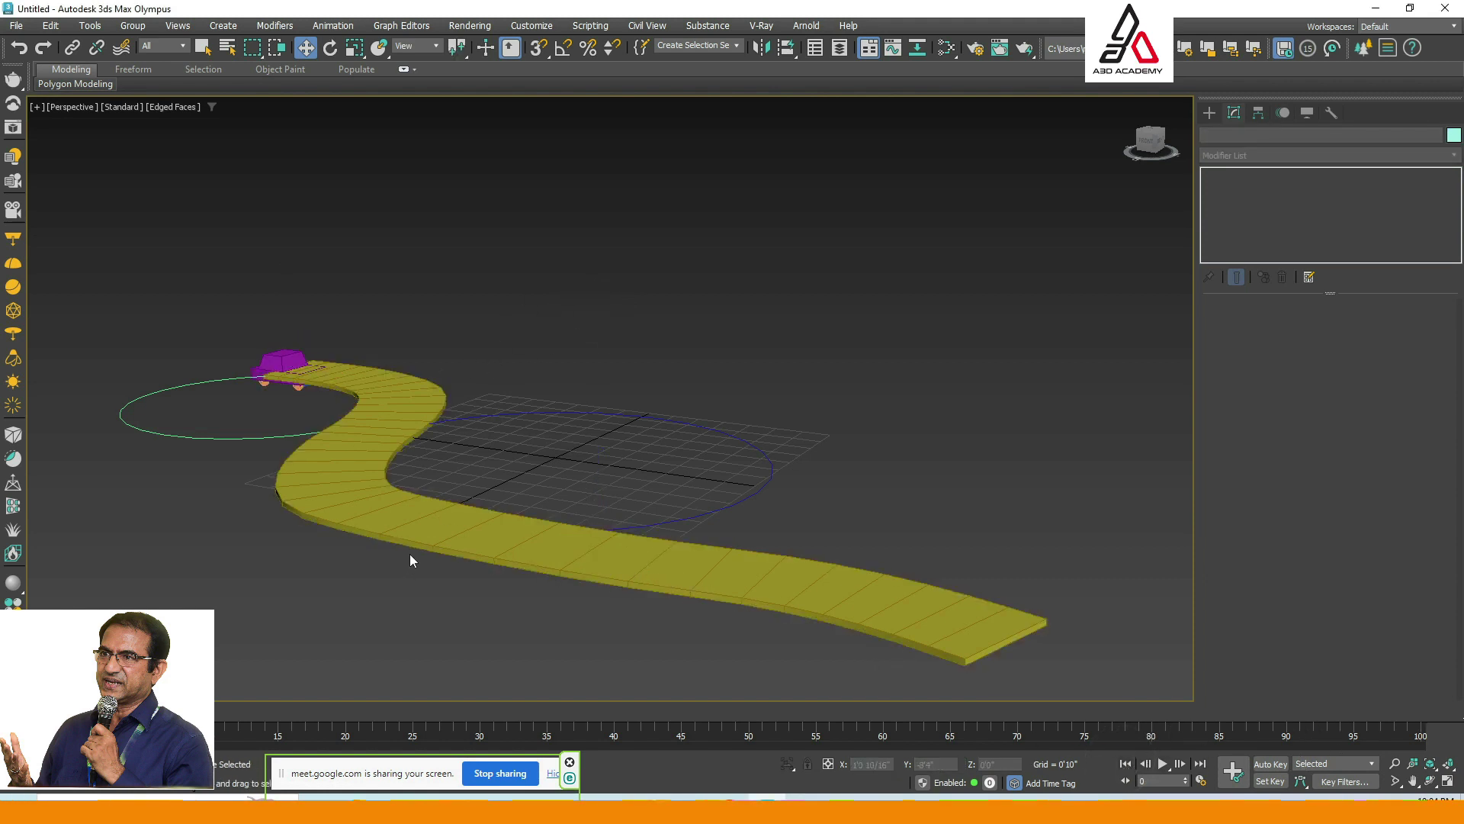
{"action": "middle_click_drag", "start_coordinate": [411, 555], "coordinate": [495, 556], "text": "alt"}
{"action": "middle_click_drag", "start_coordinate": [432, 579], "coordinate": [484, 500]}
{"action": "left_click", "coordinate": [372, 427]}
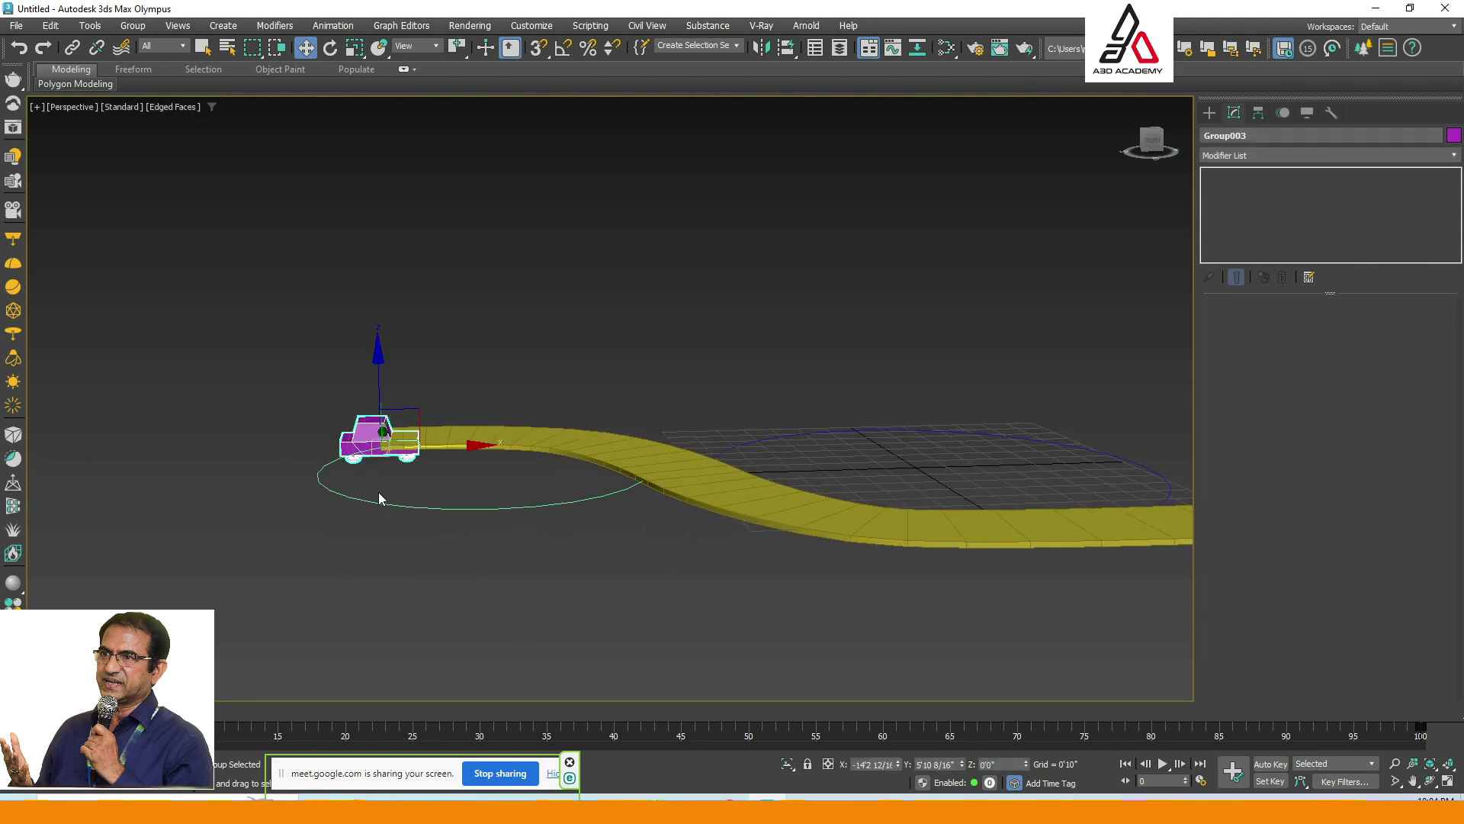
{"action": "scroll", "coordinate": [481, 473], "scroll_direction": "up", "scroll_amount": 3}
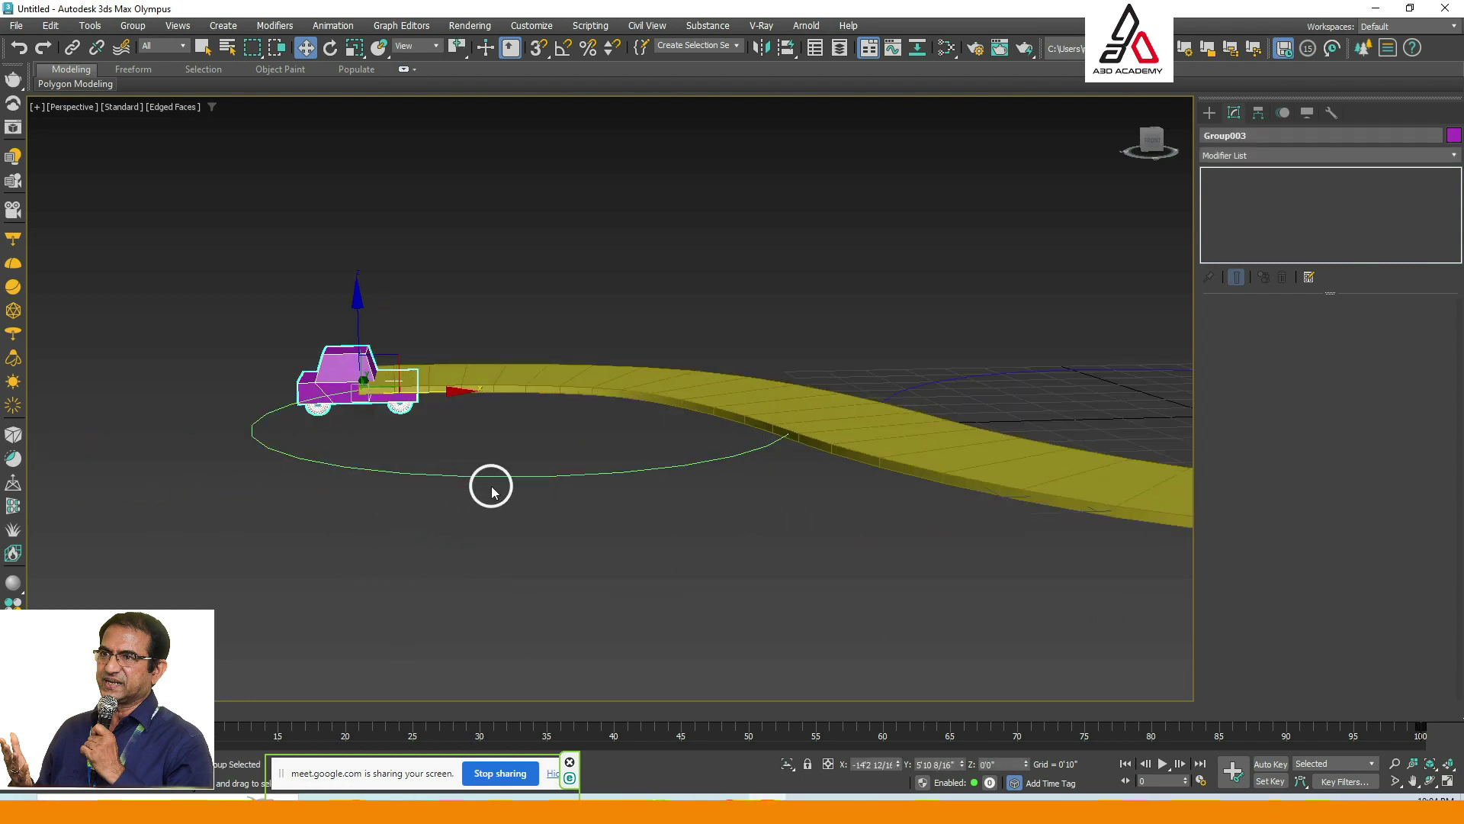
{"action": "scroll", "coordinate": [534, 489], "scroll_direction": "down", "scroll_amount": 3}
{"action": "scroll", "coordinate": [458, 472], "scroll_direction": "up", "scroll_amount": 3}
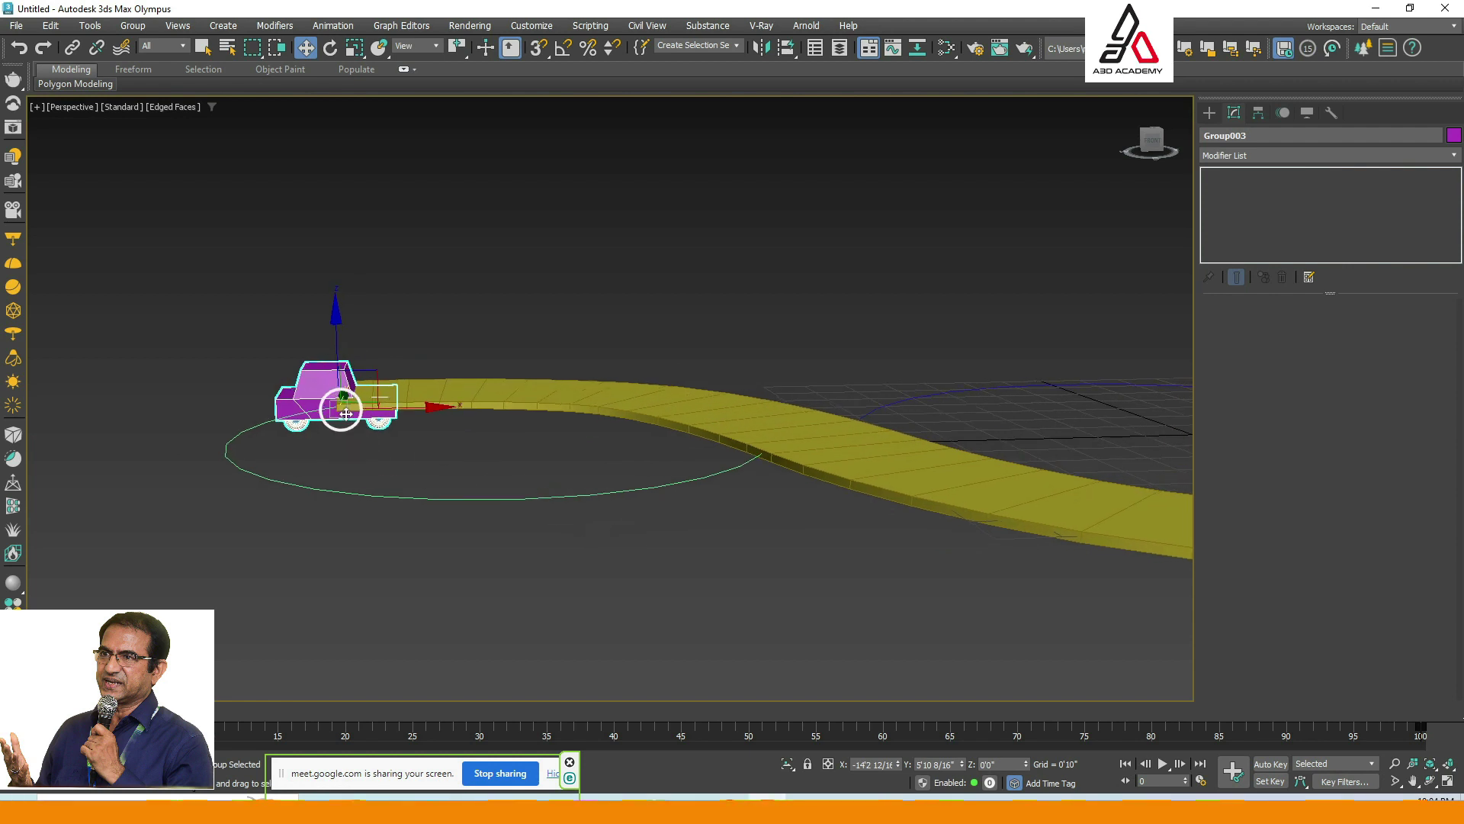
{"action": "key", "text": "alt+w"}
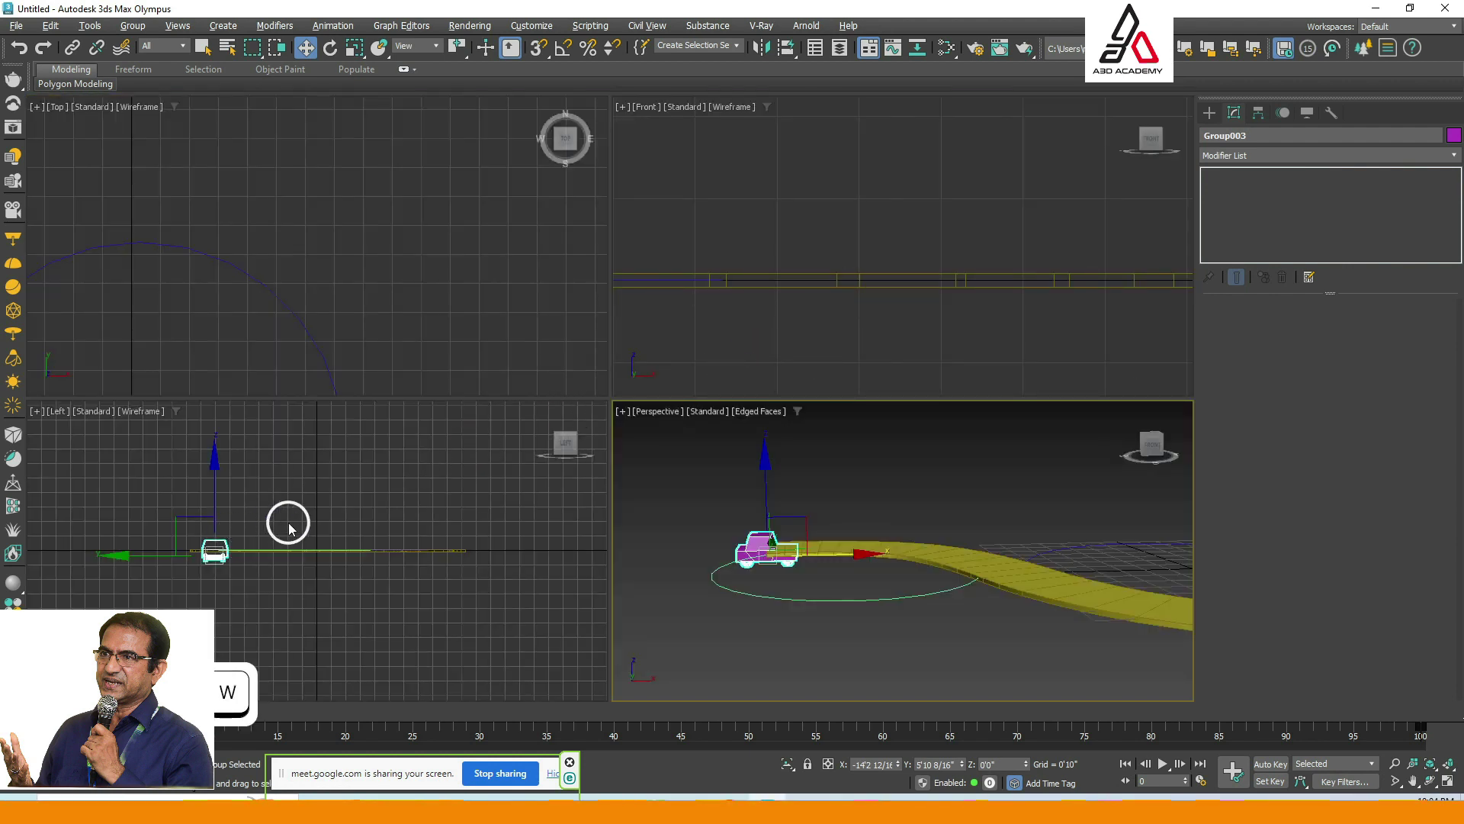
{"action": "key", "text": "alt+w"}
{"action": "key", "text": "z"}
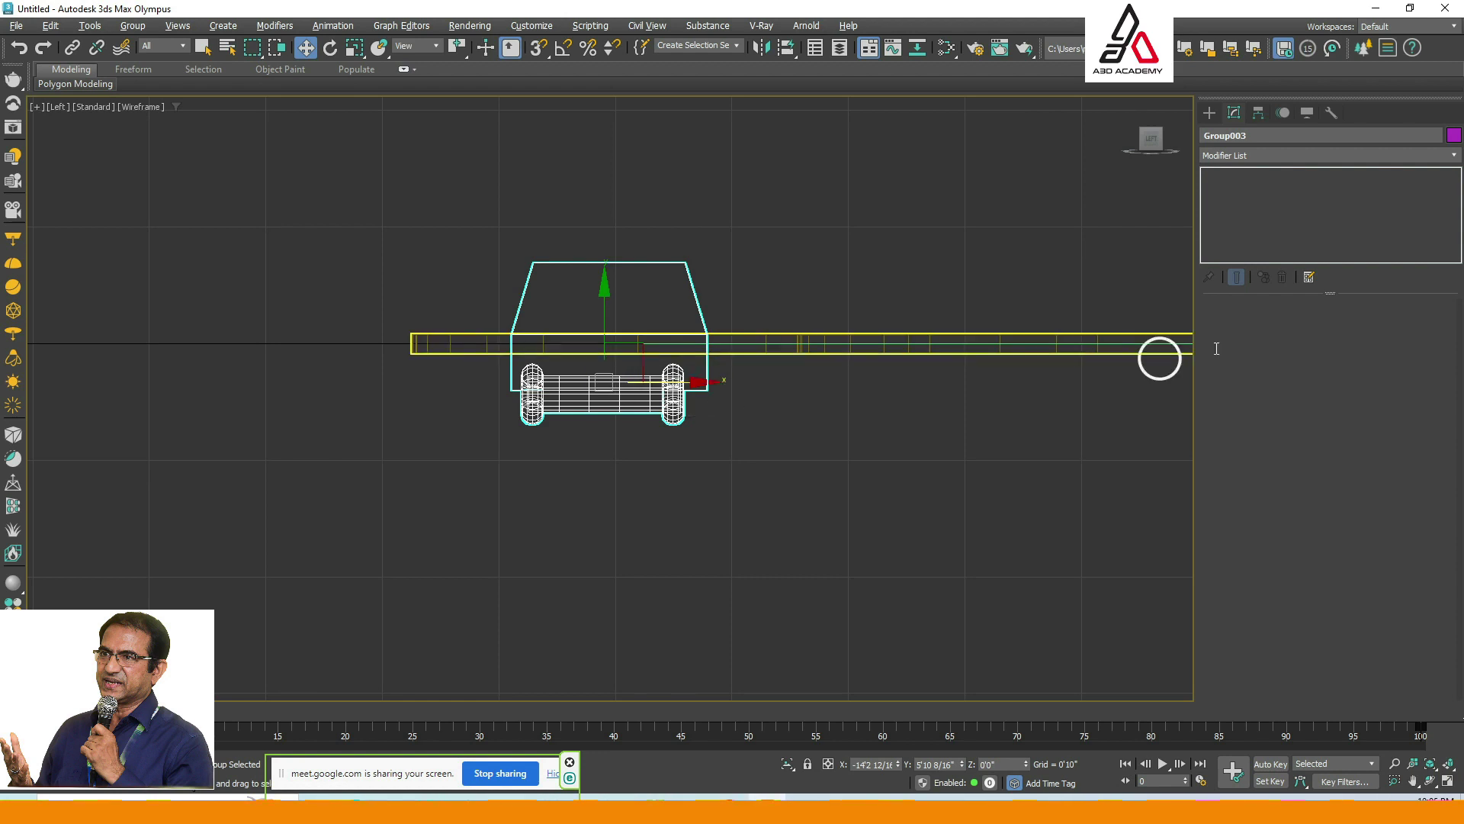
Lower the car group's pivot with Affect Pivot Only so the car sits on the road.
{"action": "left_click", "coordinate": [1259, 113]}
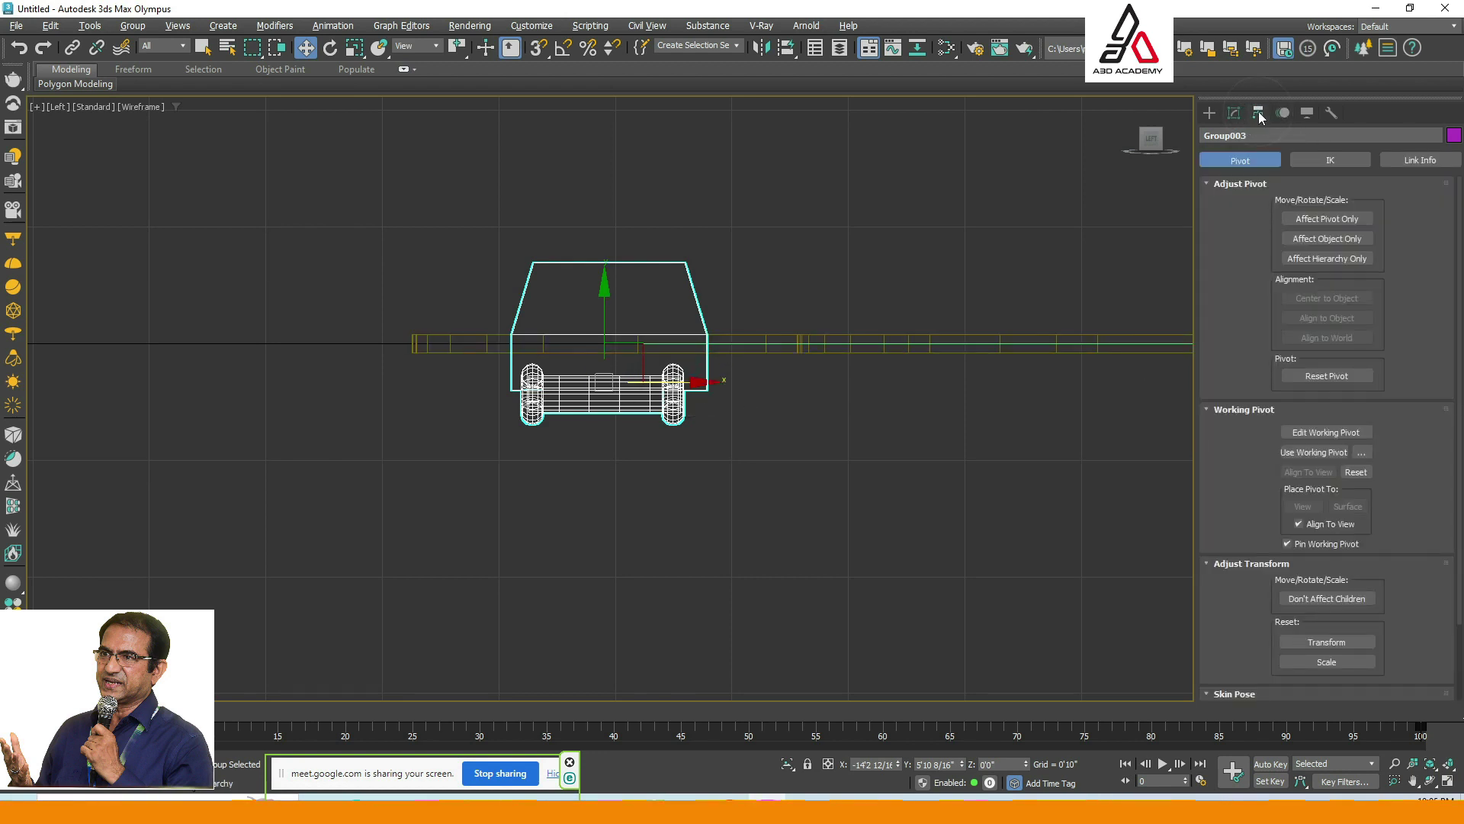
{"action": "left_click", "coordinate": [1327, 219]}
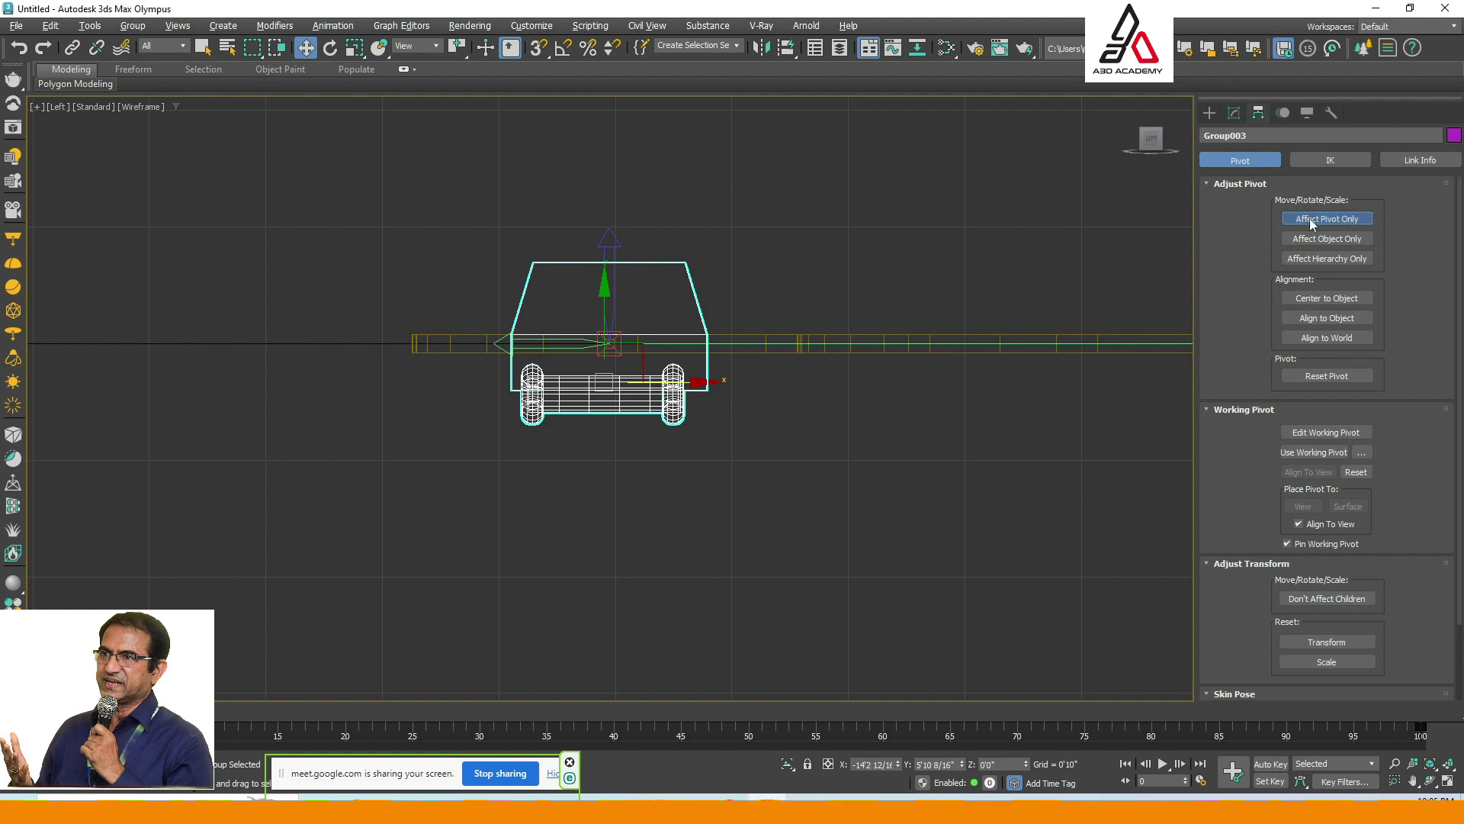
{"action": "left_click_drag", "start_coordinate": [610, 256], "coordinate": [610, 344]}
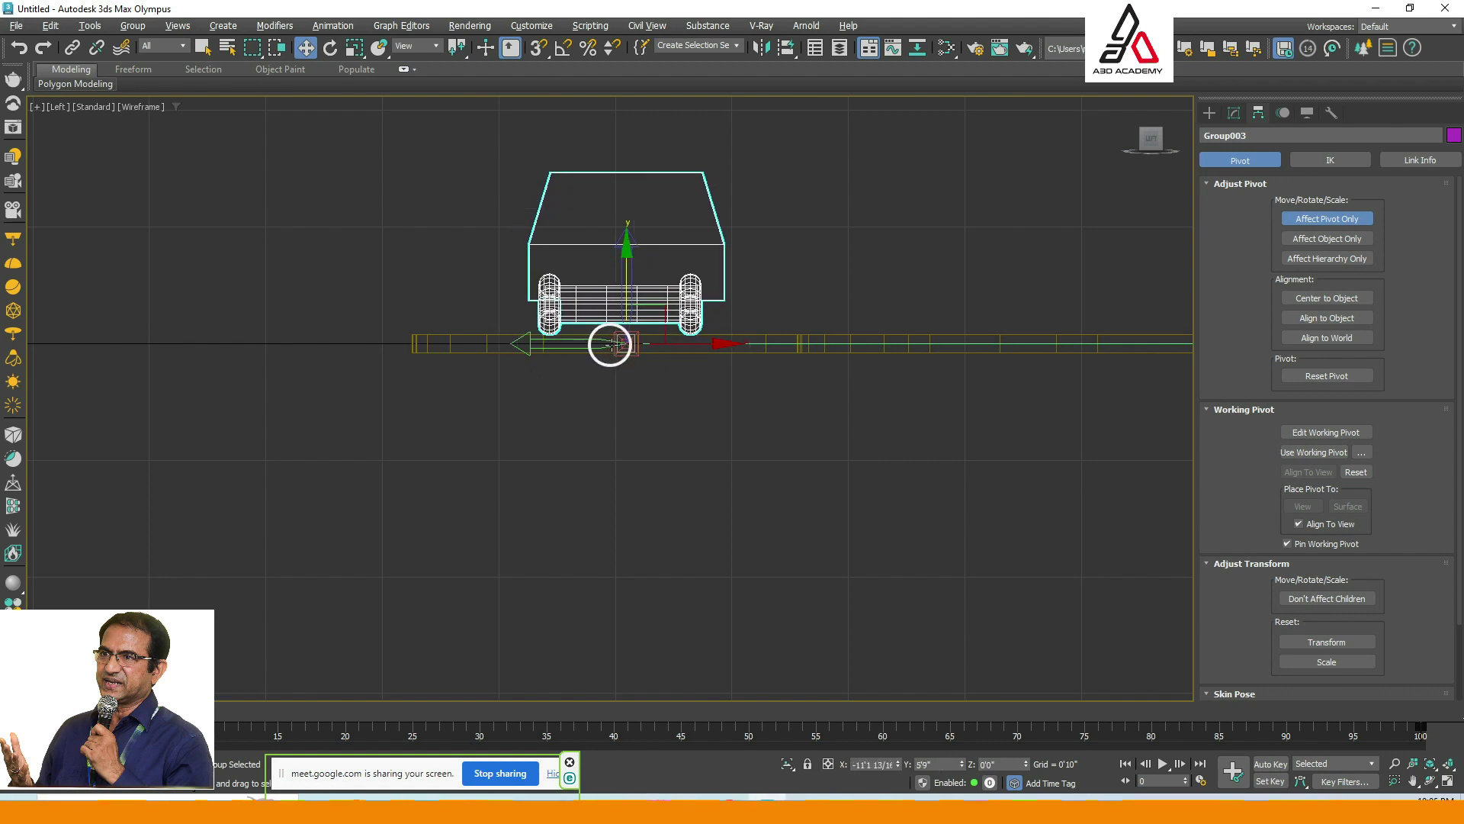
{"action": "left_click", "coordinate": [1350, 219]}
{"action": "left_click", "coordinate": [925, 203]}
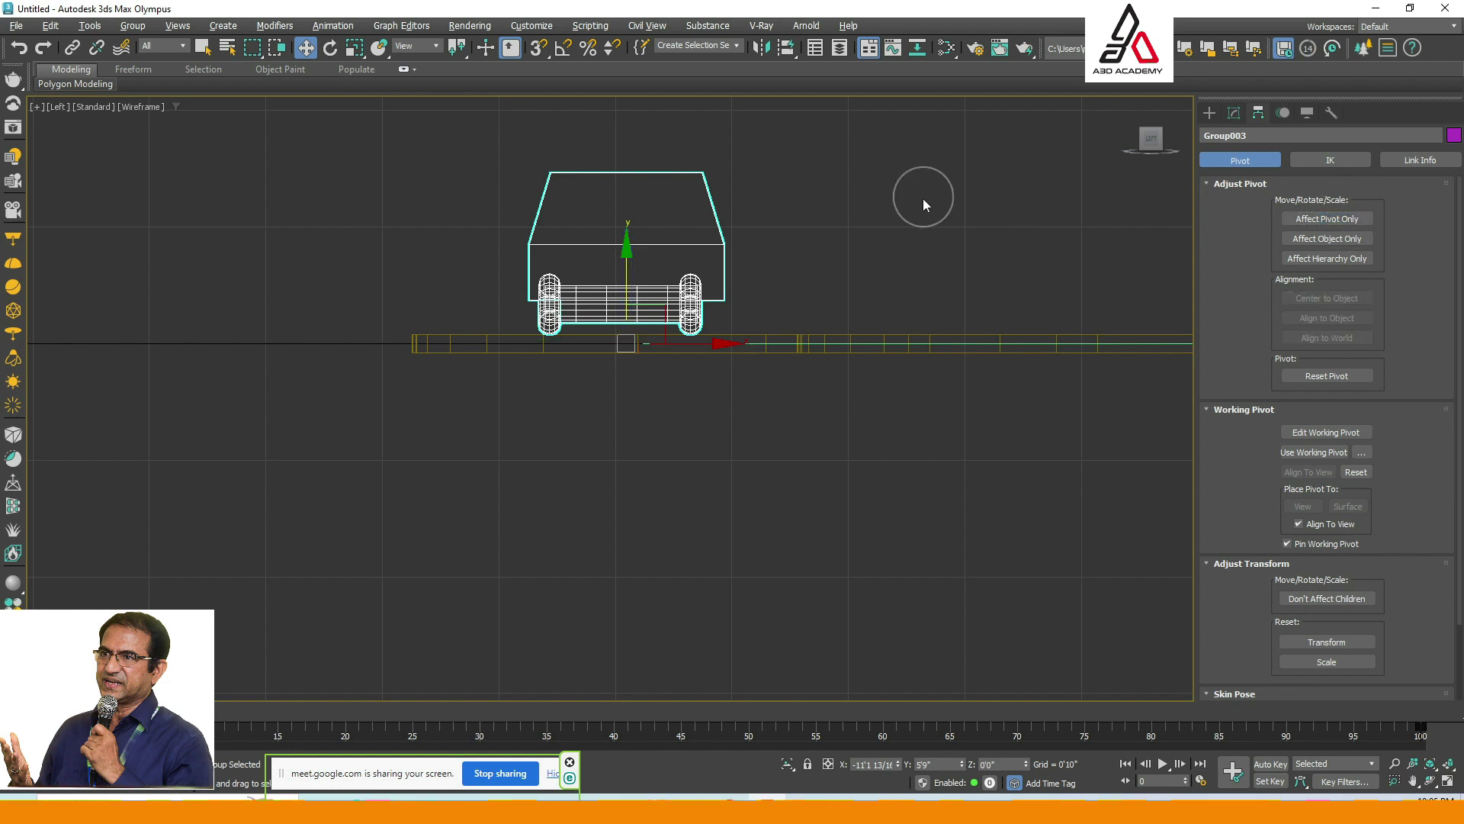
Reorient the perspective view and maximize it.
{"action": "left_click", "coordinate": [1448, 781]}
{"action": "middle_click_drag", "start_coordinate": [1008, 687], "coordinate": [701, 556], "text": "alt"}
{"action": "key", "text": "alt+w"}
{"action": "scroll", "coordinate": [702, 559], "scroll_direction": "down", "scroll_amount": 5}
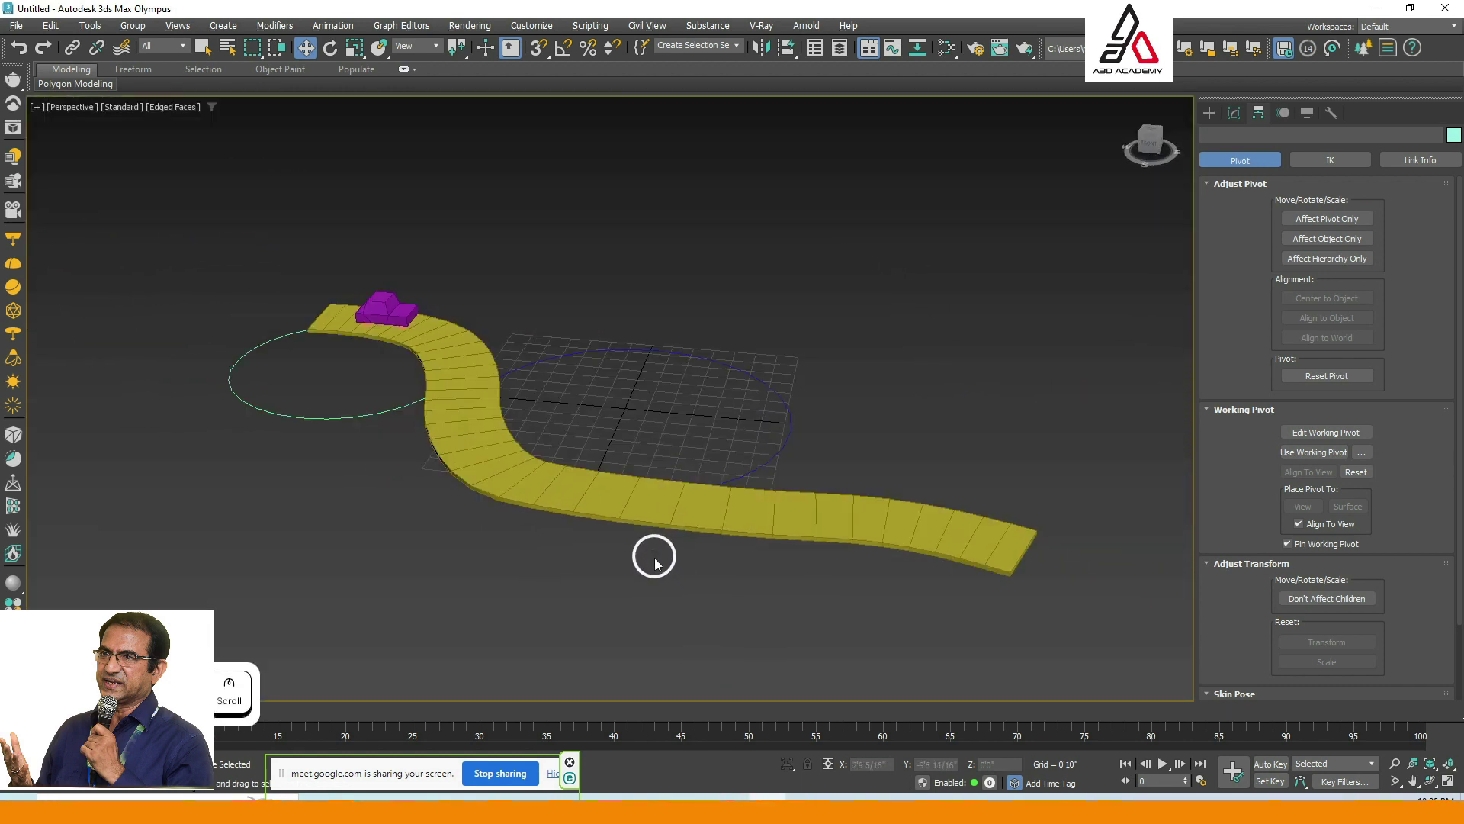
Play and stop the animation once to preview the car on the road.
{"action": "scroll", "coordinate": [650, 572], "scroll_direction": "up", "scroll_amount": 5}
{"action": "scroll", "coordinate": [660, 579], "scroll_direction": "down", "scroll_amount": 3}
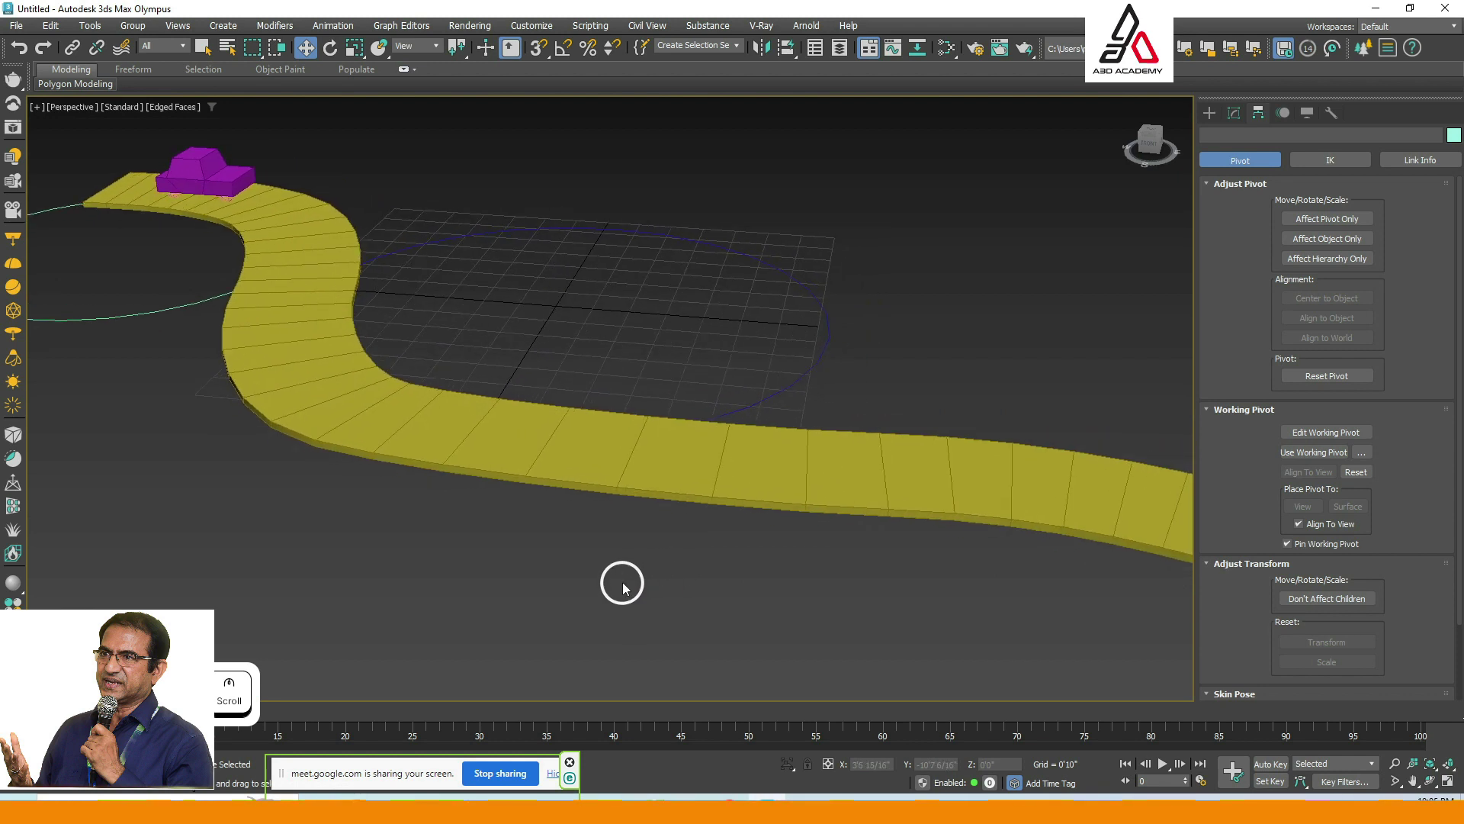
{"action": "scroll", "coordinate": [744, 568], "scroll_direction": "up", "scroll_amount": 3}
{"action": "scroll", "coordinate": [951, 611], "scroll_direction": "down", "scroll_amount": 2}
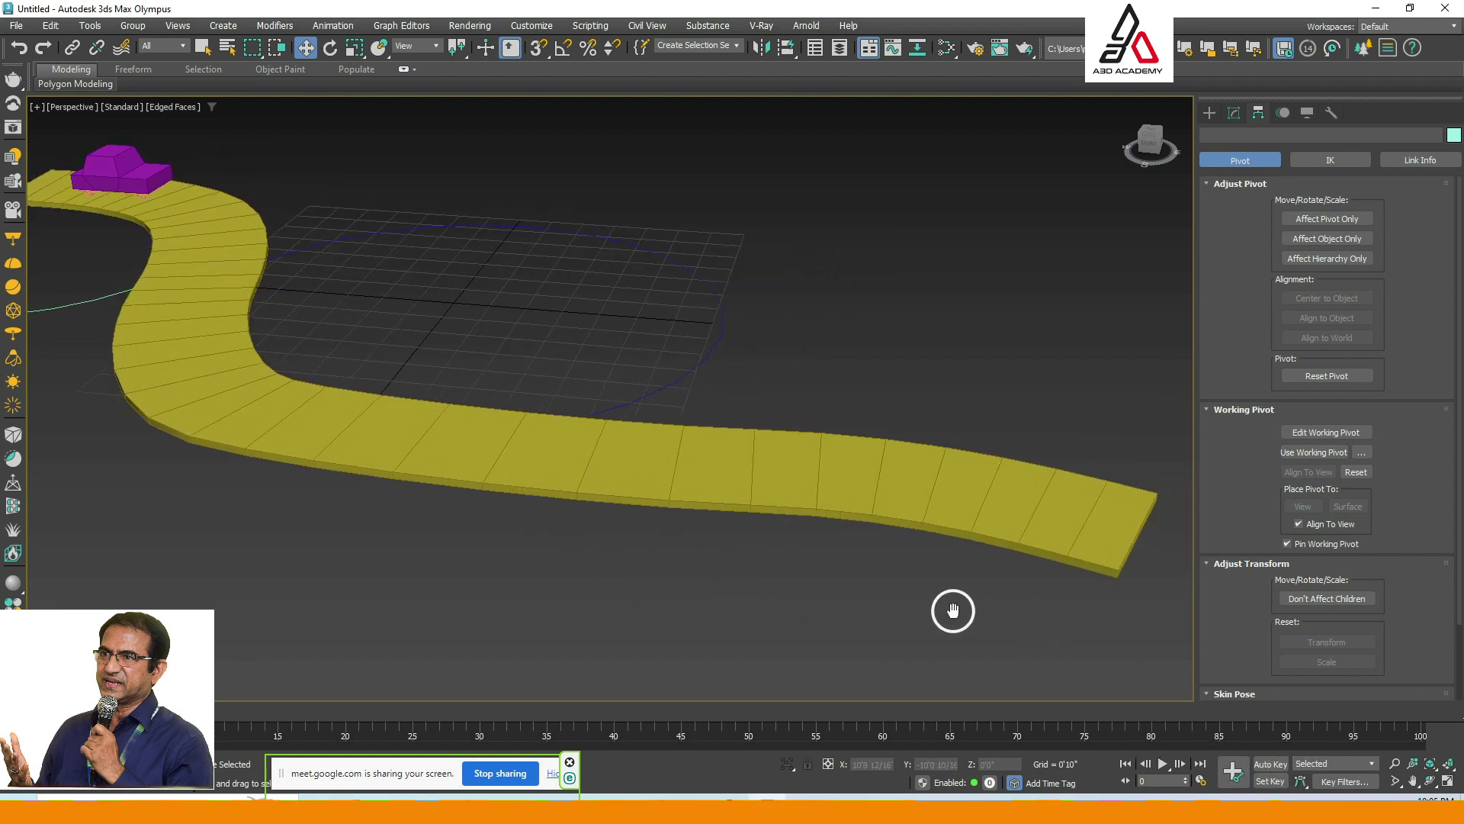
{"action": "scroll", "coordinate": [970, 620], "scroll_direction": "up", "scroll_amount": 2}
{"action": "left_click", "coordinate": [1162, 764]}
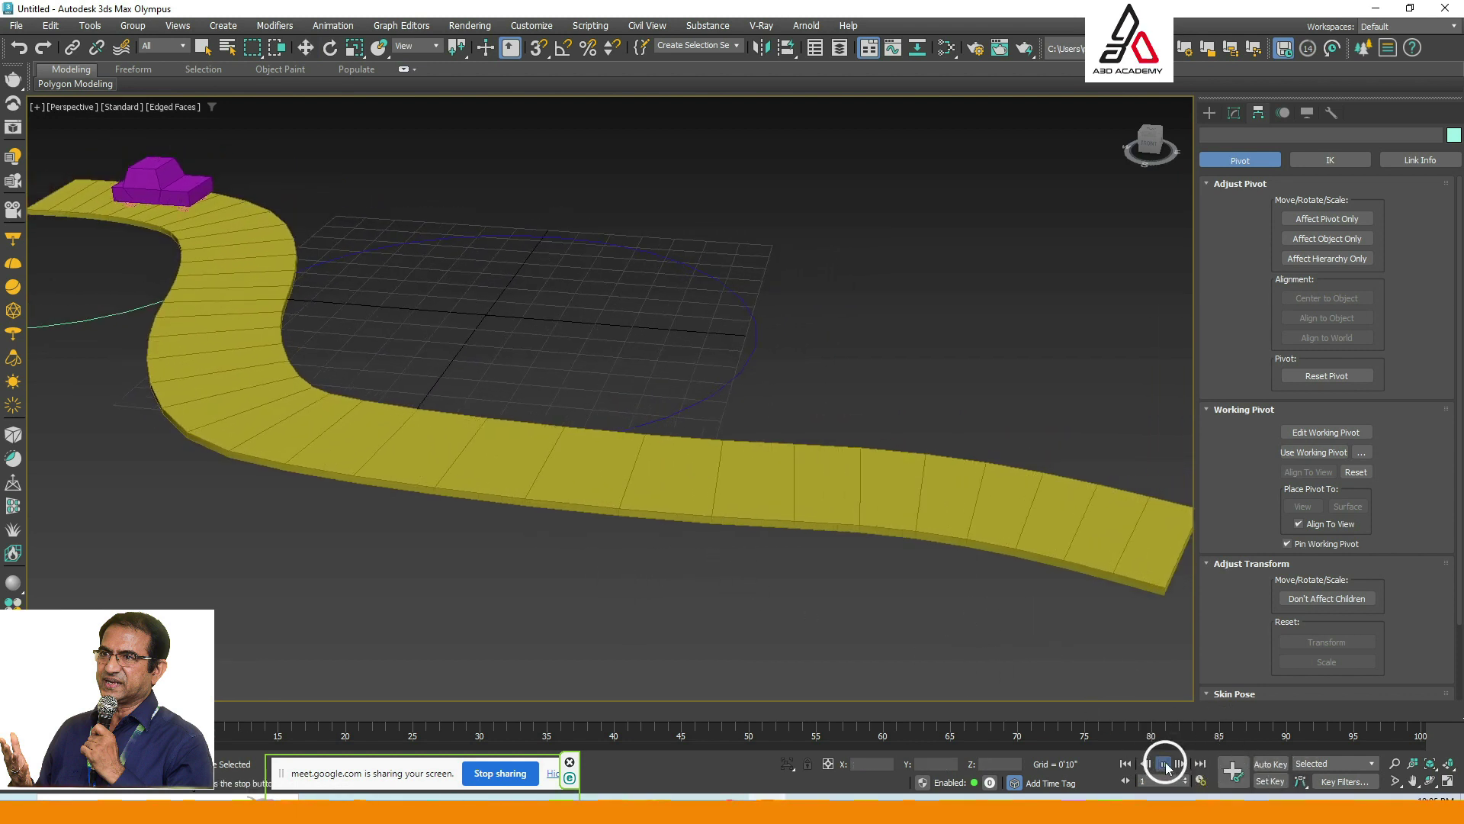
{"action": "left_click", "coordinate": [1162, 764]}
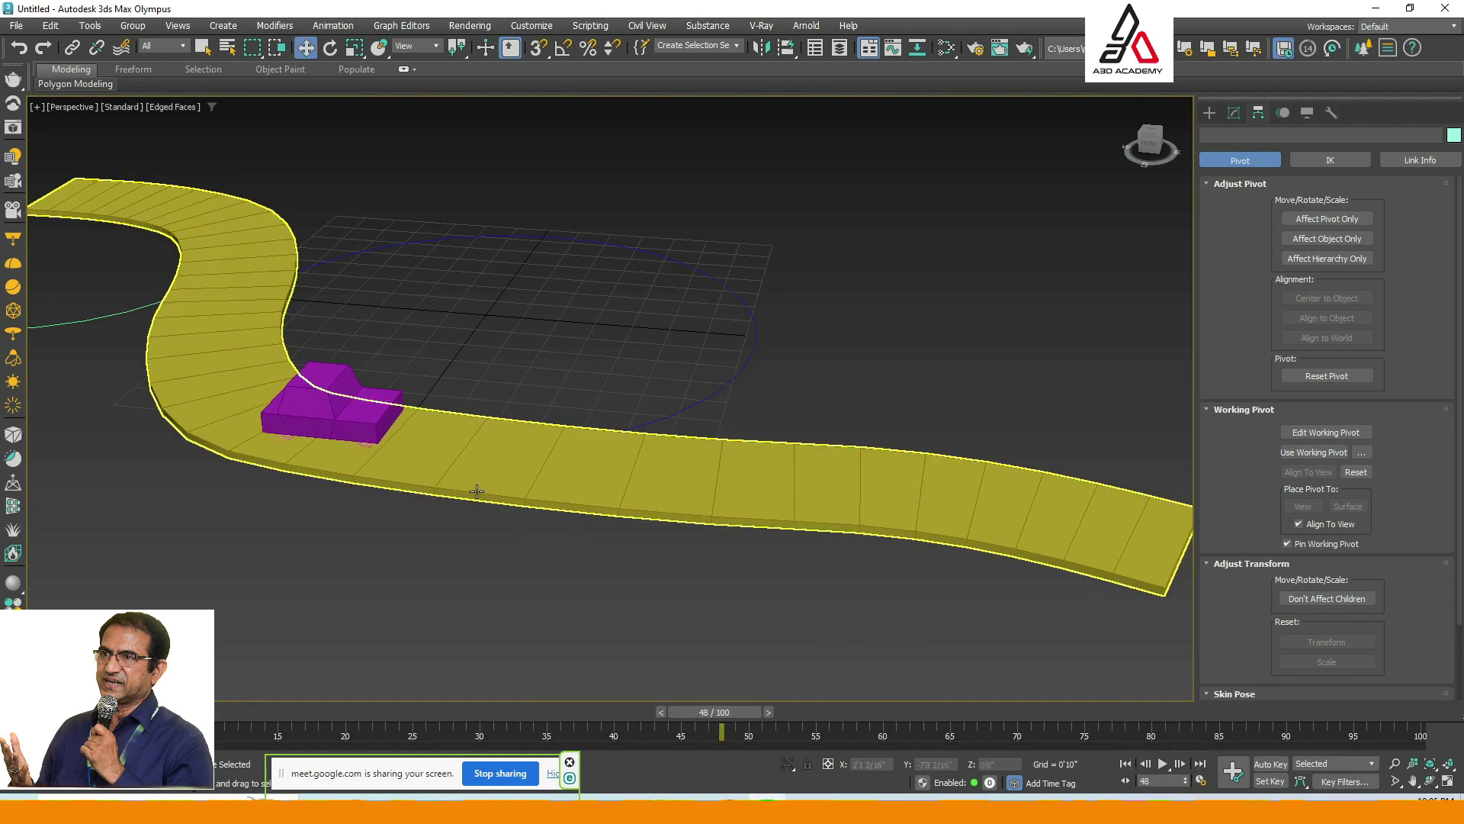
Reselect the car group, rewind to frame 0 and replay, stopping at frame 41.
{"action": "key", "text": "w"}
{"action": "left_click", "coordinate": [358, 438]}
{"action": "left_click", "coordinate": [344, 389]}
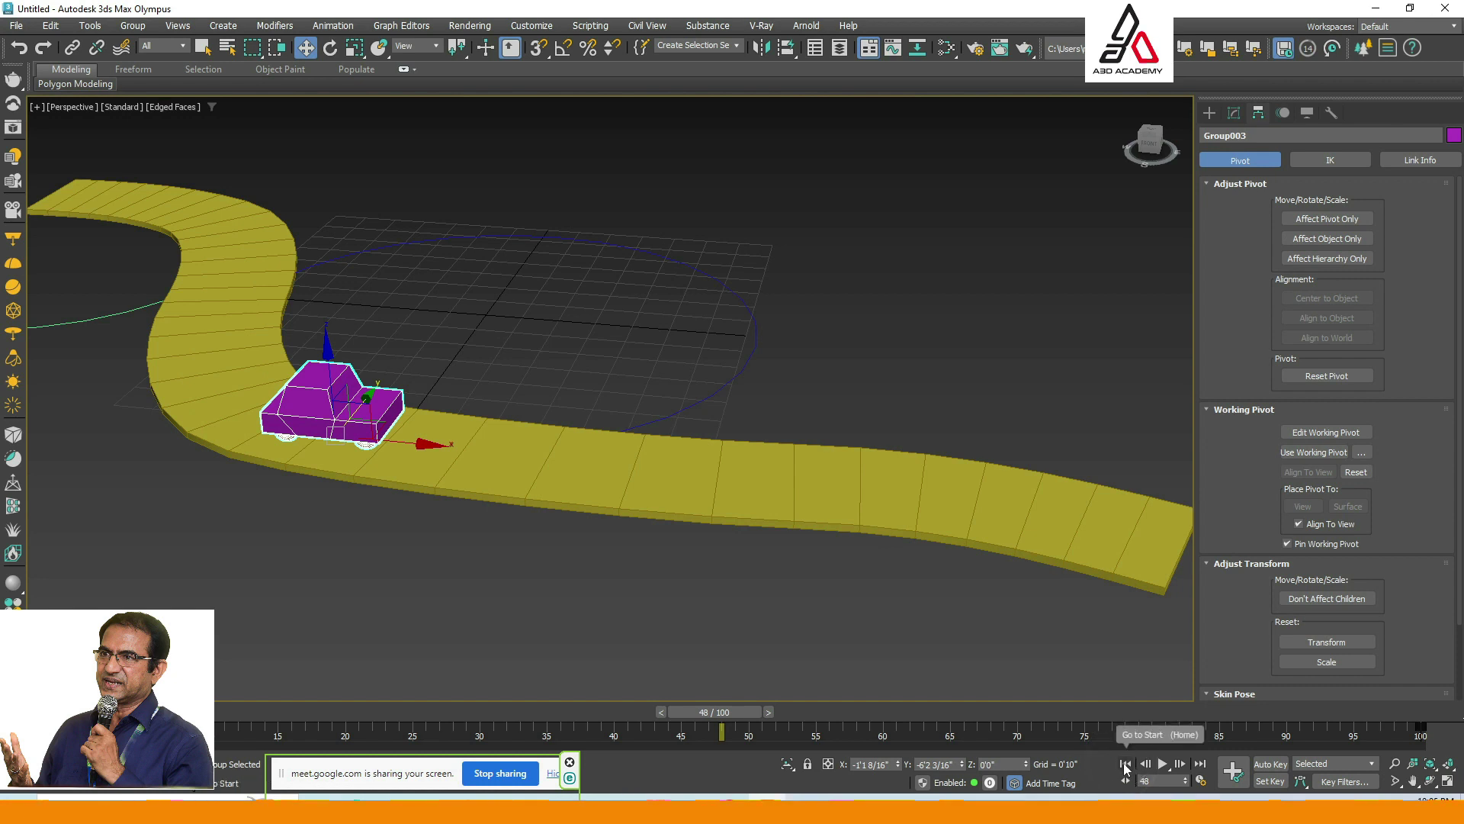
{"action": "left_click", "coordinate": [1123, 764]}
{"action": "left_click", "coordinate": [1162, 764]}
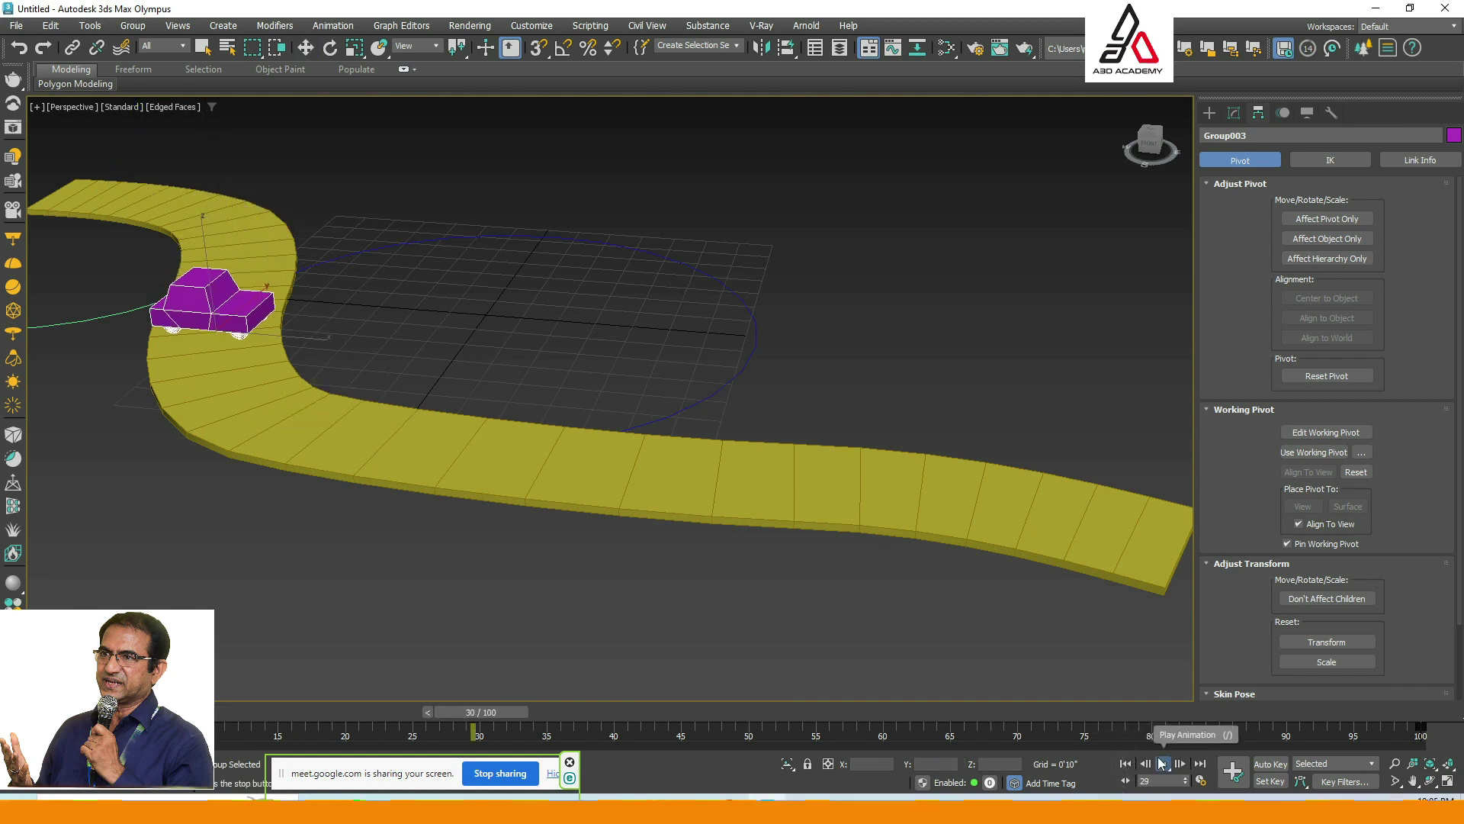
{"action": "left_click", "coordinate": [1162, 763]}
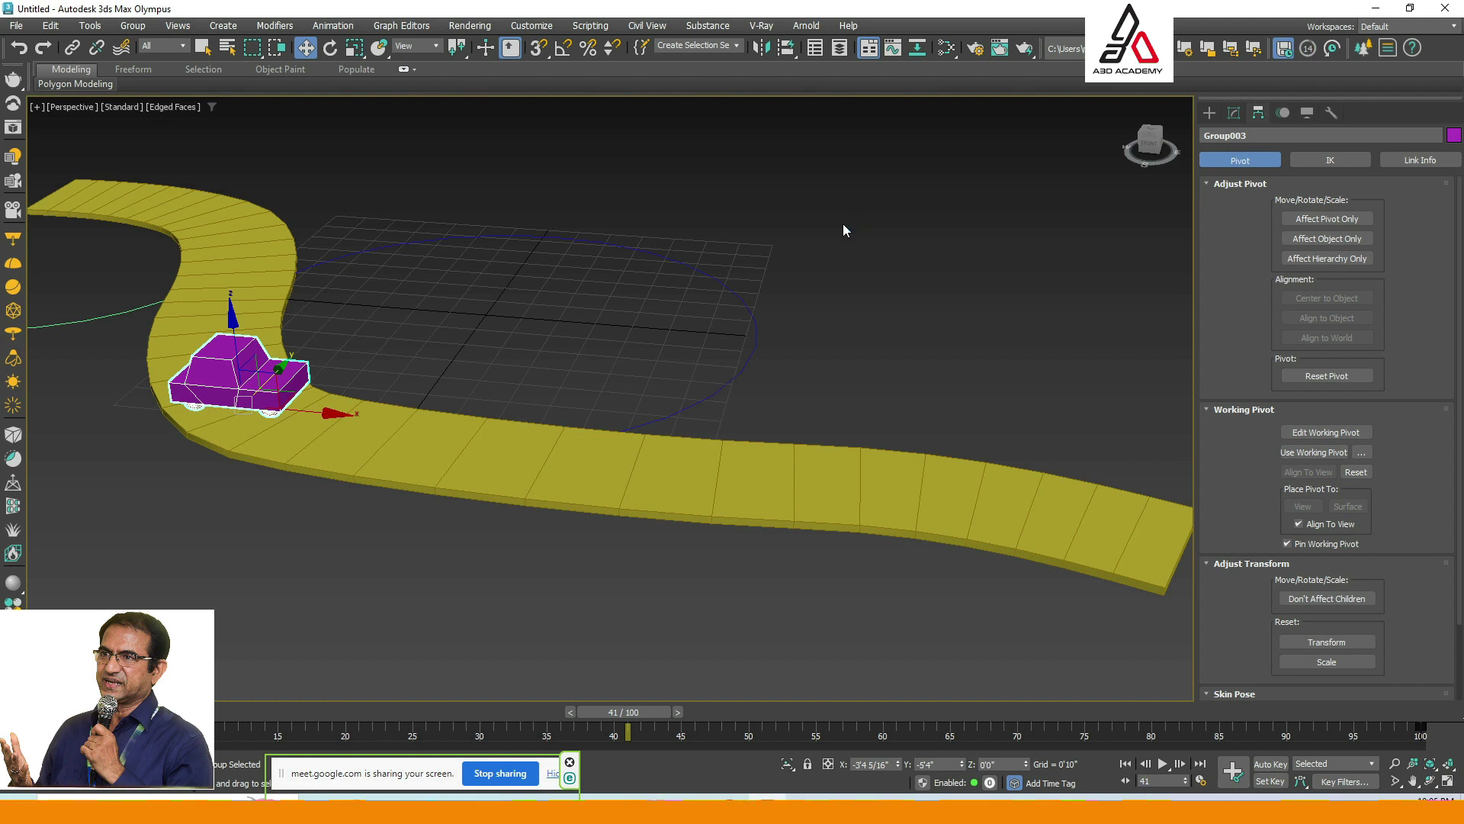
Enable the path constraint's follow option so the car turns along the road.
{"action": "left_click", "coordinate": [1286, 113]}
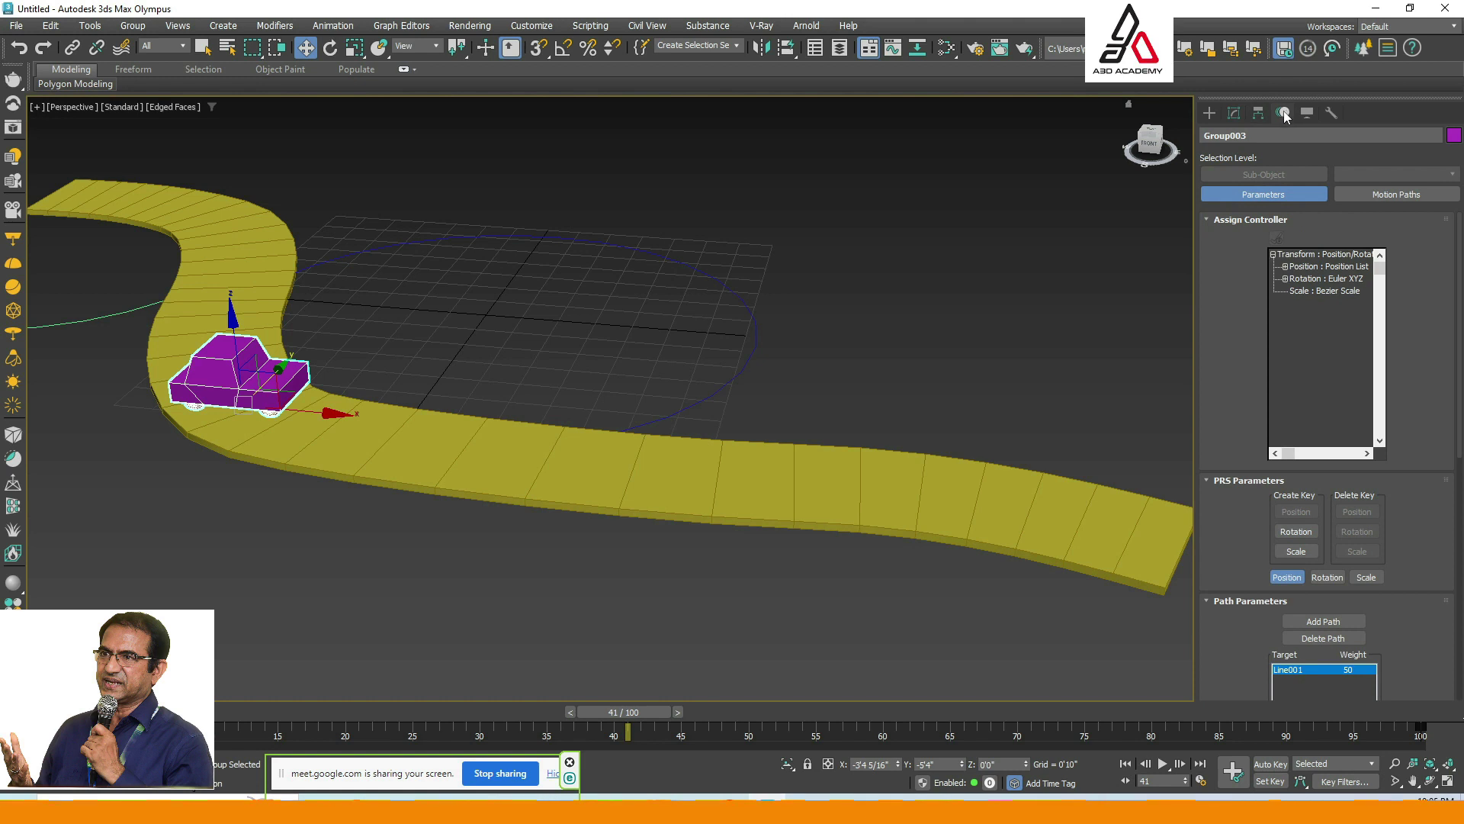
{"action": "scroll", "coordinate": [1248, 524], "scroll_direction": "down", "scroll_amount": 5}
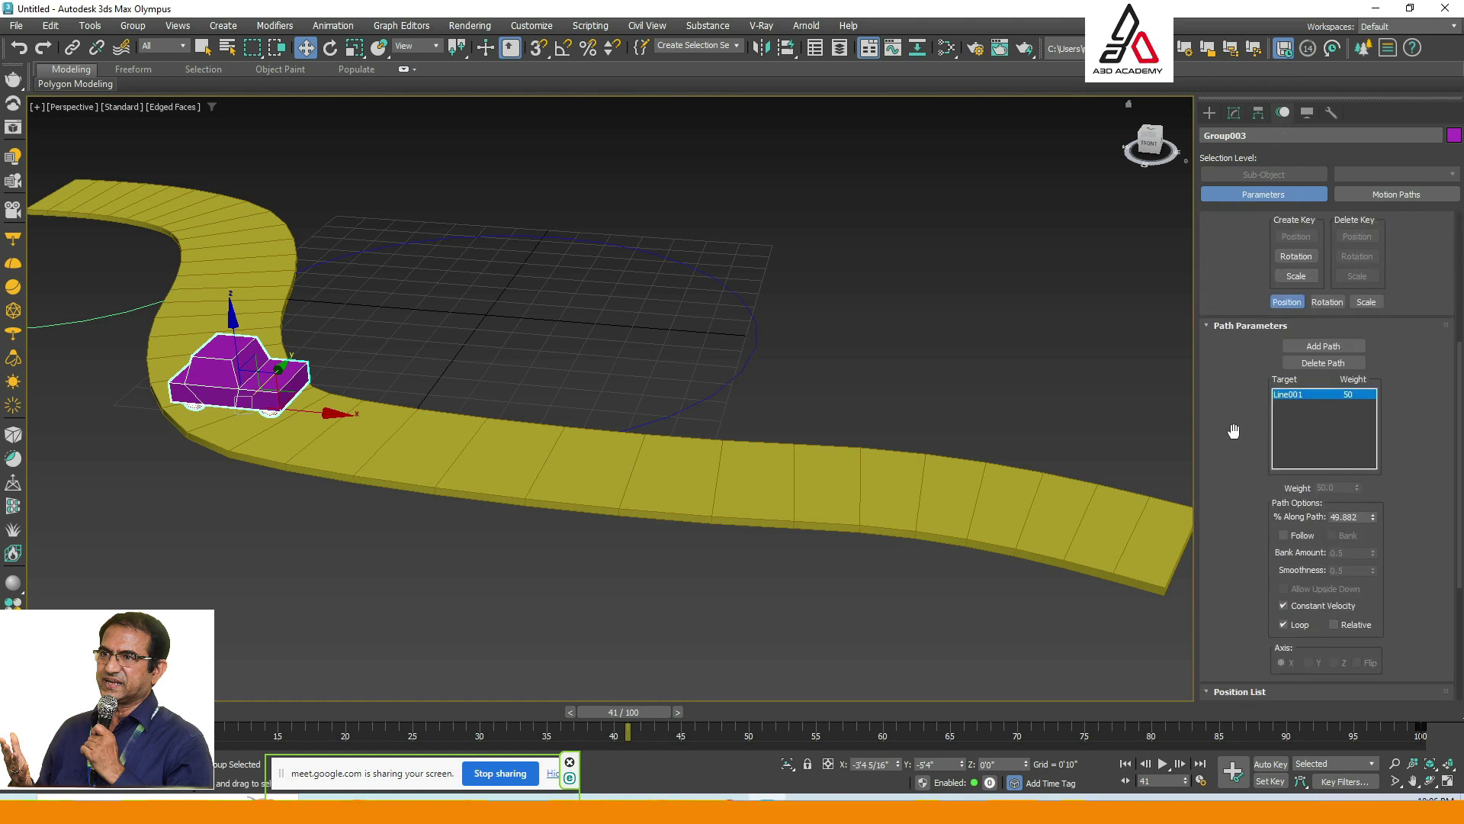
{"action": "left_click", "coordinate": [1286, 537]}
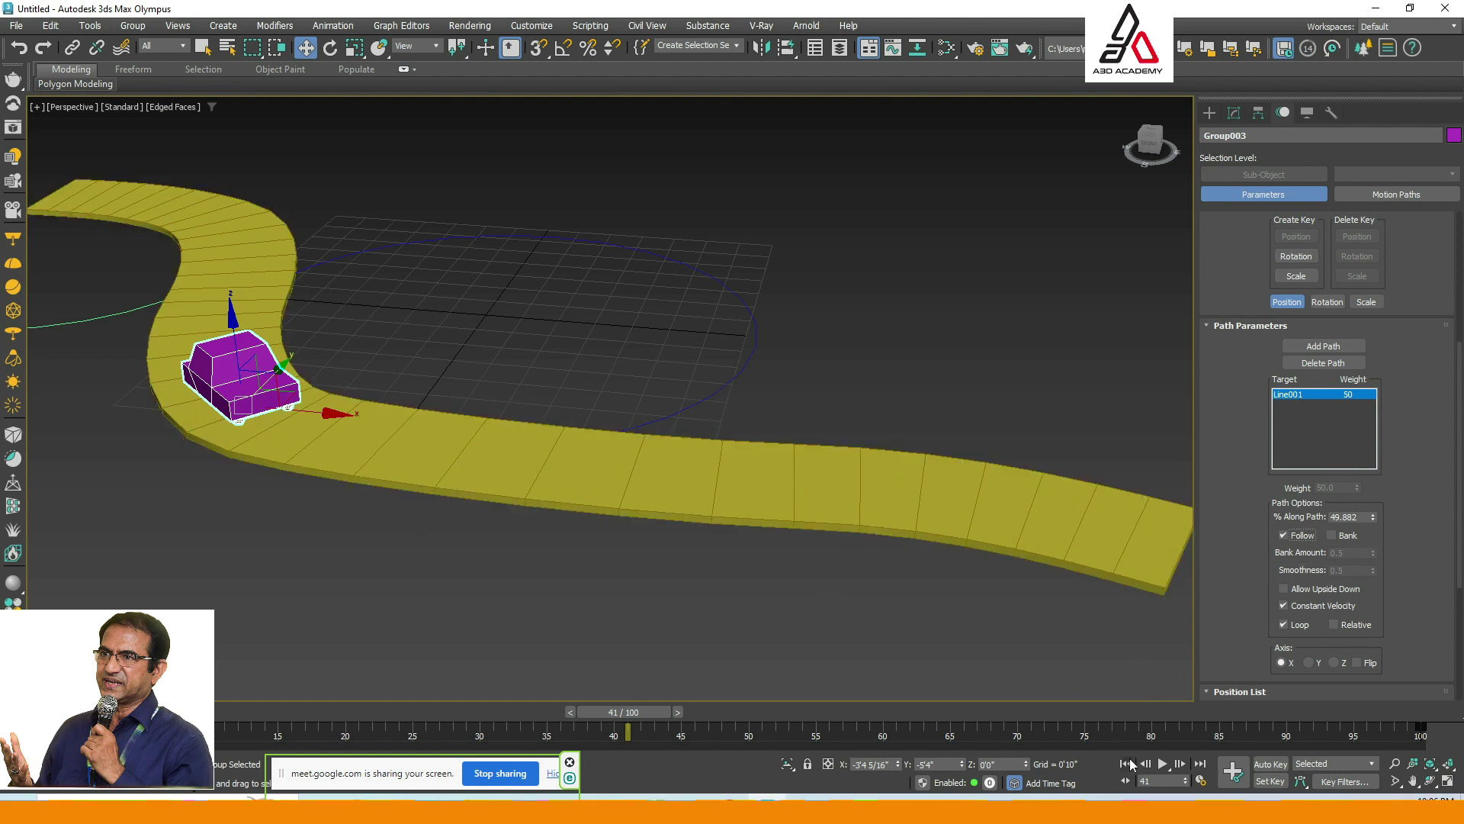
Rewind to frame 0 and play the animation, stopping at frame 16.
{"action": "left_click", "coordinate": [1127, 763]}
{"action": "left_click", "coordinate": [719, 304]}
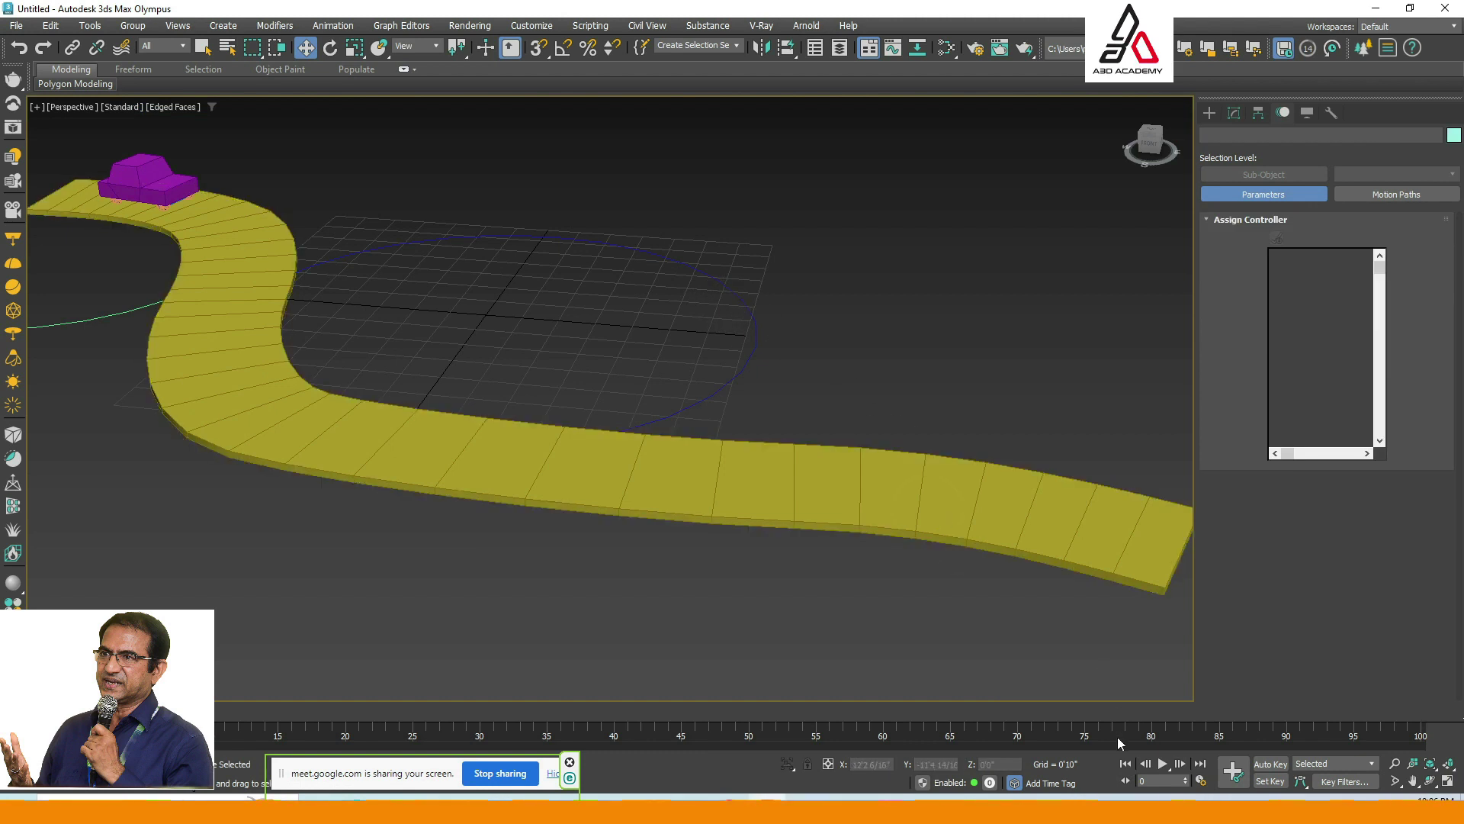
{"action": "left_click", "coordinate": [1160, 765]}
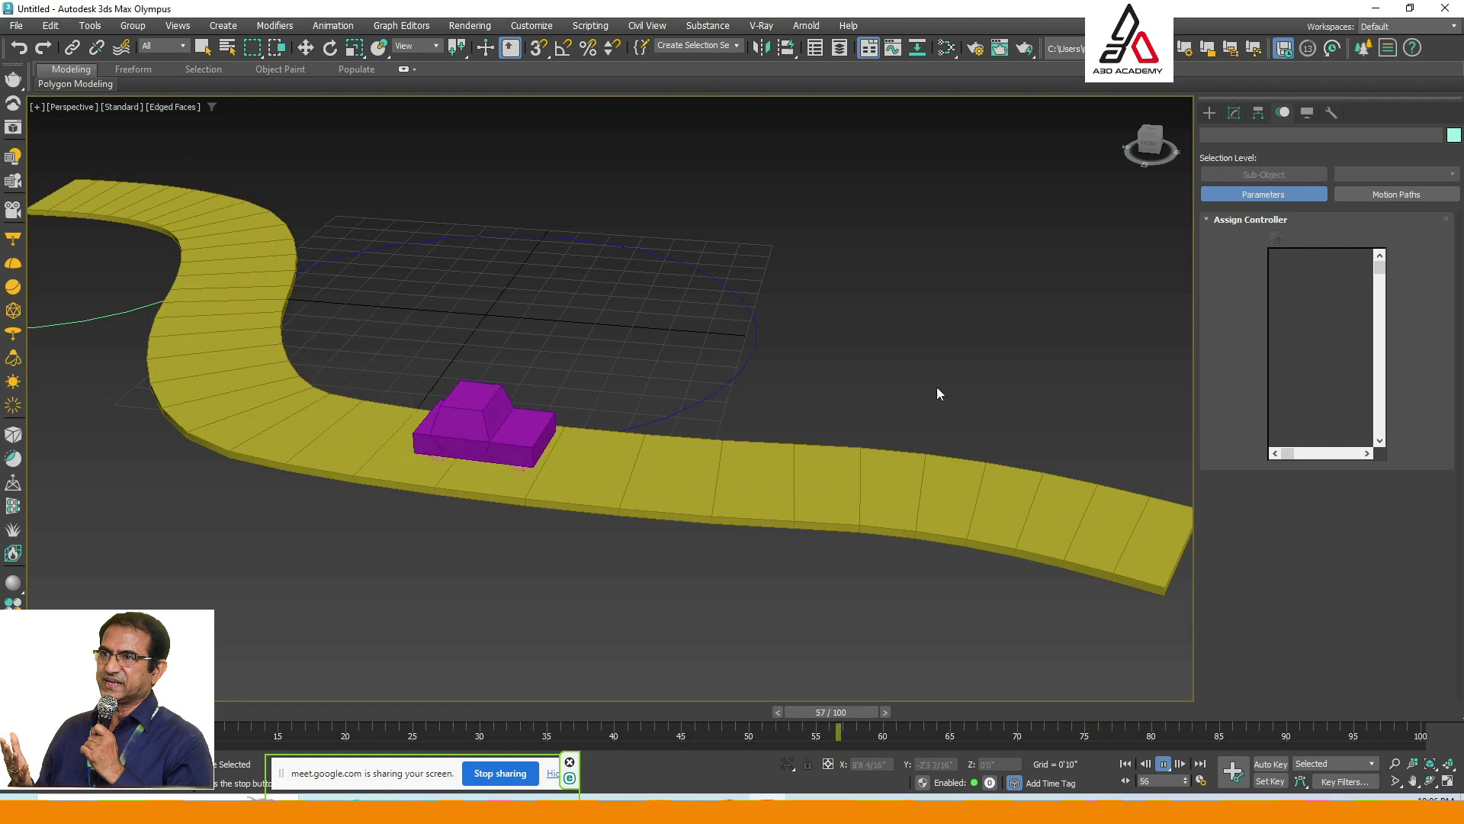
{"action": "left_click", "coordinate": [1164, 767]}
Select the road spline Line001 after reorienting the view.
{"action": "key", "text": "w"}
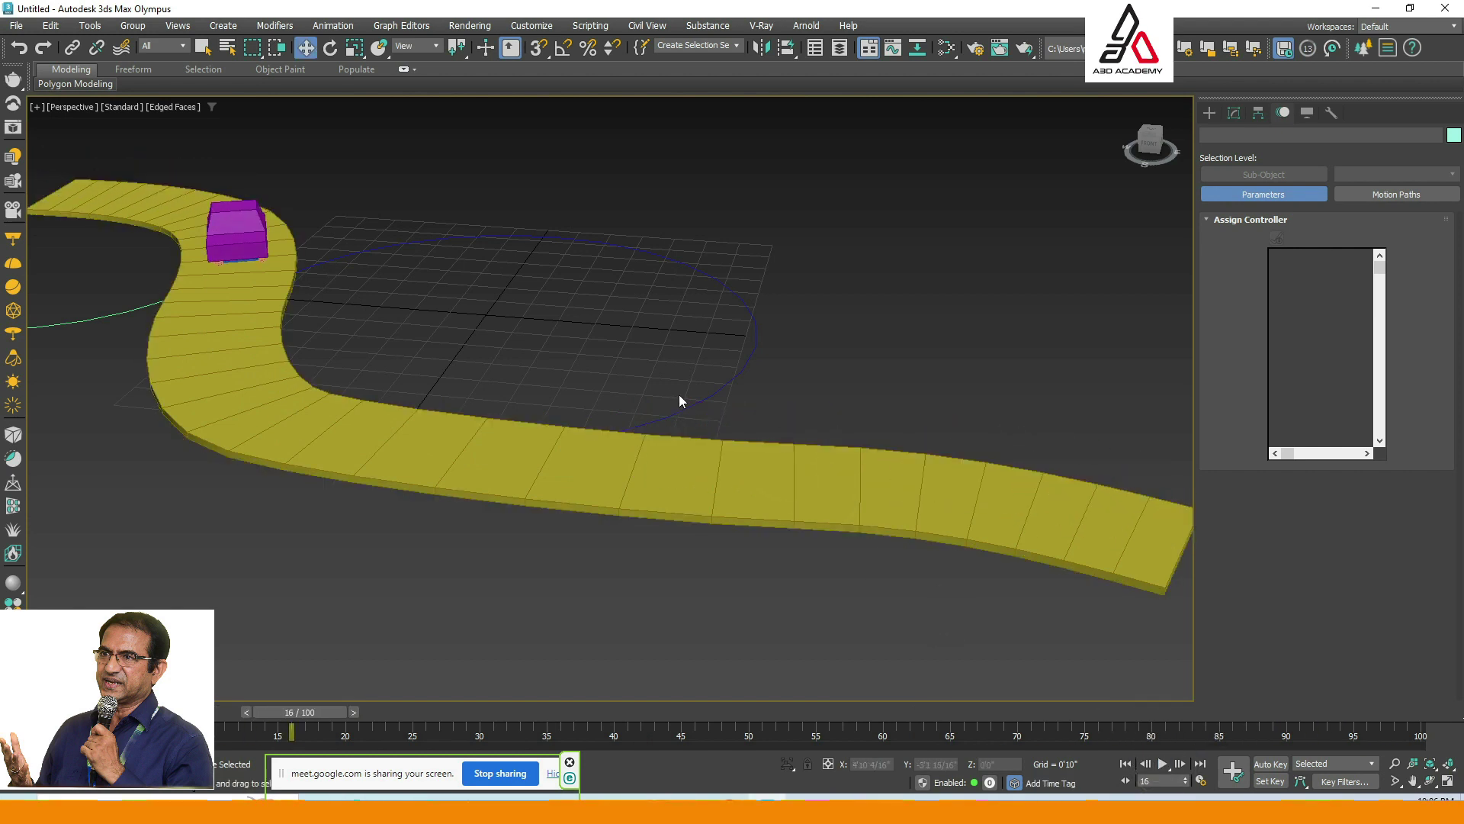
{"action": "middle_click_drag", "start_coordinate": [679, 395], "coordinate": [706, 369], "text": "alt"}
{"action": "scroll", "coordinate": [686, 369], "scroll_direction": "down", "scroll_amount": 5}
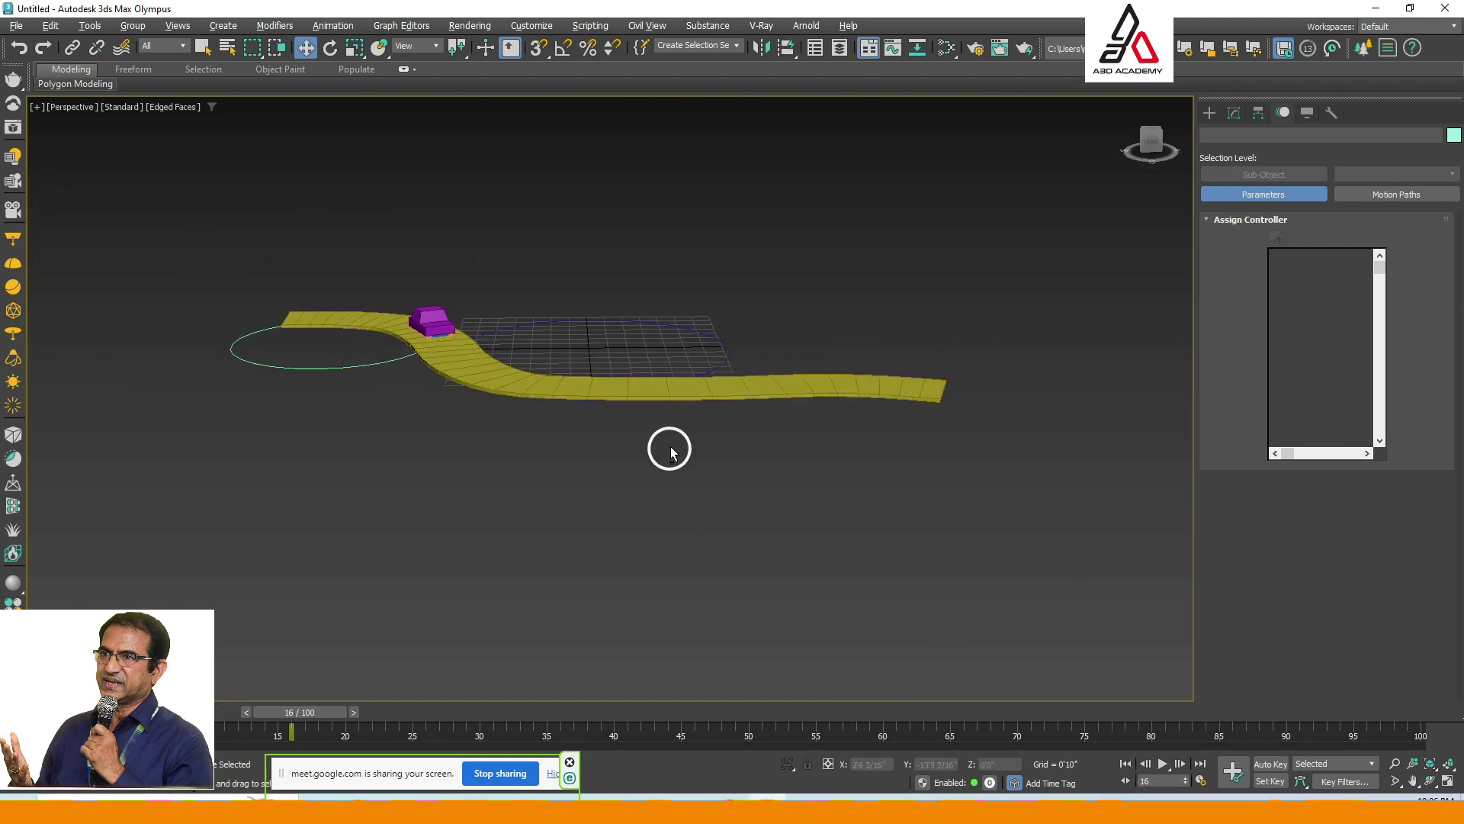
{"action": "left_click", "coordinate": [678, 384]}
{"action": "middle_click_drag", "start_coordinate": [687, 408], "coordinate": [595, 460], "text": "alt"}
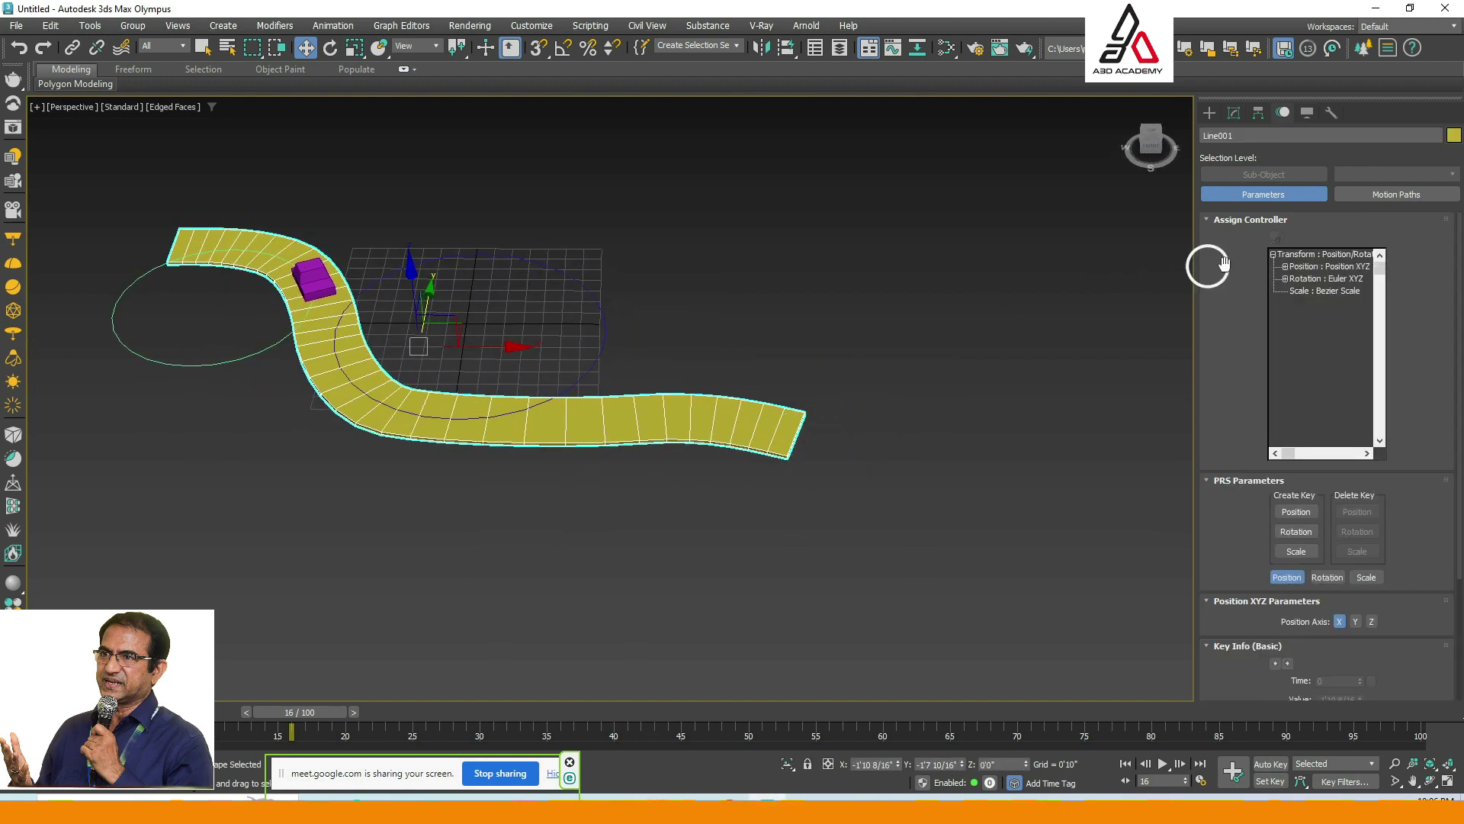
Open Line001 in the Modify panel and switch between its Vertex and Line levels.
{"action": "left_click", "coordinate": [1233, 112]}
{"action": "left_click", "coordinate": [1246, 188]}
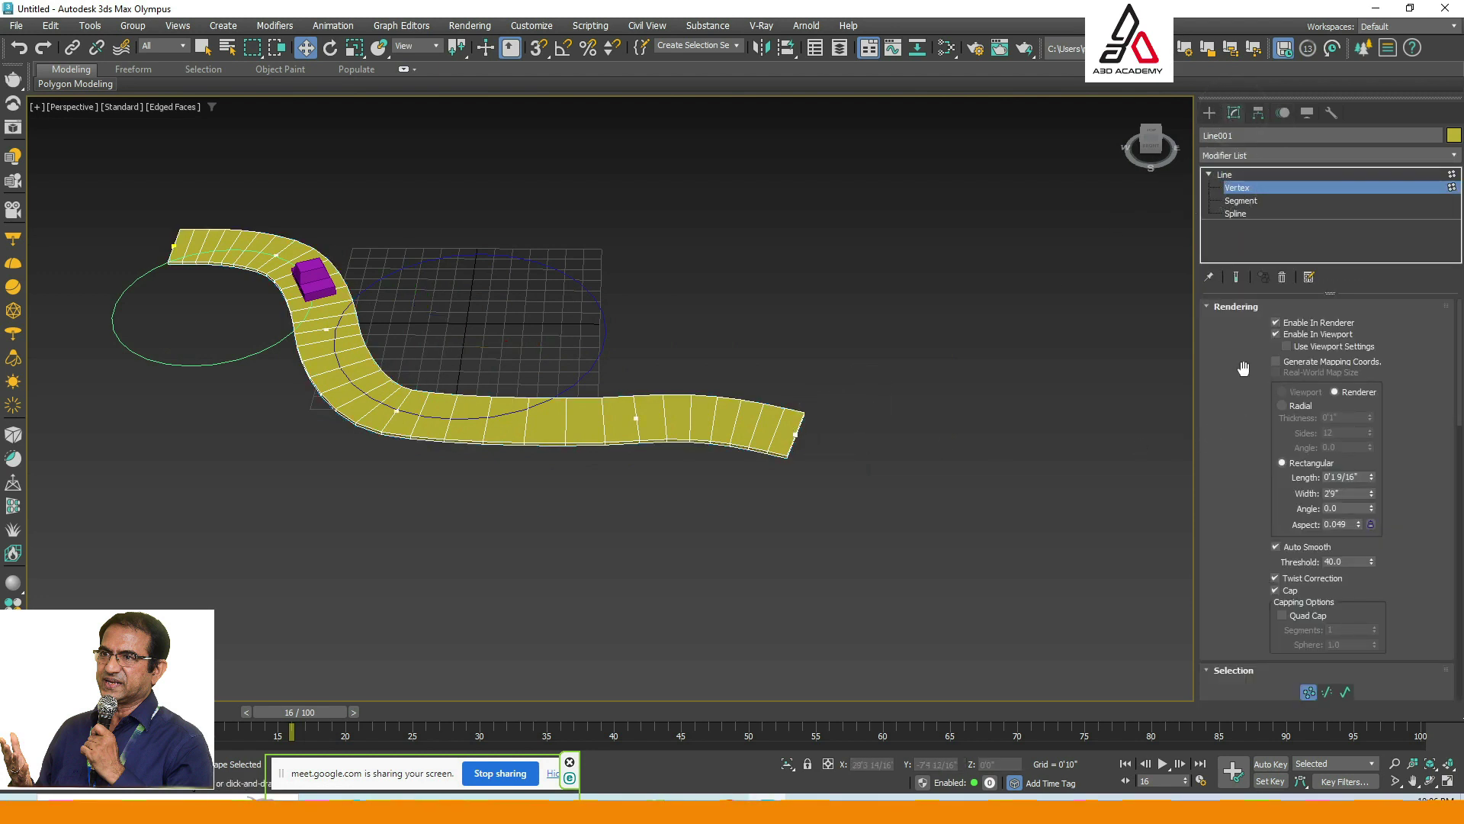
{"action": "left_click", "coordinate": [1229, 527]}
{"action": "mouse_move", "coordinate": [1228, 528]}
{"action": "left_mouse_down"}
{"action": "mouse_move", "coordinate": [1235, 392]}
{"action": "mouse_move", "coordinate": [1234, 577]}
{"action": "mouse_move", "coordinate": [1244, 513]}
{"action": "left_mouse_up"}
{"action": "left_click", "coordinate": [1224, 175]}
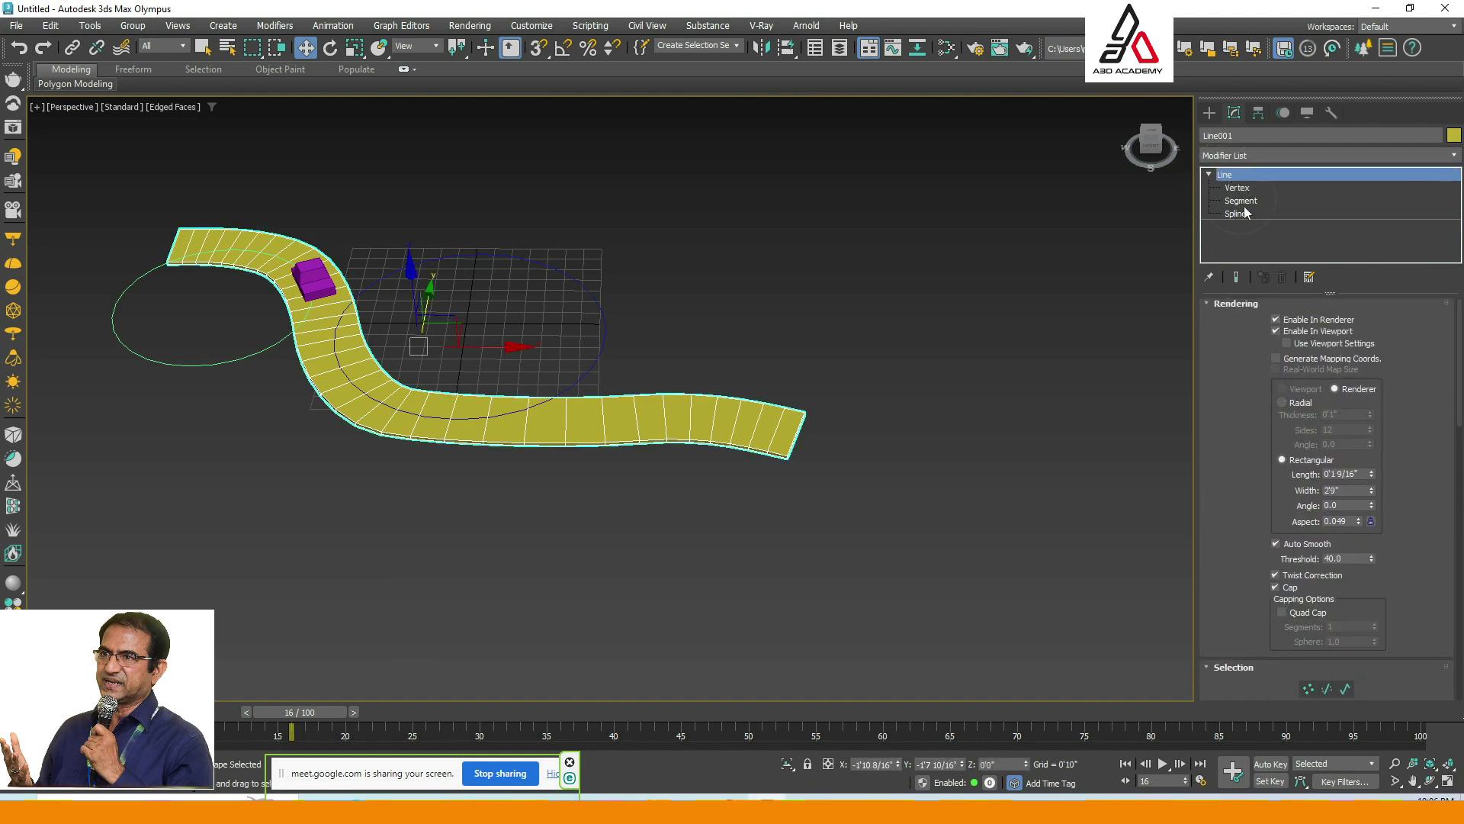
{"action": "left_click_drag", "start_coordinate": [1236, 378], "coordinate": [1239, 180]}
{"action": "left_click_drag", "start_coordinate": [1223, 577], "coordinate": [1210, 297]}
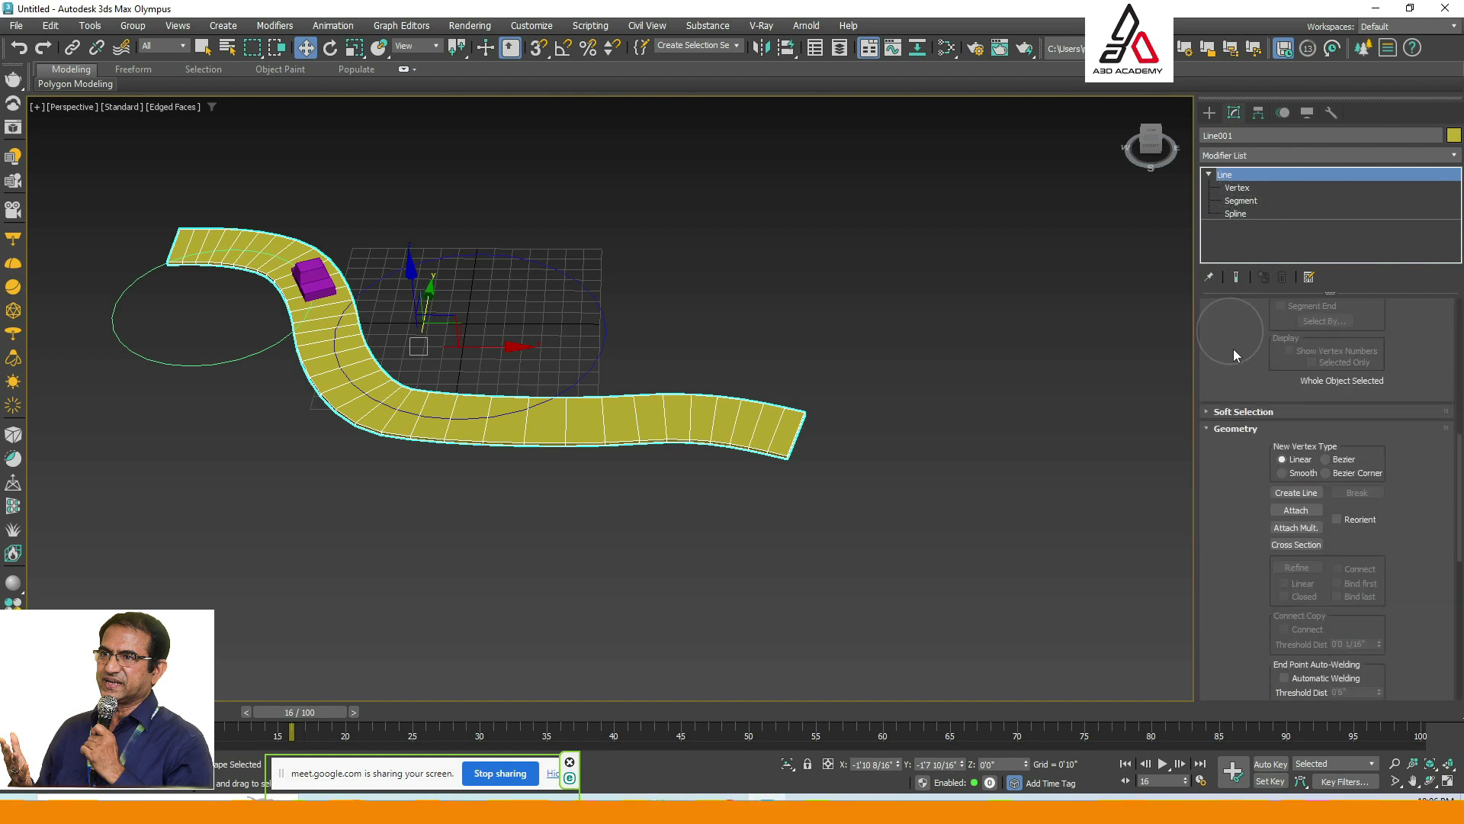
{"action": "scroll", "coordinate": [1219, 445], "scroll_direction": "up", "scroll_amount": 5}
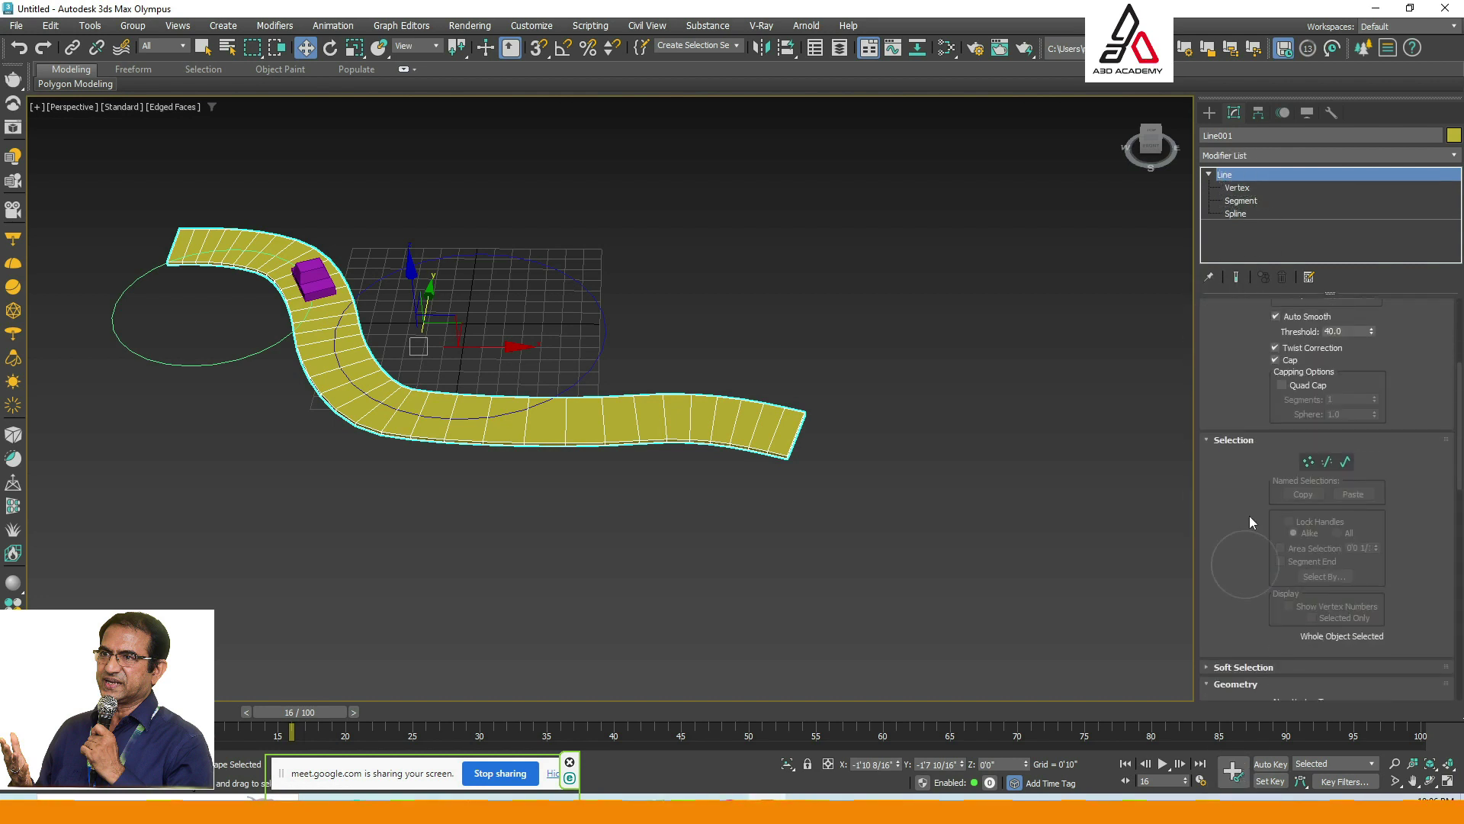
{"action": "scroll", "coordinate": [1217, 311], "scroll_direction": "up", "scroll_amount": 3}
At Vertex level, select and then deselect the road's end vertex.
{"action": "left_click", "coordinate": [1237, 187]}
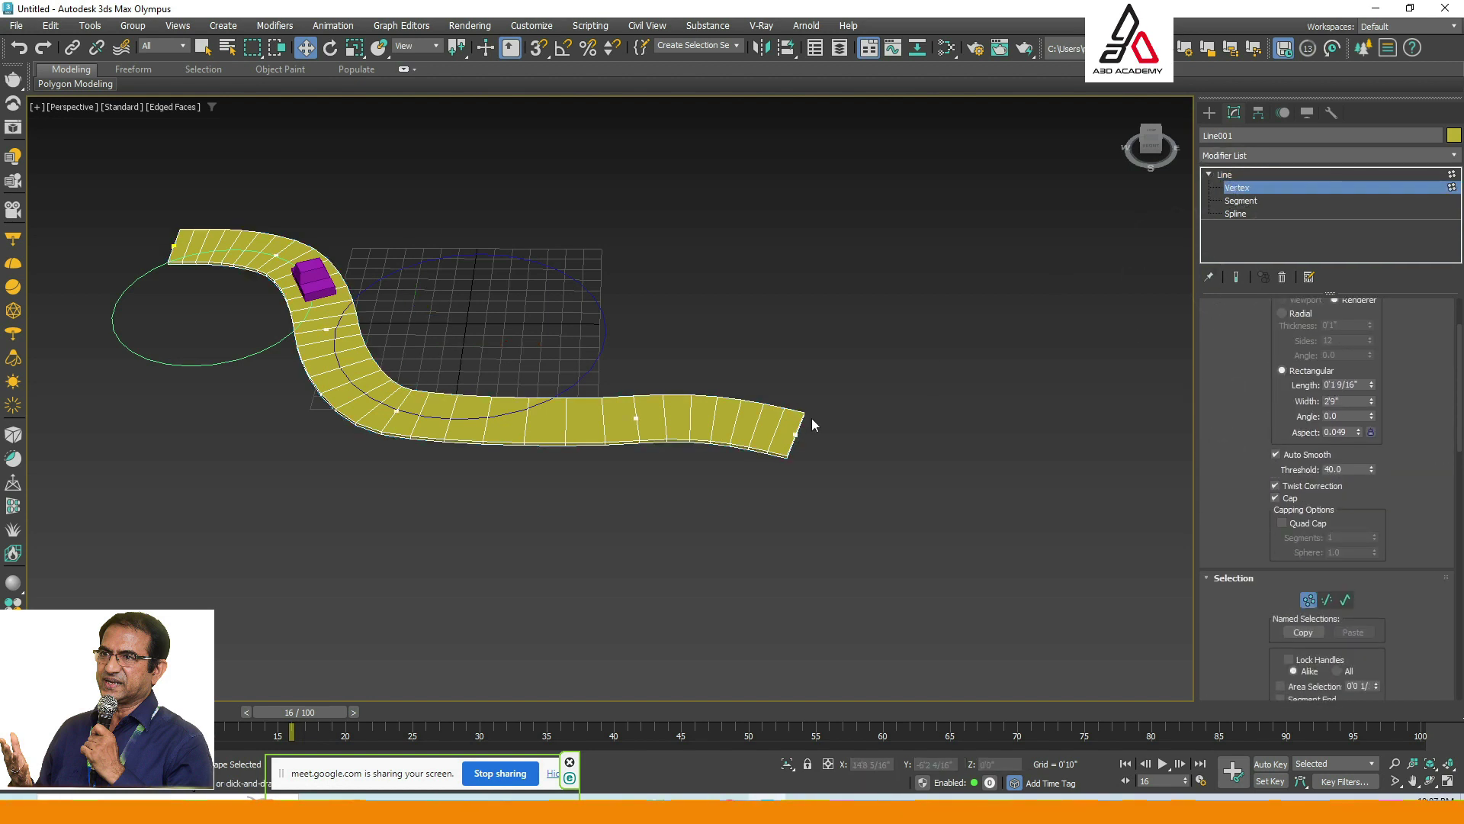
{"action": "left_click", "coordinate": [794, 434]}
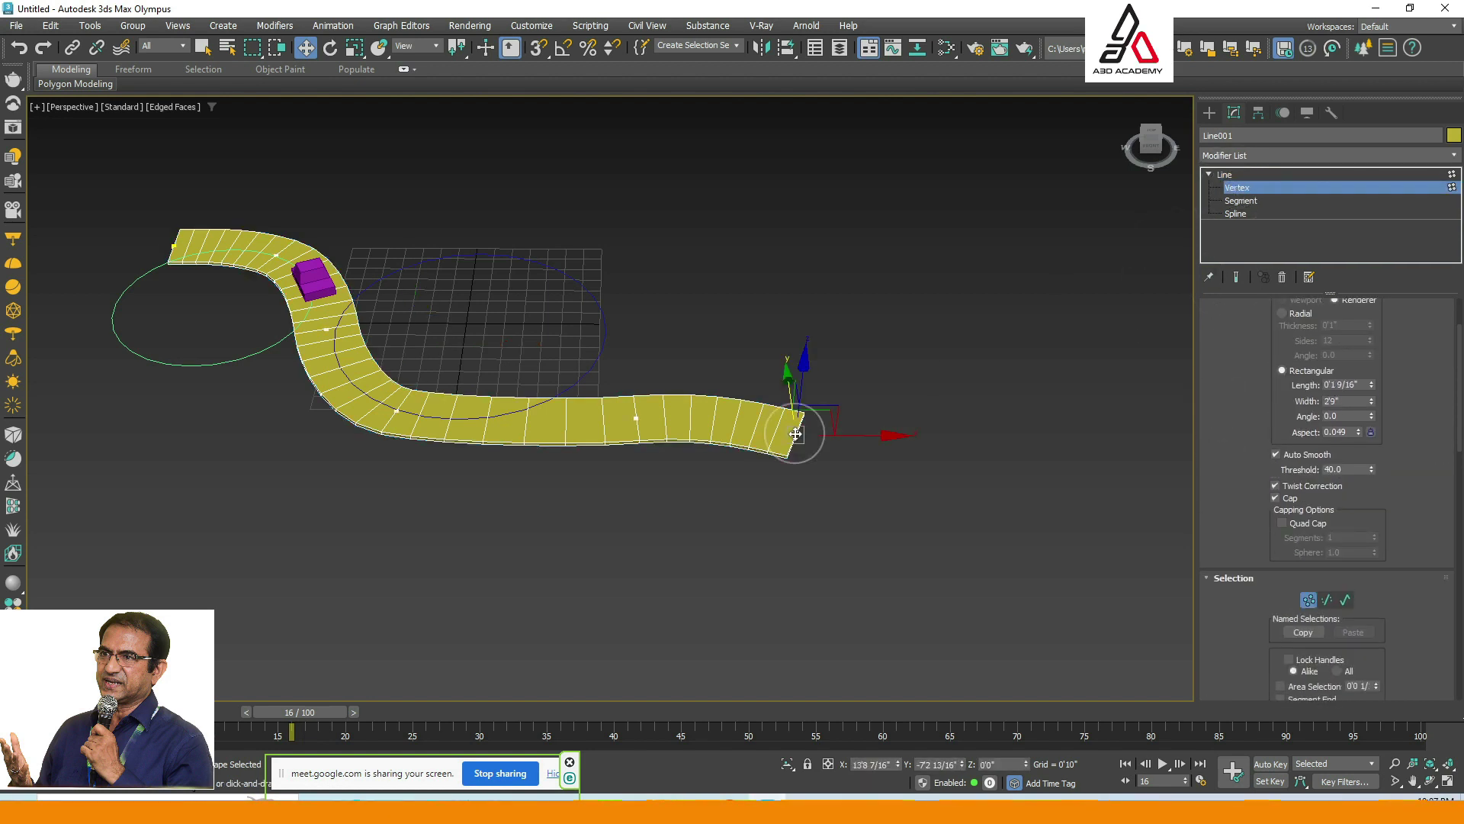
{"action": "left_click", "coordinate": [947, 466]}
{"action": "left_click", "coordinate": [1210, 113]}
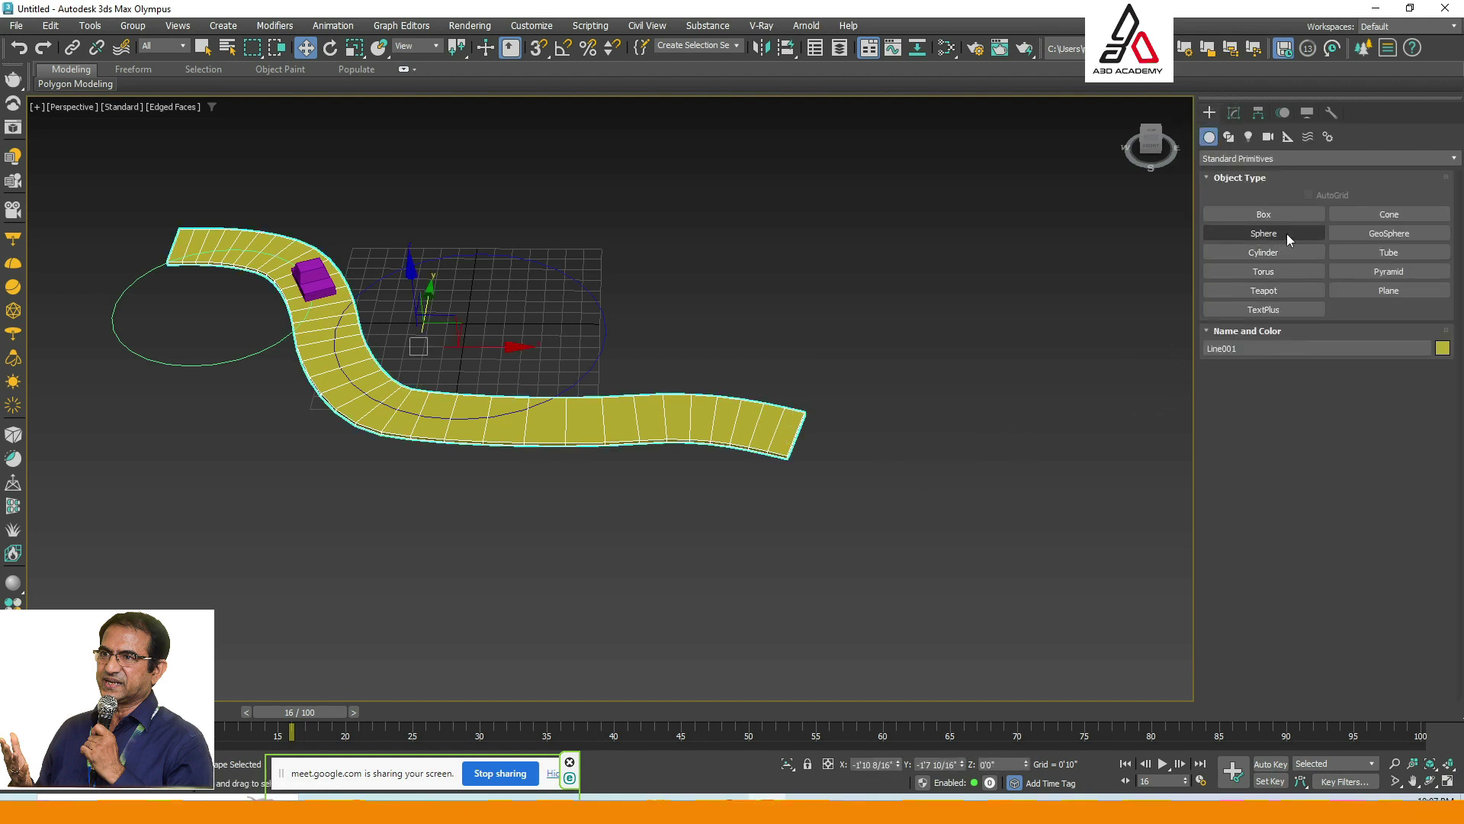
Start a Line at the road's end with Start New Shape off, then cancel it.
{"action": "left_click", "coordinate": [1229, 138]}
{"action": "left_click", "coordinate": [1257, 233]}
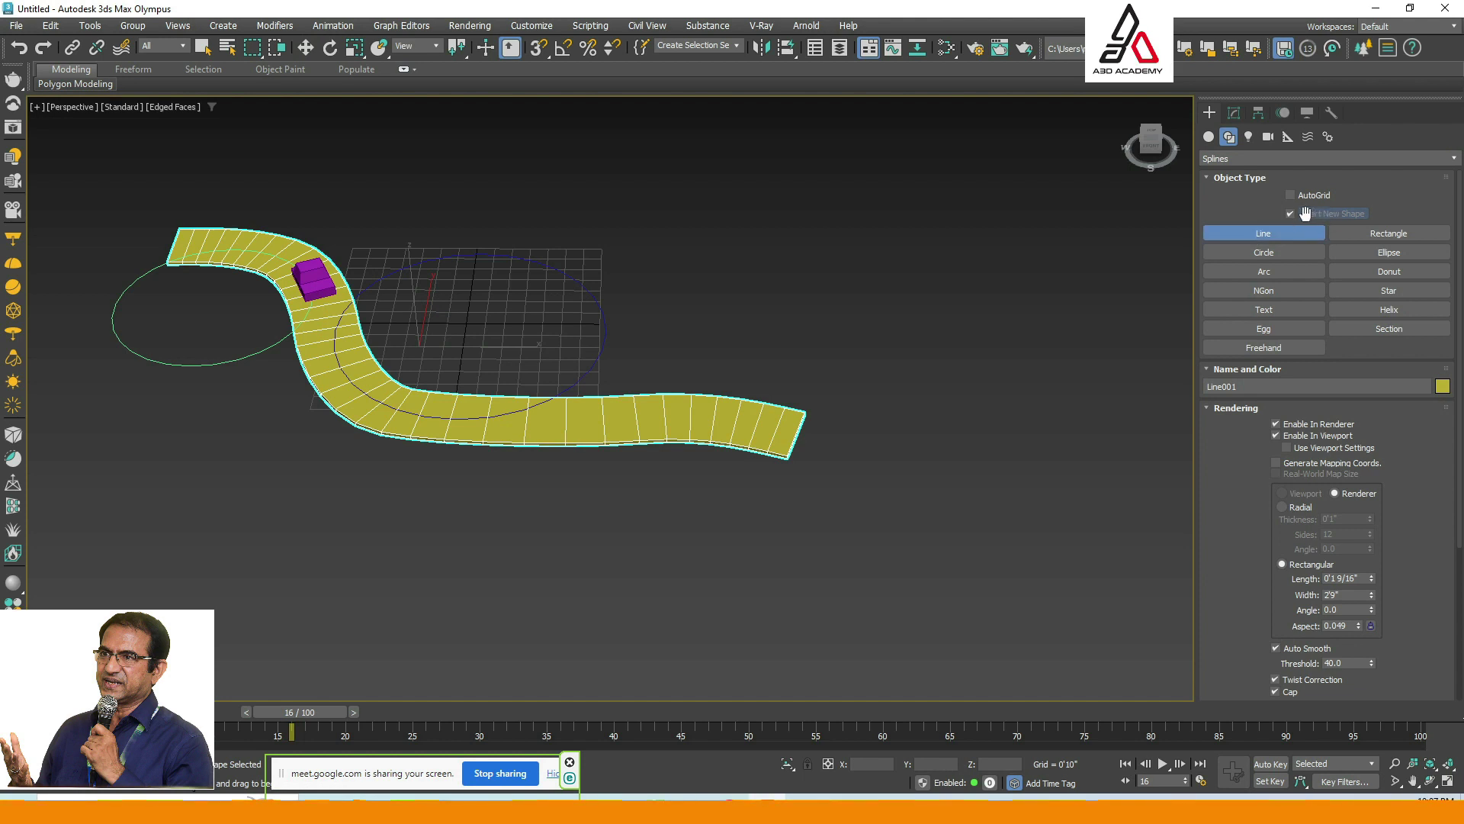
{"action": "left_click", "coordinate": [1288, 213]}
{"action": "left_click", "coordinate": [794, 434]}
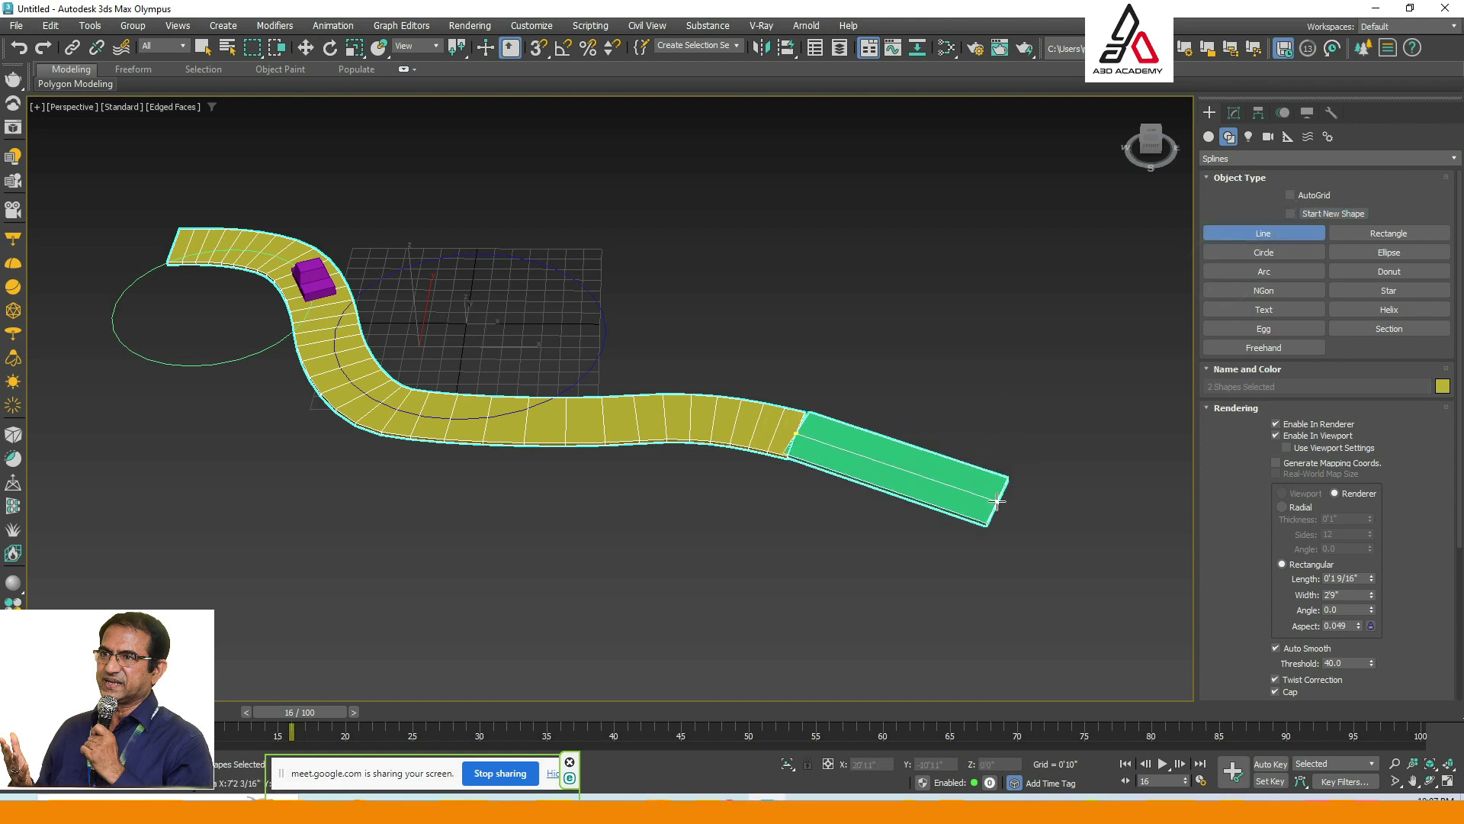
{"action": "right_click", "coordinate": [993, 483]}
{"action": "right_click", "coordinate": [833, 438]}
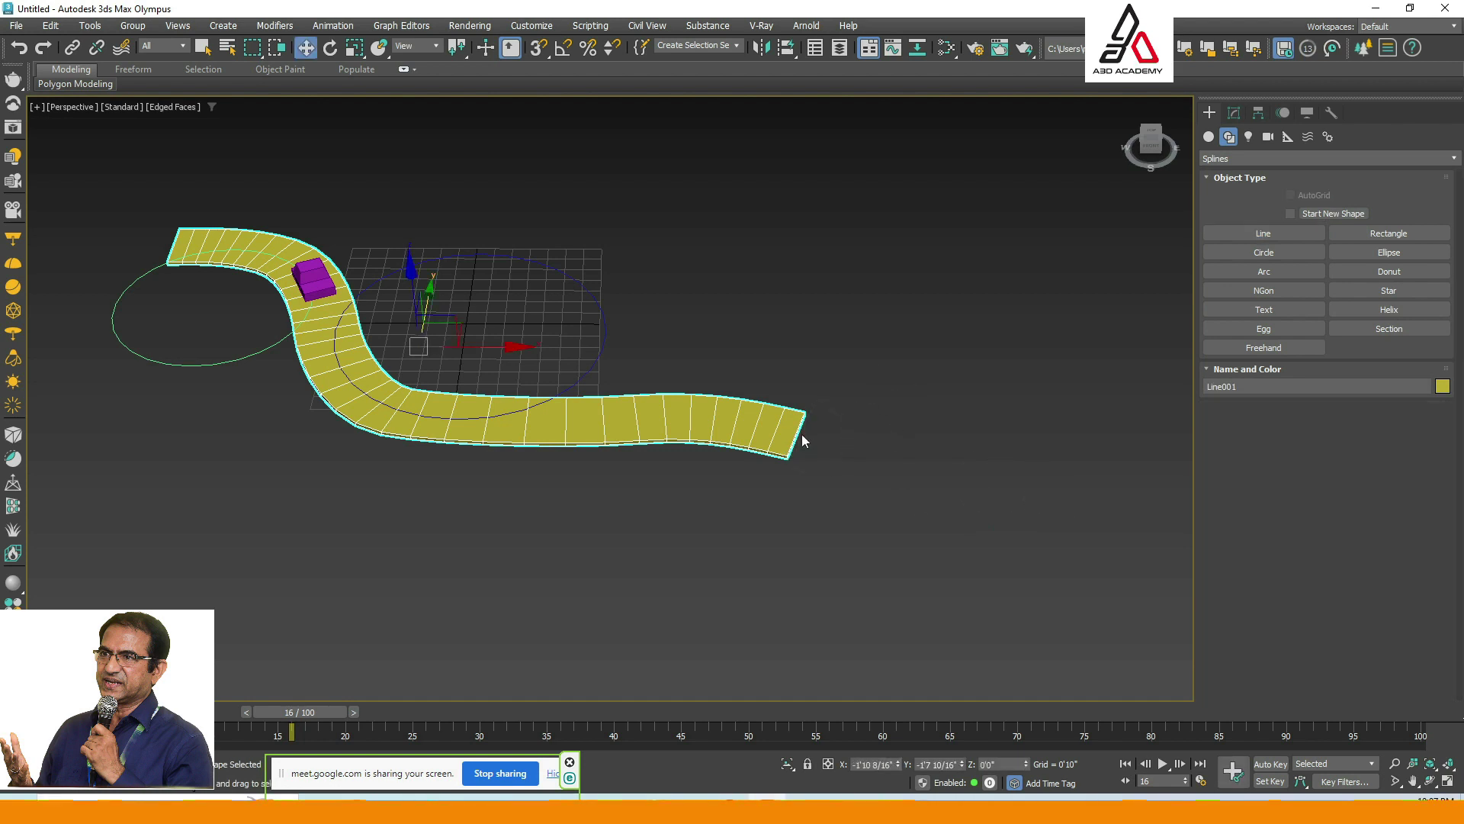
Reselect the road spline and bring up its Line settings in Modify.
{"action": "left_click", "coordinate": [803, 441]}
{"action": "left_click", "coordinate": [797, 439]}
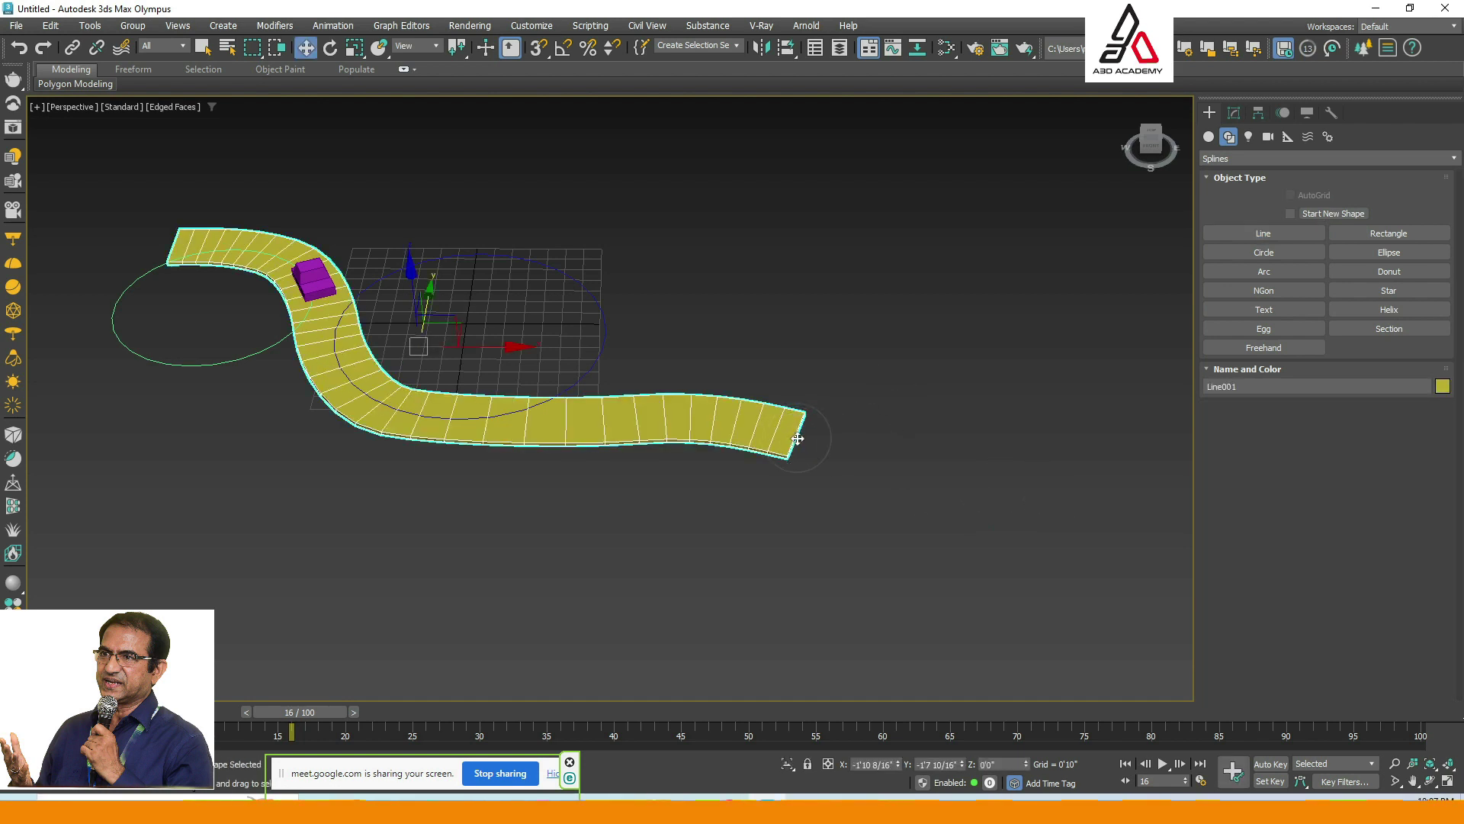
{"action": "left_click", "coordinate": [1234, 113]}
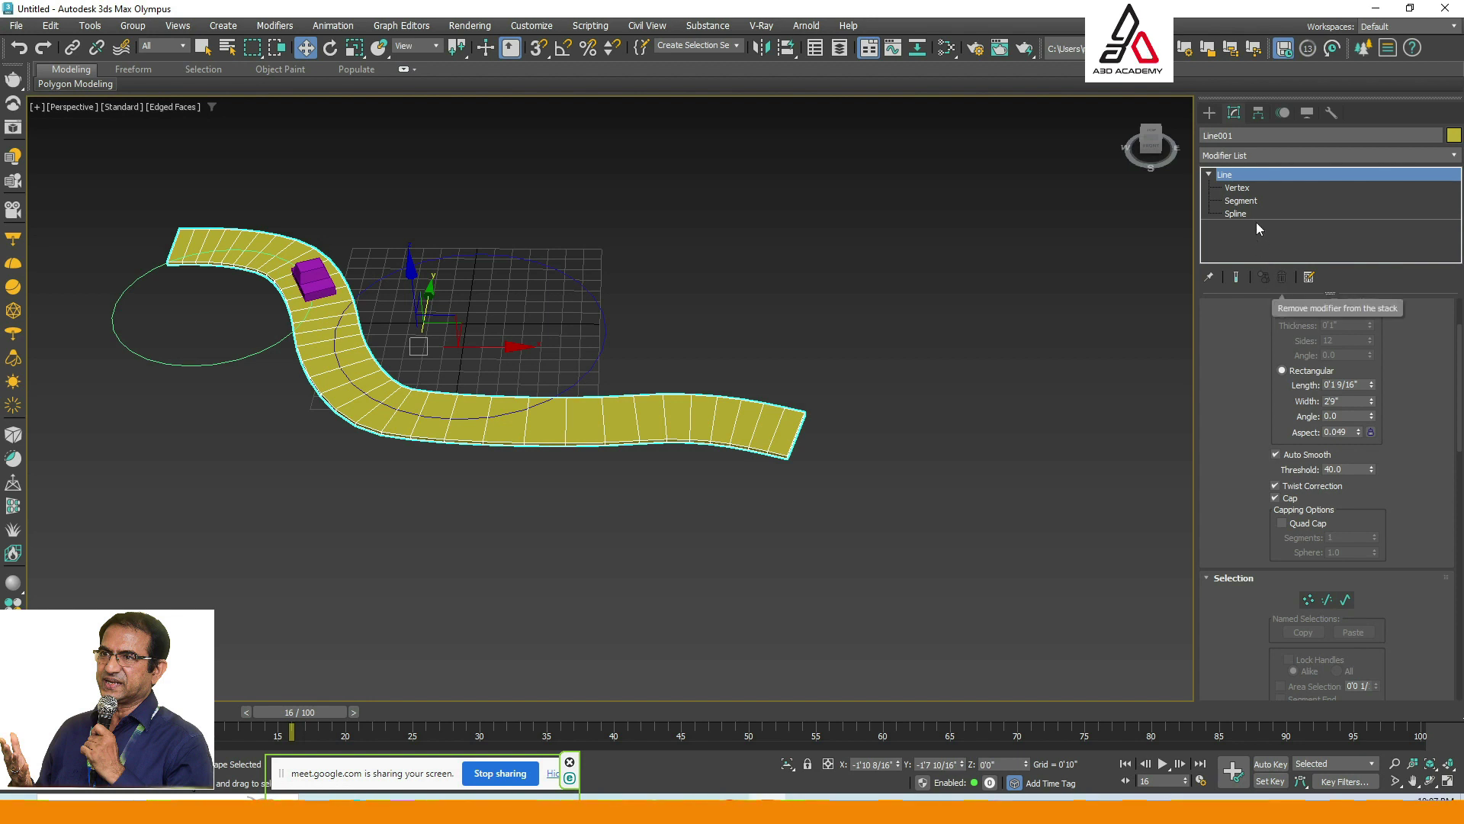
Select the road's end vertex and frame it in a maximized Top view.
{"action": "left_click", "coordinate": [1237, 188]}
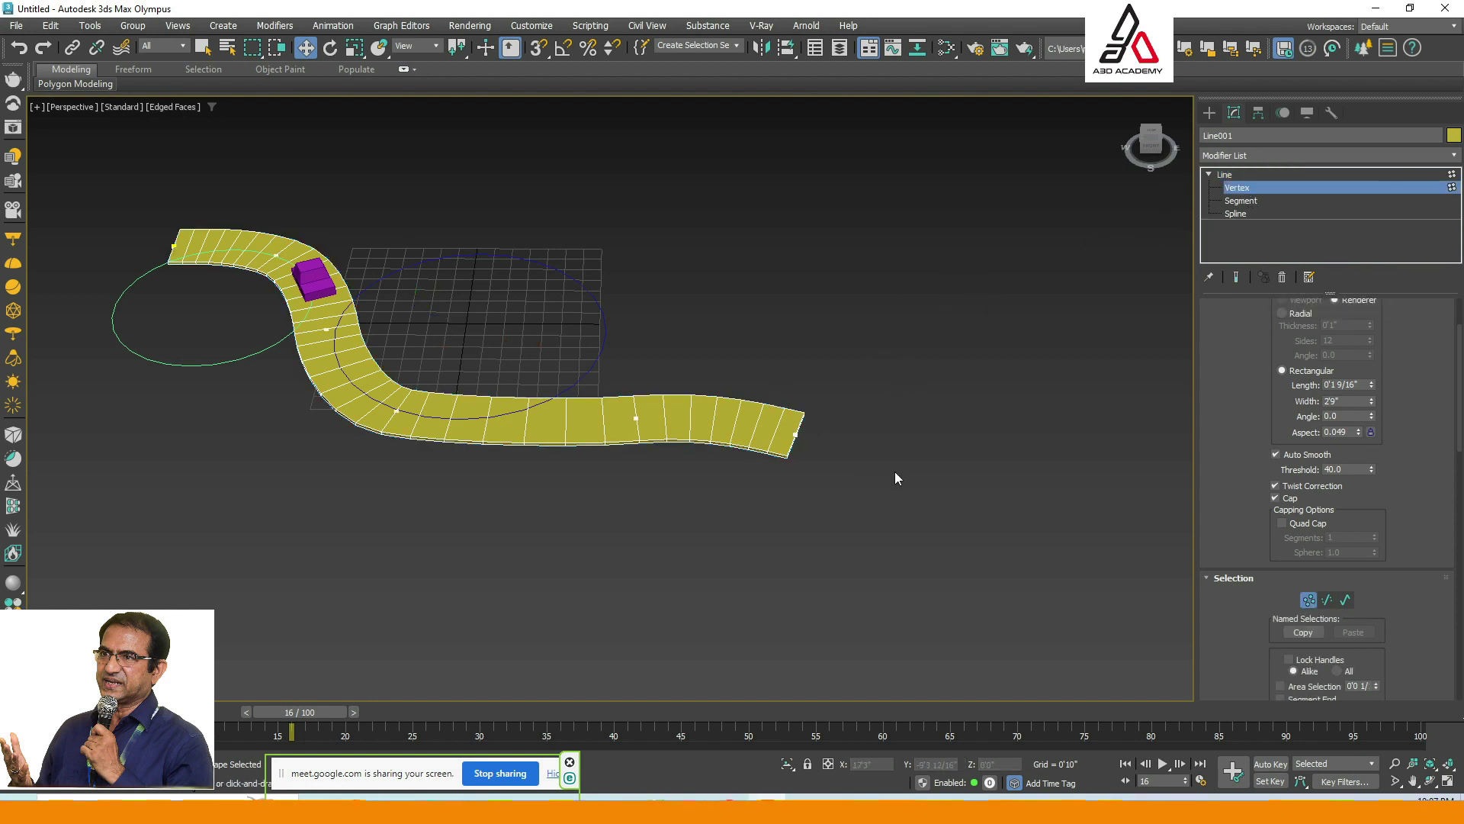
{"action": "middle_click_drag", "start_coordinate": [895, 481], "coordinate": [814, 395]}
{"action": "left_click_drag", "start_coordinate": [733, 309], "coordinate": [650, 416]}
{"action": "middle_click_drag", "start_coordinate": [681, 442], "coordinate": [722, 458]}
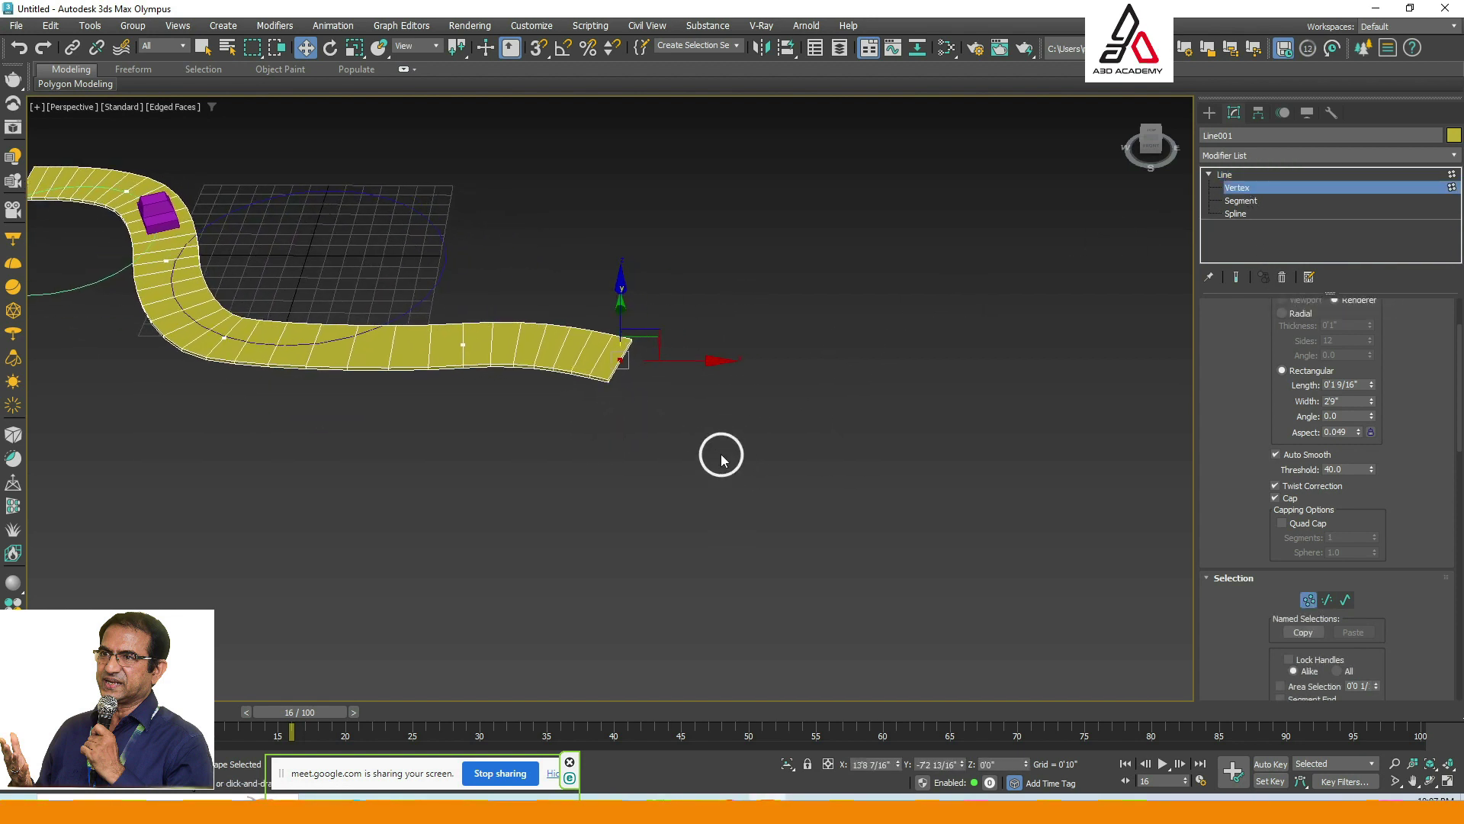
{"action": "key", "text": "alt+w"}
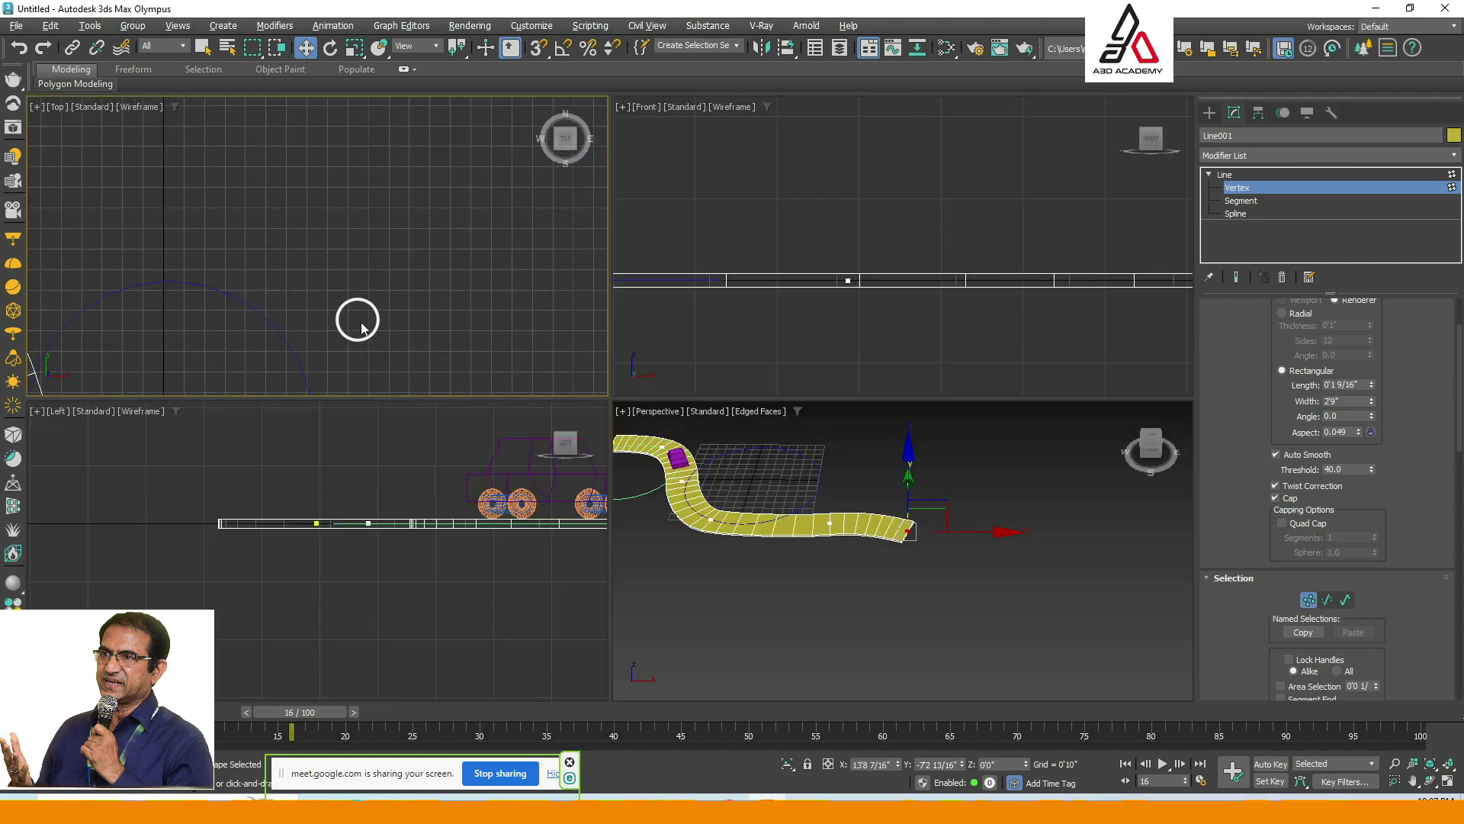
{"action": "key", "text": "z"}
{"action": "key", "text": "alt+w"}
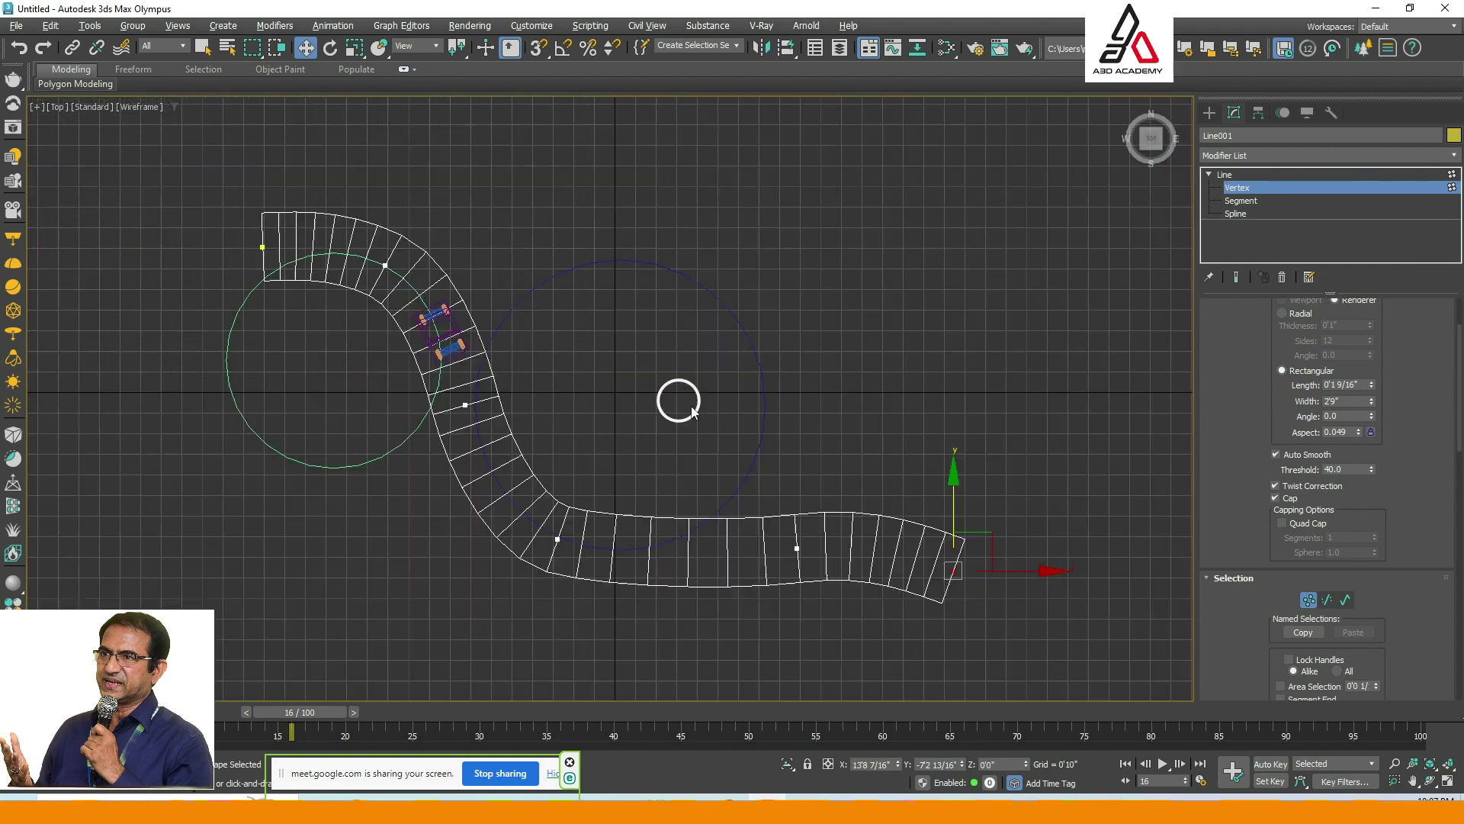
{"action": "middle_click_drag", "start_coordinate": [870, 515], "coordinate": [755, 424]}
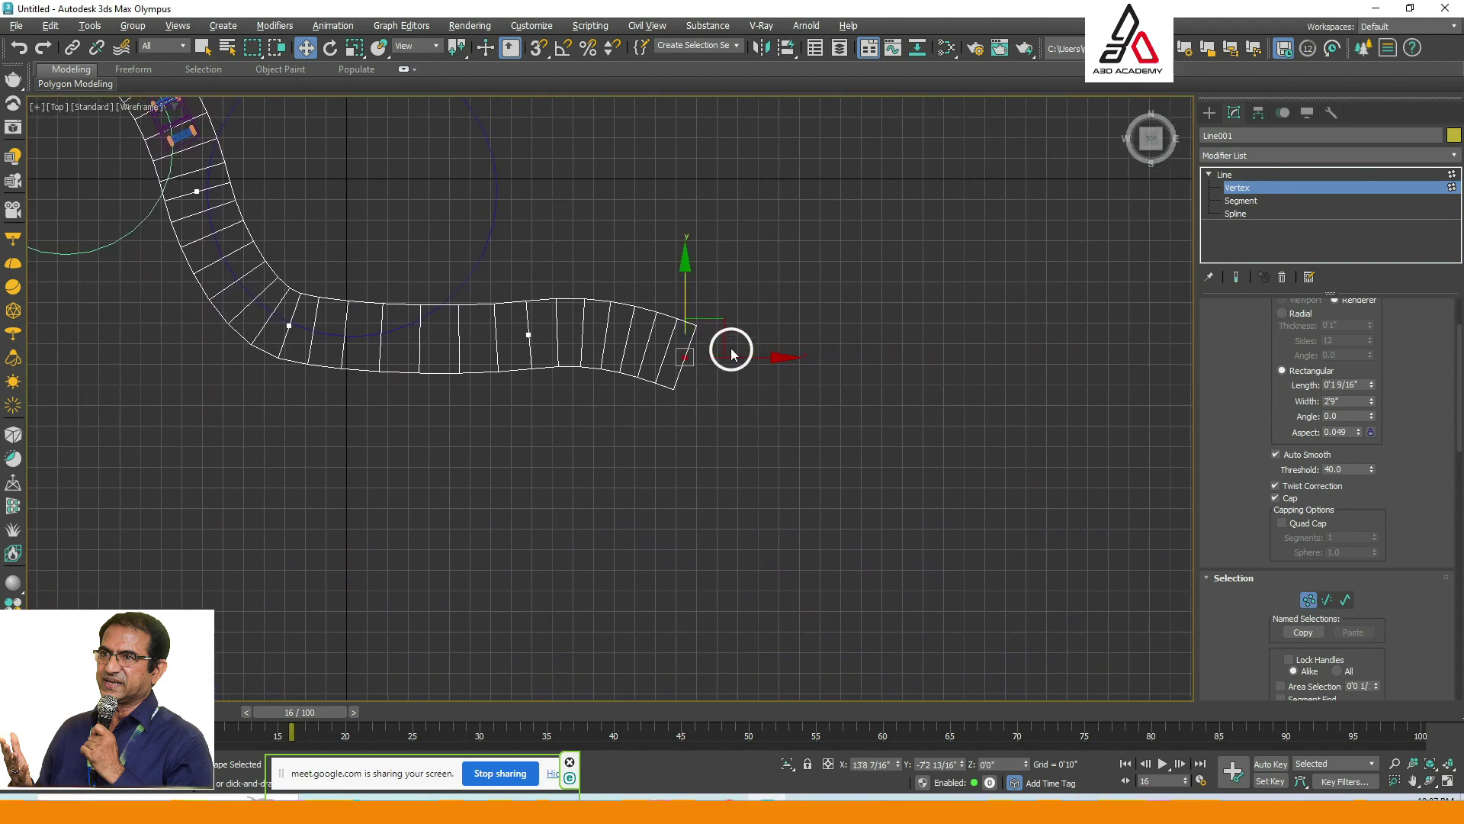
Drag the end vertex far out to the lower right to lengthen the final straight.
{"action": "left_click_drag", "start_coordinate": [729, 341], "coordinate": [1145, 518]}
{"action": "middle_click_drag", "start_coordinate": [804, 578], "coordinate": [581, 490]}
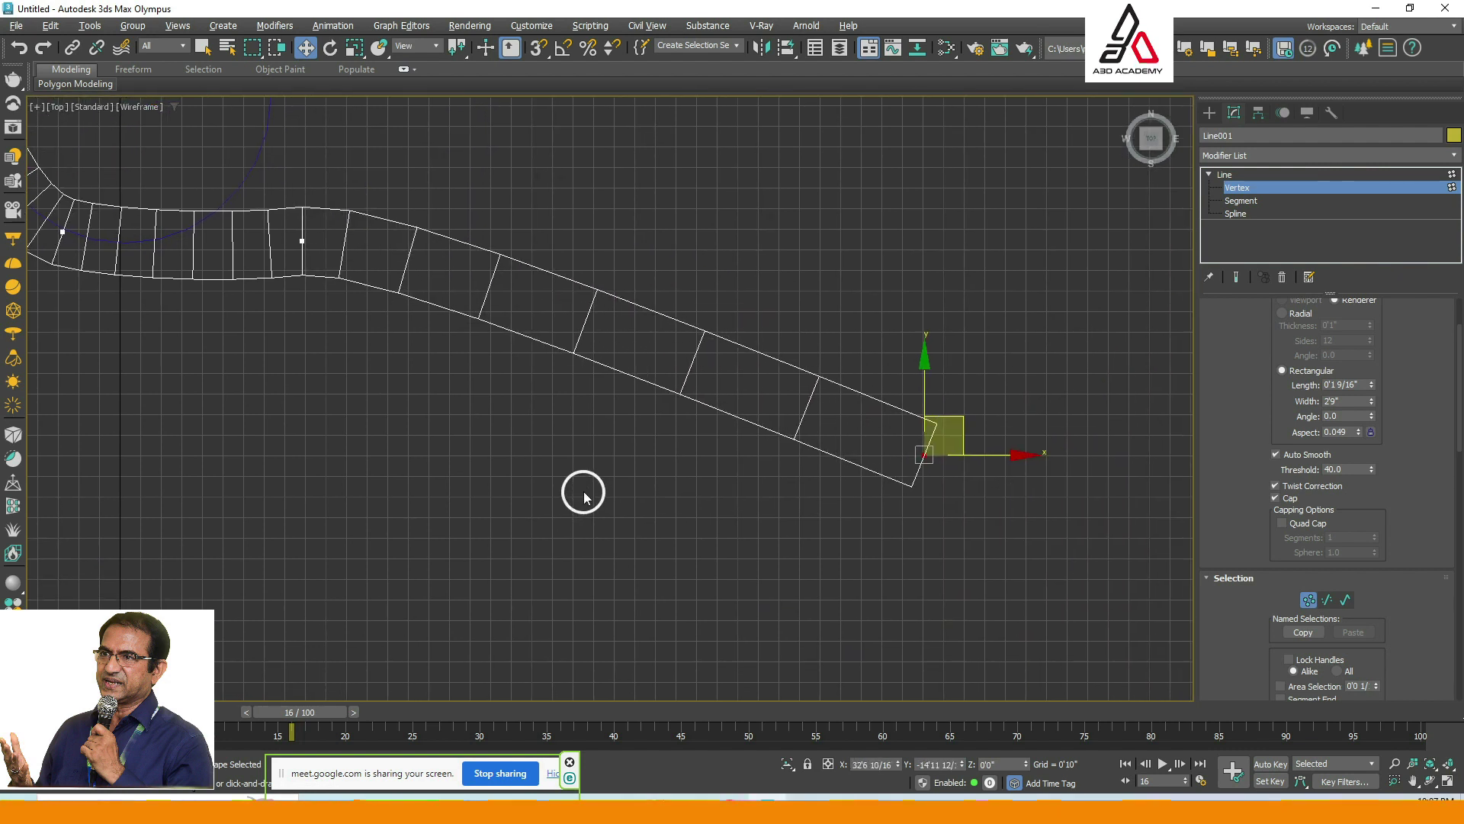
{"action": "scroll", "coordinate": [582, 490], "scroll_direction": "down", "scroll_amount": 3}
{"action": "middle_click_drag", "start_coordinate": [804, 458], "coordinate": [730, 441]}
{"action": "left_click_drag", "start_coordinate": [723, 418], "coordinate": [1043, 545]}
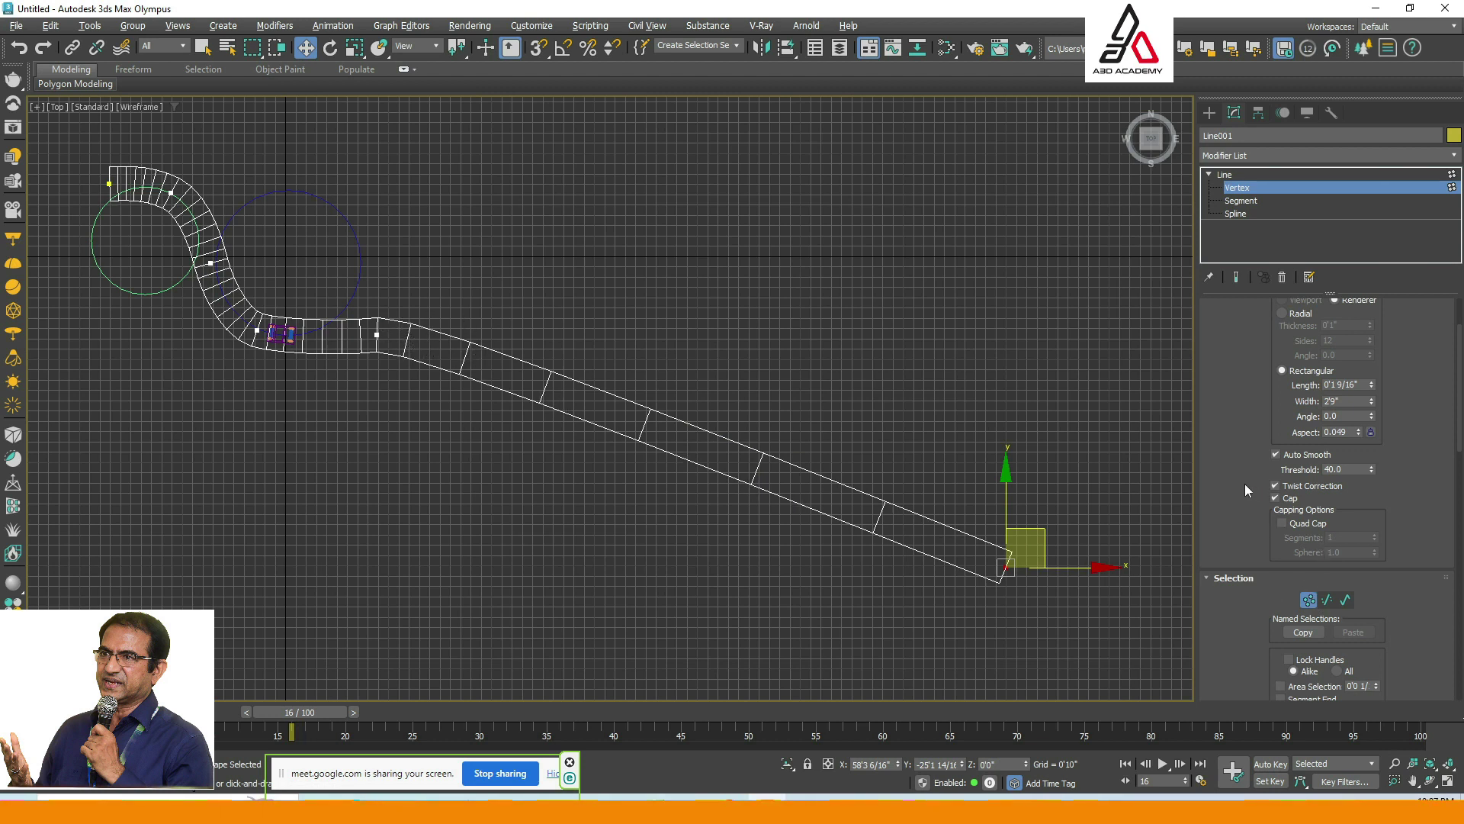
{"action": "scroll", "coordinate": [1245, 488], "scroll_direction": "down", "scroll_amount": 5}
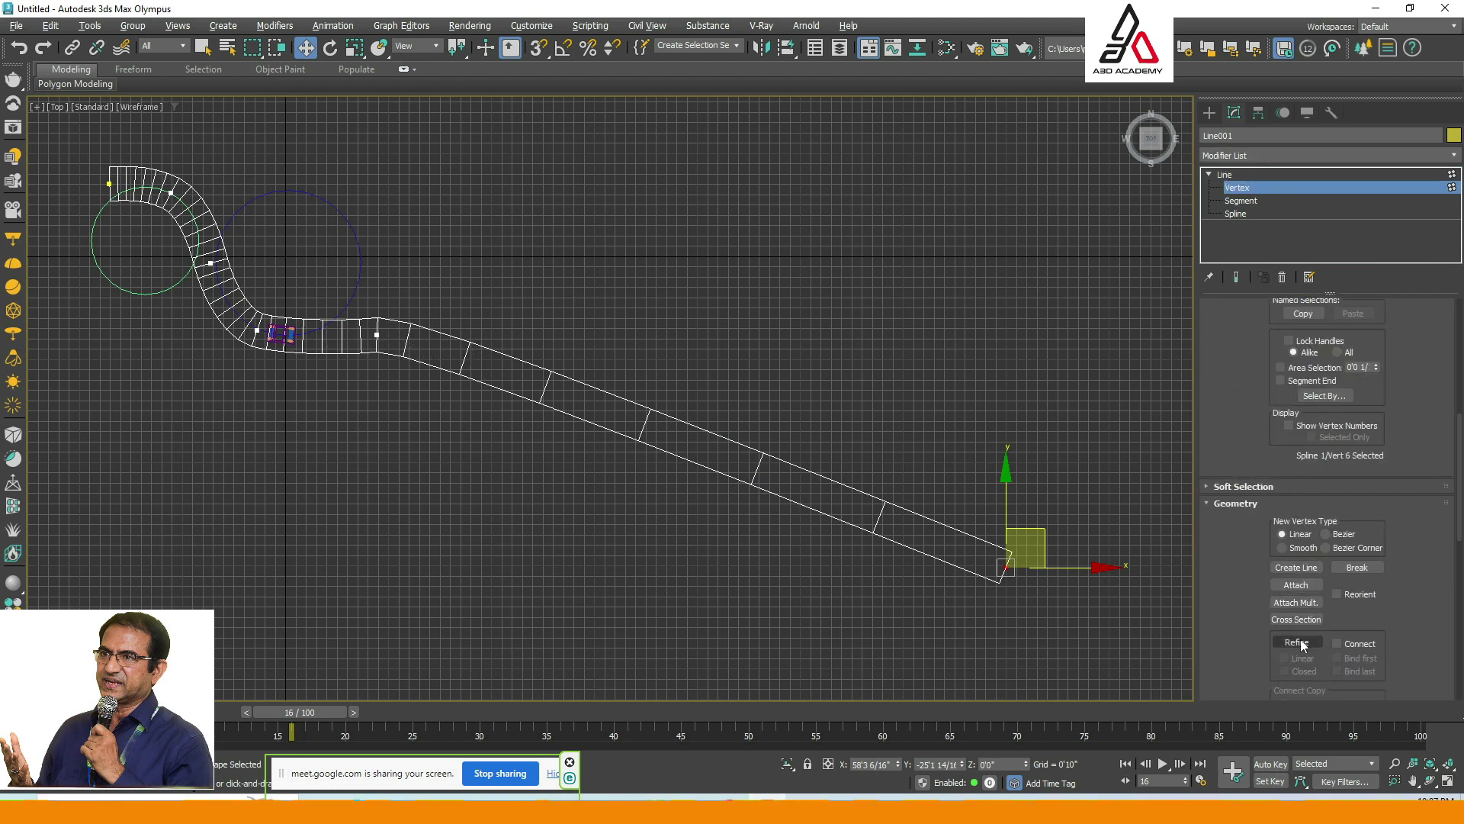
Refine eight points along the road's straight and lift six of them into a new bend.
{"action": "left_click", "coordinate": [1296, 642]}
{"action": "left_click", "coordinate": [946, 544]}
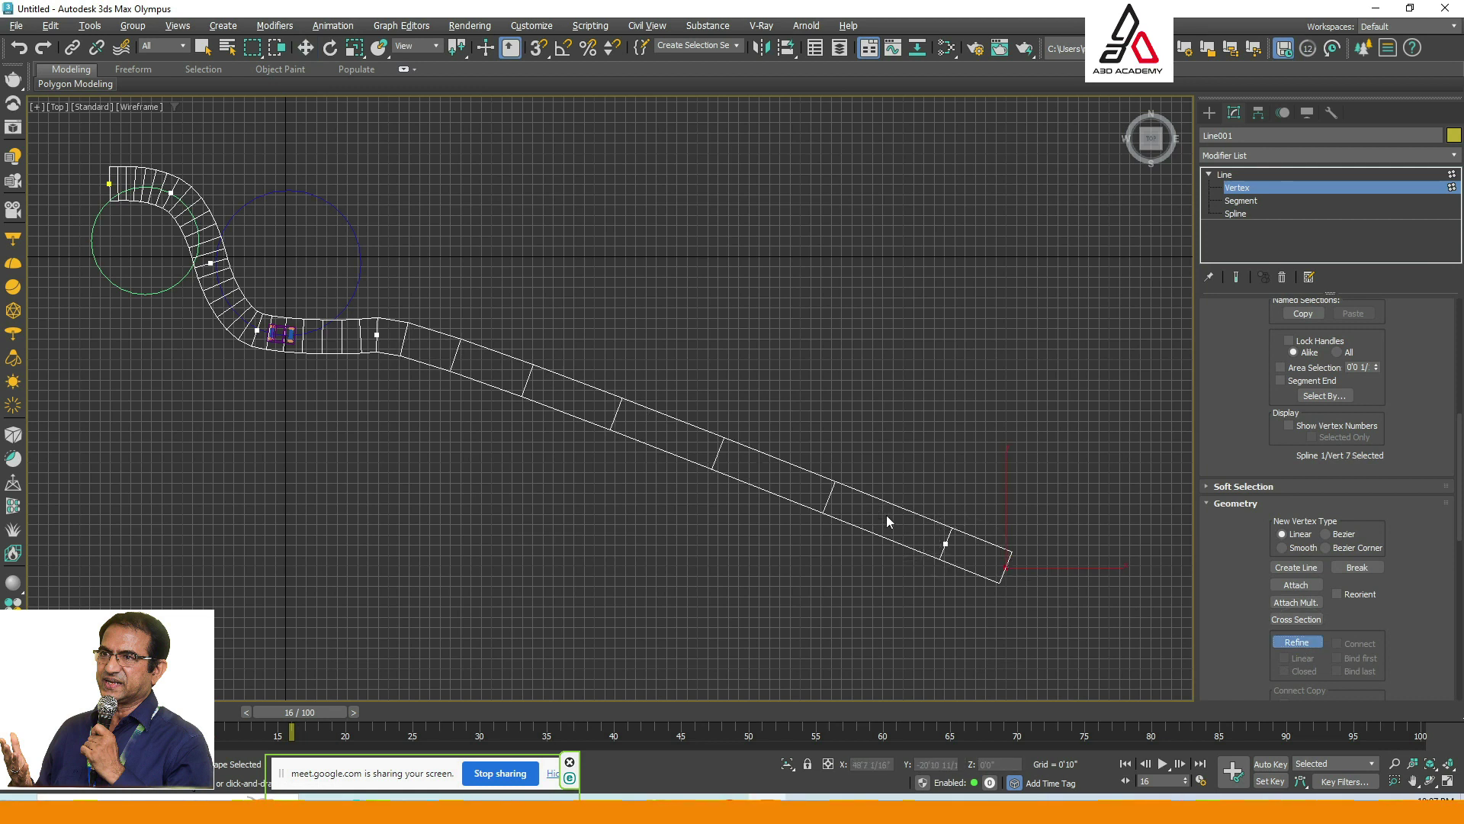
{"action": "left_click", "coordinate": [889, 520]}
{"action": "left_click", "coordinate": [832, 496]}
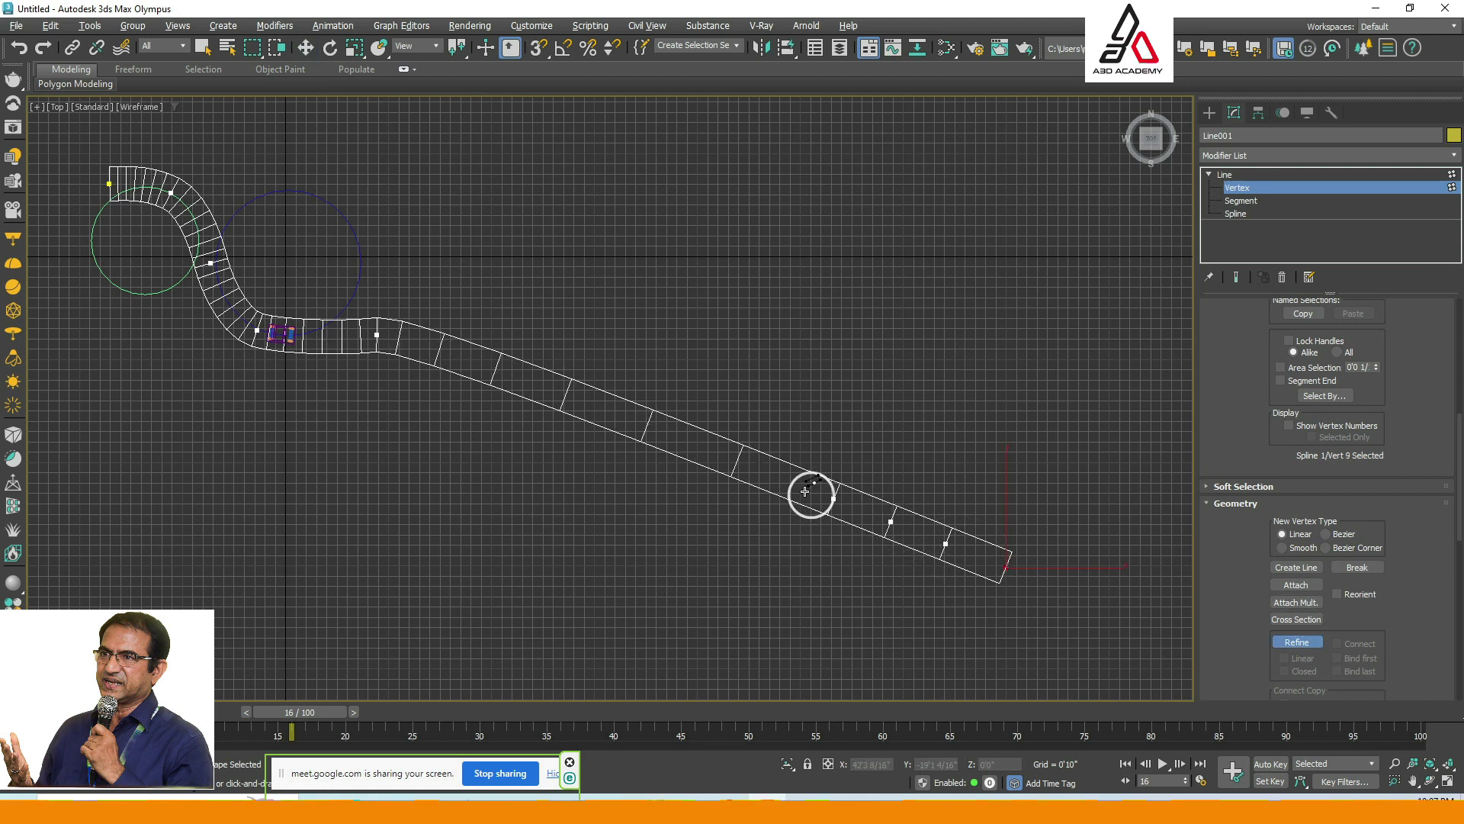
{"action": "left_click", "coordinate": [770, 472]}
{"action": "left_click", "coordinate": [721, 454]}
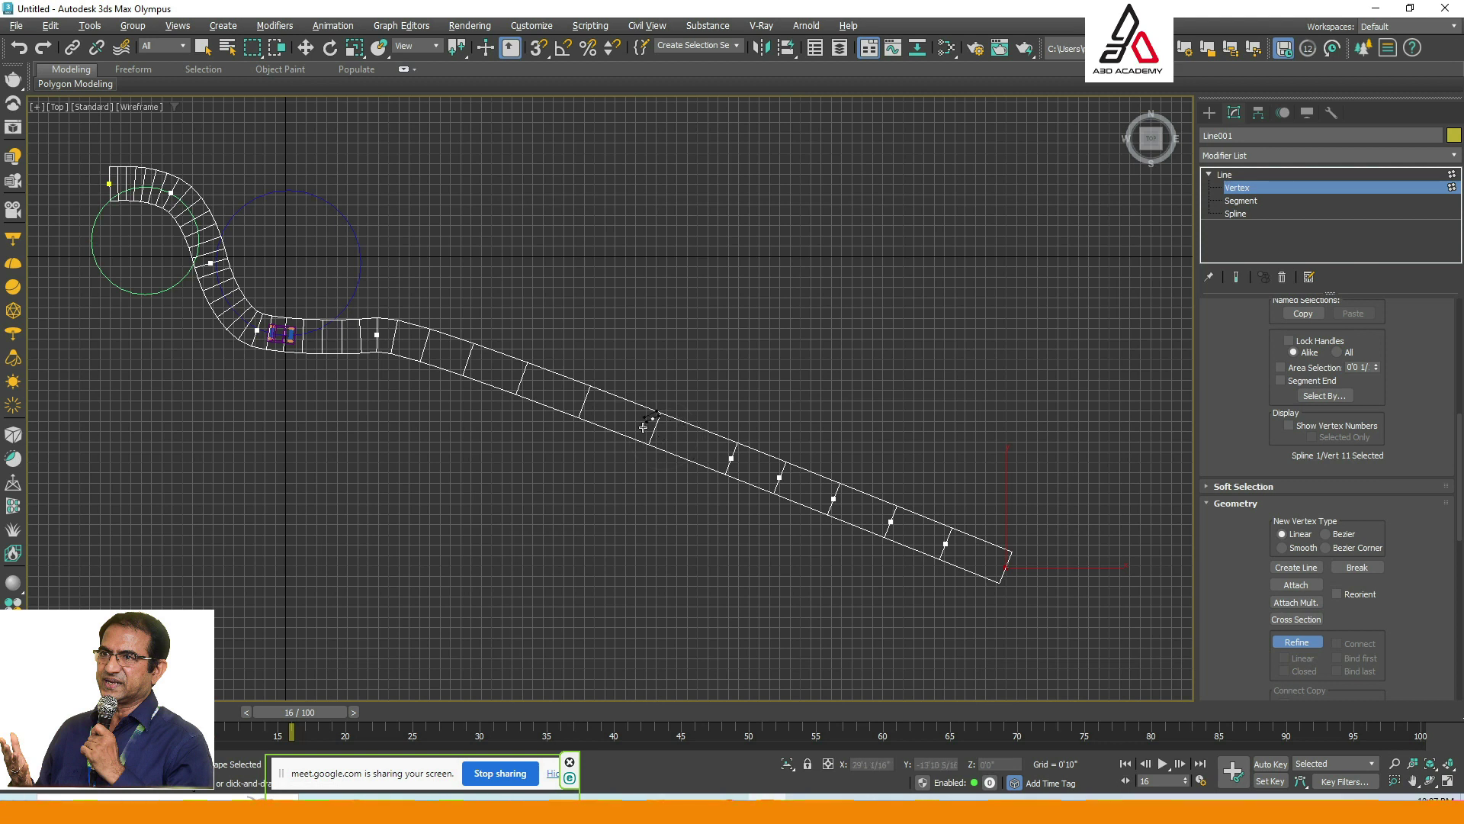
{"action": "left_click", "coordinate": [621, 418]}
{"action": "left_click", "coordinate": [549, 385]}
{"action": "left_click", "coordinate": [488, 366]}
{"action": "right_click", "coordinate": [651, 460]}
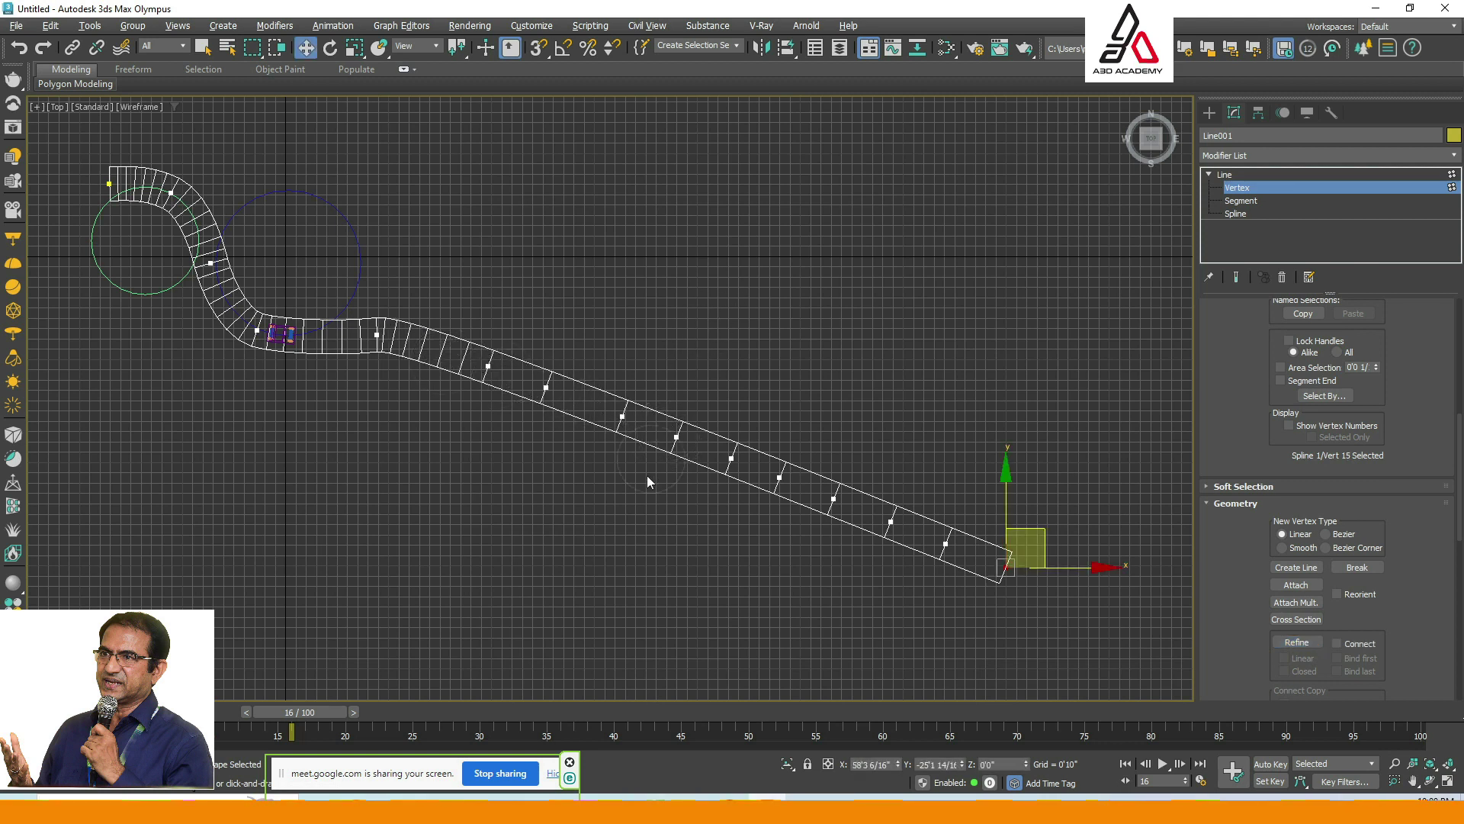
{"action": "left_click_drag", "start_coordinate": [702, 479], "coordinate": [812, 507]}
{"action": "left_click_drag", "start_coordinate": [818, 437], "coordinate": [842, 357]}
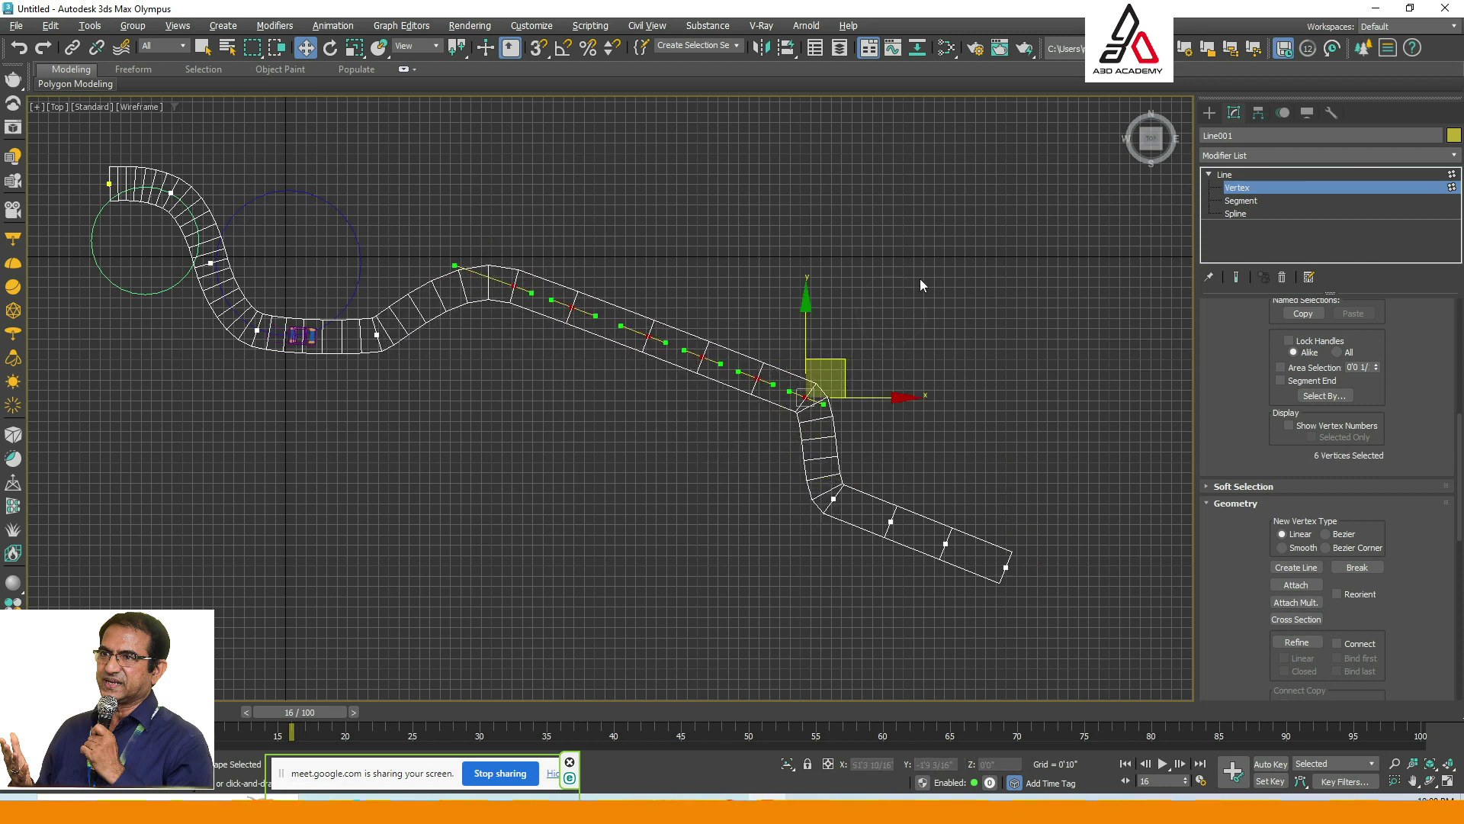
Move the road's end section down-right and nudge the lower-bend vertex.
{"action": "left_click", "coordinate": [657, 395]}
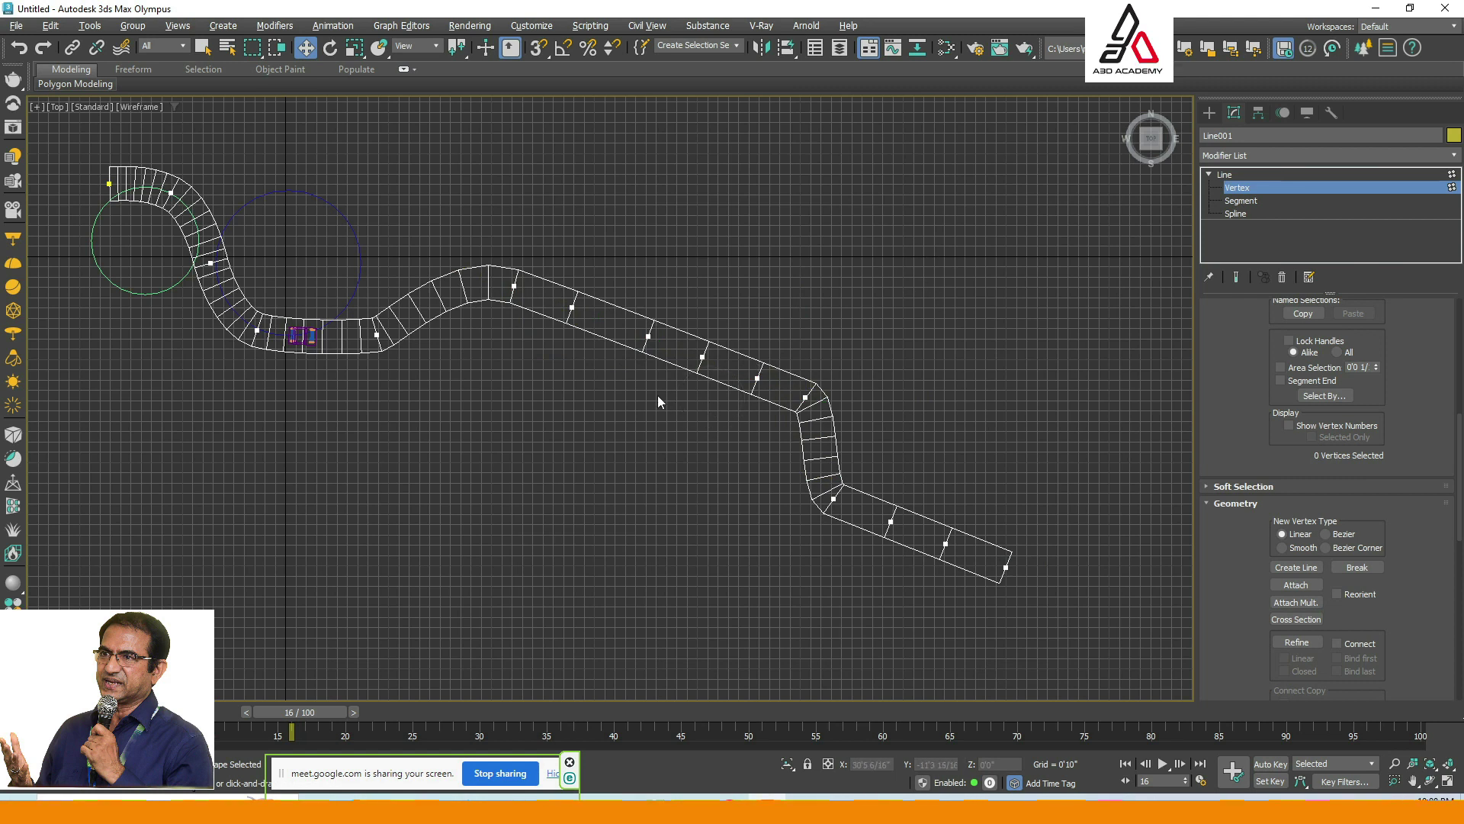
{"action": "left_click", "coordinate": [833, 498]}
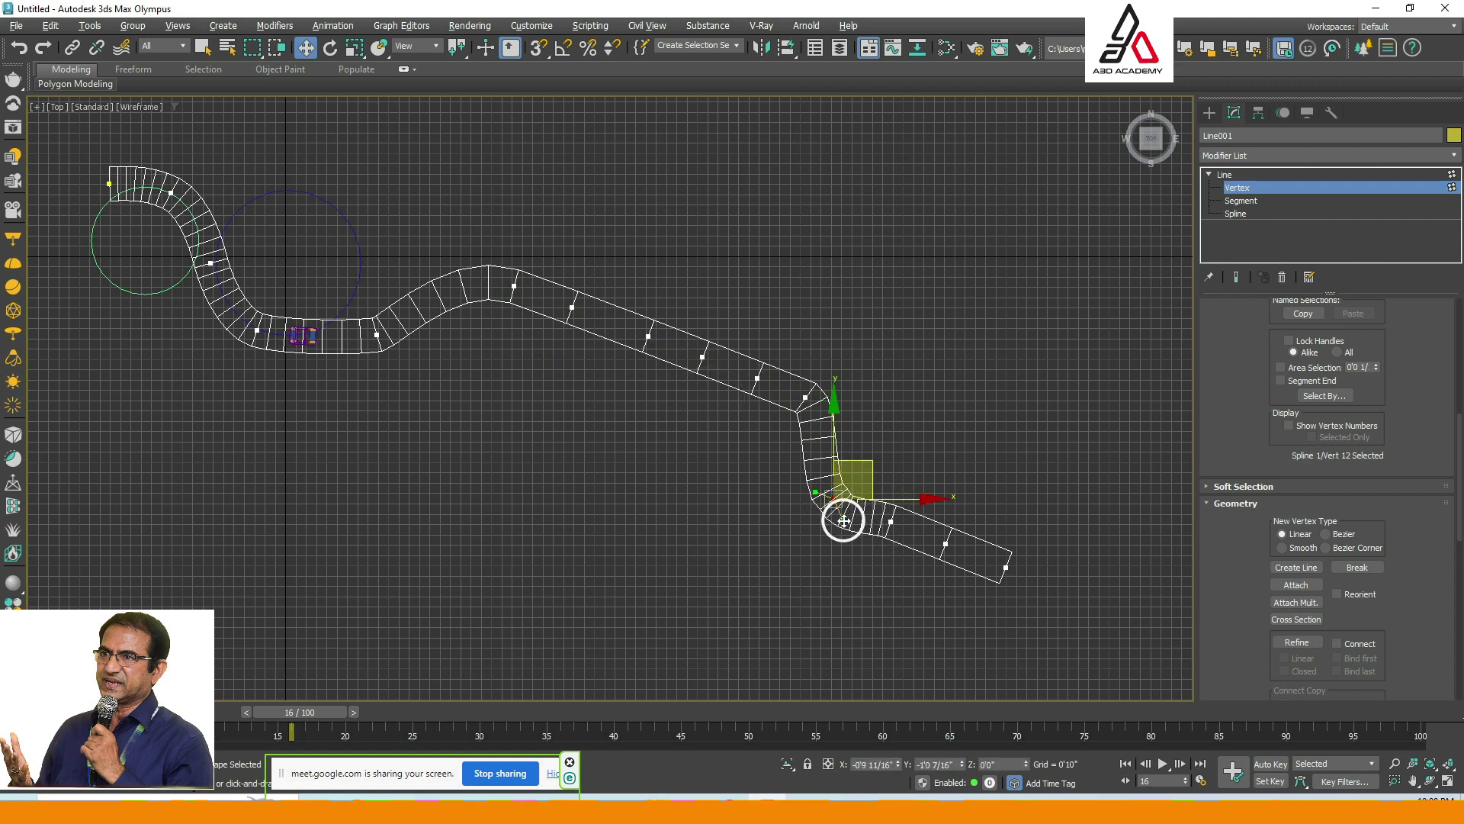
{"action": "left_click_drag", "start_coordinate": [977, 575], "coordinate": [881, 607]}
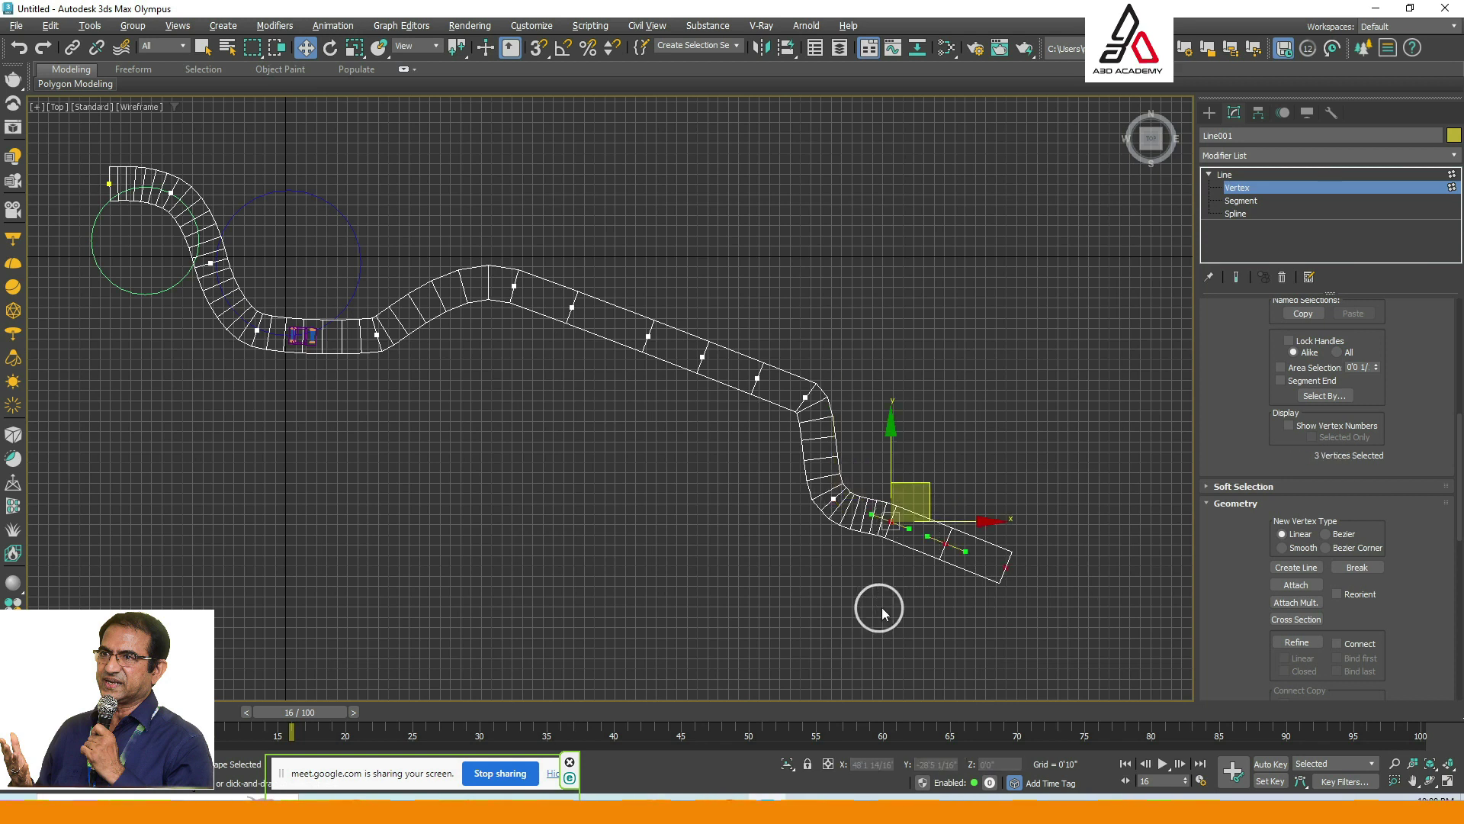
{"action": "left_click_drag", "start_coordinate": [923, 486], "coordinate": [953, 532]}
{"action": "left_click", "coordinate": [835, 502]}
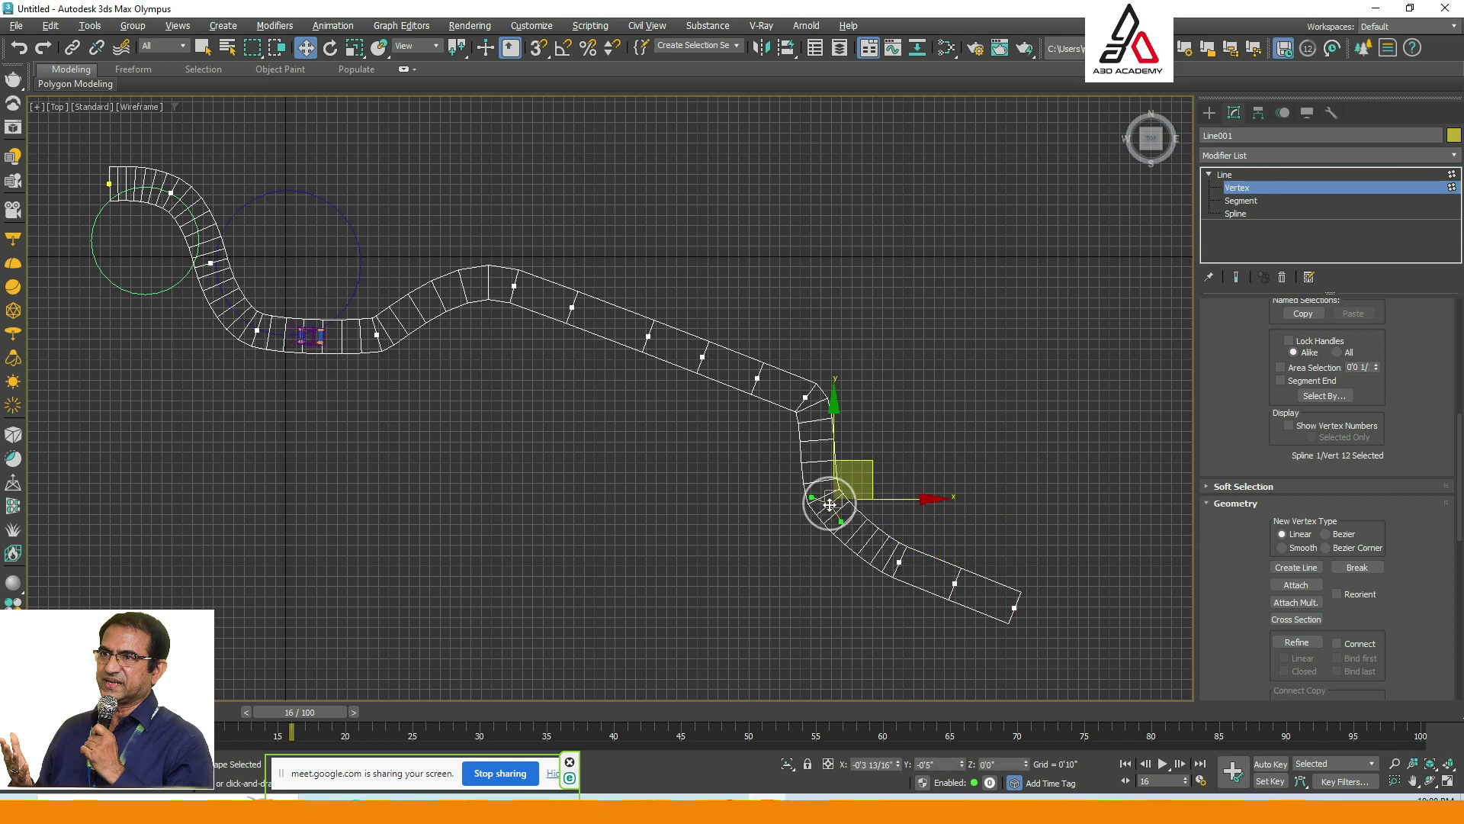
{"action": "left_click_drag", "start_coordinate": [836, 506], "coordinate": [827, 485]}
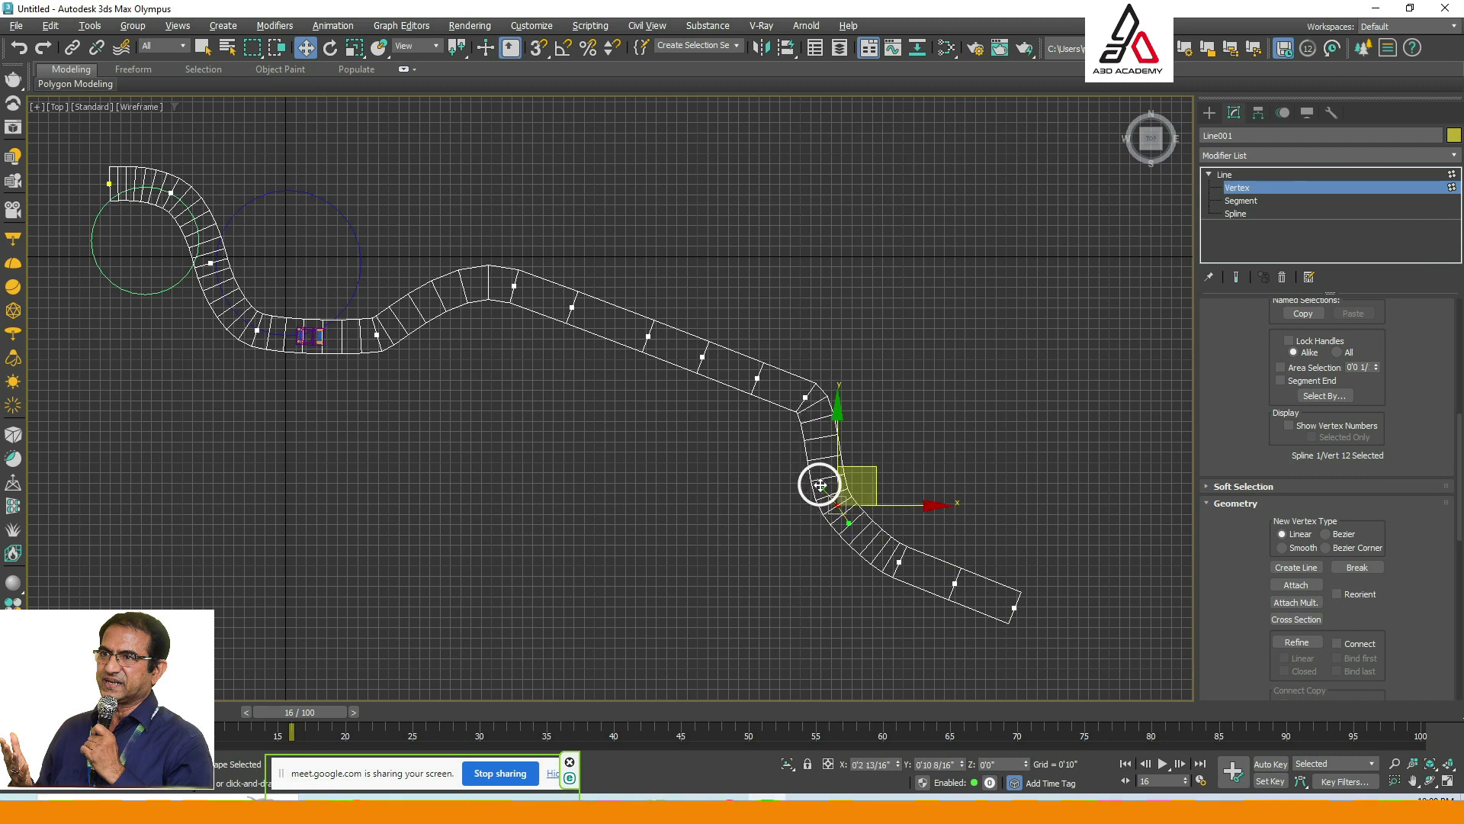
Nudge the upper-bend and middle vertices to smooth the road into a gradual S-curve.
{"action": "left_click", "coordinate": [814, 411]}
{"action": "left_click_drag", "start_coordinate": [822, 405], "coordinate": [783, 377]}
{"action": "left_click", "coordinate": [756, 374]}
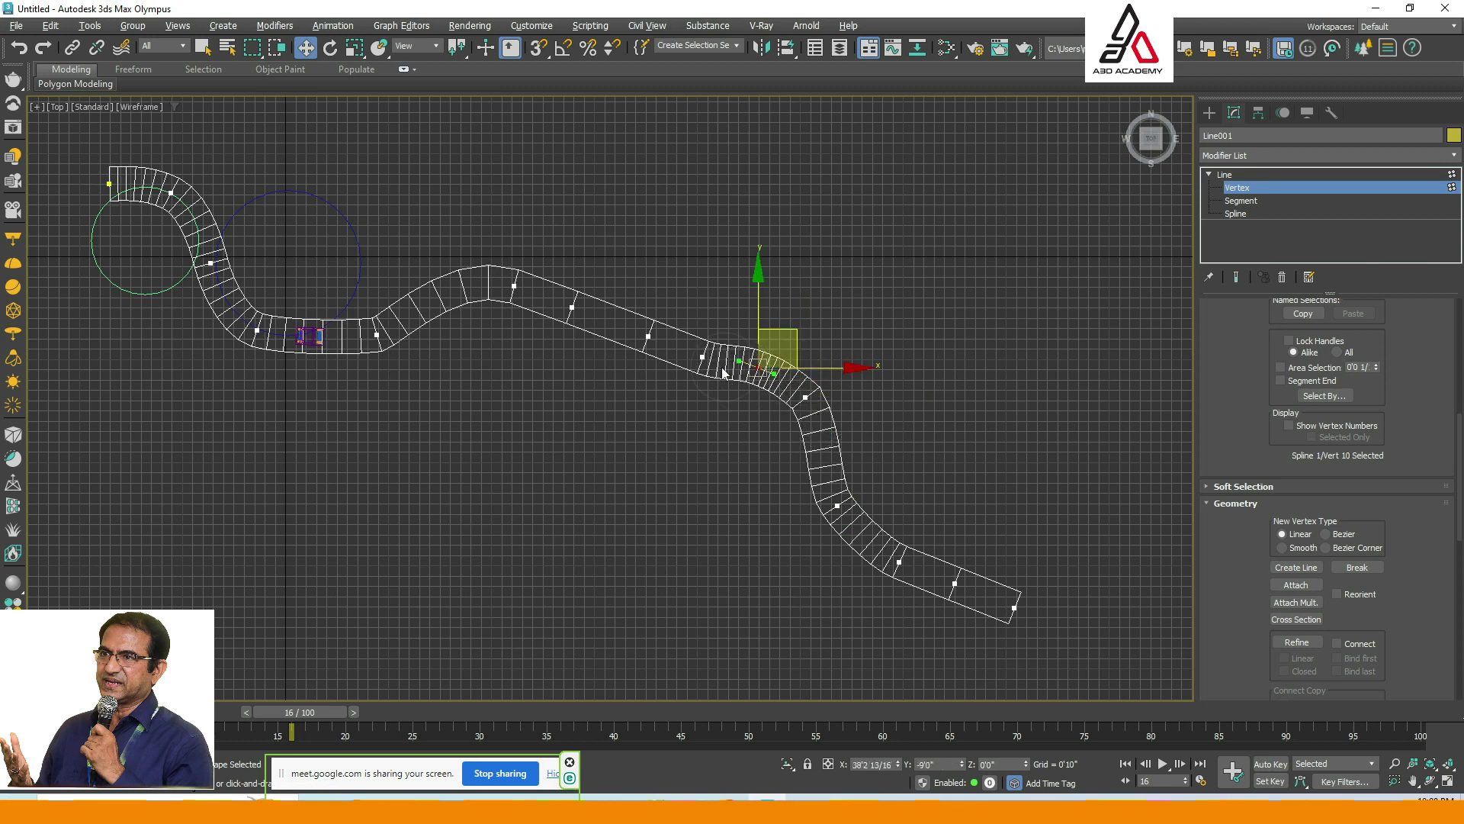
{"action": "left_click_drag", "start_coordinate": [701, 356], "coordinate": [649, 327]}
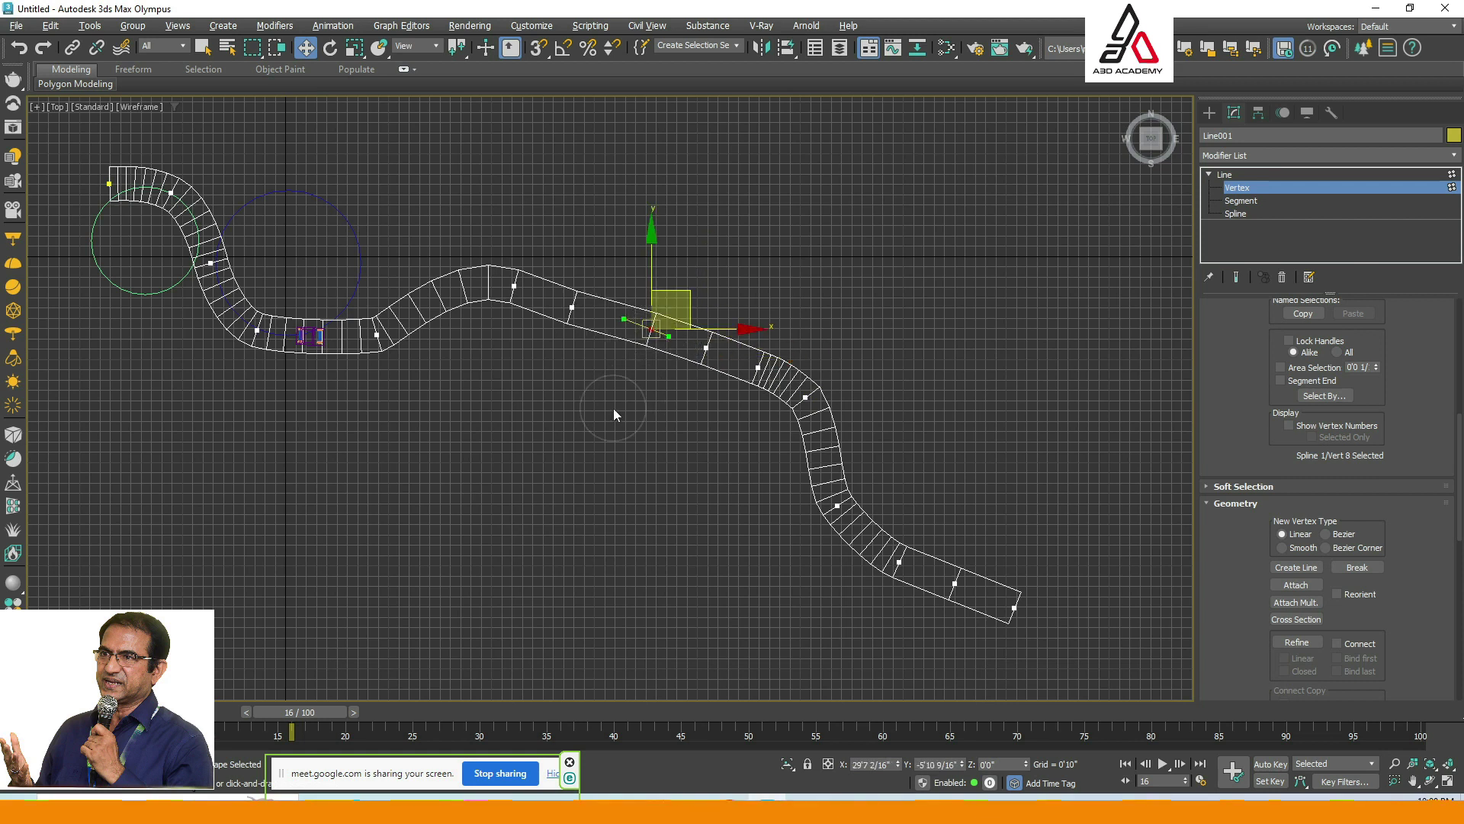
{"action": "left_click", "coordinate": [626, 486]}
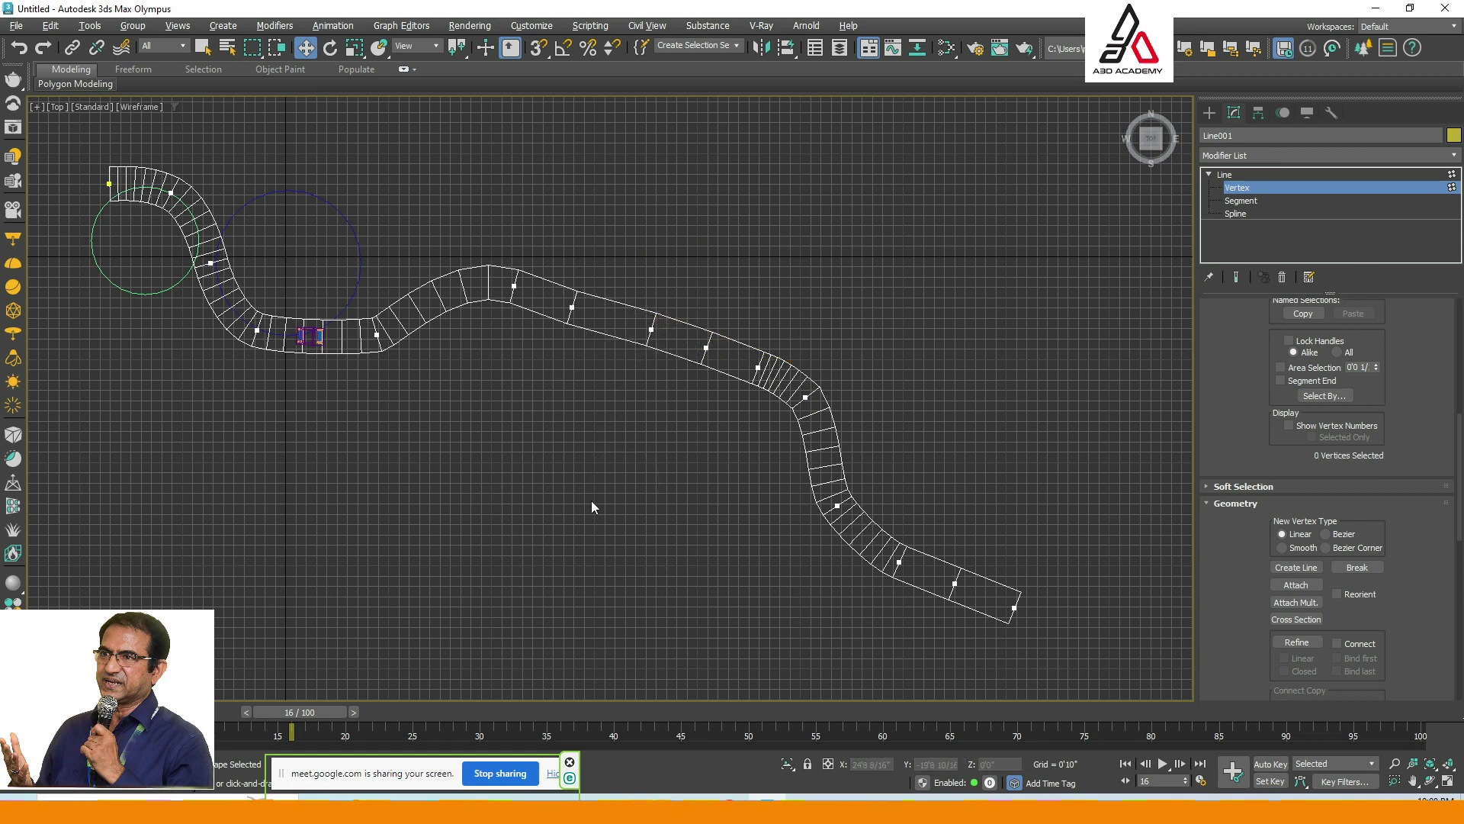
{"action": "key", "text": "alt+w"}
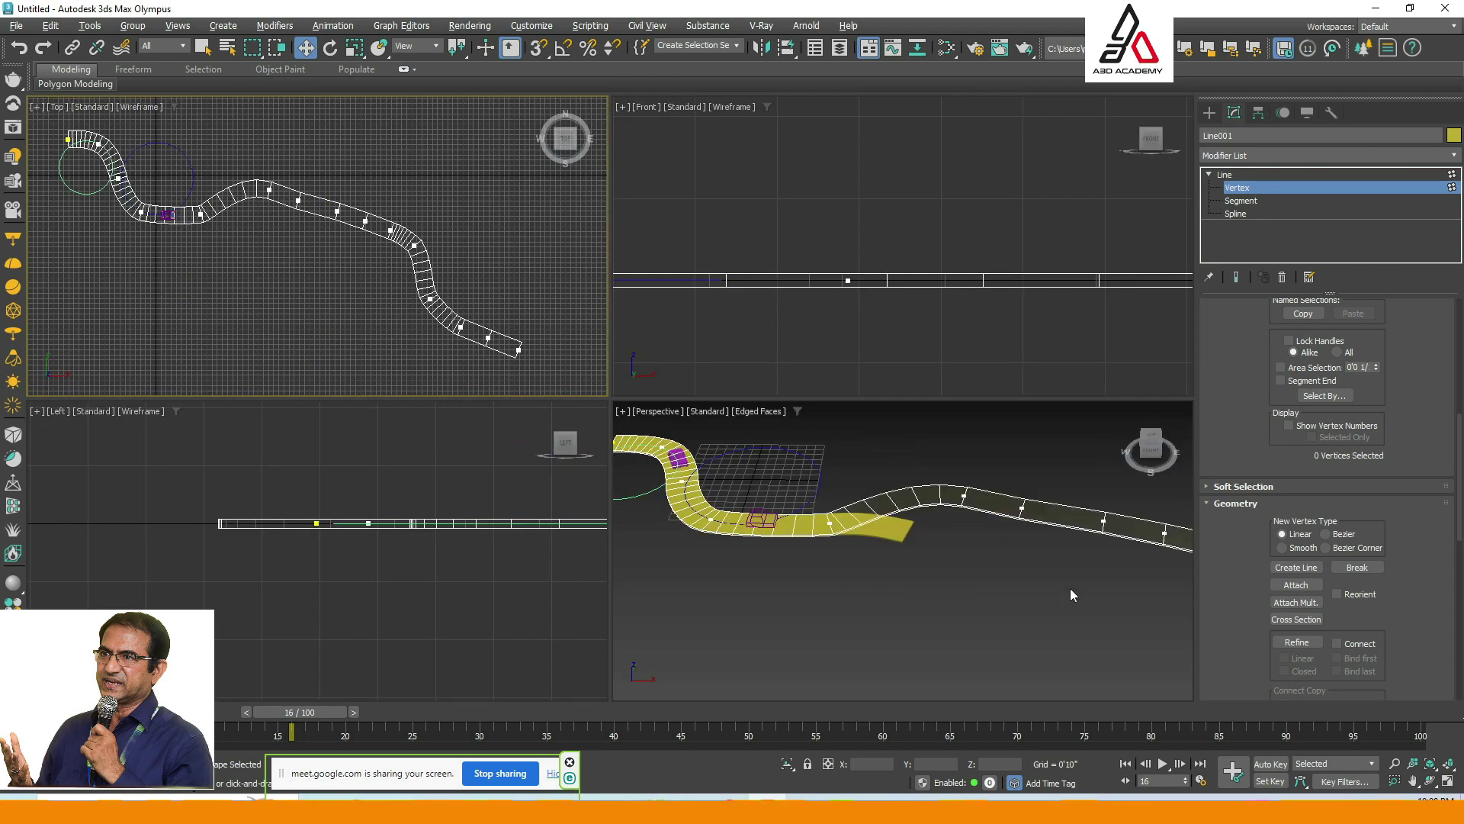
Maximize the Perspective view, return Line001 to object level and orbit to see the whole road.
{"action": "left_click", "coordinate": [1067, 596]}
{"action": "key", "text": "alt+w"}
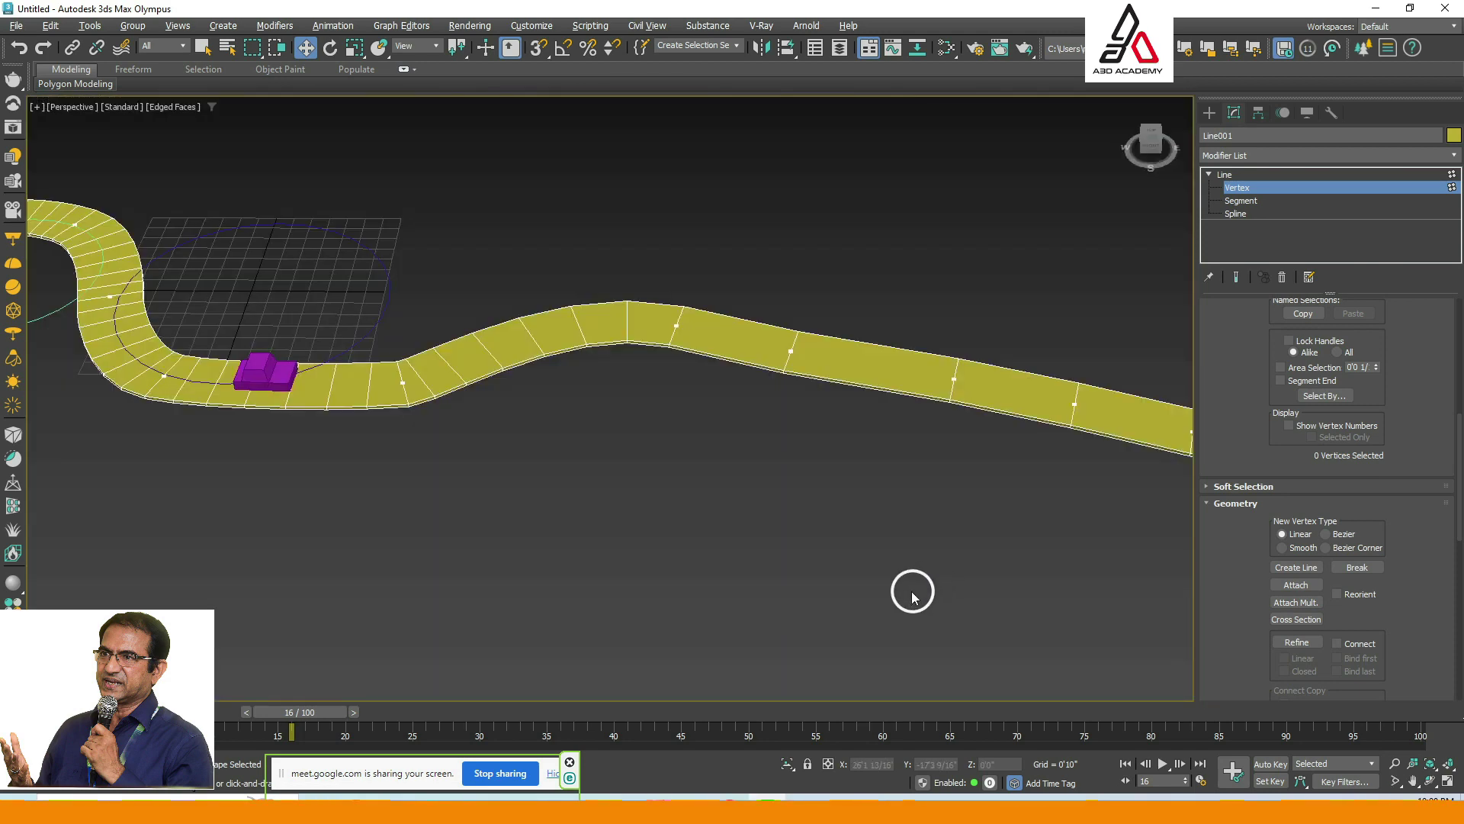
{"action": "middle_click_drag", "start_coordinate": [913, 597], "coordinate": [723, 532], "text": "alt"}
{"action": "left_click", "coordinate": [1226, 175]}
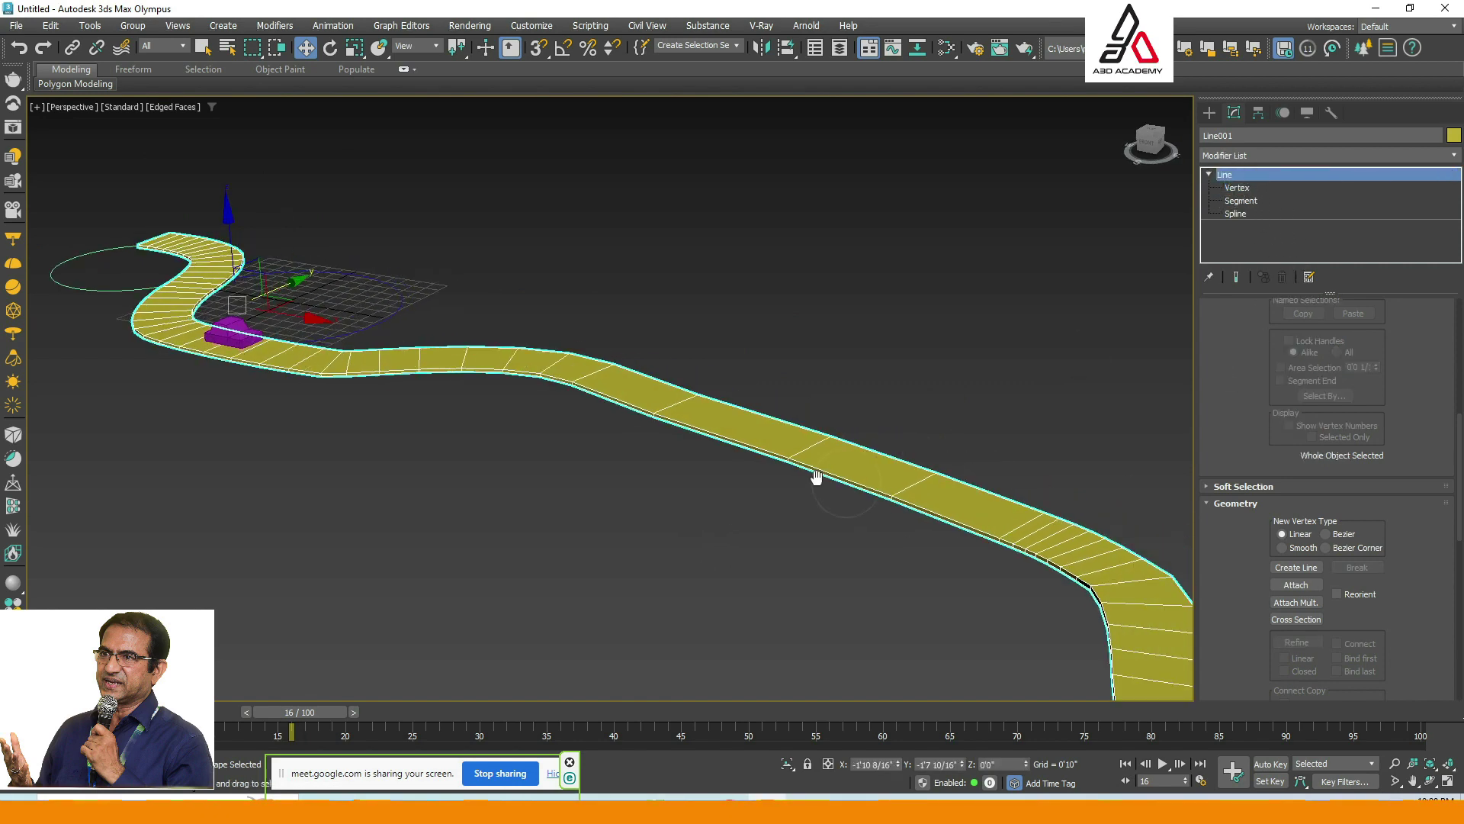
{"action": "scroll", "coordinate": [816, 477], "scroll_direction": "down", "scroll_amount": 3}
{"action": "middle_click_drag", "start_coordinate": [816, 477], "coordinate": [660, 427], "text": "alt"}
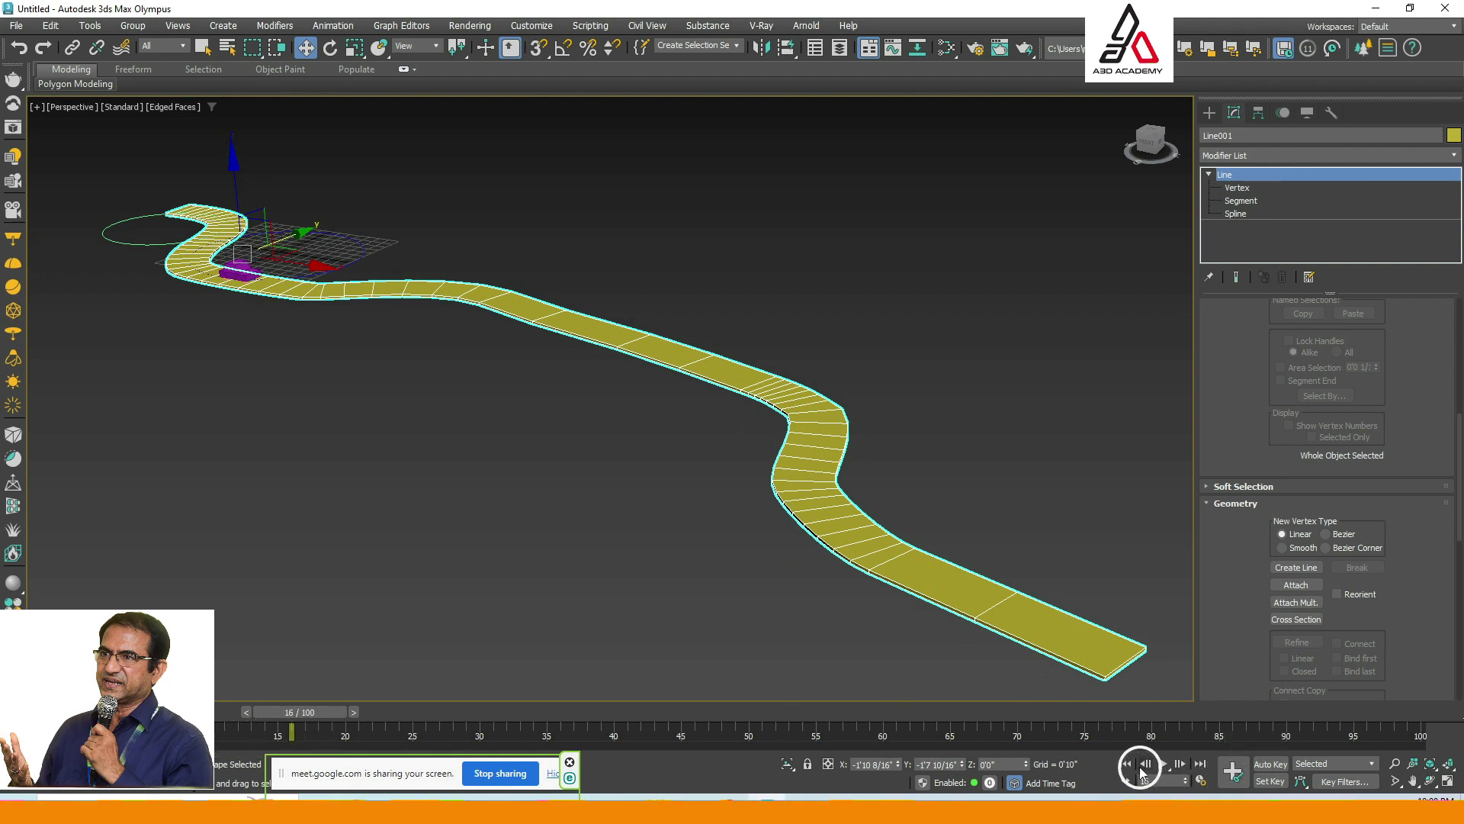
Play the car animation along the reshaped road, stop it and rewind to frame 0.
{"action": "left_click", "coordinate": [1163, 765]}
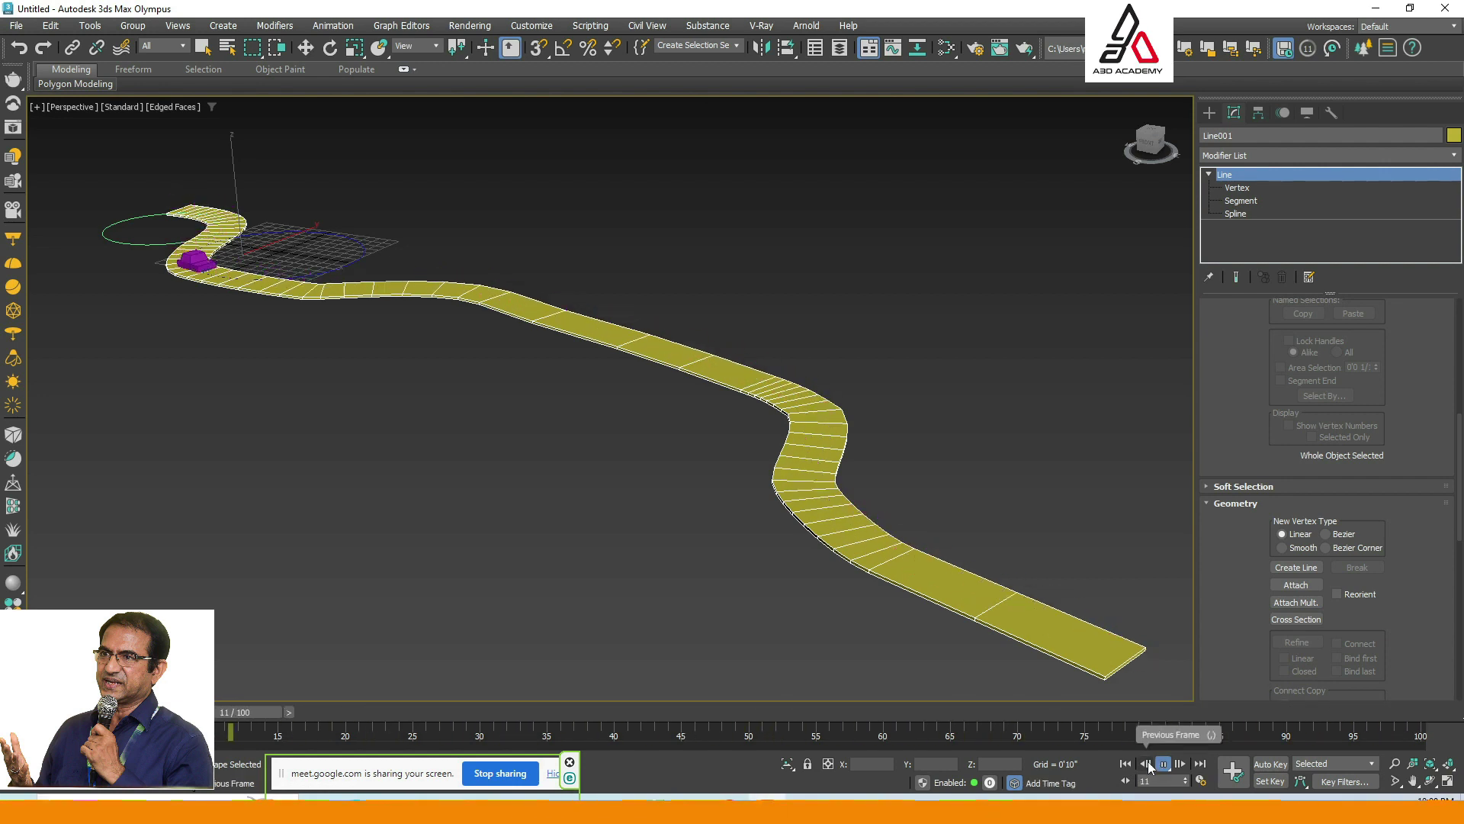
{"action": "left_click", "coordinate": [1163, 763]}
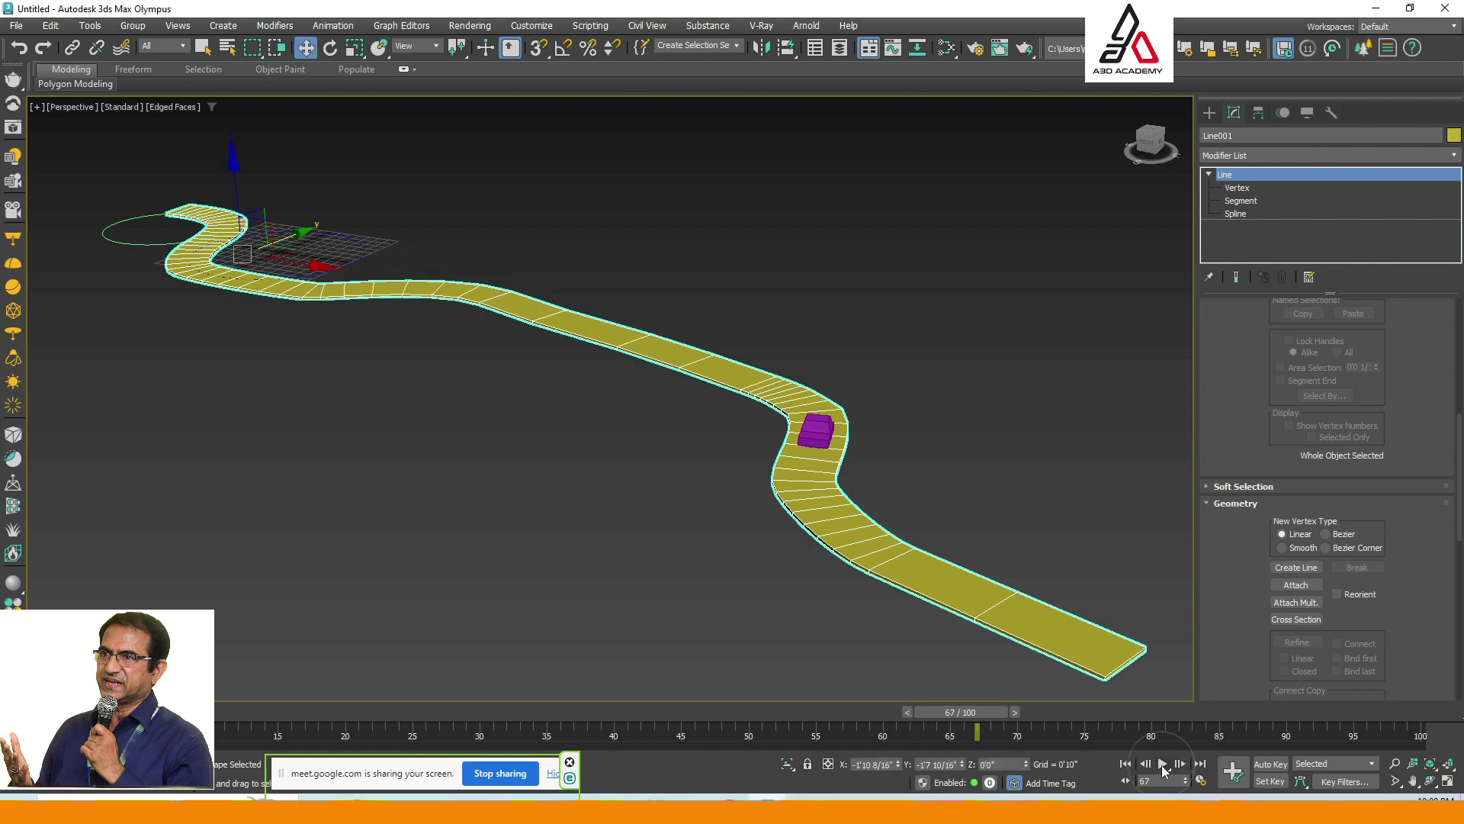
{"action": "left_click", "coordinate": [1126, 764]}
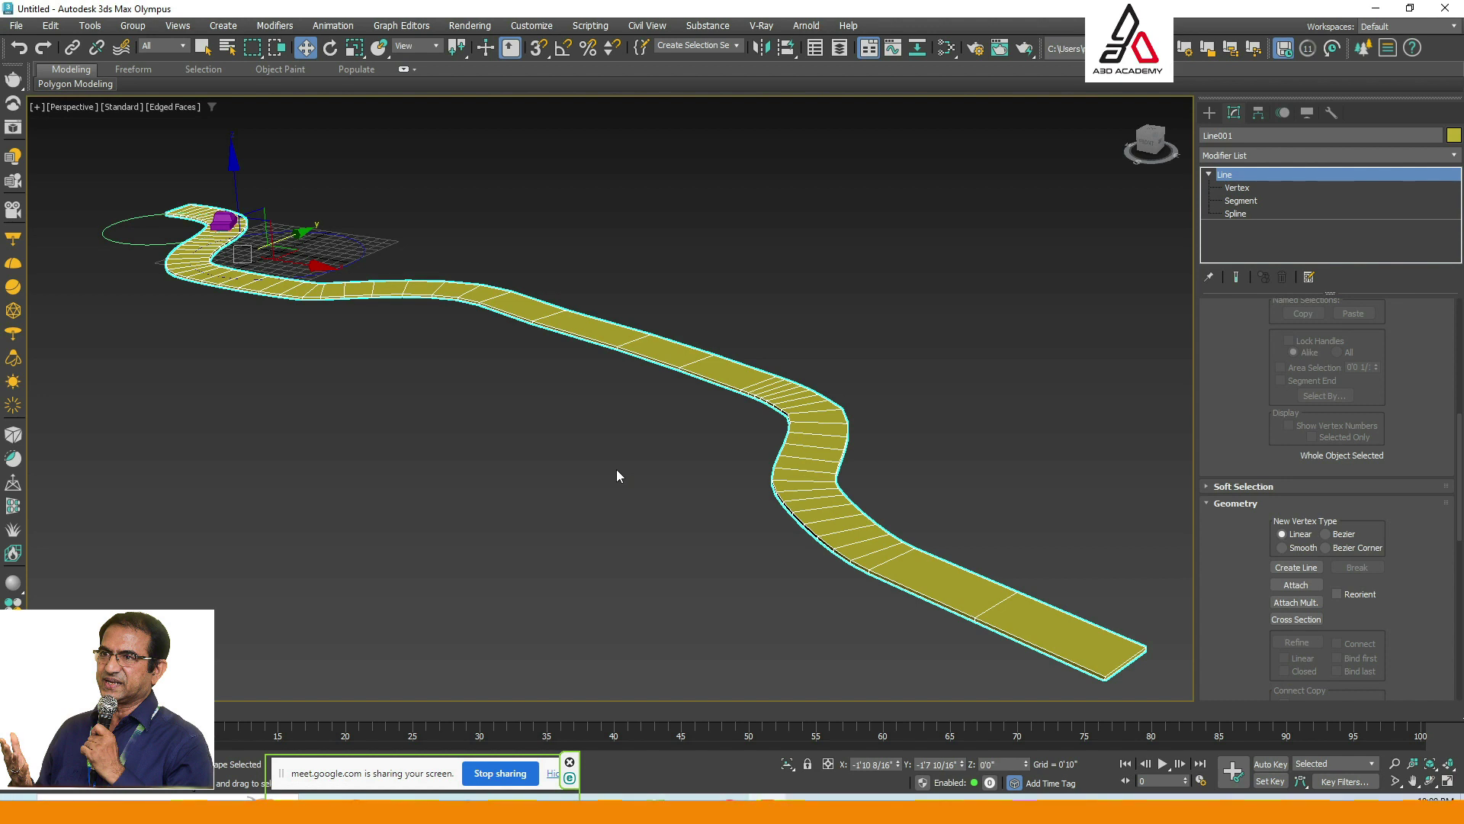
Re-scale the animation length from 100 to 600 frames in Time Configuration.
{"action": "right_click", "coordinate": [1162, 765]}
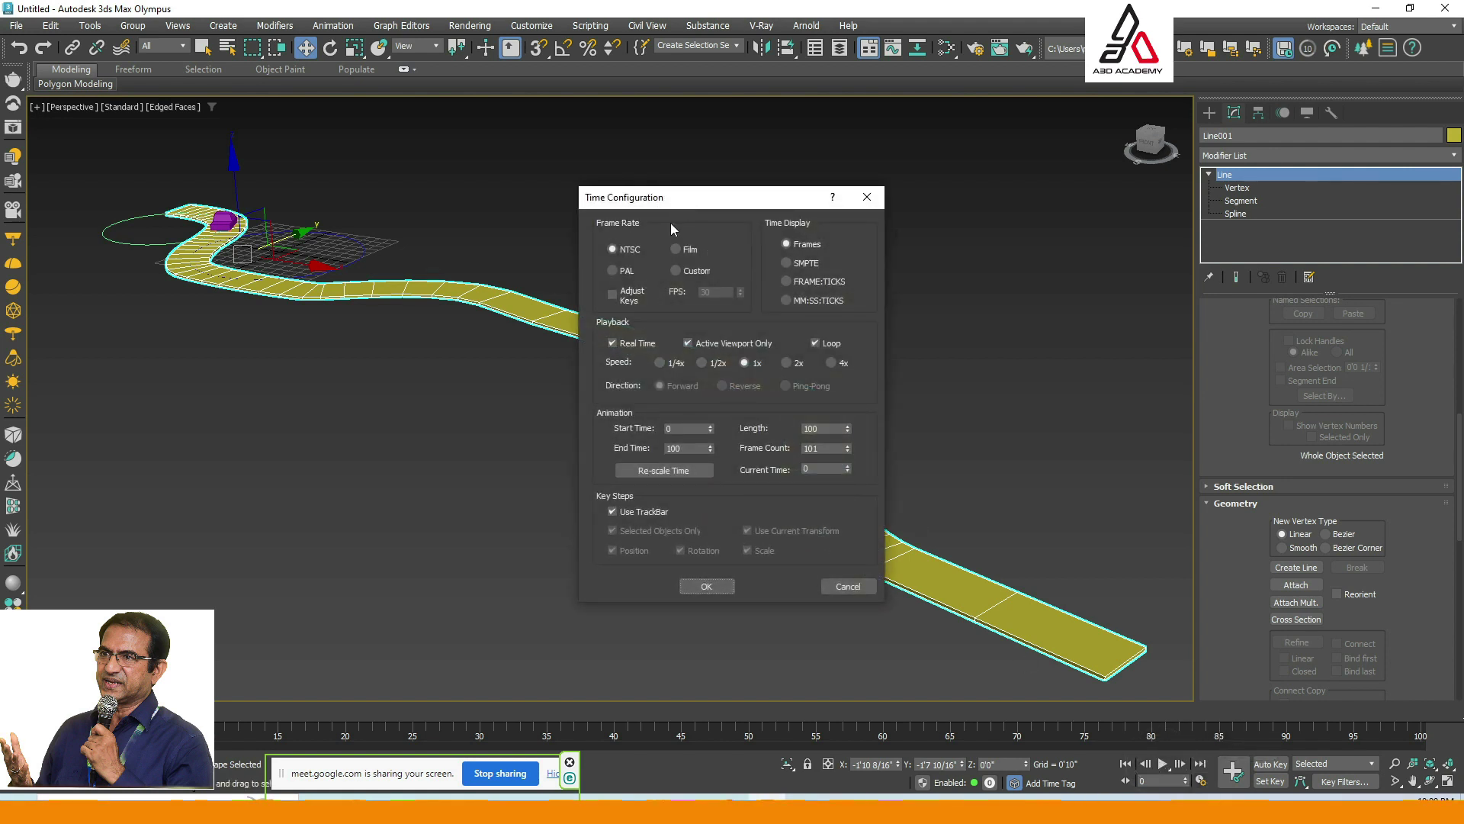
{"action": "left_click", "coordinate": [662, 472]}
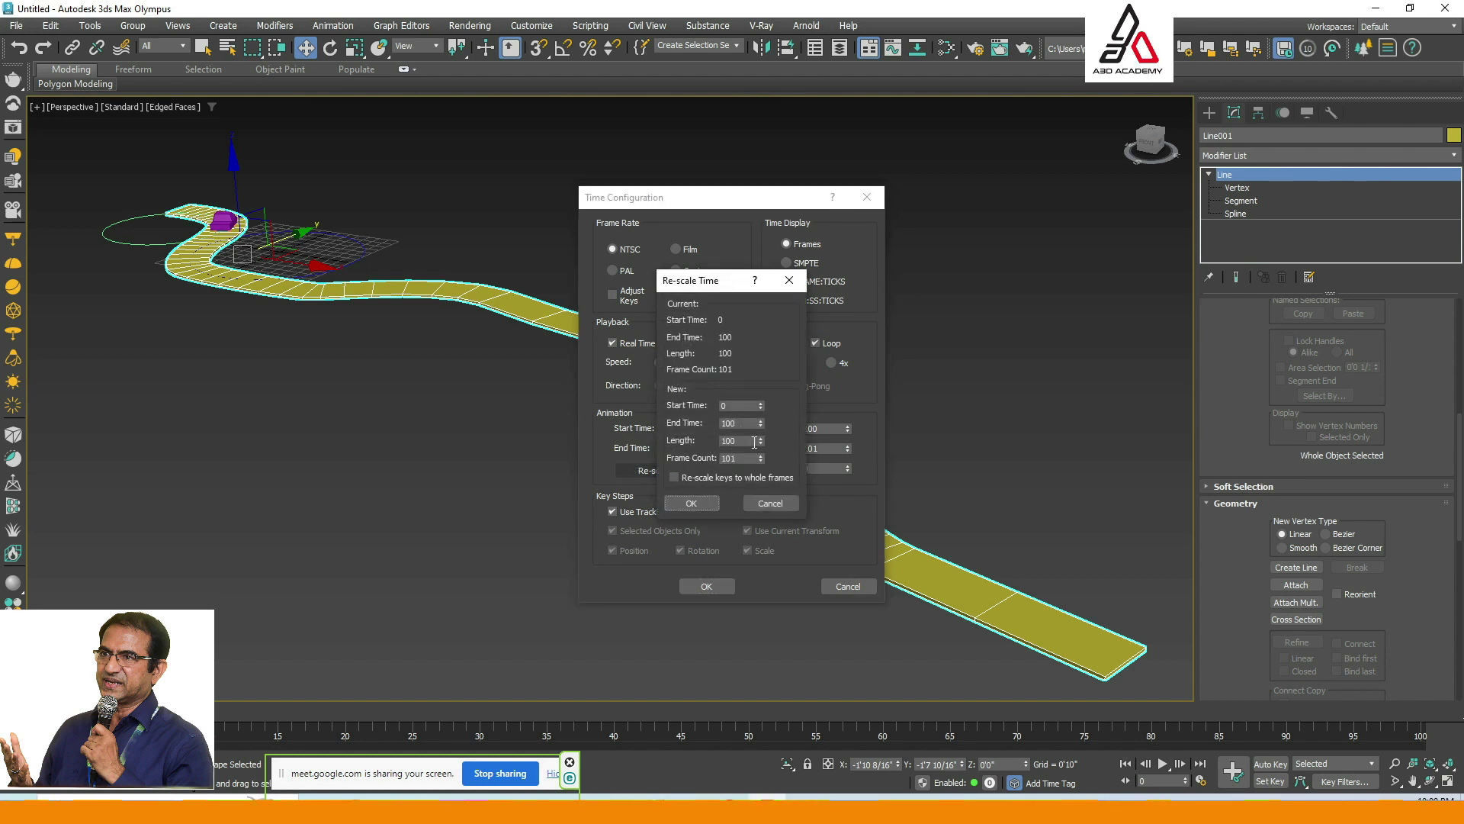
{"action": "left_click_drag", "start_coordinate": [754, 442], "coordinate": [679, 442]}
{"action": "left_click", "coordinate": [691, 503]}
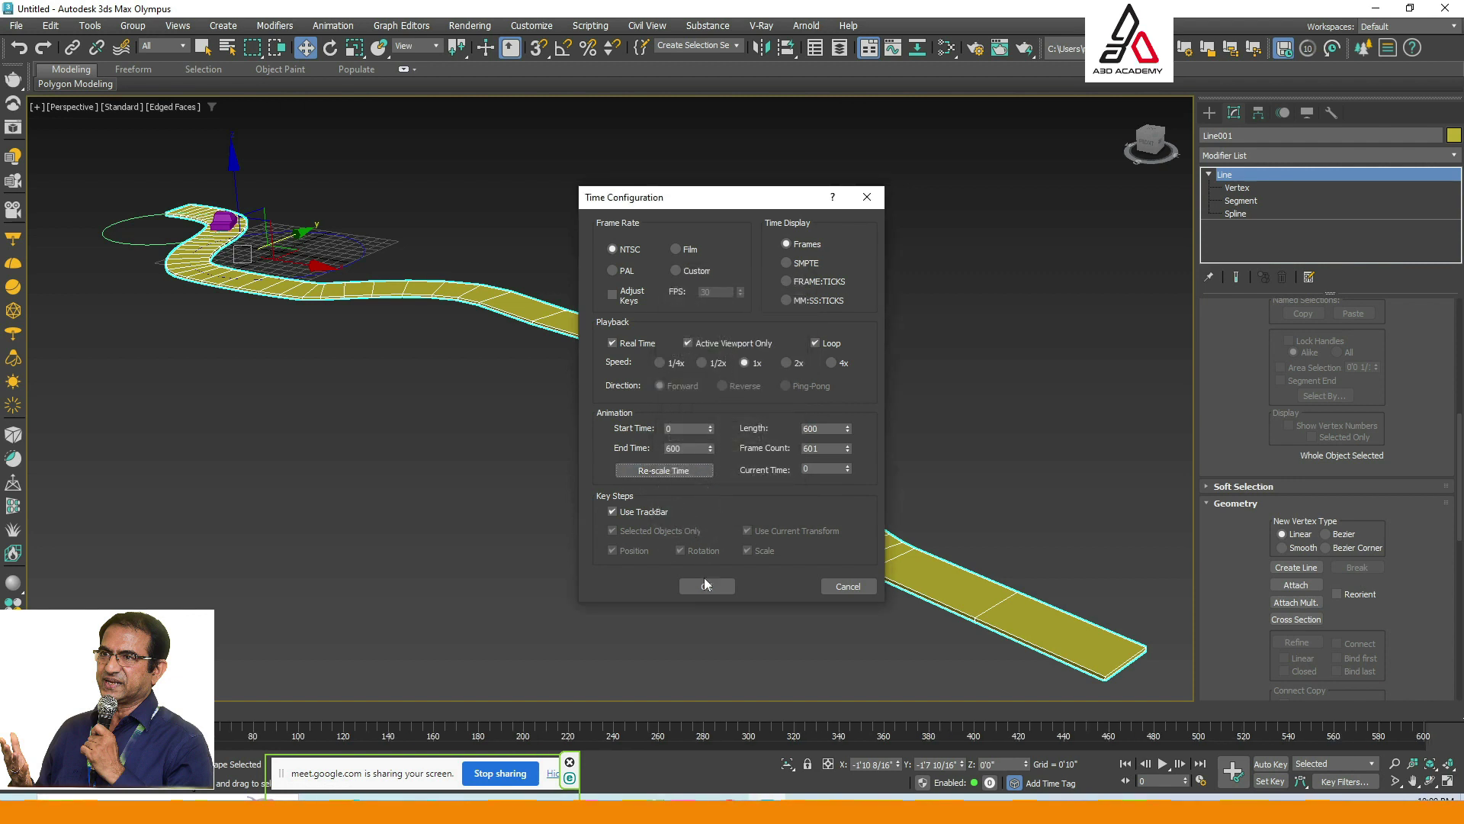
{"action": "left_click", "coordinate": [707, 587]}
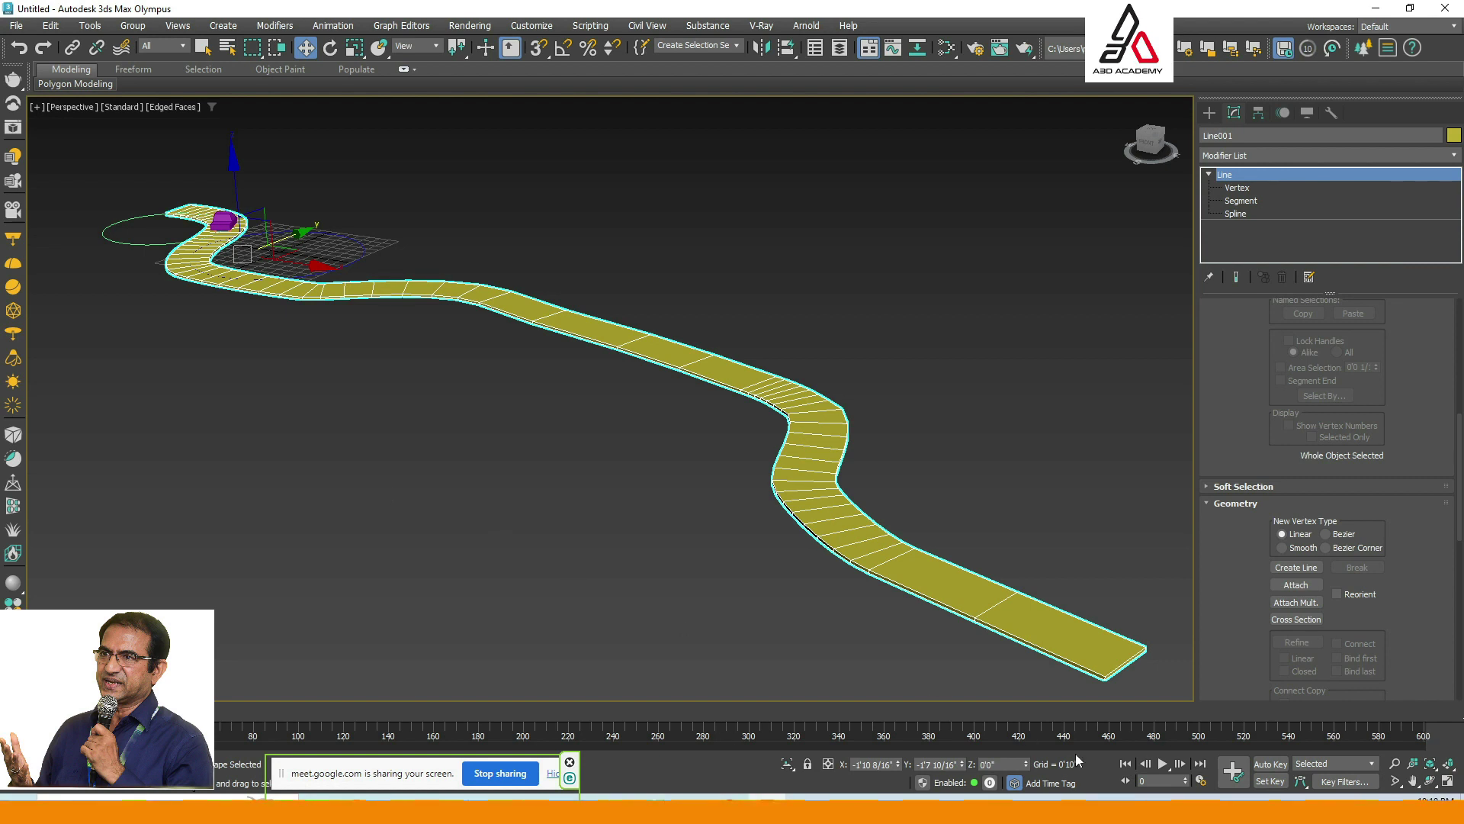
Deselect the road and play the 600-frame car animation, then stop playback.
{"action": "left_click", "coordinate": [1041, 477]}
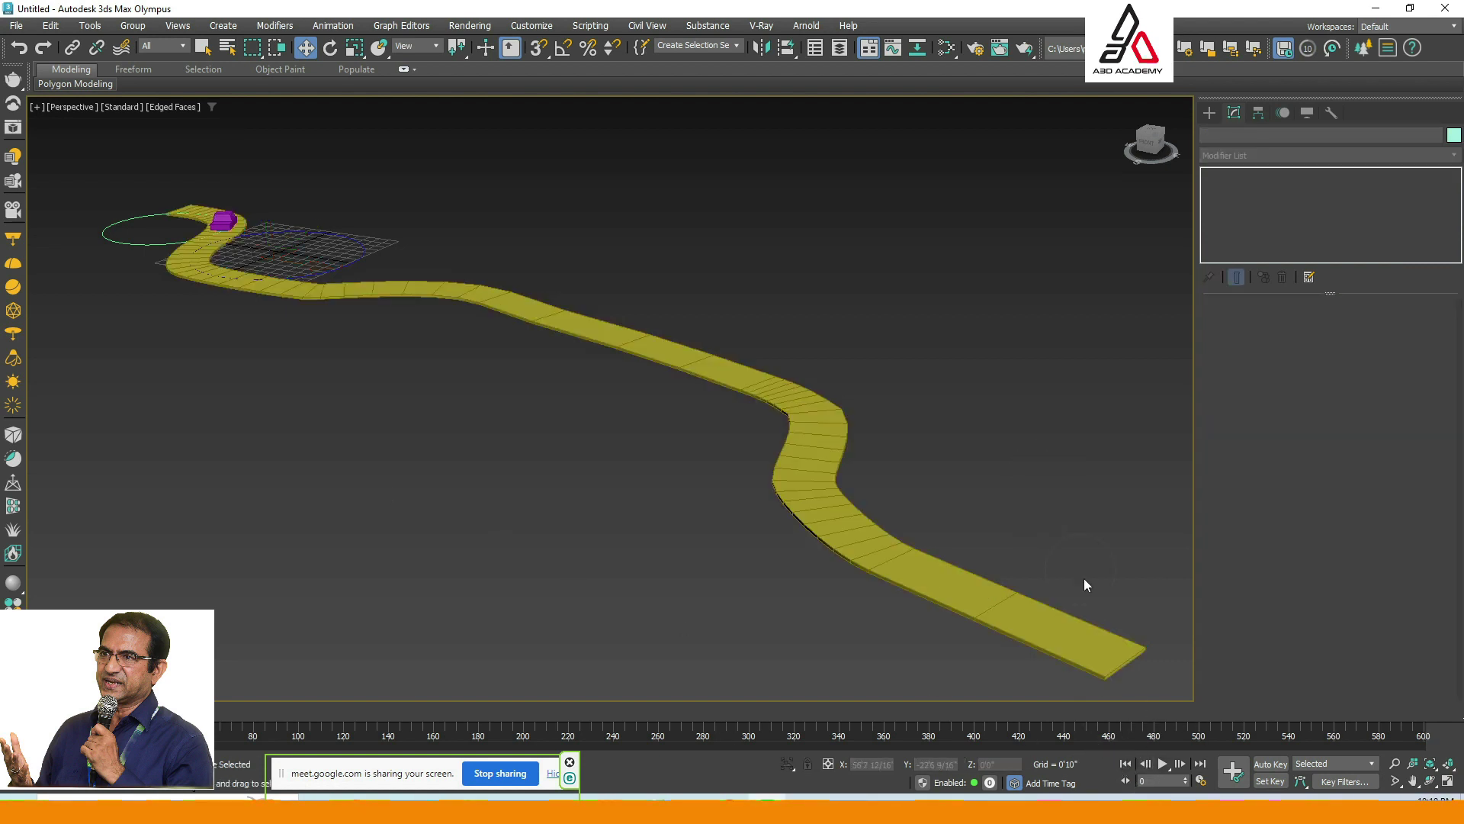
{"action": "left_click", "coordinate": [1163, 764]}
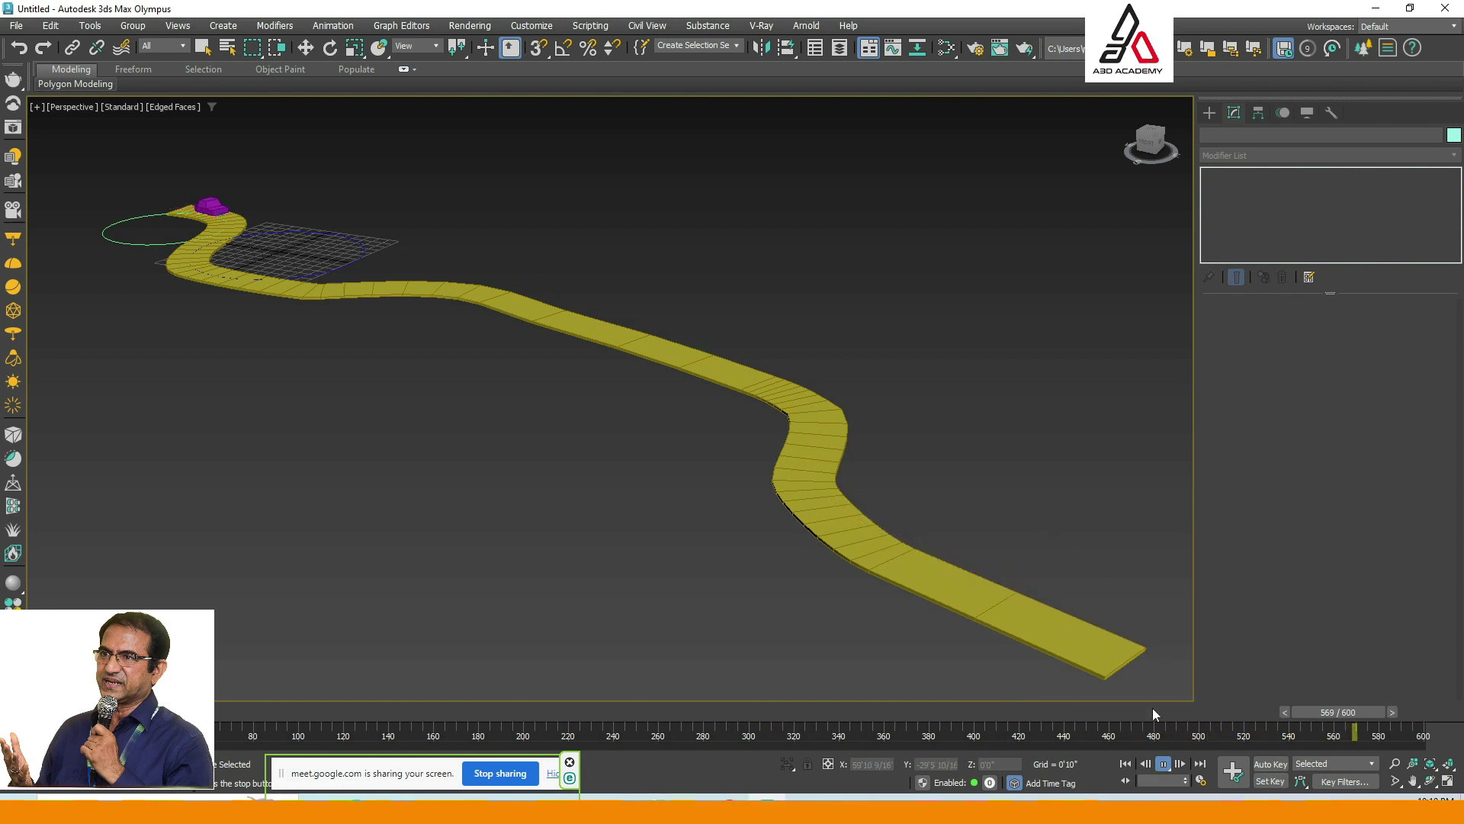
{"action": "left_click", "coordinate": [1162, 766]}
{"action": "key", "text": "w"}
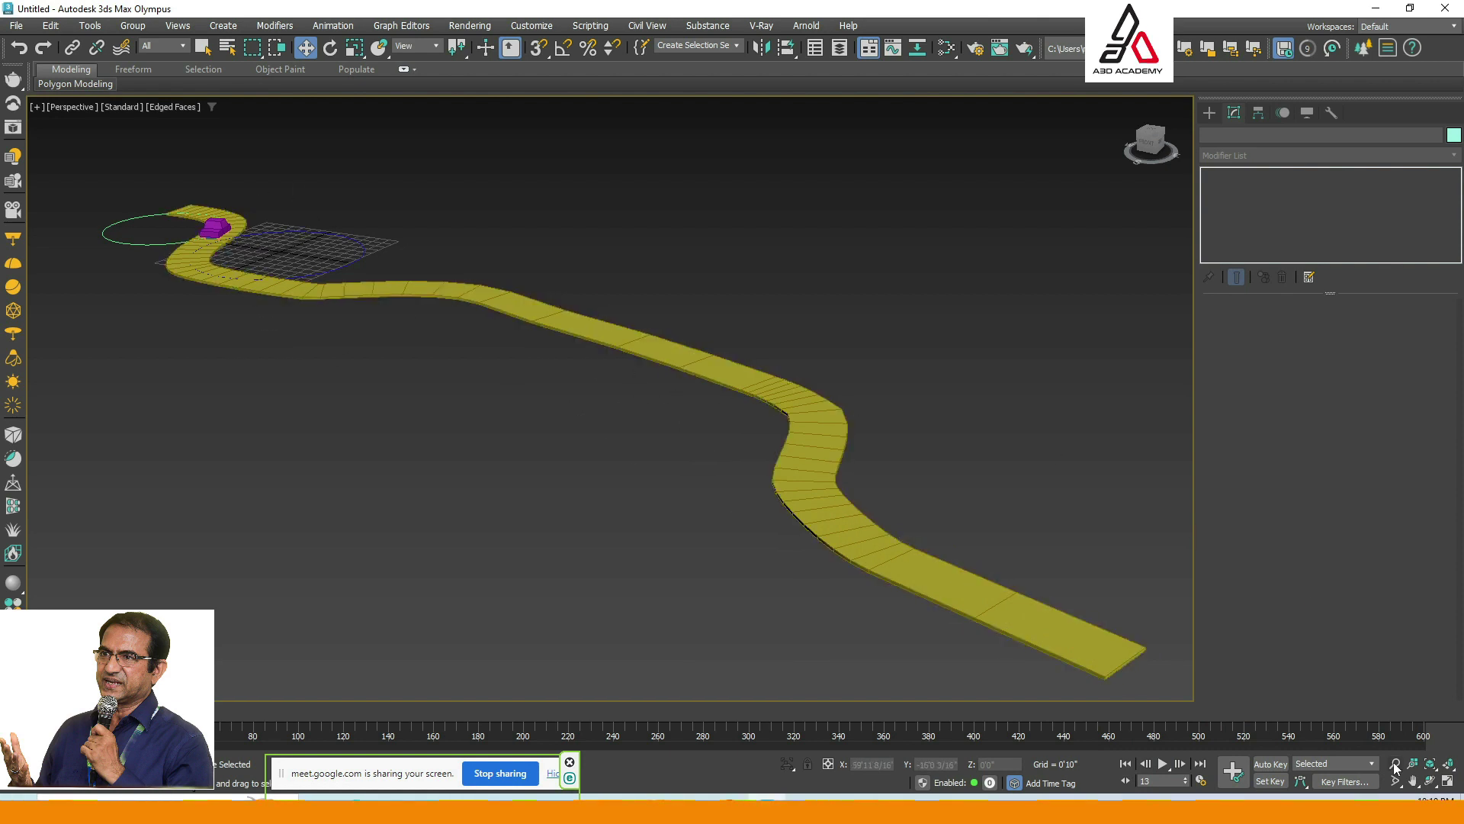
Restore the four-view layout and draw a large circle around the road in the Top view.
{"action": "left_click", "coordinate": [1446, 784]}
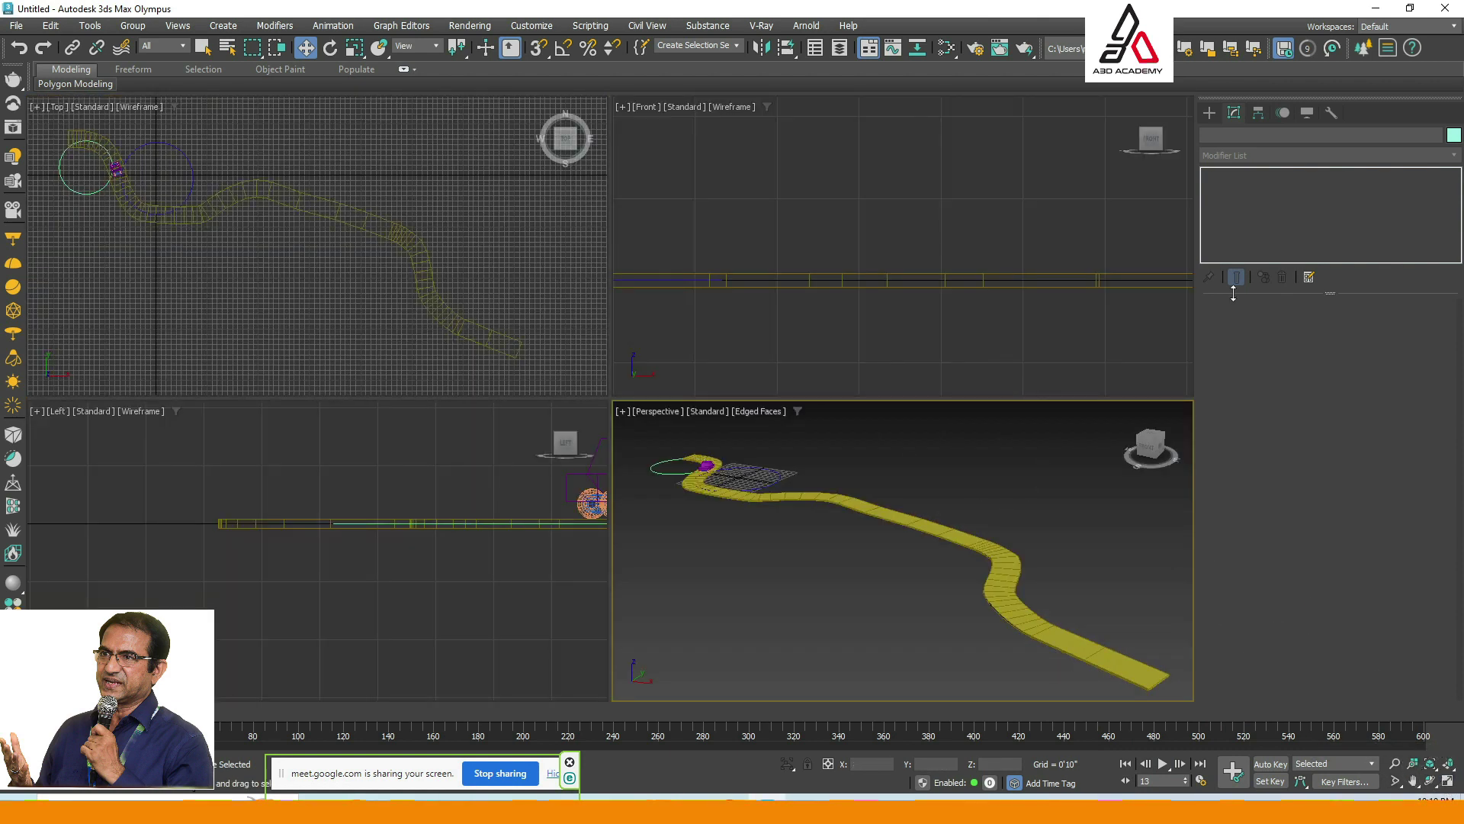
{"action": "left_click", "coordinate": [1211, 113]}
{"action": "left_click", "coordinate": [1255, 254]}
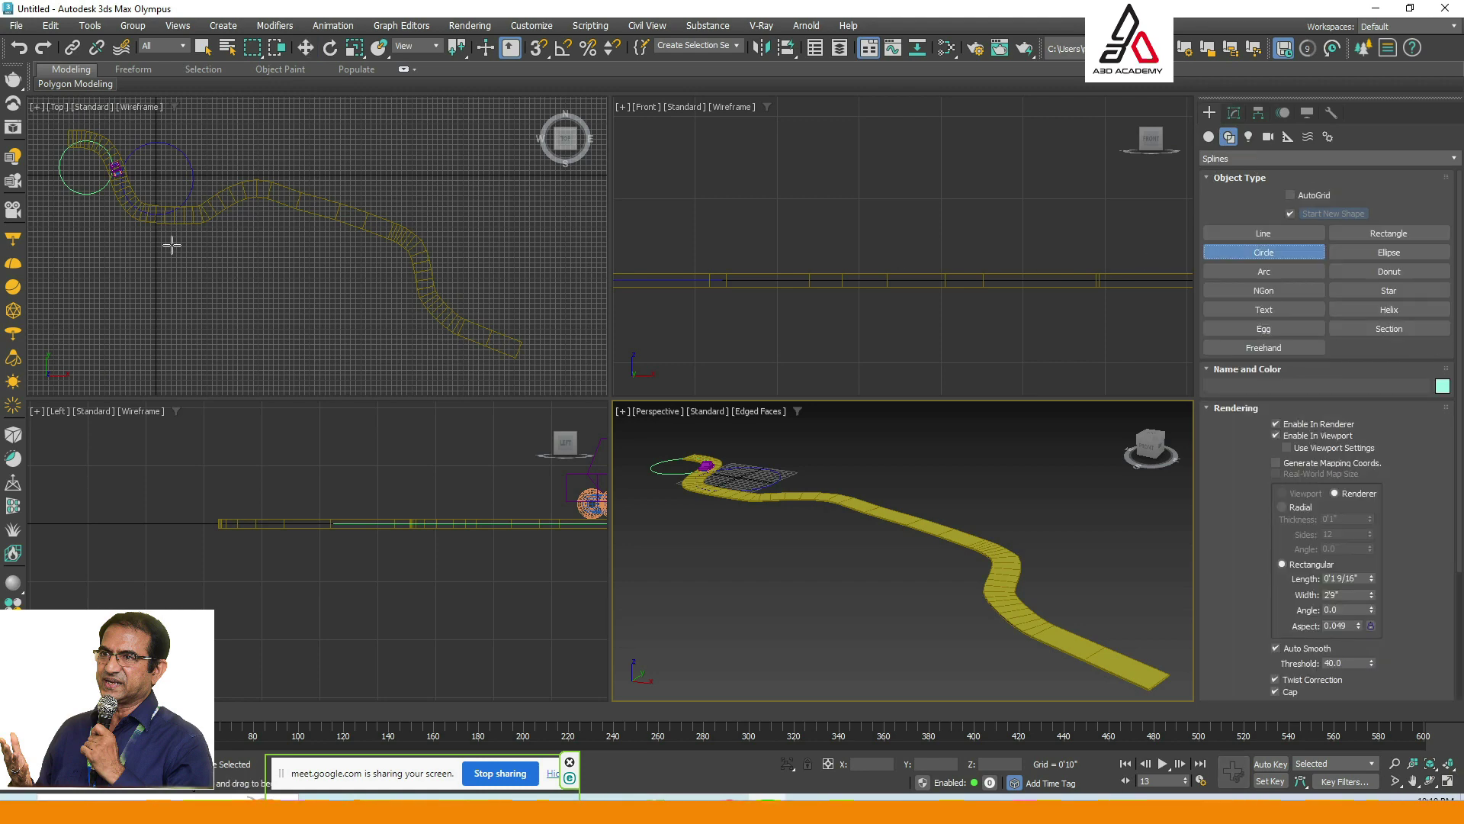
{"action": "scroll", "coordinate": [171, 244], "scroll_direction": "down", "scroll_amount": 3}
{"action": "left_click_drag", "start_coordinate": [217, 242], "coordinate": [359, 386]}
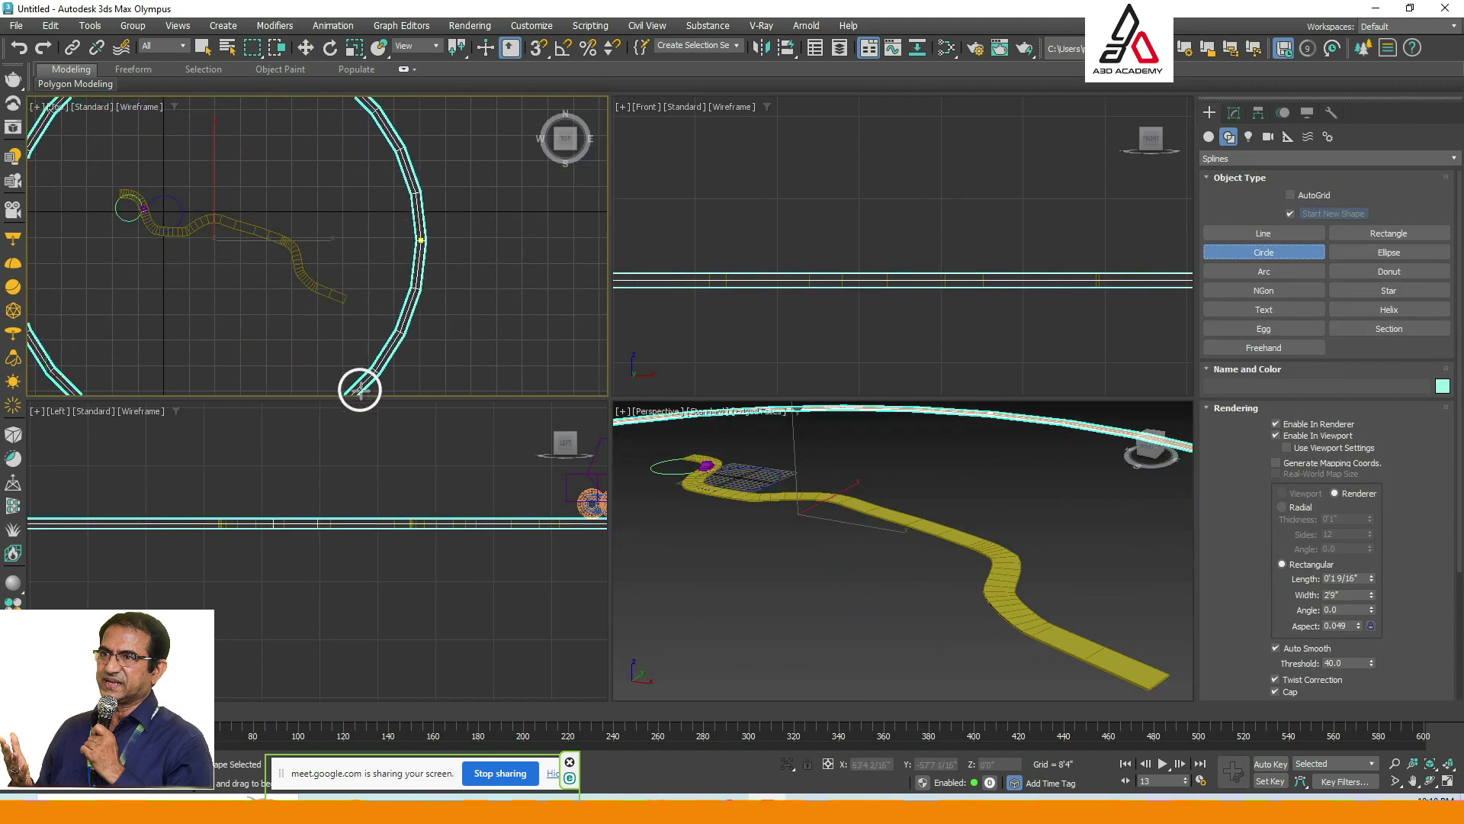
Turn off the circle's rendered band and convert it into an Editable Poly ground disc.
{"action": "key", "text": "w"}
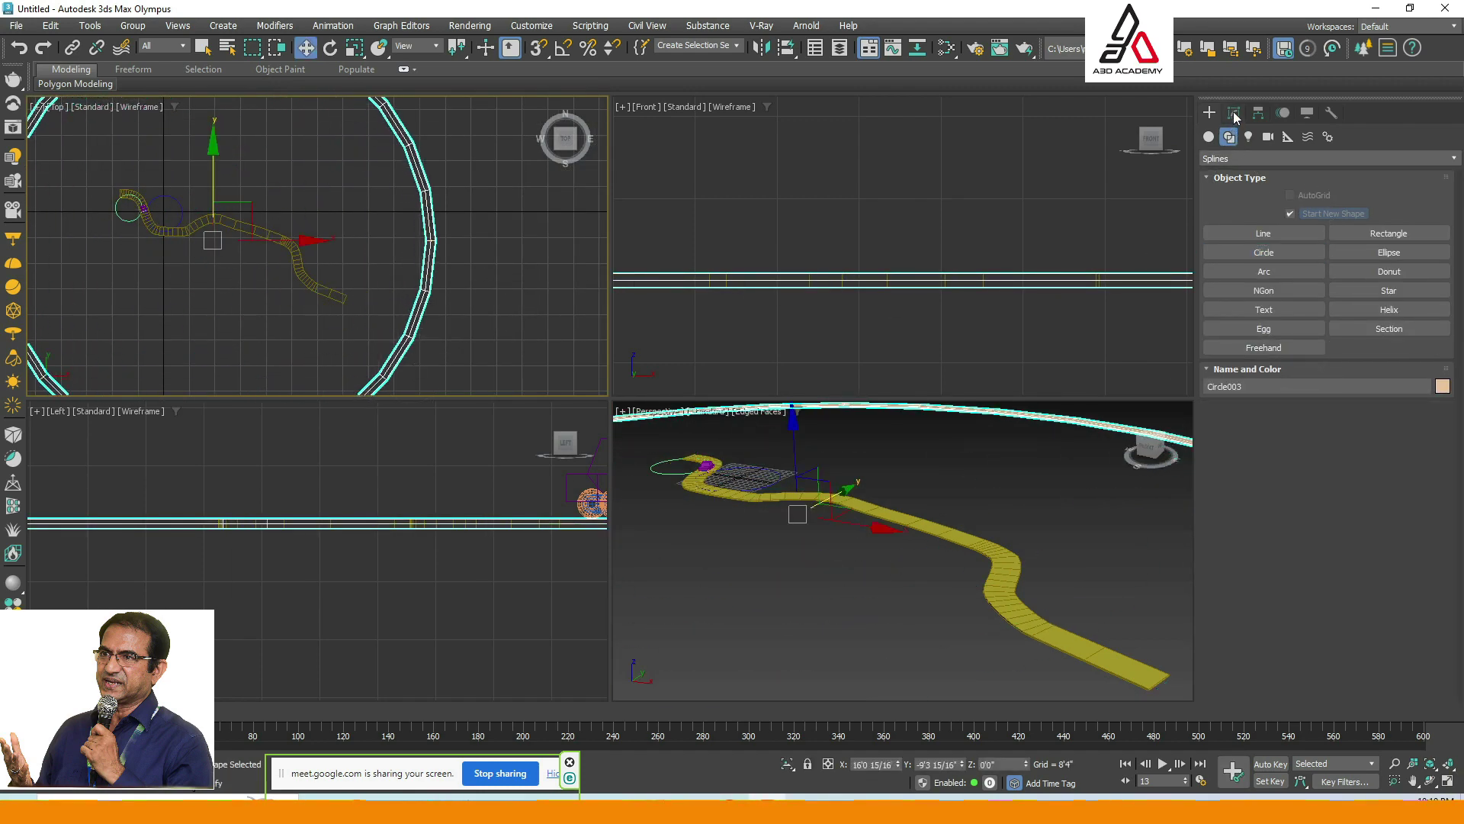
{"action": "left_click", "coordinate": [1235, 114]}
{"action": "left_click", "coordinate": [1286, 335]}
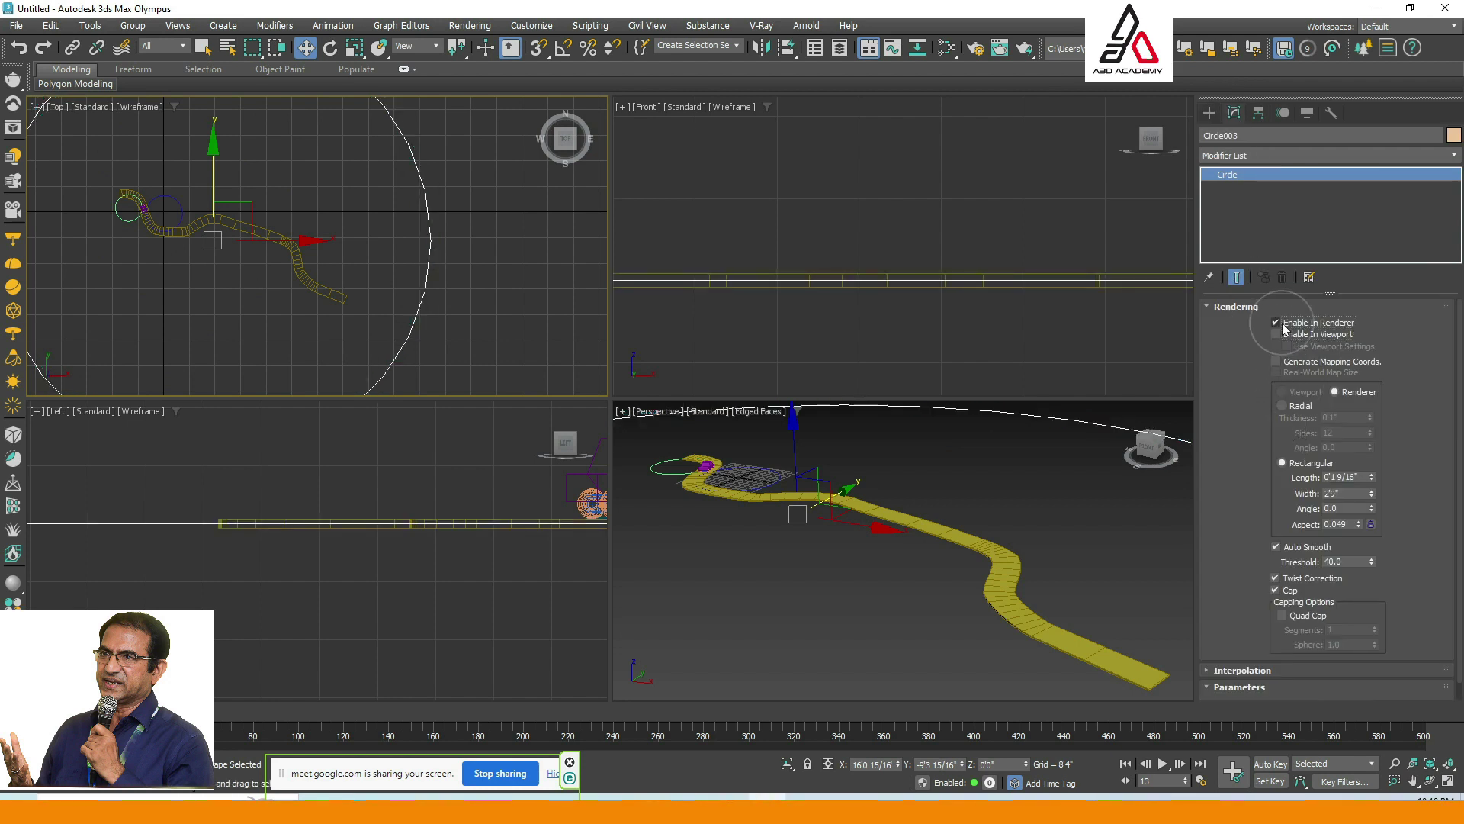
{"action": "right_click", "coordinate": [424, 279]}
{"action": "mouse_move", "coordinate": [526, 478]}
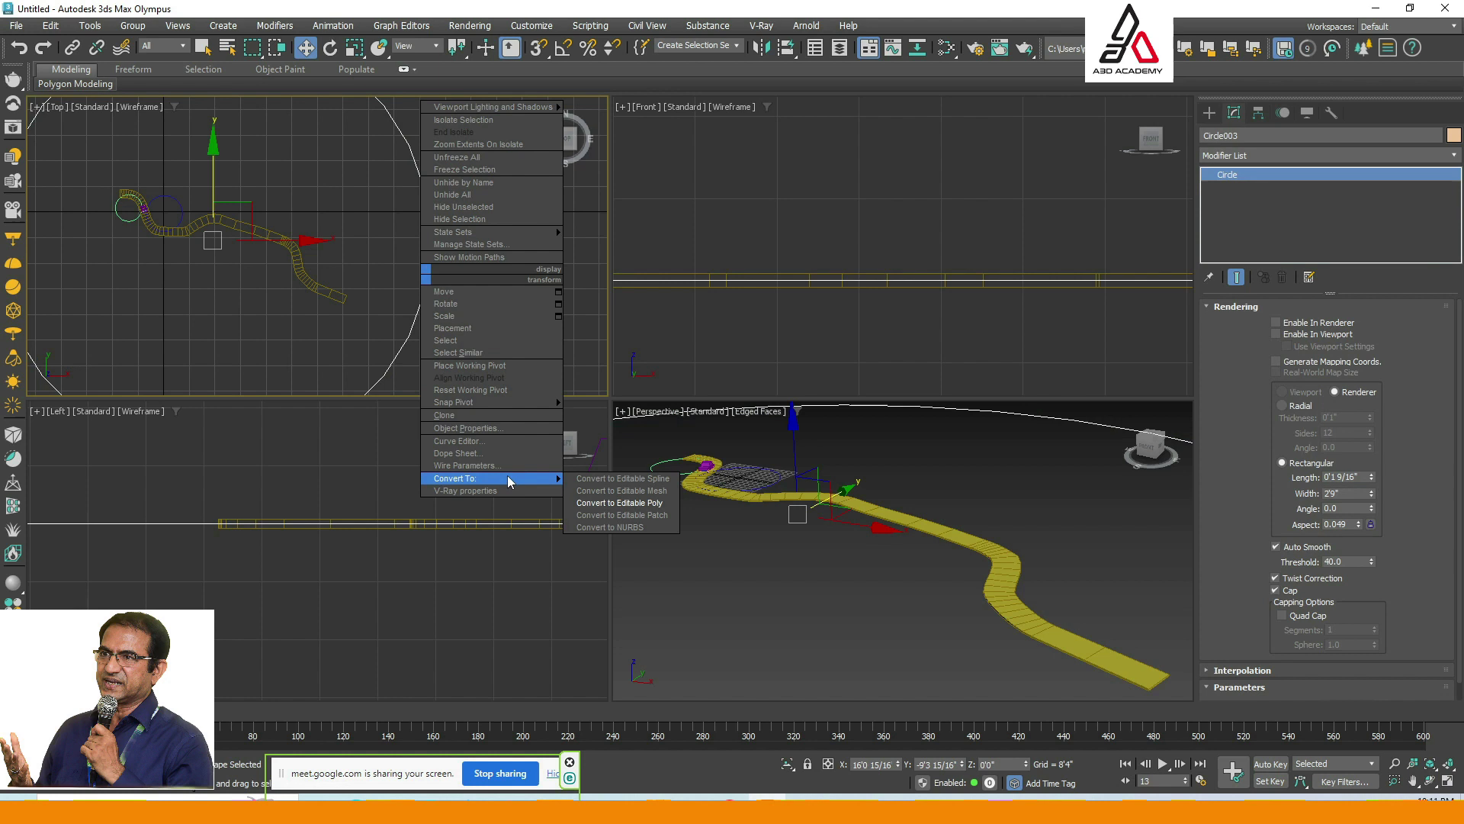
{"action": "left_click", "coordinate": [614, 503]}
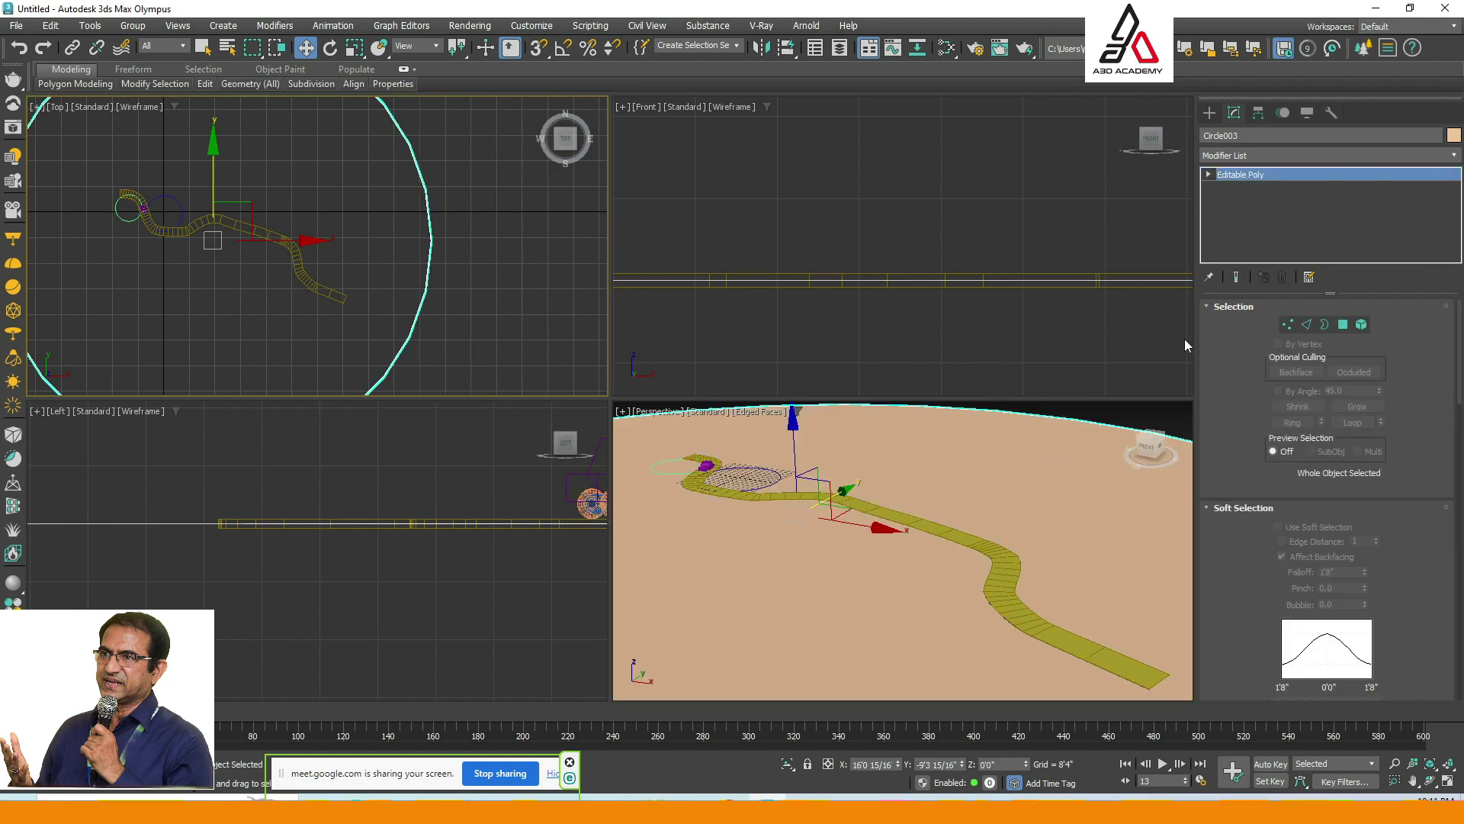
Recolour the Circle003 ground disc light green.
{"action": "left_click", "coordinate": [1084, 374]}
{"action": "left_click", "coordinate": [1104, 462]}
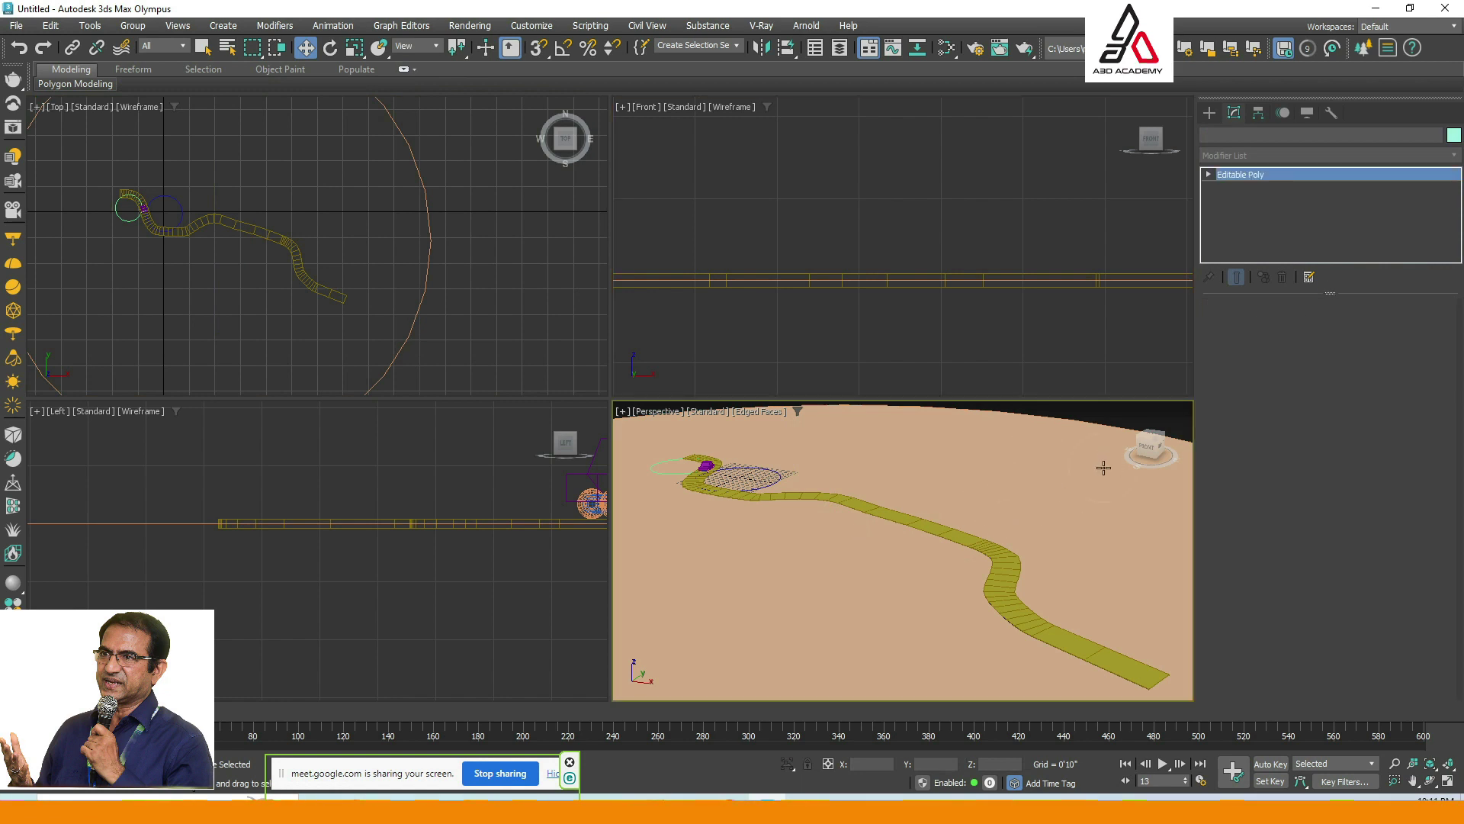
{"action": "left_click", "coordinate": [1452, 135]}
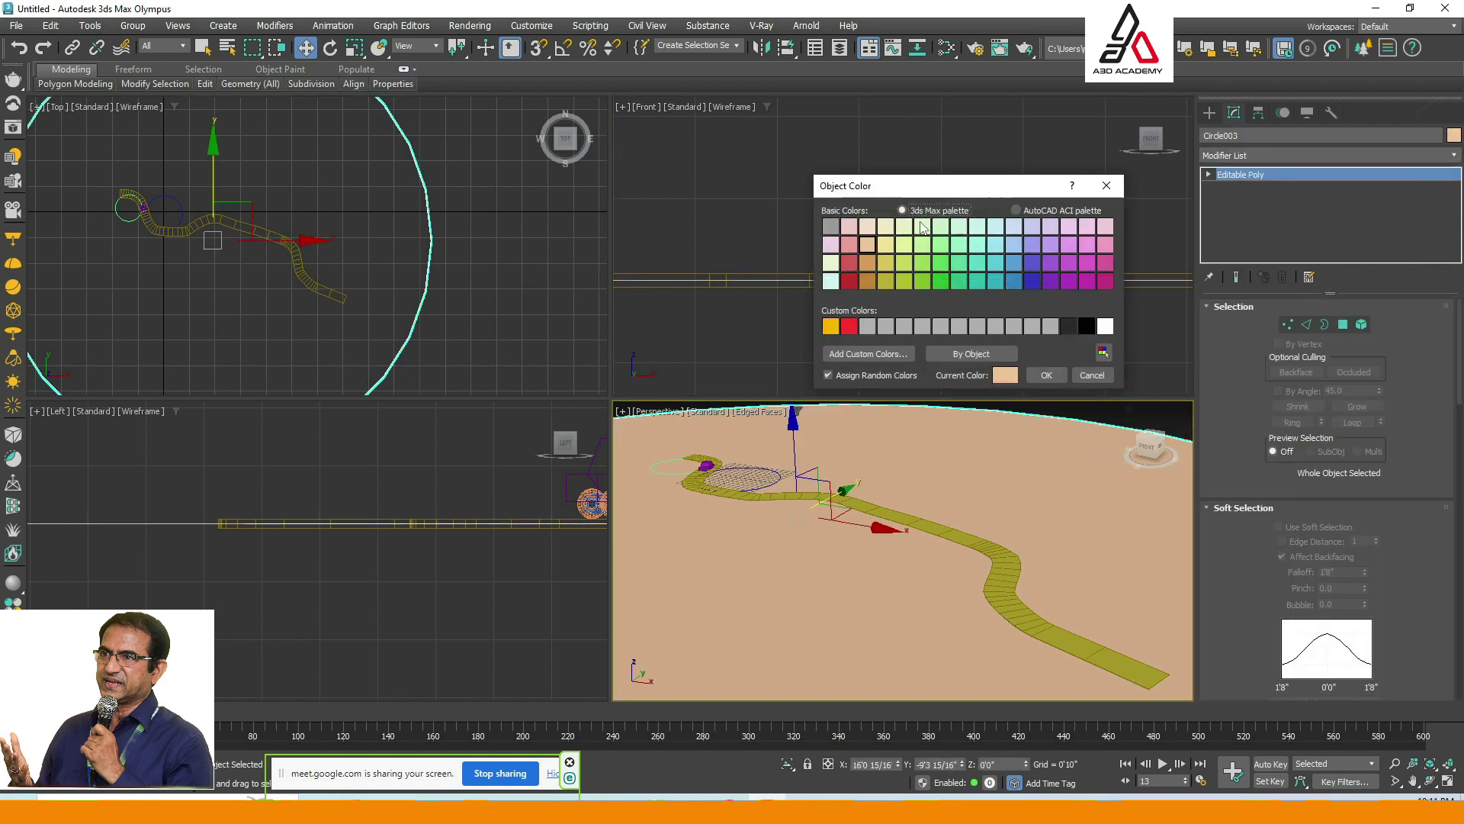
{"action": "left_click", "coordinate": [941, 244]}
{"action": "left_click", "coordinate": [1046, 375]}
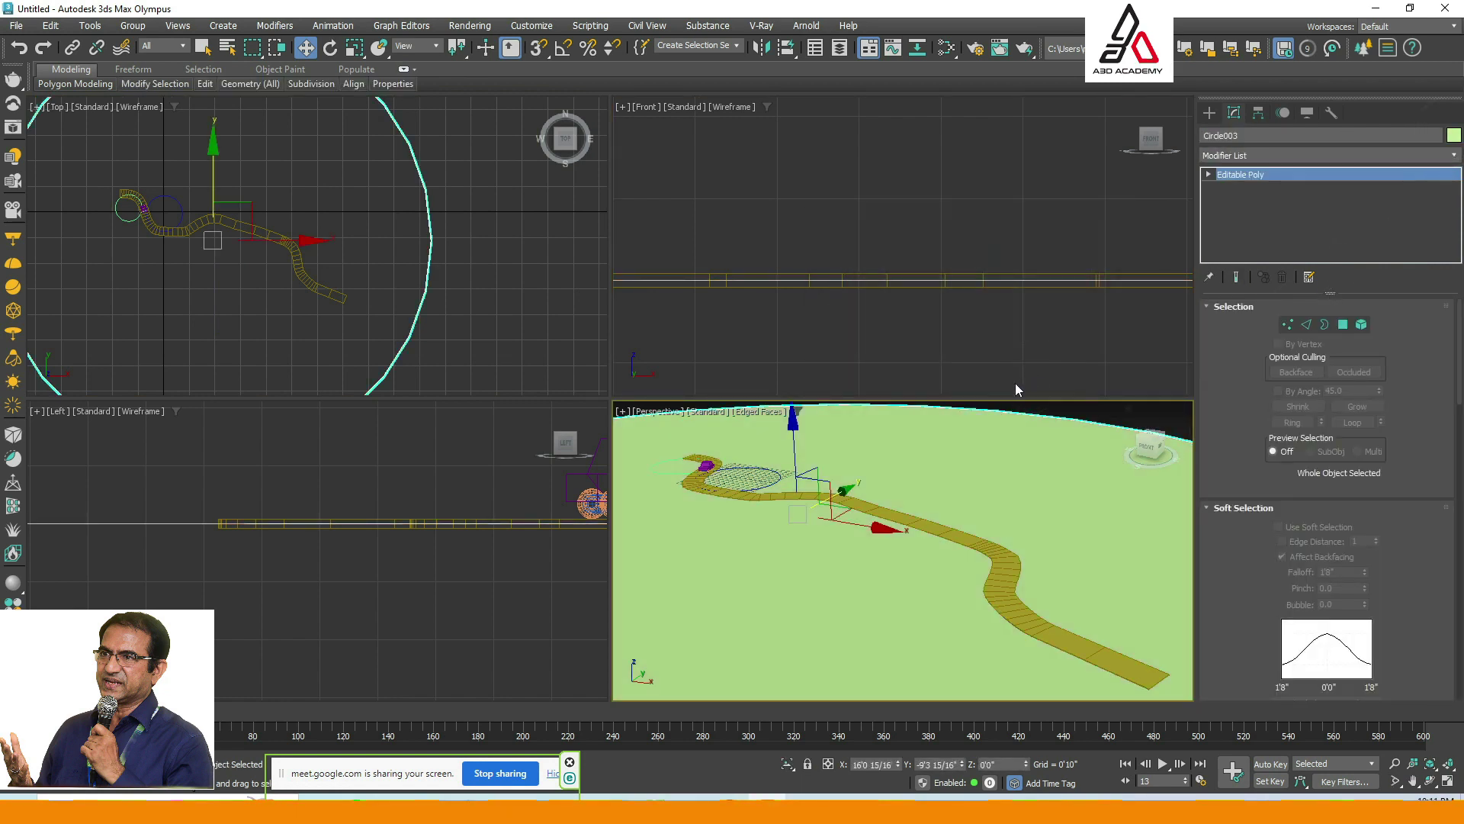
{"action": "left_click", "coordinate": [913, 350]}
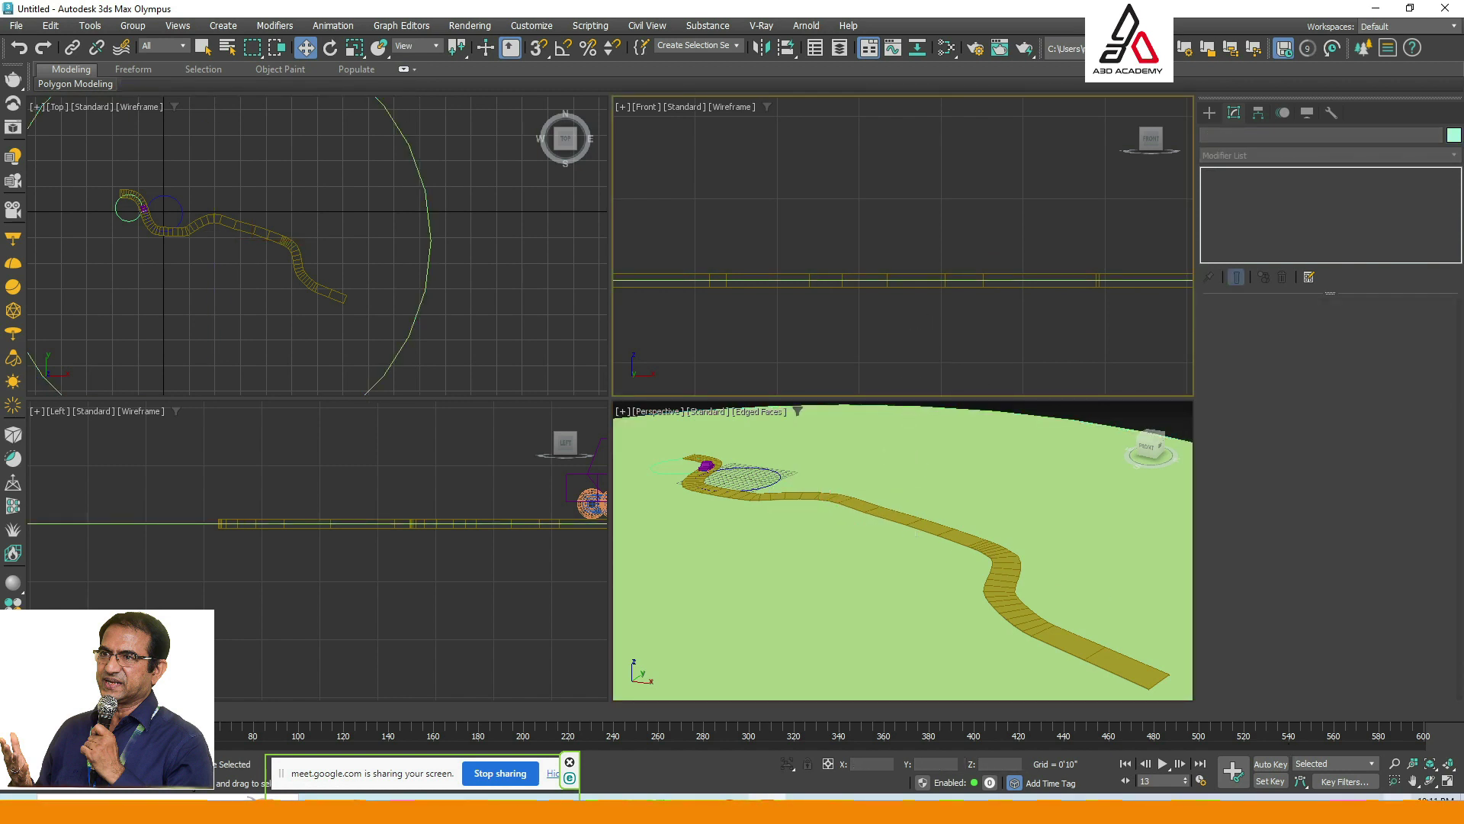
Select the green ground and maximize the Perspective viewport.
{"action": "left_click", "coordinate": [1448, 782]}
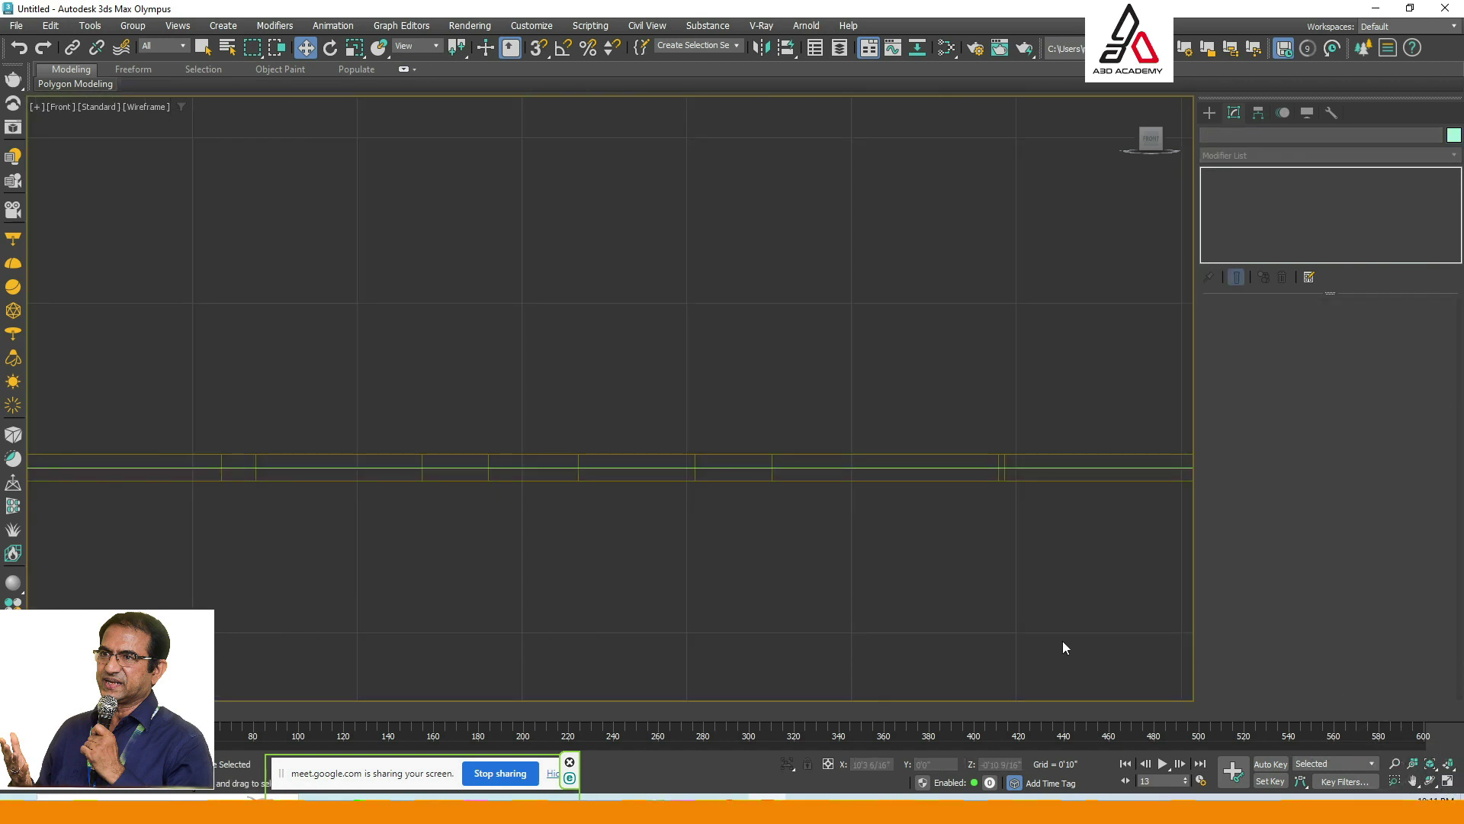
{"action": "left_click", "coordinate": [1448, 782]}
{"action": "left_click", "coordinate": [1026, 480]}
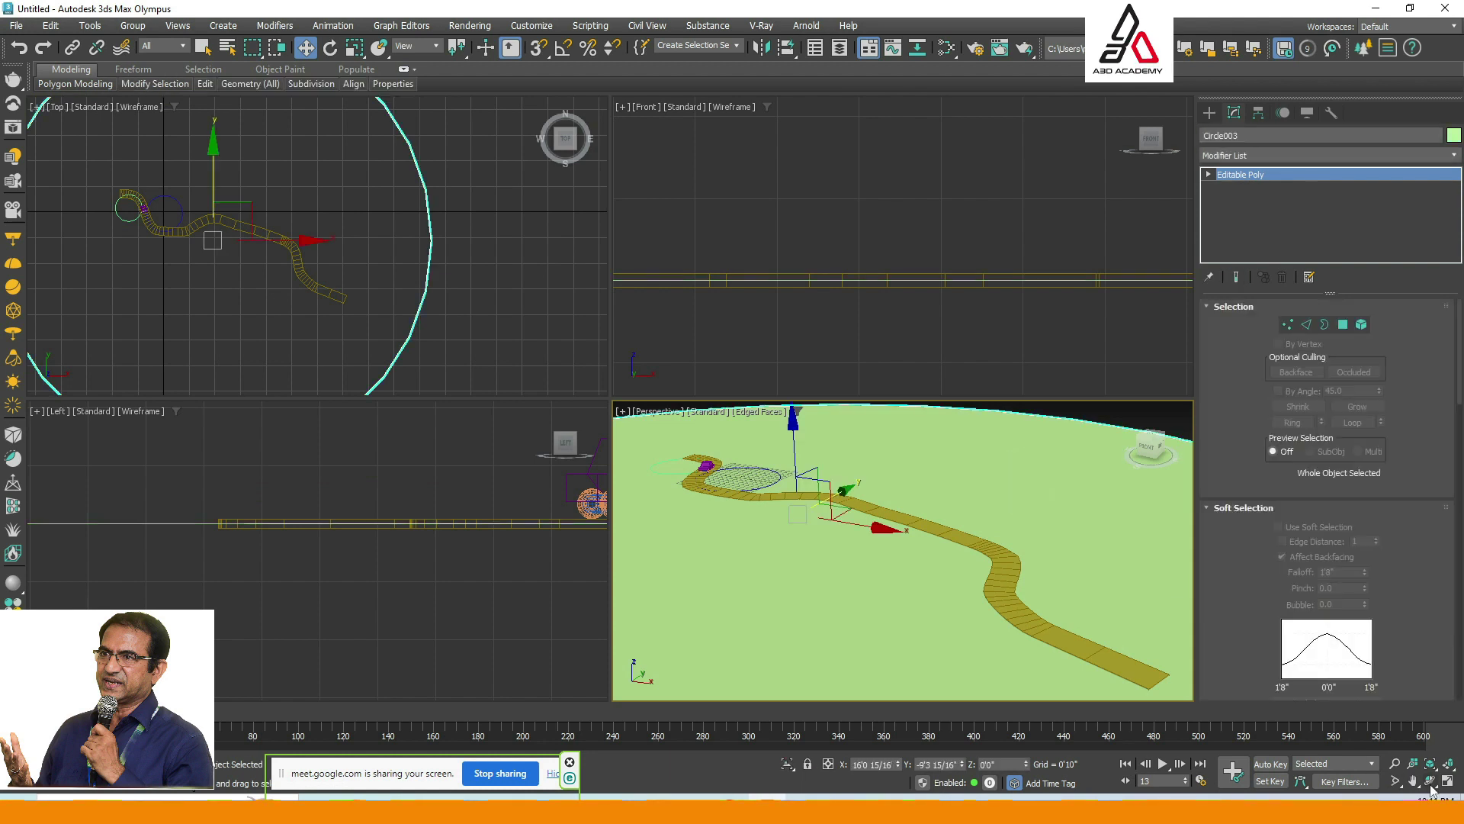
{"action": "left_click", "coordinate": [1452, 786]}
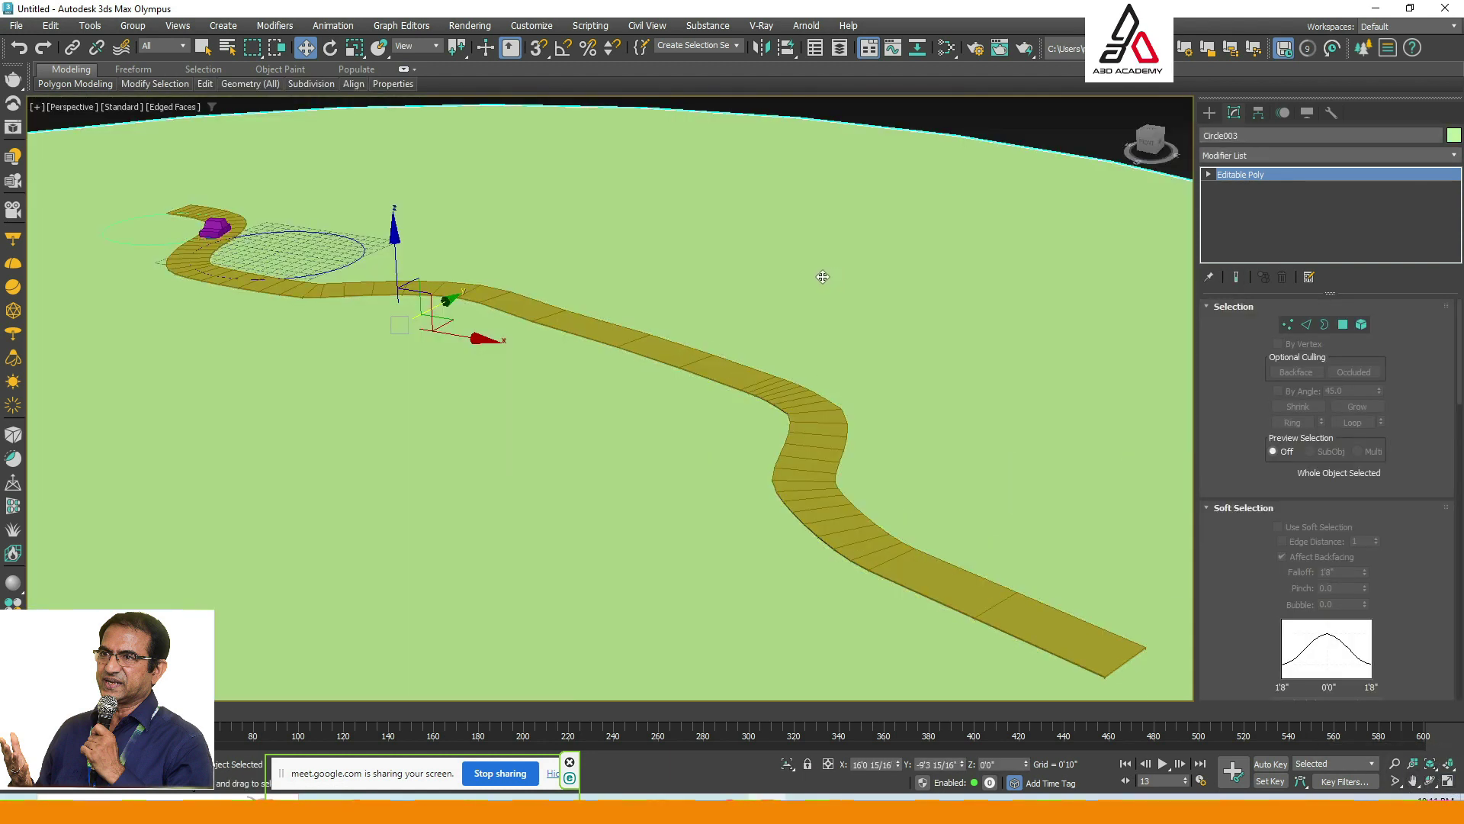
Set the Environment background colour to light sky blue.
{"action": "key", "text": "8"}
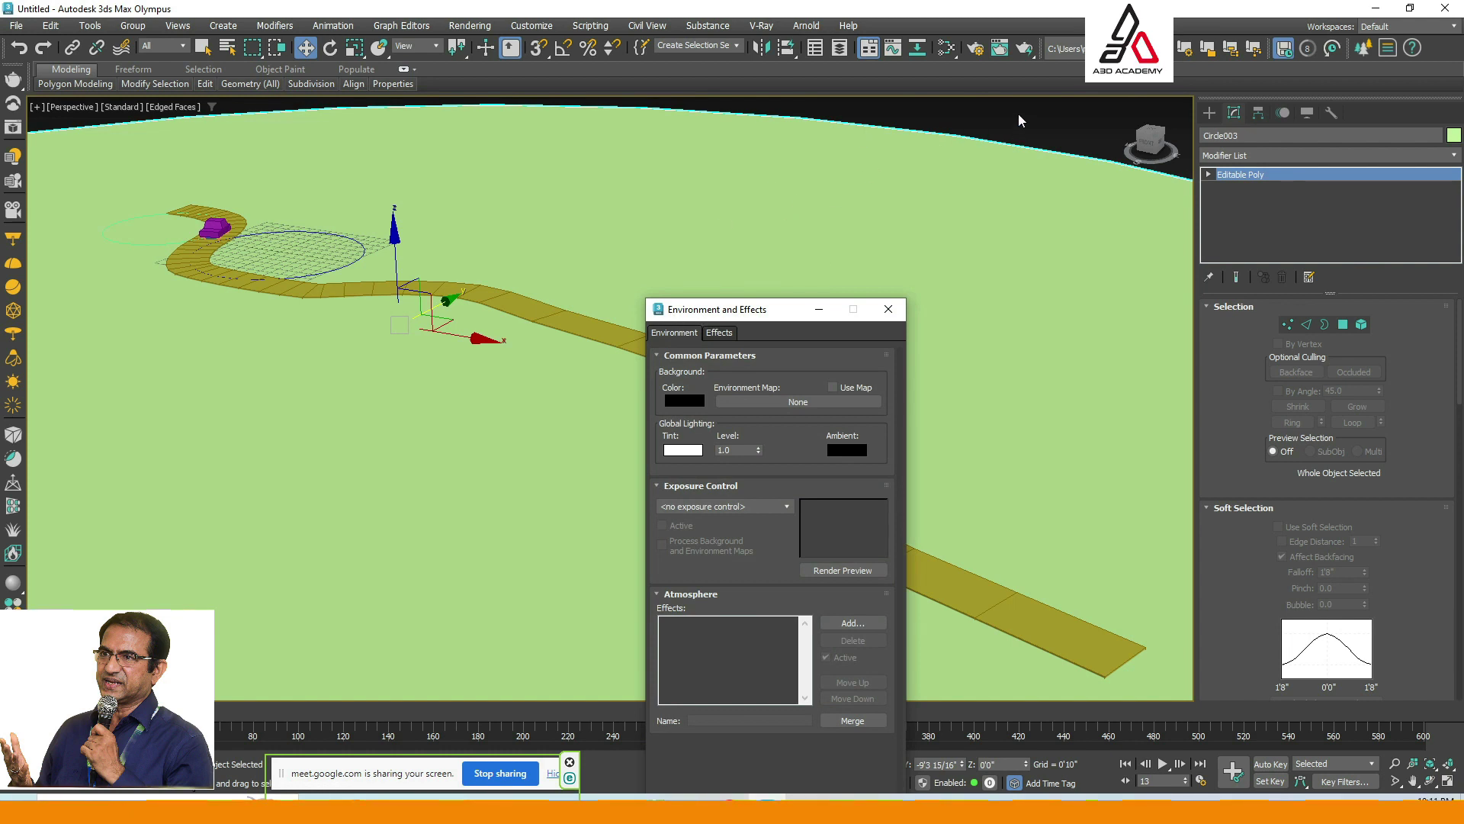
{"action": "left_click", "coordinate": [690, 399]}
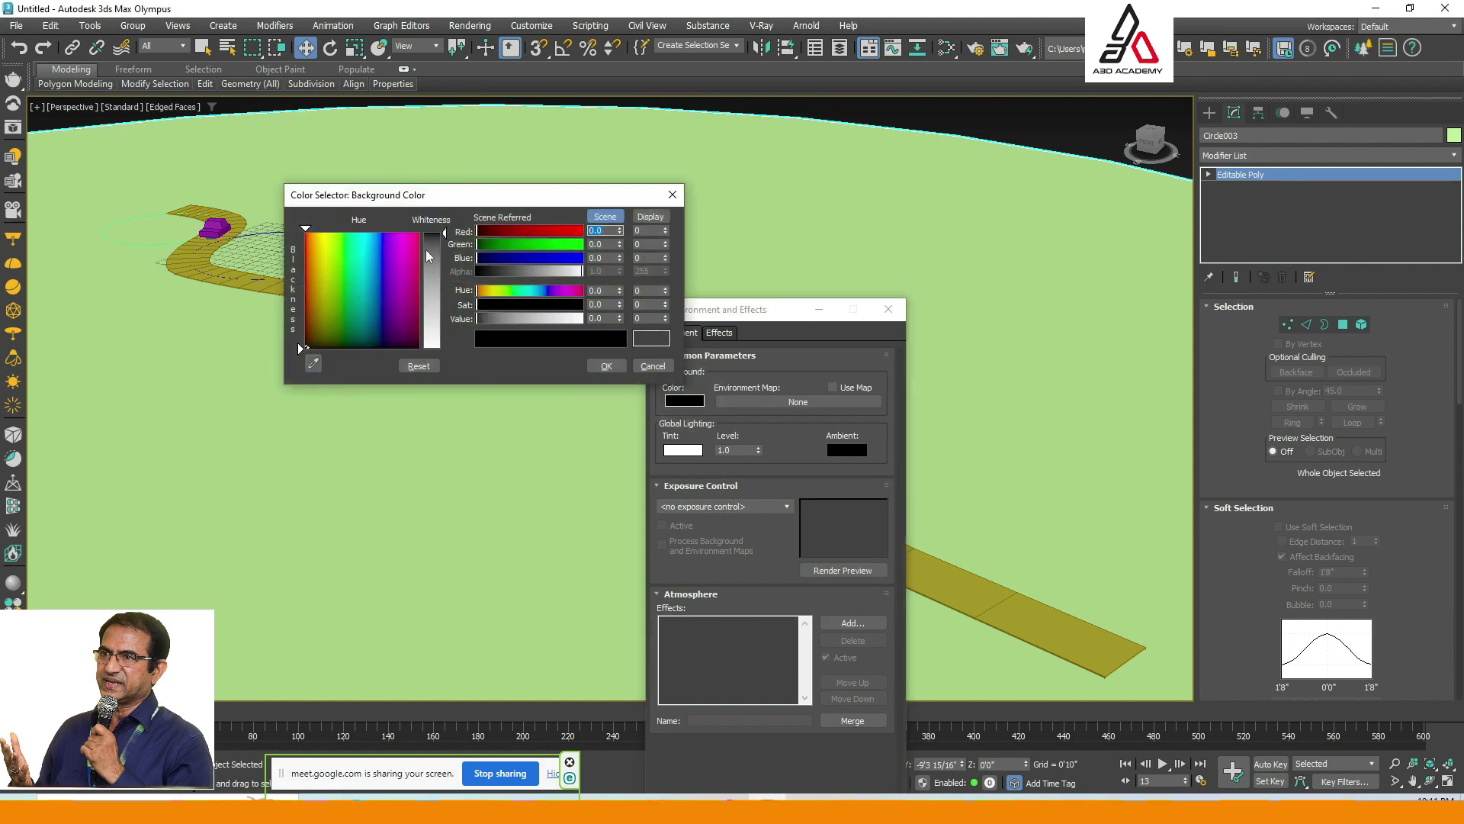
{"action": "left_click", "coordinate": [371, 238]}
{"action": "left_click", "coordinate": [435, 277]}
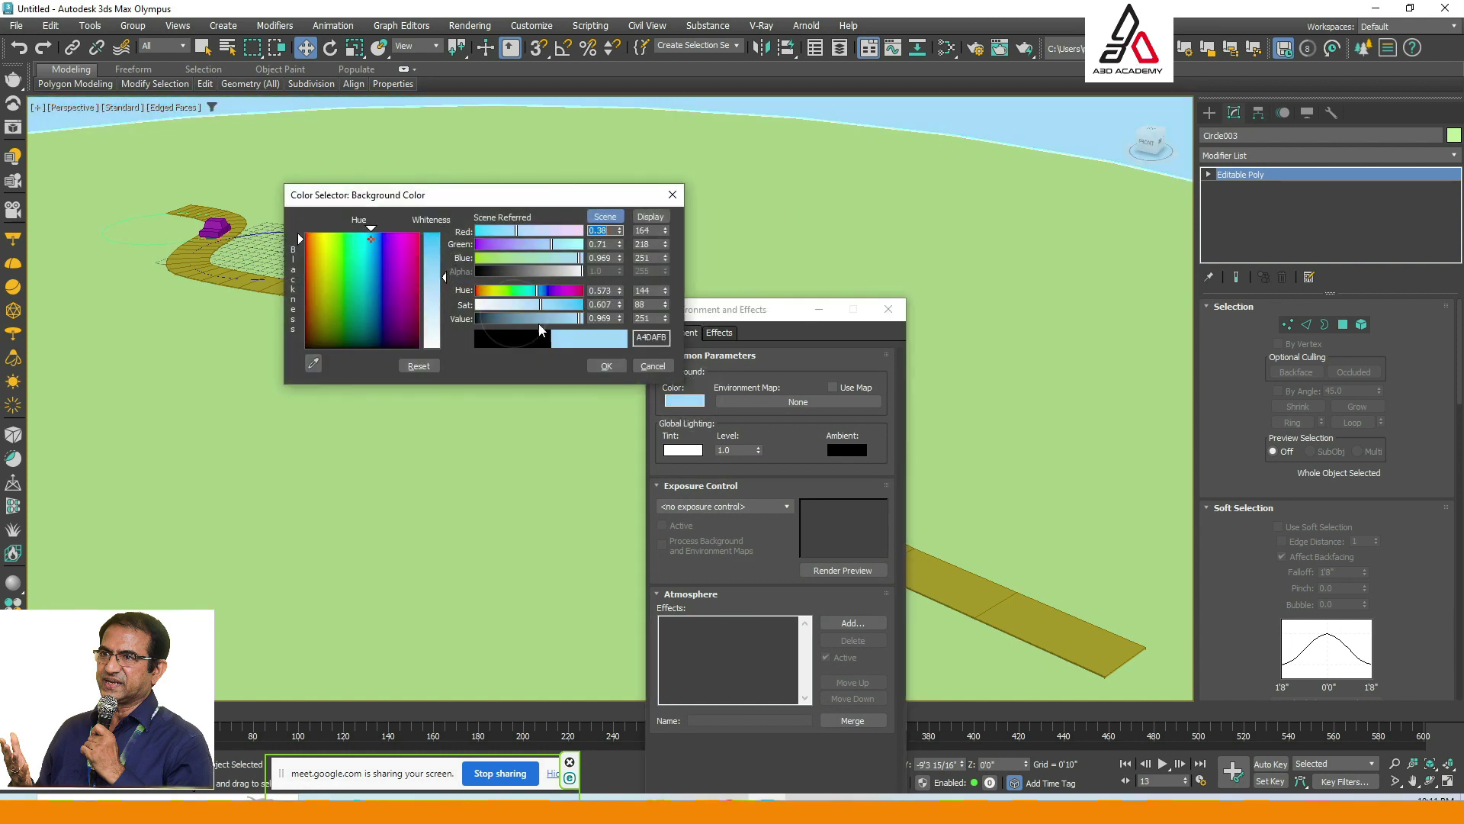
{"action": "left_click", "coordinate": [427, 263]}
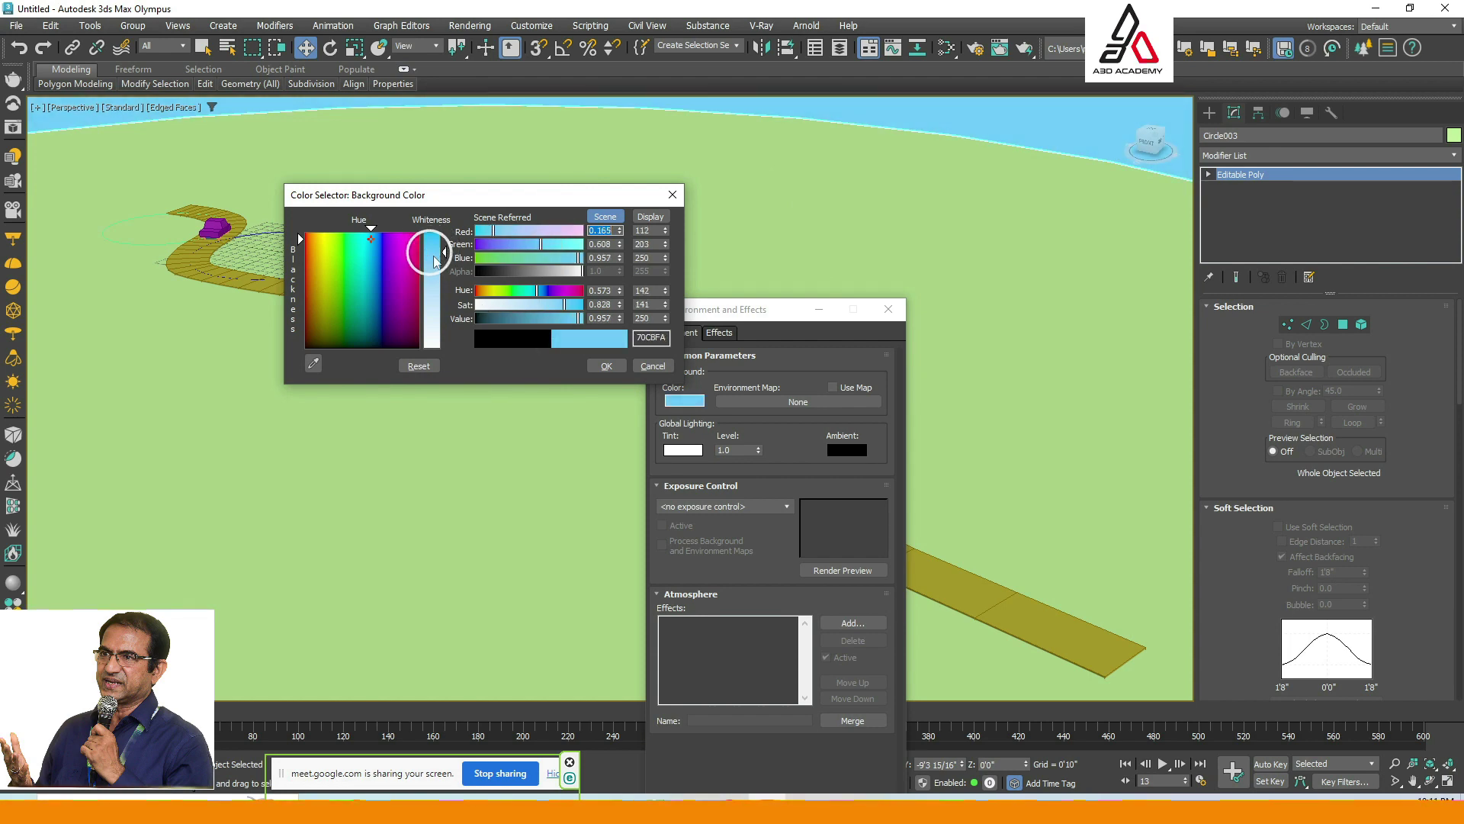
{"action": "left_click", "coordinate": [606, 366]}
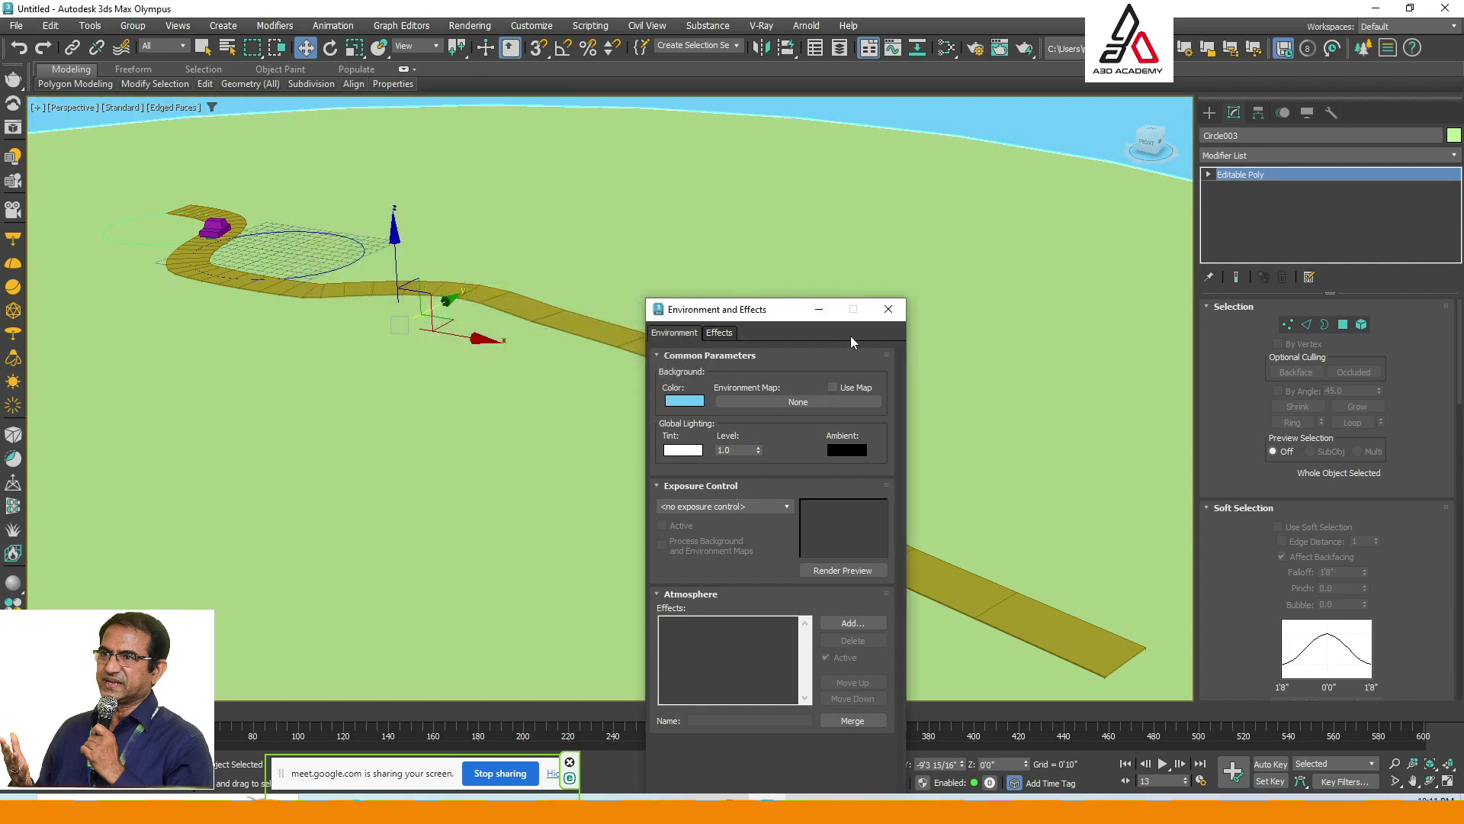
{"action": "left_click", "coordinate": [888, 308]}
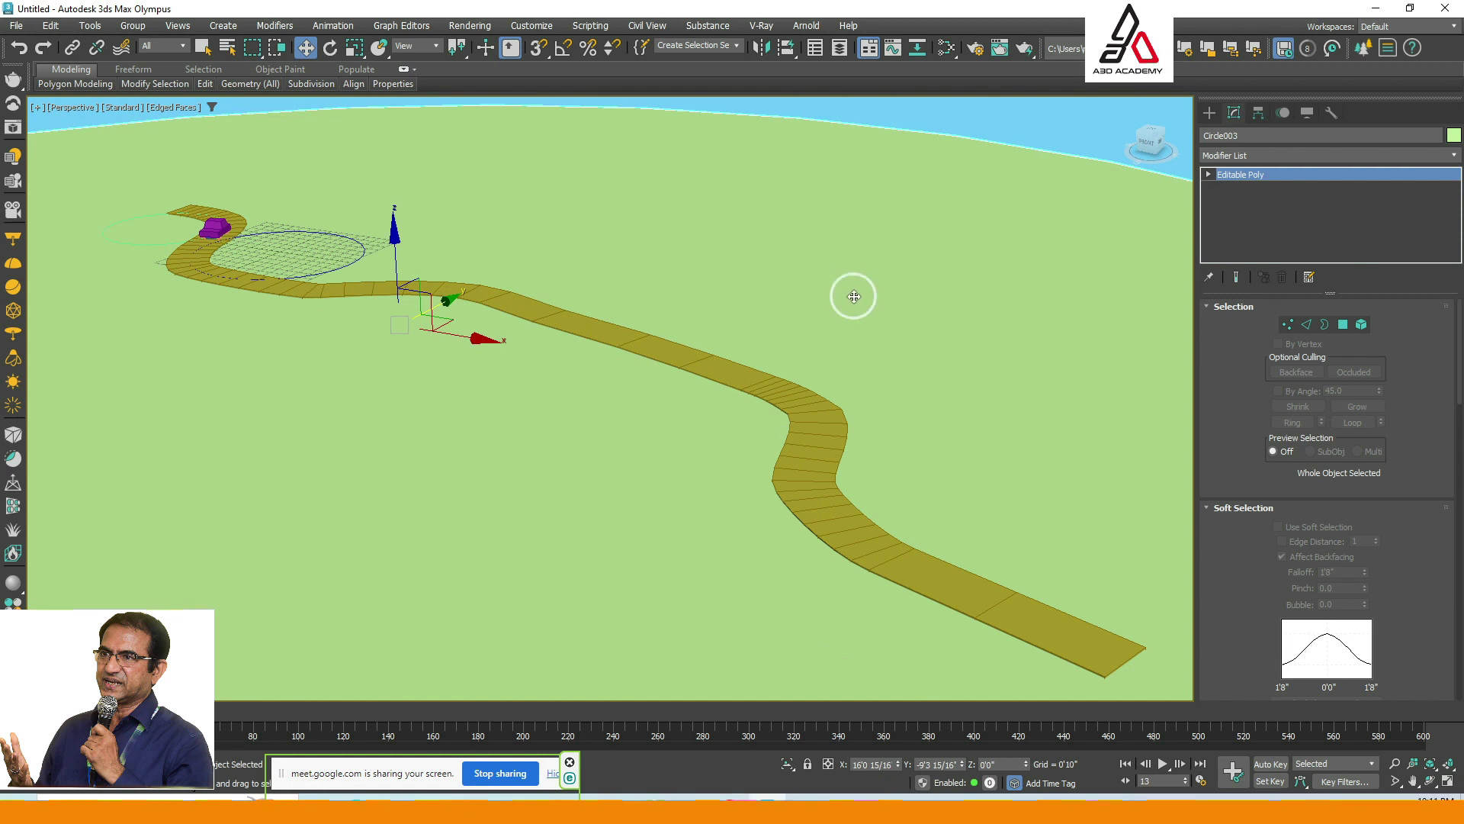
Scale the green ground disc to about 256% and rewind the animation to frame 0.
{"action": "key", "text": "r"}
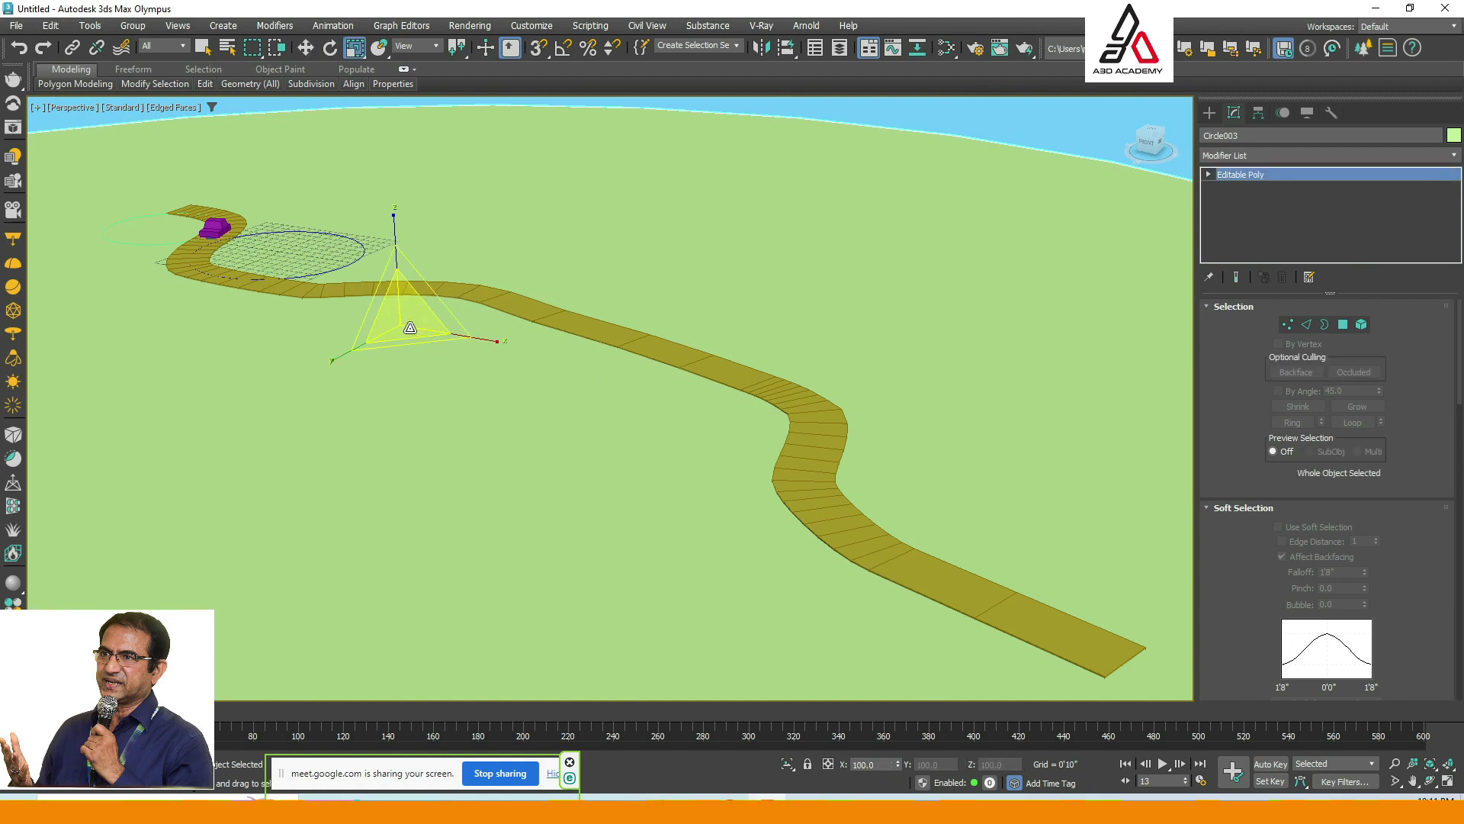
{"action": "left_click_drag", "start_coordinate": [410, 328], "coordinate": [447, 242]}
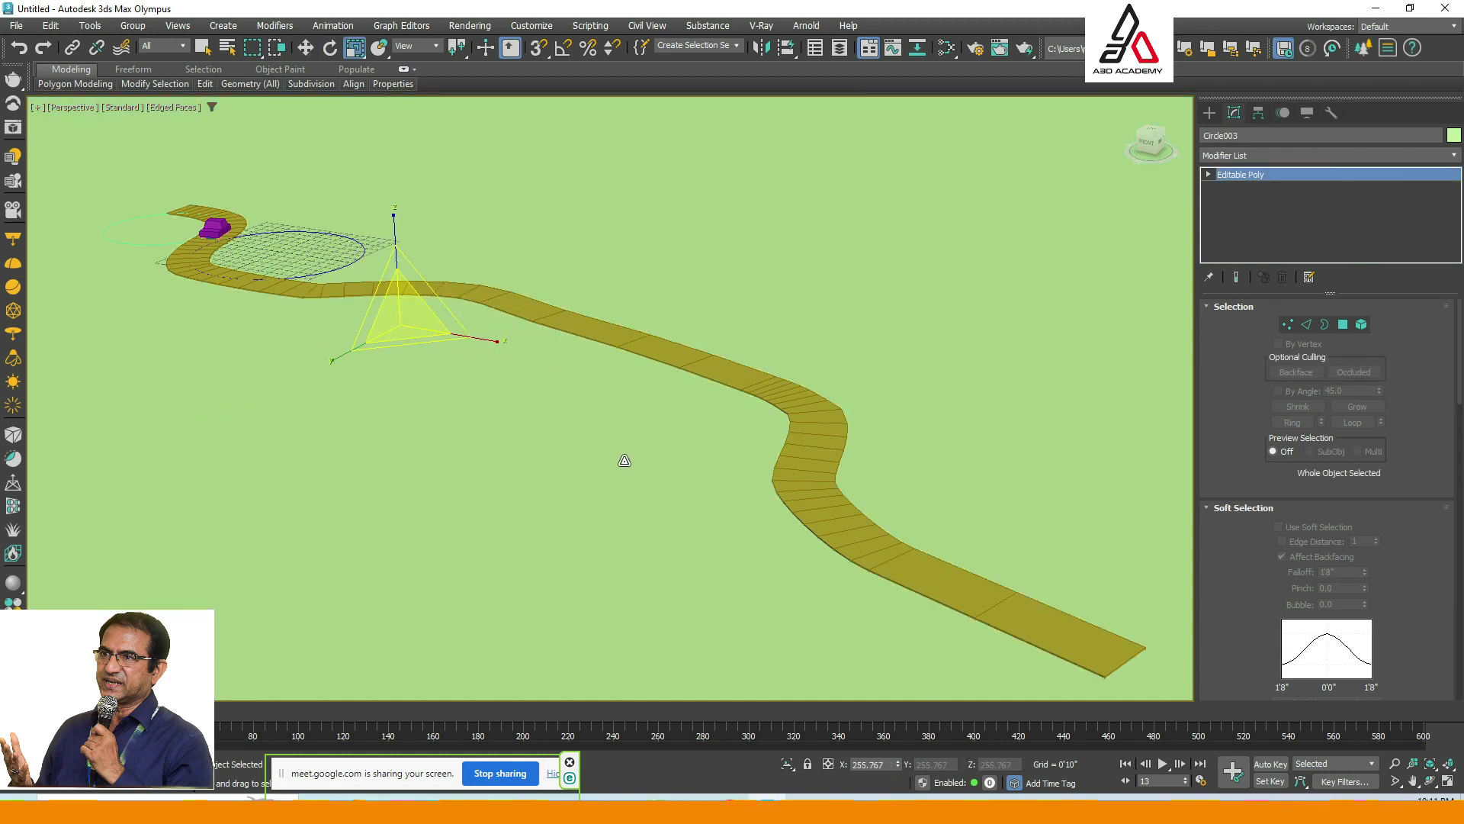
{"action": "middle_click_drag", "start_coordinate": [626, 456], "coordinate": [624, 441], "text": "alt"}
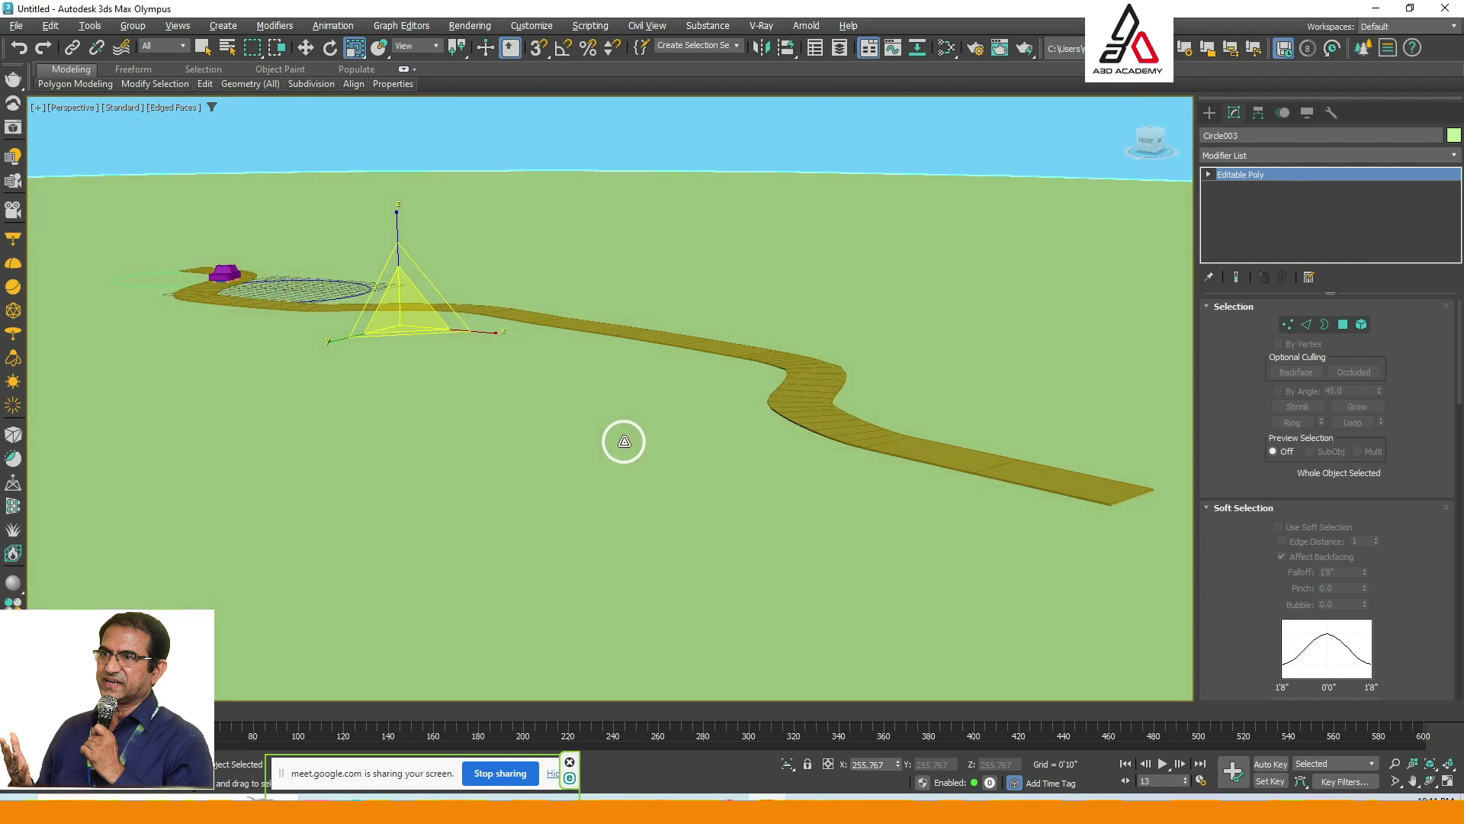
{"action": "scroll", "coordinate": [588, 438], "scroll_direction": "up", "scroll_amount": 3}
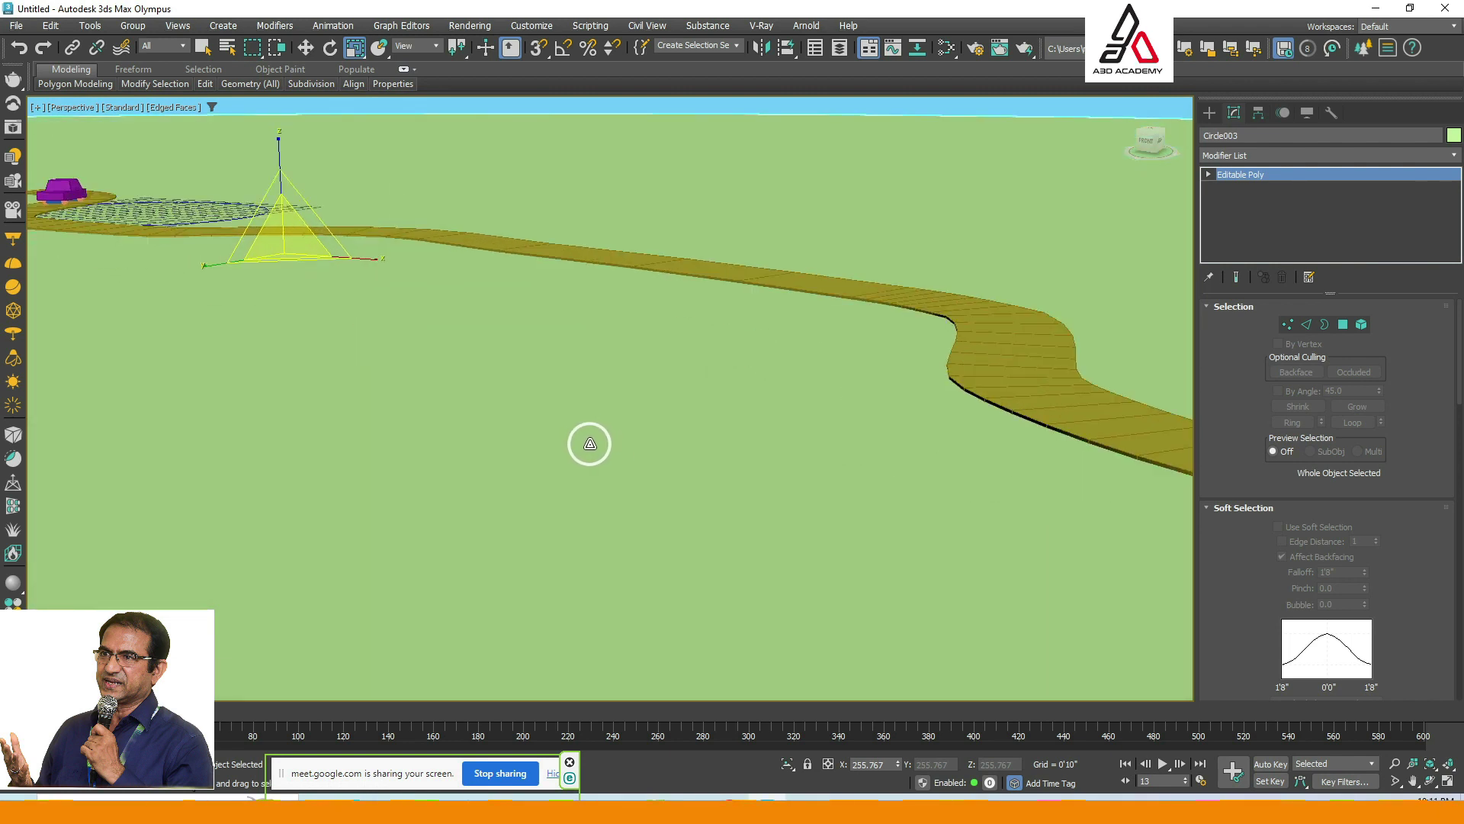
{"action": "mouse_move", "coordinate": [588, 441]}
{"action": "middle_mouse_down"}
{"action": "mouse_move", "coordinate": [605, 464]}
{"action": "mouse_move", "coordinate": [586, 456]}
{"action": "middle_mouse_up"}
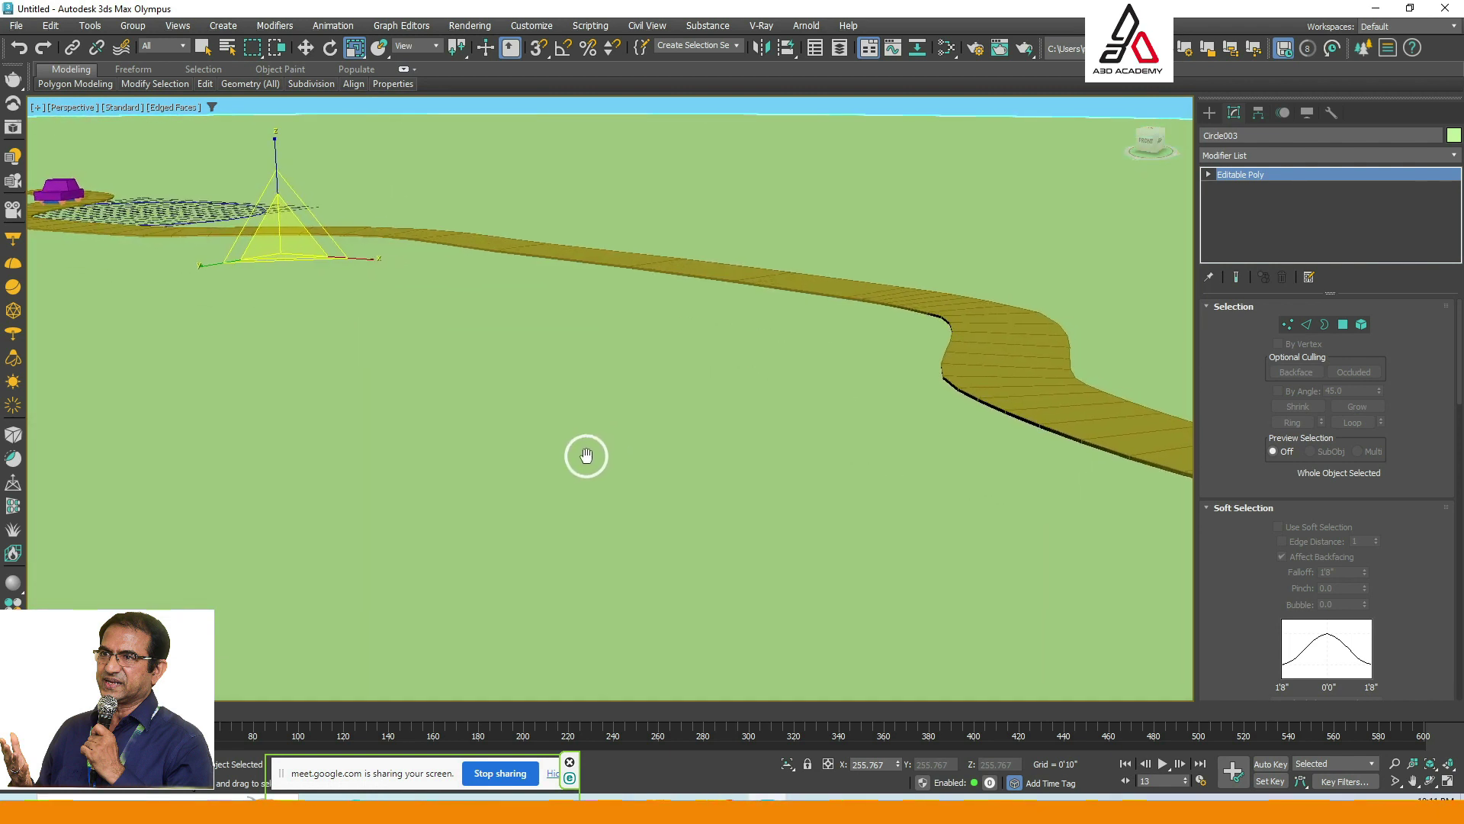
{"action": "left_click", "coordinate": [1127, 764]}
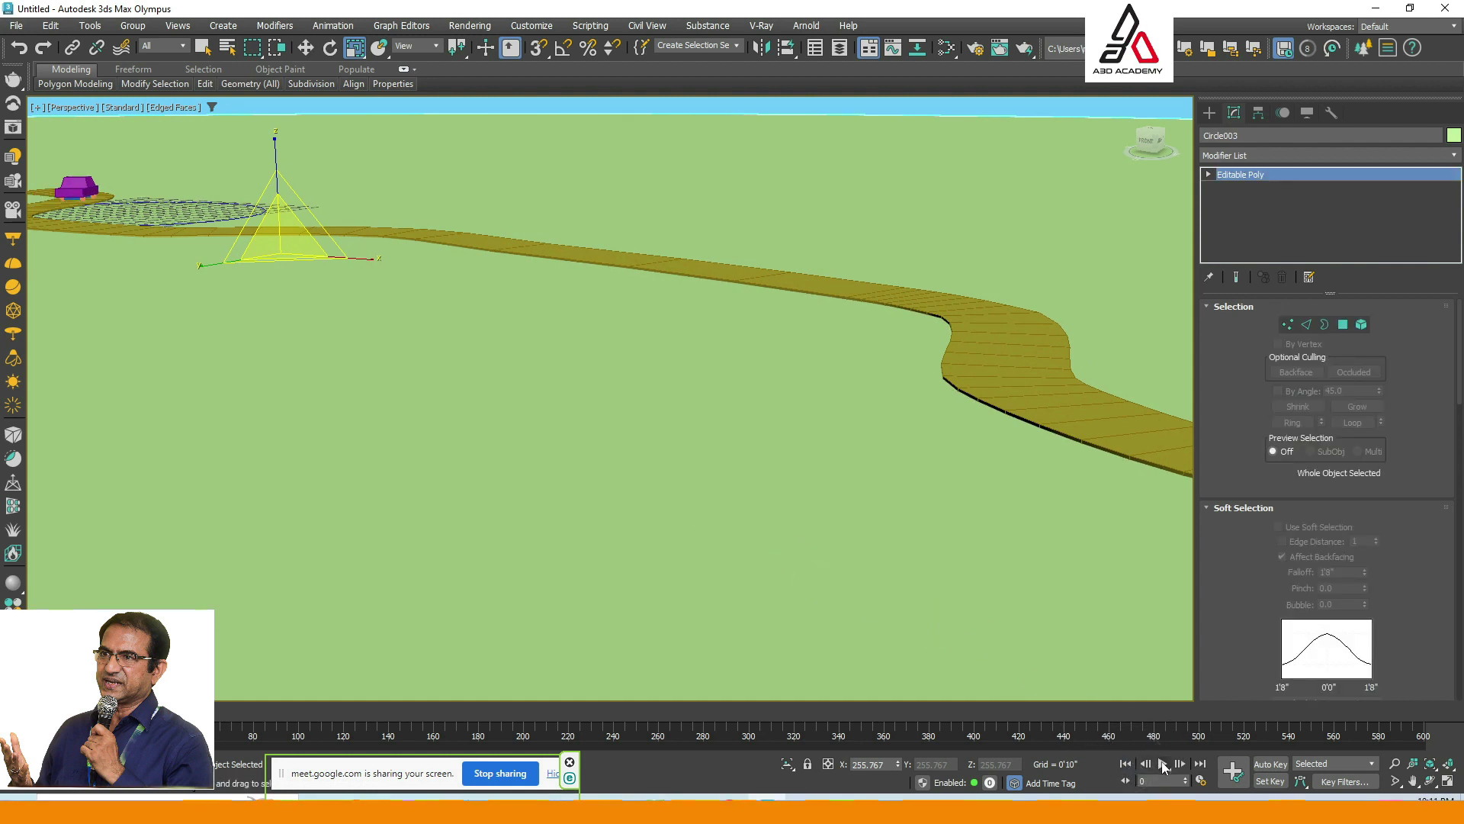
Play the car's drive along the road and stop at frame 171 of 600.
{"action": "left_click", "coordinate": [1163, 764]}
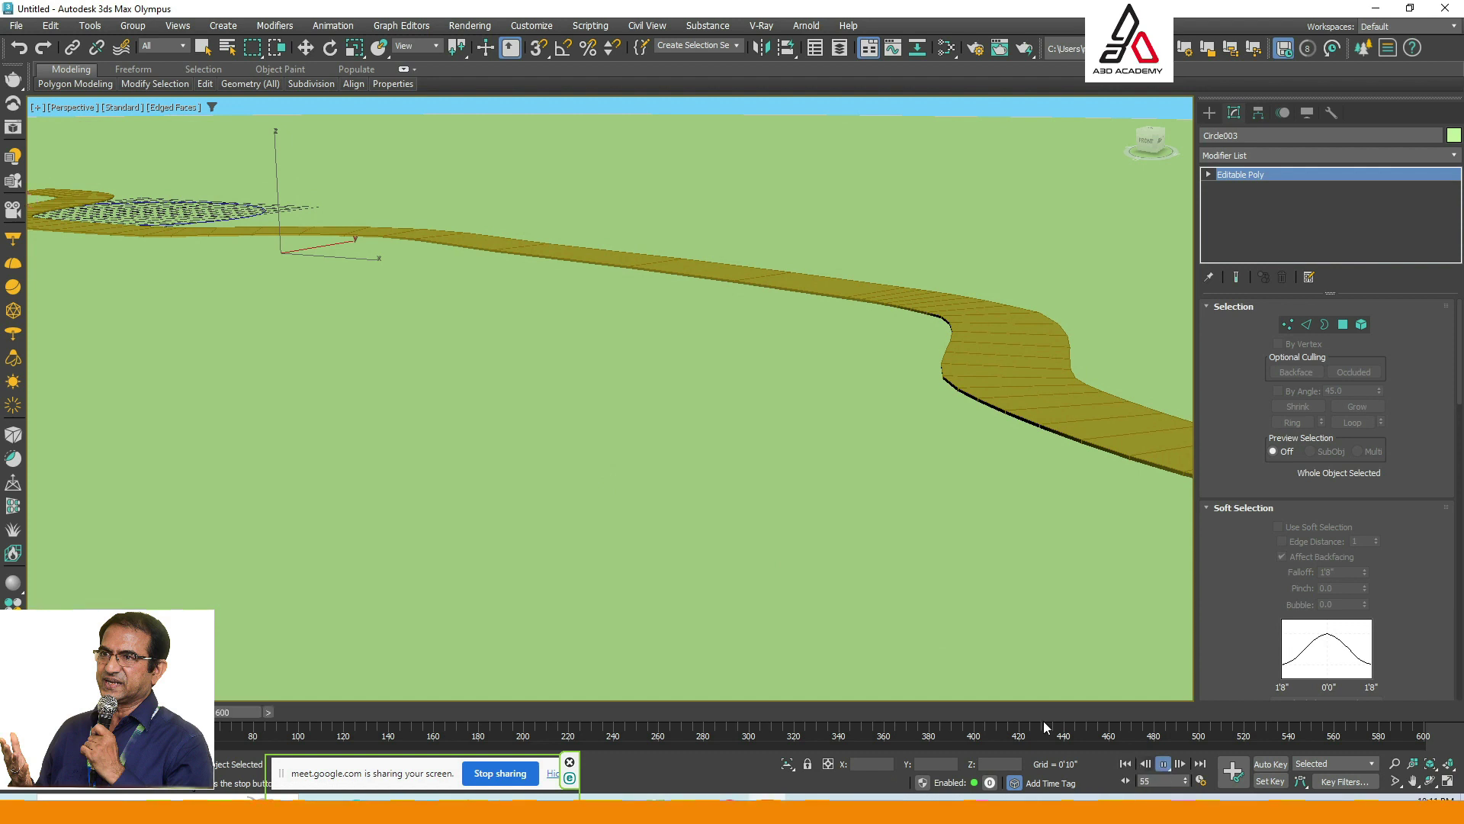
{"action": "middle_click_drag", "start_coordinate": [690, 495], "coordinate": [631, 465]}
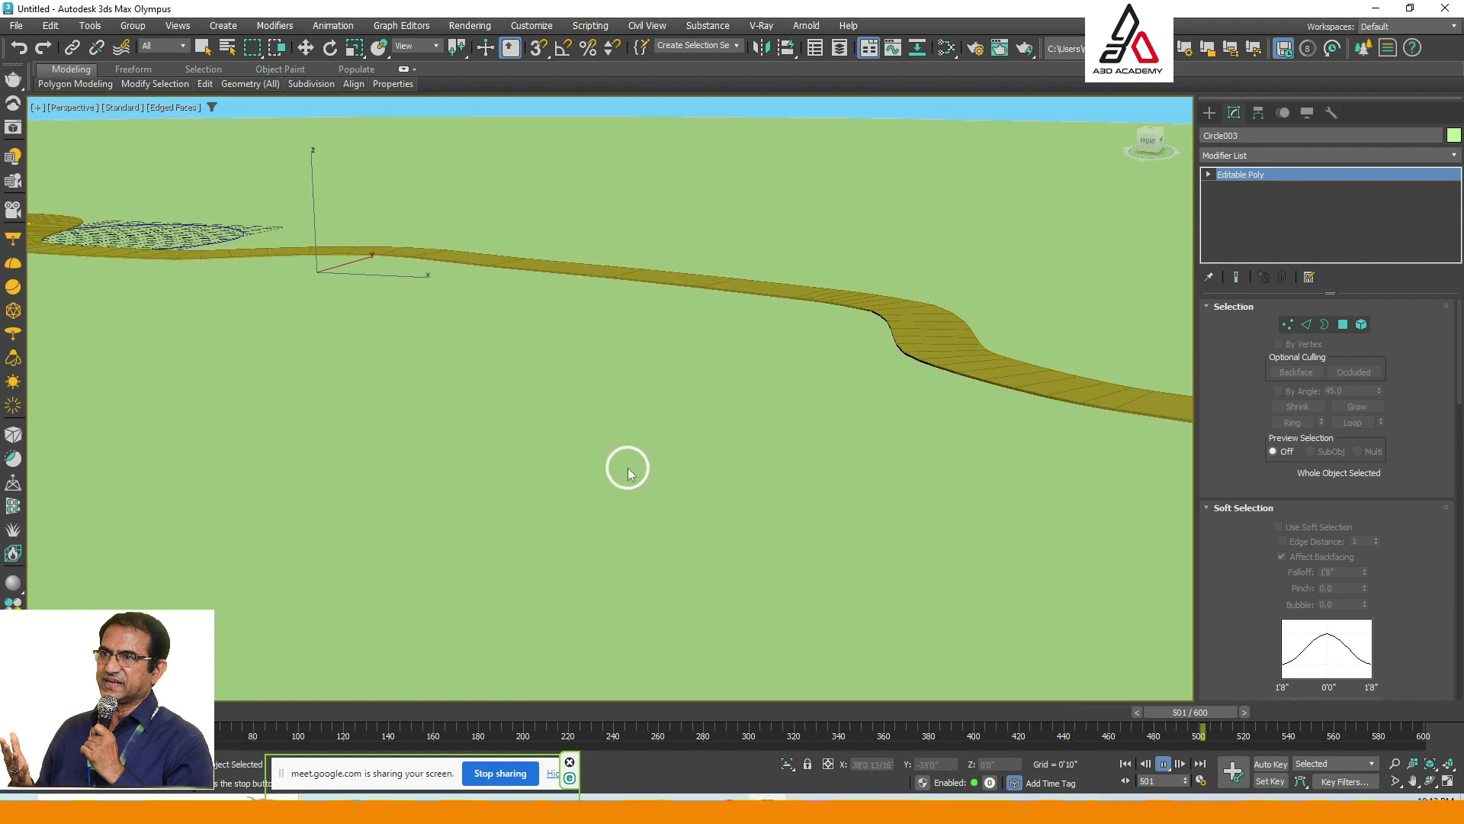
{"action": "middle_click_drag", "start_coordinate": [628, 465], "coordinate": [646, 464]}
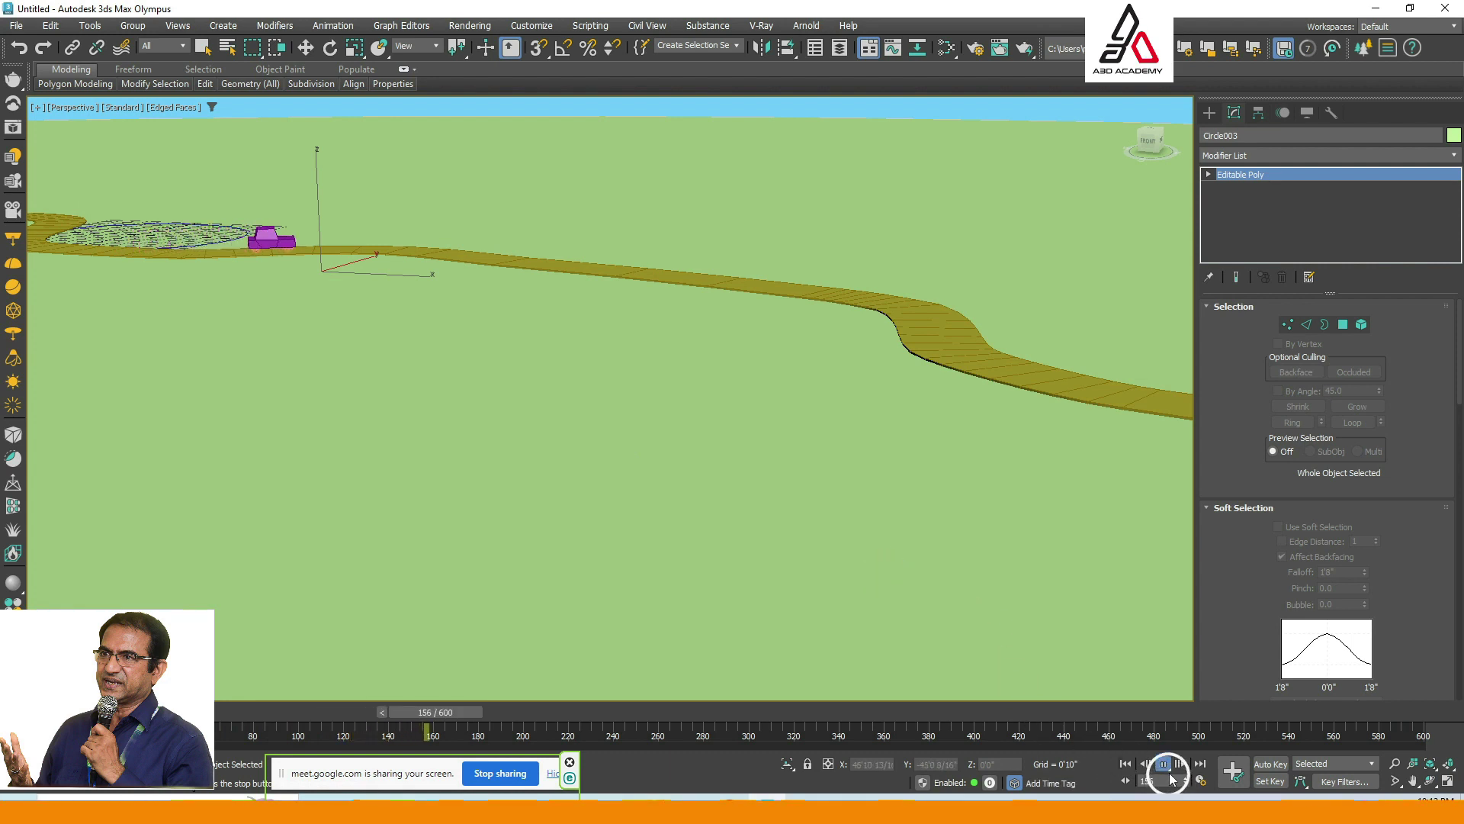
{"action": "left_click", "coordinate": [1163, 763]}
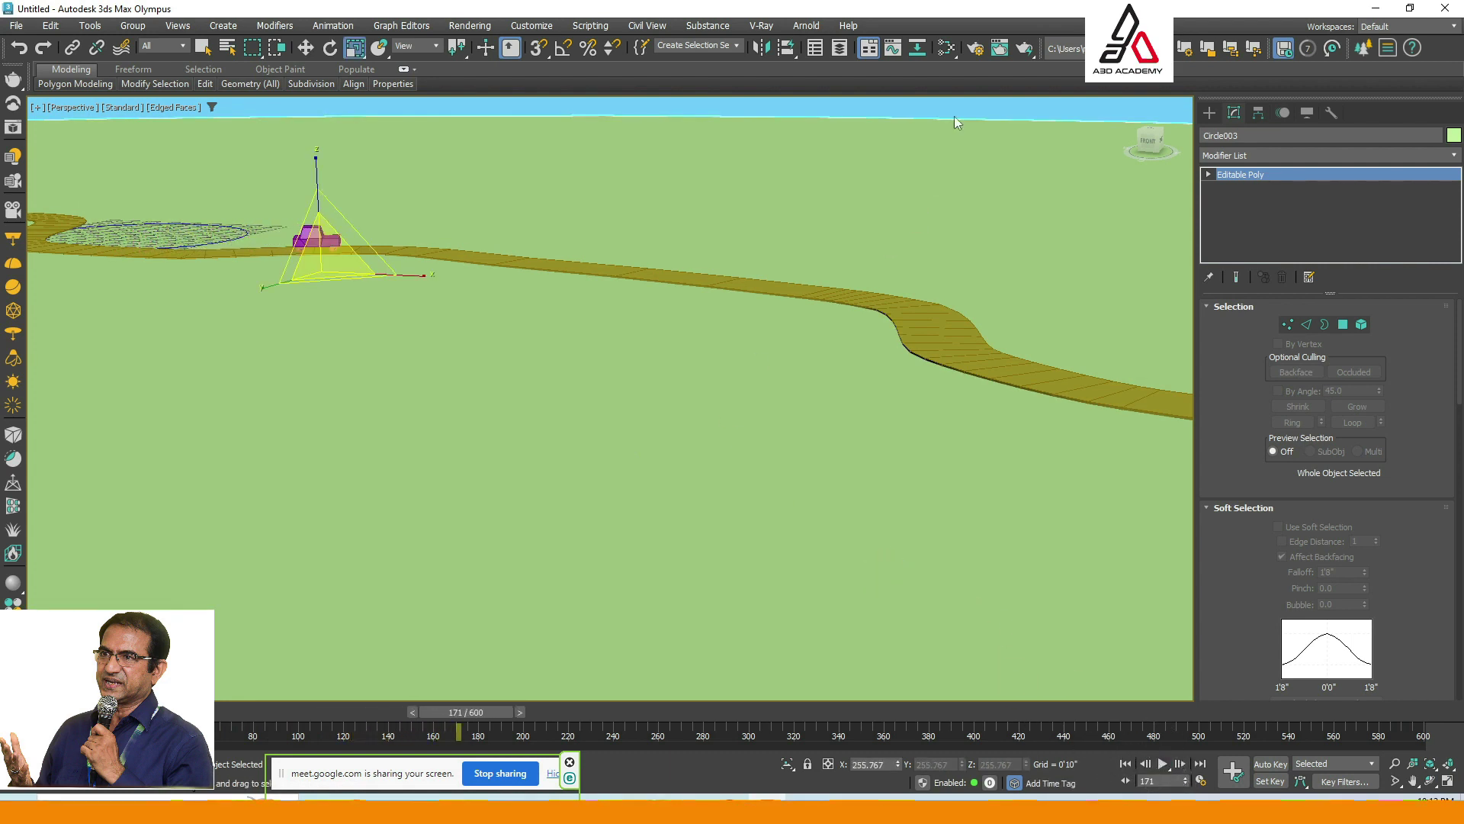
Open Render Setup and keep Scanline Renderer as the renderer.
{"action": "left_click", "coordinate": [978, 49]}
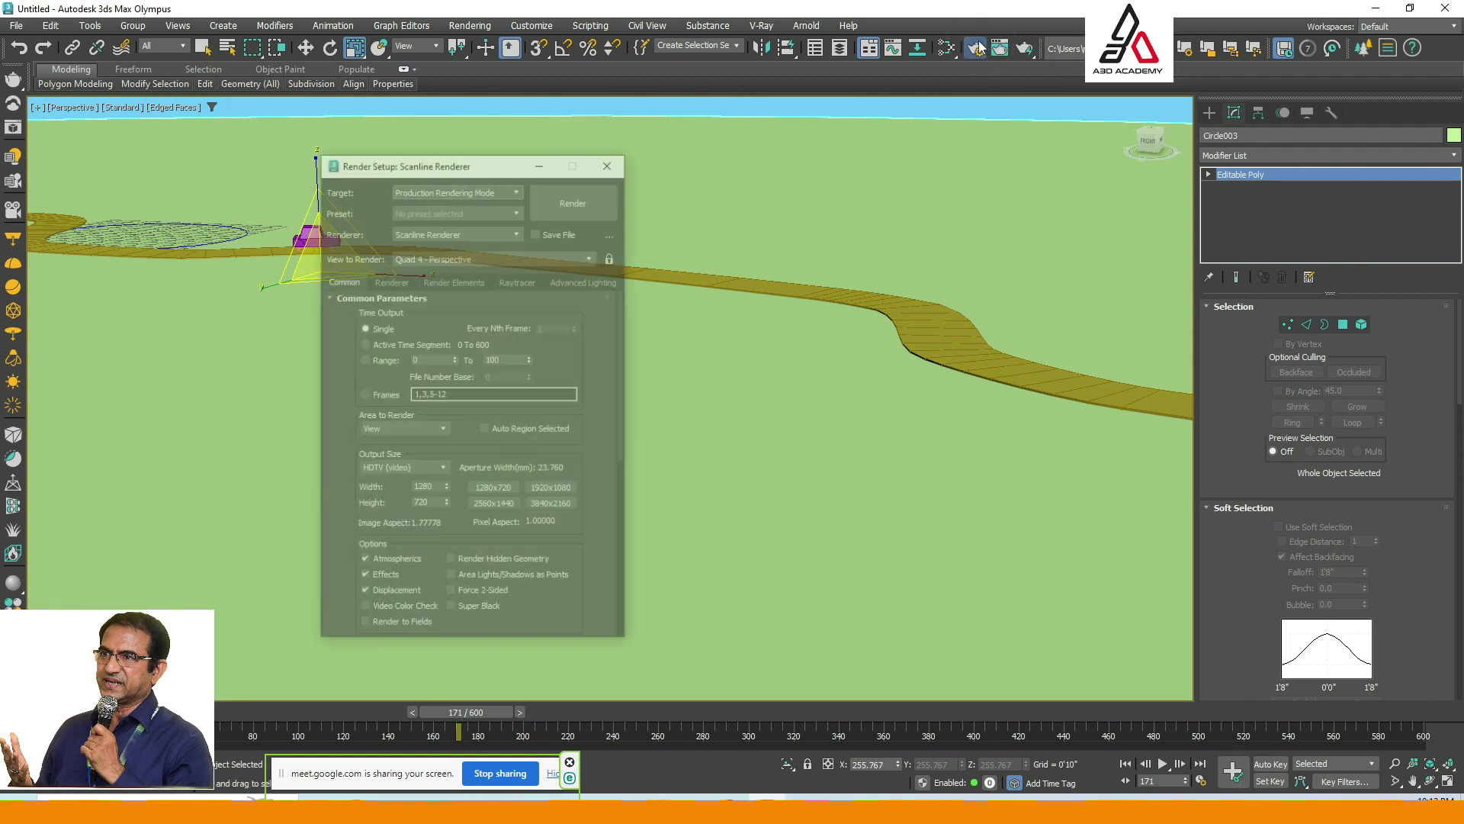
{"action": "left_click_drag", "start_coordinate": [461, 173], "coordinate": [622, 181]}
{"action": "left_click", "coordinate": [568, 245]}
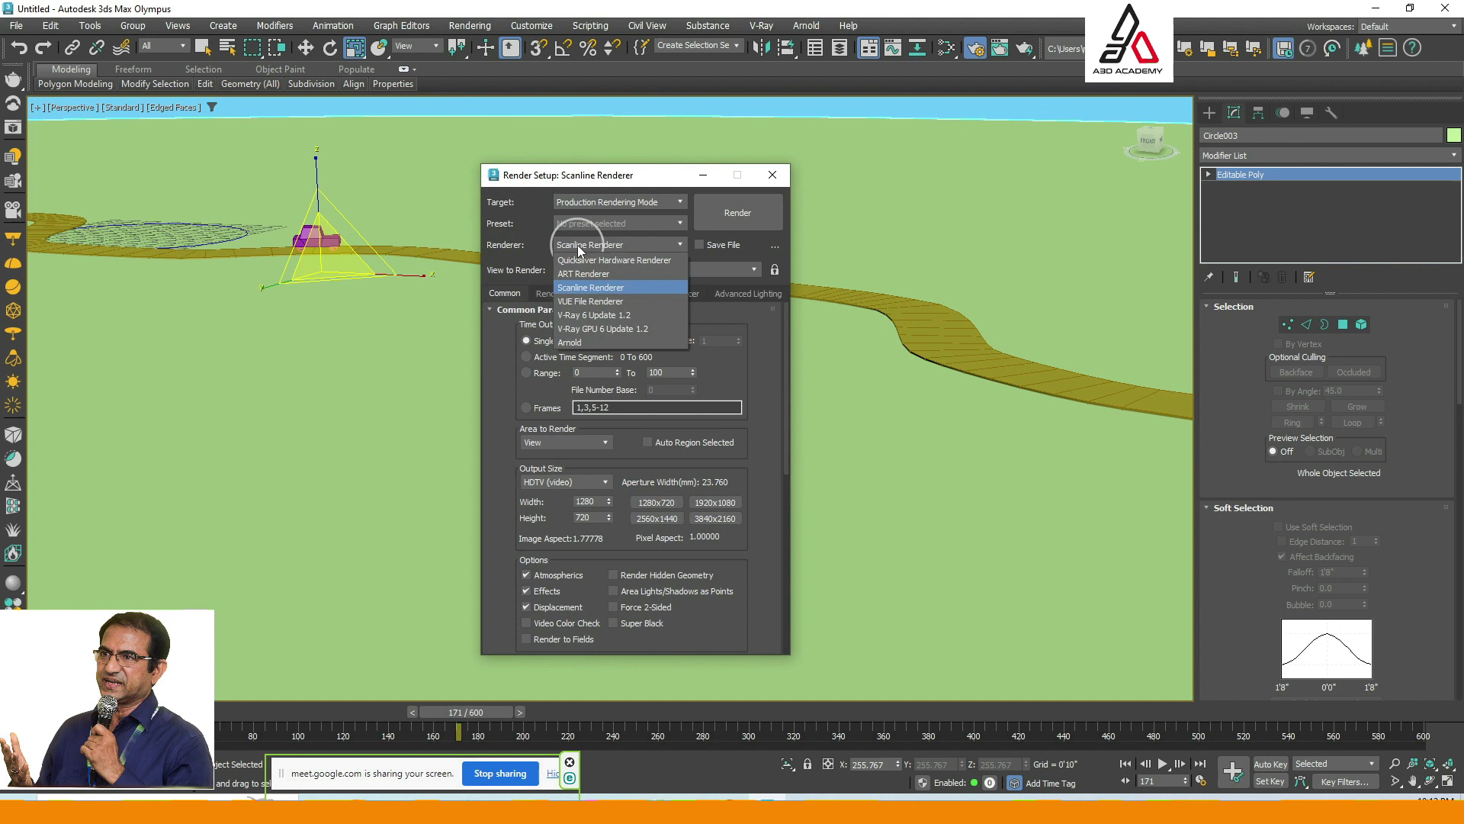
{"action": "left_click", "coordinate": [598, 287]}
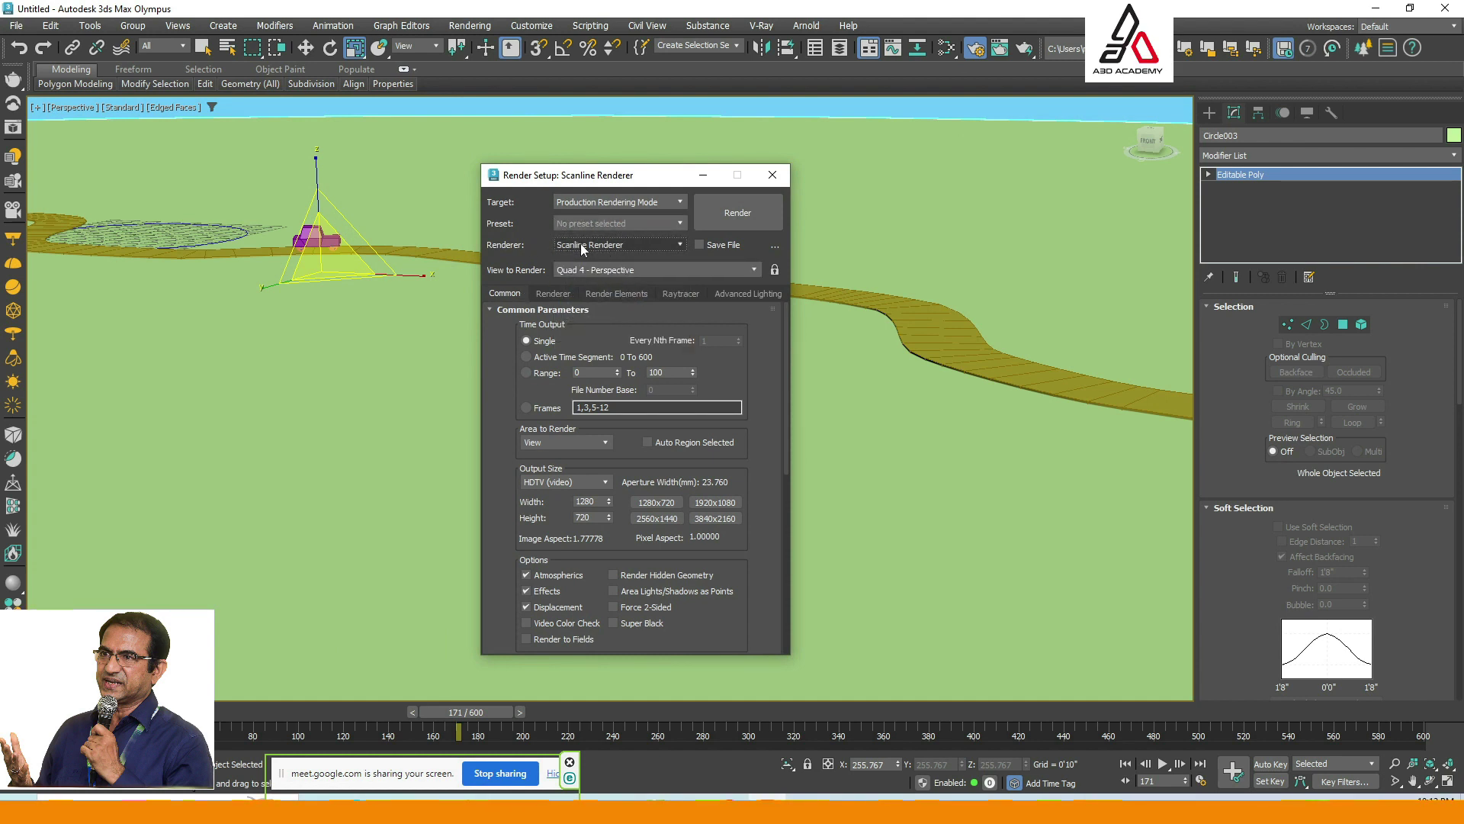
Set the Time Output to a Range ending at frame 600, then scrub to frame 96.
{"action": "left_click", "coordinate": [545, 359]}
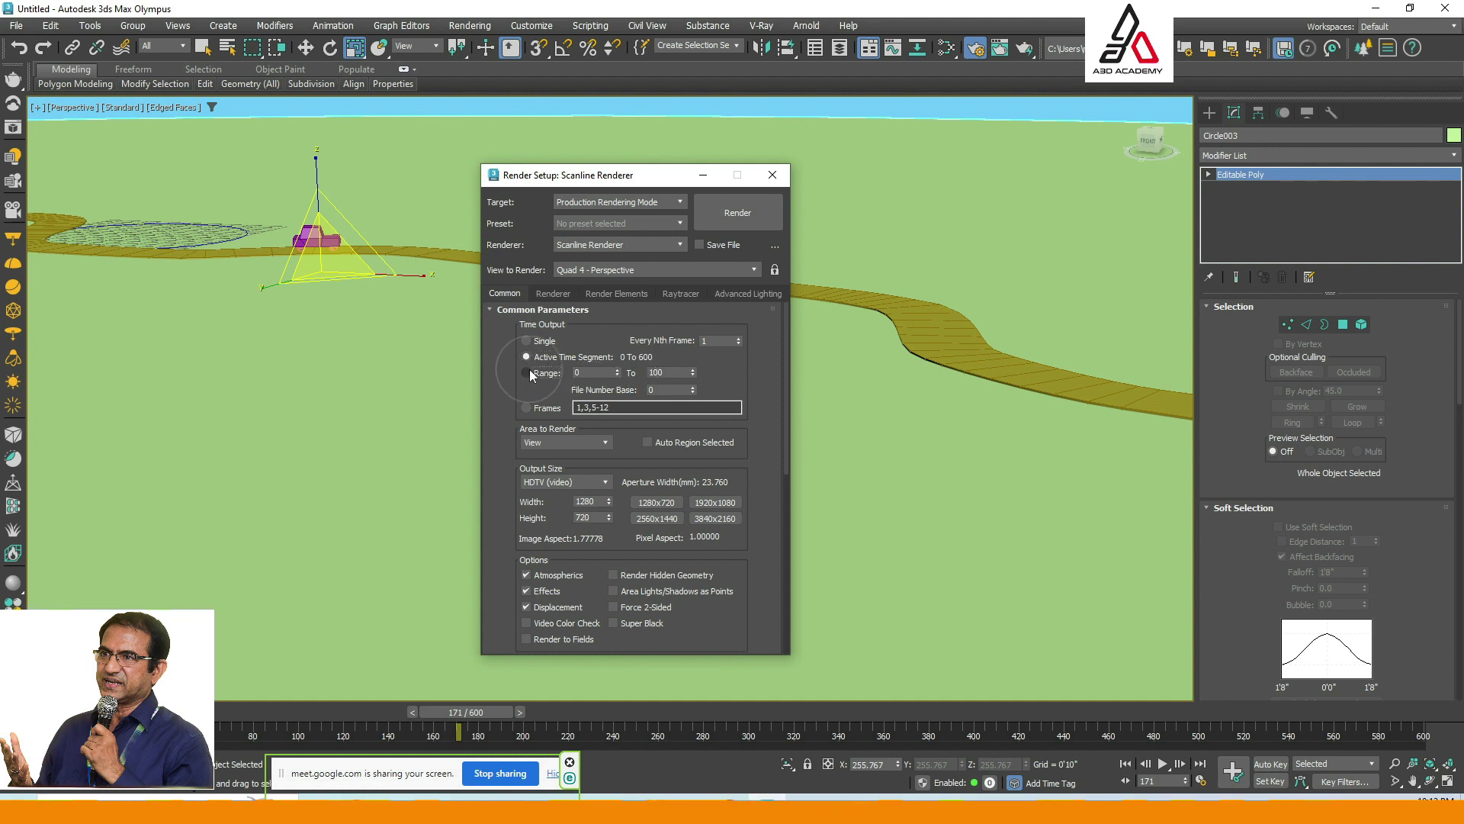
{"action": "double_click", "coordinate": [671, 373]}
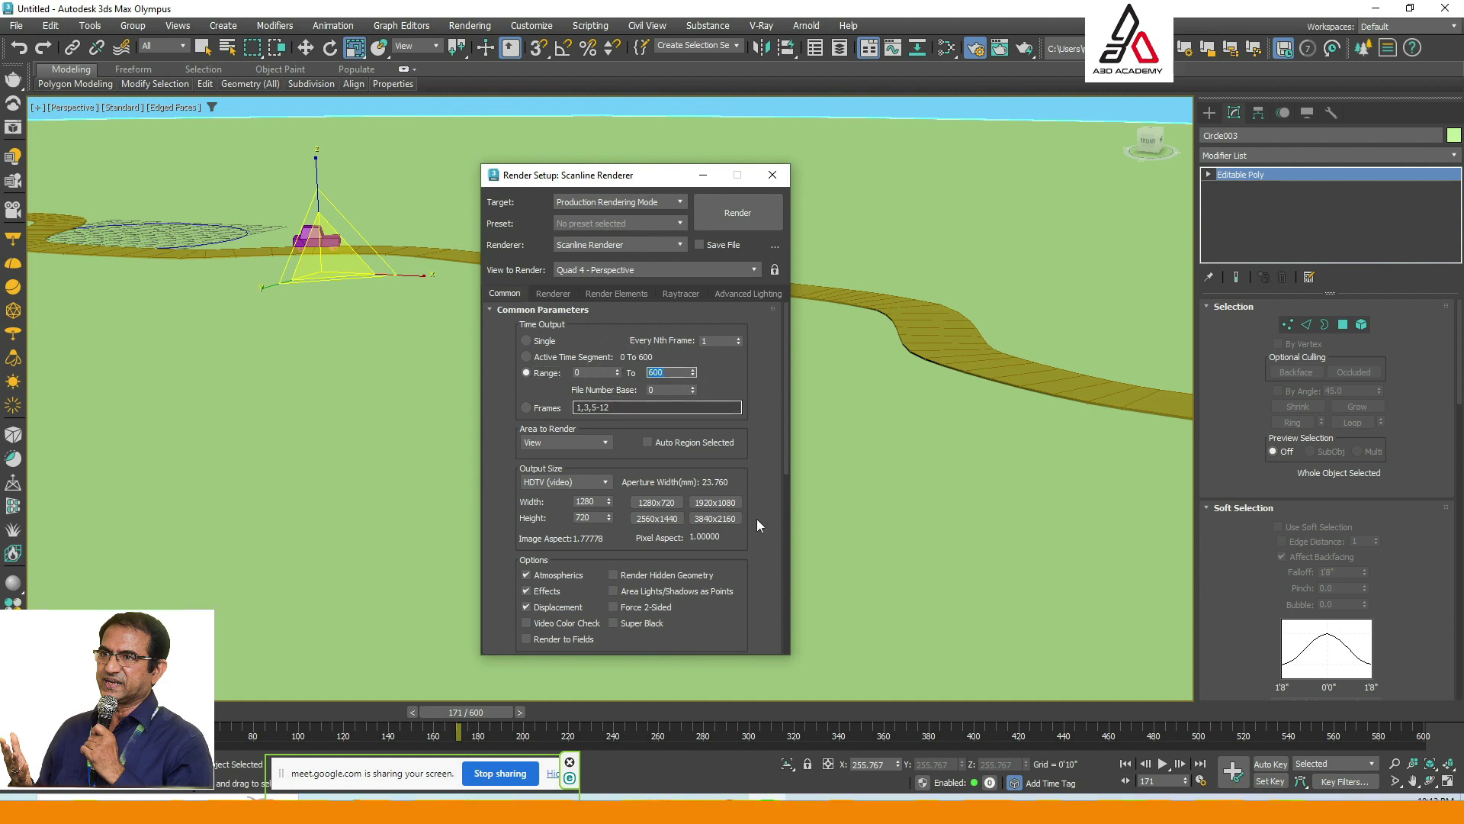
{"action": "scroll", "coordinate": [745, 496], "scroll_direction": "down", "scroll_amount": 3}
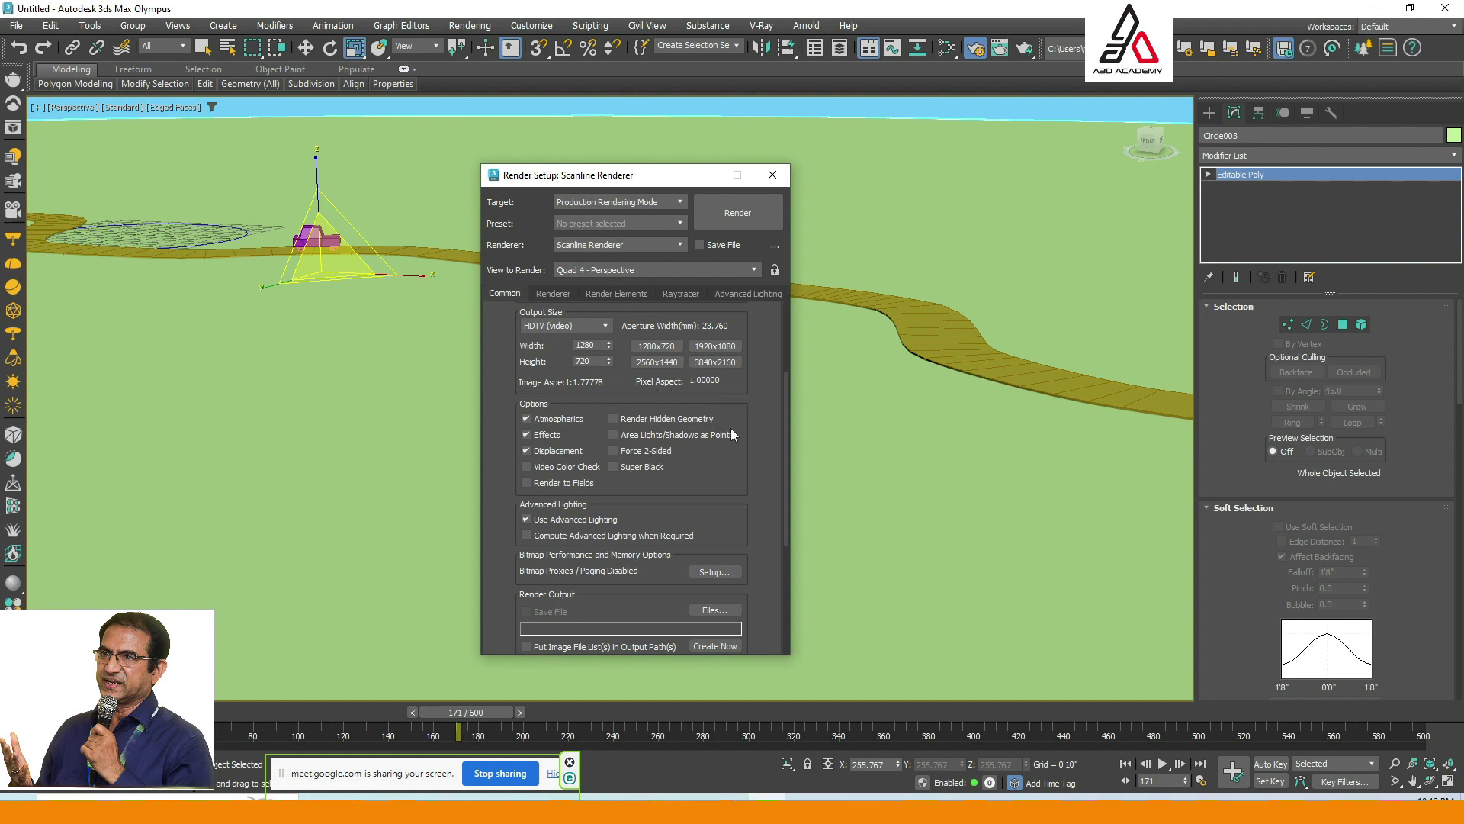
{"action": "left_click_drag", "start_coordinate": [747, 411], "coordinate": [760, 653]}
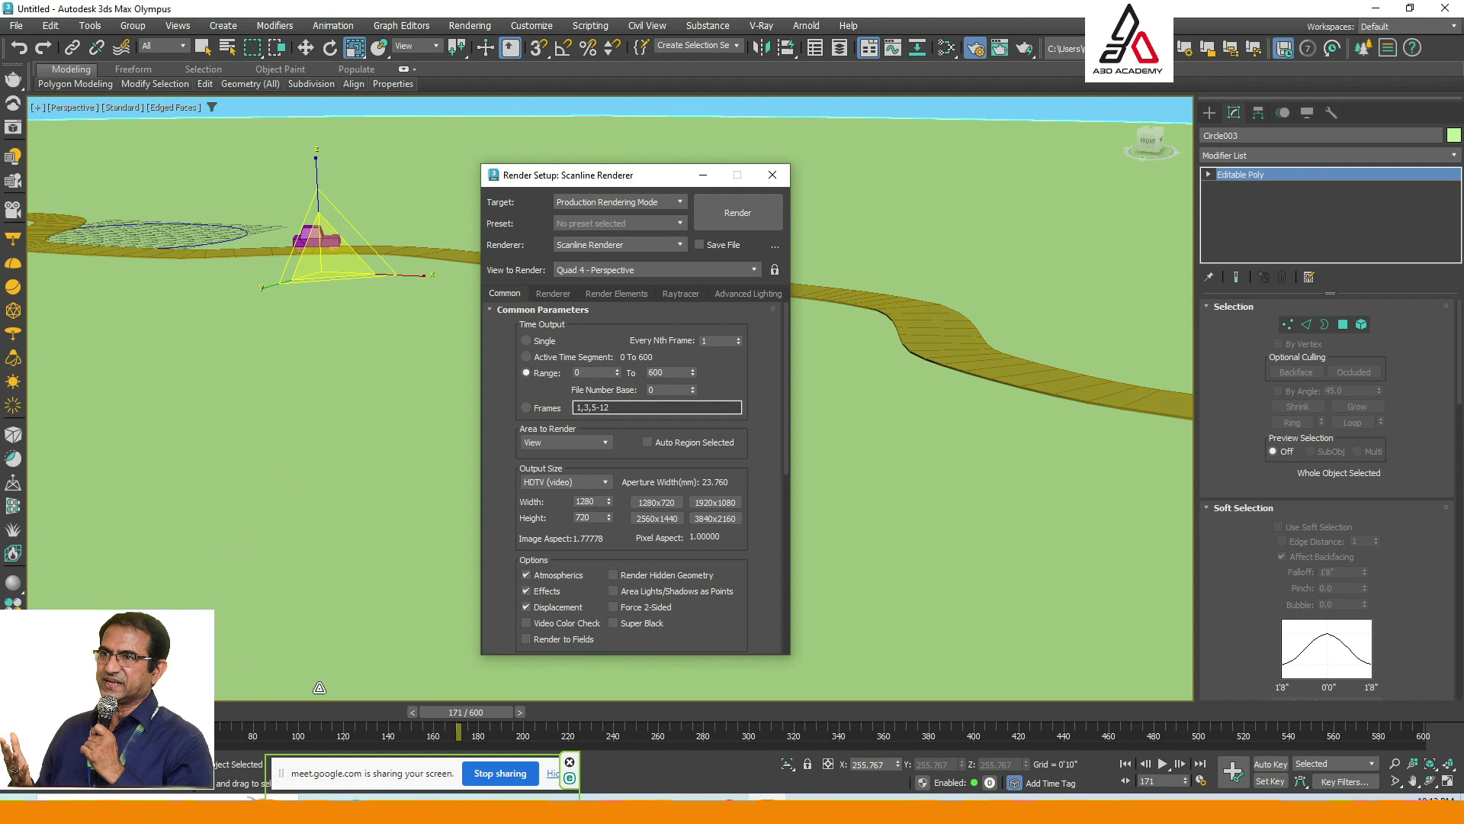
{"action": "left_click_drag", "start_coordinate": [487, 711], "coordinate": [313, 707]}
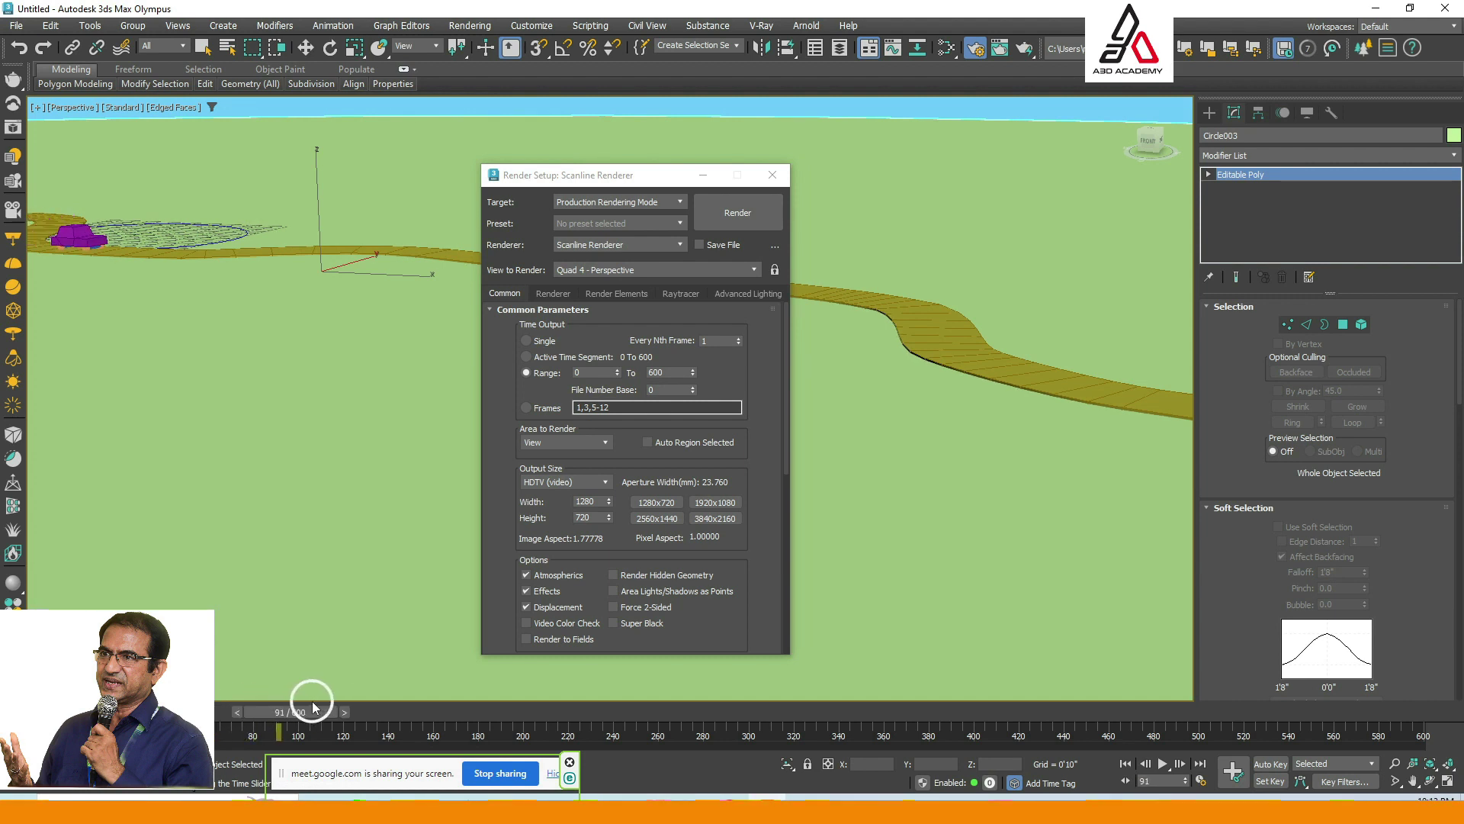
Limit the render Range to frames 90 through 461 and choose an output file.
{"action": "key", "text": "r"}
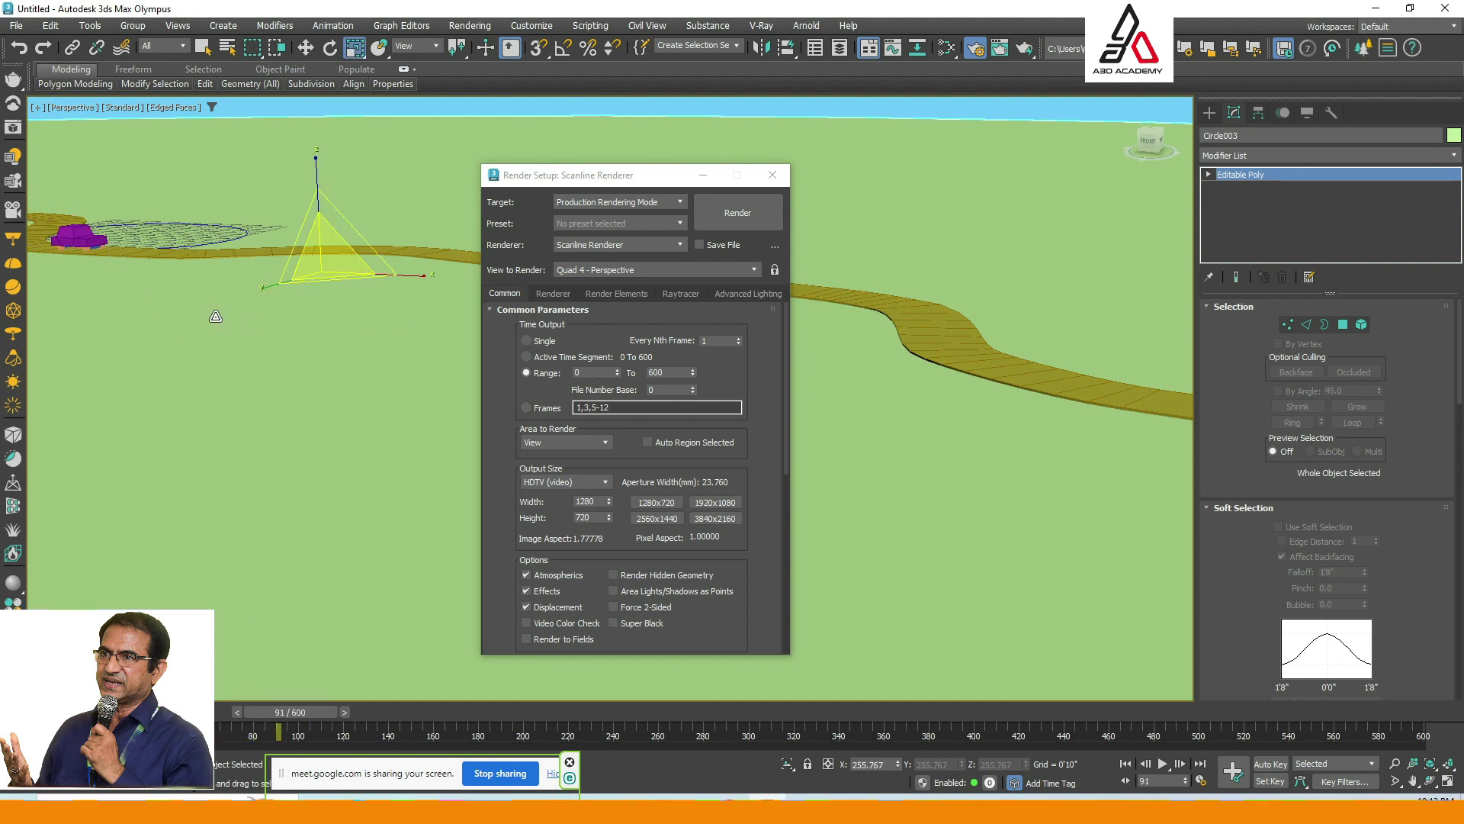
{"action": "left_click_drag", "start_coordinate": [297, 713], "coordinate": [293, 713]}
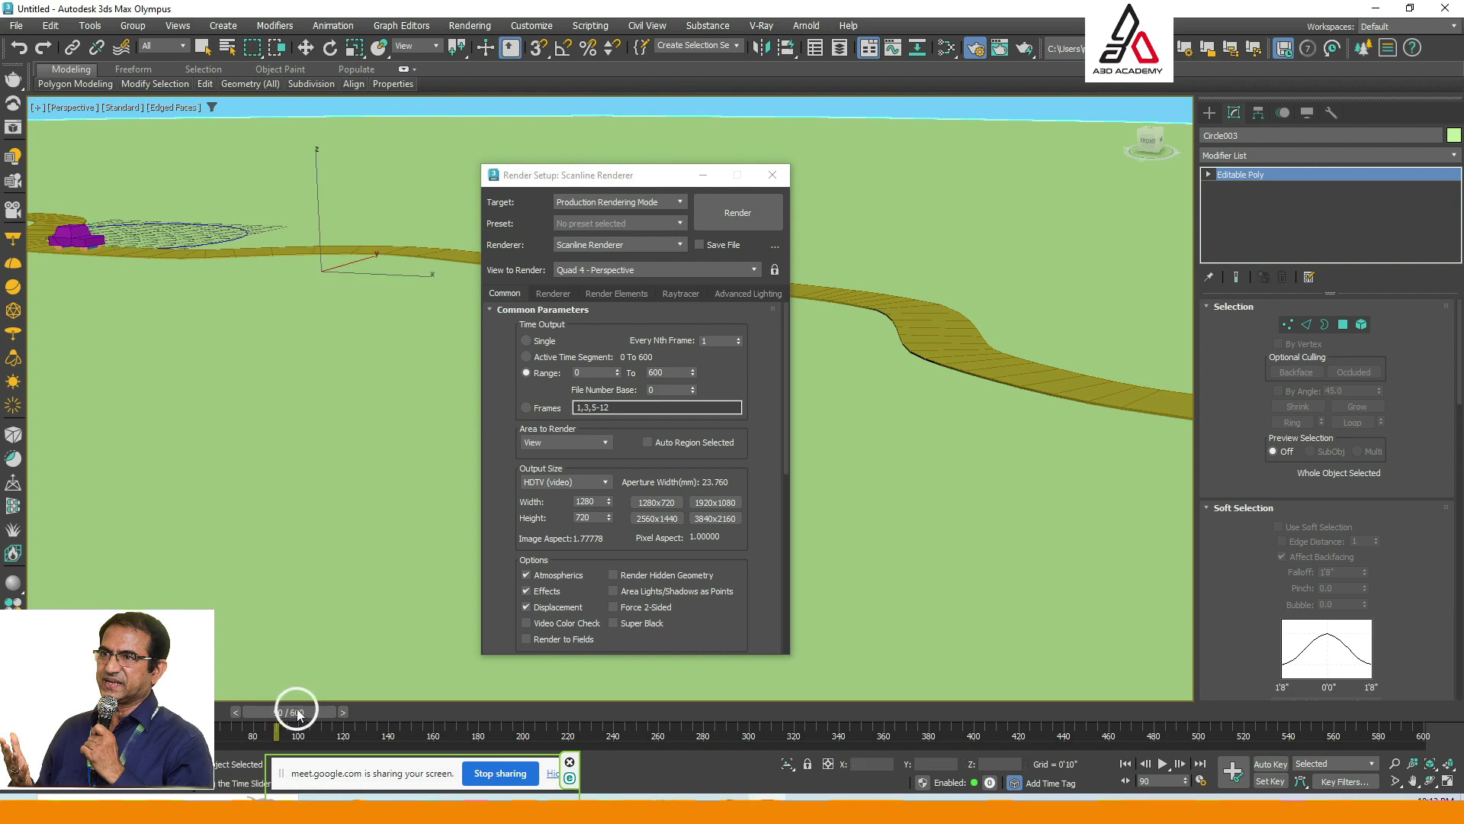
{"action": "left_click", "coordinate": [579, 373]}
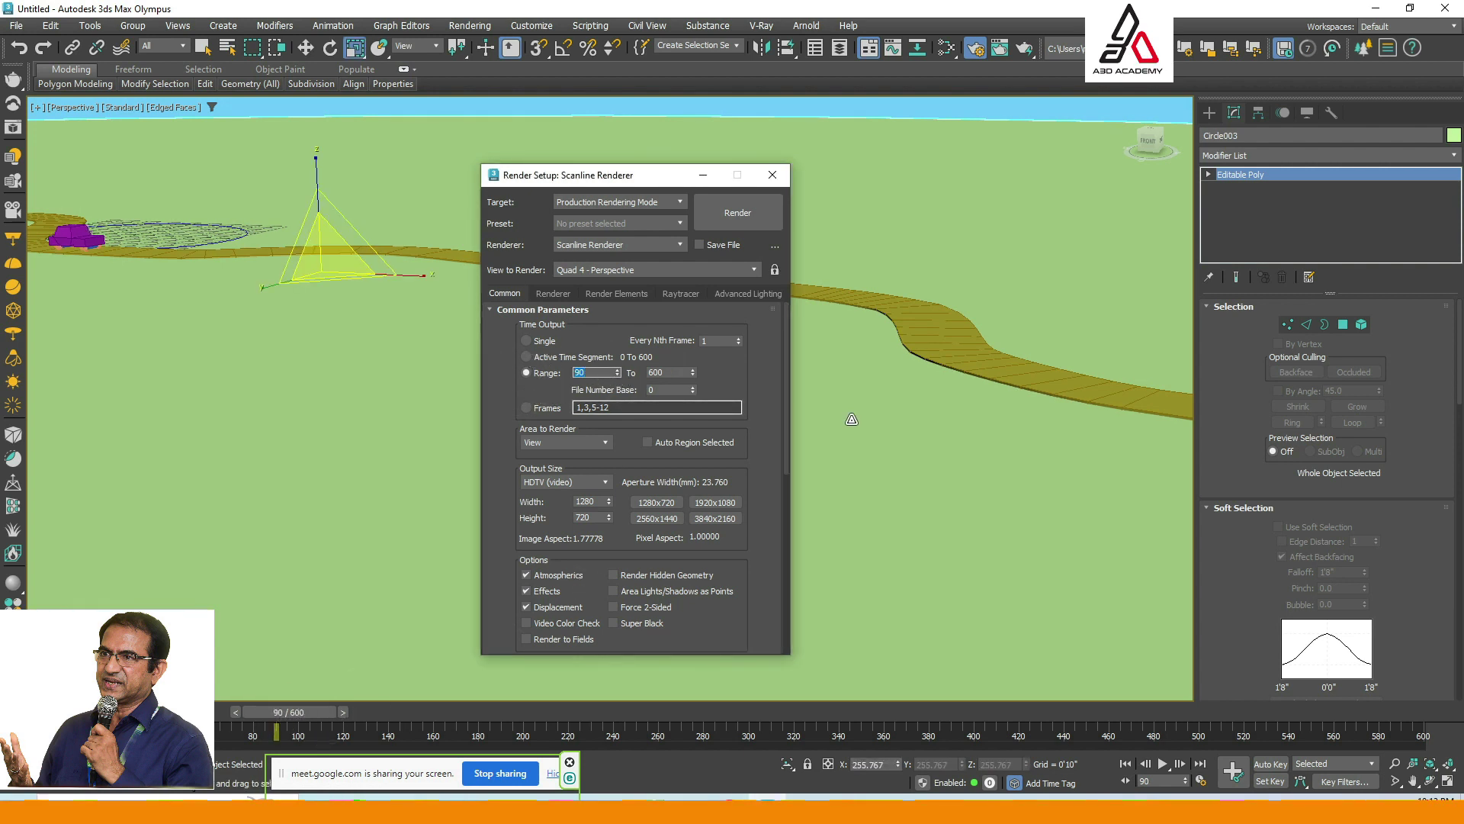
{"action": "left_click_drag", "start_coordinate": [305, 713], "coordinate": [1124, 699]}
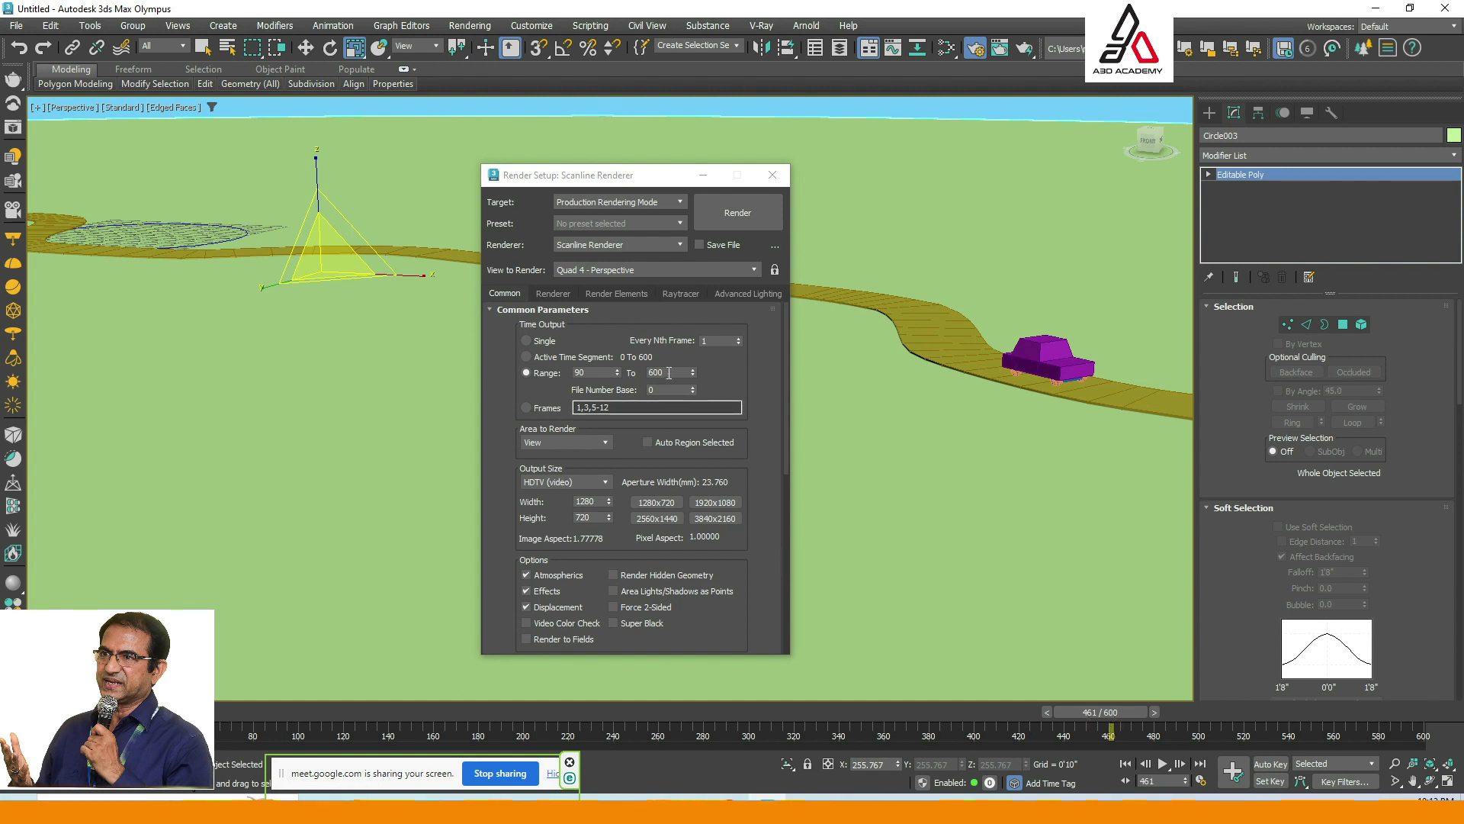
{"action": "left_click", "coordinate": [616, 373]}
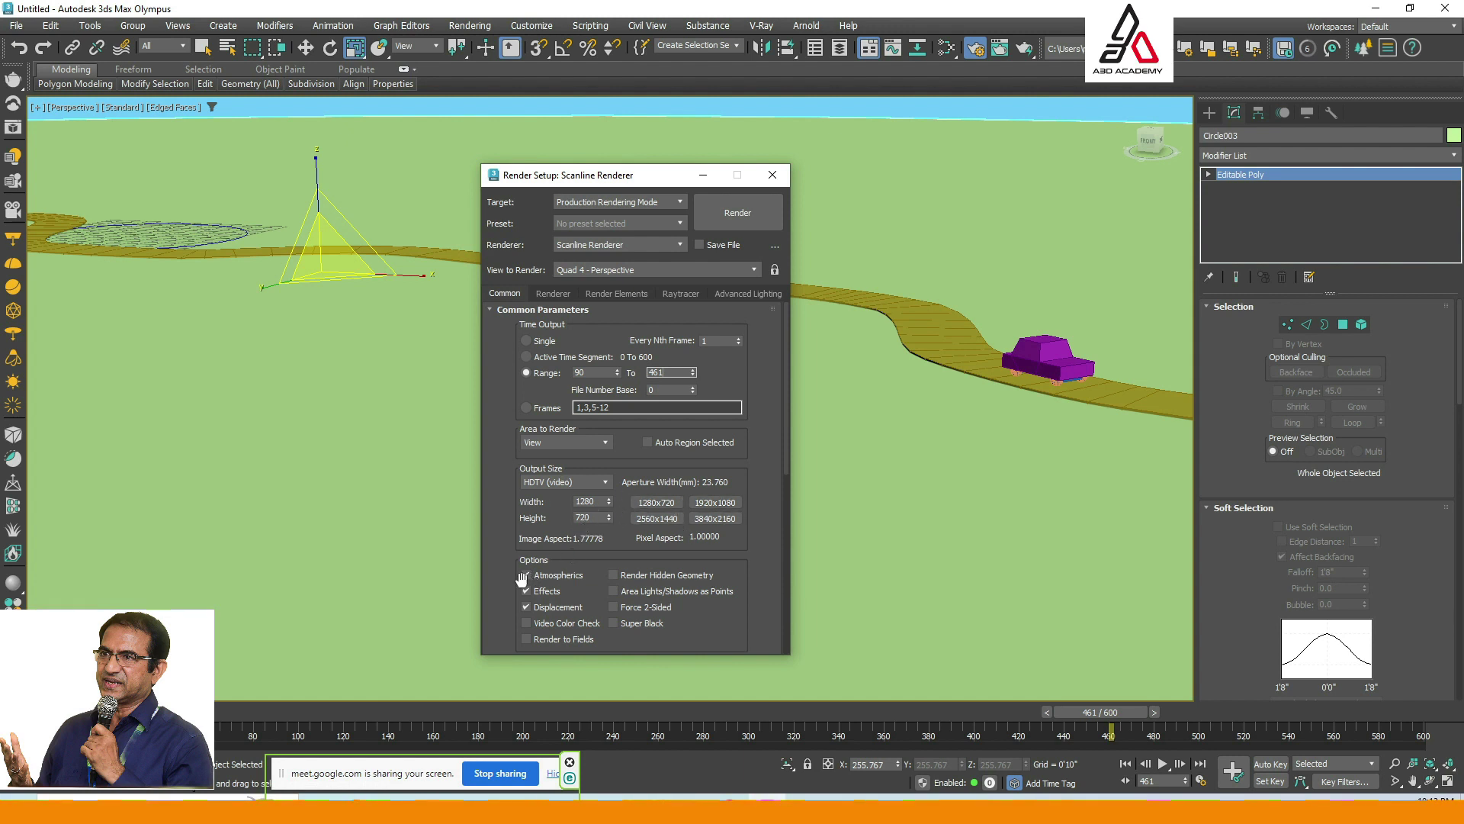
{"action": "left_click_drag", "start_coordinate": [521, 580], "coordinate": [512, 378]}
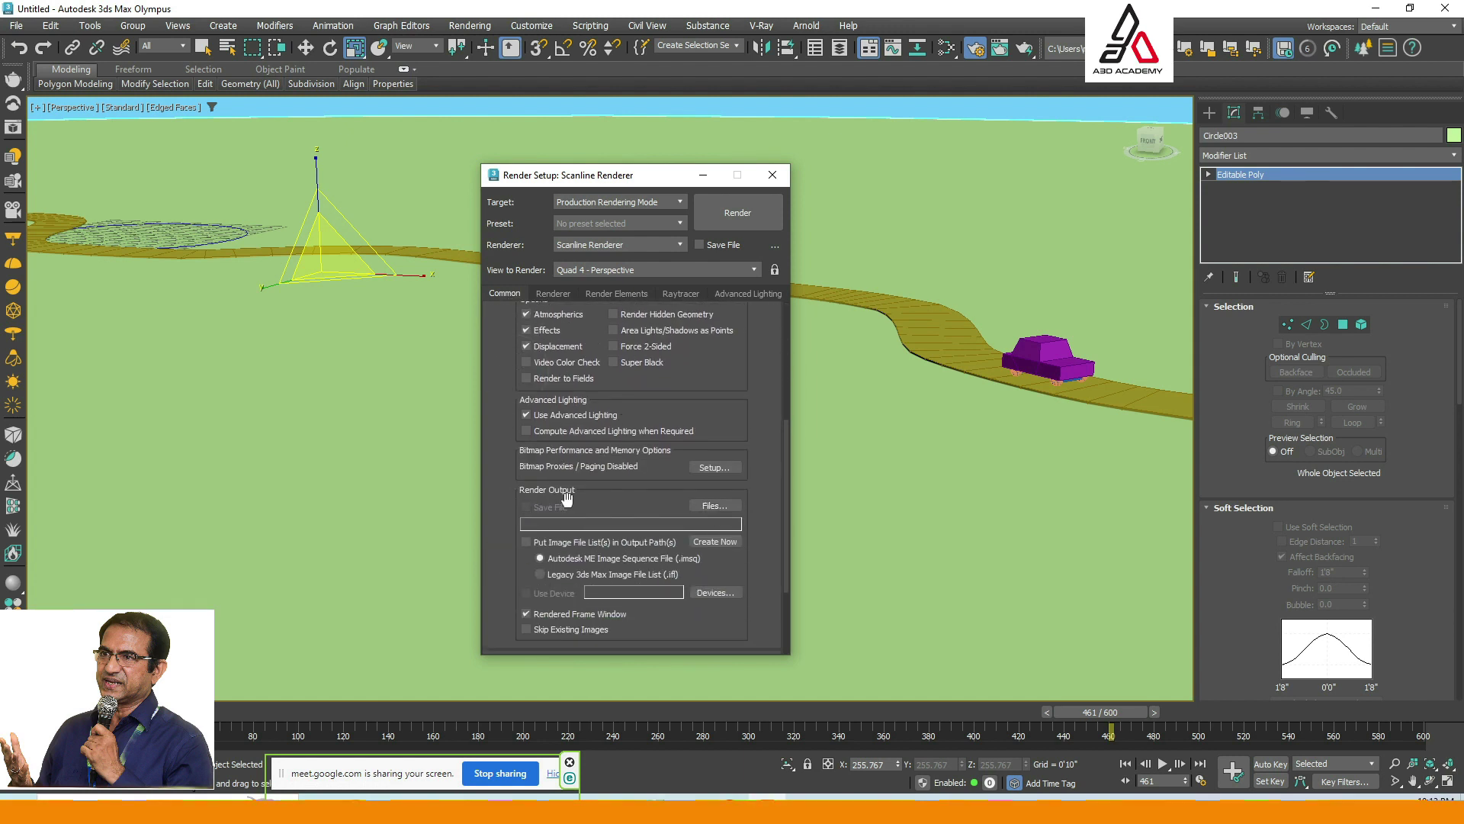
{"action": "left_click", "coordinate": [709, 506]}
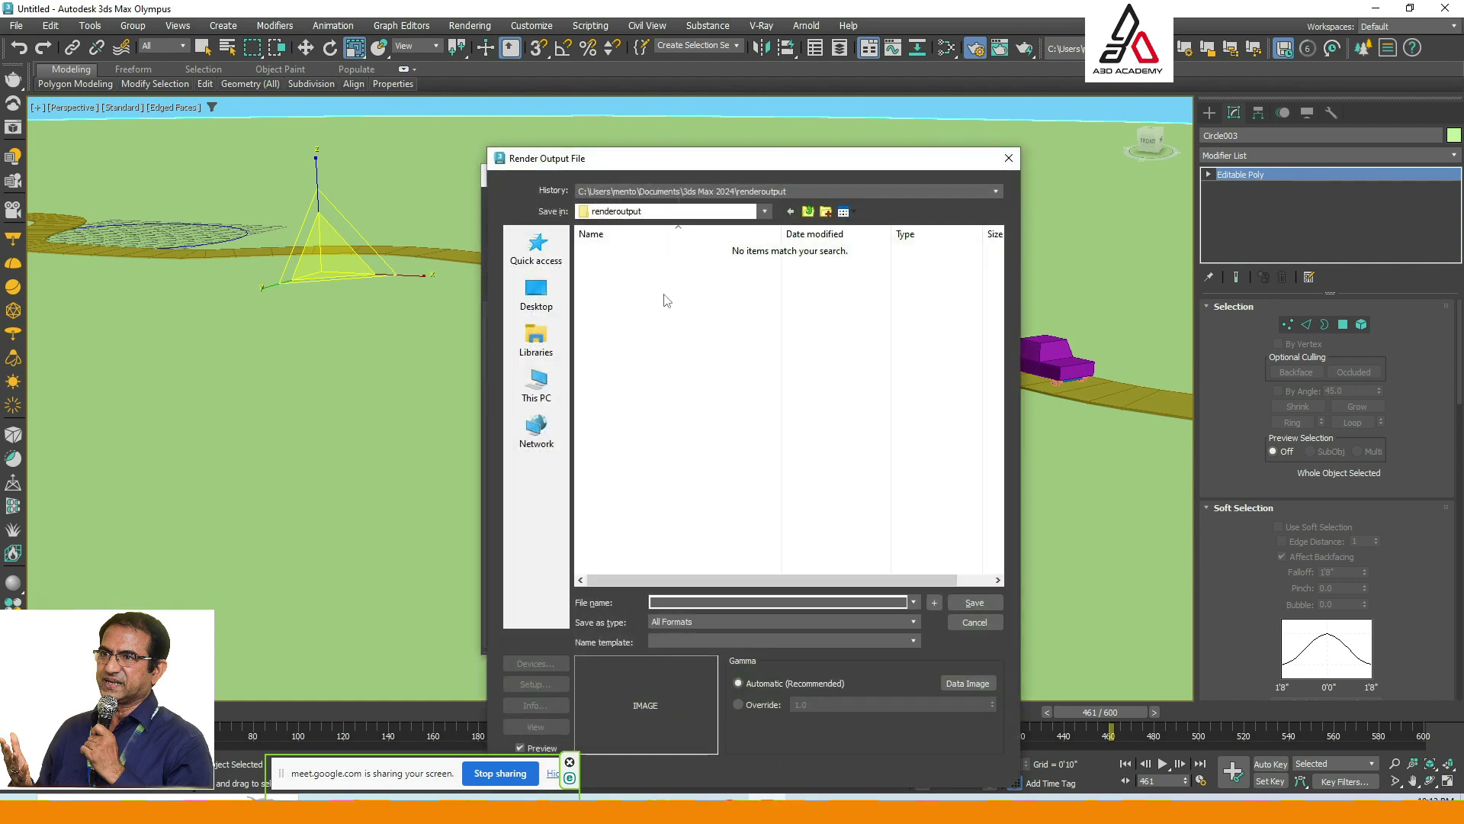
Browse to E:\[A3d Academy Team meeting]\3ds MAX Foundation as the save location.
{"action": "left_click", "coordinate": [690, 212]}
{"action": "left_click", "coordinate": [691, 214]}
{"action": "left_click", "coordinate": [693, 216]}
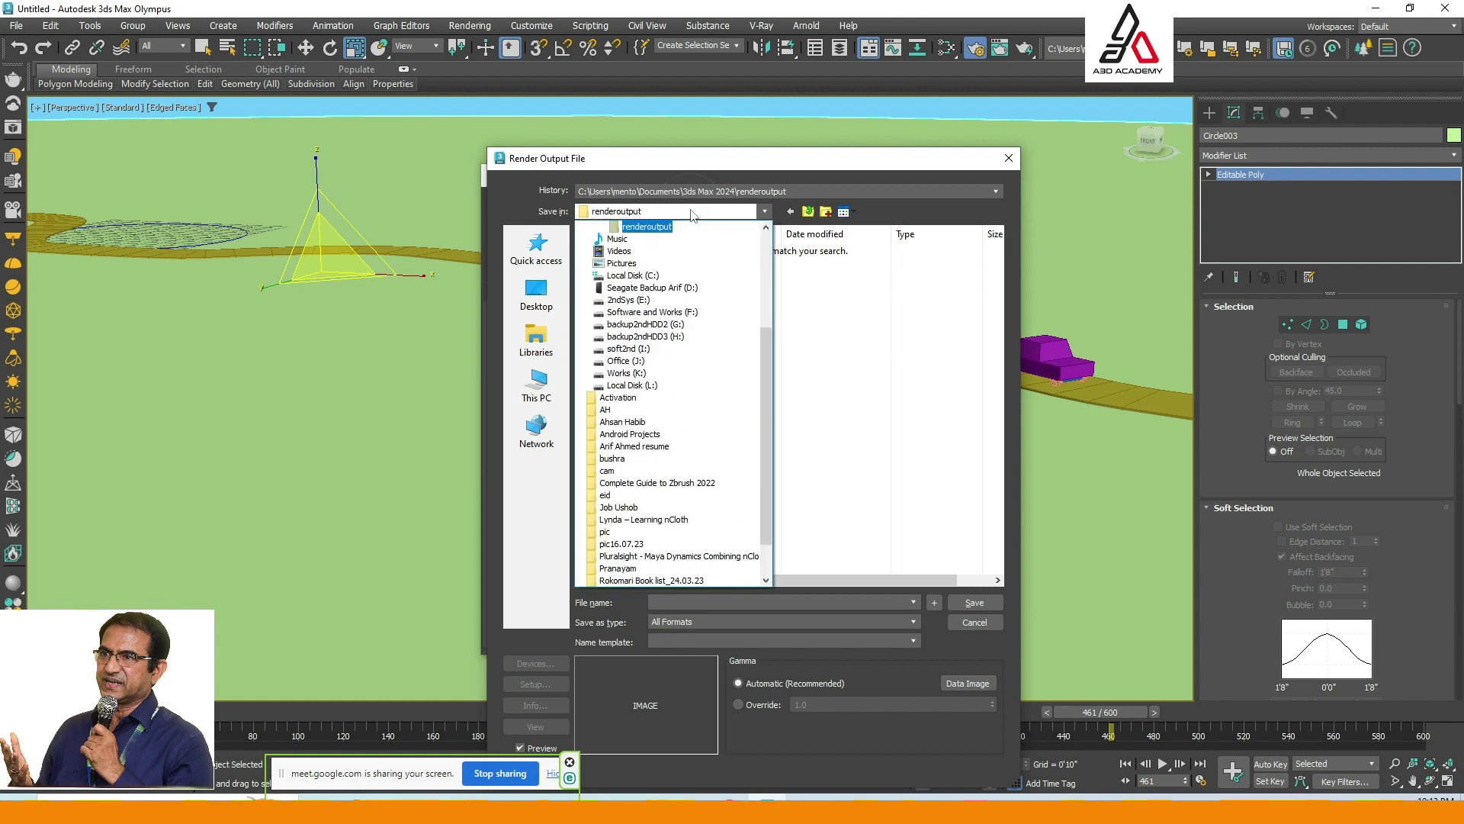
{"action": "left_click", "coordinate": [665, 301]}
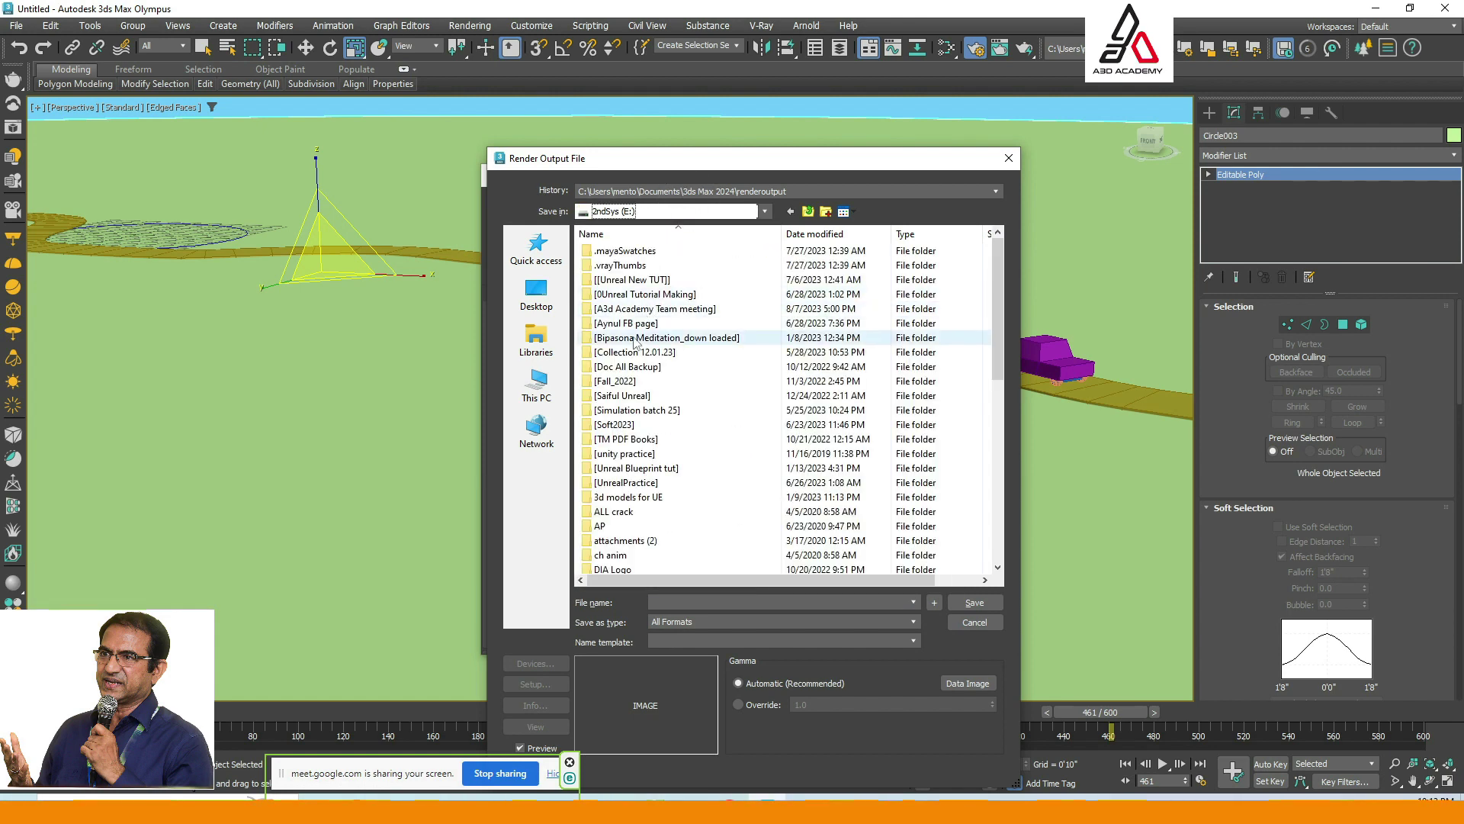
{"action": "left_click", "coordinate": [652, 309]}
{"action": "double_click", "coordinate": [647, 309]}
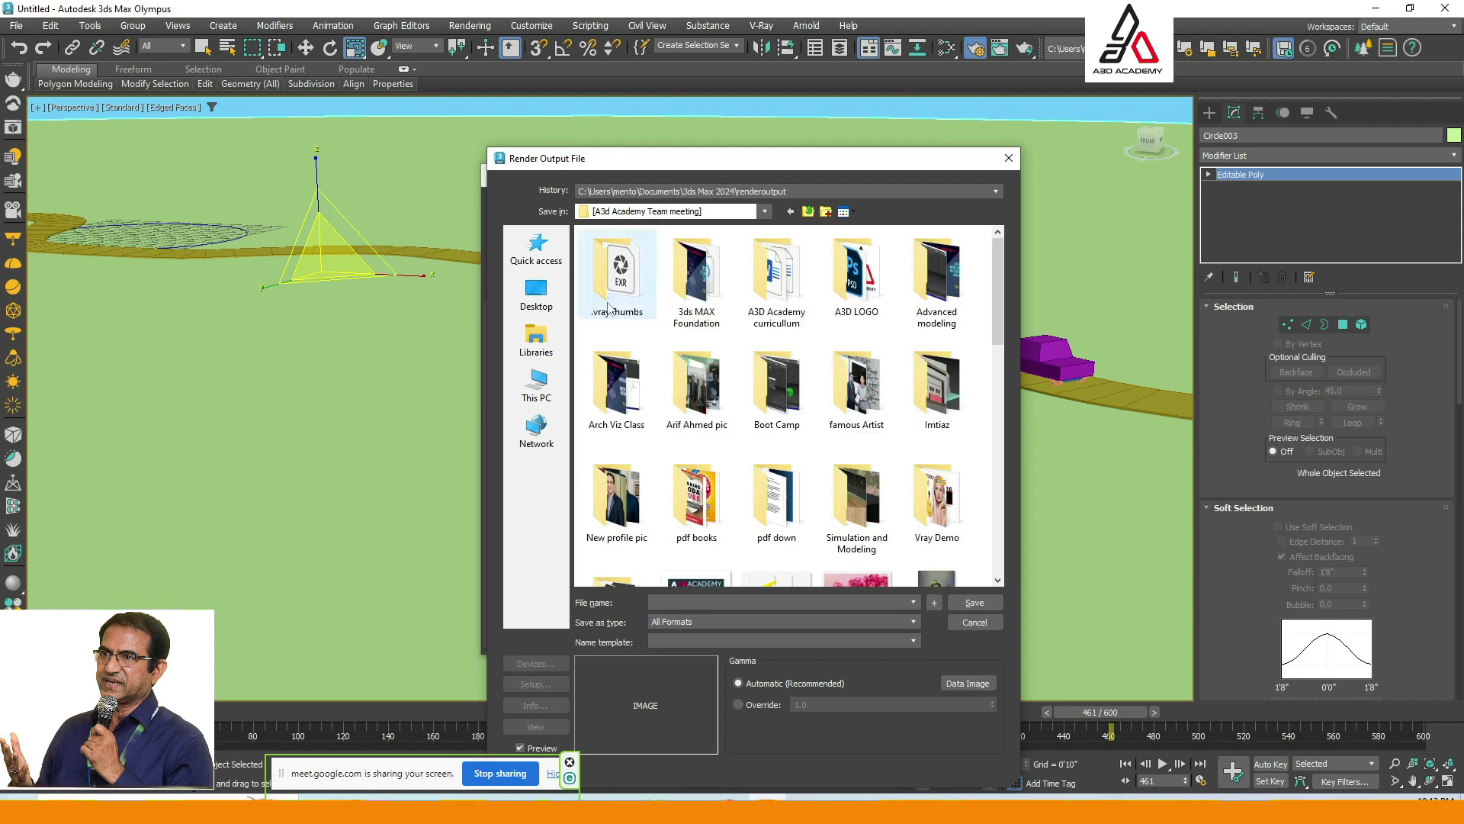
{"action": "double_click", "coordinate": [695, 278]}
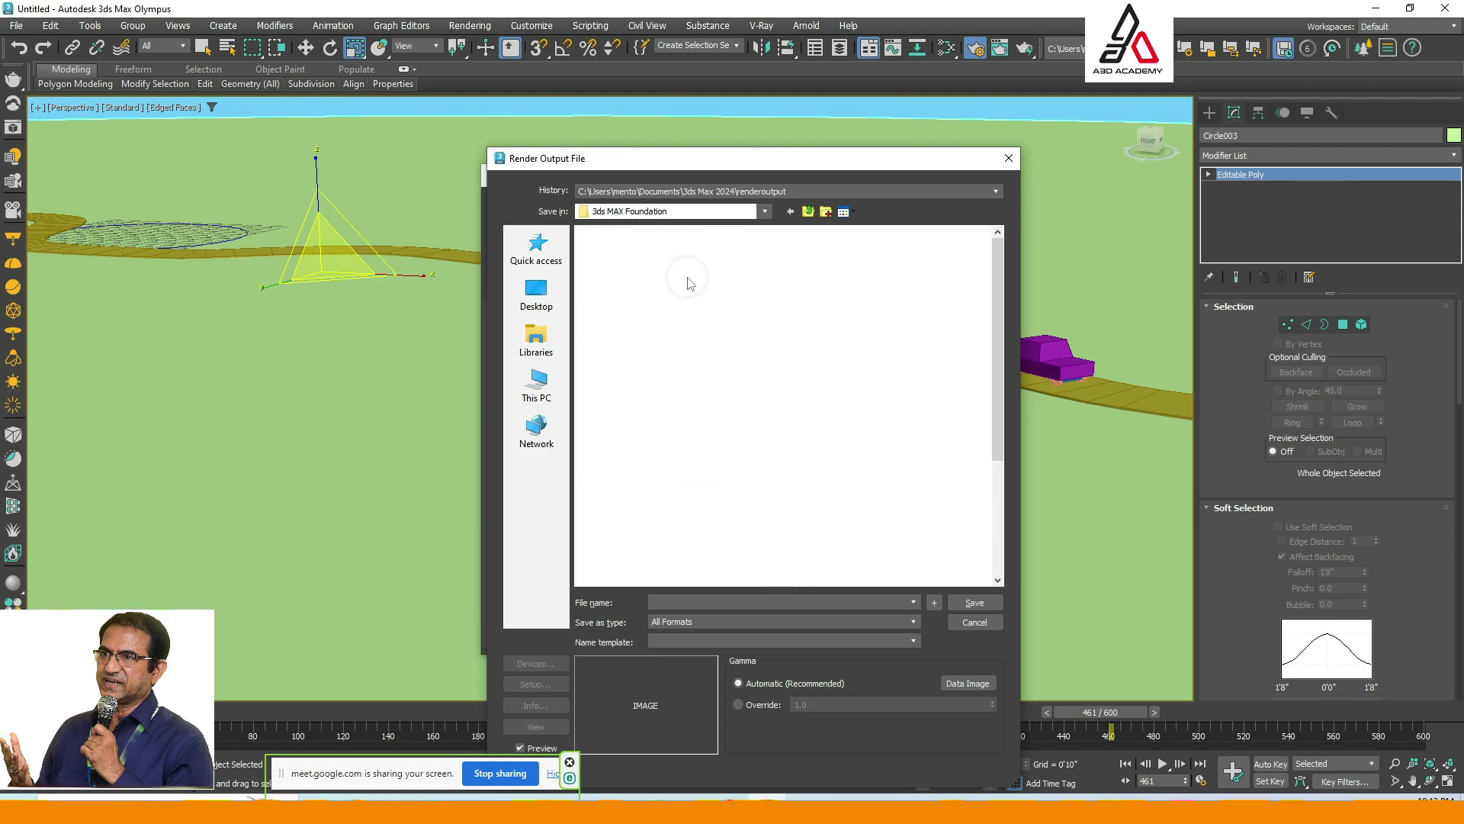
Name the output 'car animation' with AVI File (*.avi) as the save type.
{"action": "left_click", "coordinate": [673, 603]}
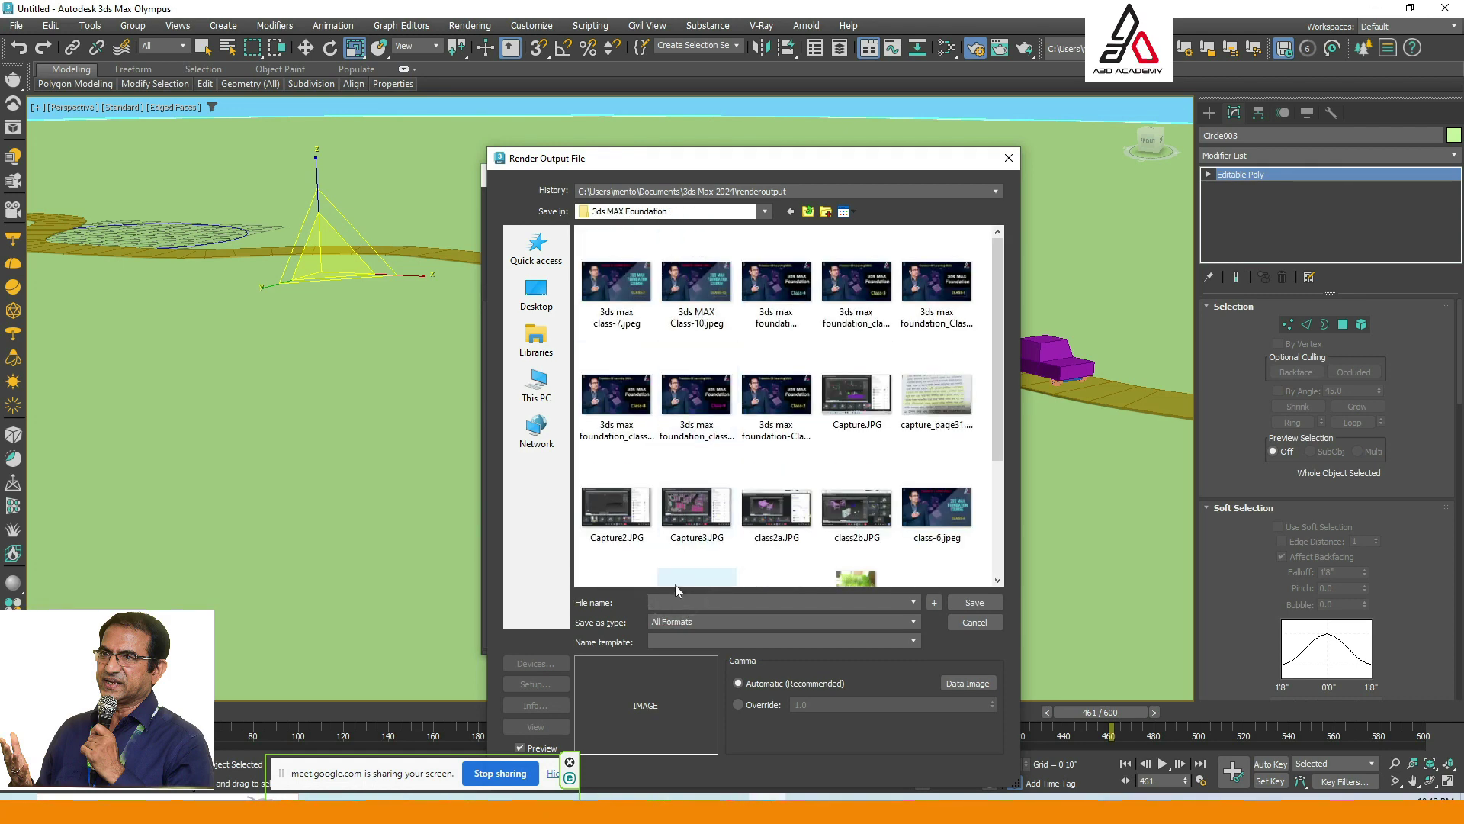
{"action": "type", "text": "car"}
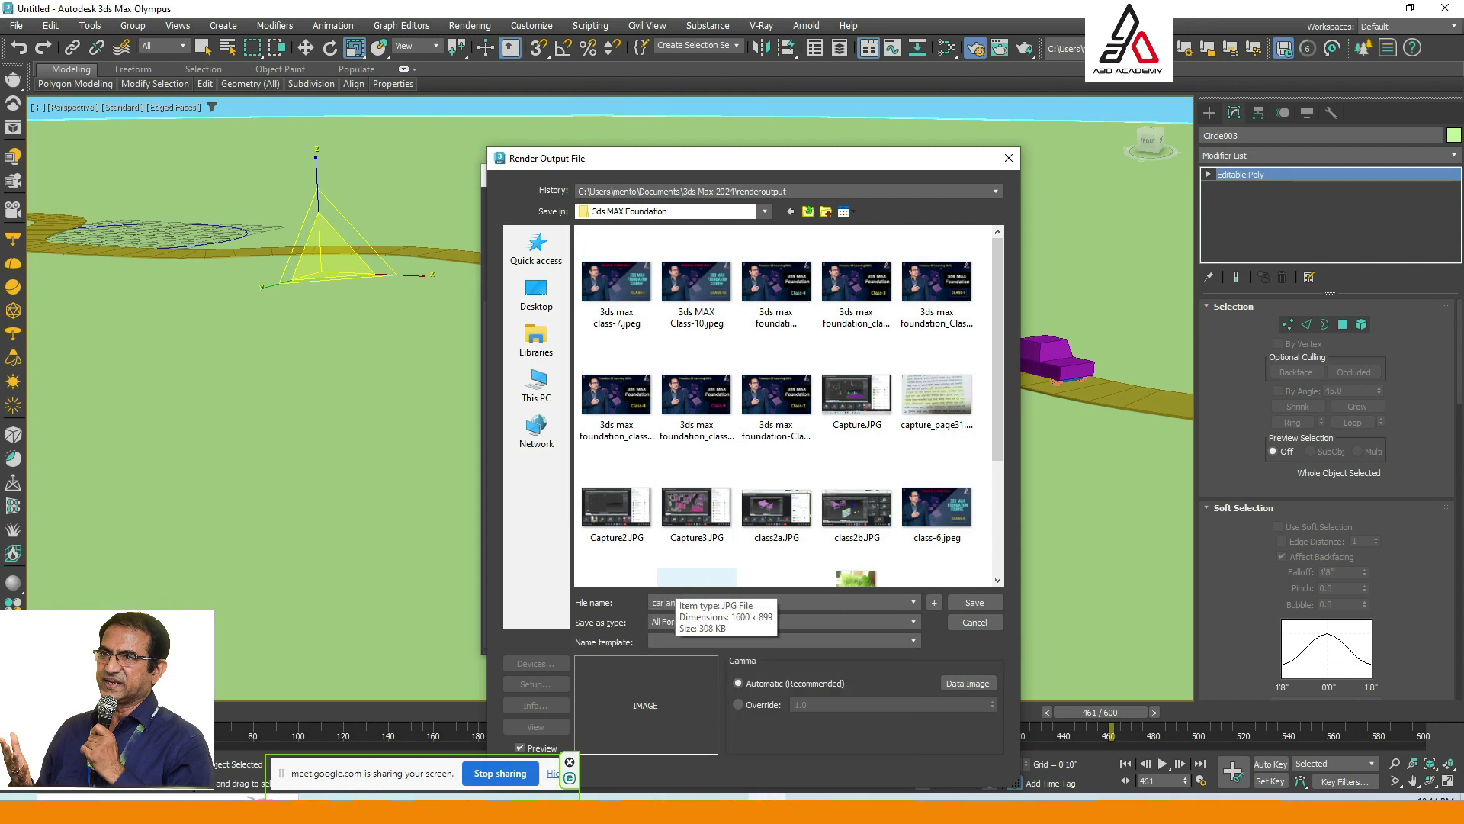
{"action": "type", "text": "animation"}
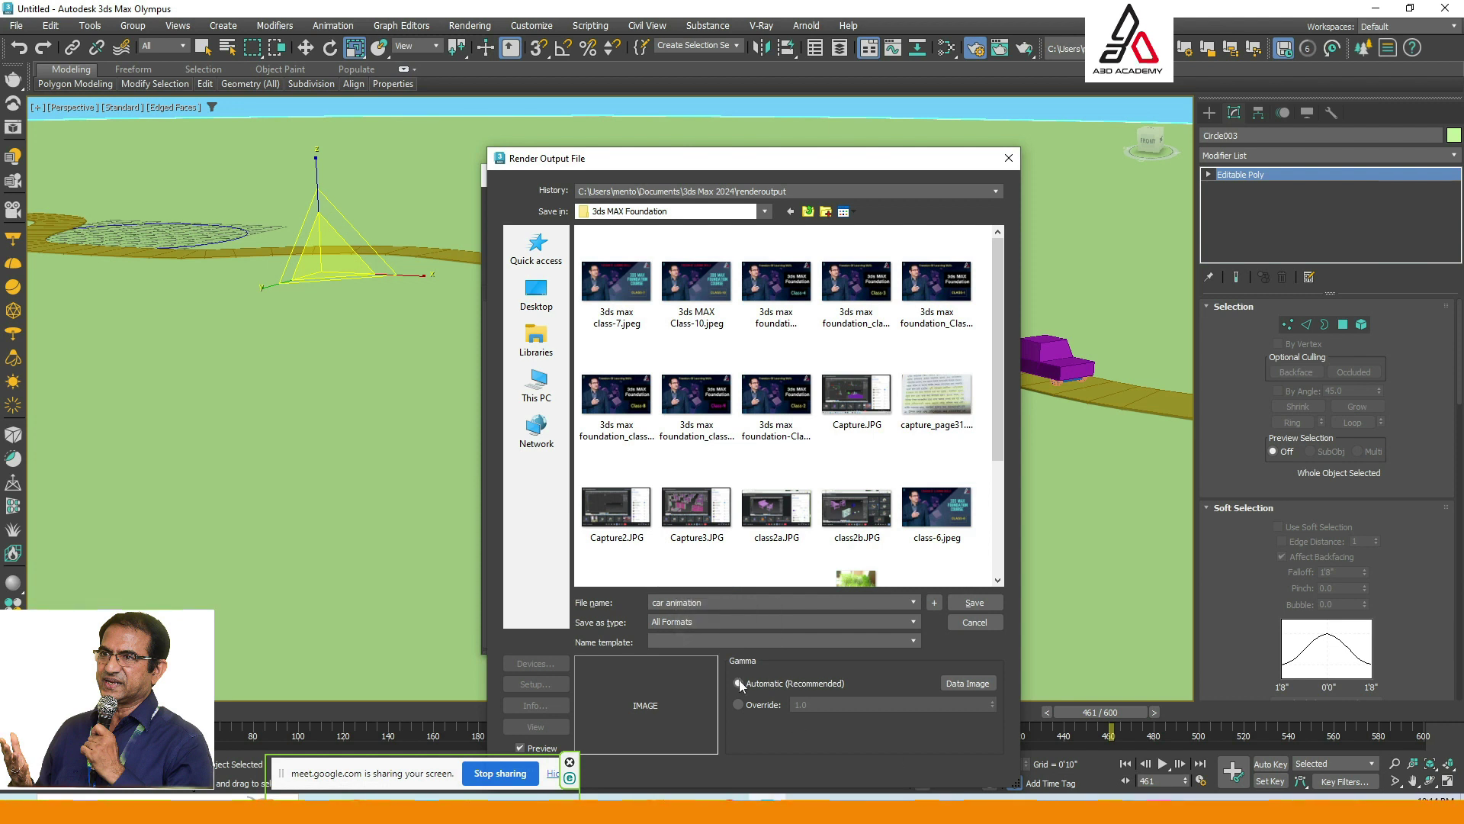
{"action": "left_click", "coordinate": [717, 624]}
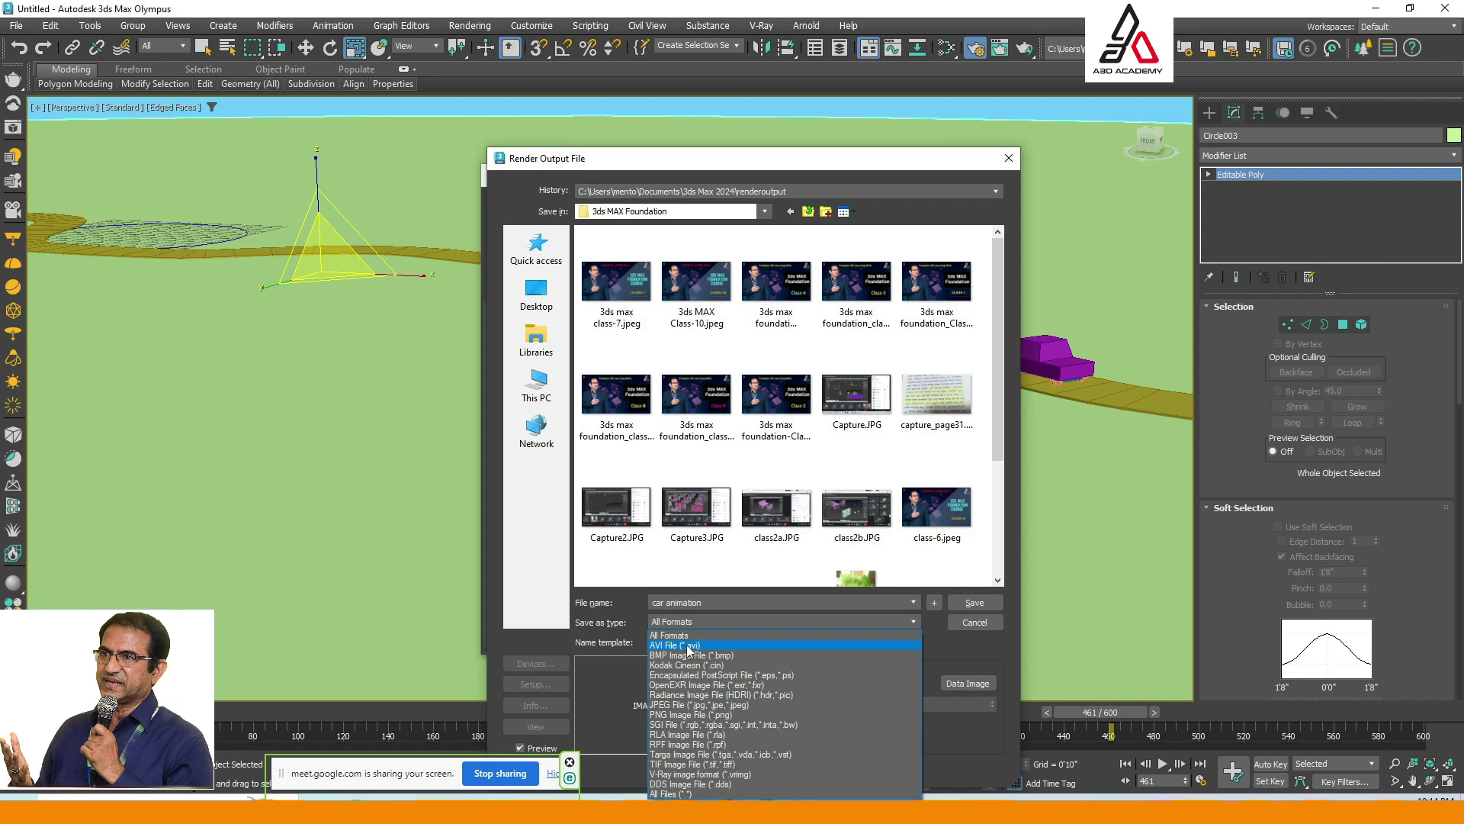
{"action": "left_click", "coordinate": [687, 646]}
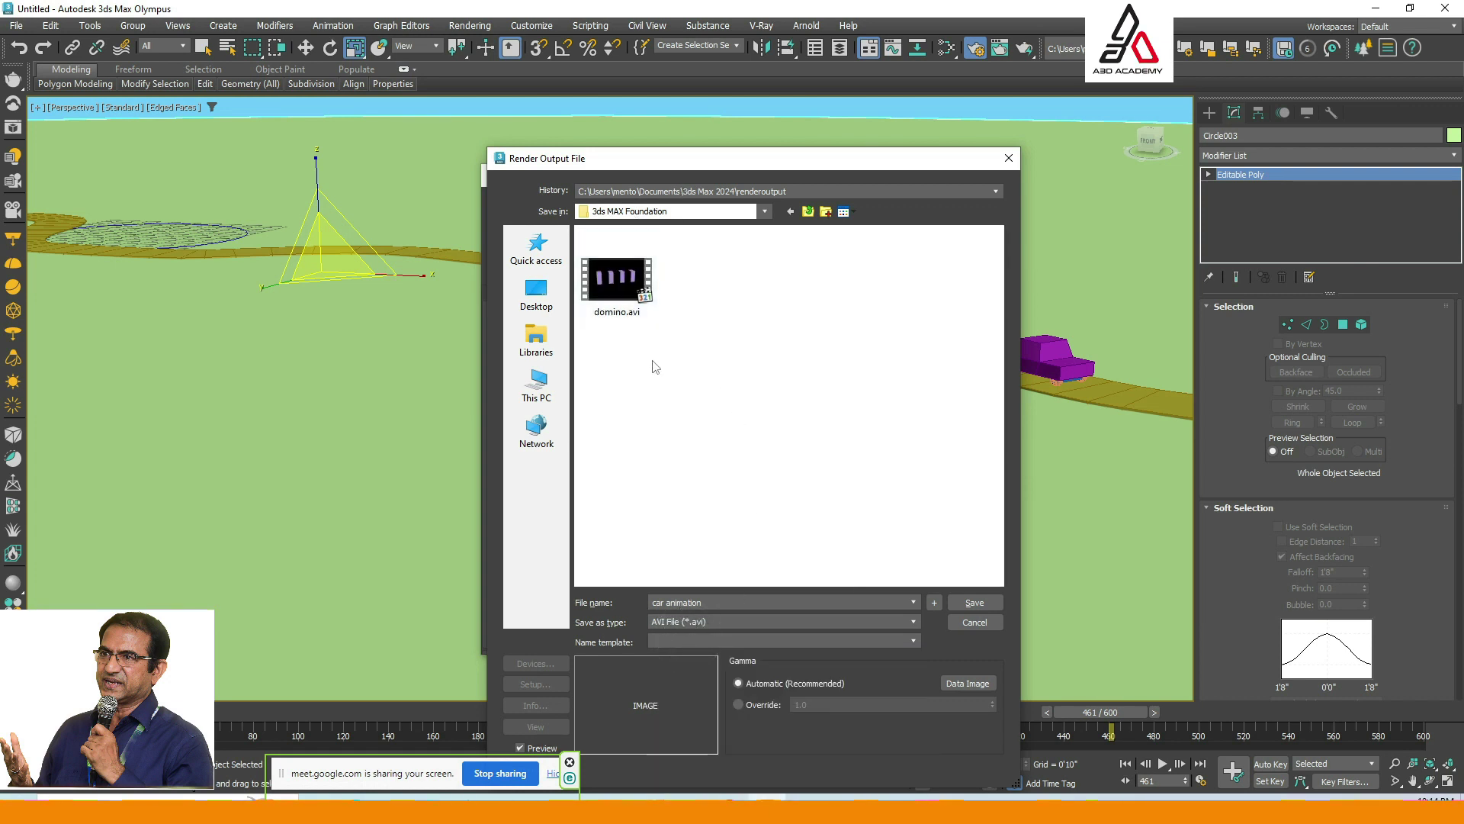
Save as car animation.avi using Microsoft Video 1 compression at quality 75.
{"action": "left_click", "coordinate": [975, 603]}
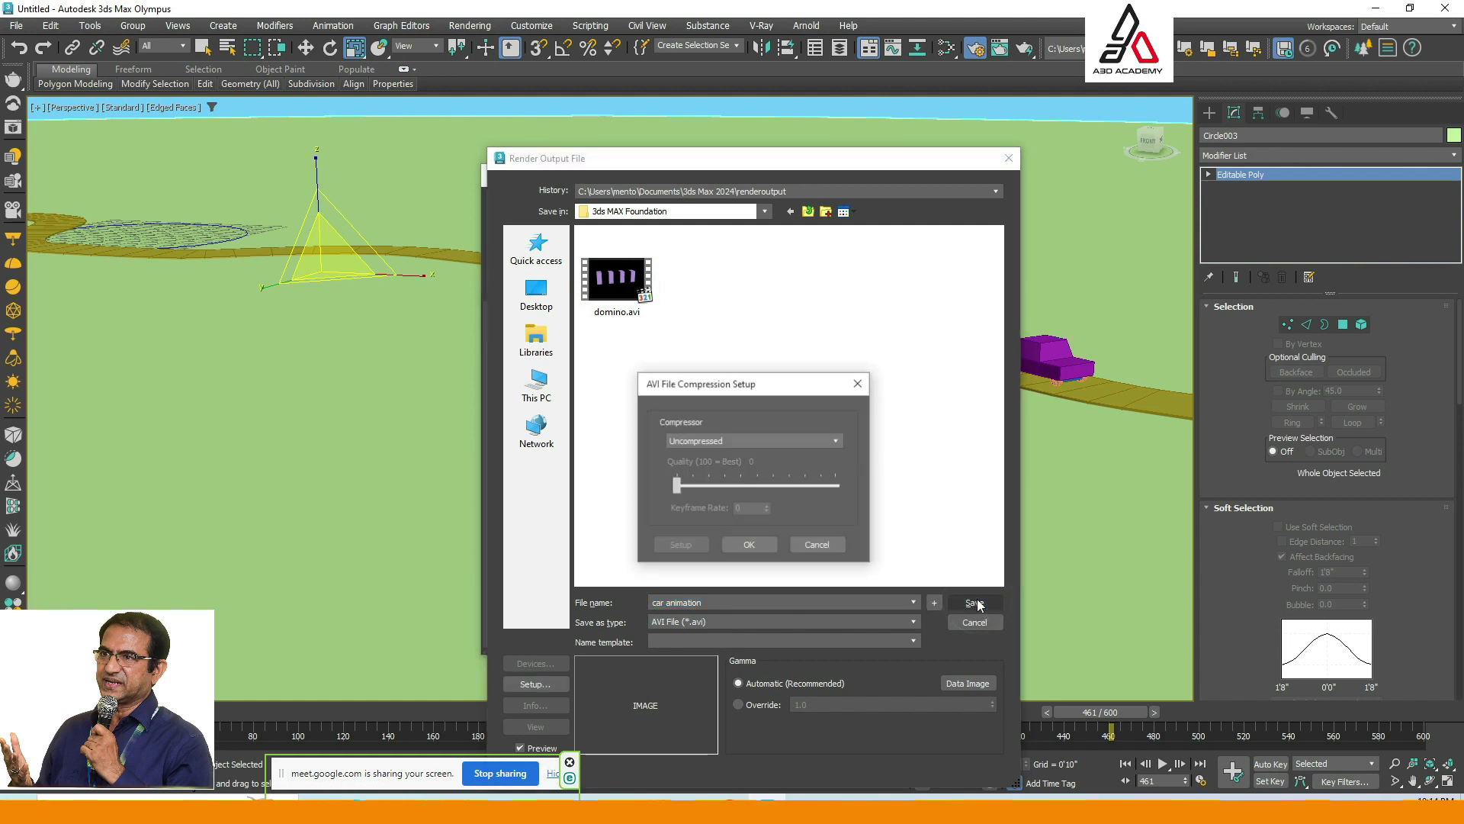
{"action": "left_click", "coordinate": [738, 441]}
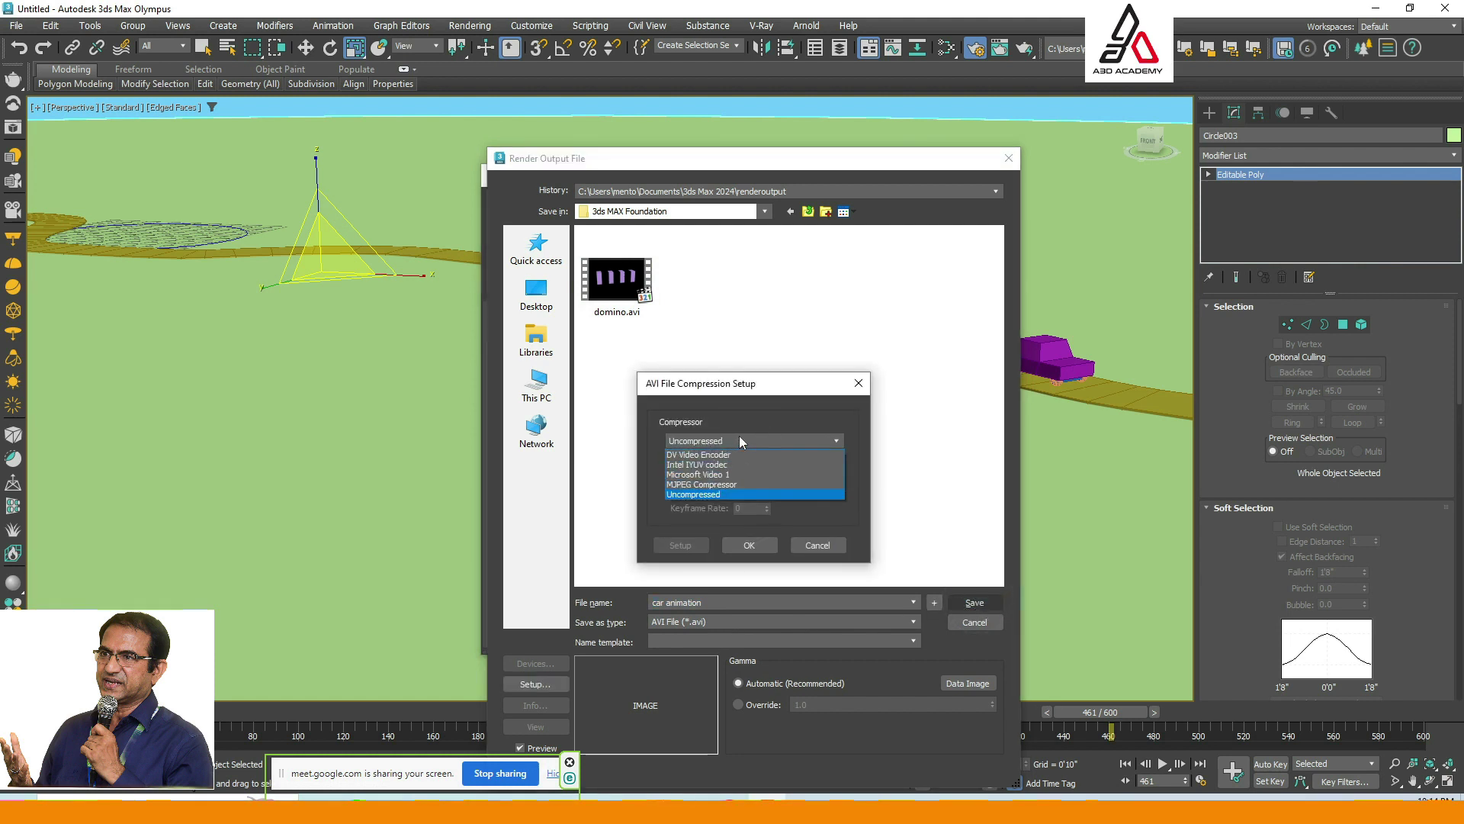
{"action": "left_click", "coordinate": [708, 475]}
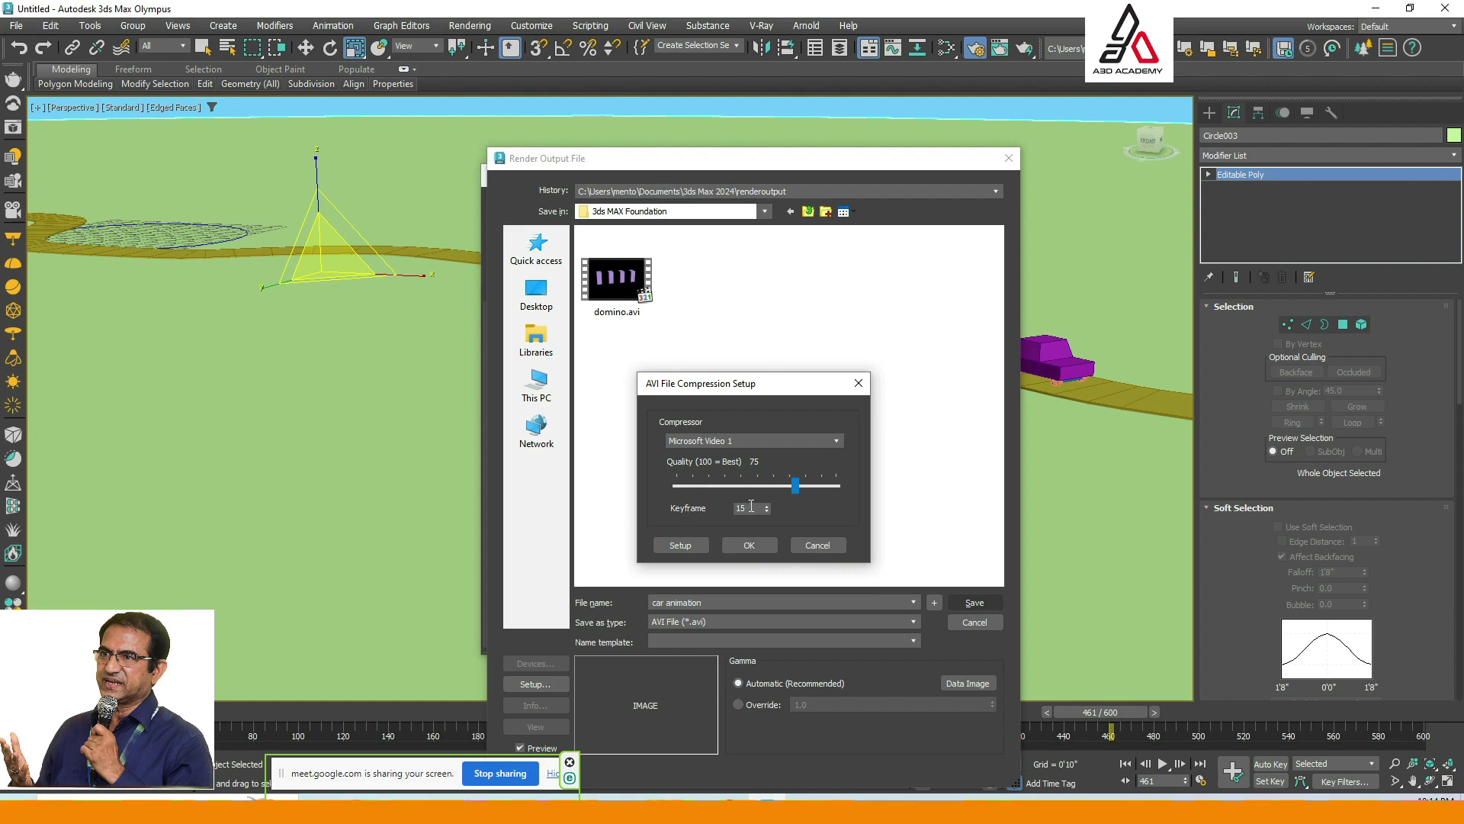
{"action": "left_click", "coordinate": [750, 544]}
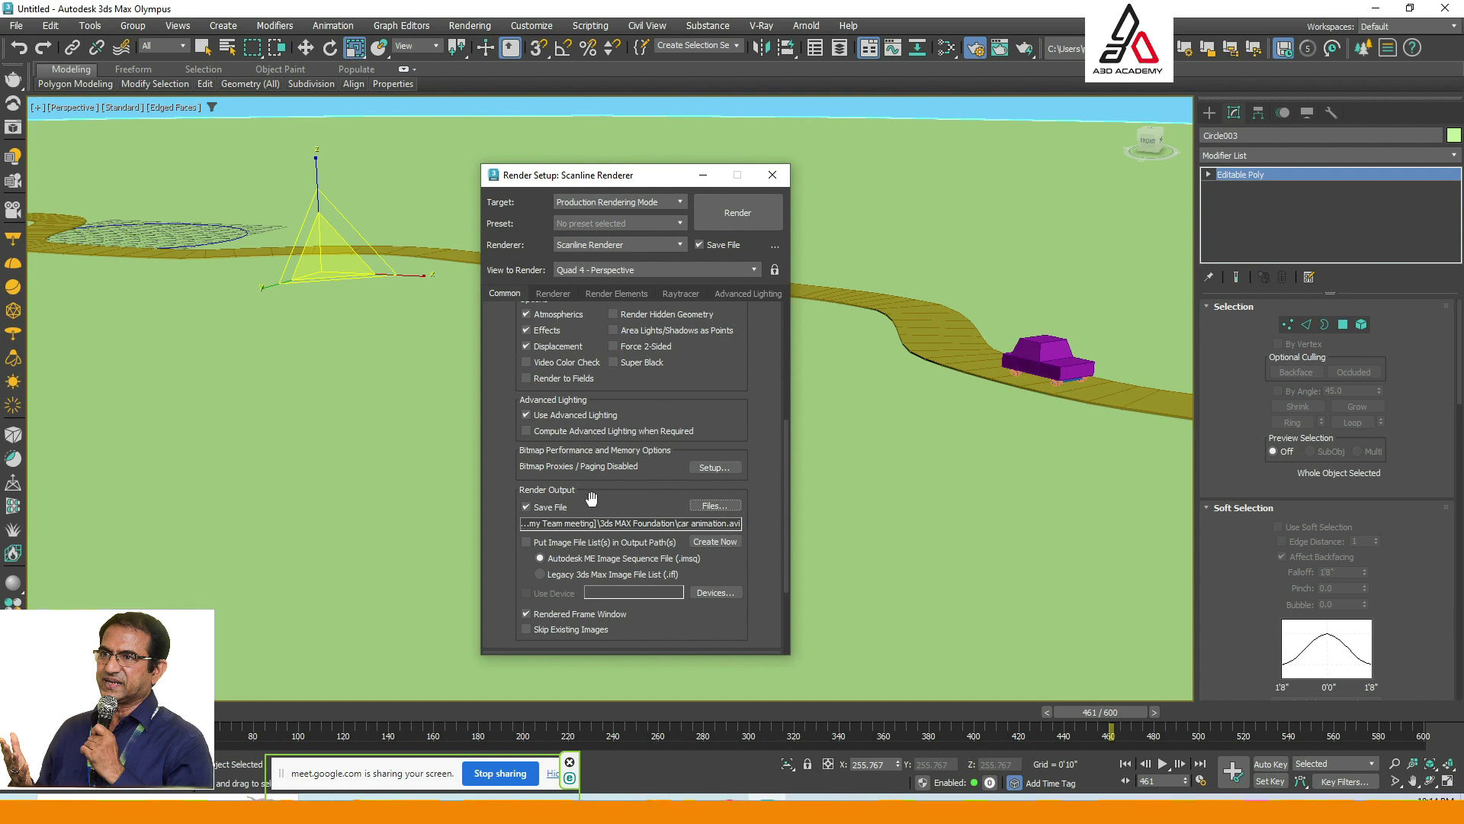
Render frames 90–461 of the car animation to car animation.avi, moving and enlarging the progress window.
{"action": "left_click", "coordinate": [732, 209]}
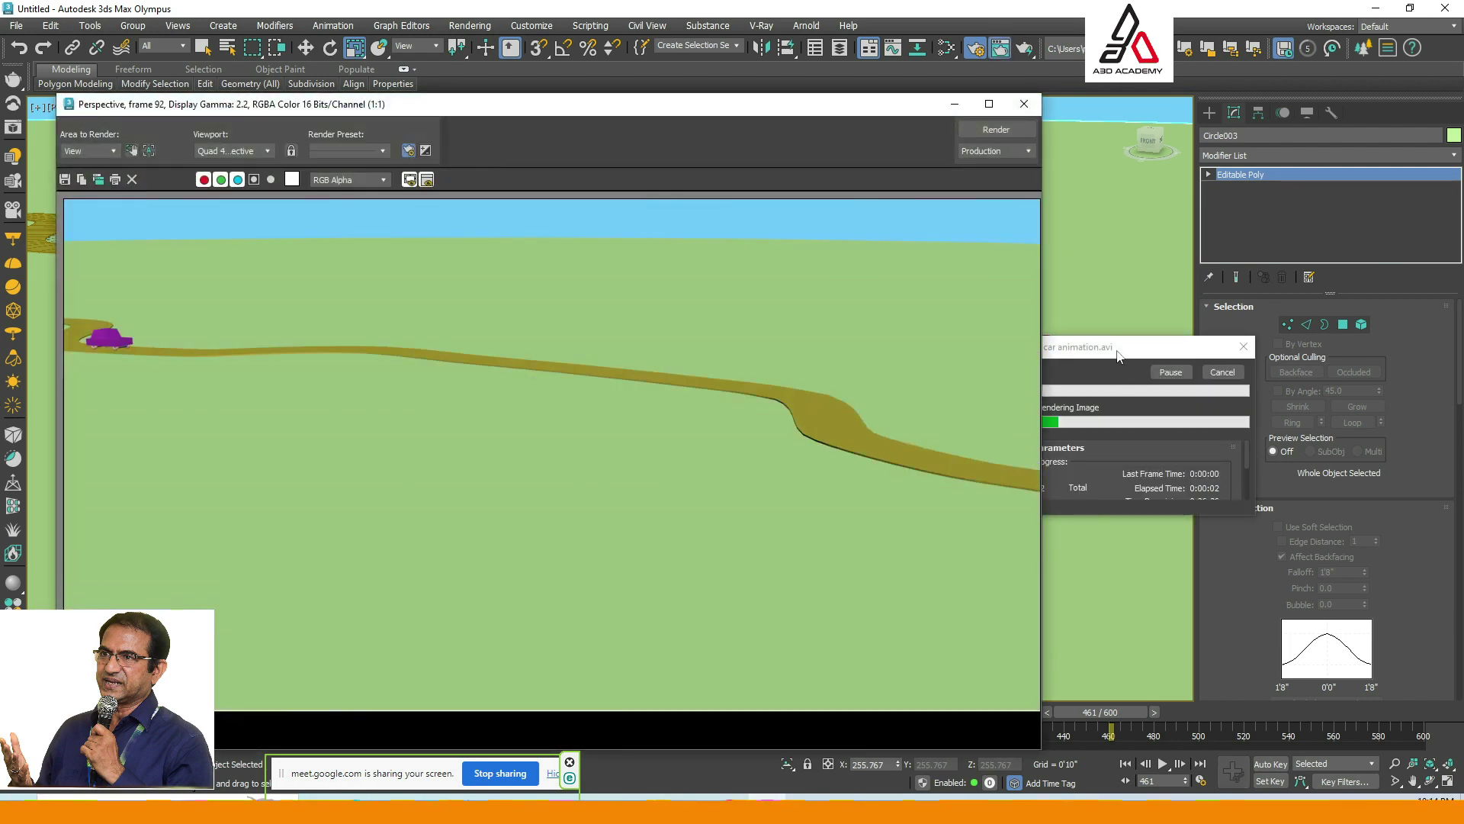
{"action": "left_click_drag", "start_coordinate": [1116, 353], "coordinate": [952, 217]}
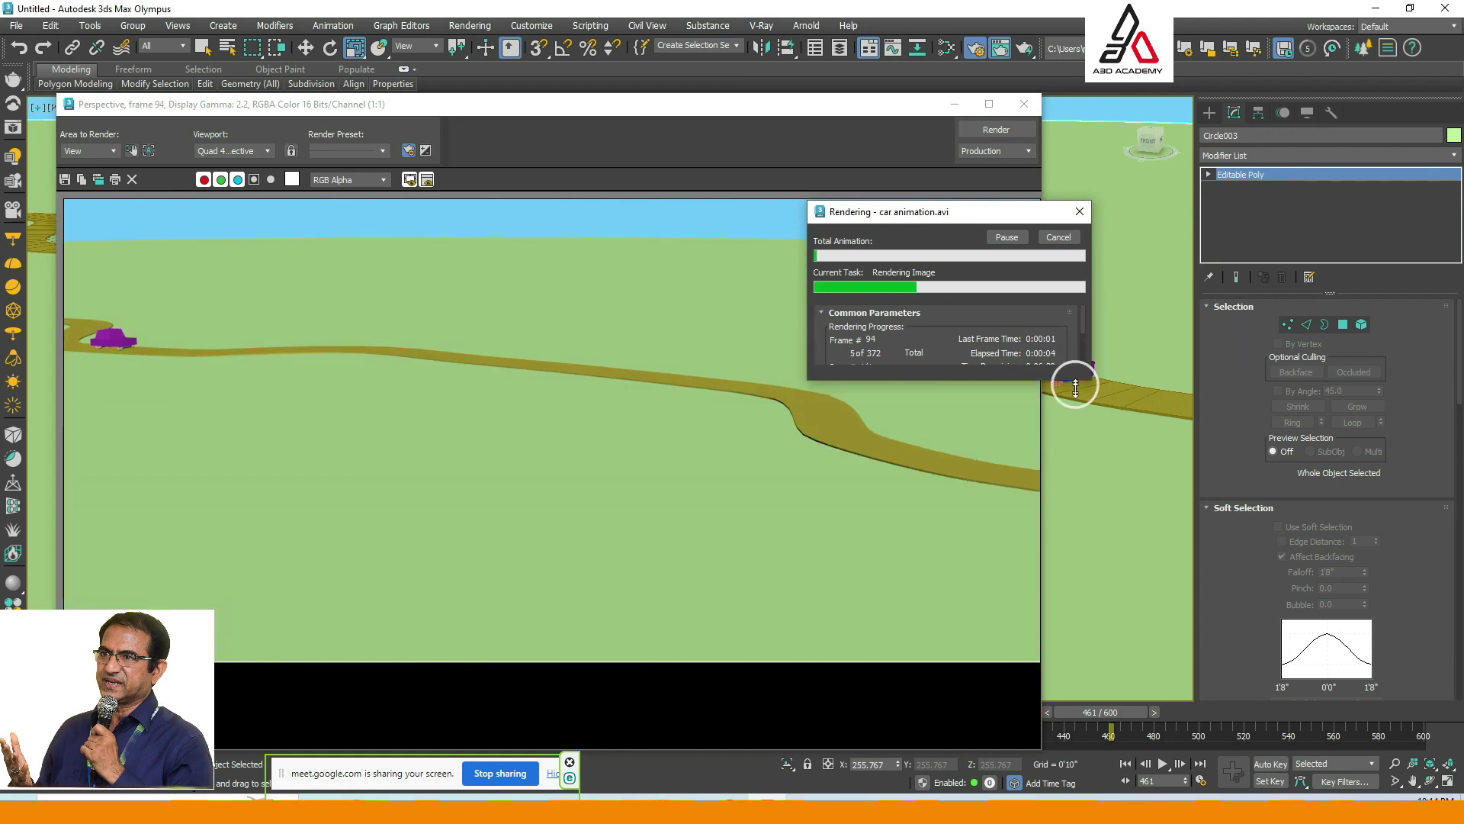
{"action": "left_click_drag", "start_coordinate": [1072, 384], "coordinate": [1086, 677]}
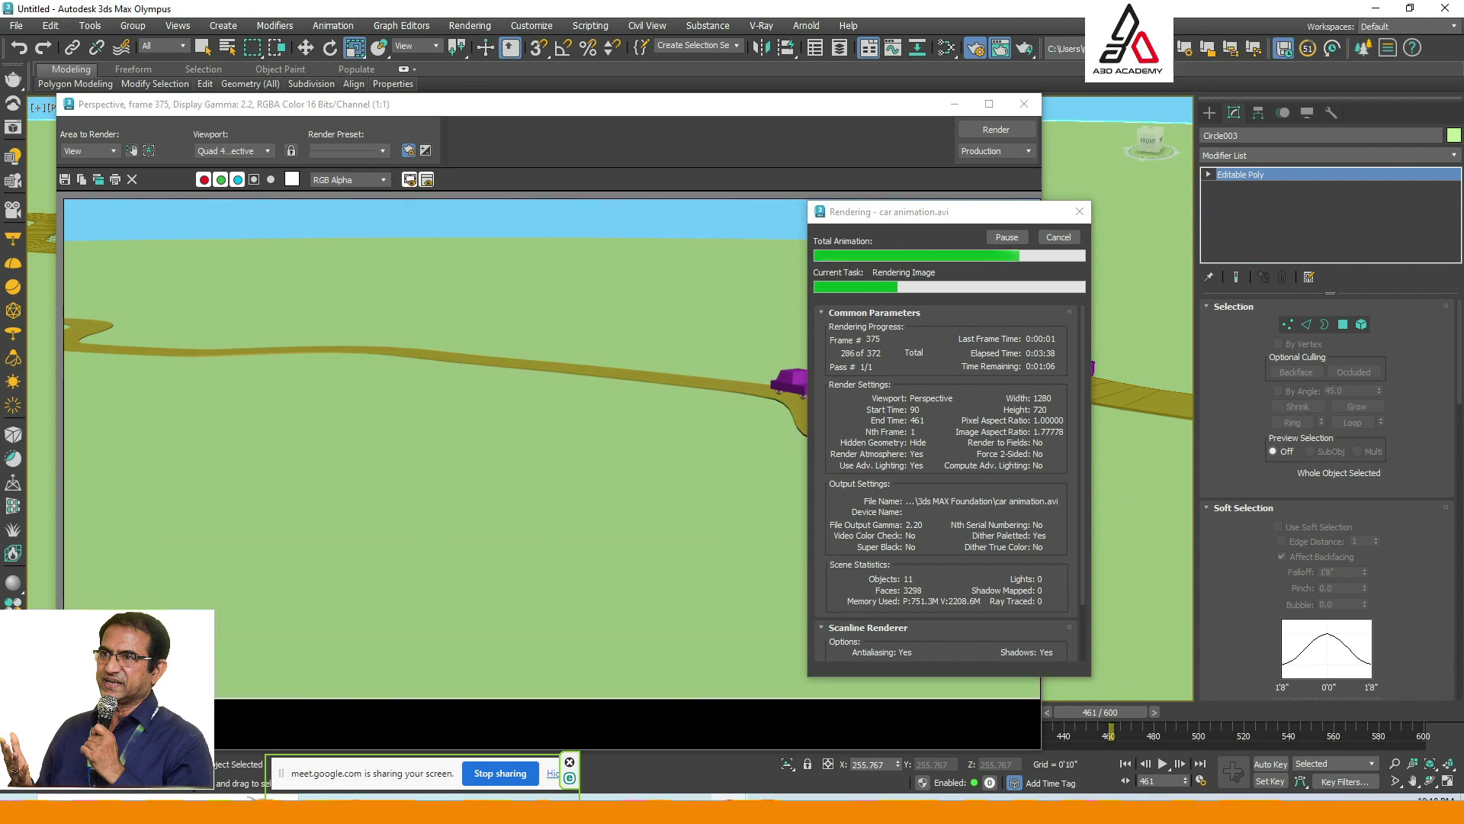
Maximize Chrome's 'roadside romeo' search results and scroll to the Roadside Romeo Wikipedia result.
{"action": "key", "text": "alt+Tab"}
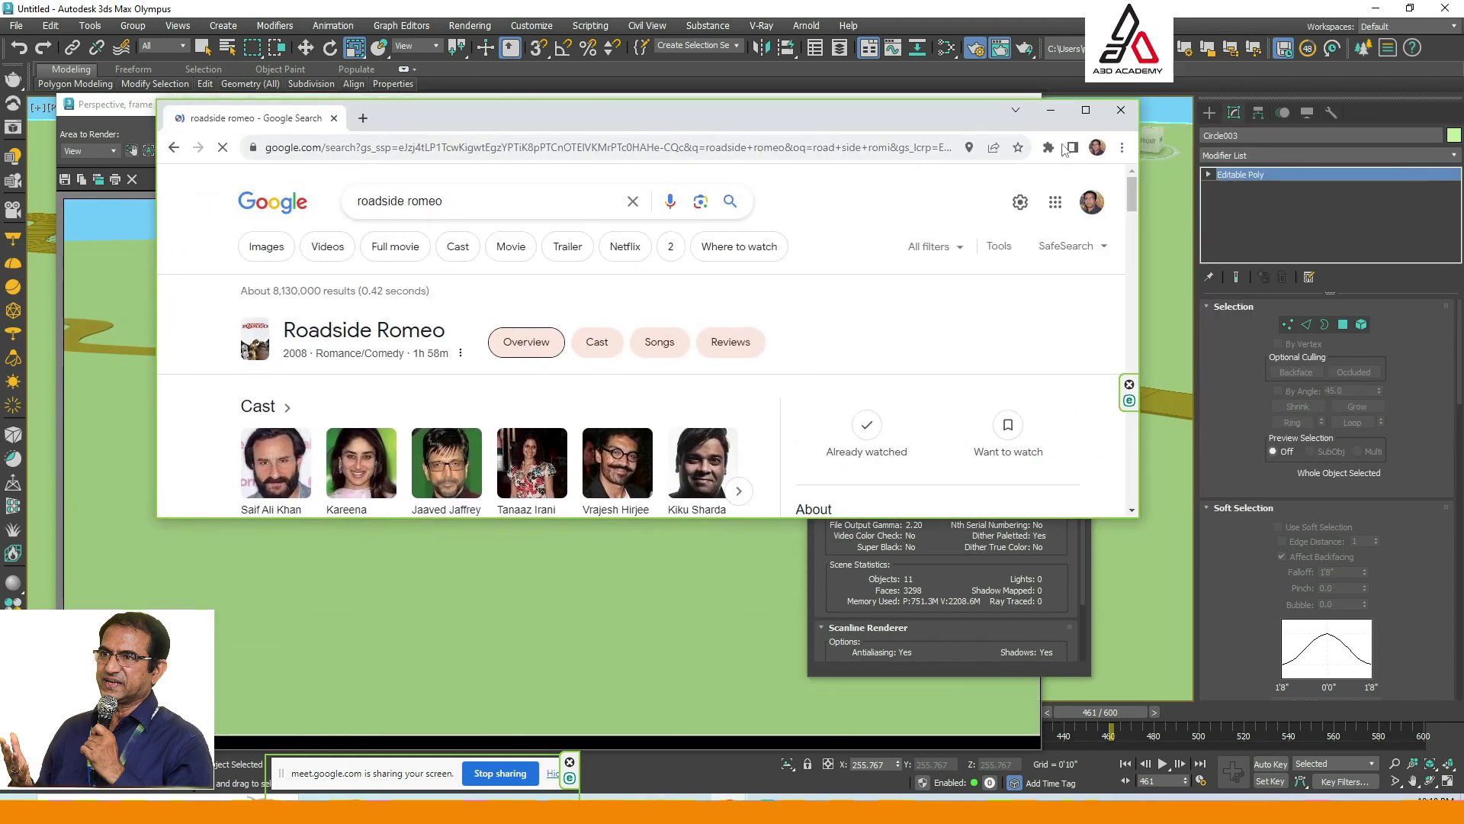
{"action": "left_click", "coordinate": [1086, 111]}
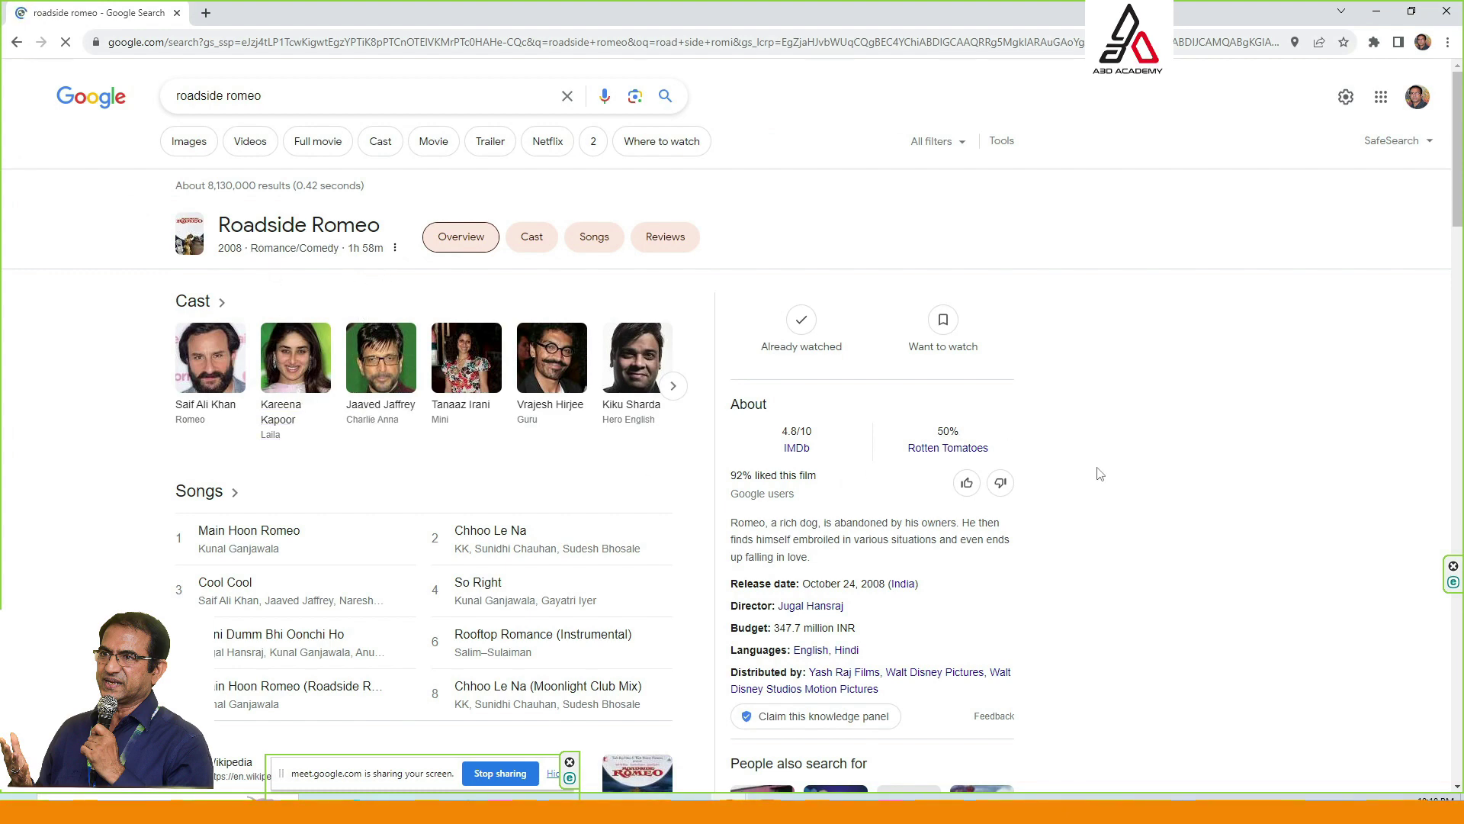
{"action": "scroll", "coordinate": [1099, 484], "scroll_direction": "down", "scroll_amount": 2}
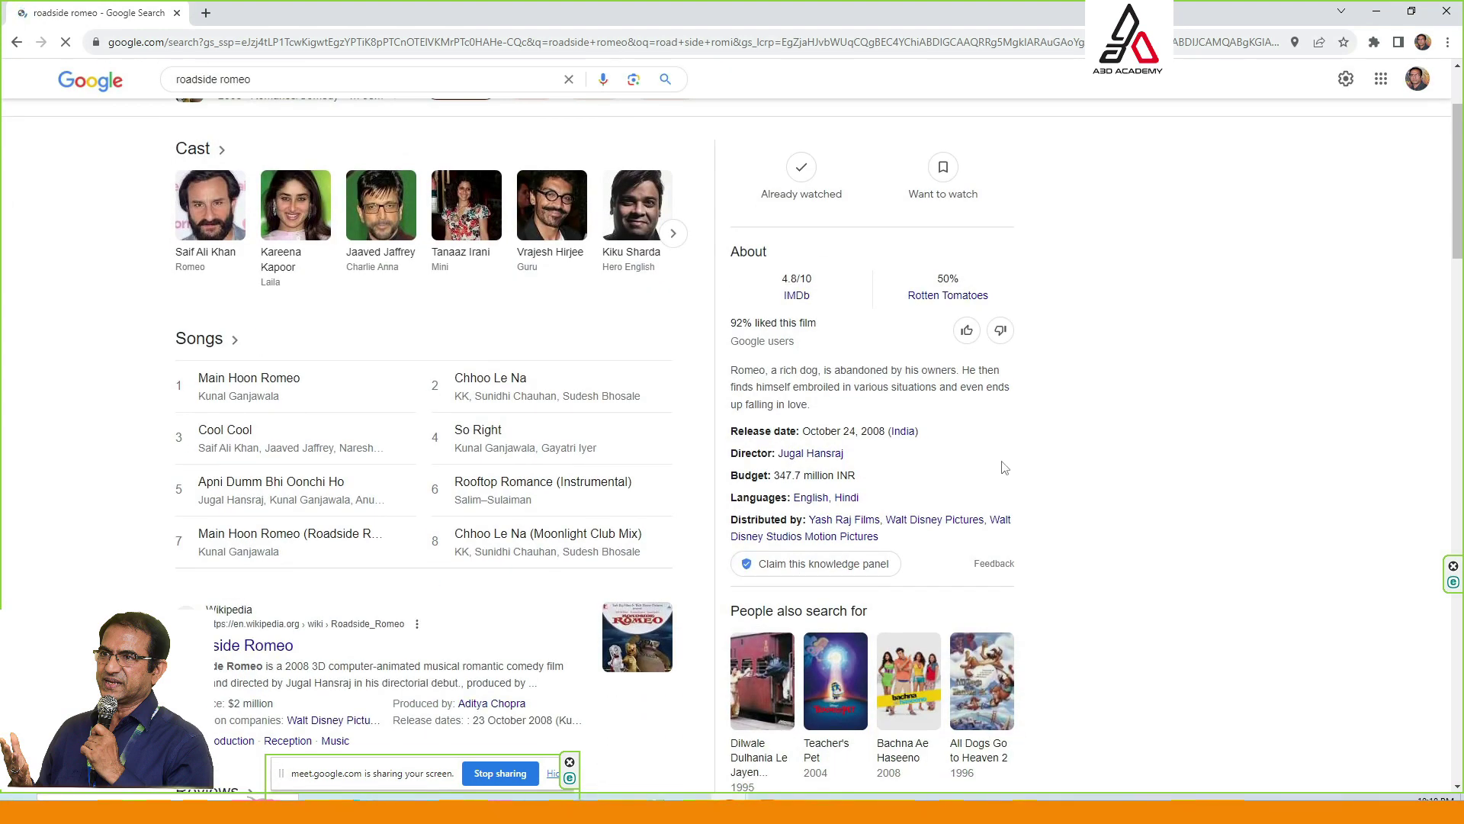
{"action": "scroll", "coordinate": [1005, 465], "scroll_direction": "down", "scroll_amount": 1}
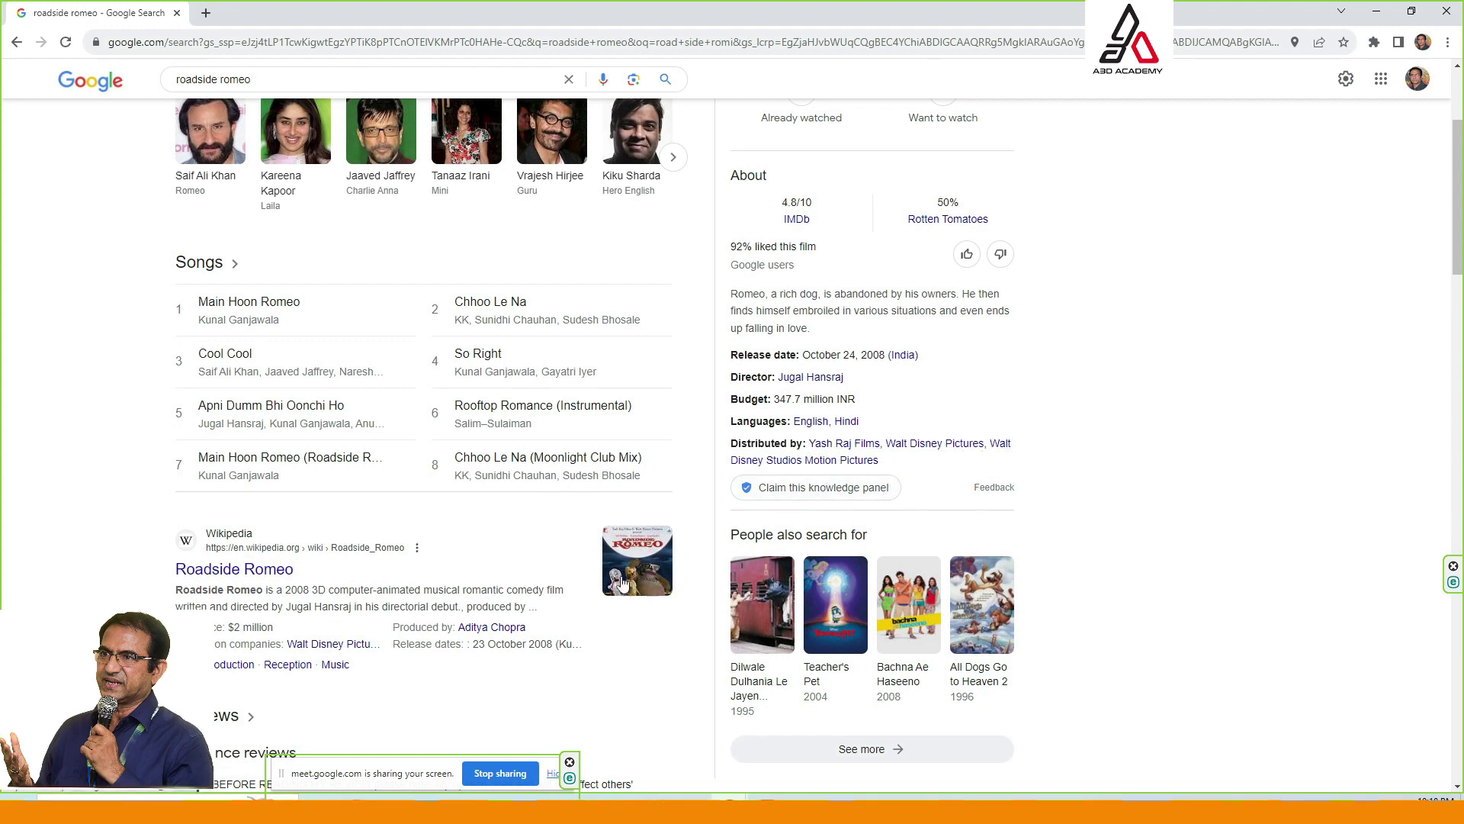
{"action": "left_click", "coordinate": [252, 579]}
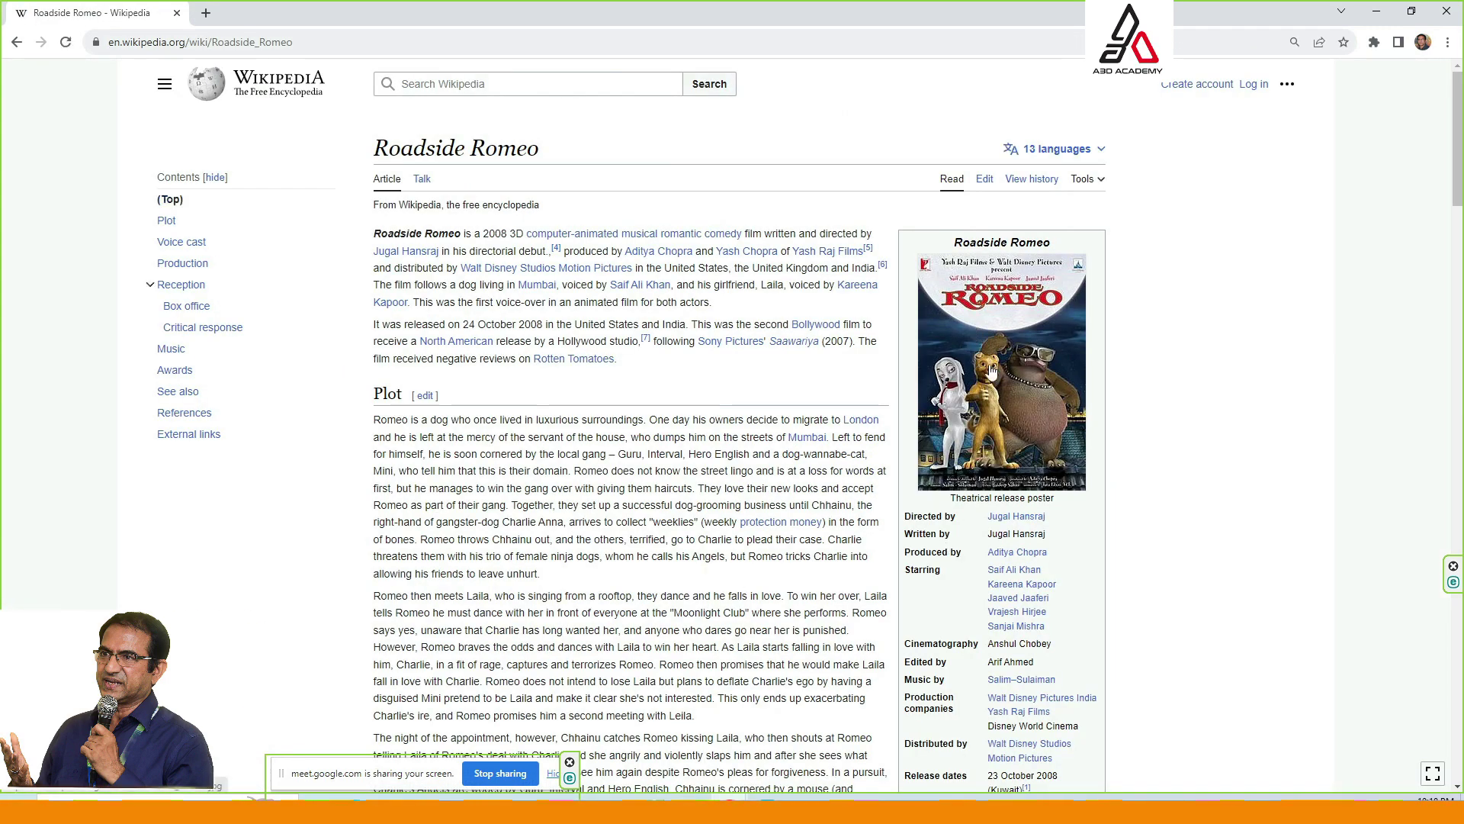
{"action": "scroll", "coordinate": [1001, 505], "scroll_direction": "down", "scroll_amount": 3}
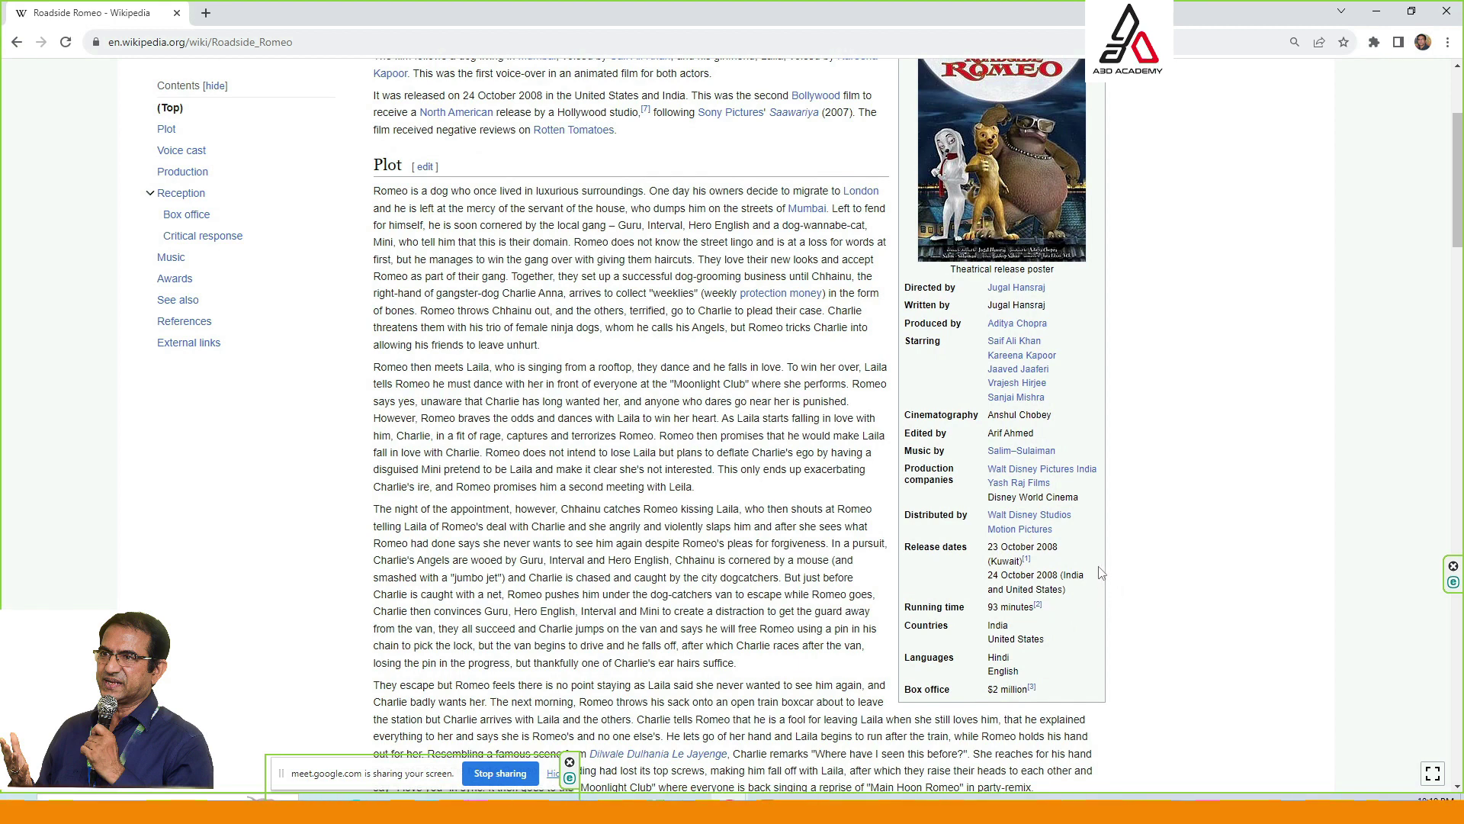
{"action": "scroll", "coordinate": [1009, 619], "scroll_direction": "up", "scroll_amount": 3}
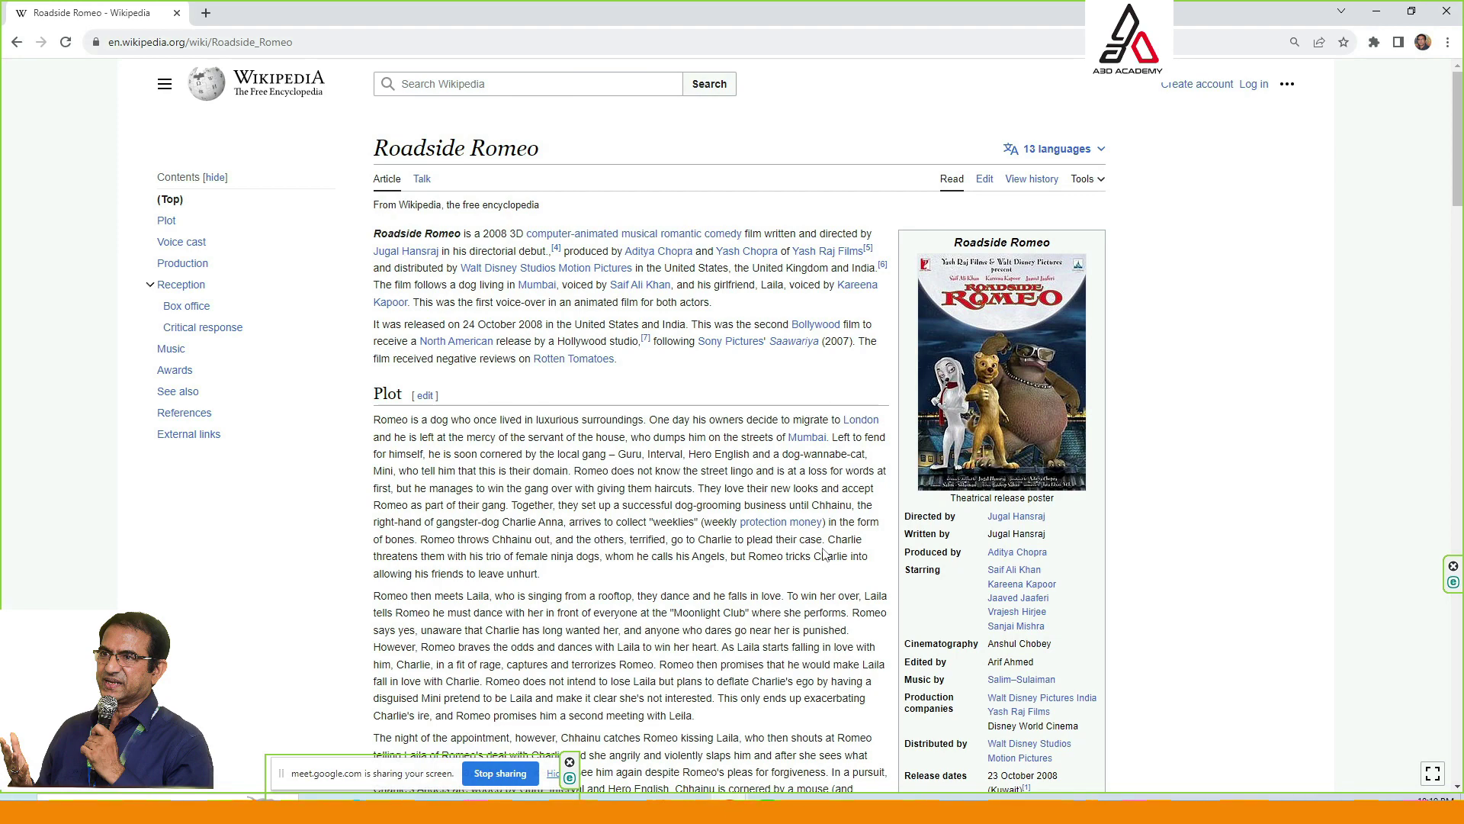
{"action": "scroll", "coordinate": [824, 555], "scroll_direction": "down", "scroll_amount": 3}
{"action": "scroll", "coordinate": [823, 549], "scroll_direction": "down", "scroll_amount": 4}
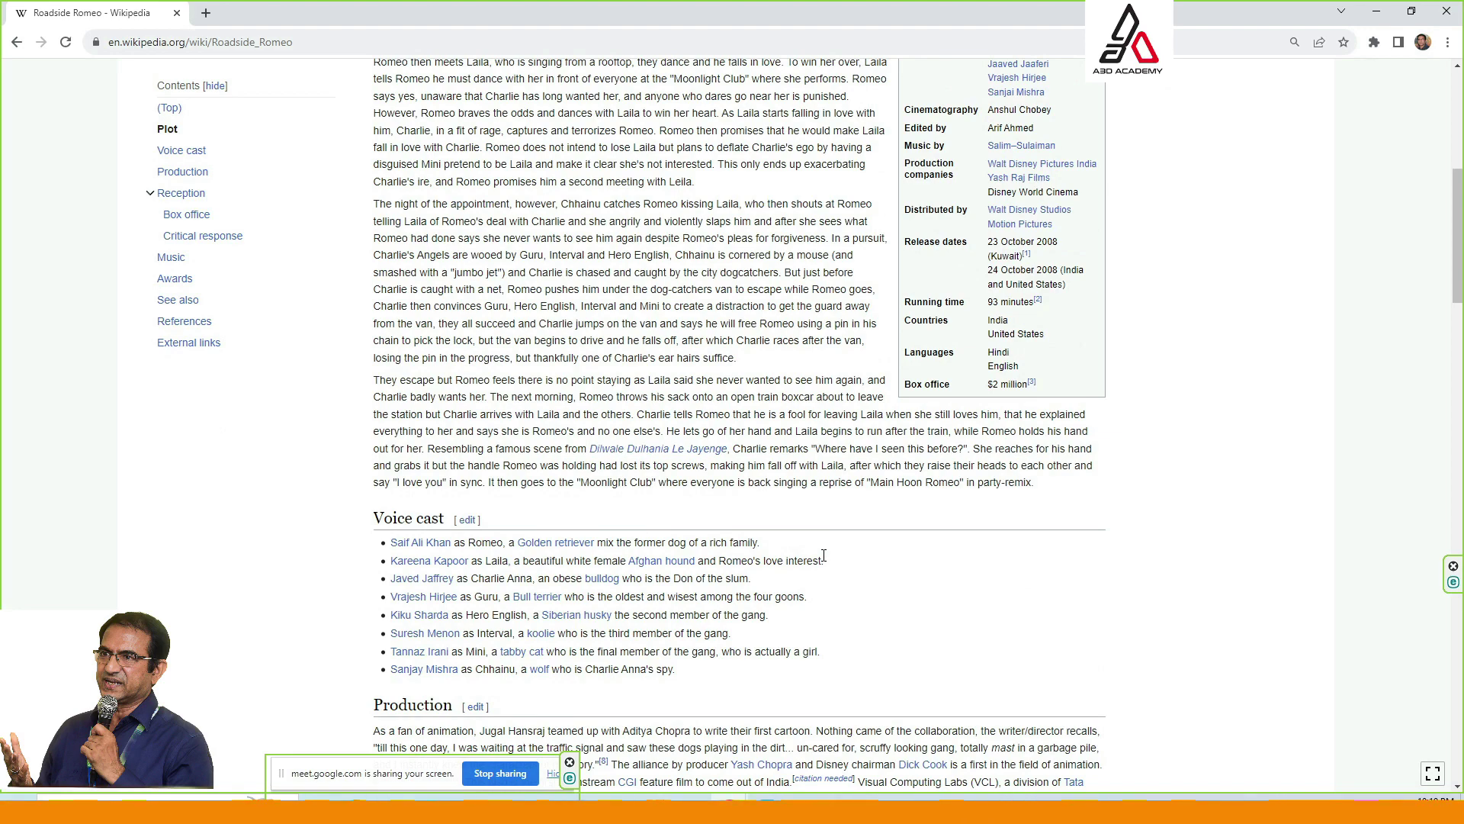
{"action": "scroll", "coordinate": [824, 555], "scroll_direction": "down", "scroll_amount": 7}
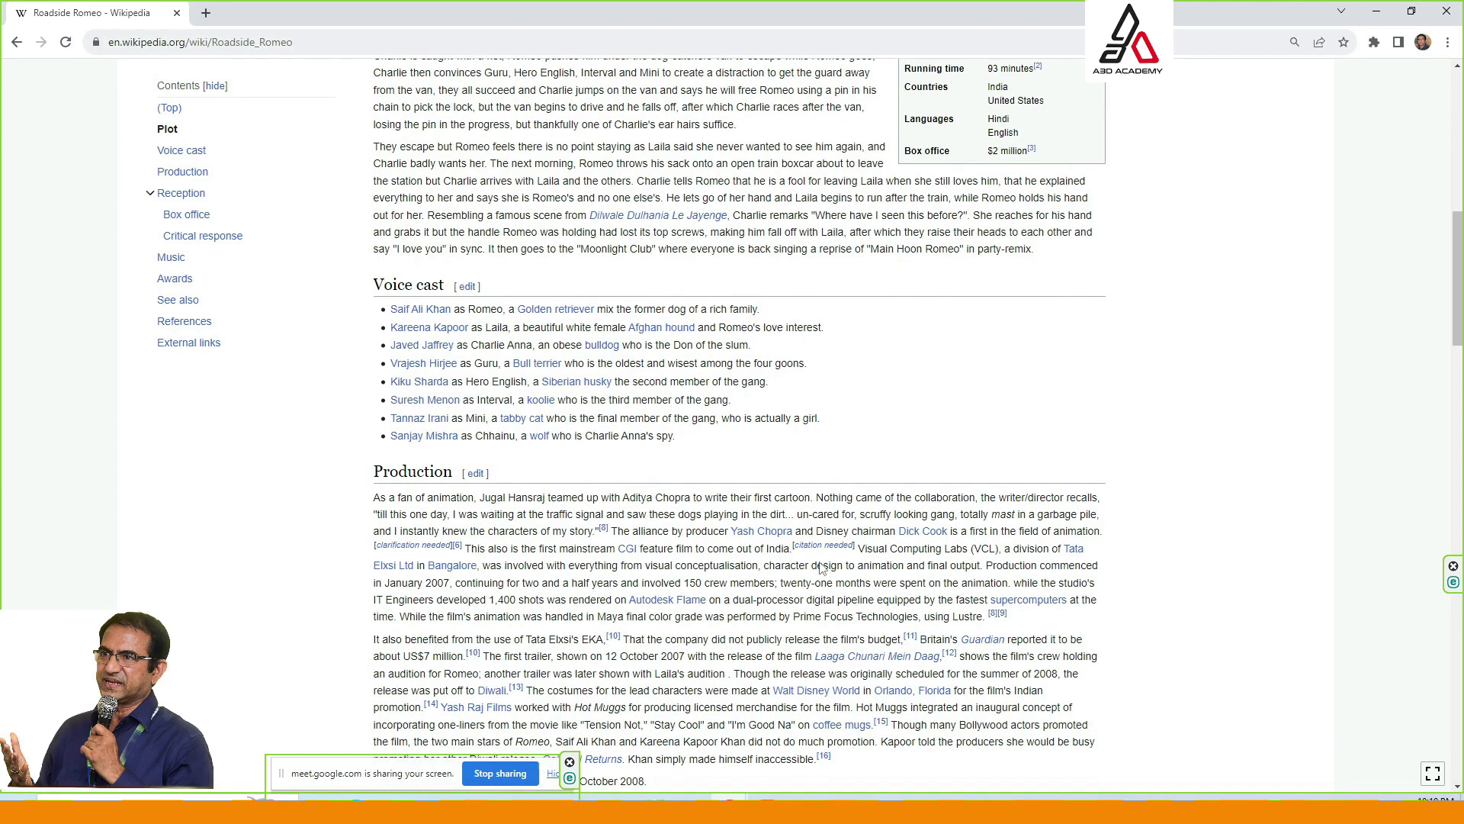
{"action": "scroll", "coordinate": [821, 566], "scroll_direction": "down", "scroll_amount": 2}
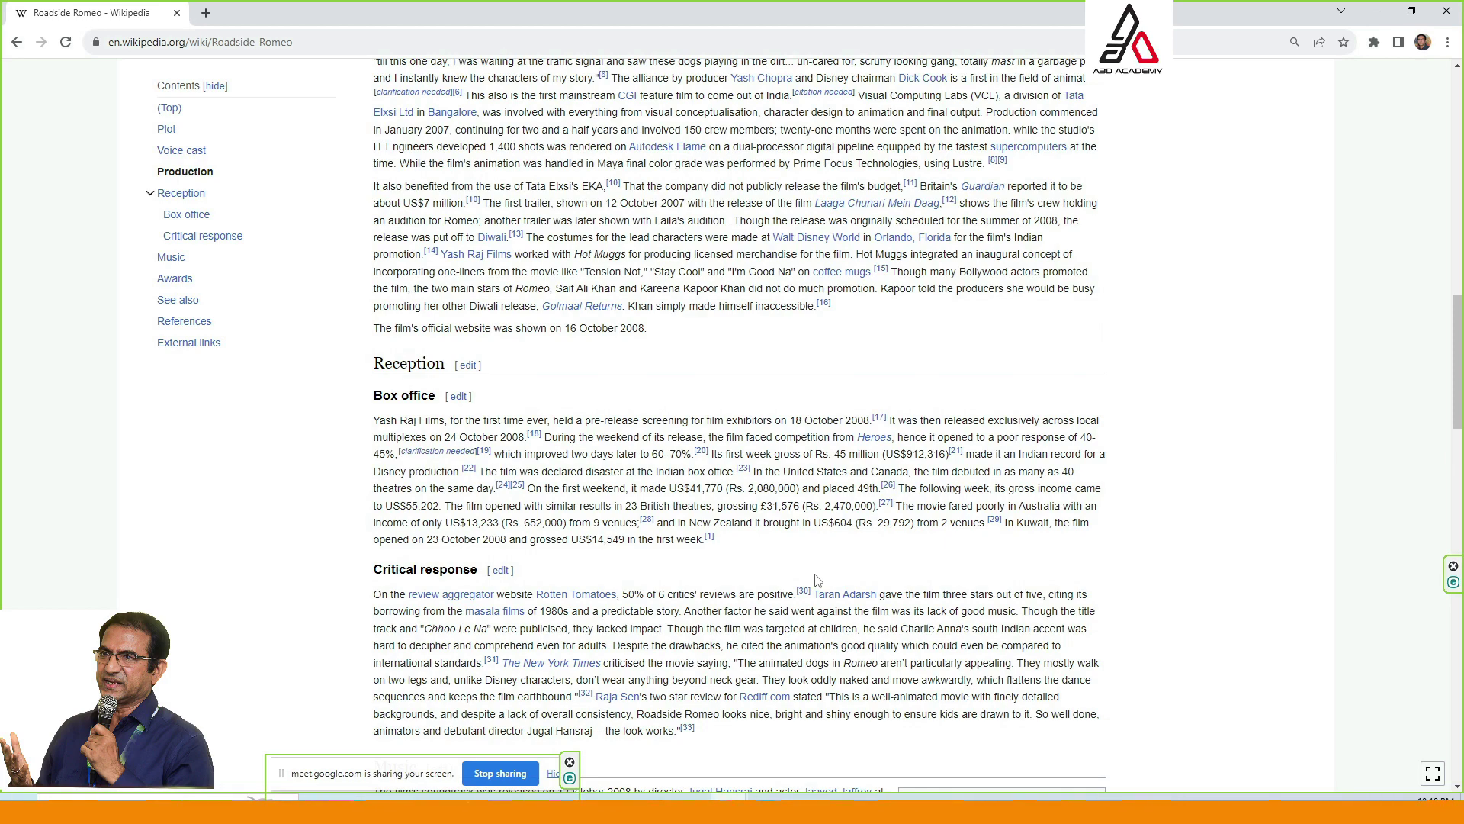
{"action": "scroll", "coordinate": [816, 579], "scroll_direction": "up", "scroll_amount": 15}
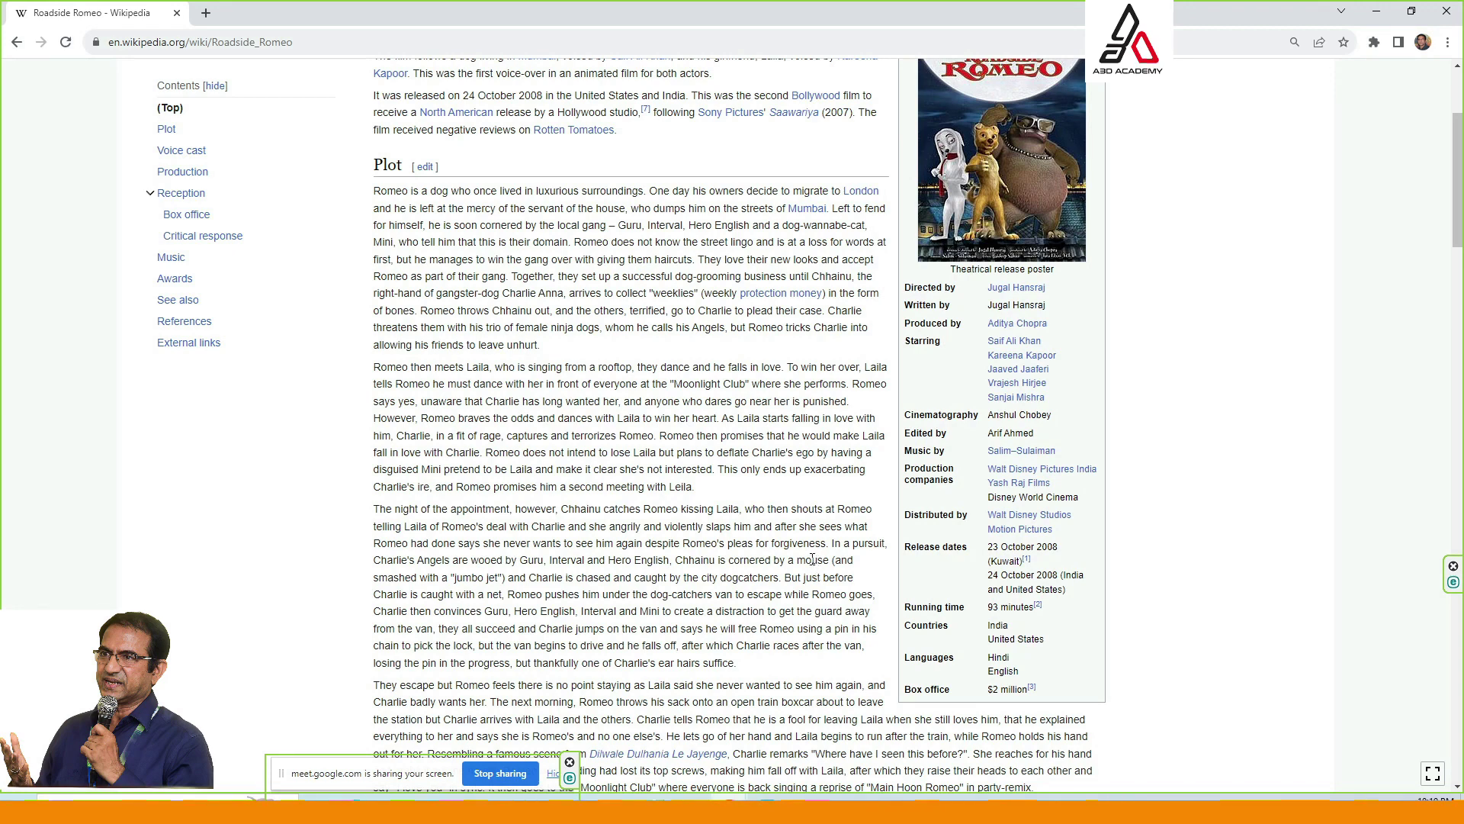
{"action": "scroll", "coordinate": [812, 559], "scroll_direction": "up", "scroll_amount": 3}
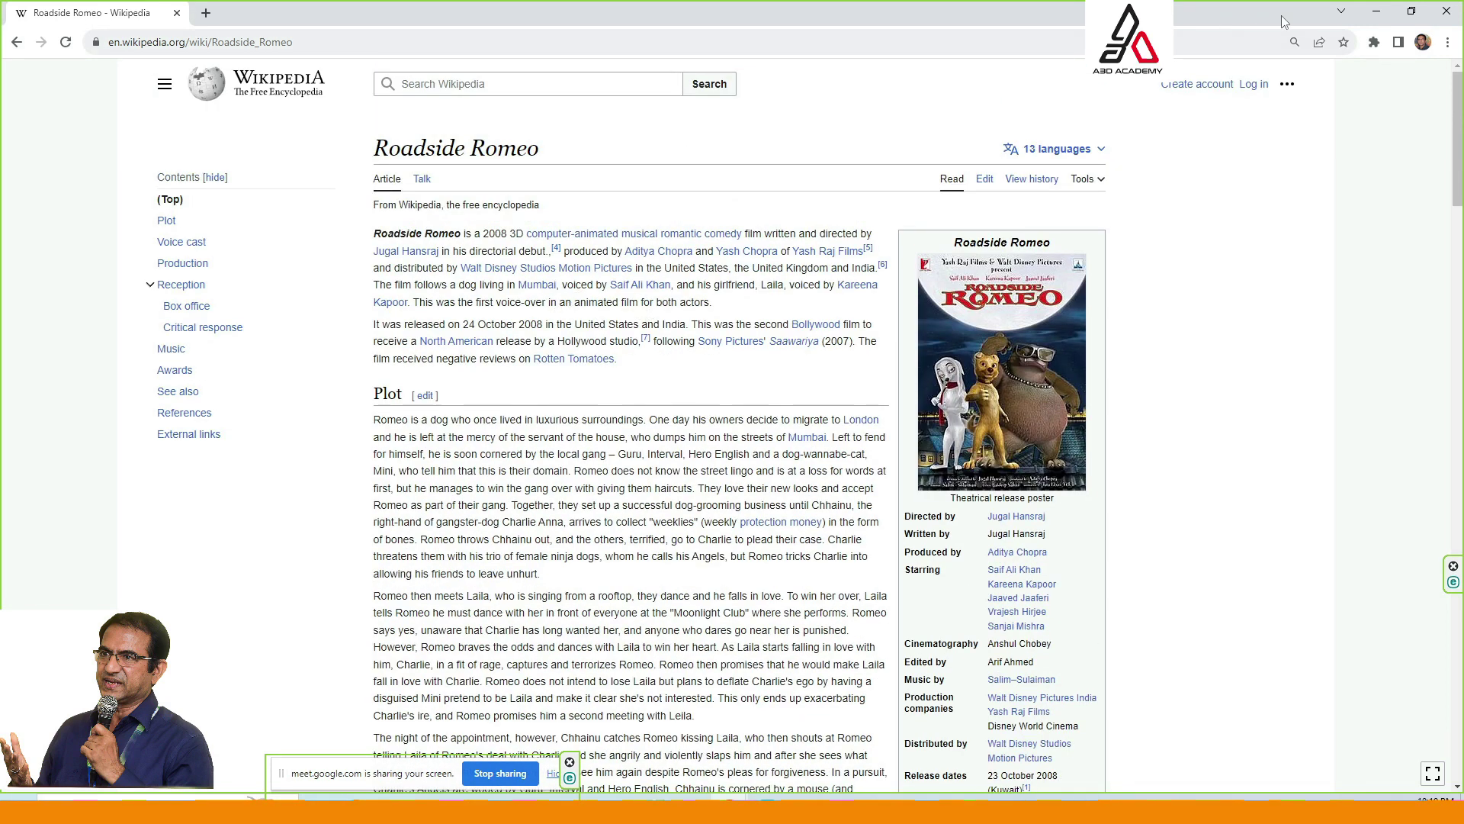
Watch the rendered car animation.avi clip, then close the player and move Explorer aside.
{"action": "left_click", "coordinate": [1376, 12]}
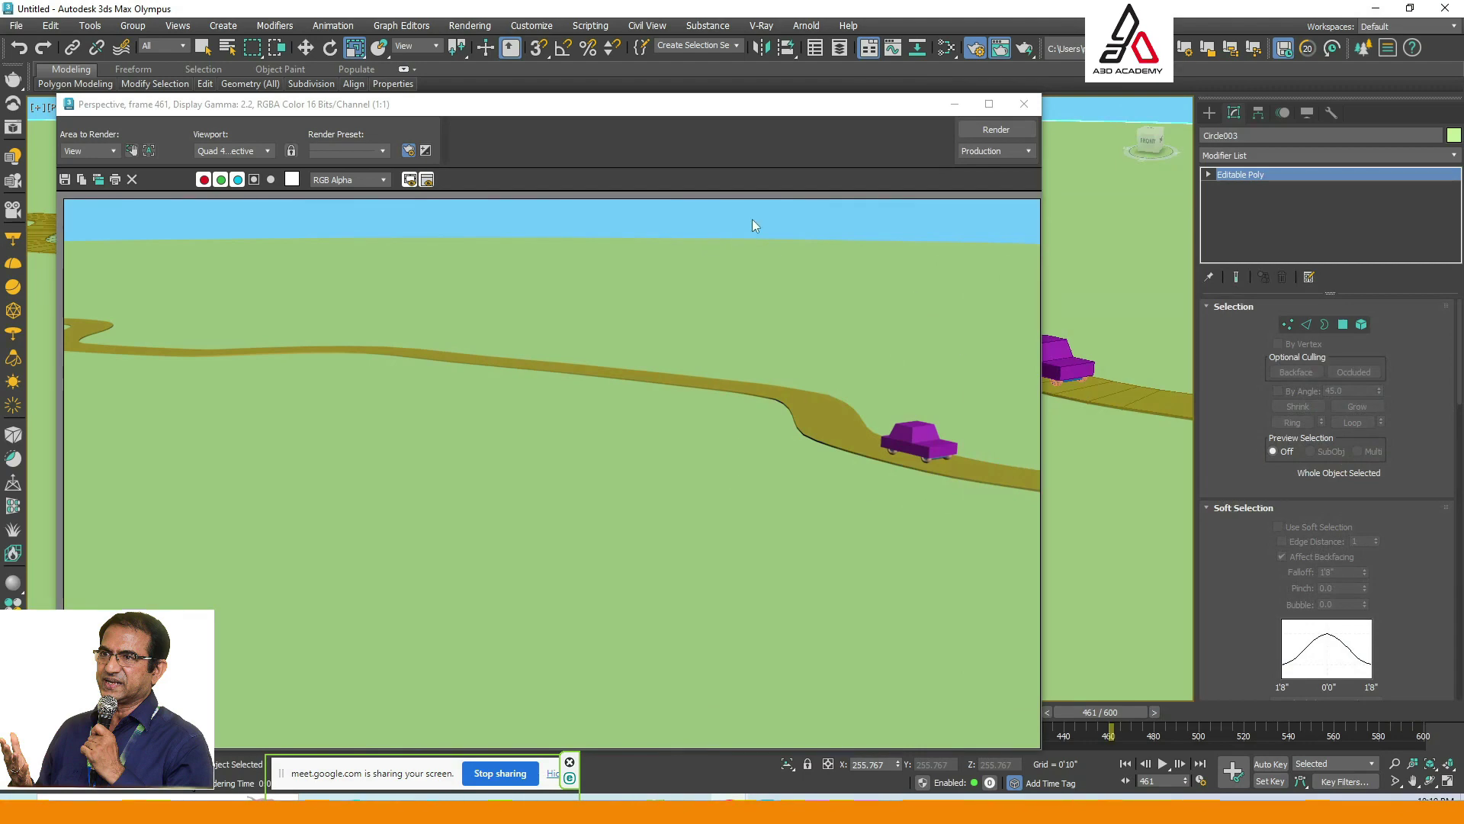
{"action": "left_click_drag", "start_coordinate": [665, 112], "coordinate": [729, 55]}
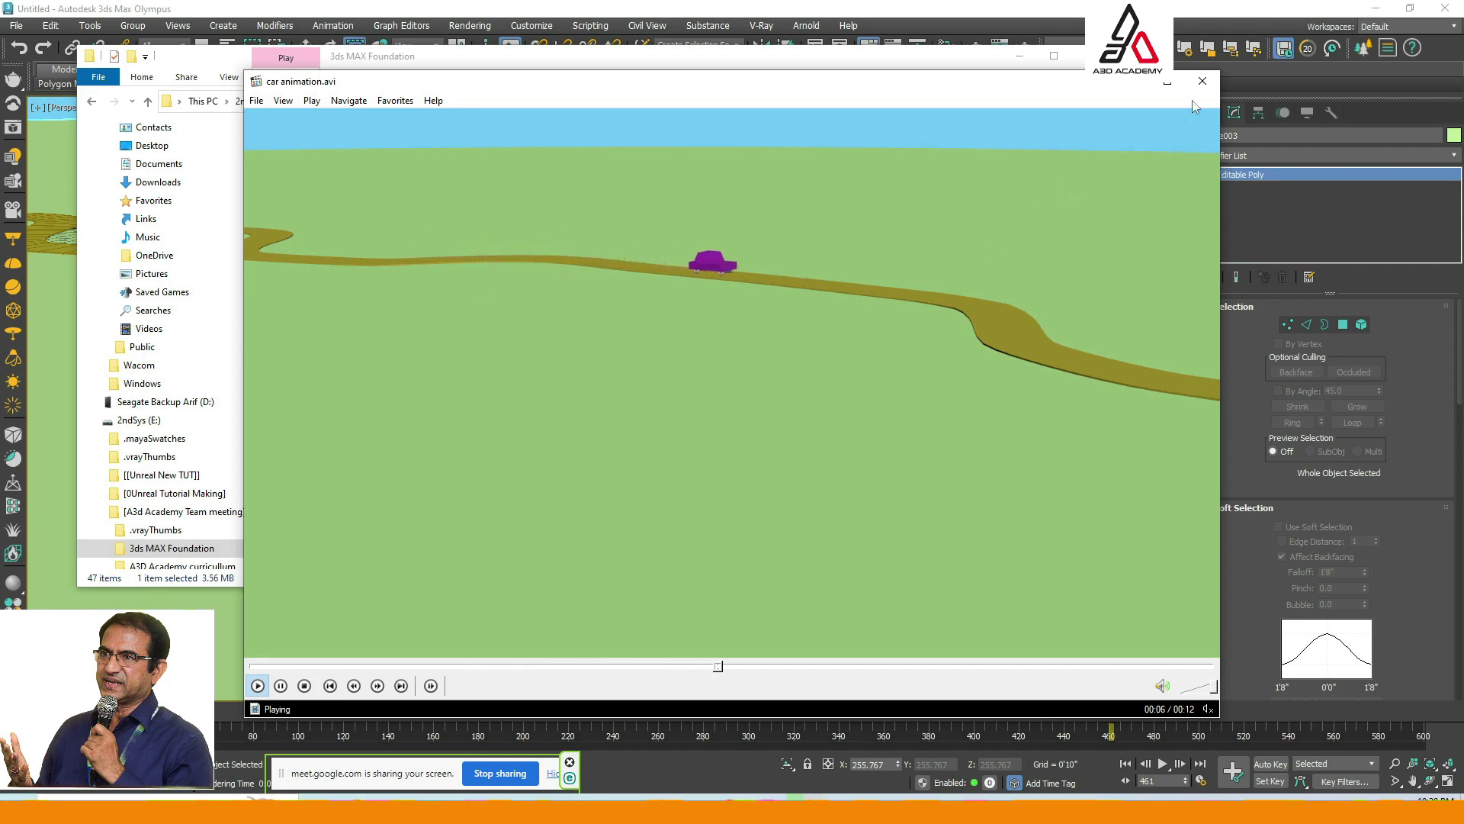
{"action": "left_click", "coordinate": [1203, 80]}
{"action": "left_click_drag", "start_coordinate": [157, 56], "coordinate": [1461, 56]}
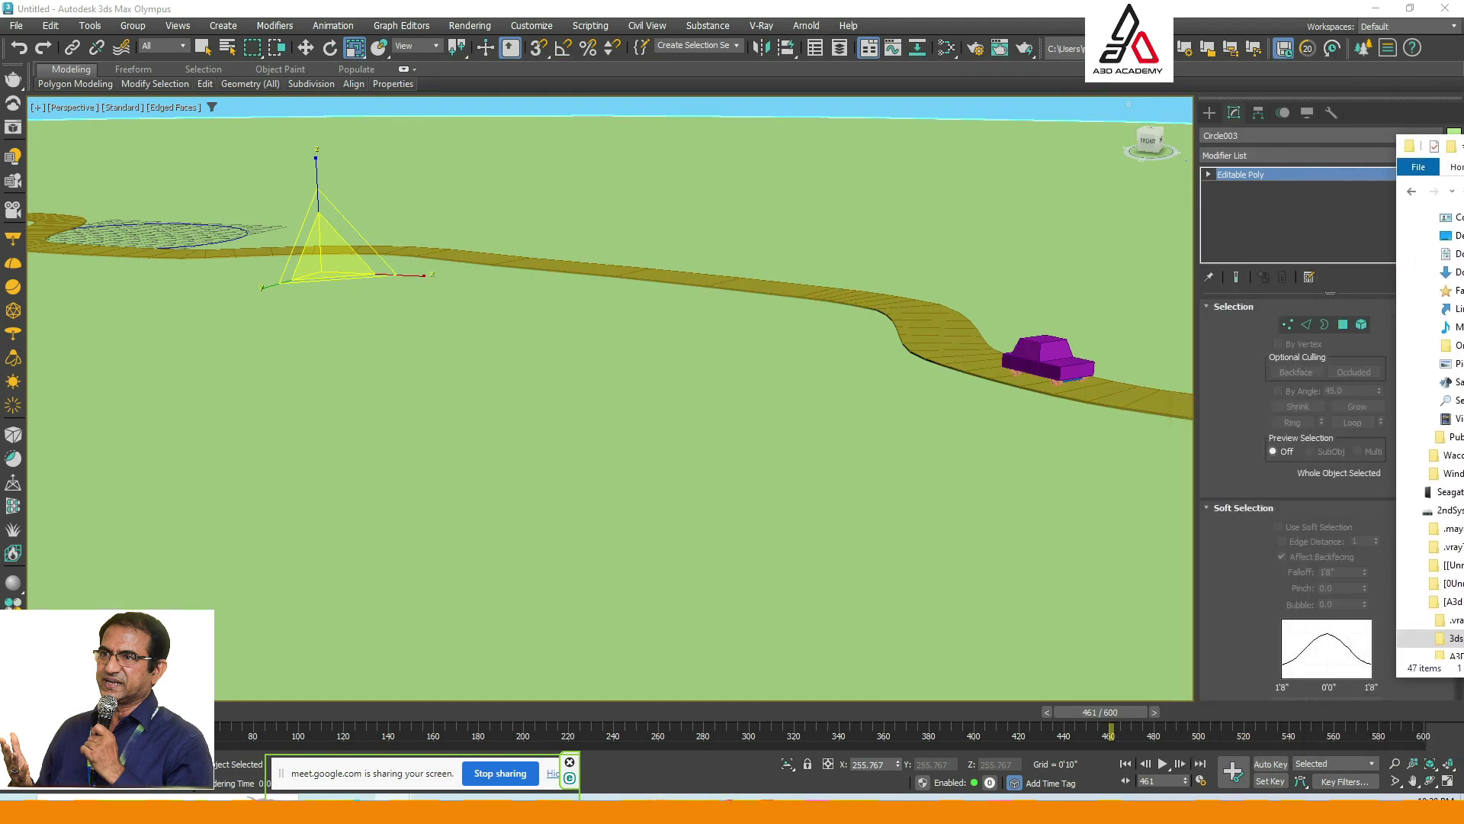
Play the car animation in the 3ds Max viewport and stop it at frame 390.
{"action": "left_click_drag", "start_coordinate": [1458, 145], "coordinate": [1463, 128]}
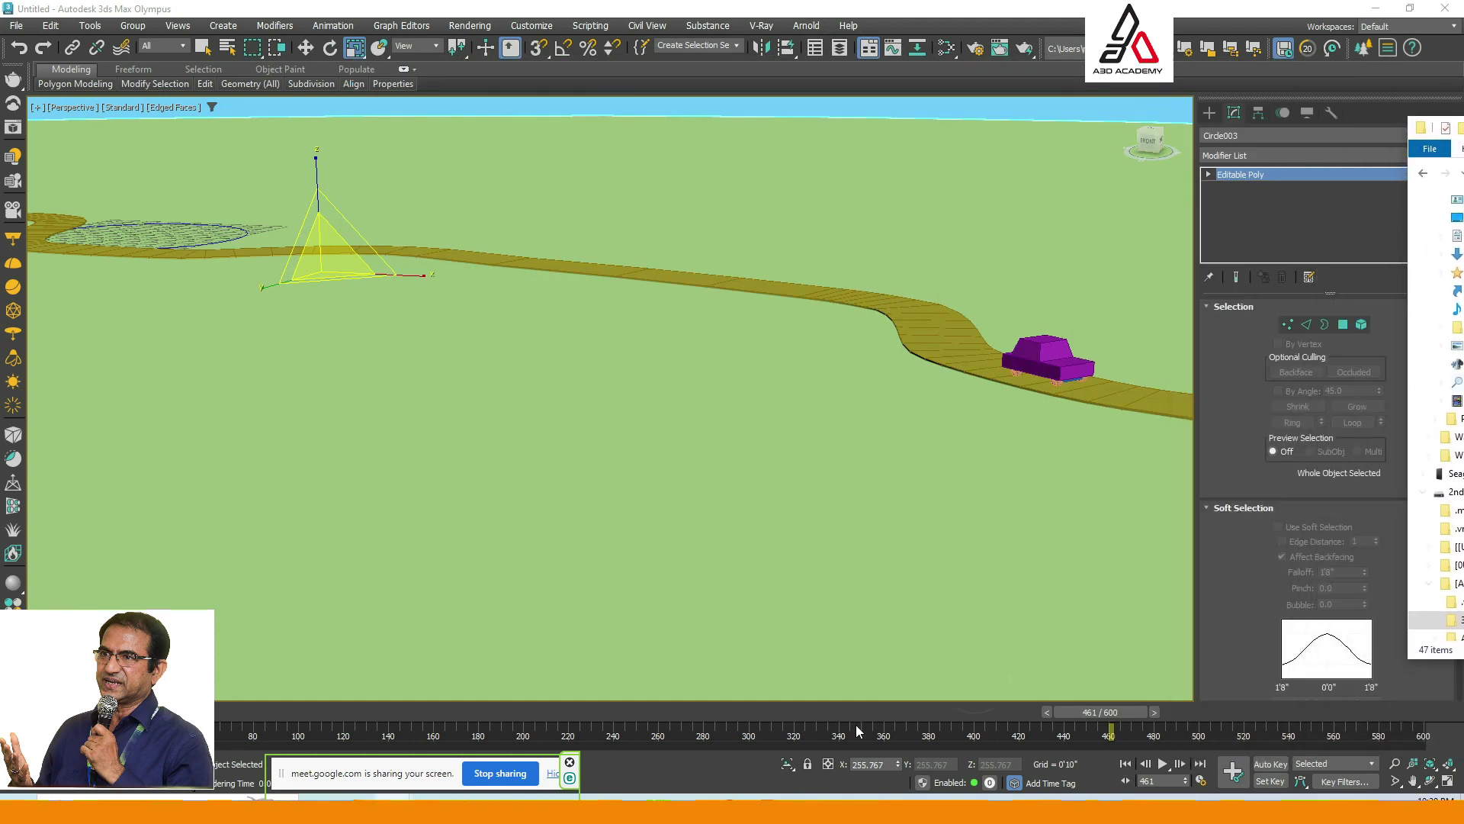
{"action": "left_click", "coordinate": [431, 681]}
{"action": "key", "text": "/"}
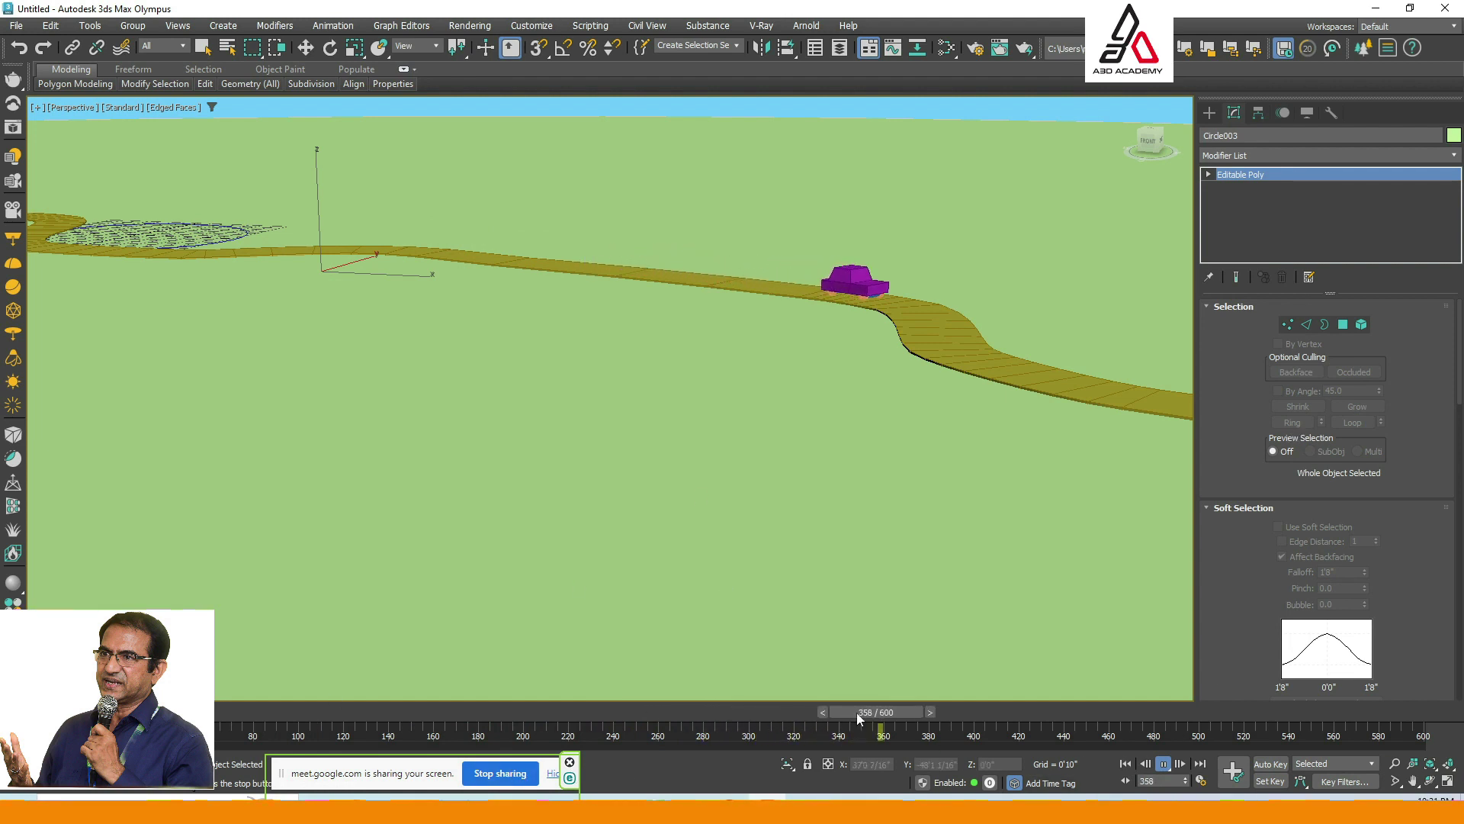
{"action": "left_click", "coordinate": [1162, 763]}
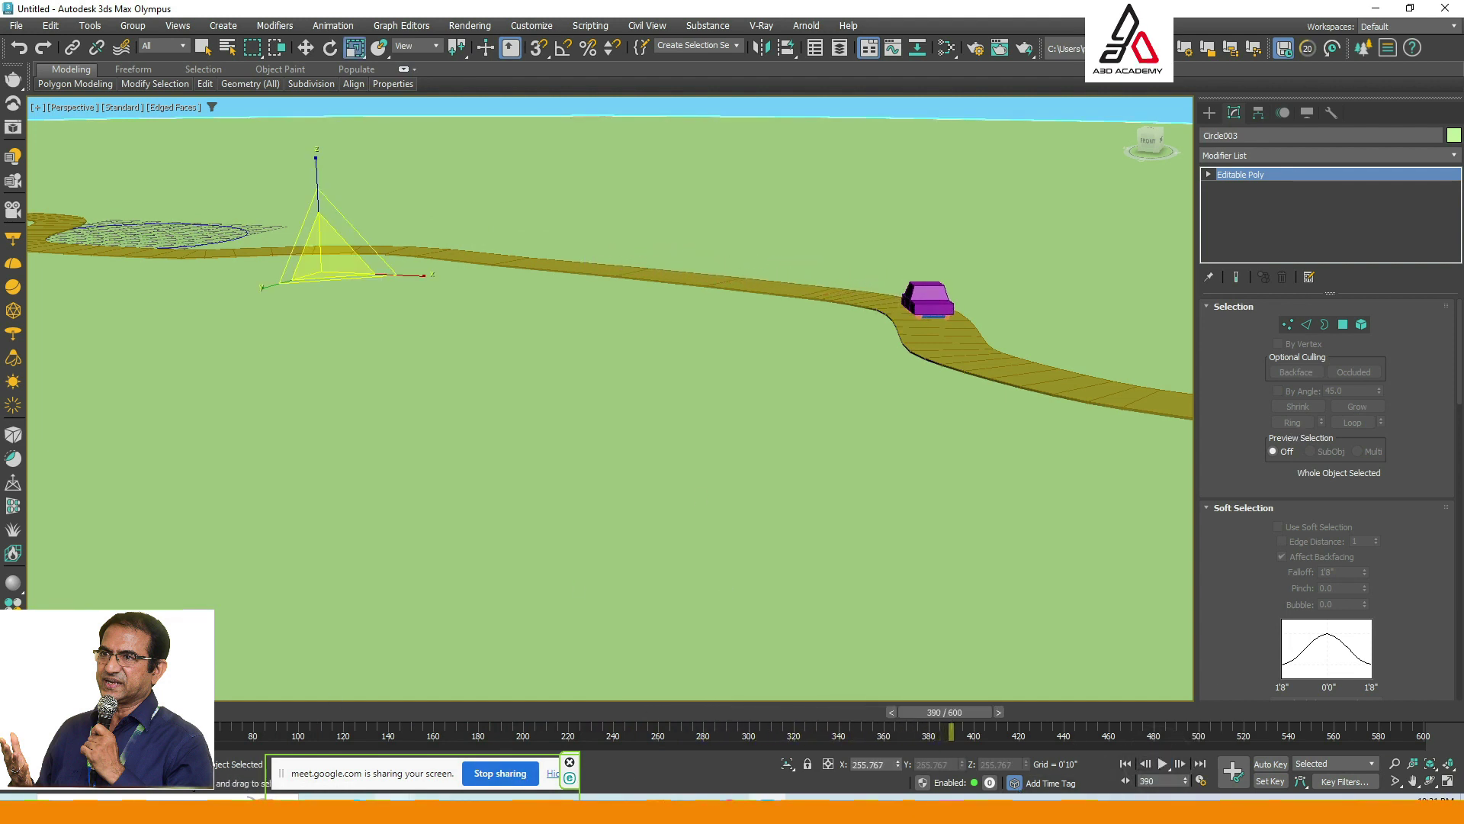
Briefly bring the 3ds MAX Foundation folder forward, then return to the 3ds Max scene.
{"action": "mouse_move", "coordinate": [472, 785]}
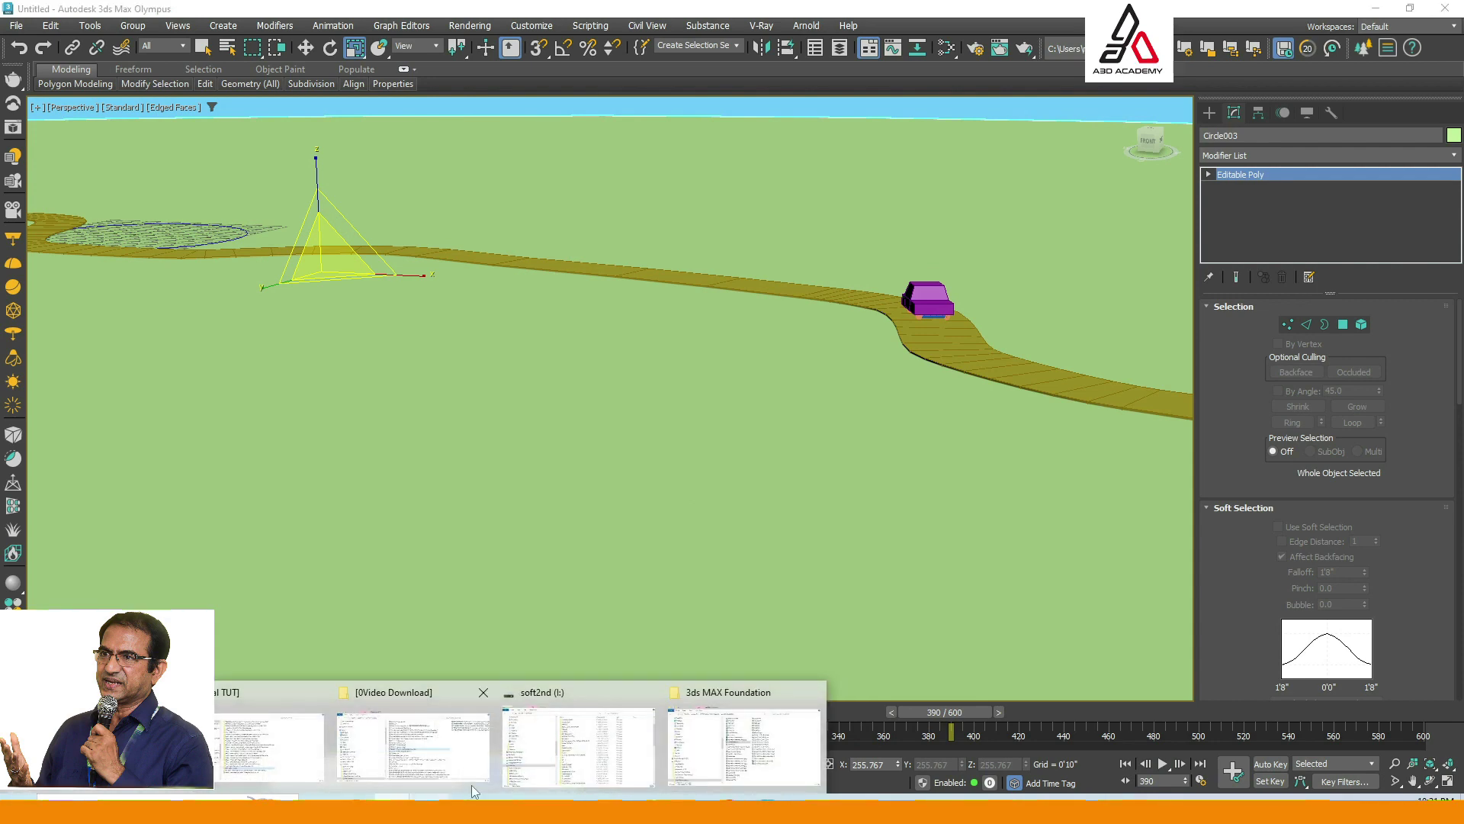
{"action": "left_click", "coordinate": [746, 768]}
{"action": "left_click", "coordinate": [1328, 539]}
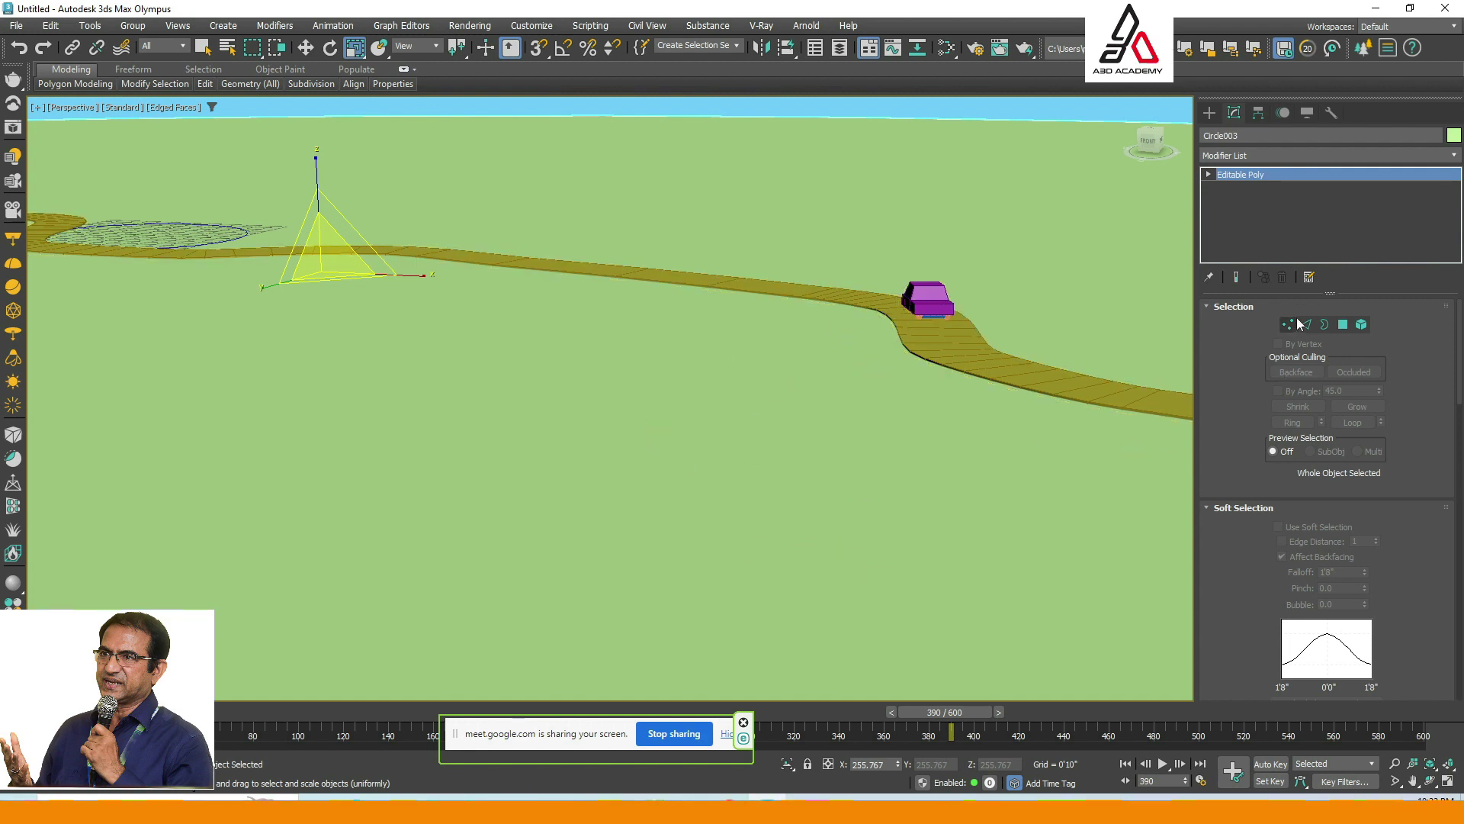
Select the road spline Line001 and enter its Vertex sub-object level.
{"action": "middle_click_drag", "start_coordinate": [843, 366], "coordinate": [681, 447], "text": "alt"}
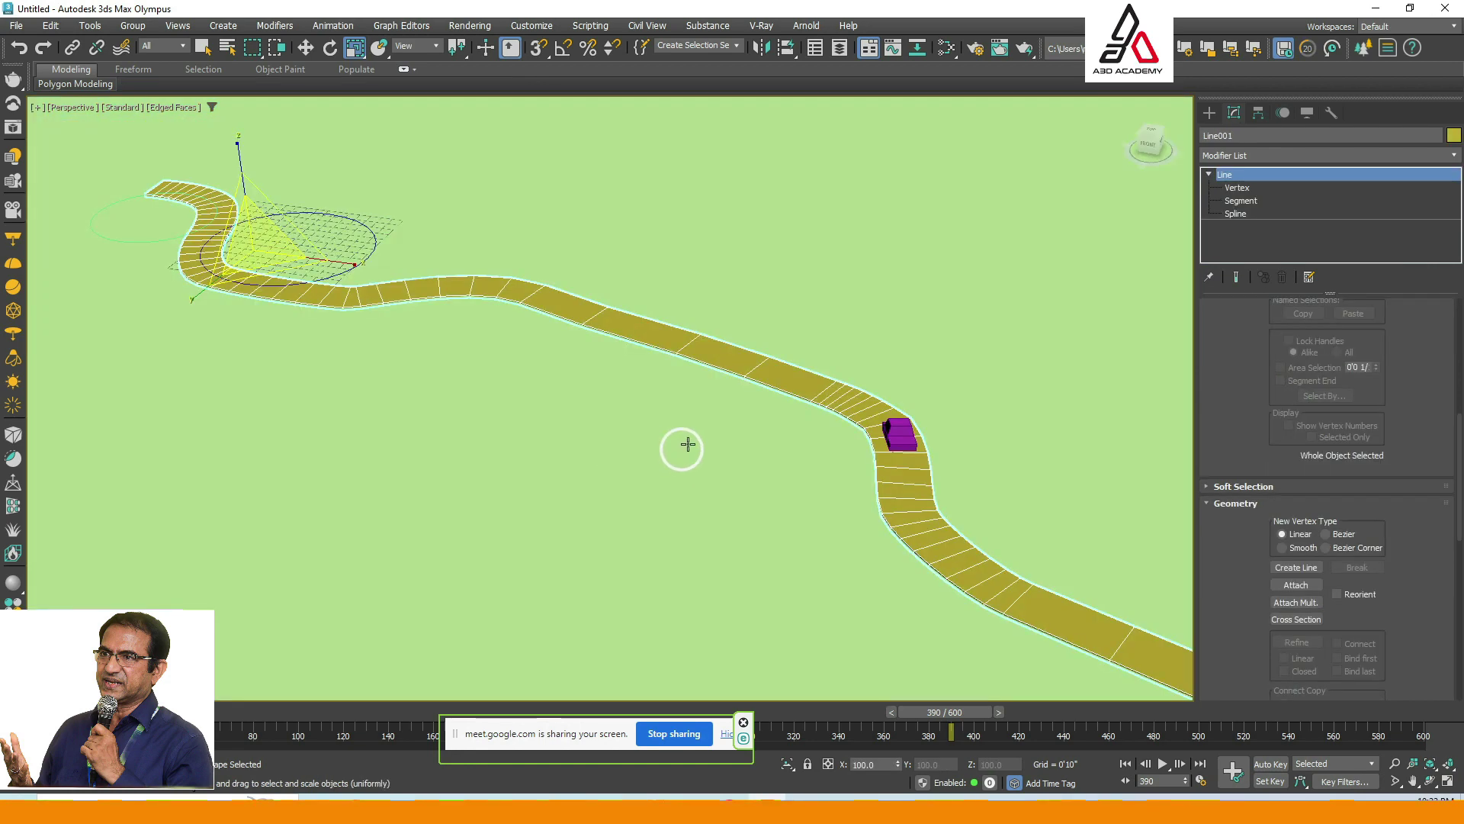
{"action": "left_click", "coordinate": [520, 293]}
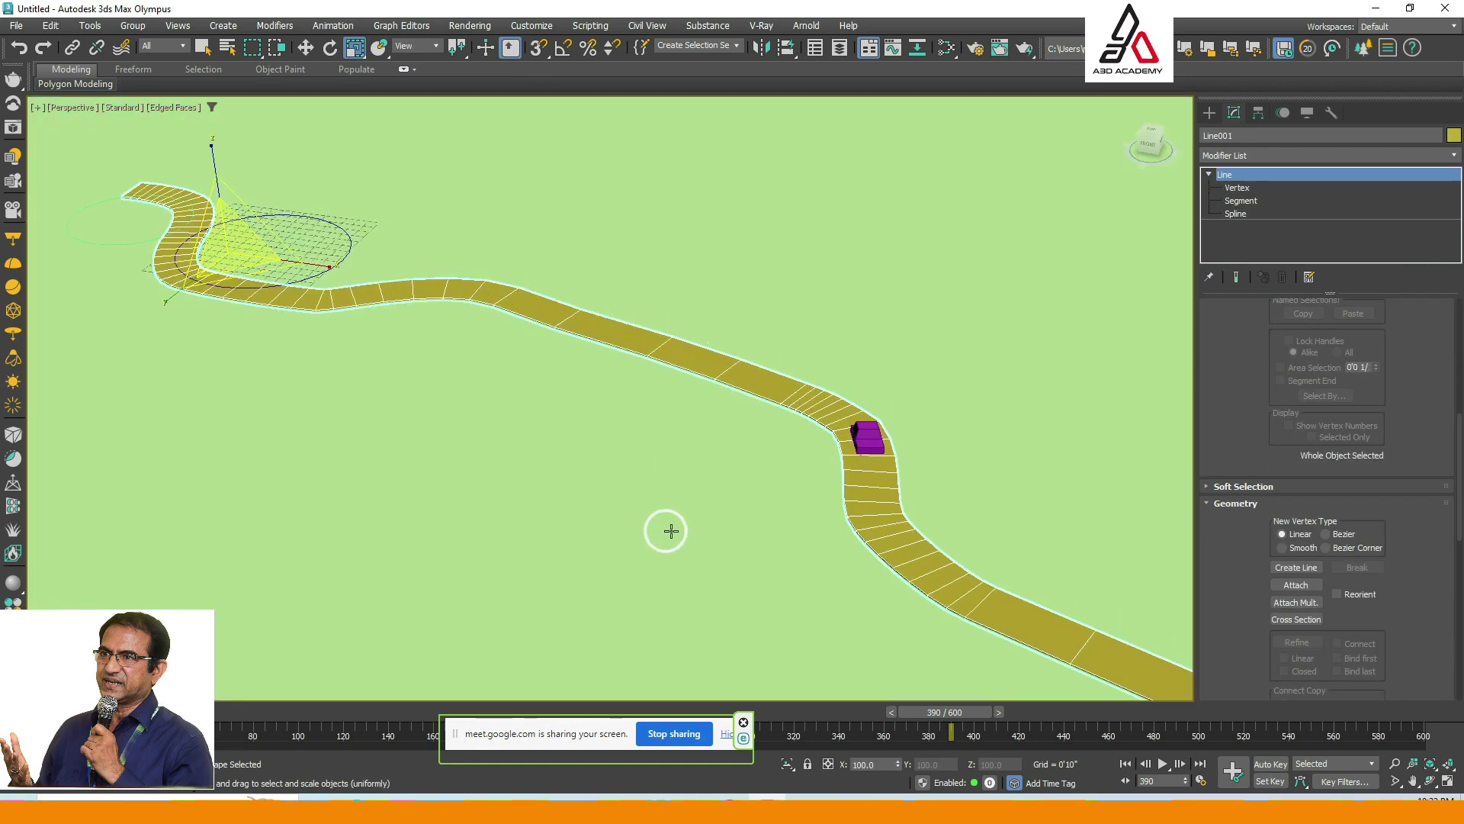
{"action": "left_click", "coordinate": [1237, 187]}
Lift the five middle road vertices upward along Z to form a raised stretch.
{"action": "middle_click_drag", "start_coordinate": [1063, 250], "coordinate": [532, 393], "text": "alt"}
{"action": "left_click_drag", "start_coordinate": [340, 244], "coordinate": [779, 328]}
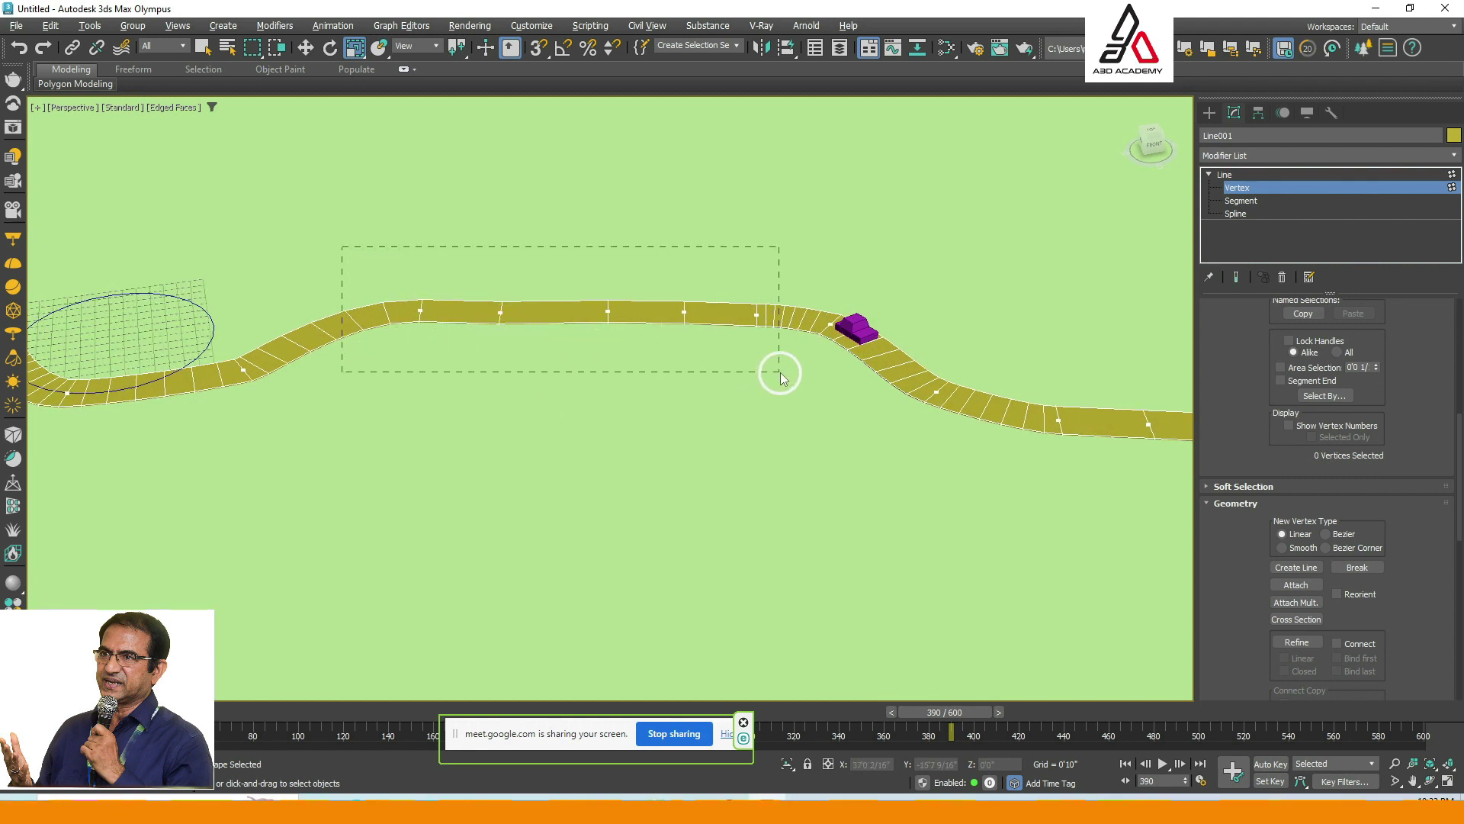
{"action": "middle_click_drag", "start_coordinate": [593, 421], "coordinate": [582, 392], "text": "alt"}
{"action": "key", "text": "w"}
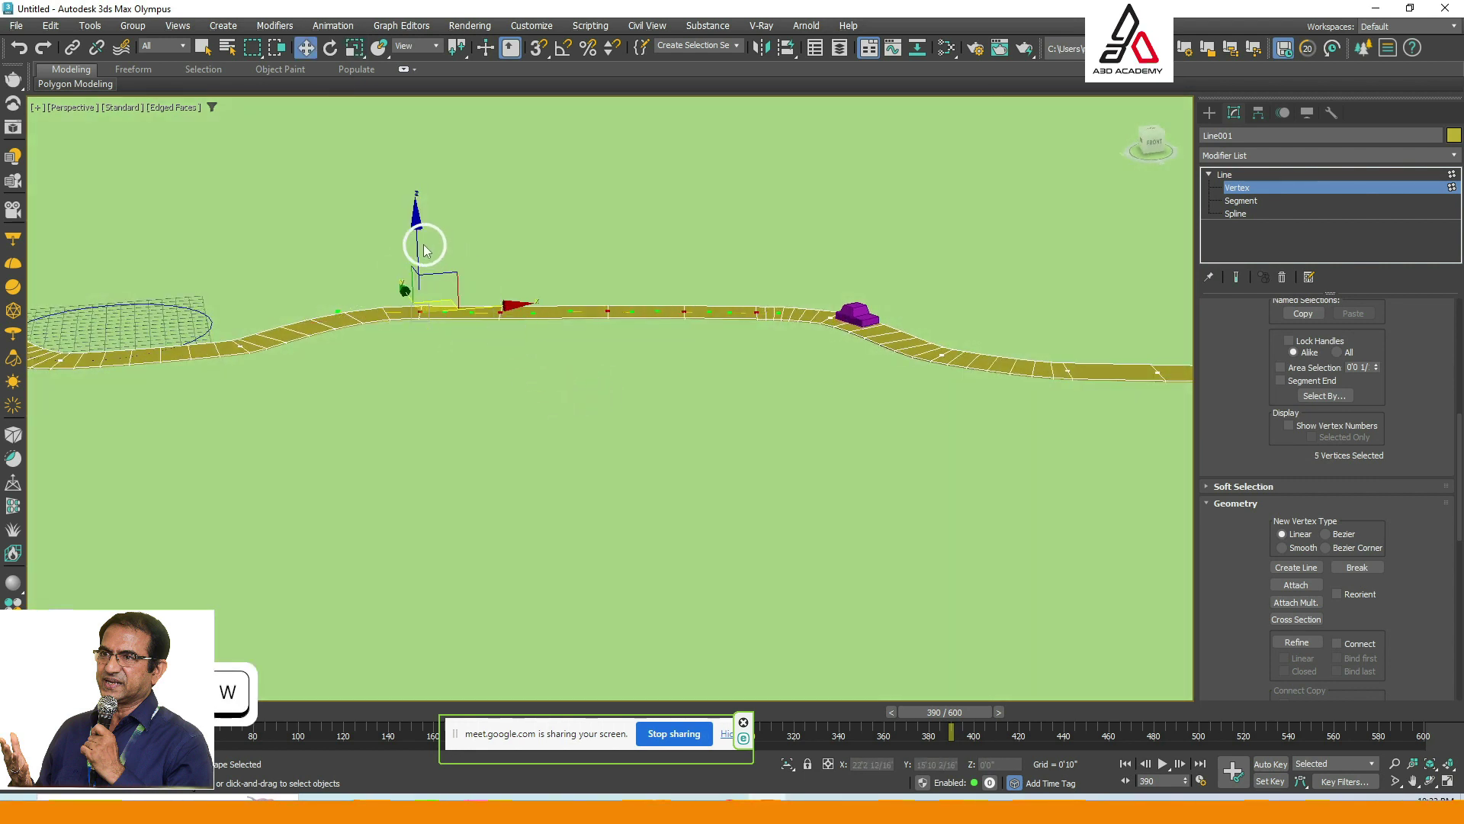
{"action": "left_click_drag", "start_coordinate": [421, 236], "coordinate": [426, 211]}
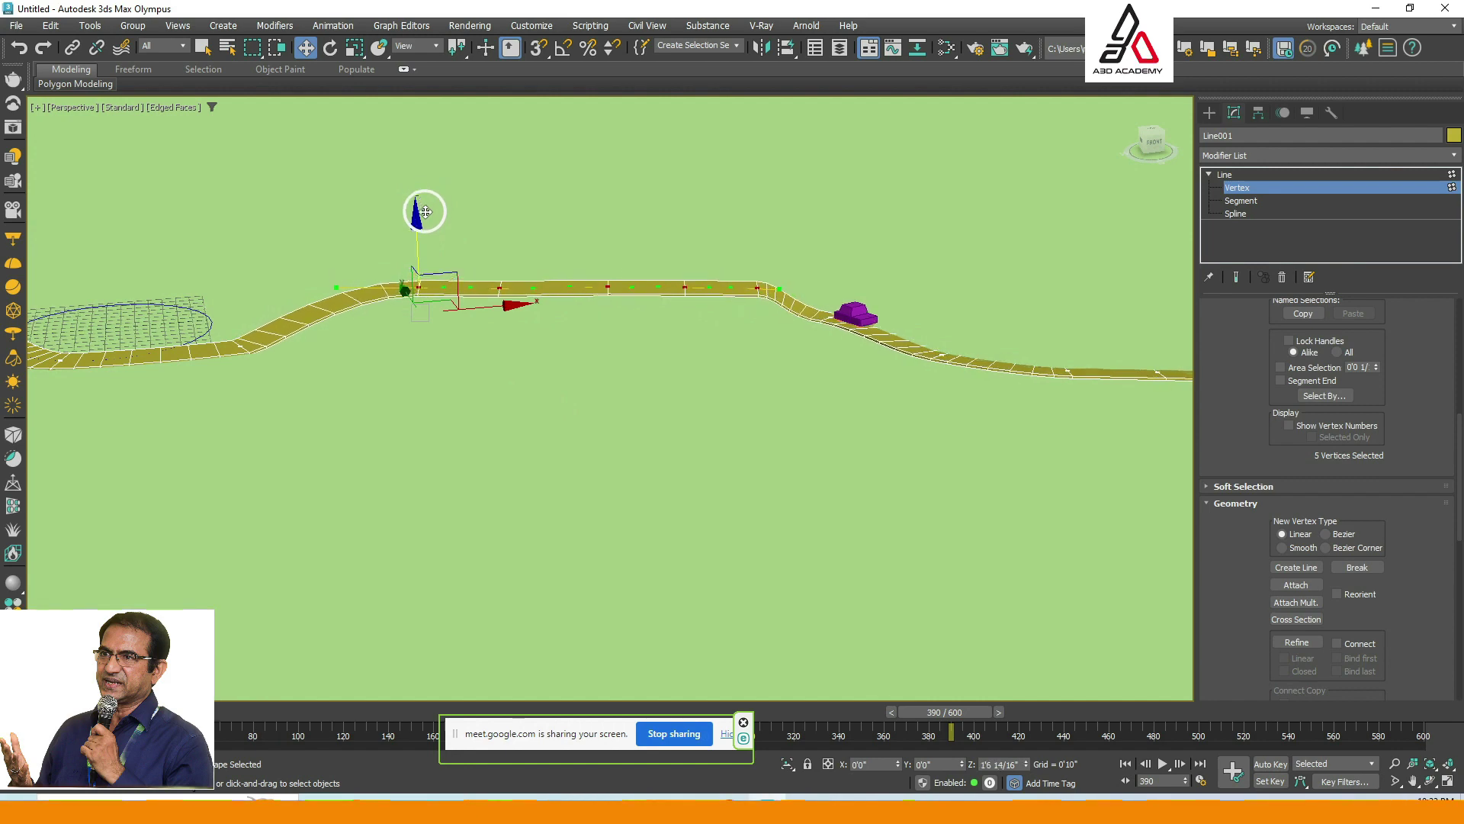
{"action": "middle_click_drag", "start_coordinate": [432, 367], "coordinate": [552, 412], "text": "alt"}
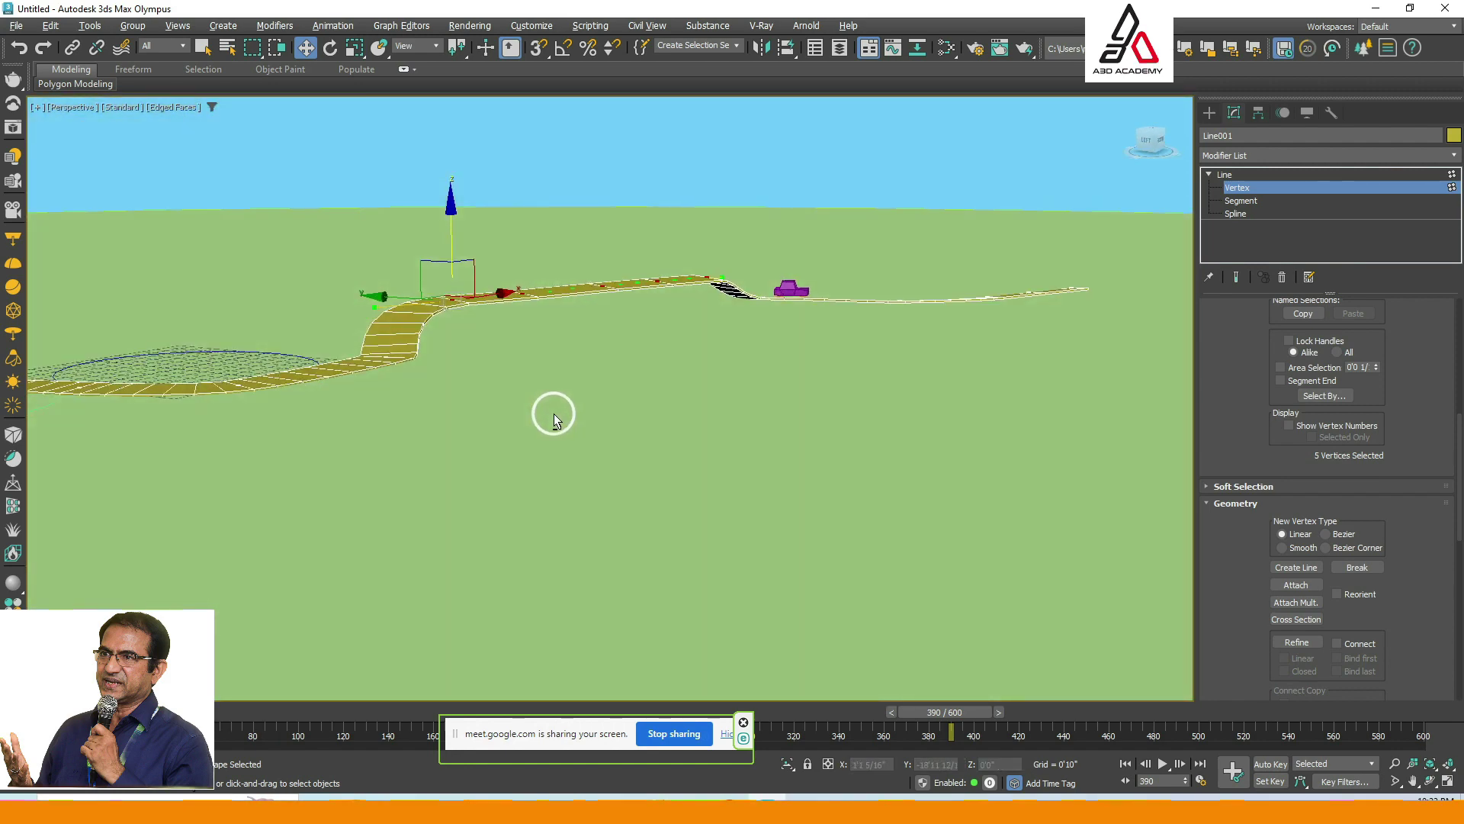
Start creating a Box from Create > Standard Primitives.
{"action": "left_click", "coordinate": [1210, 113]}
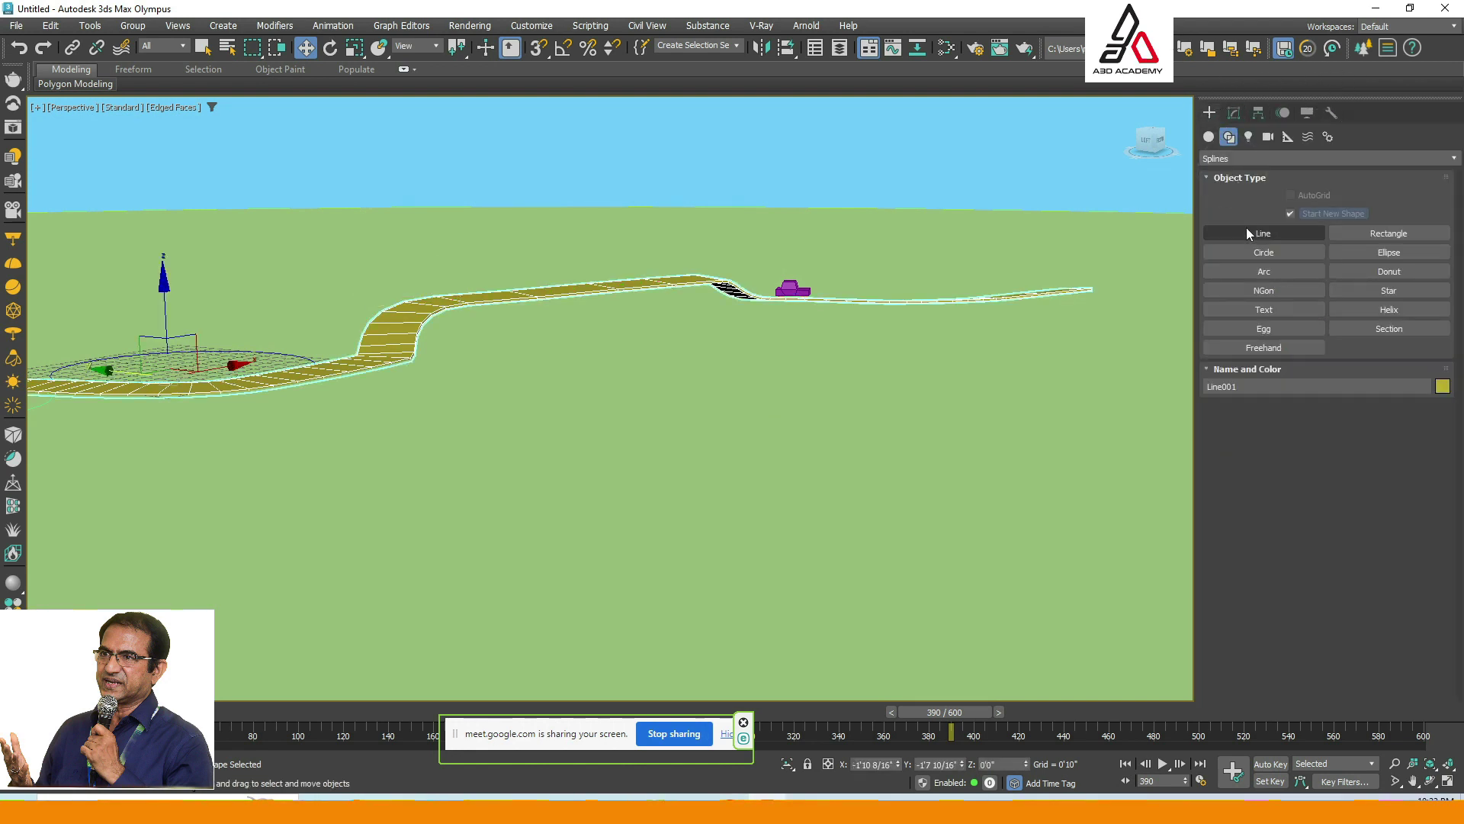
{"action": "left_click", "coordinate": [1210, 138]}
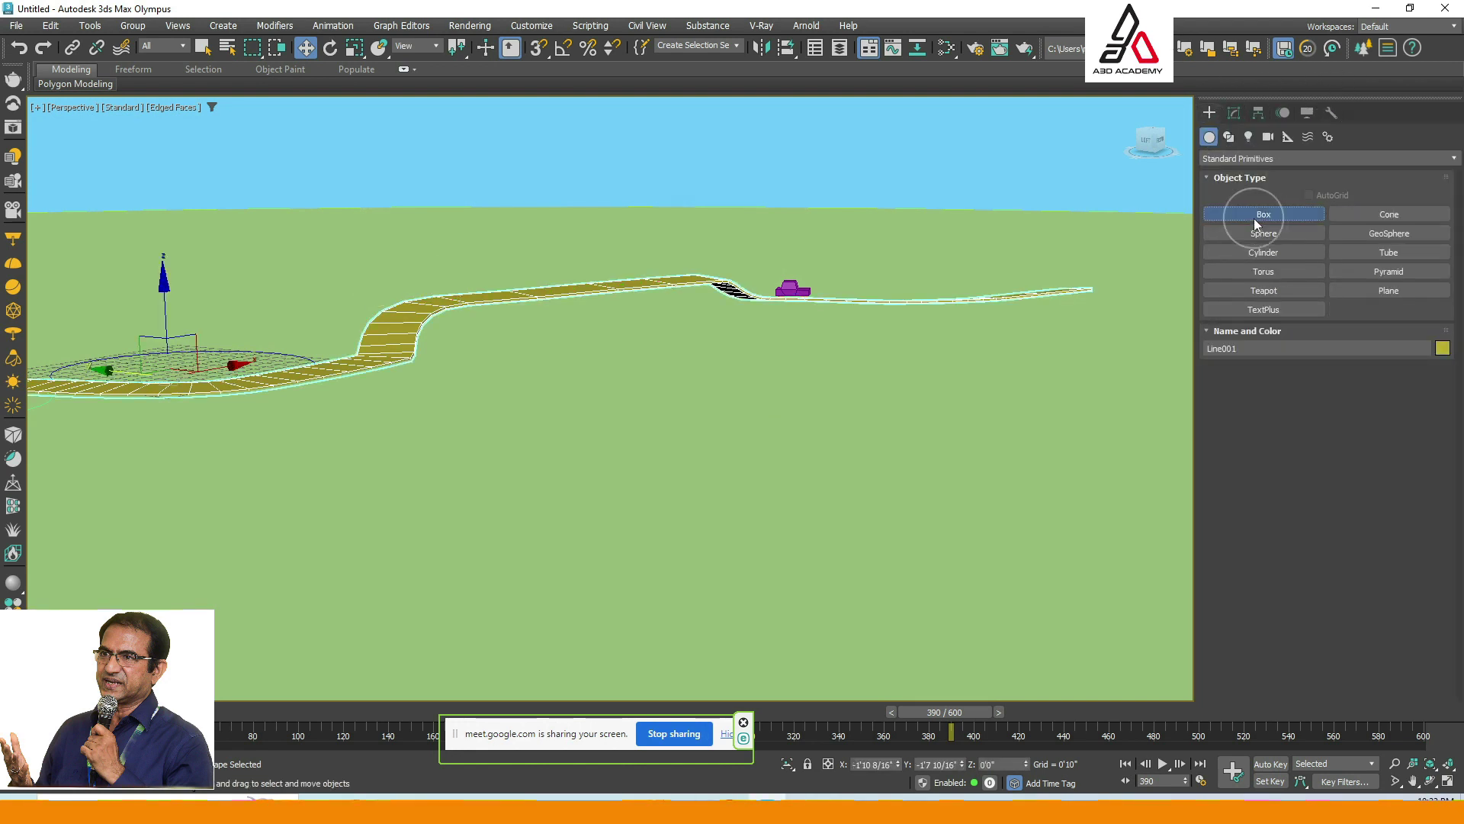
{"action": "left_click", "coordinate": [1254, 216]}
Draw a new box under the road in the four-view layout and set its height to 1'4 6/16".
{"action": "key", "text": "alt+w"}
{"action": "scroll", "coordinate": [221, 260], "scroll_direction": "up", "scroll_amount": 4}
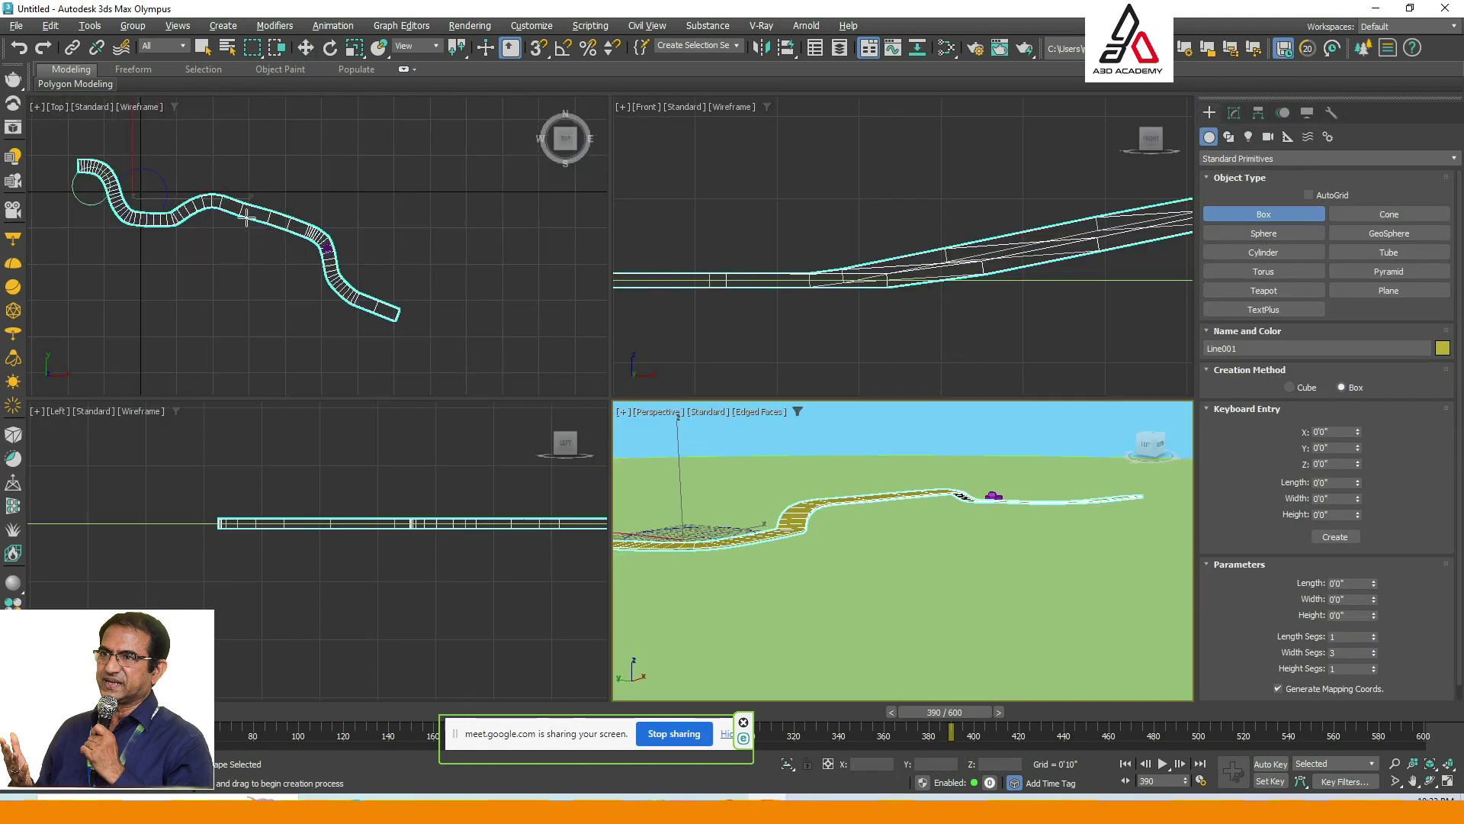
{"action": "left_click_drag", "start_coordinate": [248, 245], "coordinate": [259, 232]}
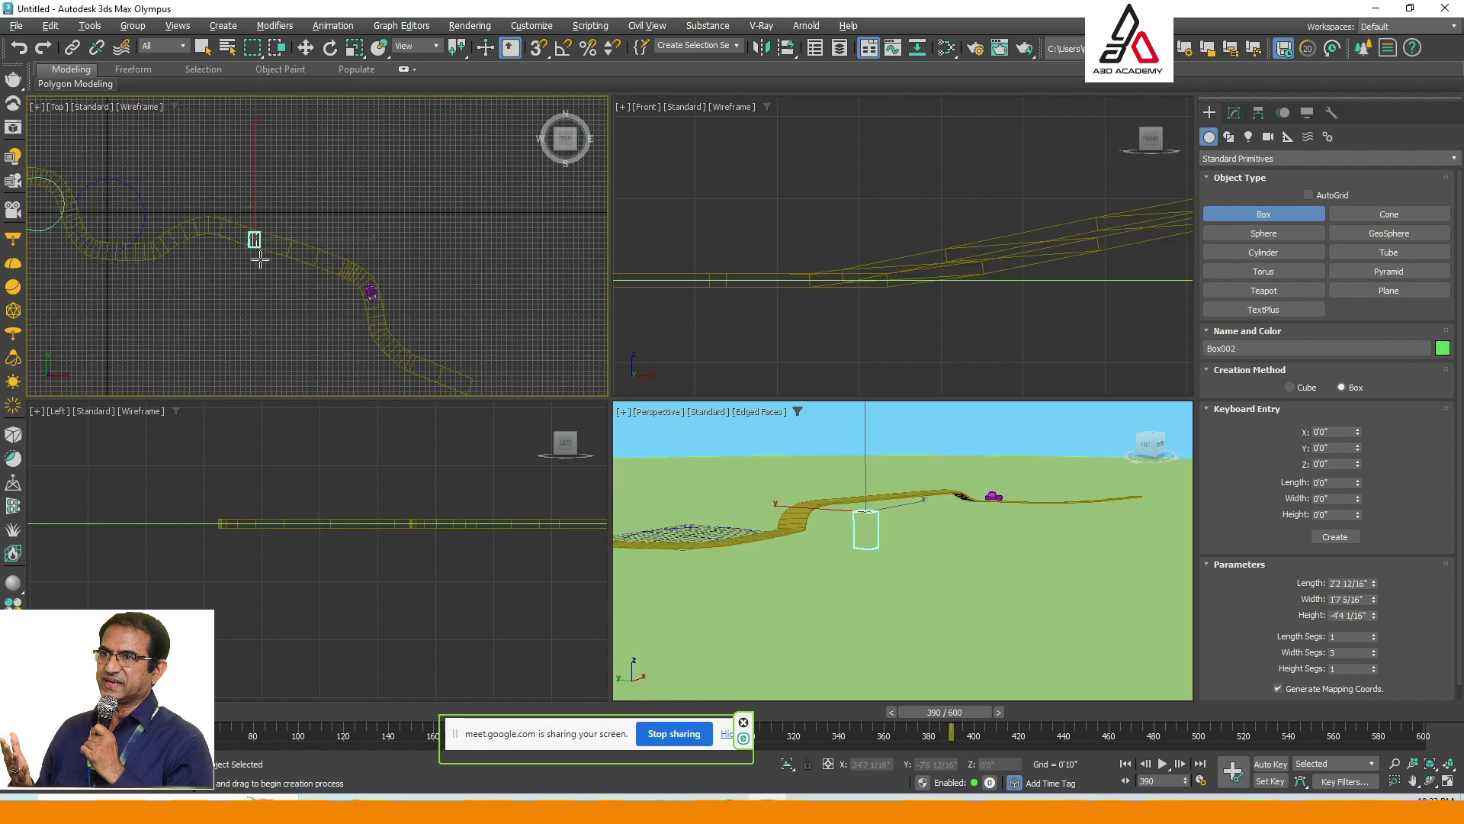
{"action": "left_click", "coordinate": [270, 210]}
{"action": "key", "text": "w"}
{"action": "scroll", "coordinate": [925, 310], "scroll_direction": "down", "scroll_amount": 3}
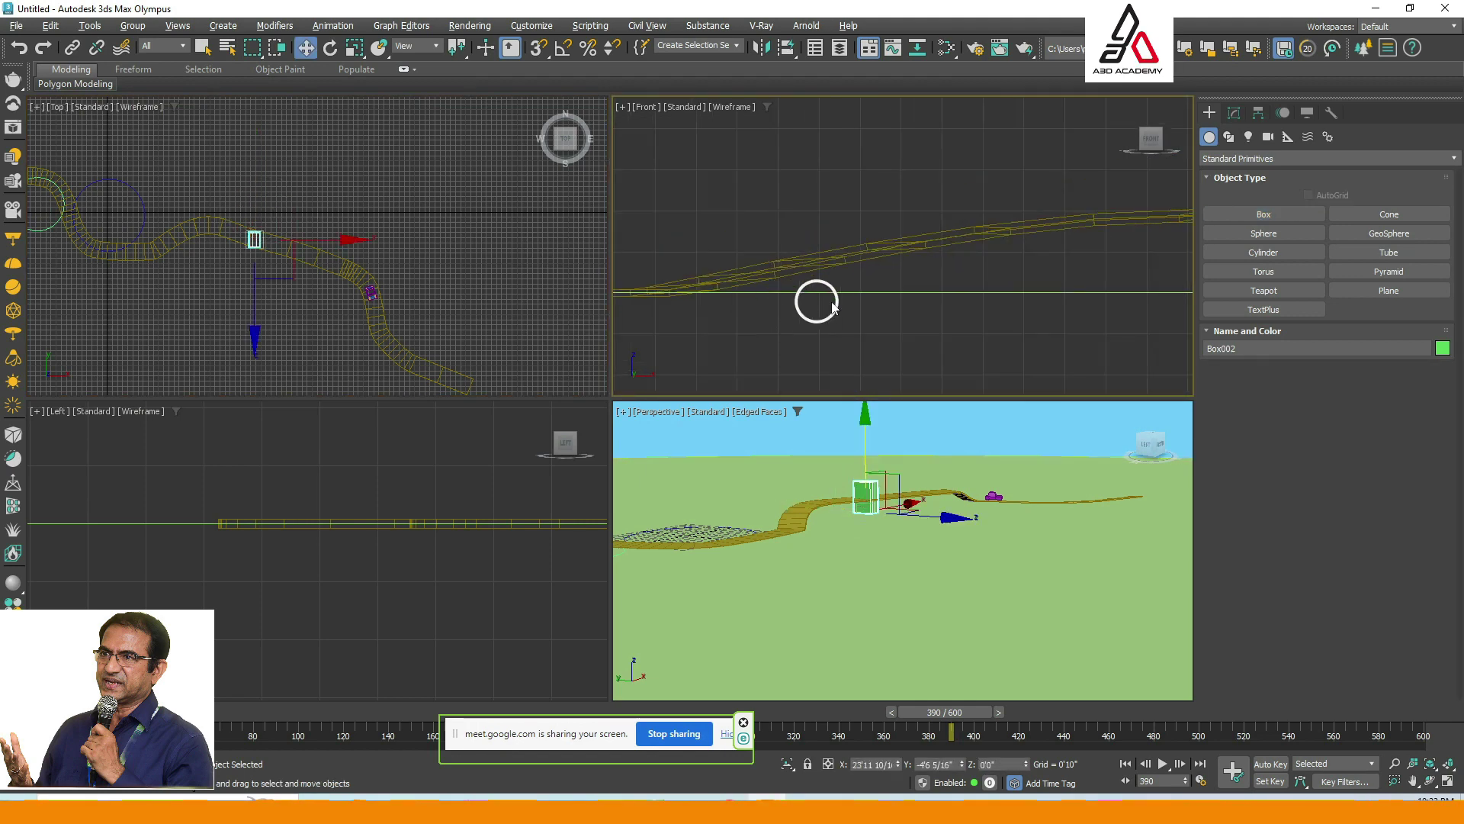
{"action": "middle_click_drag", "start_coordinate": [981, 310], "coordinate": [745, 310]}
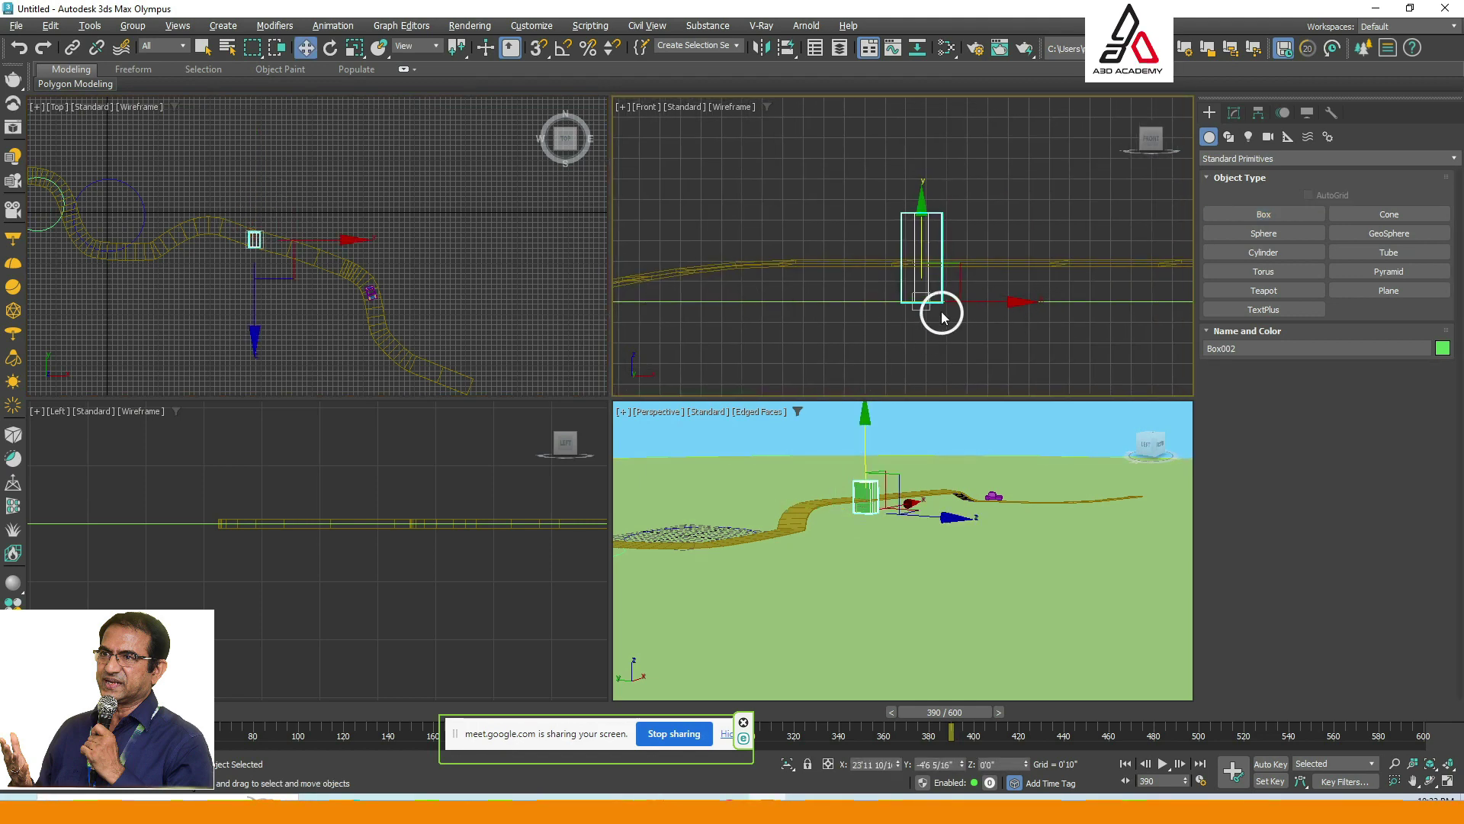
{"action": "left_click", "coordinate": [1234, 112]}
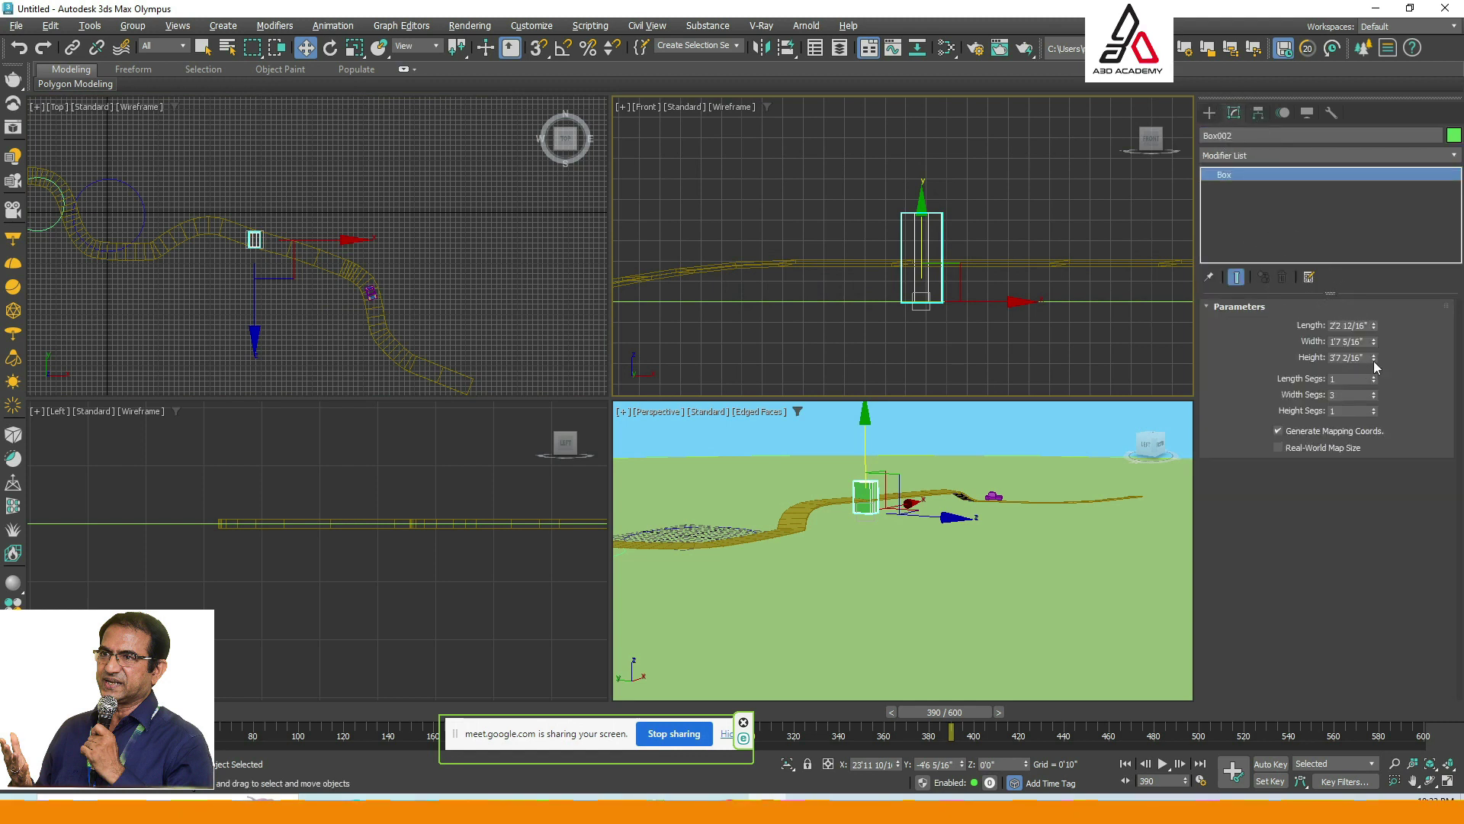
{"action": "left_click_drag", "start_coordinate": [1374, 360], "coordinate": [1373, 403]}
Rotate the green box Box002 about Z to line up with the road's curve.
{"action": "left_click", "coordinate": [750, 336]}
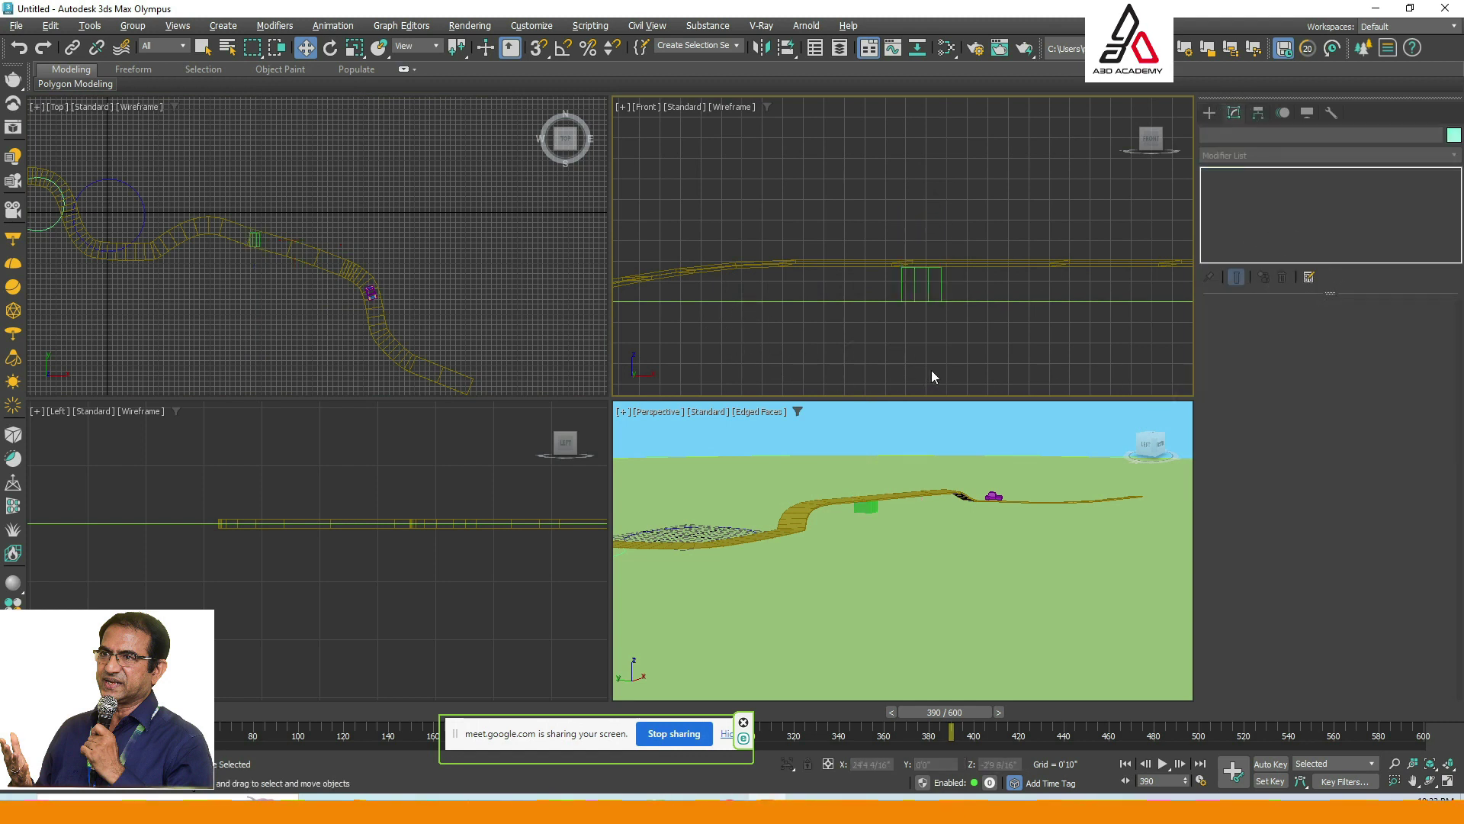
{"action": "scroll", "coordinate": [199, 243], "scroll_direction": "up", "scroll_amount": 3}
{"action": "left_click", "coordinate": [316, 237]}
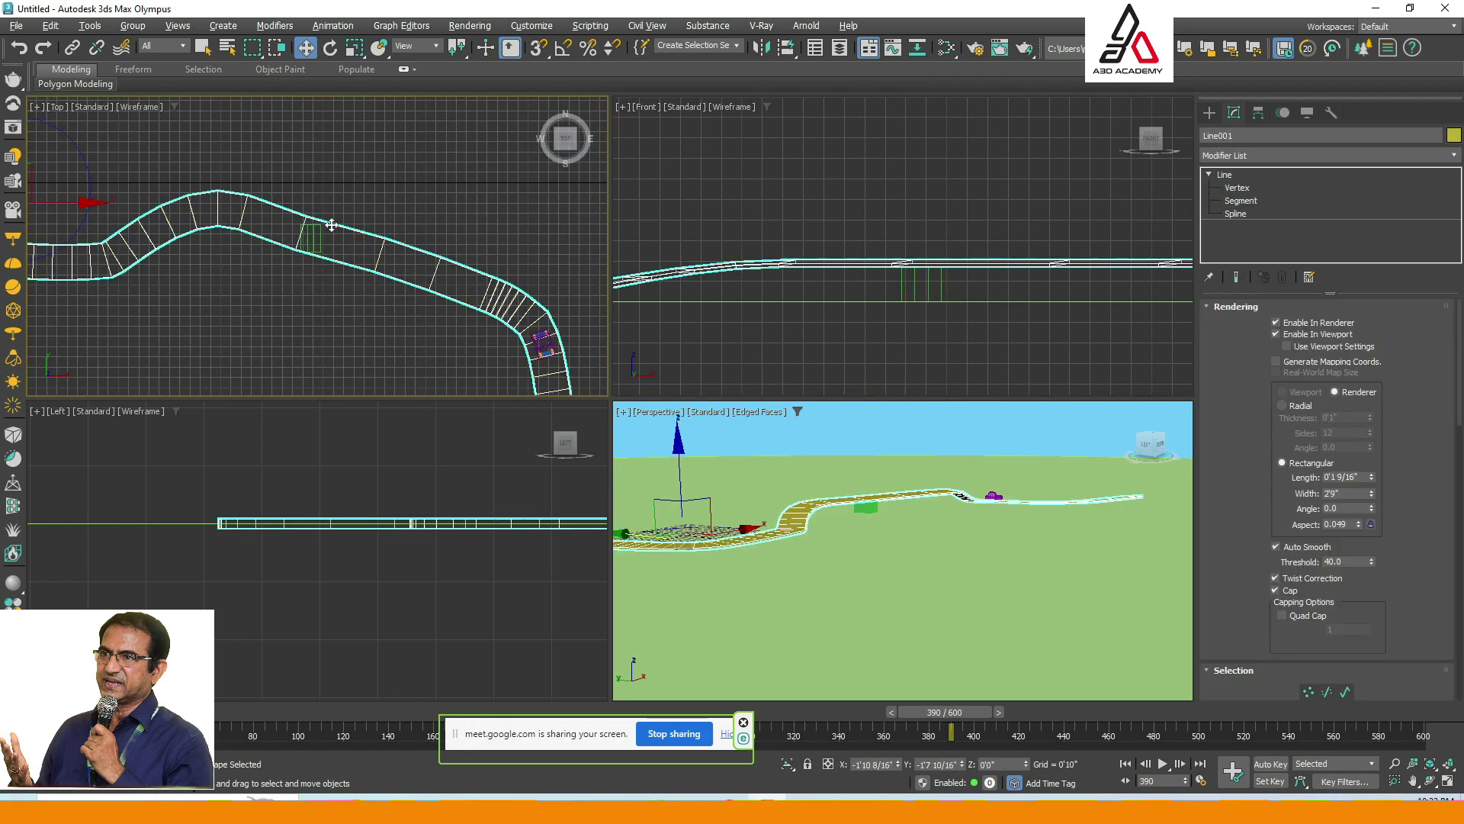
{"action": "left_click", "coordinate": [331, 49]}
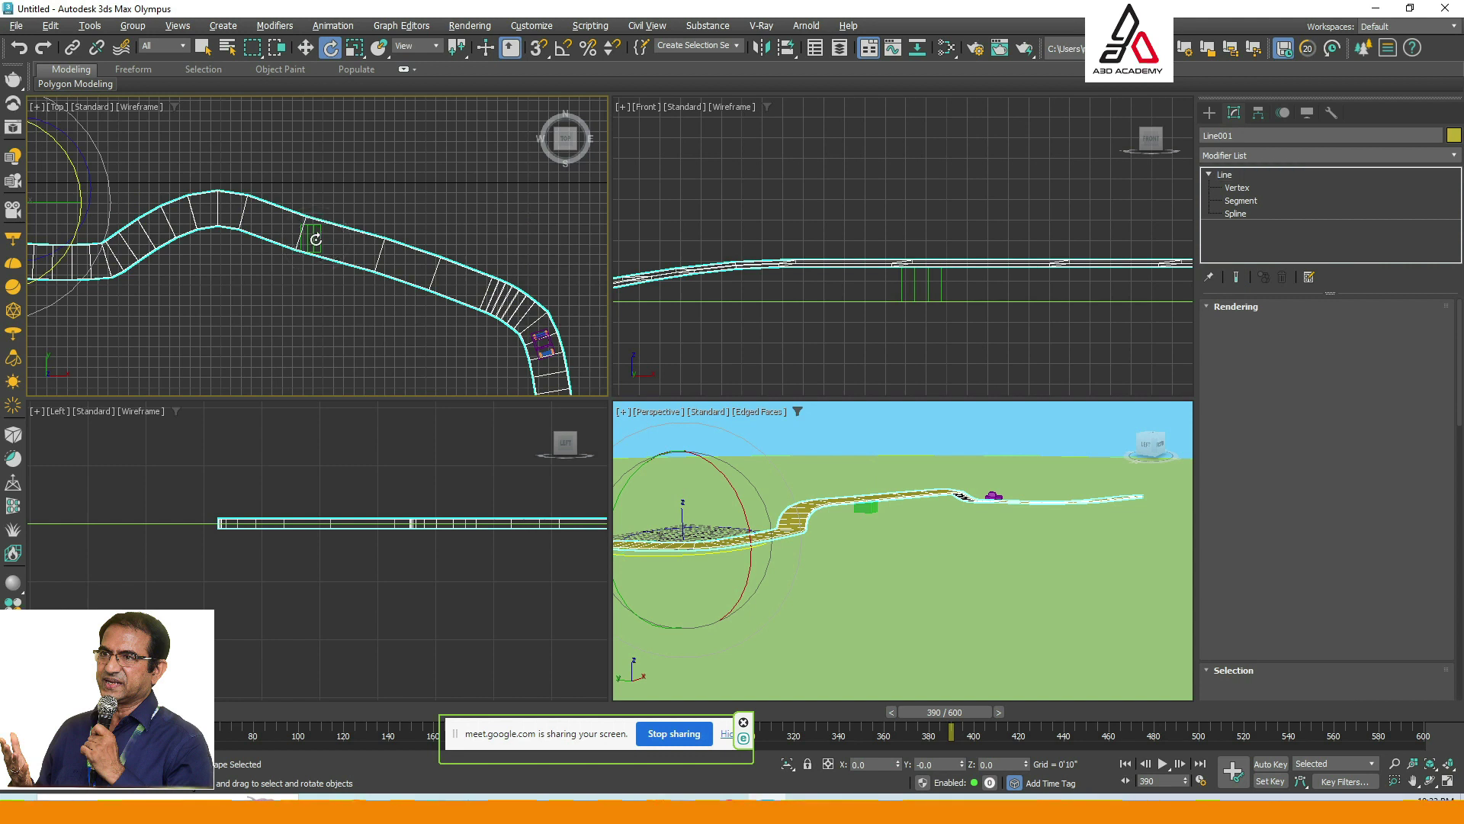
{"action": "left_click", "coordinate": [948, 287]}
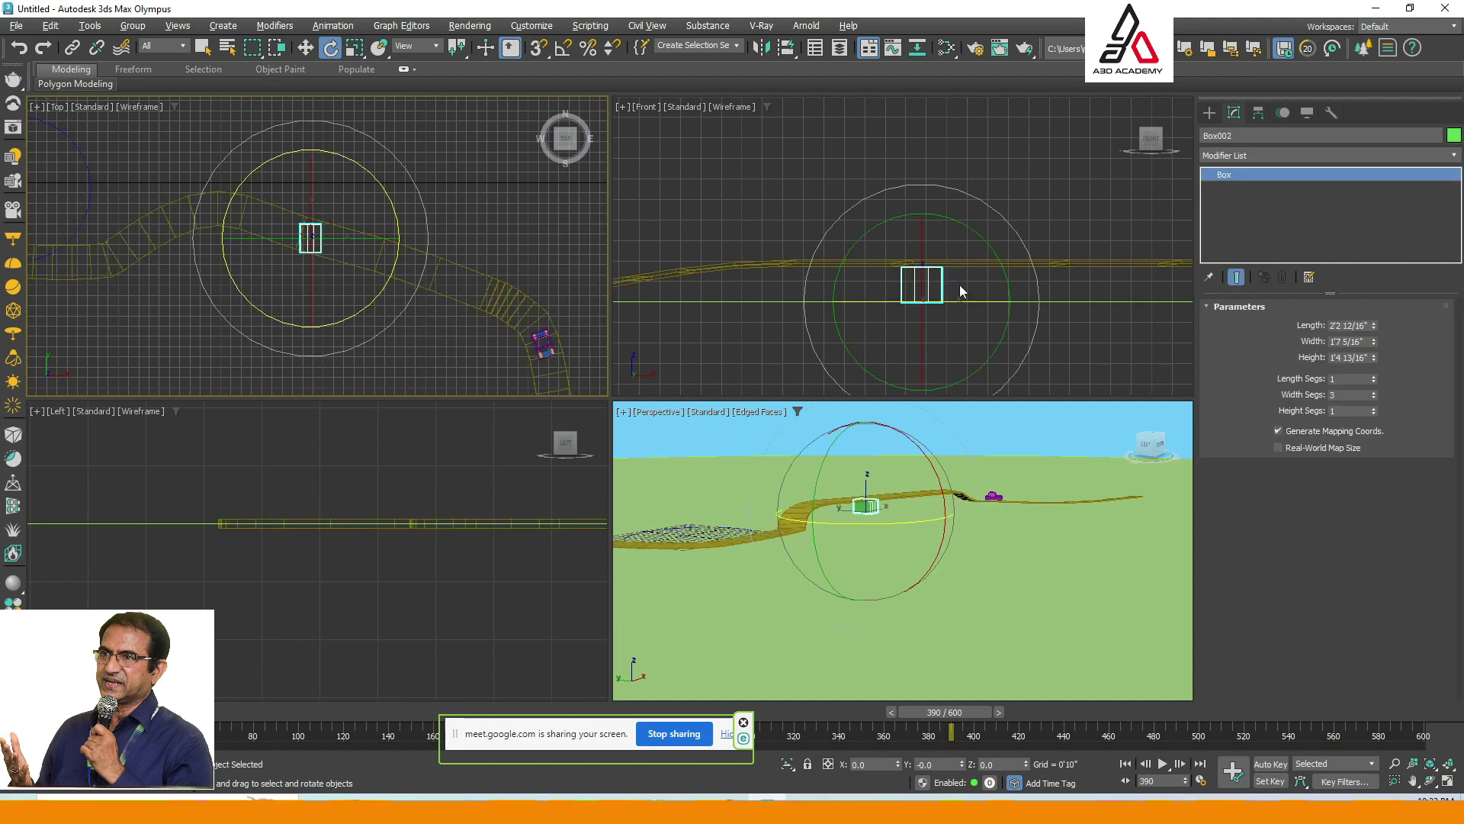
{"action": "left_click_drag", "start_coordinate": [374, 178], "coordinate": [446, 246]}
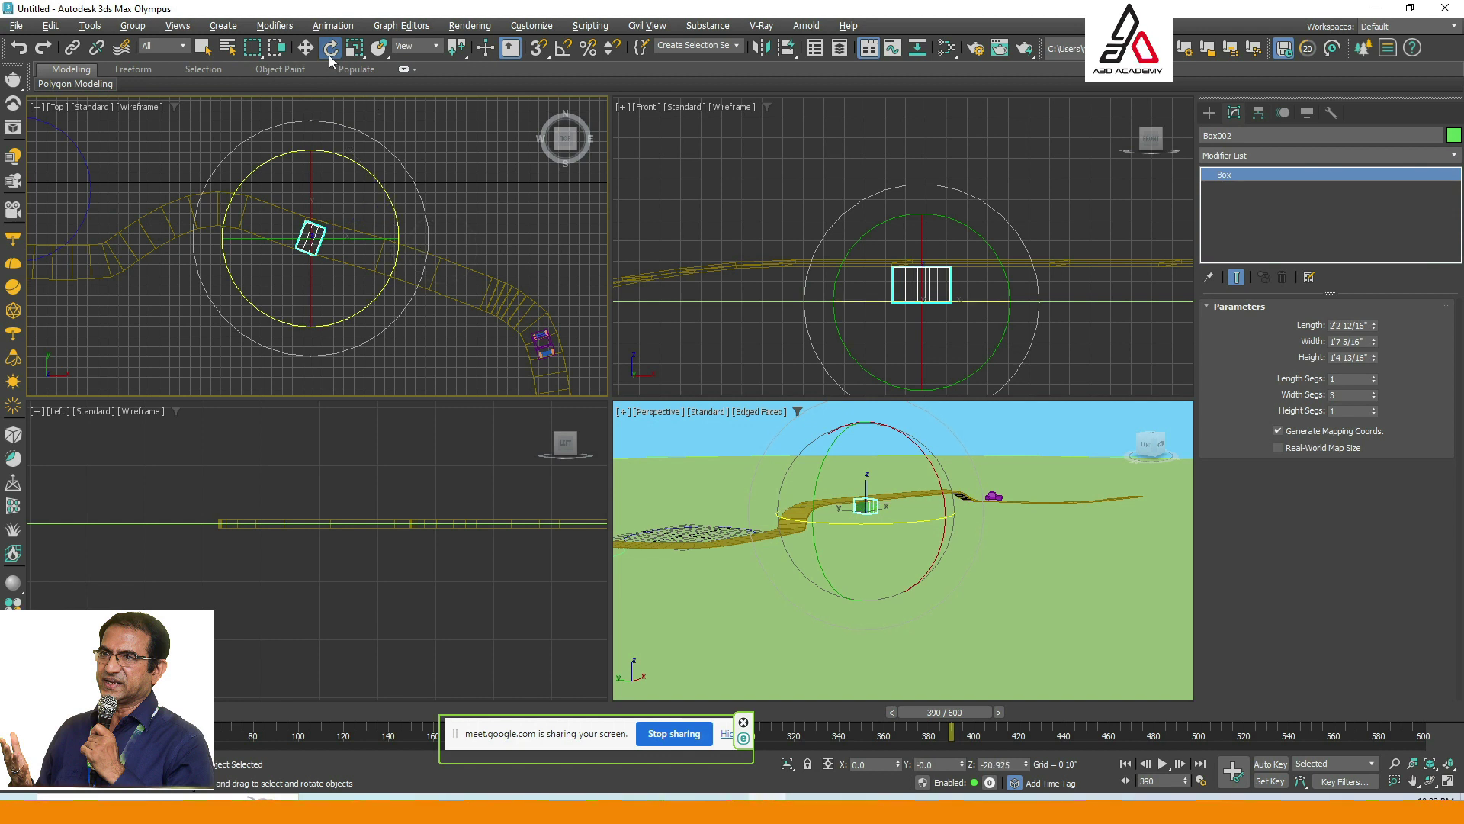
Move the box along under the road, narrow it to 0'7 14/16", and give it 3 width and 3 height segments.
{"action": "left_click", "coordinate": [305, 47]}
{"action": "left_click_drag", "start_coordinate": [349, 215], "coordinate": [319, 202]}
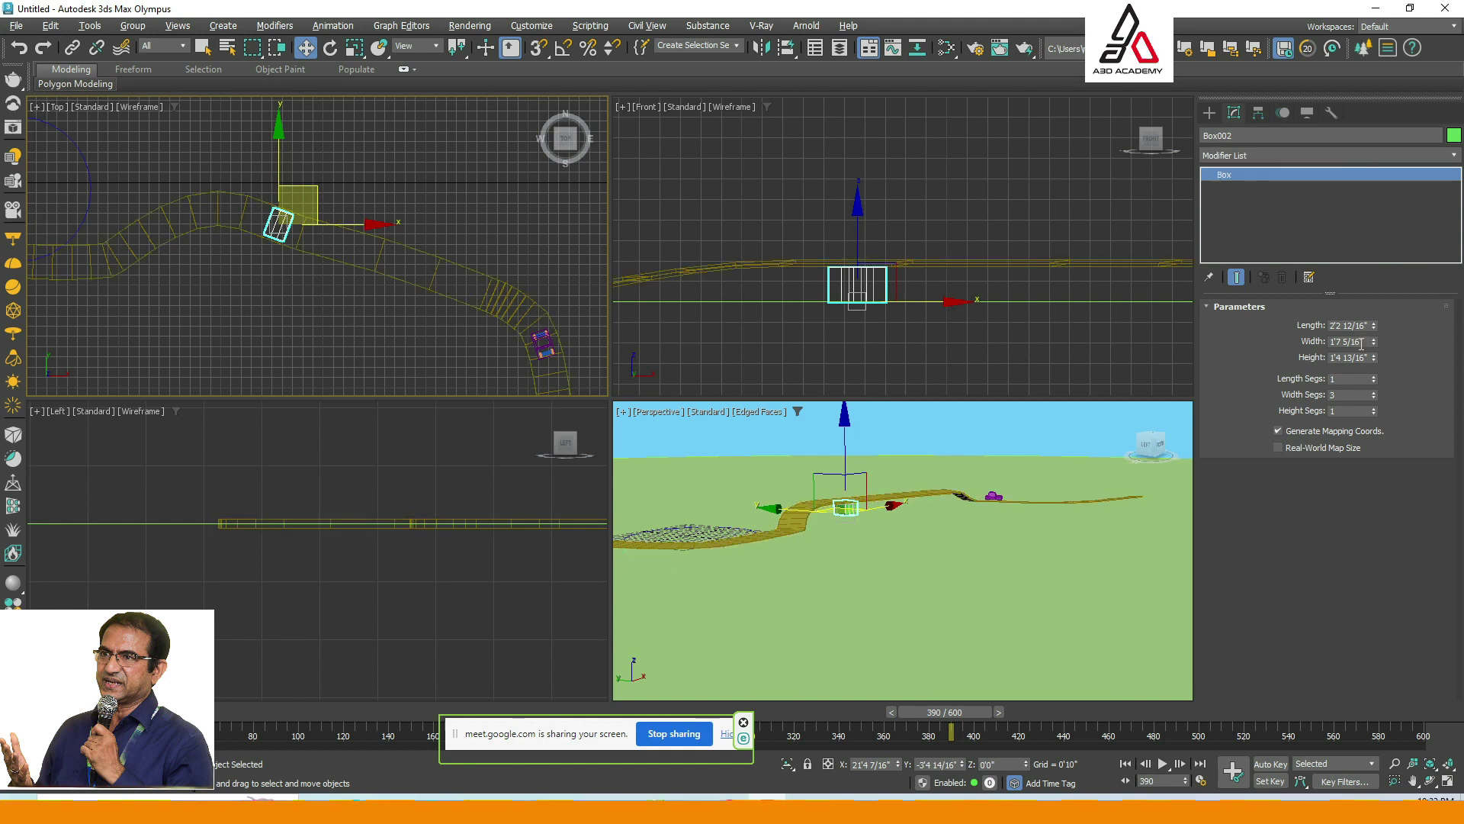
{"action": "left_click_drag", "start_coordinate": [1374, 343], "coordinate": [1382, 391]}
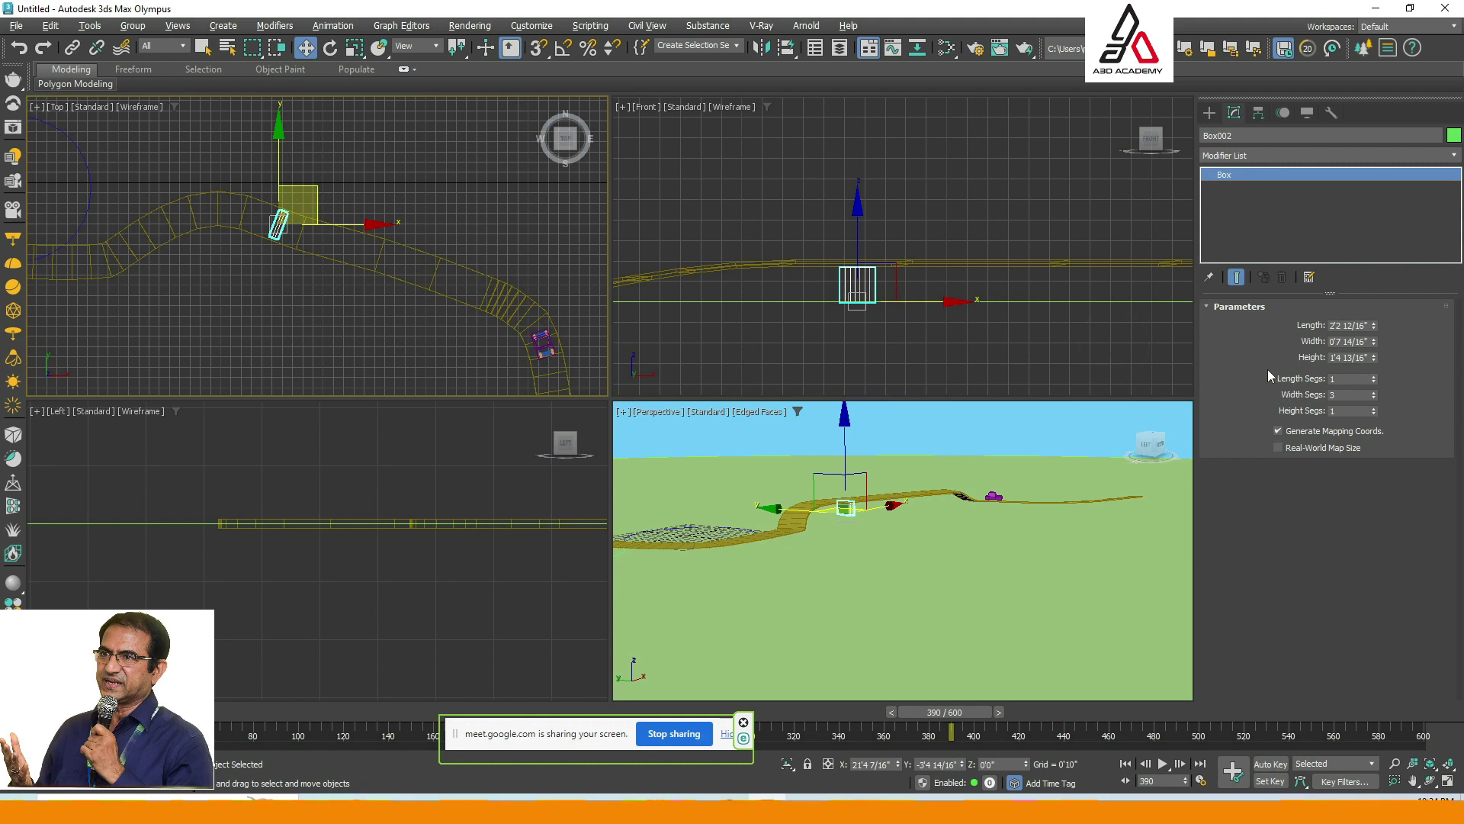
{"action": "left_click", "coordinate": [1374, 393]}
{"action": "left_click", "coordinate": [1374, 397]}
{"action": "left_click", "coordinate": [1375, 375]}
{"action": "left_click", "coordinate": [1375, 375]}
{"action": "left_click", "coordinate": [1374, 408]}
{"action": "left_click", "coordinate": [885, 297]}
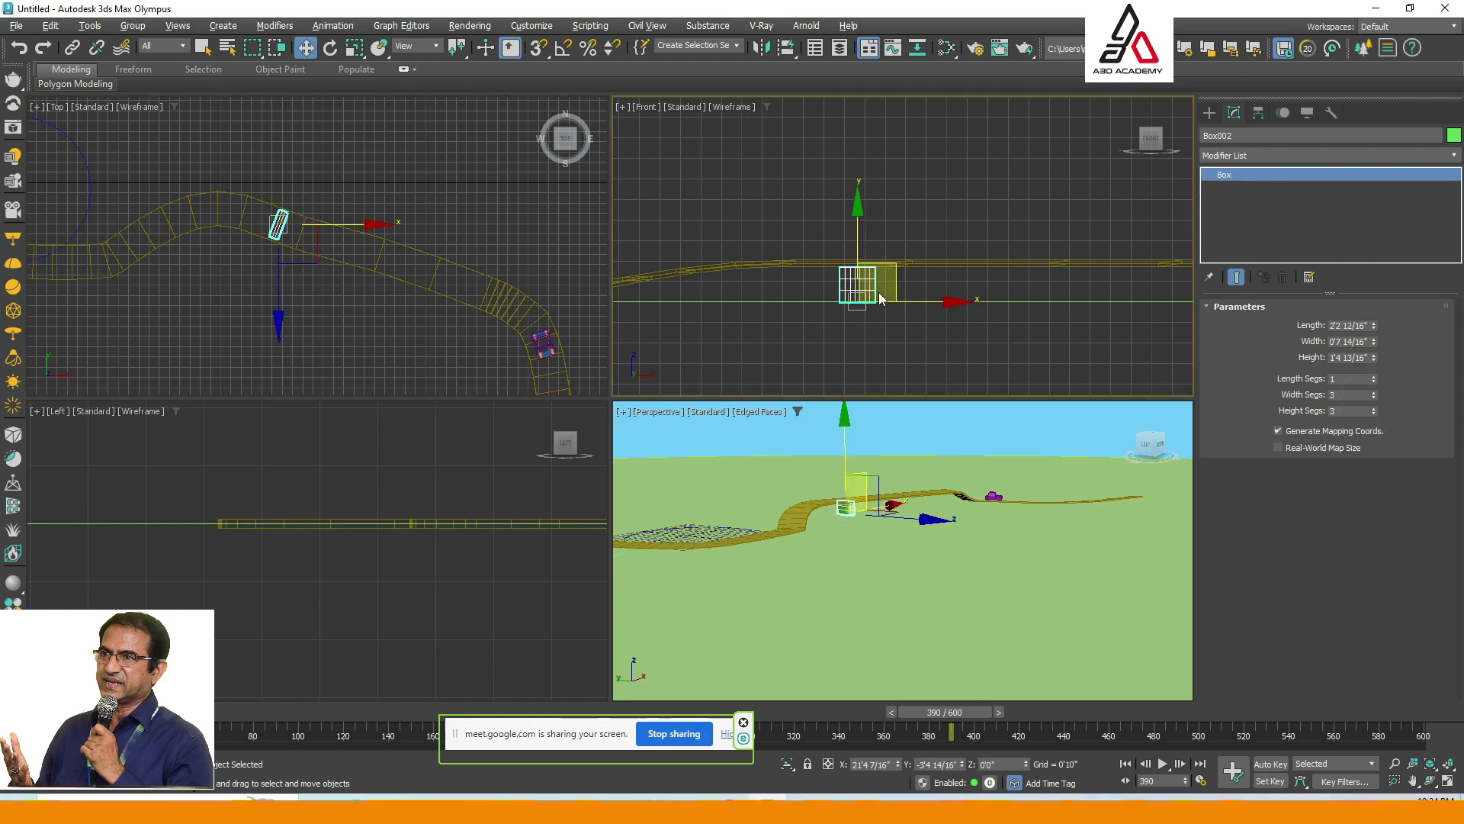
Convert Box002 to Editable Poly and scale its middle vertices along X to about 52%.
{"action": "right_click", "coordinate": [874, 294]}
{"action": "mouse_move", "coordinate": [983, 492]}
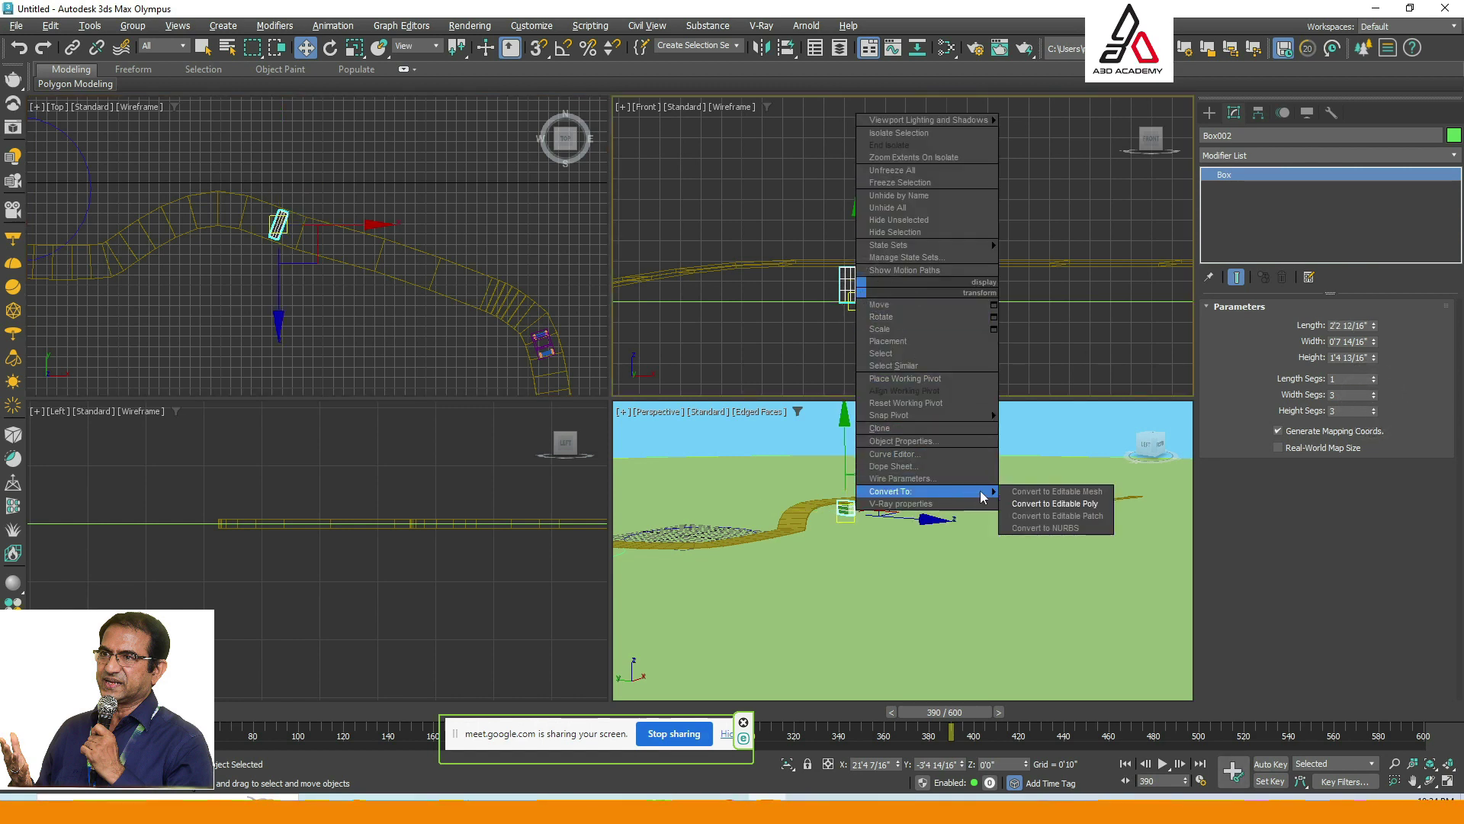
{"action": "left_click", "coordinate": [1047, 504]}
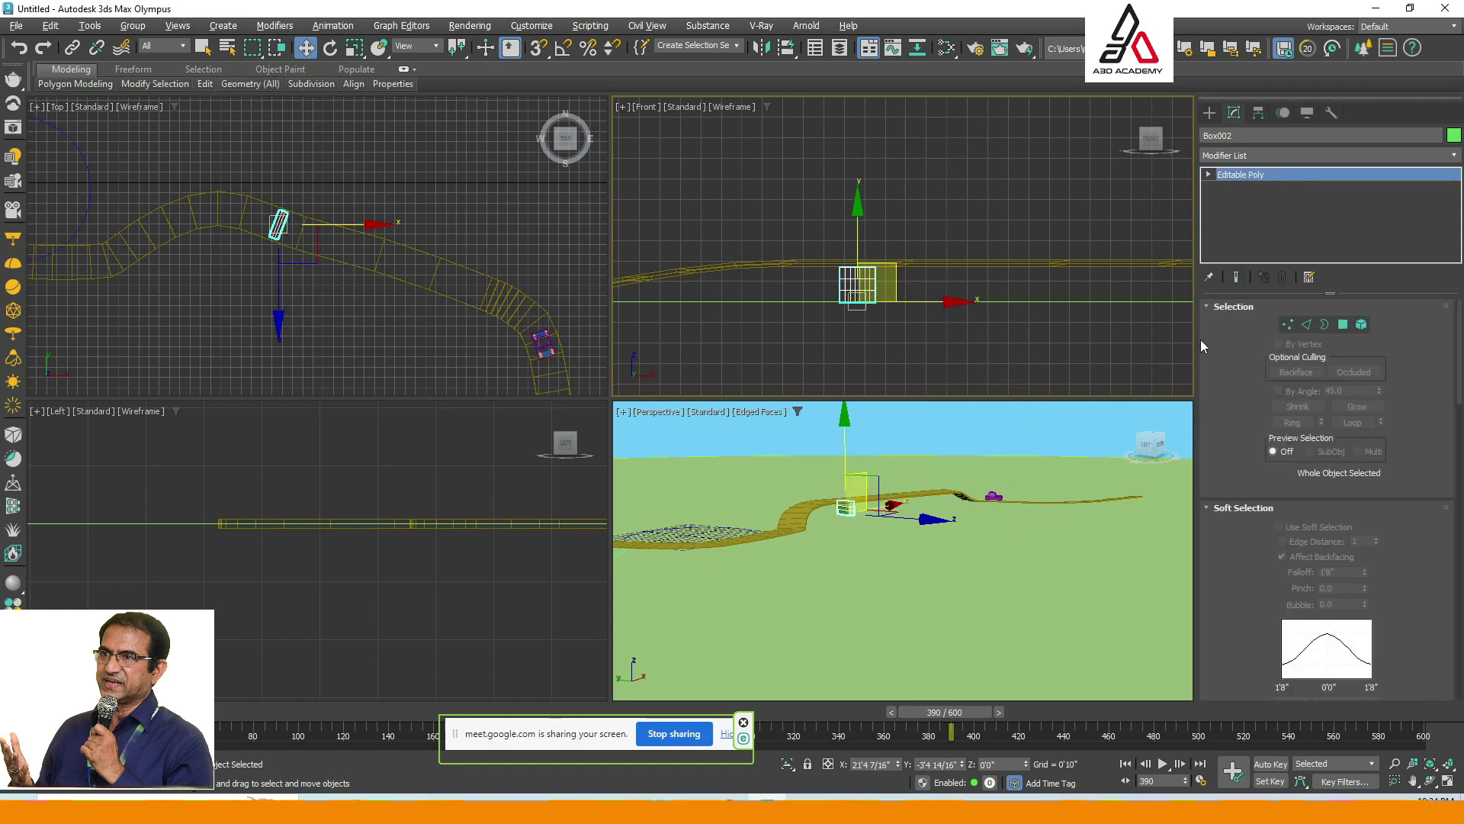
{"action": "left_click", "coordinate": [1286, 324]}
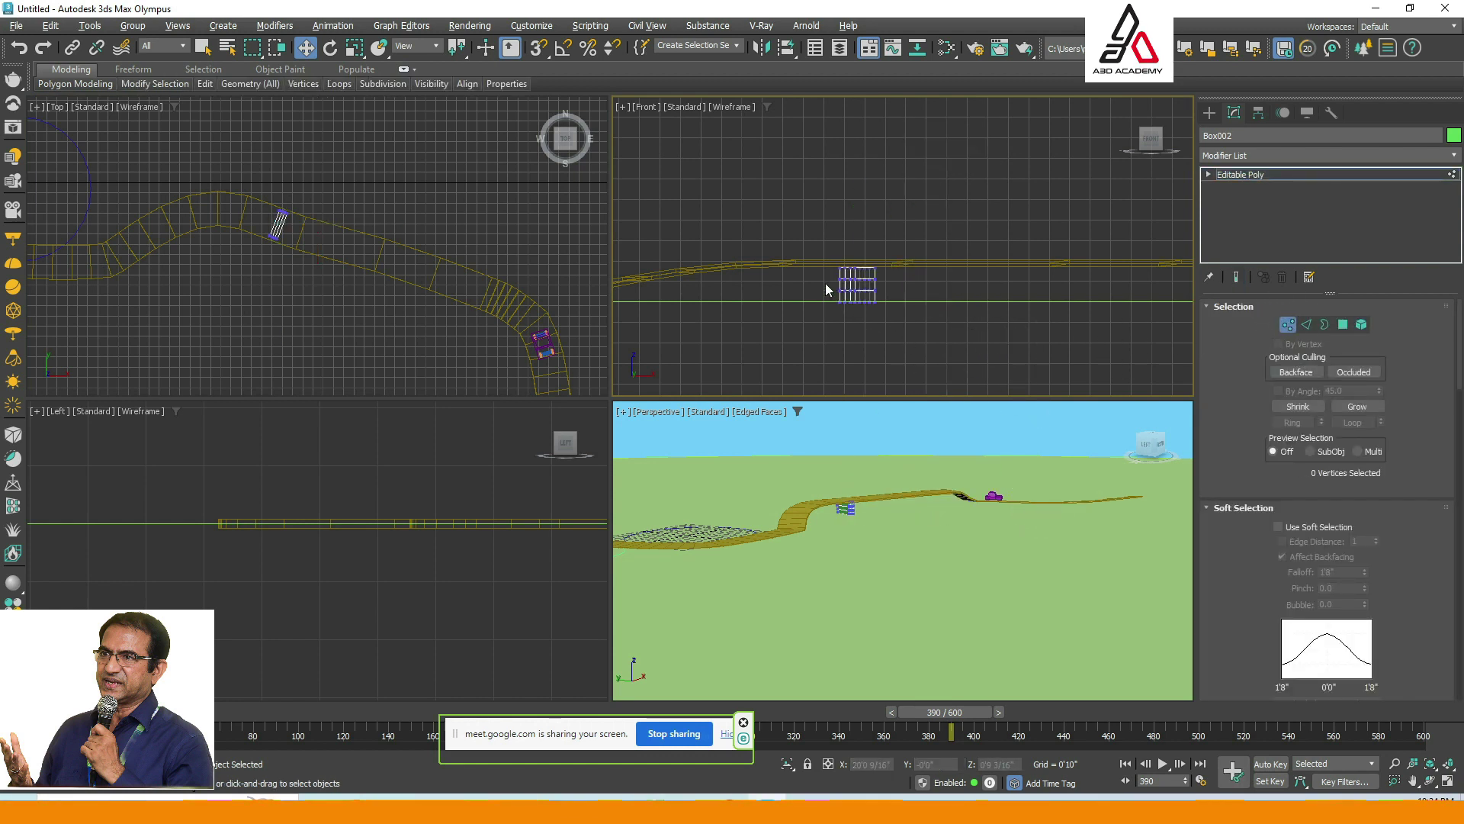
{"action": "scroll", "coordinate": [883, 324], "scroll_direction": "up", "scroll_amount": 3}
{"action": "middle_click_drag", "start_coordinate": [834, 317], "coordinate": [834, 347]}
{"action": "left_click_drag", "start_coordinate": [770, 270], "coordinate": [915, 296]}
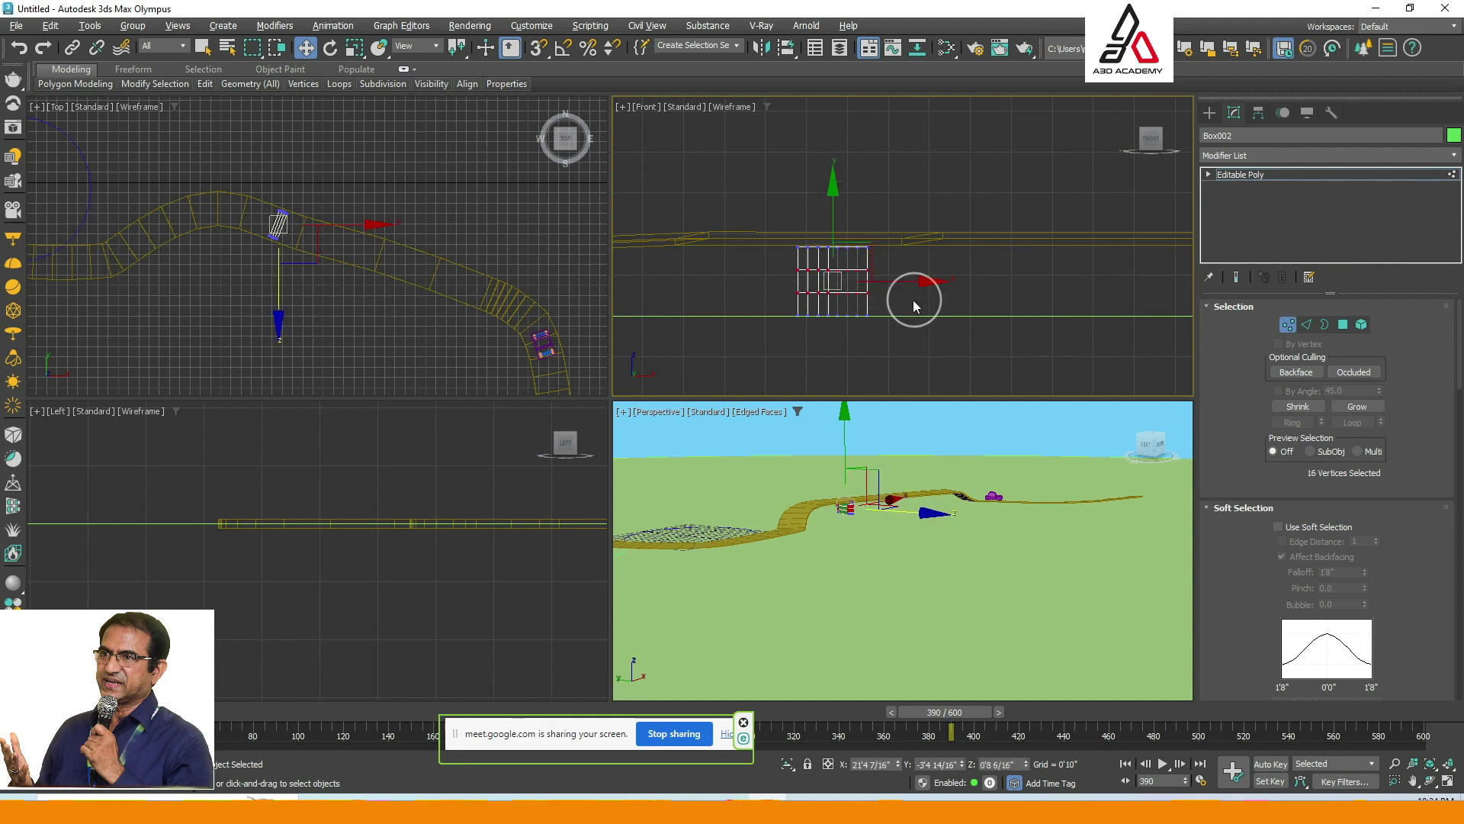
{"action": "key", "text": "r"}
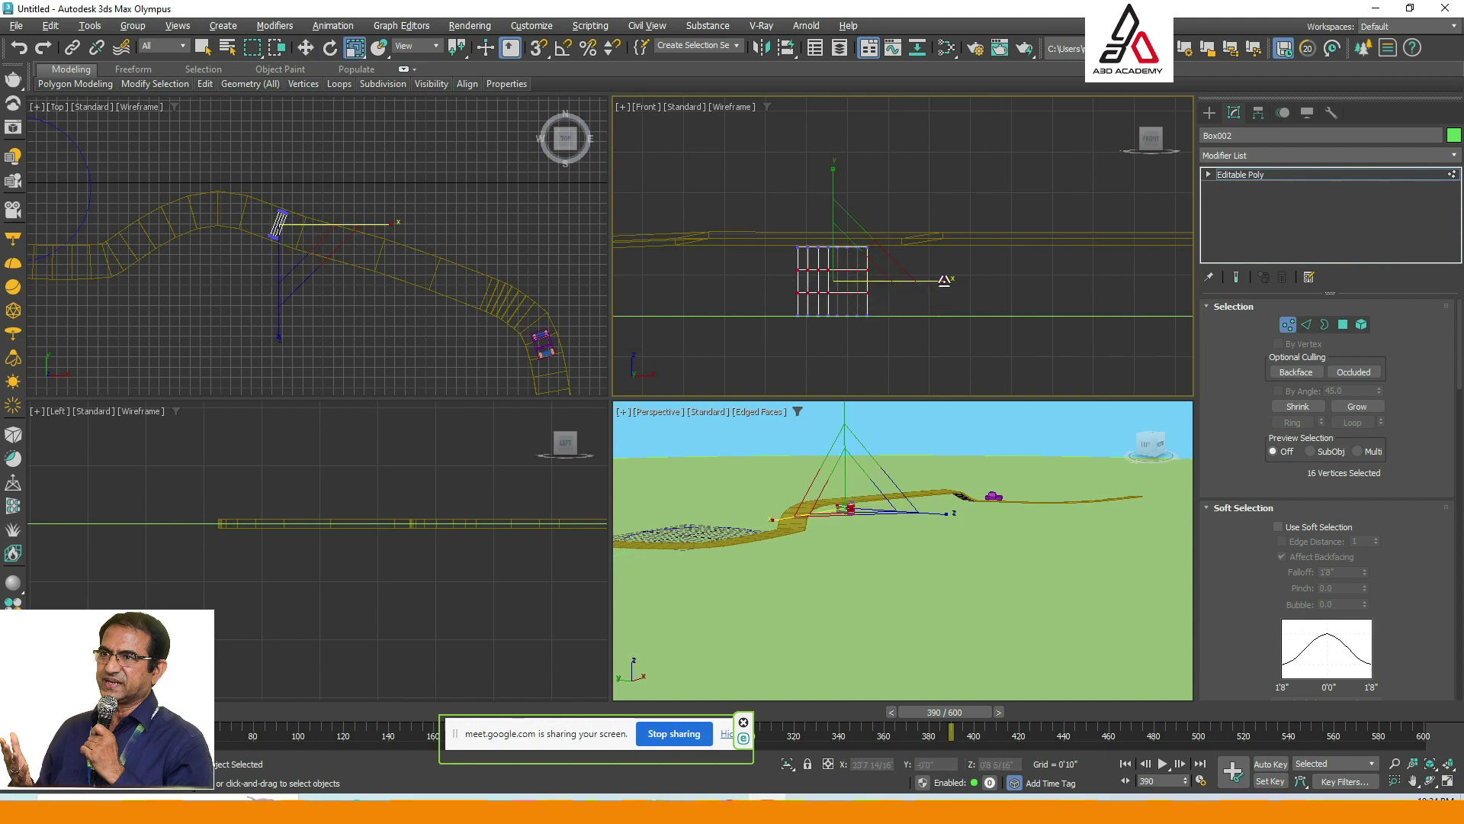
{"action": "left_click_drag", "start_coordinate": [936, 281], "coordinate": [877, 291]}
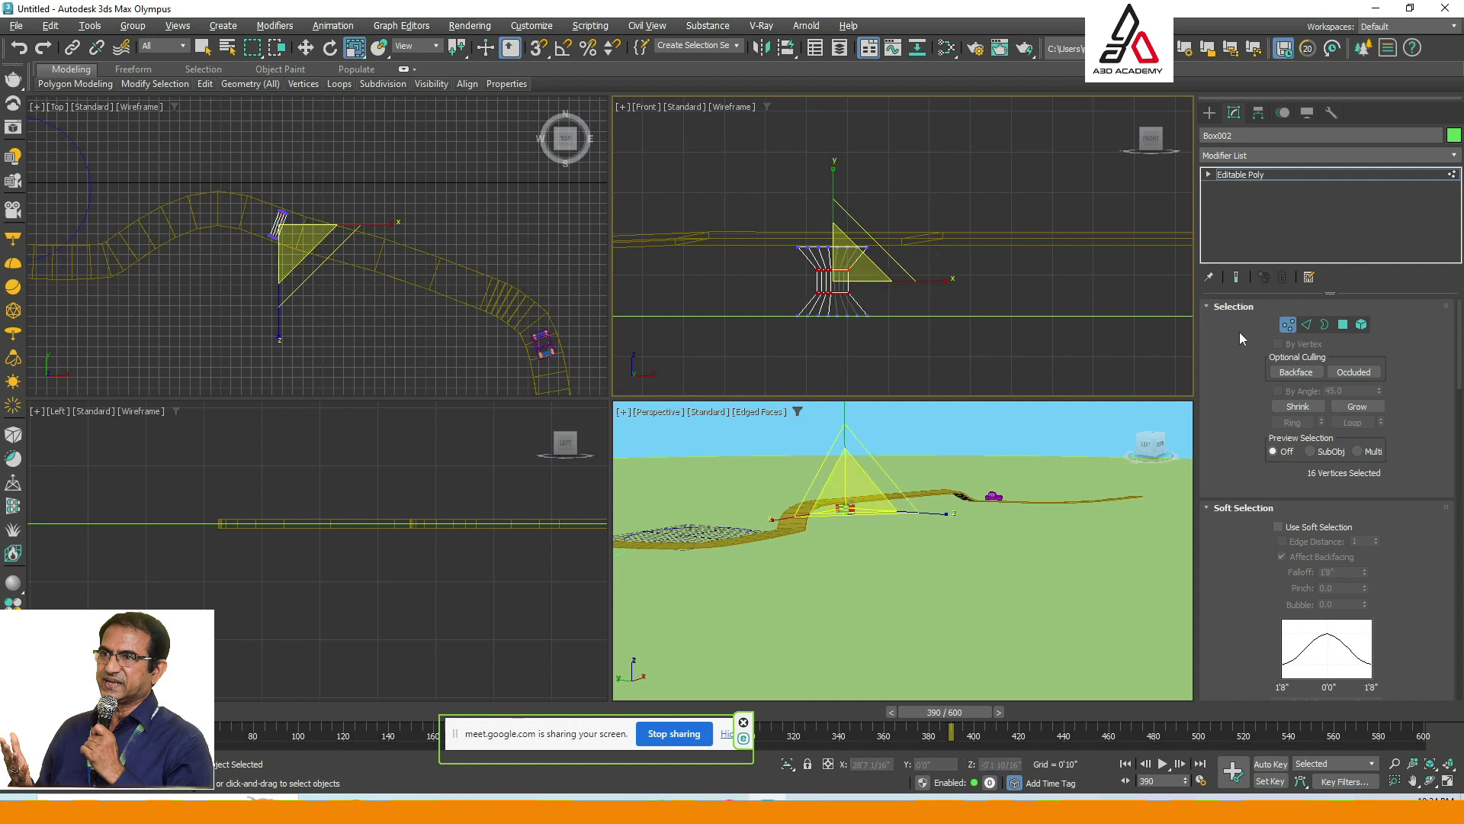
{"action": "left_click", "coordinate": [1289, 324]}
Reselect the hourglass pillar in the top view, ready to move it.
{"action": "left_click", "coordinate": [556, 288]}
{"action": "scroll", "coordinate": [286, 261], "scroll_direction": "up", "scroll_amount": 4}
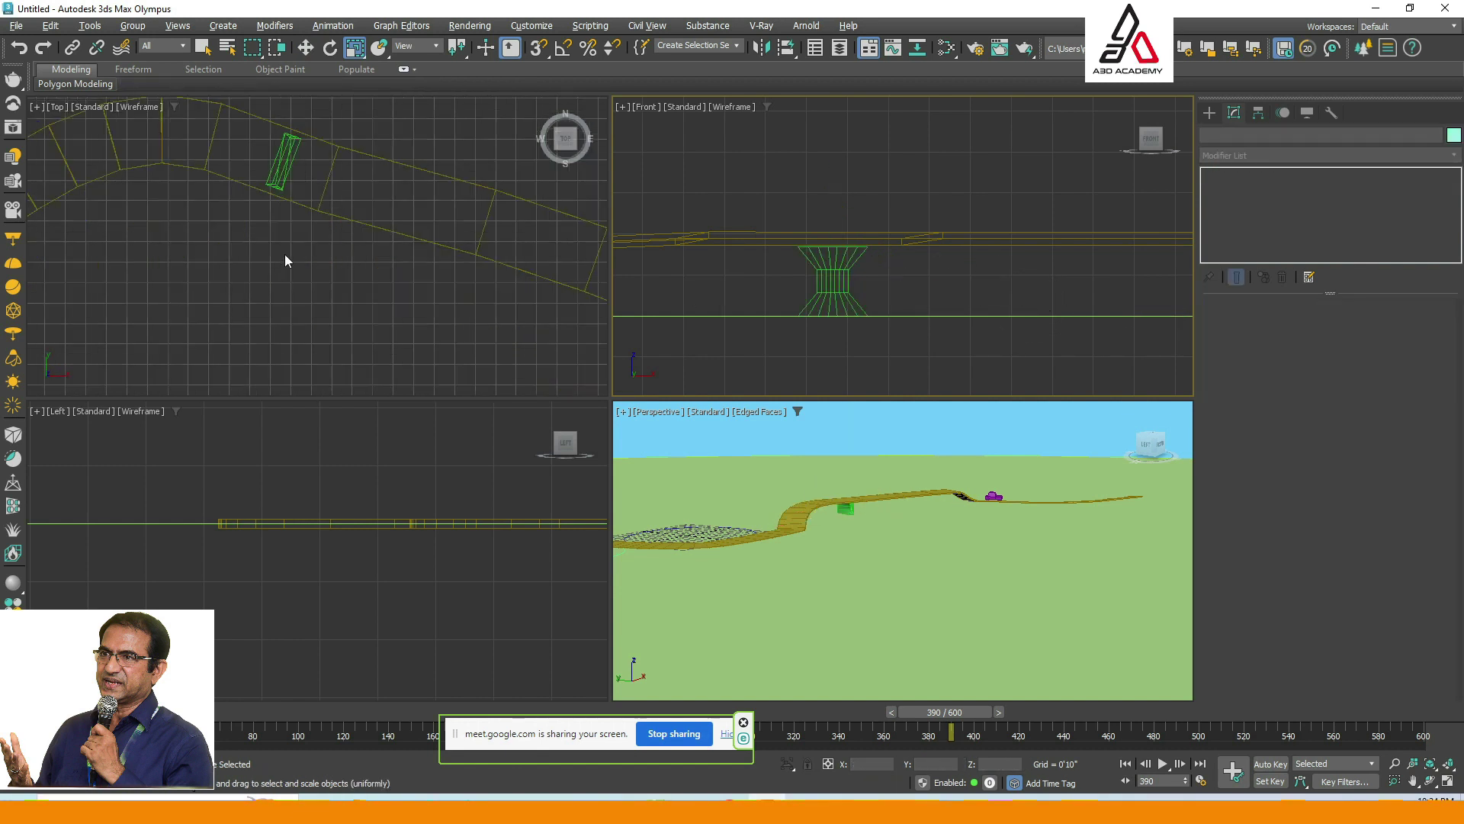
{"action": "left_click", "coordinate": [286, 163]}
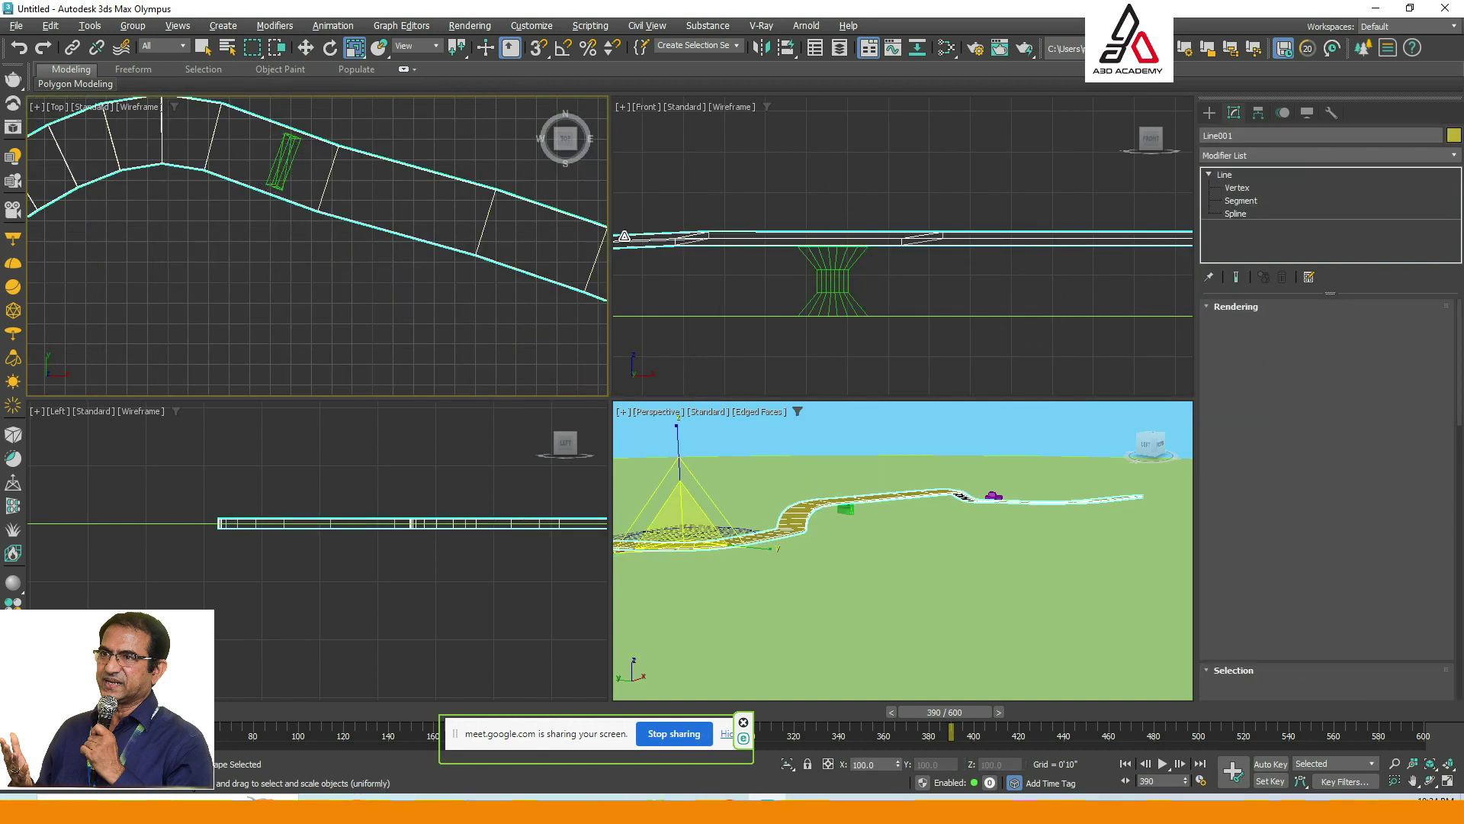
{"action": "left_click", "coordinate": [836, 283]}
{"action": "middle_click_drag", "start_coordinate": [480, 221], "coordinate": [336, 215]}
{"action": "left_click", "coordinate": [306, 48]}
{"action": "scroll", "coordinate": [382, 244], "scroll_direction": "down", "scroll_amount": 2}
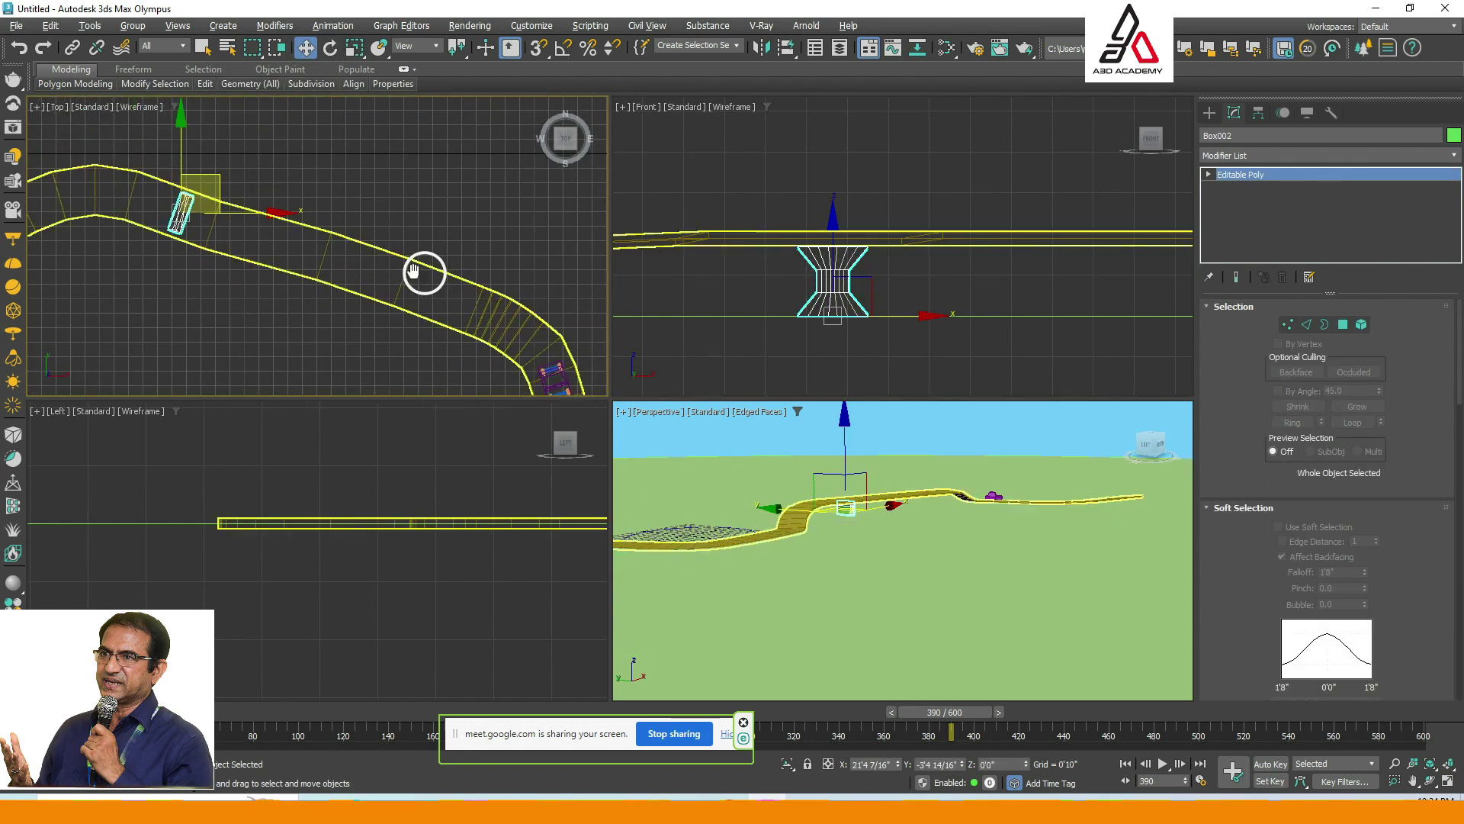
{"action": "scroll", "coordinate": [160, 180], "scroll_direction": "down", "scroll_amount": 2}
Shift-clone the pillar into 2 copies along the road and shift the last one under it.
{"action": "mouse_move", "coordinate": [163, 166]}
{"action": "left_mouse_down", "text": "shift"}
{"action": "mouse_move", "coordinate": [294, 225]}
{"action": "mouse_move", "coordinate": [276, 201]}
{"action": "left_mouse_up", "text": "shift"}
{"action": "left_click", "coordinate": [771, 409]}
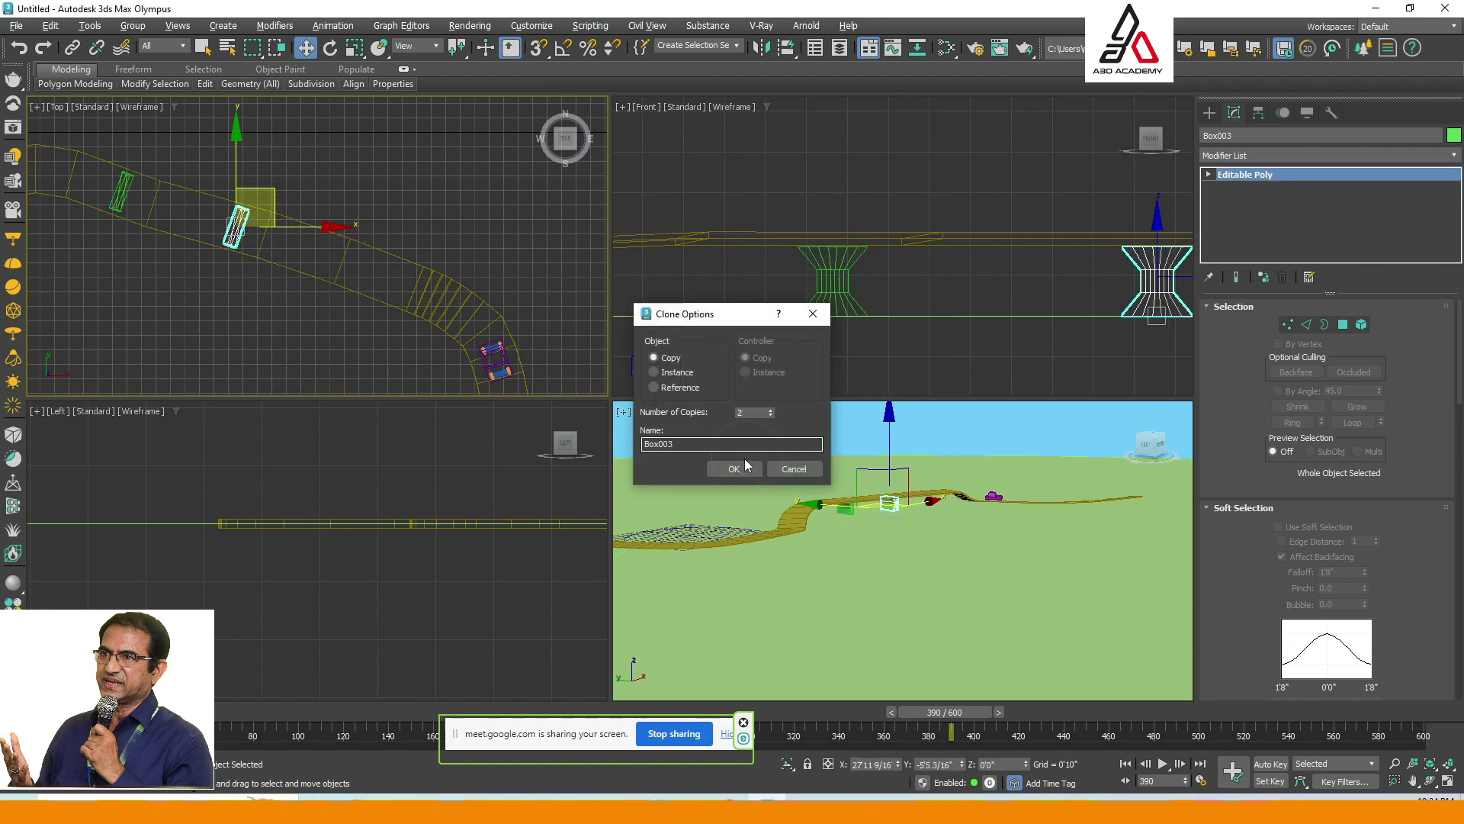
{"action": "left_click", "coordinate": [734, 469]}
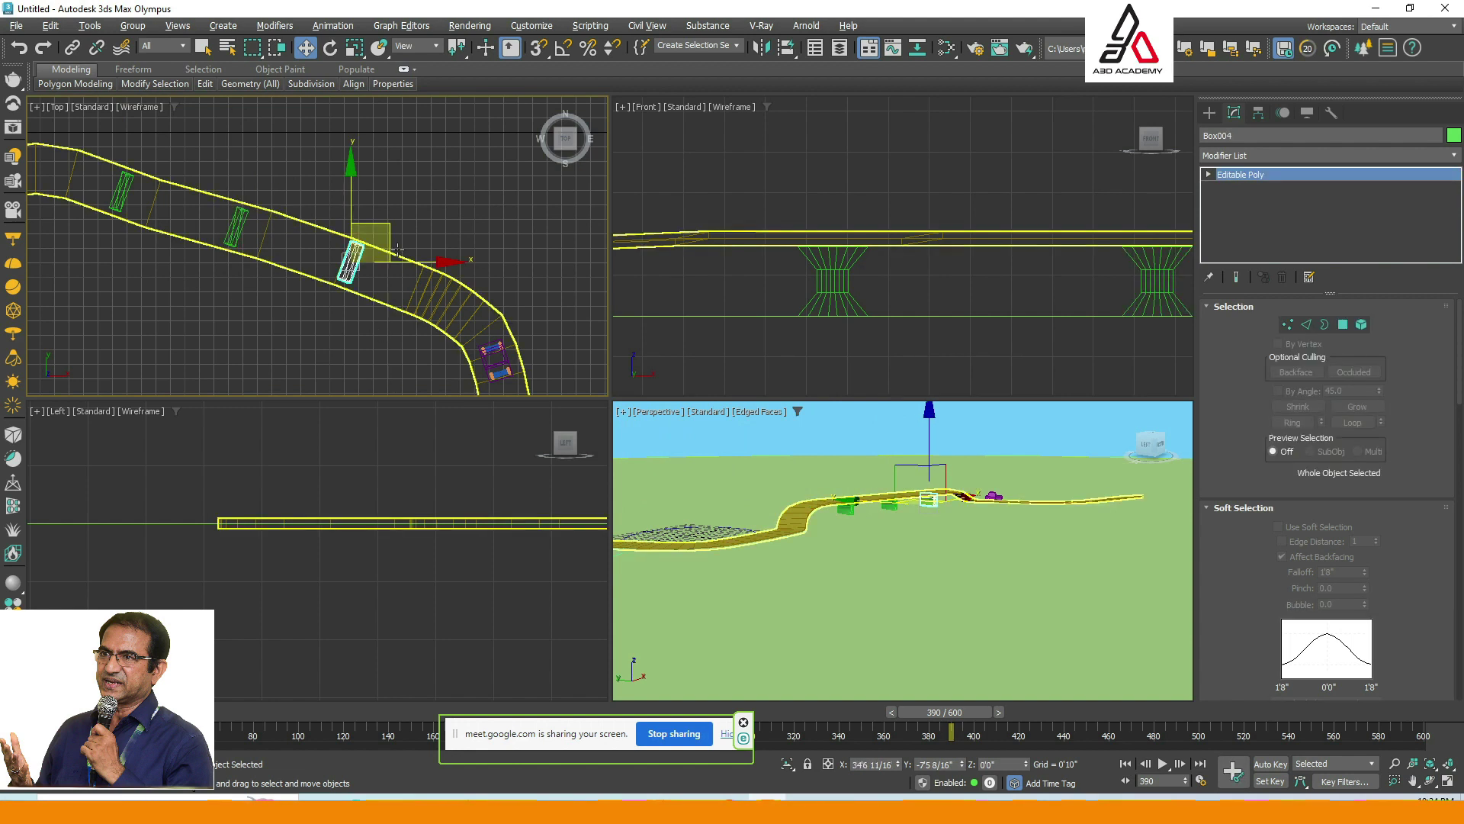
{"action": "left_click_drag", "start_coordinate": [386, 222], "coordinate": [402, 229]}
{"action": "left_click", "coordinate": [551, 233]}
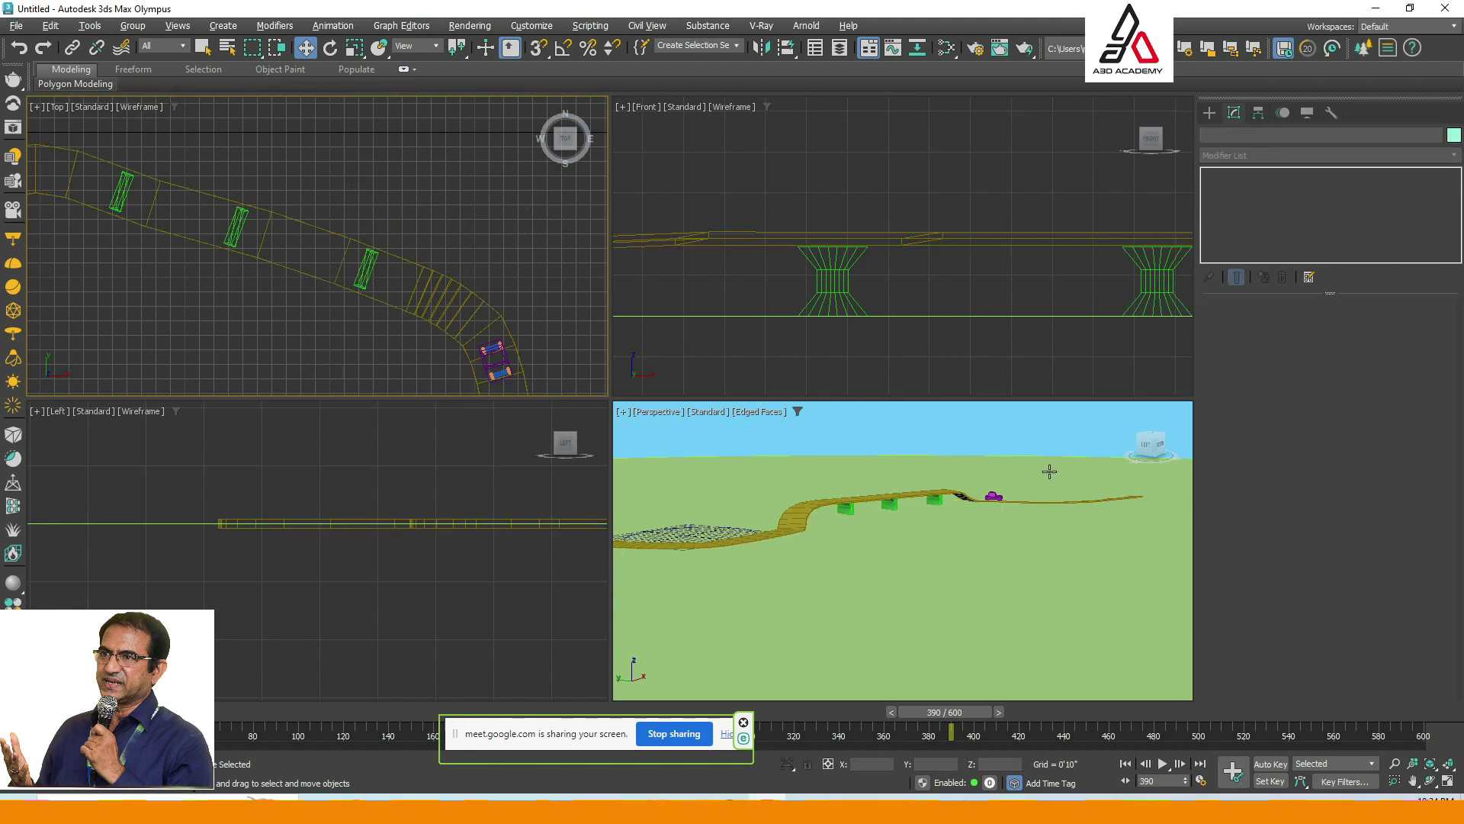
{"action": "left_click", "coordinate": [1031, 435]}
Maximize the Perspective view and play the animation from the start, orbiting as the car crosses the pillars.
{"action": "key", "text": "alt+w"}
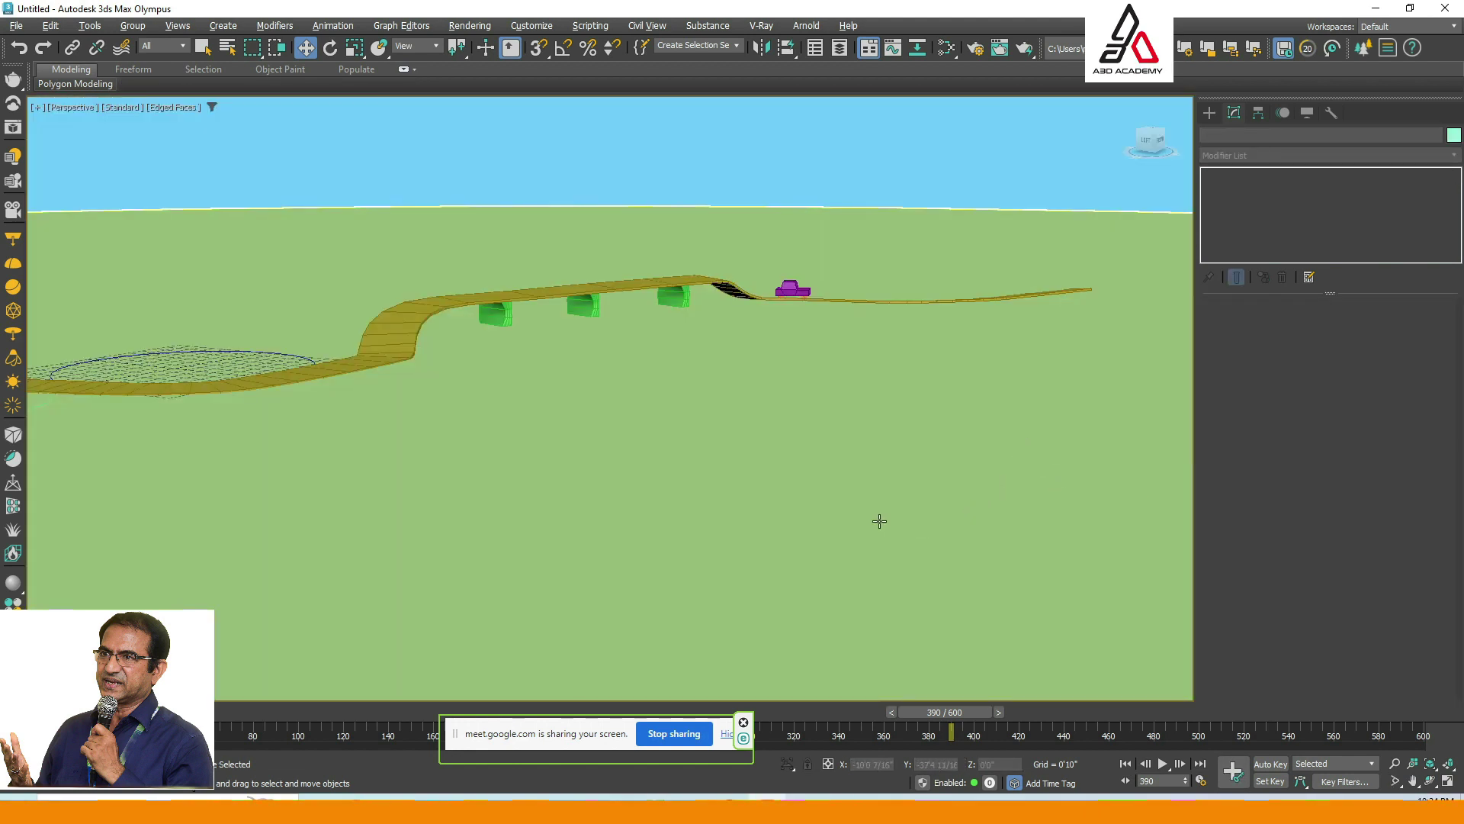
{"action": "middle_click_drag", "start_coordinate": [826, 546], "coordinate": [706, 520], "text": "alt"}
{"action": "left_click", "coordinate": [1127, 765]}
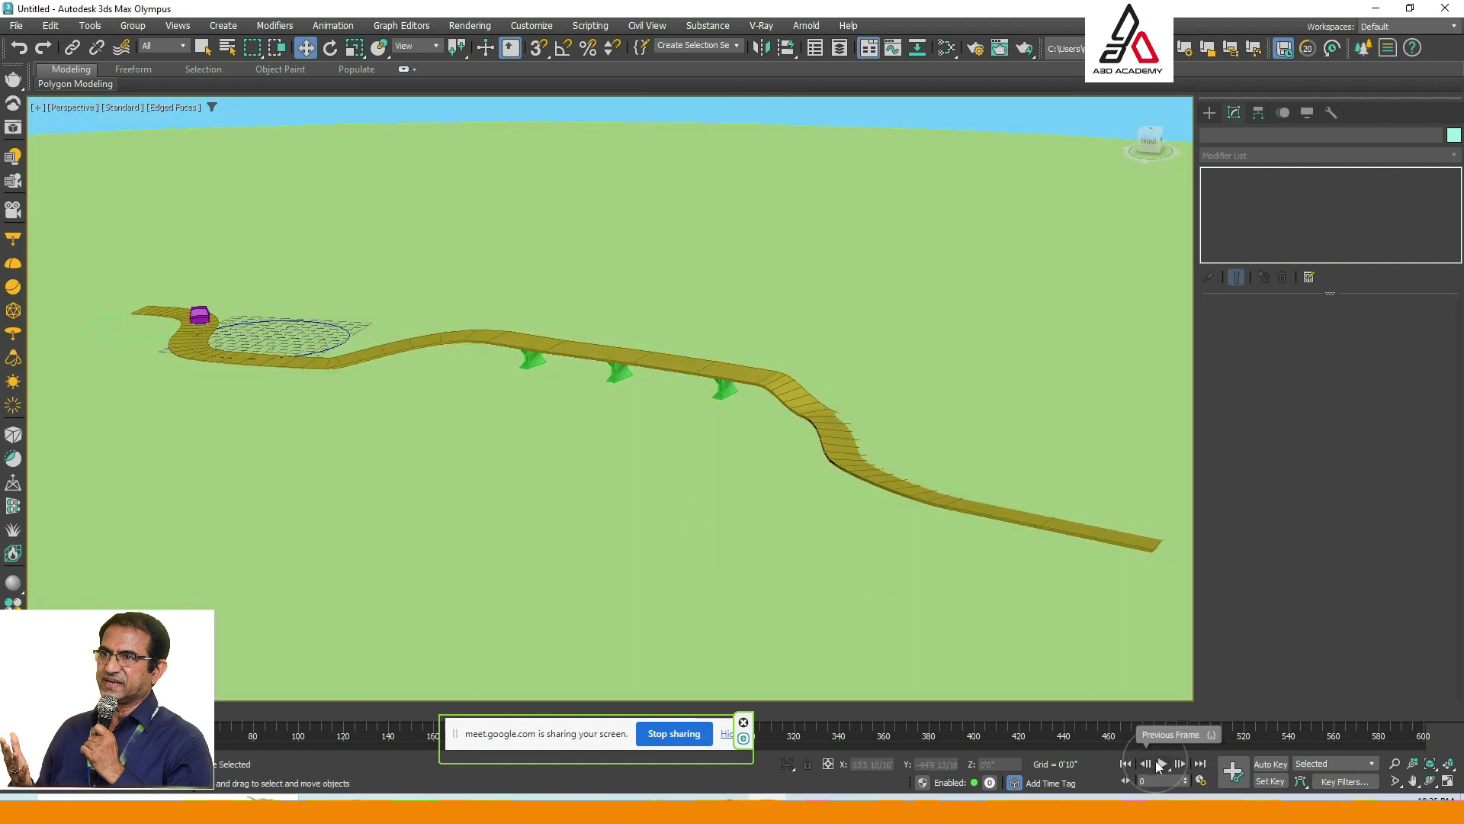
{"action": "left_click", "coordinate": [1160, 764]}
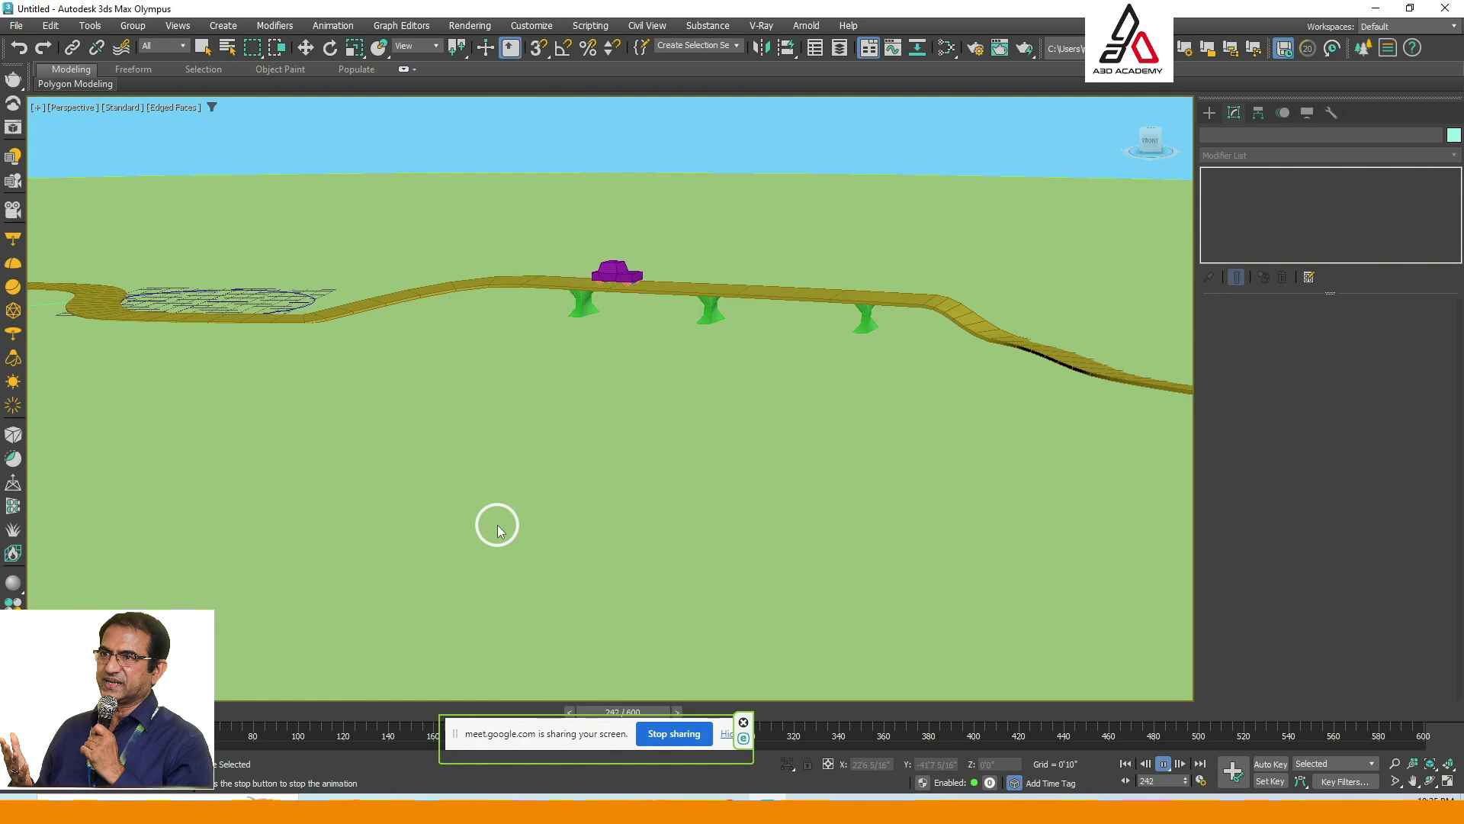
{"action": "middle_click_drag", "start_coordinate": [507, 491], "coordinate": [519, 472], "text": "alt"}
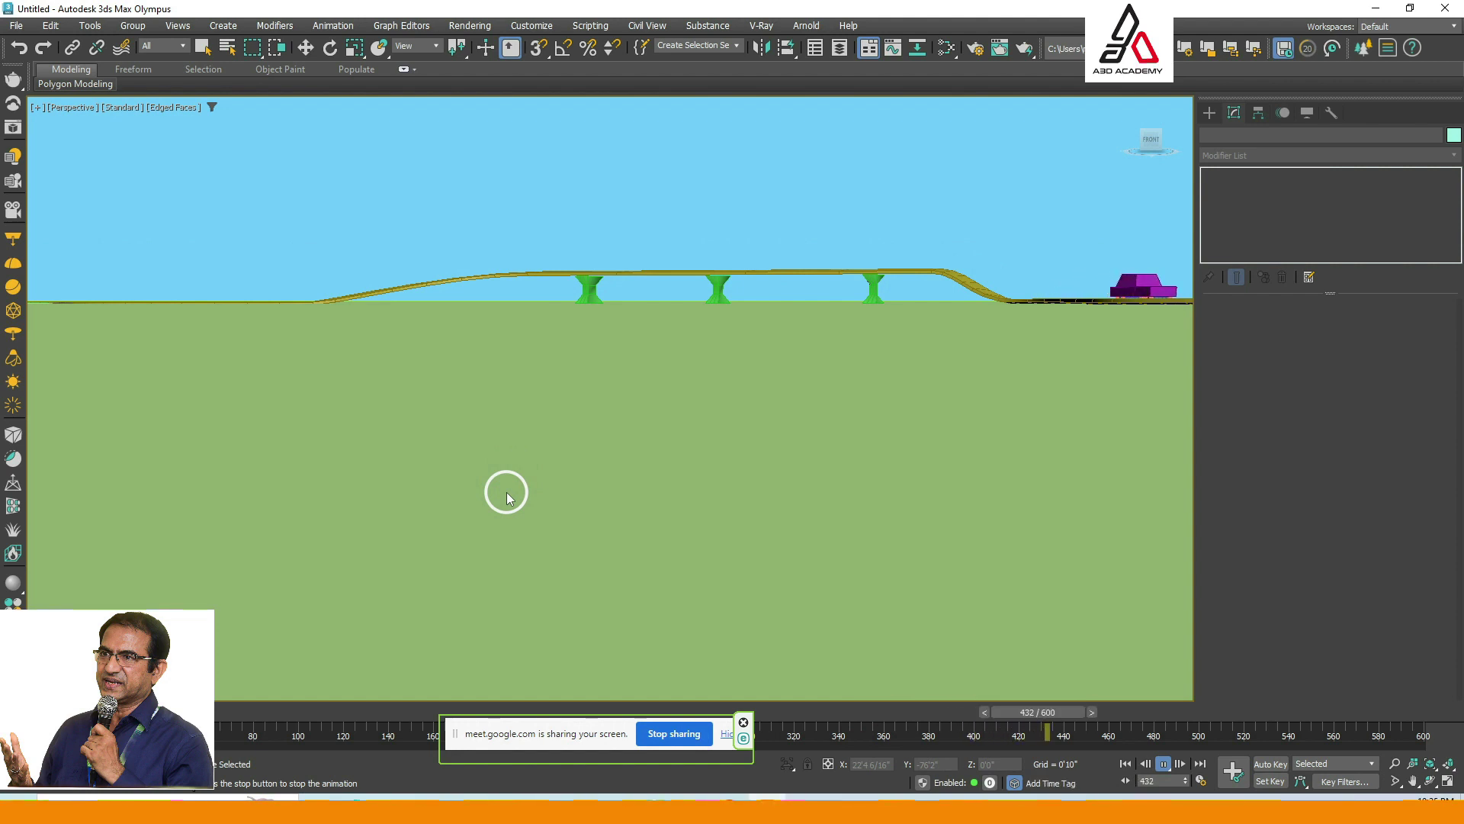
{"action": "mouse_move", "coordinate": [513, 473]}
{"action": "middle_mouse_down", "text": "alt"}
{"action": "mouse_move", "coordinate": [549, 465]}
{"action": "mouse_move", "coordinate": [511, 463]}
{"action": "middle_mouse_up", "text": "alt"}
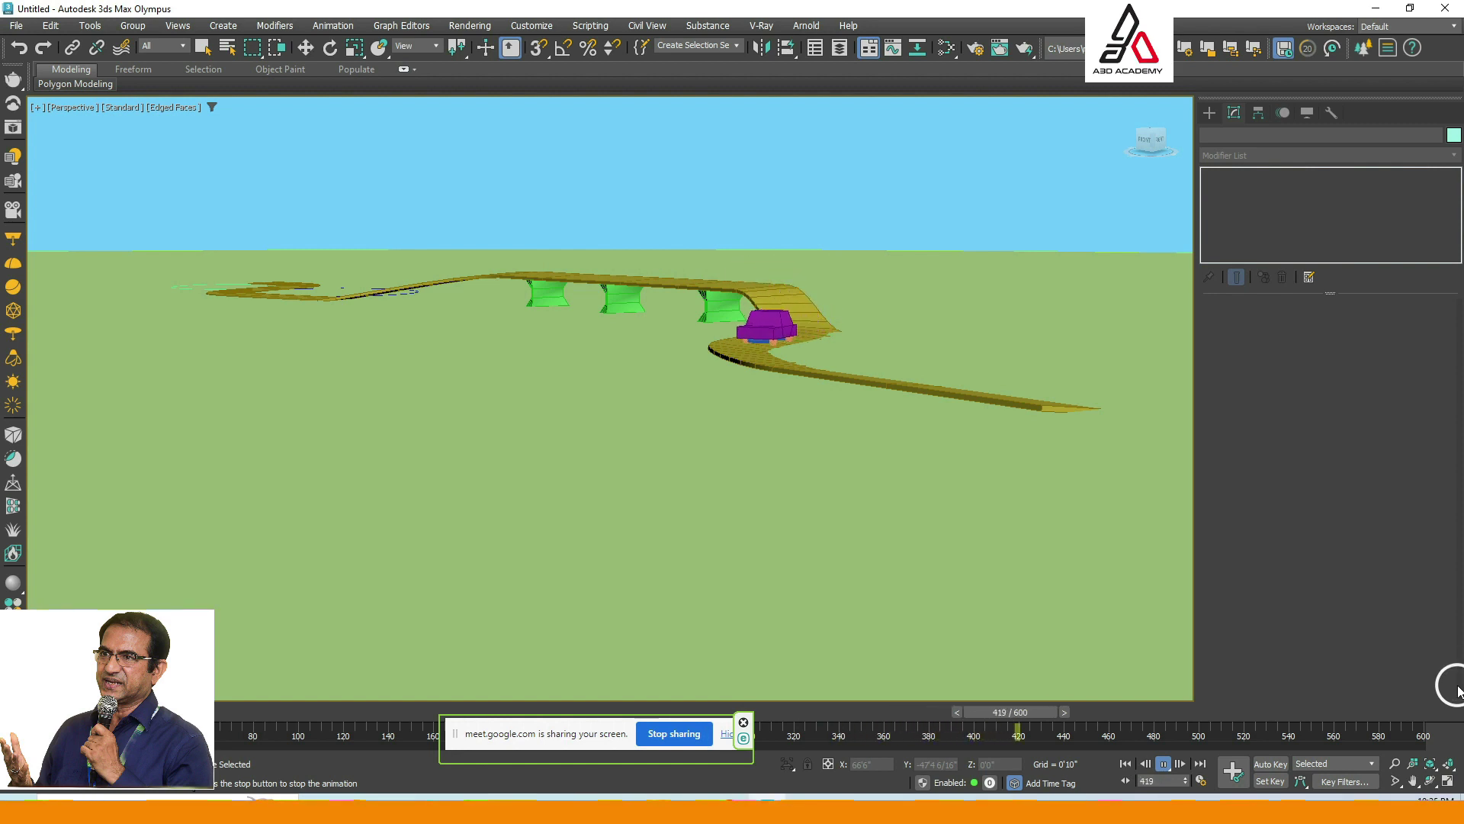
Choose the Standard Primitives Box tool and draw a tall pink box beside the road.
{"action": "left_click", "coordinate": [1209, 112]}
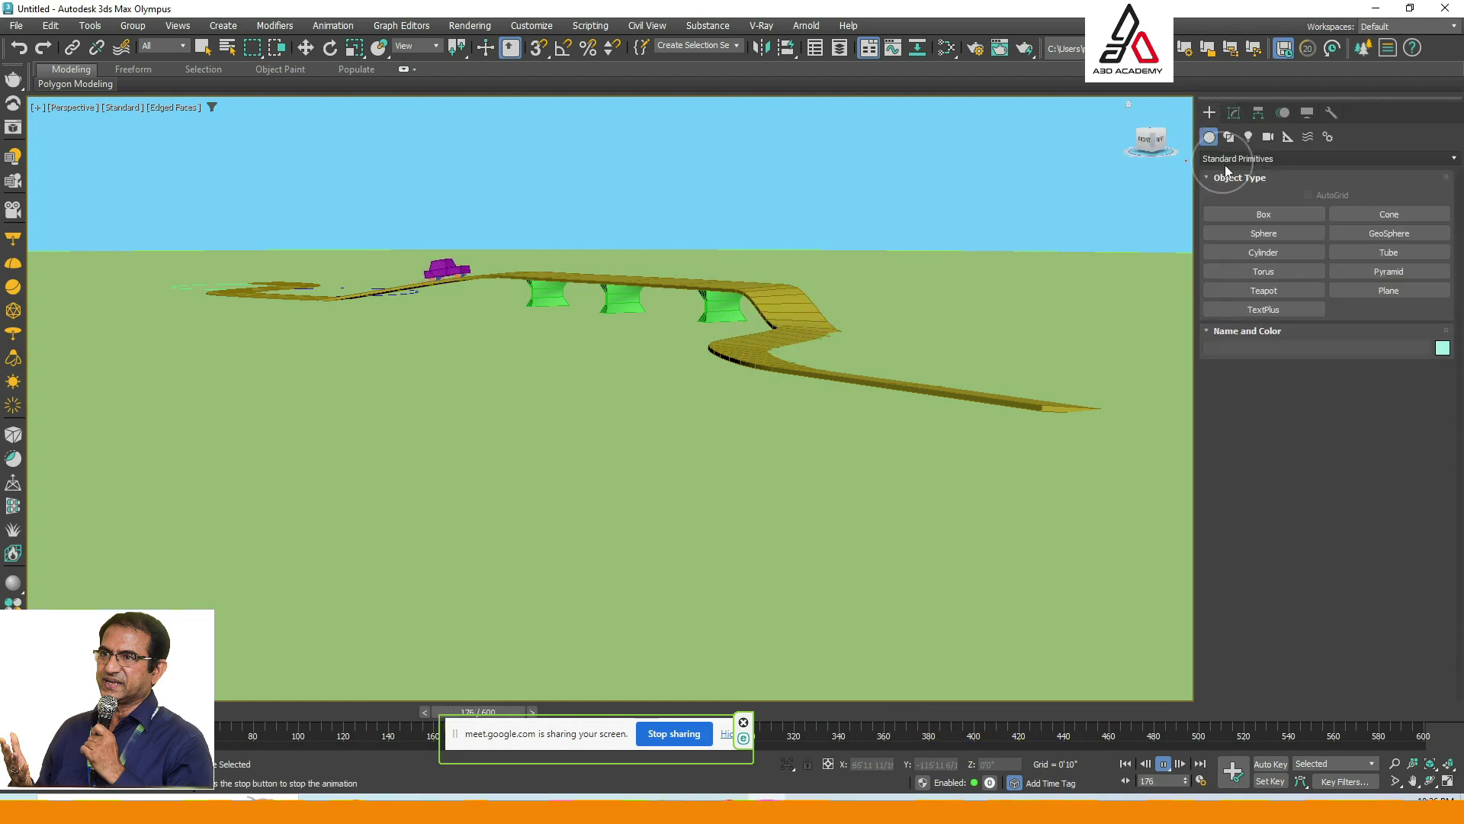
{"action": "left_click", "coordinate": [1252, 213]}
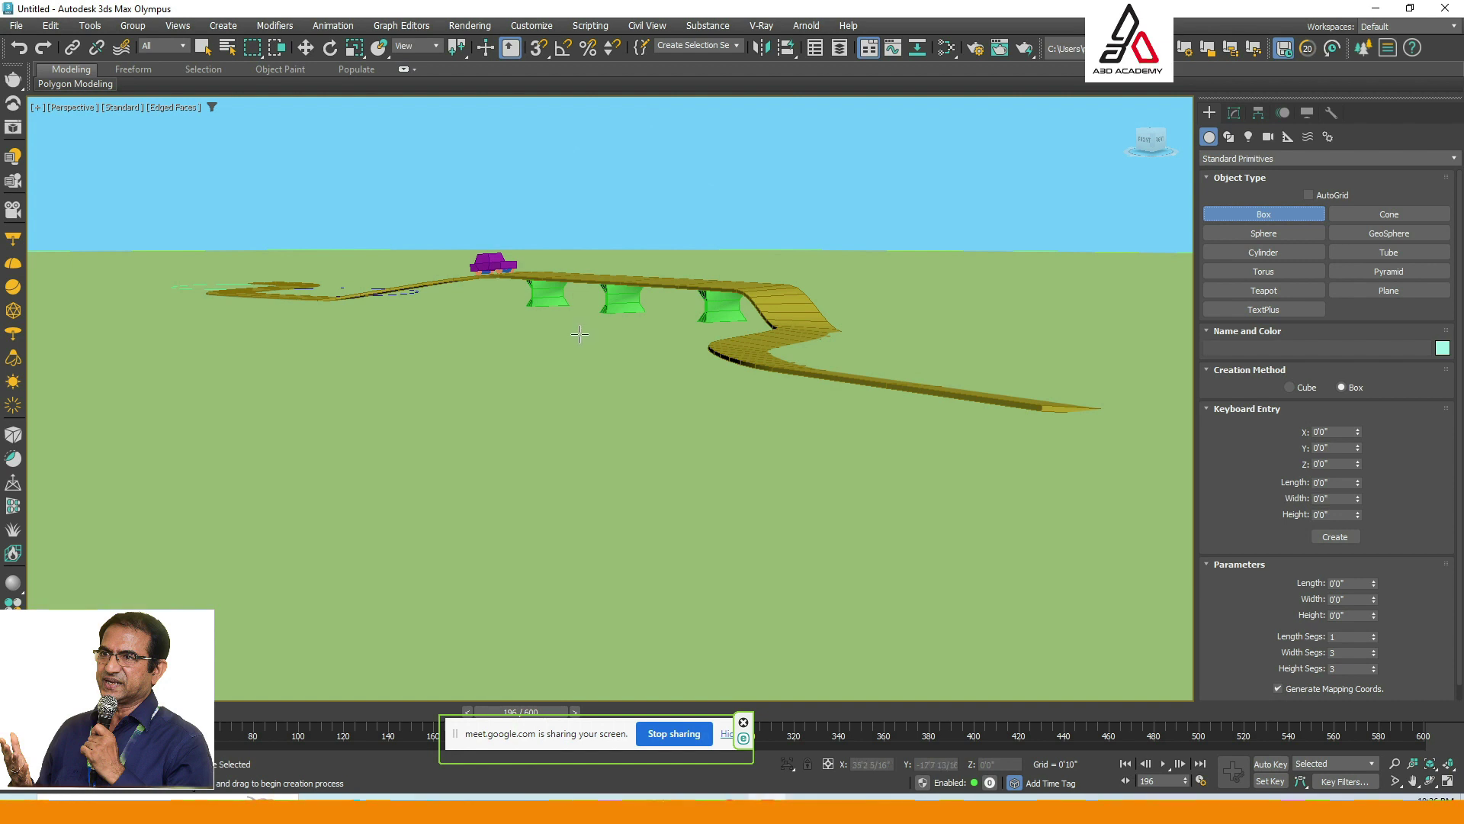
{"action": "left_click_drag", "start_coordinate": [874, 307], "coordinate": [870, 297]}
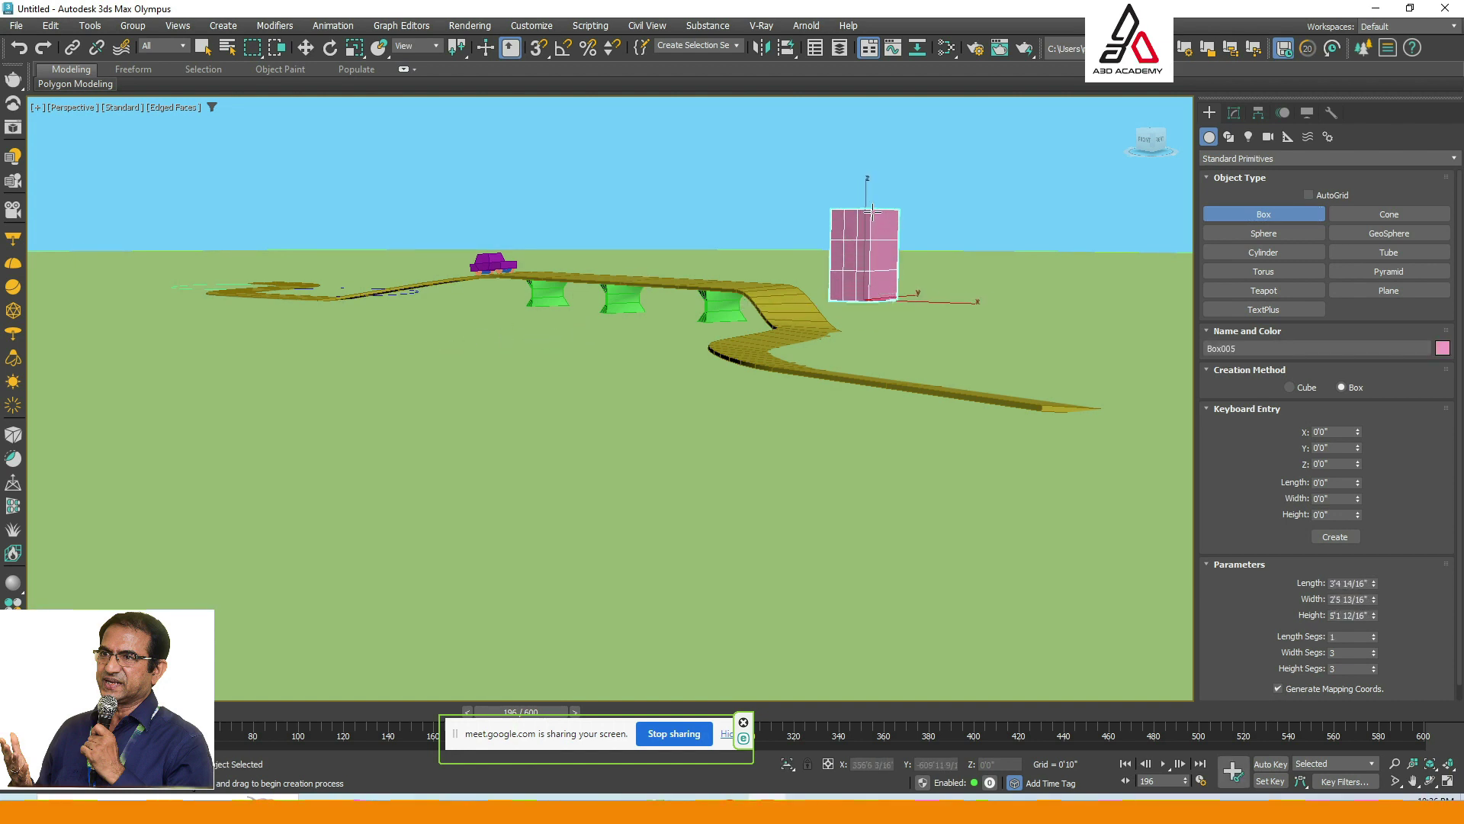
{"action": "left_click", "coordinate": [919, 307]}
Draw a wide lilac box and a teal box next to the pink one.
{"action": "left_click_drag", "start_coordinate": [928, 320], "coordinate": [928, 313]}
{"action": "left_click", "coordinate": [778, 262]}
{"action": "left_click_drag", "start_coordinate": [778, 263], "coordinate": [775, 256]}
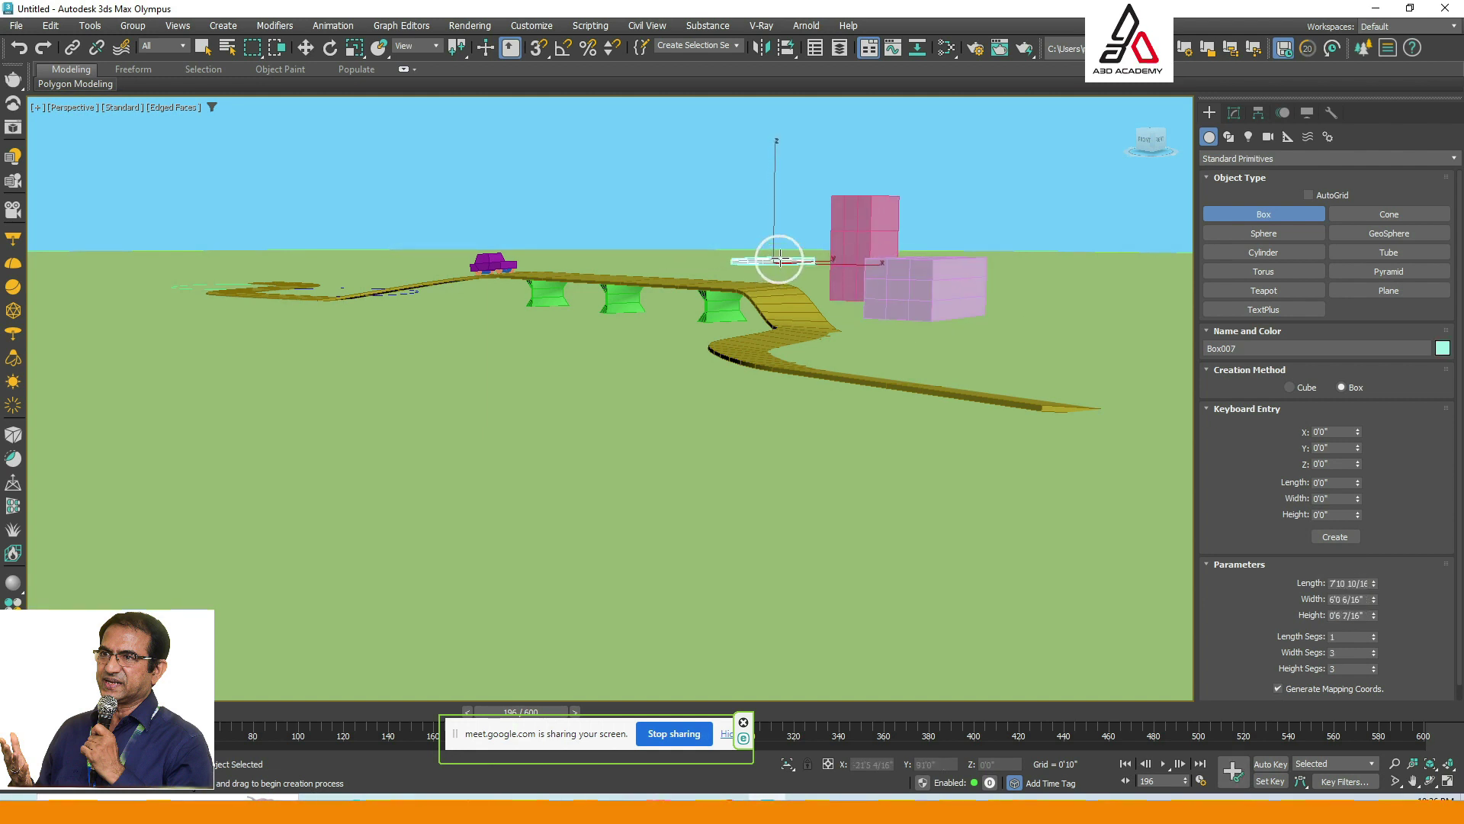
{"action": "left_click", "coordinate": [631, 255]}
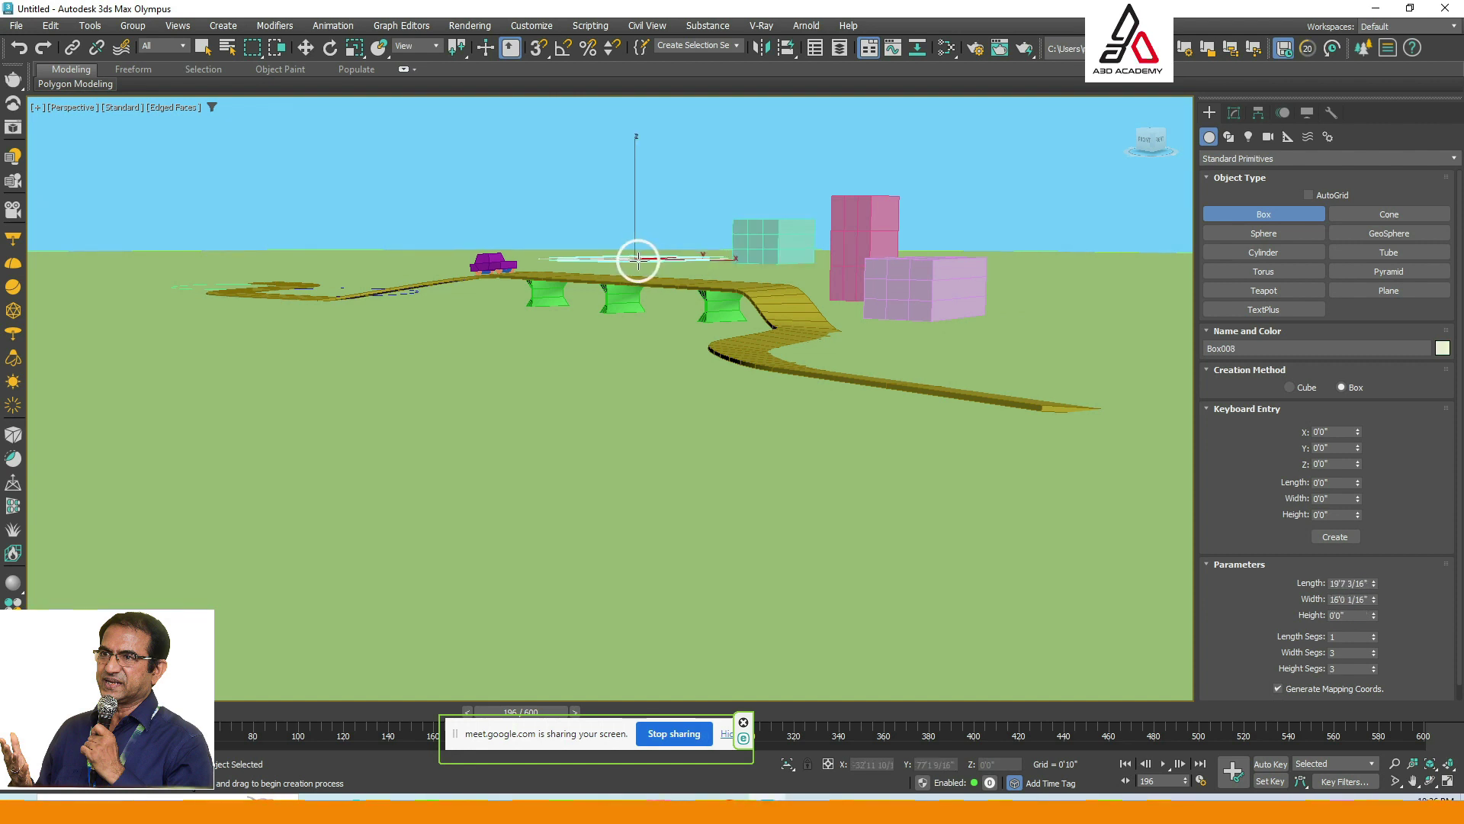